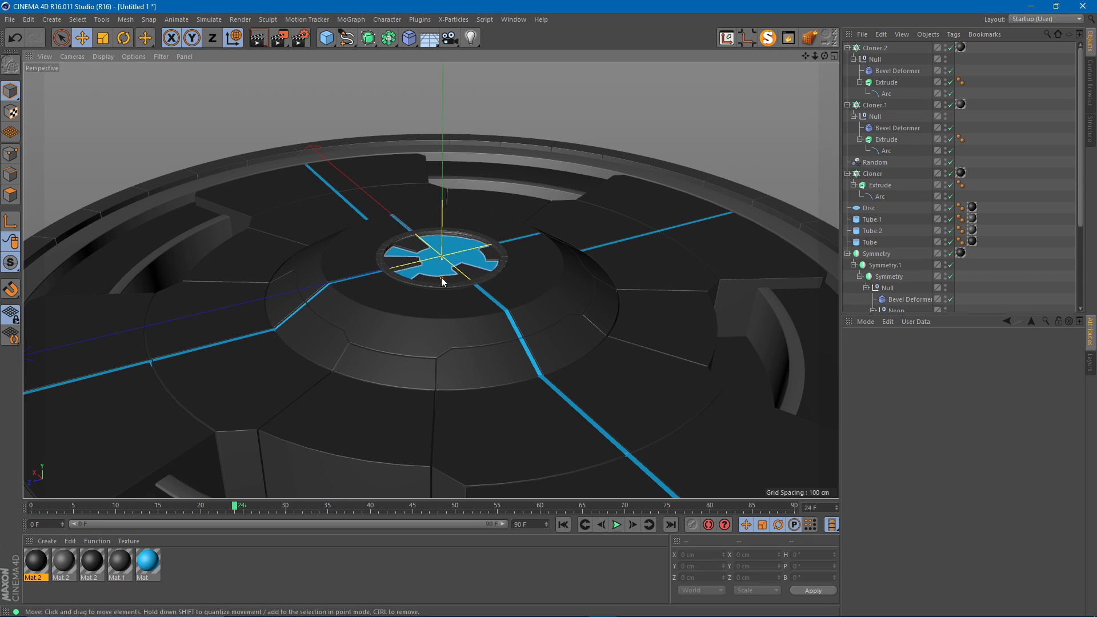
- Create a new project and set the render output size to 1920 × 1080 pixels
{"action": "left_click", "coordinate": [10, 19]}
{"action": "left_click", "coordinate": [16, 38]}
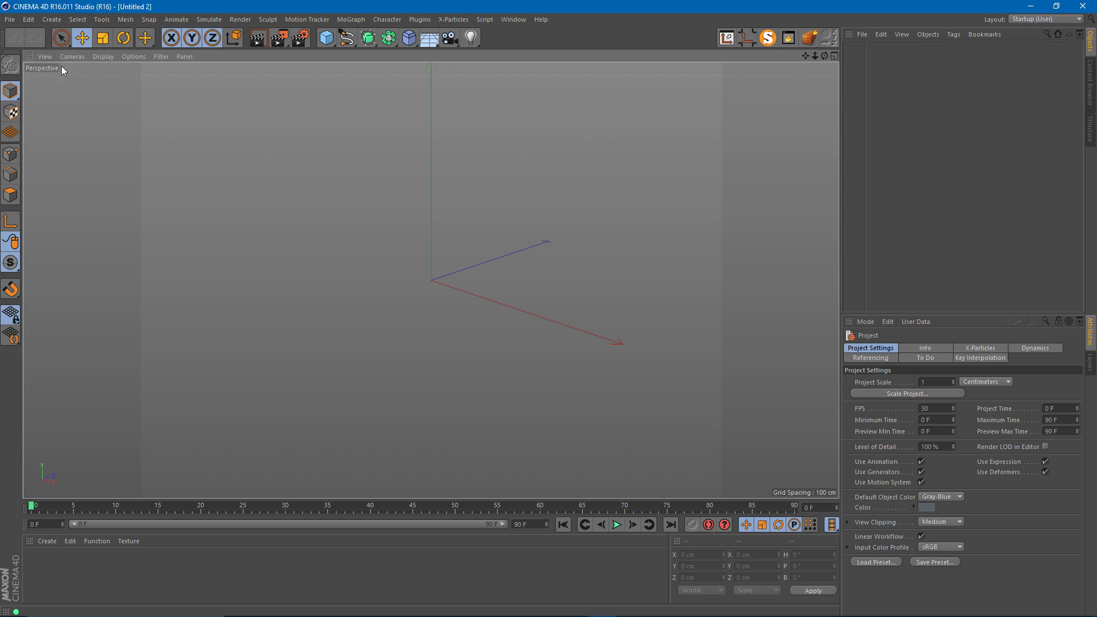
{"action": "key", "text": "ctrl+b"}
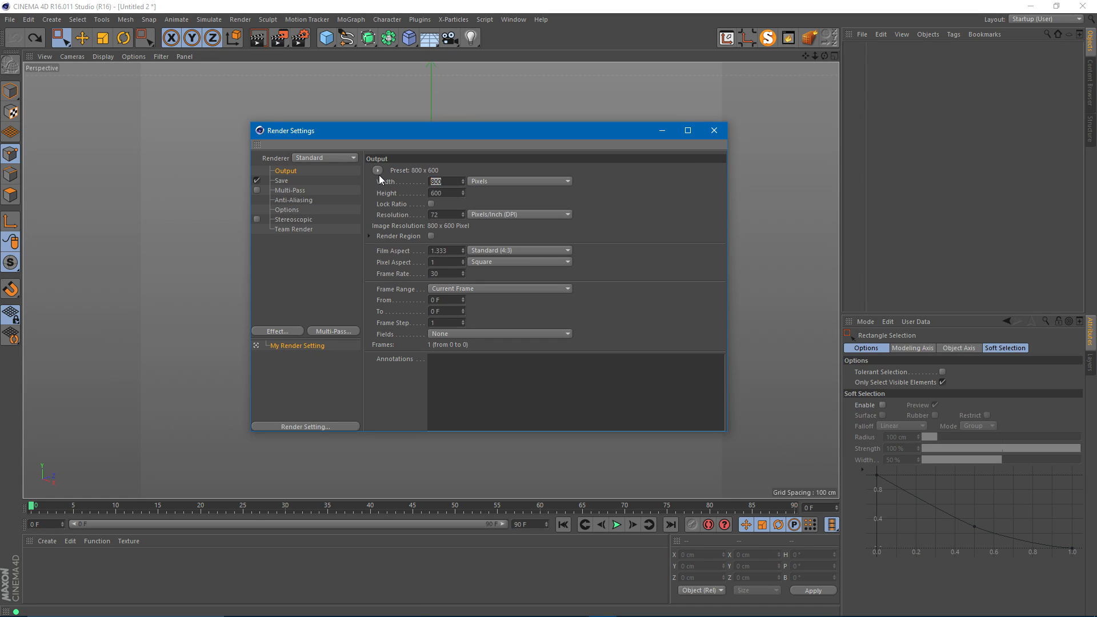
{"action": "type", "text": "1920"}
{"action": "key", "text": "Tab"}
{"action": "key", "text": "Tab"}
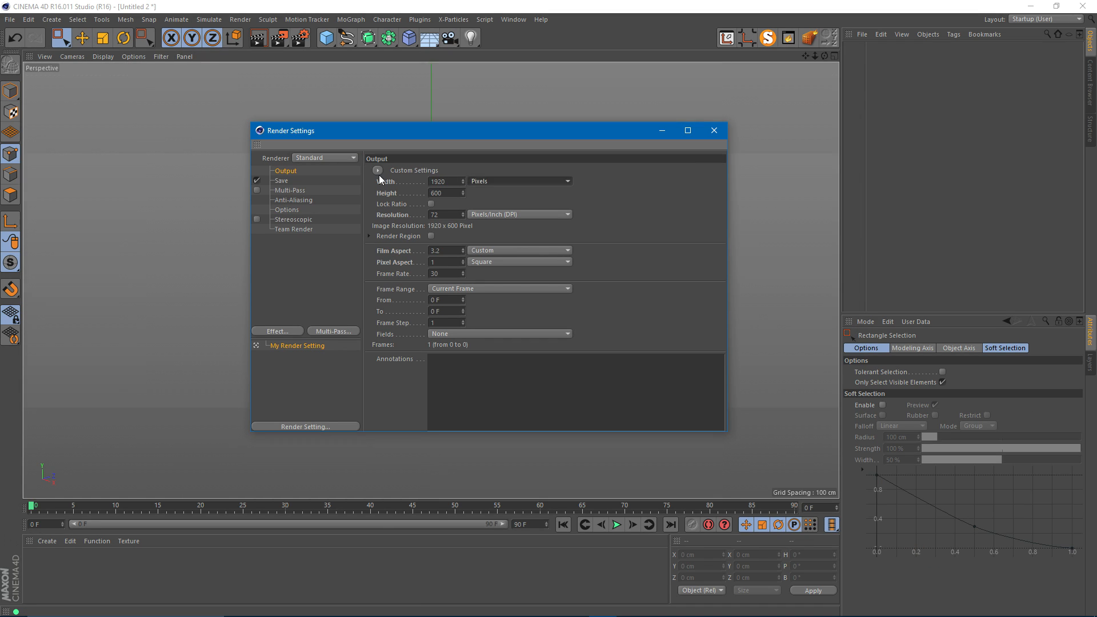
{"action": "type", "text": "108"}
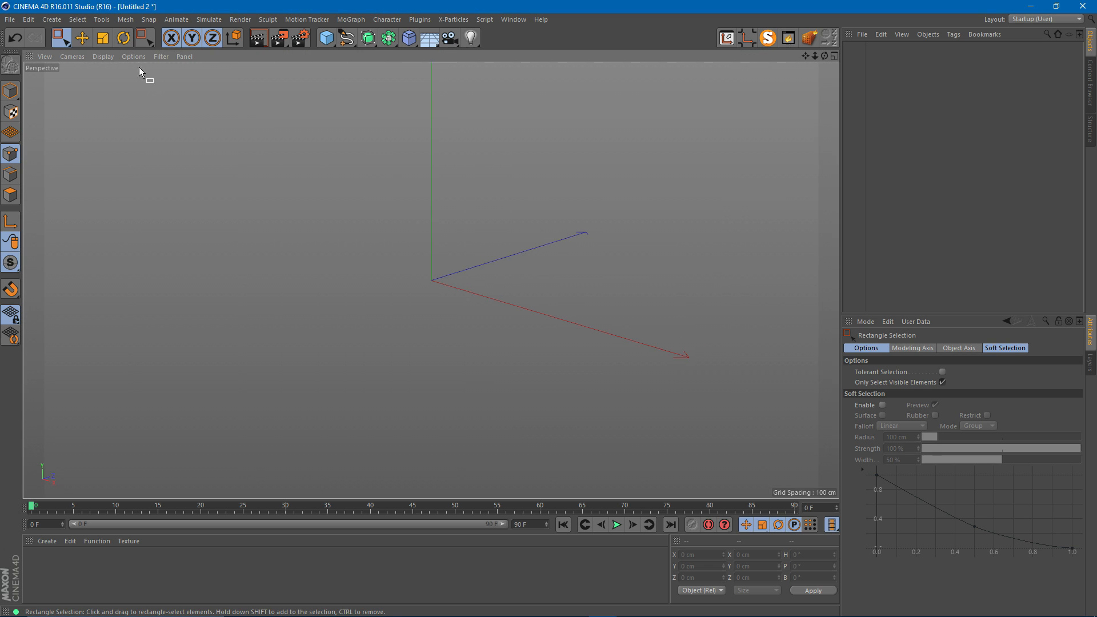
- Show the grid in the perspective viewport and hide it again
{"action": "left_click", "coordinate": [133, 56]}
{"action": "mouse_move", "coordinate": [162, 57]}
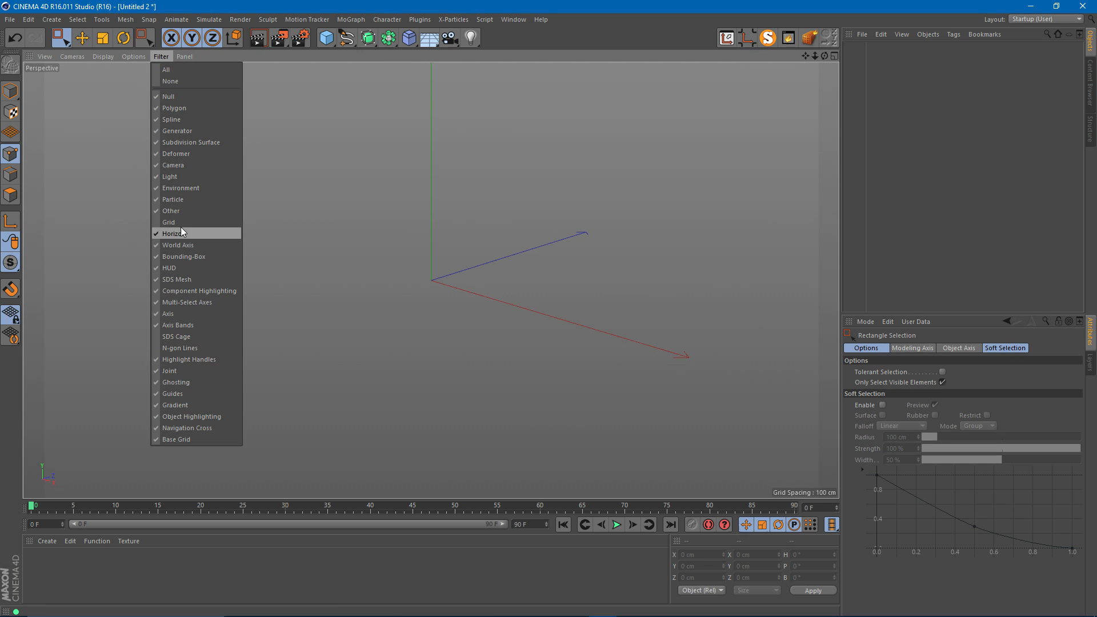
{"action": "left_click", "coordinate": [179, 225]}
{"action": "left_click", "coordinate": [154, 56]}
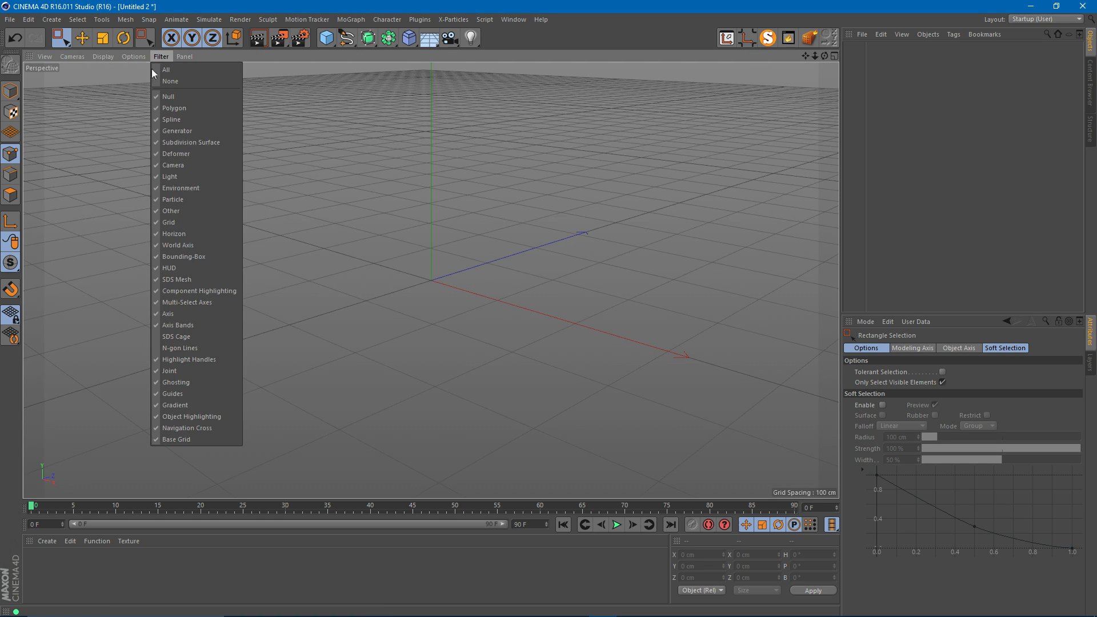
{"action": "left_click", "coordinate": [183, 220]}
{"action": "left_click_drag", "start_coordinate": [417, 236], "coordinate": [406, 273], "text": "alt"}
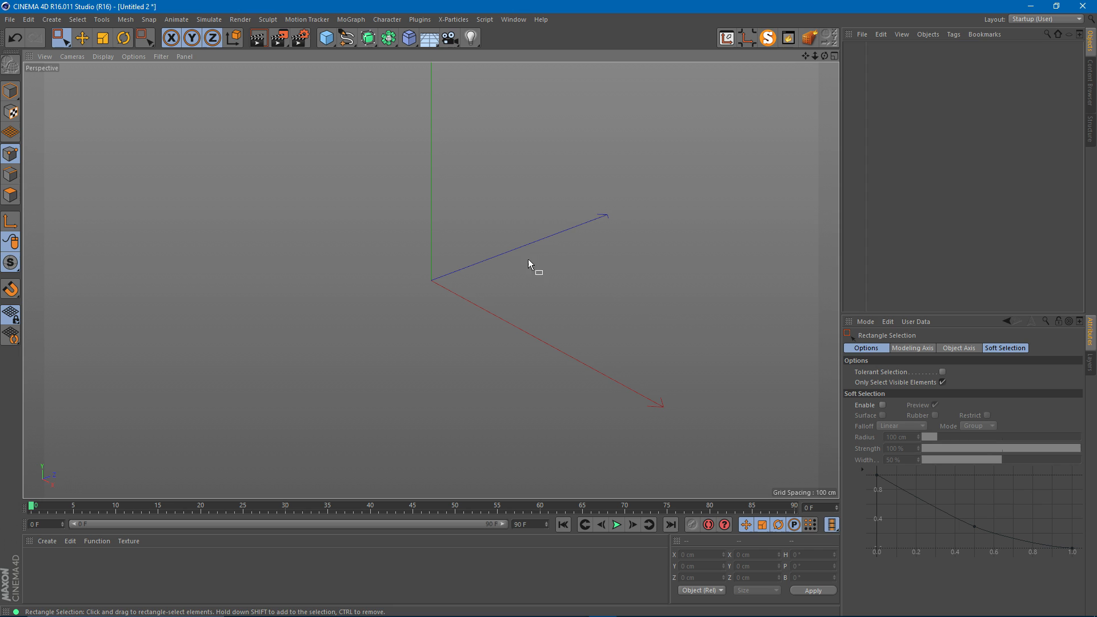
- Switch to Photoshop and examine the concept sketch of the segmented circular platform
{"action": "mouse_move", "coordinate": [580, 611]}
{"action": "left_click", "coordinate": [546, 606]}
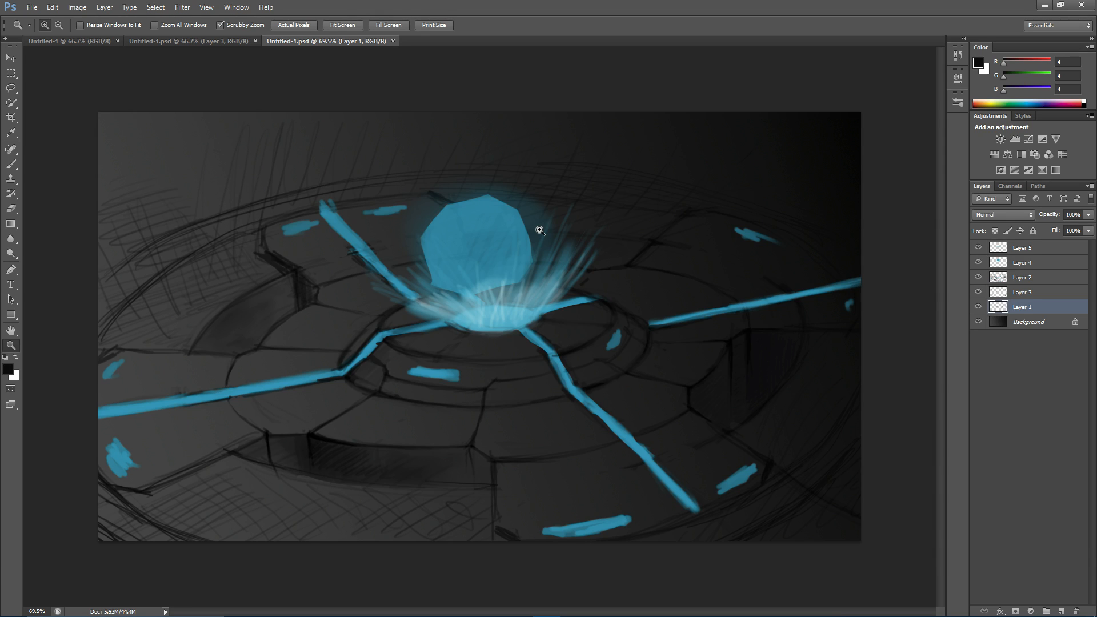
{"action": "left_click_drag", "start_coordinate": [539, 229], "coordinate": [551, 108]}
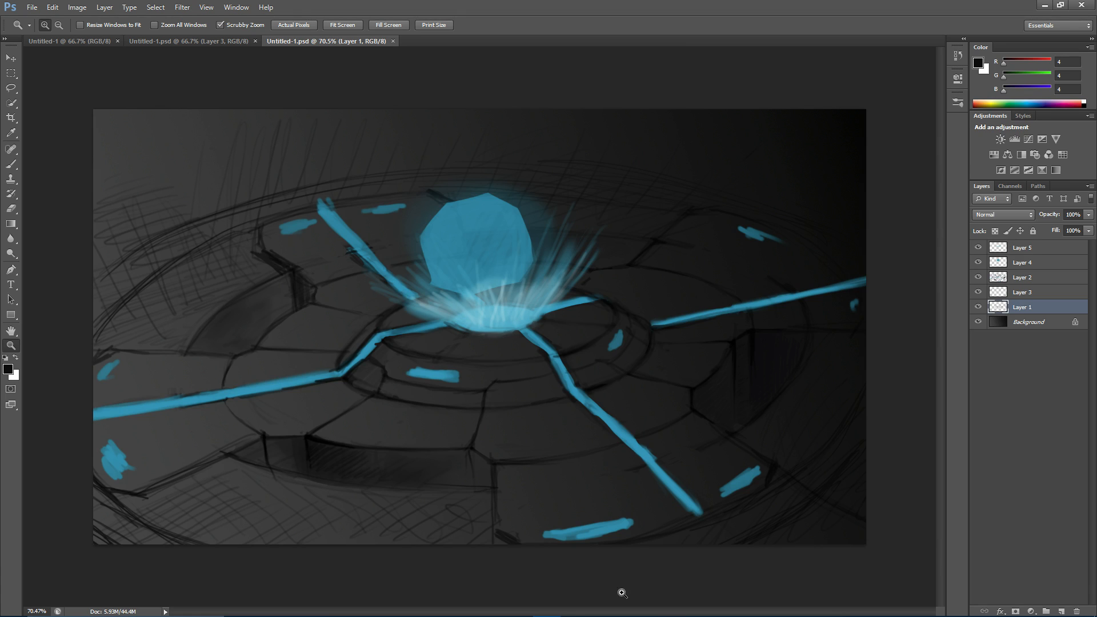
- Switch back to Cinema 4D, add a cube and a plane, and scale the plane up into a large floor around the cube
{"action": "mouse_move", "coordinate": [571, 615]}
{"action": "left_click", "coordinate": [602, 605]}
{"action": "left_click_drag", "start_coordinate": [421, 211], "coordinate": [384, 265], "text": "alt"}
{"action": "left_click", "coordinate": [328, 40]}
{"action": "left_click", "coordinate": [446, 61]}
{"action": "scroll", "coordinate": [417, 275], "scroll_direction": "down", "scroll_amount": 1}
{"action": "left_click", "coordinate": [327, 40]}
{"action": "left_click", "coordinate": [434, 98]}
{"action": "key", "text": "t"}
{"action": "mouse_move", "coordinate": [159, 298]}
{"action": "left_mouse_down"}
{"action": "mouse_move", "coordinate": [739, 218]}
{"action": "mouse_move", "coordinate": [542, 160]}
{"action": "left_mouse_up"}
{"action": "key", "text": "e"}
{"action": "mouse_move", "coordinate": [434, 171]}
{"action": "left_mouse_down"}
{"action": "mouse_move", "coordinate": [439, 227]}
{"action": "mouse_move", "coordinate": [437, 179]}
{"action": "left_mouse_up"}
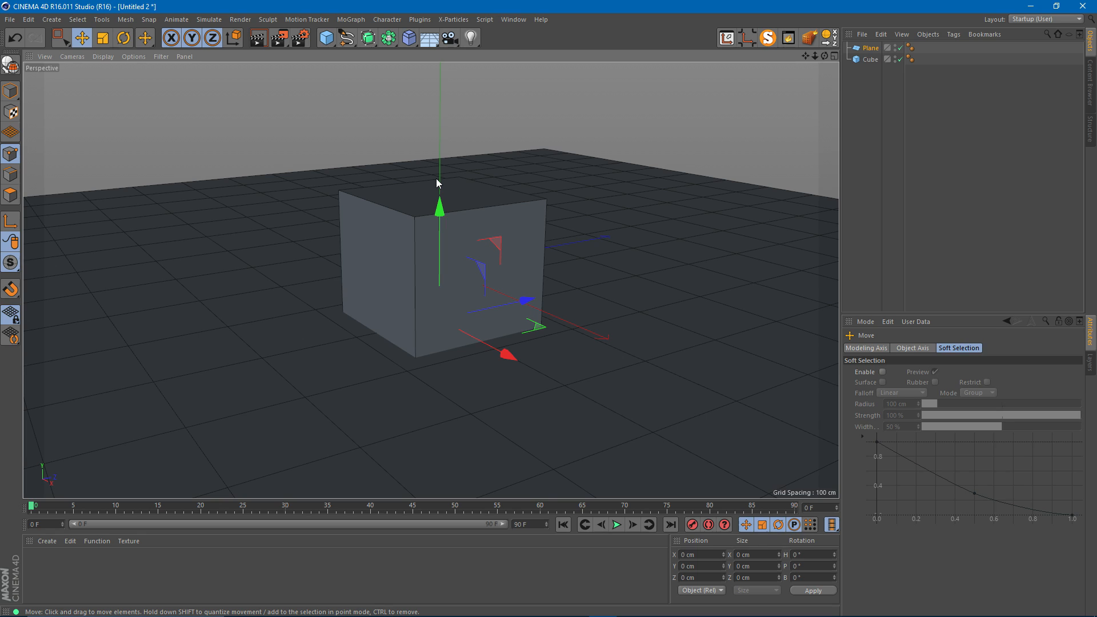
- Duplicate the cube along the X axis, scale the copy down, and place it beside the original
{"action": "left_click", "coordinate": [870, 60]}
{"action": "left_click_drag", "start_coordinate": [367, 221], "coordinate": [368, 280], "text": "alt"}
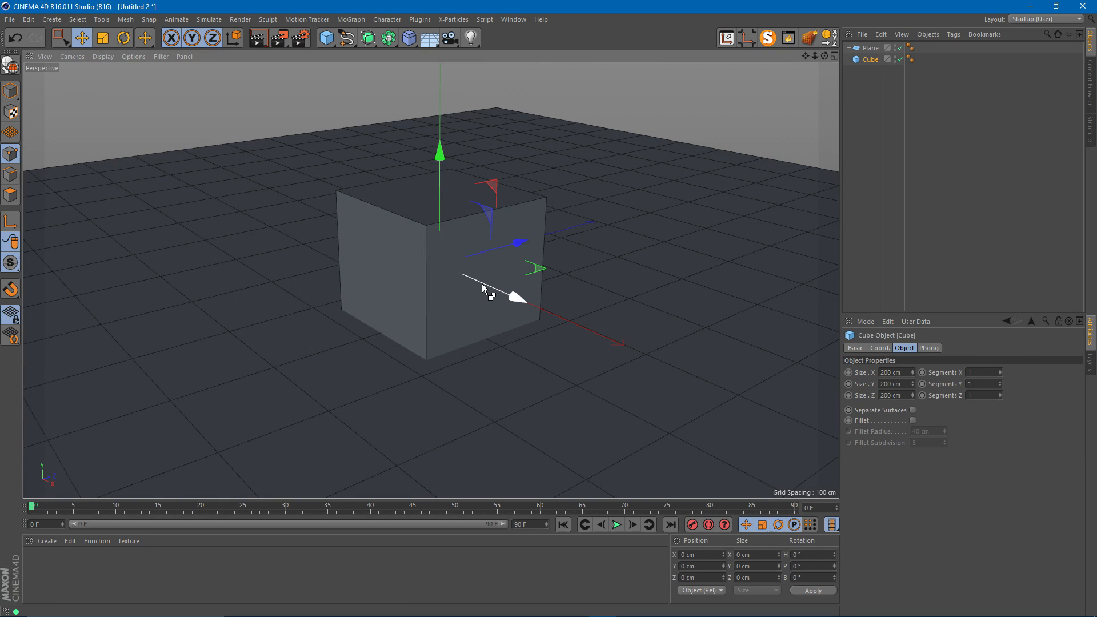
{"action": "left_click_drag", "start_coordinate": [503, 293], "coordinate": [588, 324], "text": "ctrl"}
{"action": "key", "text": "t"}
{"action": "left_click_drag", "start_coordinate": [681, 232], "coordinate": [513, 339]}
{"action": "key", "text": "e"}
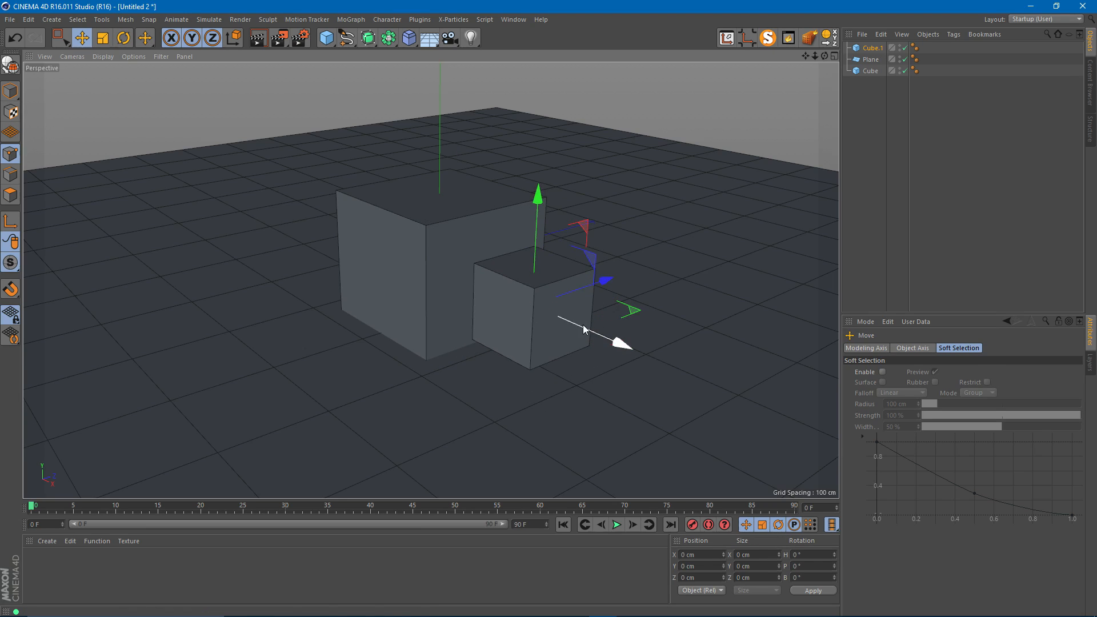
{"action": "left_click_drag", "start_coordinate": [585, 327], "coordinate": [573, 322]}
{"action": "left_click_drag", "start_coordinate": [522, 231], "coordinate": [525, 249]}
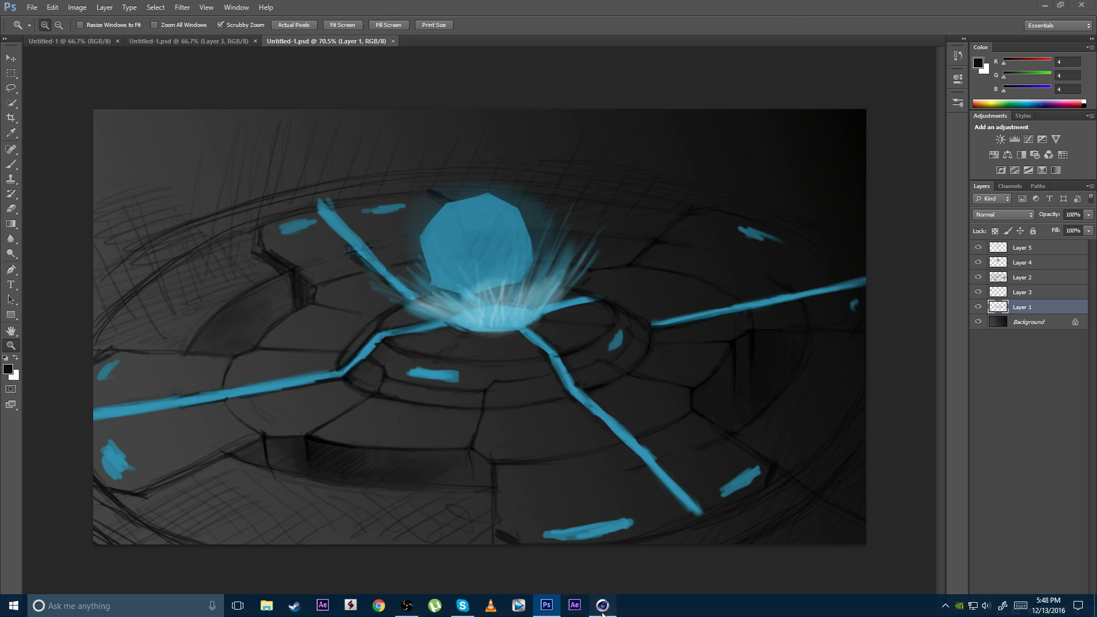
- Switch to Cinema 4D, cycle through the point, edge and polygon modes, and return to Model mode
{"action": "left_click", "coordinate": [602, 609]}
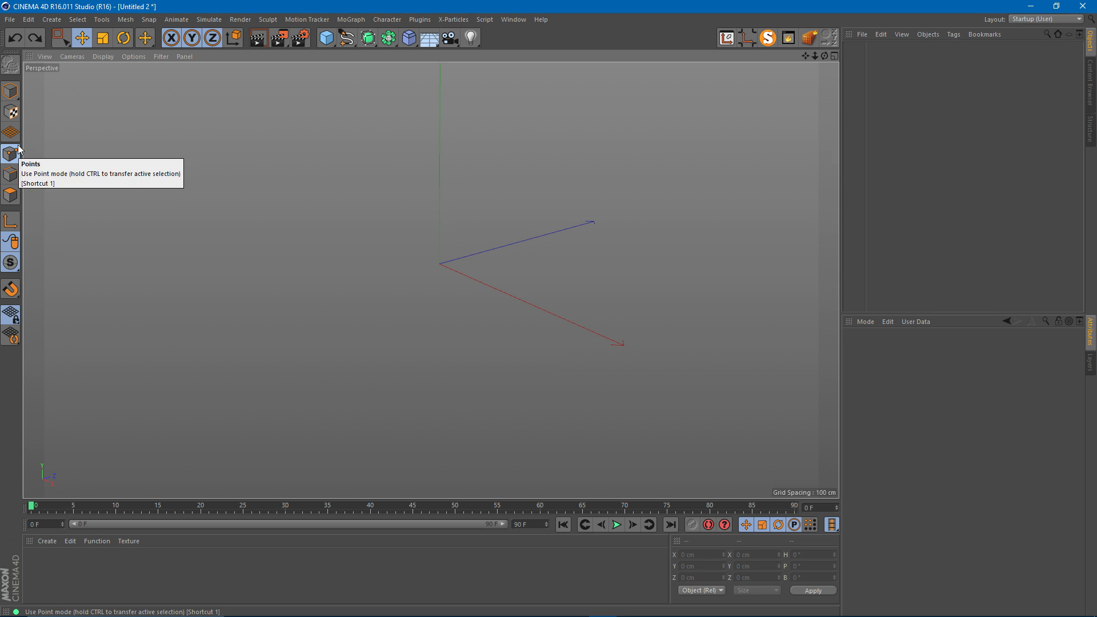
{"action": "key", "text": "Return"}
{"action": "key", "text": "Return"}
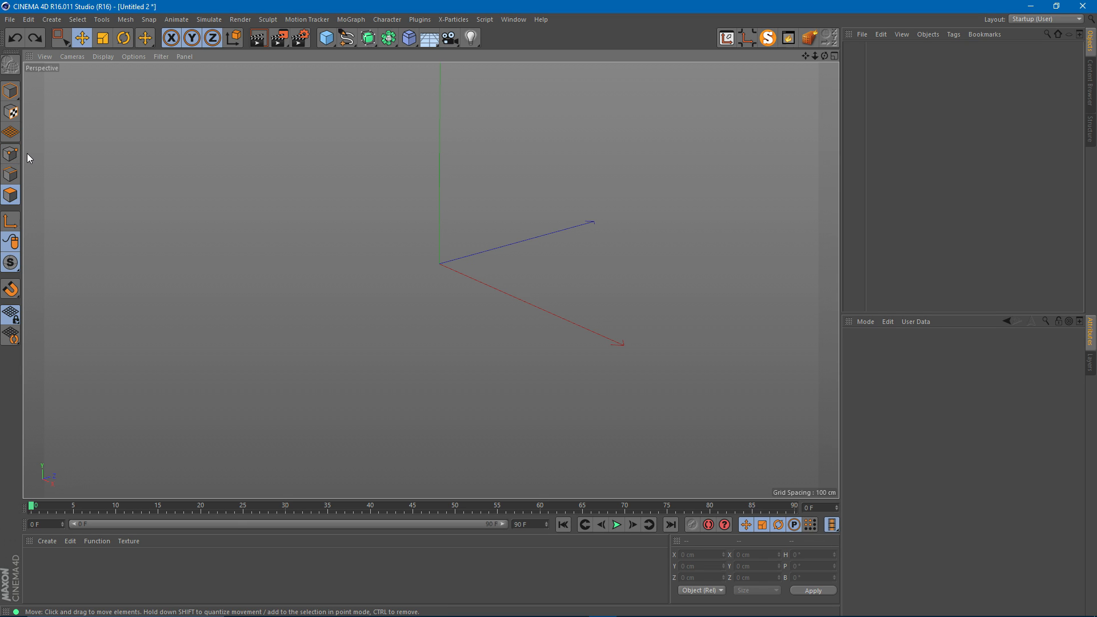
{"action": "key", "text": "Return"}
{"action": "key", "text": "Return"}
{"action": "key", "text": "Return"}
{"action": "key", "text": "Return"}
{"action": "key", "text": "Return"}
{"action": "key", "text": "Return"}
{"action": "key", "text": "Return"}
{"action": "key", "text": "Return"}
{"action": "key", "text": "Return"}
{"action": "key", "text": "Return"}
{"action": "key", "text": "Return"}
{"action": "key", "text": "Return"}
{"action": "key", "text": "Return"}
{"action": "key", "text": "Return"}
{"action": "key", "text": "Return"}
{"action": "key", "text": "Return"}
{"action": "left_click", "coordinate": [12, 91]}
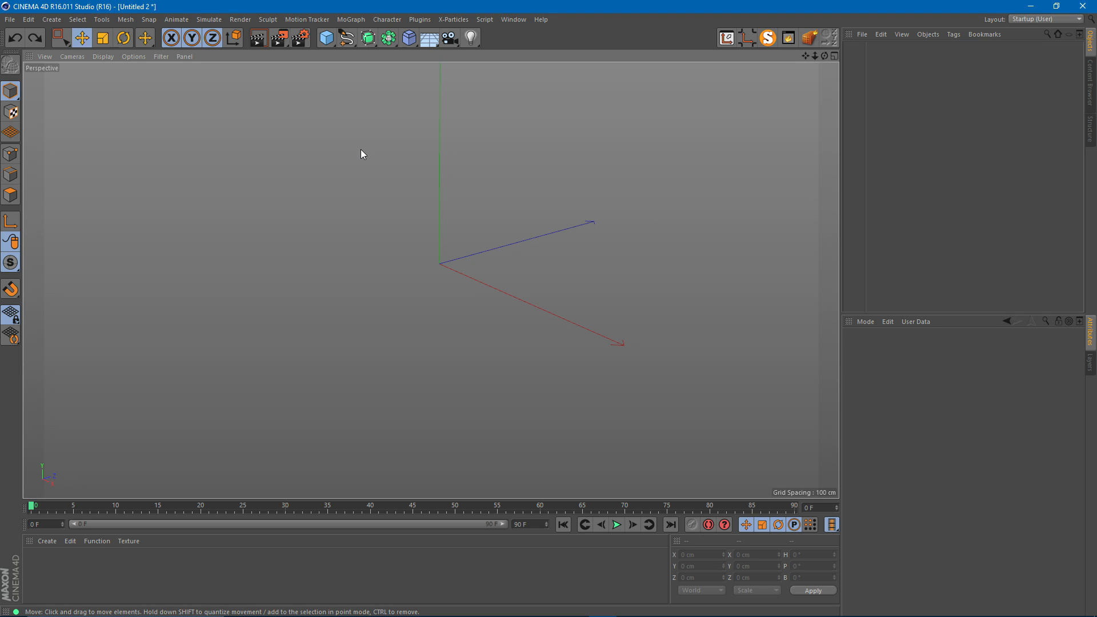
- Add a Disc primitive to the empty scene
{"action": "left_click", "coordinate": [328, 39]}
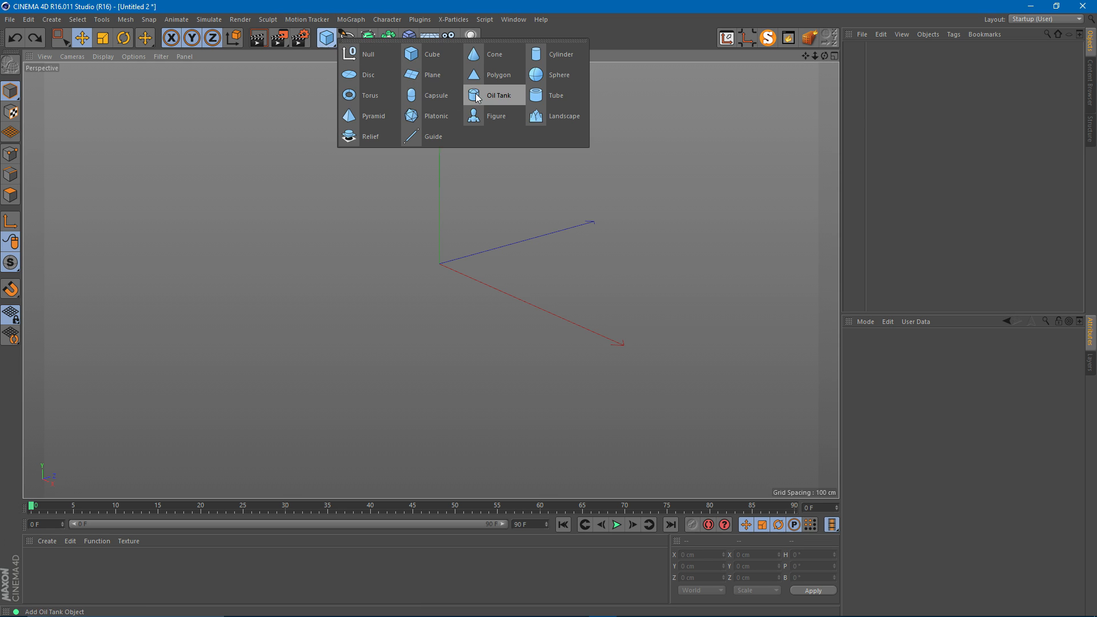
{"action": "left_click", "coordinate": [371, 75]}
{"action": "left_click_drag", "start_coordinate": [426, 233], "coordinate": [467, 284], "text": "alt"}
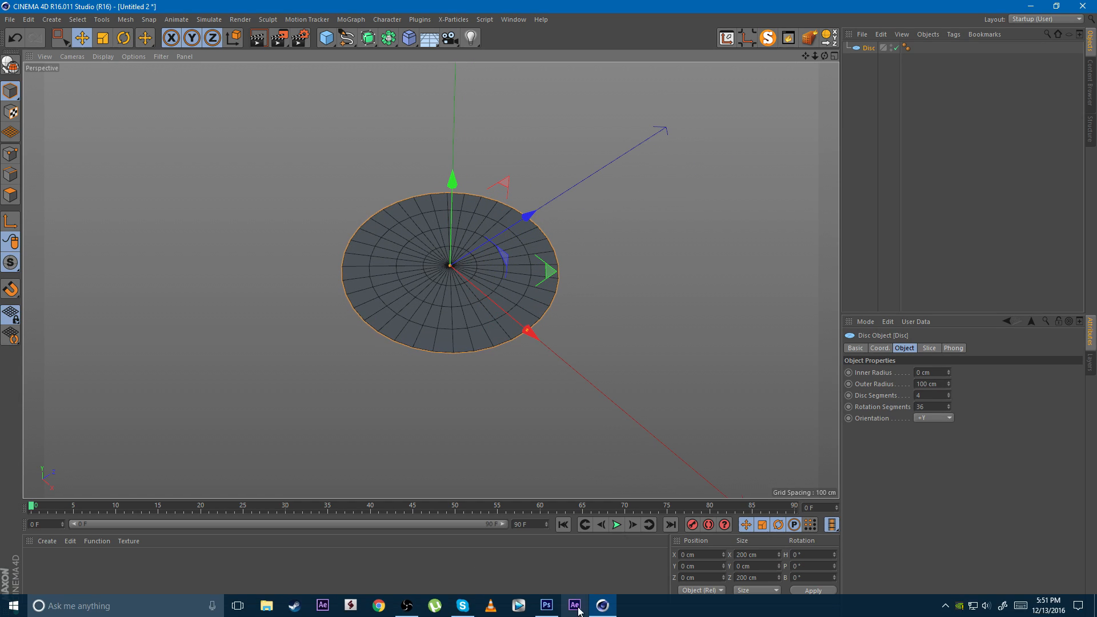
- Switch to Photoshop and, with the Brush tool active, add a new layer above Layer 1 for sketching guides
{"action": "left_click", "coordinate": [546, 605]}
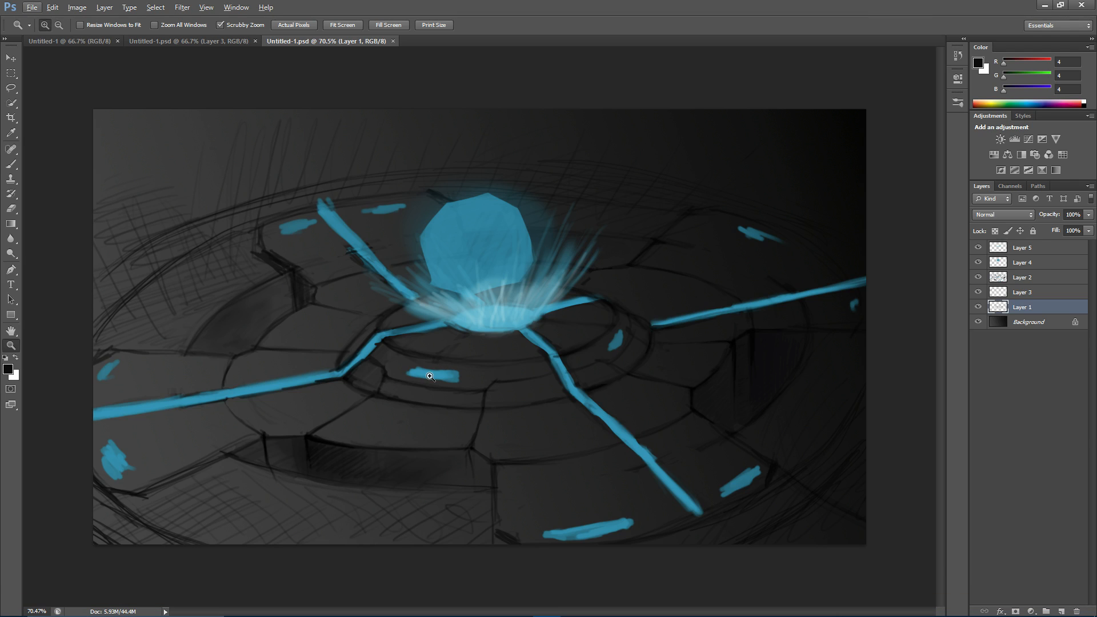
{"action": "key", "text": "b"}
{"action": "left_click_drag", "start_coordinate": [462, 331], "coordinate": [231, 554]}
{"action": "key", "text": "ctrl+z"}
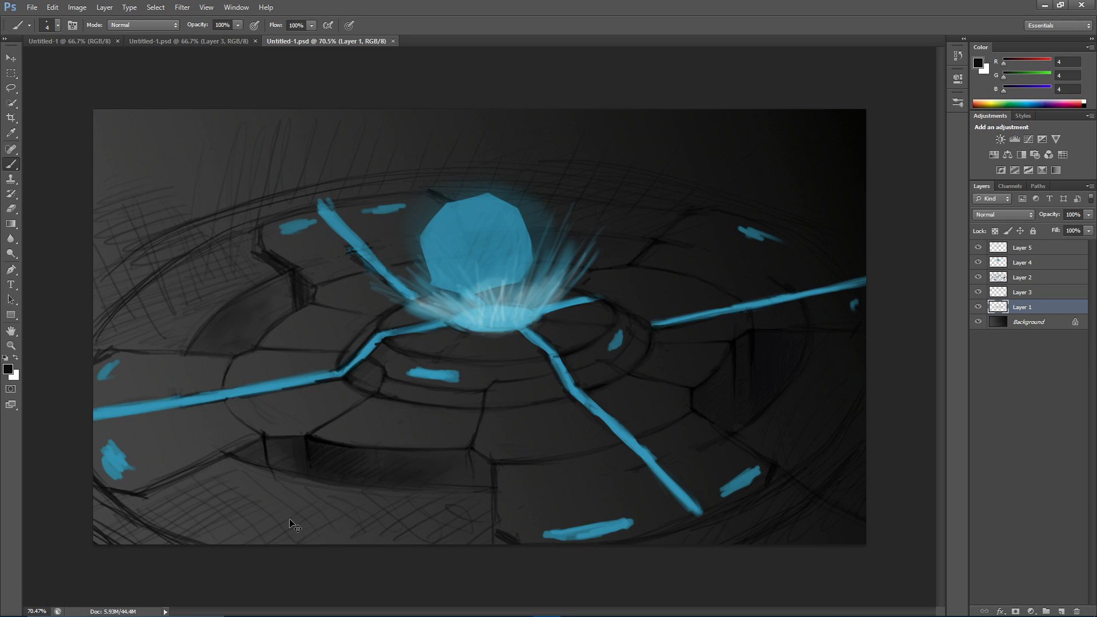
{"action": "key", "text": "ctrl+shift+n"}
{"action": "key", "text": "Return"}
- Brush outline lines and hatching over the platform's front-left wedge, from the centre outwards beside the blue glowing line
{"action": "left_click_drag", "start_coordinate": [469, 329], "coordinate": [250, 559]}
{"action": "left_click_drag", "start_coordinate": [94, 409], "coordinate": [418, 329]}
{"action": "mouse_move", "coordinate": [424, 334]}
{"action": "left_mouse_down"}
{"action": "mouse_move", "coordinate": [93, 422]}
{"action": "mouse_move", "coordinate": [150, 535]}
{"action": "left_mouse_up"}
{"action": "left_click_drag", "start_coordinate": [152, 412], "coordinate": [221, 544]}
{"action": "left_click_drag", "start_coordinate": [213, 403], "coordinate": [286, 528]}
{"action": "left_click_drag", "start_coordinate": [298, 395], "coordinate": [348, 491]}
{"action": "left_click_drag", "start_coordinate": [374, 386], "coordinate": [383, 446]}
{"action": "left_click_drag", "start_coordinate": [398, 354], "coordinate": [430, 403]}
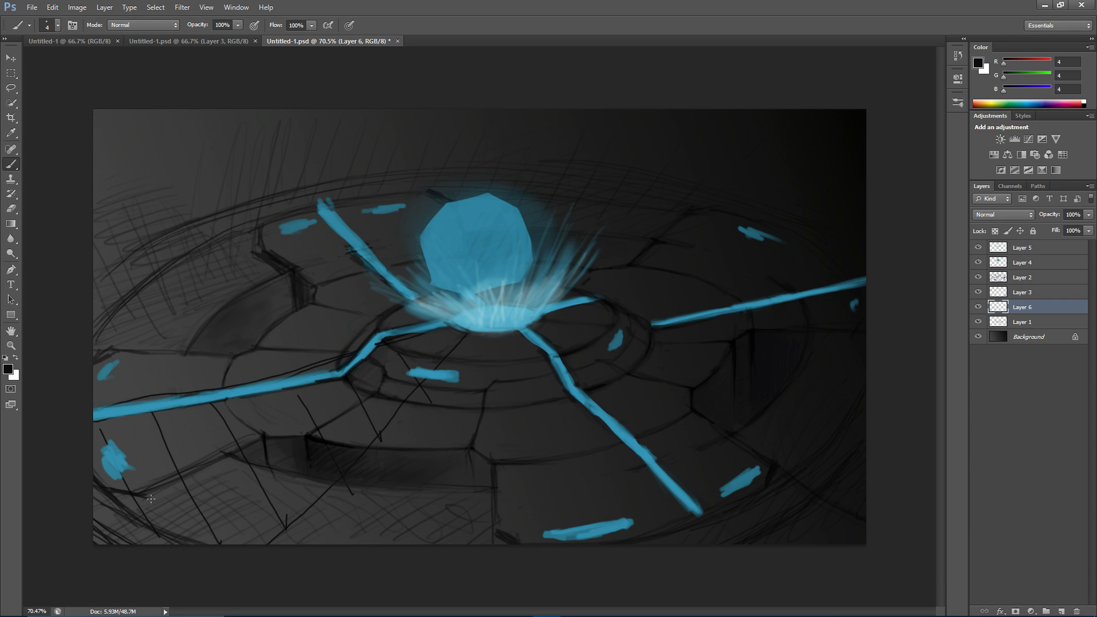
- Brush curved guide marks across the front panels and the rear-right panels of the sketched platform
{"action": "left_click_drag", "start_coordinate": [452, 374], "coordinate": [543, 358]}
{"action": "left_click_drag", "start_coordinate": [417, 448], "coordinate": [544, 443]}
{"action": "mouse_move", "coordinate": [454, 485]}
{"action": "left_mouse_down"}
{"action": "mouse_move", "coordinate": [568, 467]}
{"action": "mouse_move", "coordinate": [568, 483]}
{"action": "left_mouse_up"}
{"action": "left_click_drag", "start_coordinate": [552, 417], "coordinate": [568, 437]}
{"action": "left_click_drag", "start_coordinate": [666, 319], "coordinate": [662, 258]}
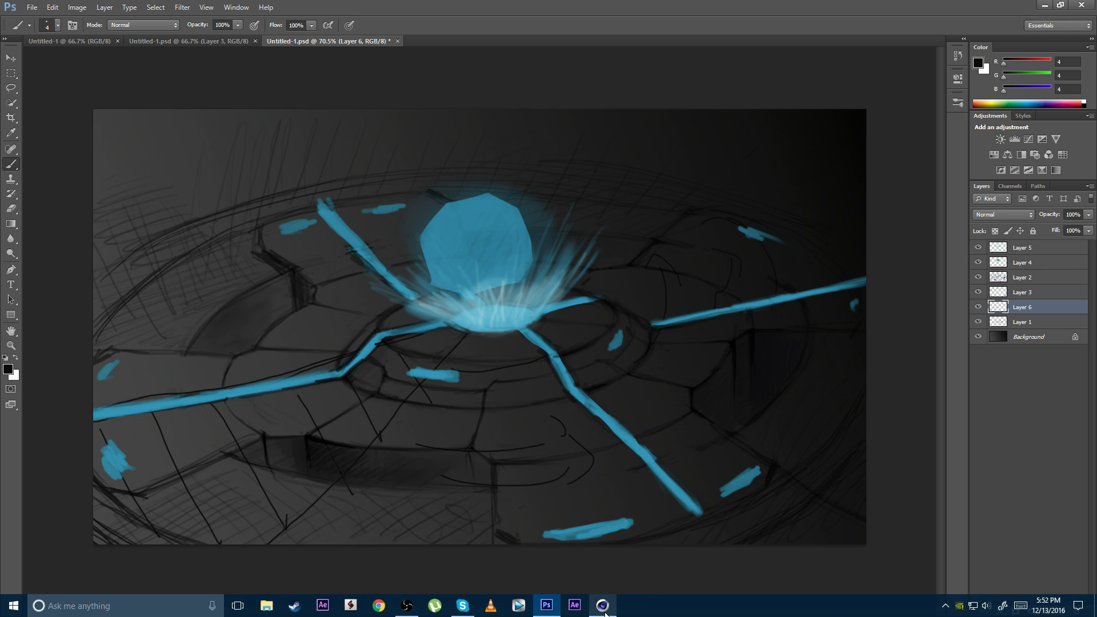
- Switch back to Cinema 4D and set the disc to 72 rotation segments and 1 disc segment
{"action": "left_click", "coordinate": [602, 604]}
{"action": "scroll", "coordinate": [454, 289], "scroll_direction": "up", "scroll_amount": 2}
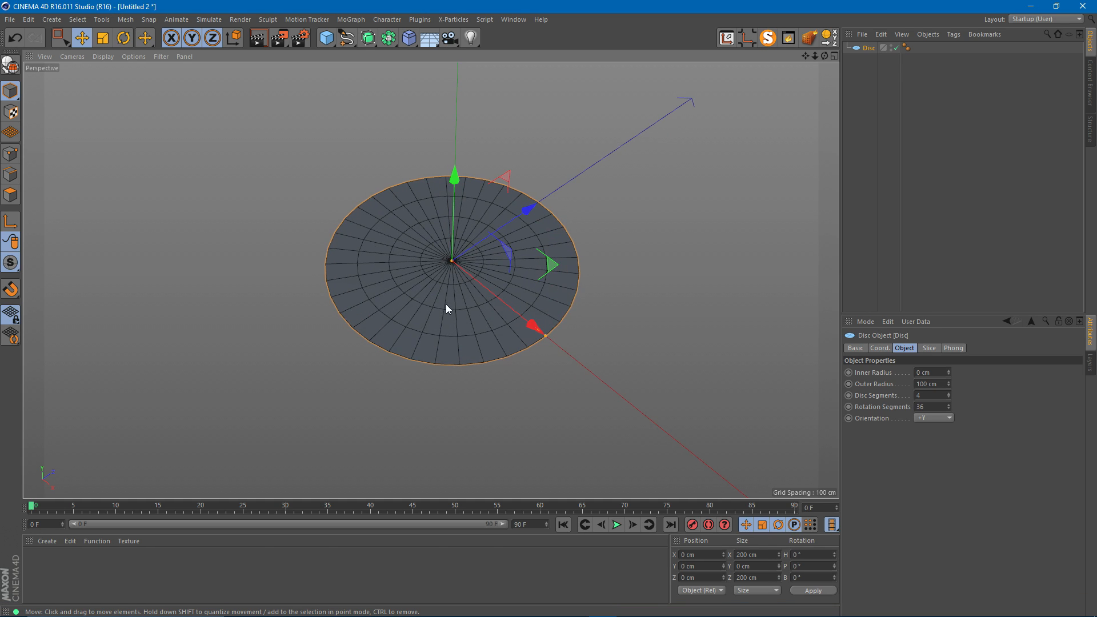
{"action": "scroll", "coordinate": [445, 305], "scroll_direction": "up", "scroll_amount": 3}
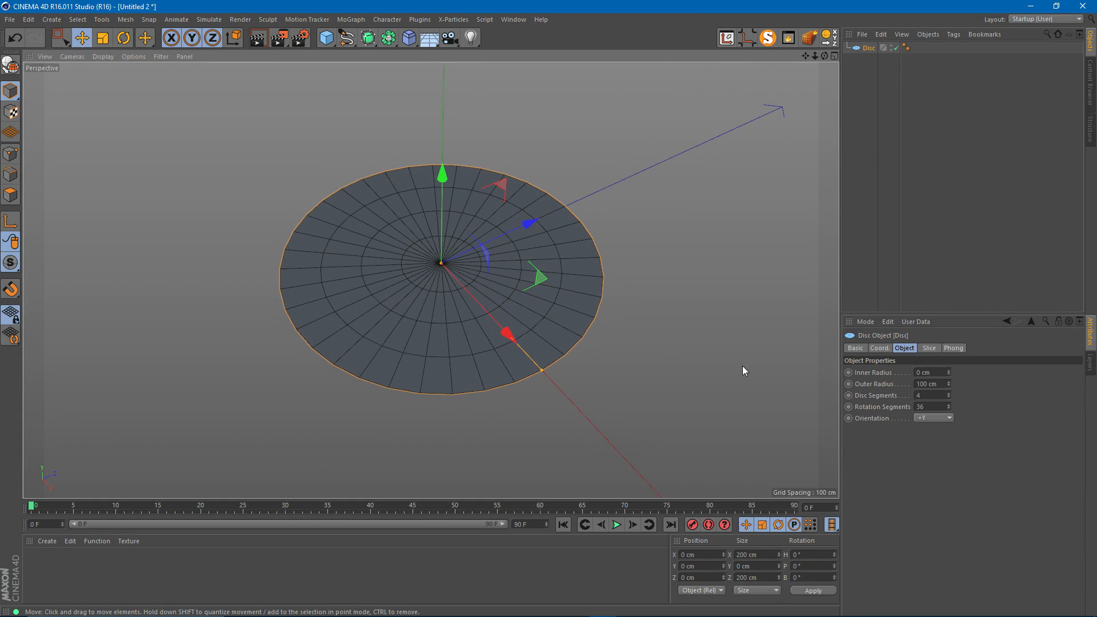
{"action": "left_click", "coordinate": [861, 404]}
{"action": "key", "text": "Return"}
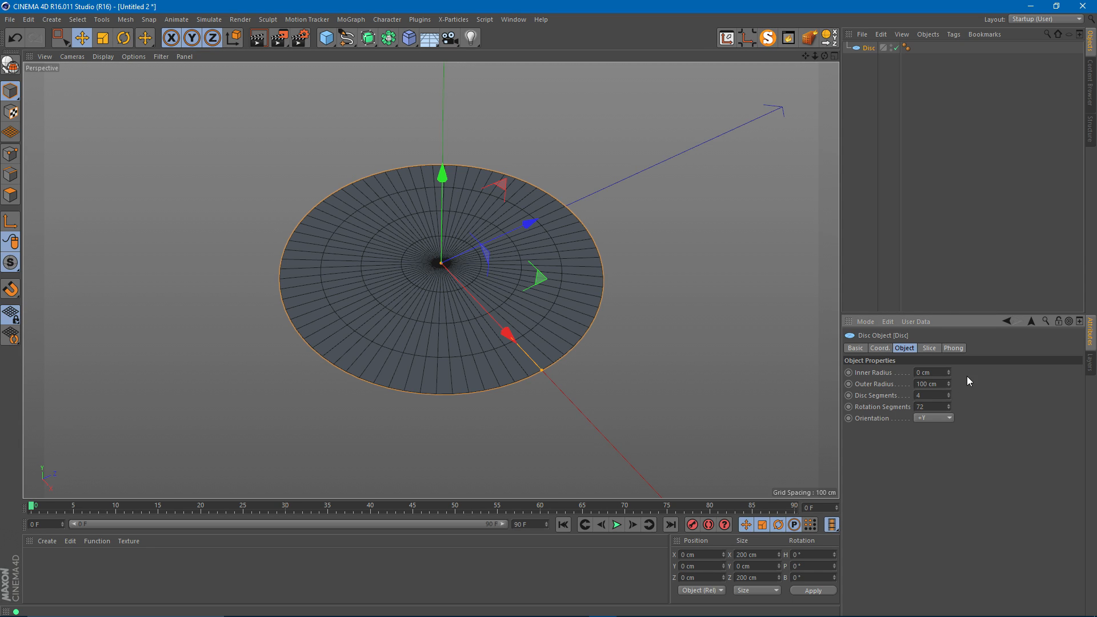
{"action": "type", "text": "1"}
{"action": "key", "text": "Return"}
{"action": "left_click_drag", "start_coordinate": [393, 304], "coordinate": [406, 314], "text": "alt"}
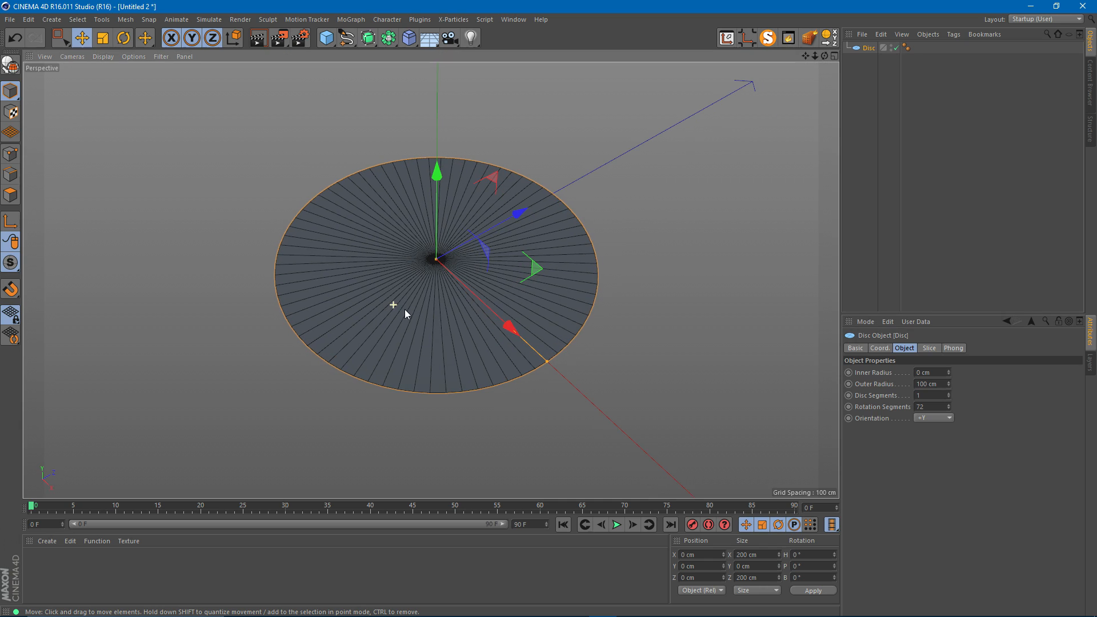
{"action": "key", "text": "c"}
{"action": "left_click_drag", "start_coordinate": [429, 277], "coordinate": [417, 254], "text": "alt"}
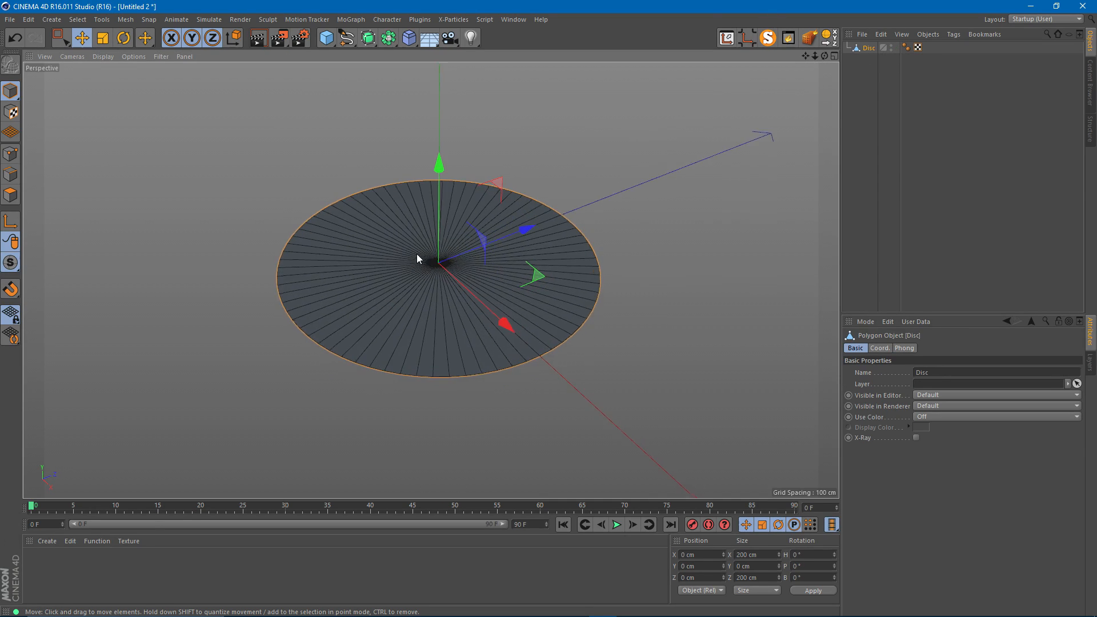
{"action": "right_click_drag", "start_coordinate": [416, 253], "coordinate": [448, 265], "text": "alt"}
{"action": "key", "text": "ctrl+z"}
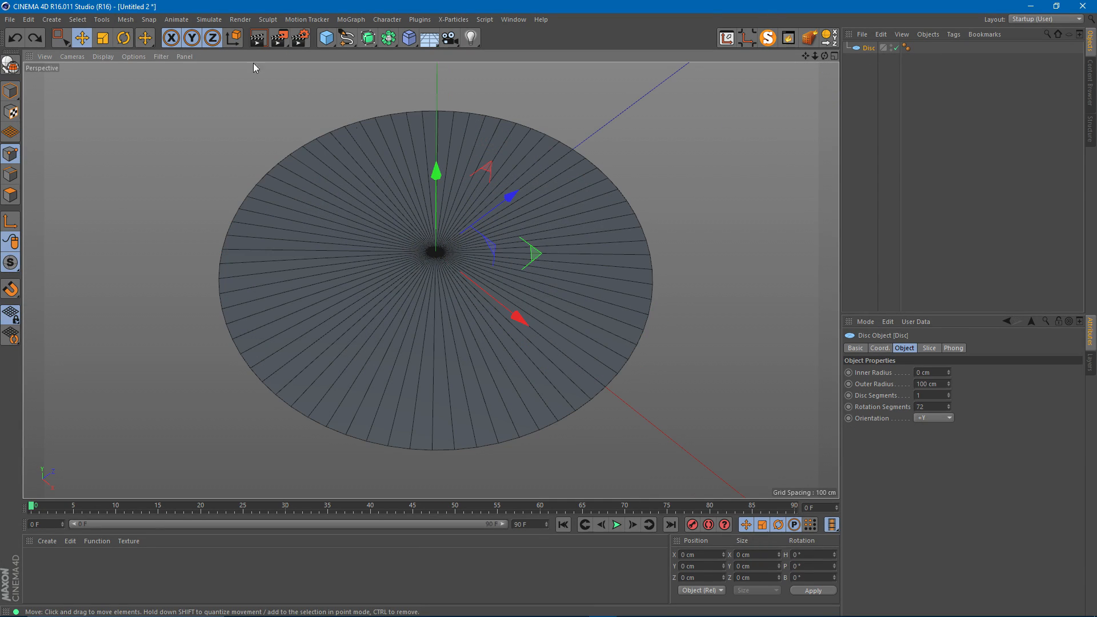
- Turn on the grid display in the perspective viewport
{"action": "left_click", "coordinate": [133, 56]}
{"action": "mouse_move", "coordinate": [161, 56]}
{"action": "left_click", "coordinate": [171, 231]}
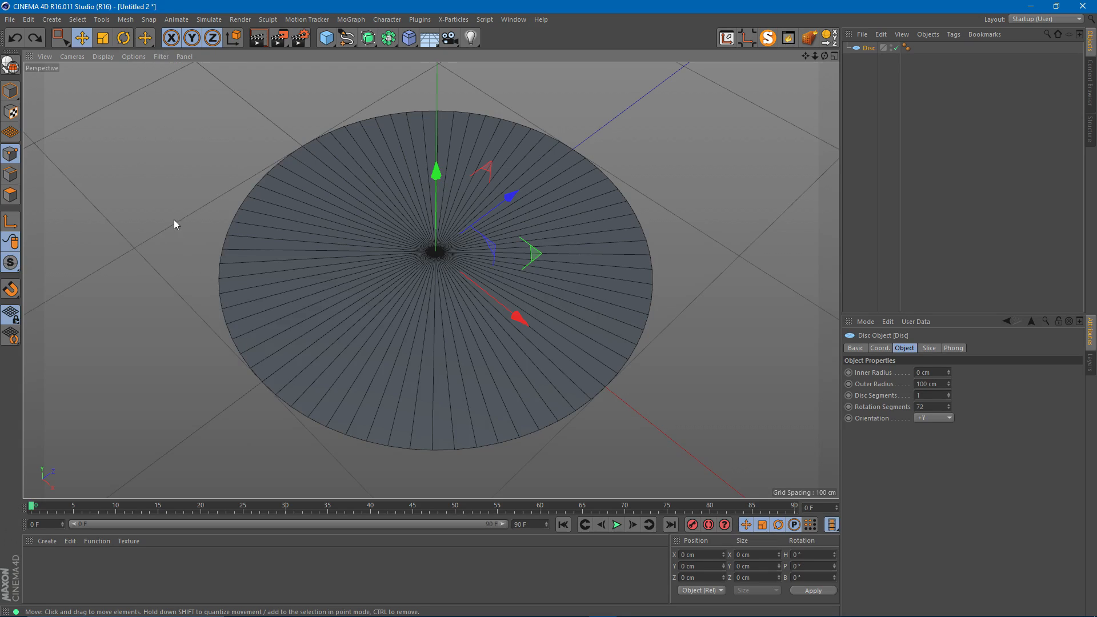
- Make the disc editable and, in polygon mode, select a front-left wedge of adjacent polygons with Live Selection
{"action": "left_click", "coordinate": [10, 195]}
{"action": "key", "text": "c"}
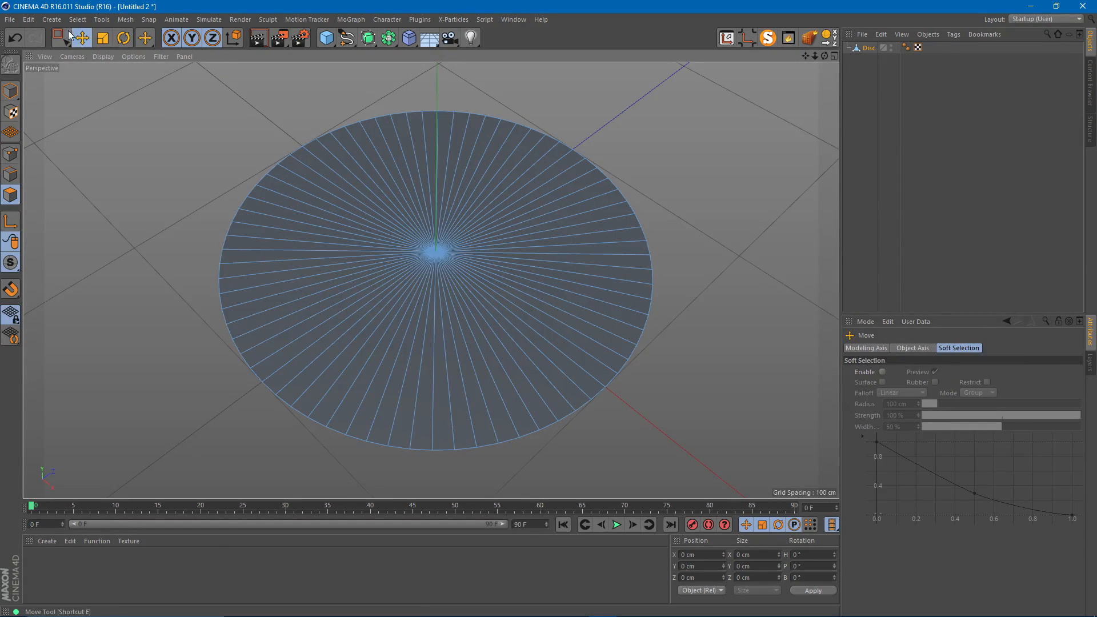
{"action": "left_click", "coordinate": [67, 38]}
{"action": "left_click", "coordinate": [115, 54]}
{"action": "mouse_move", "coordinate": [289, 397]}
{"action": "left_mouse_down"}
{"action": "mouse_move", "coordinate": [277, 388]}
{"action": "mouse_move", "coordinate": [350, 421]}
{"action": "mouse_move", "coordinate": [436, 436]}
{"action": "mouse_move", "coordinate": [444, 392]}
{"action": "mouse_move", "coordinate": [343, 342]}
{"action": "mouse_move", "coordinate": [362, 345]}
{"action": "left_mouse_up"}
- Invert the polygon selection and delete all of the disc outside the wedge
{"action": "key", "text": "v"}
{"action": "mouse_move", "coordinate": [394, 338]}
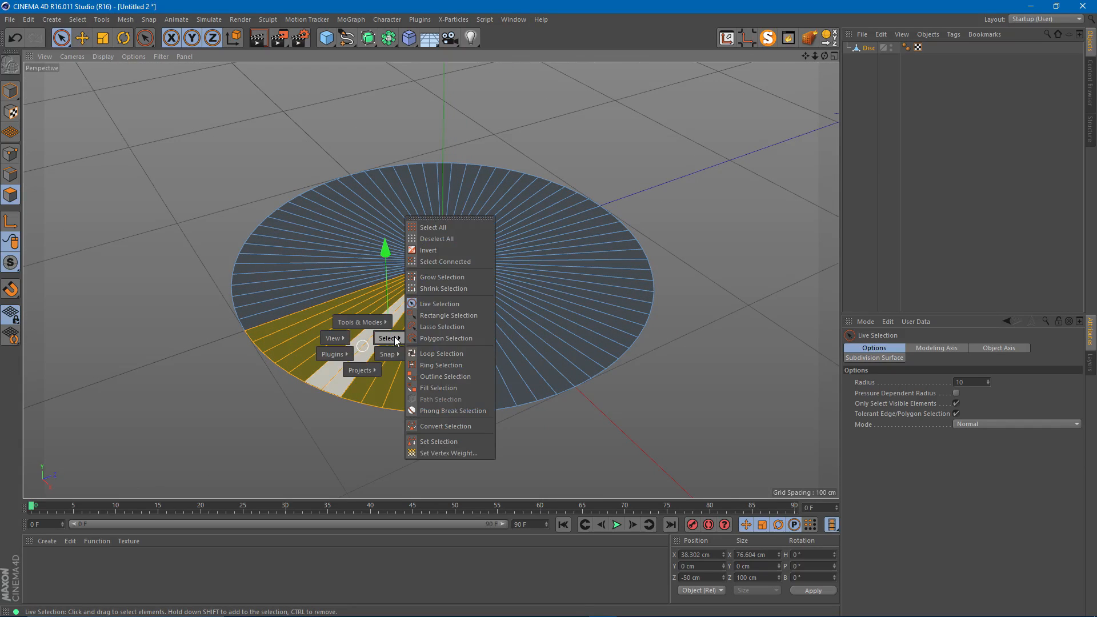
{"action": "left_click", "coordinate": [444, 248]}
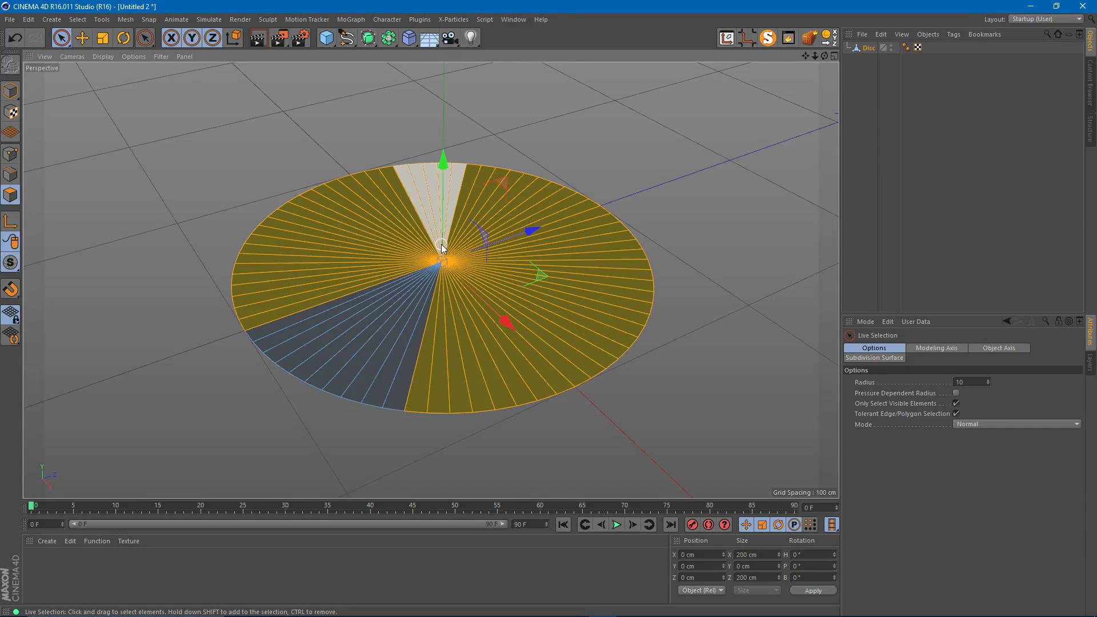
{"action": "key", "text": "Delete"}
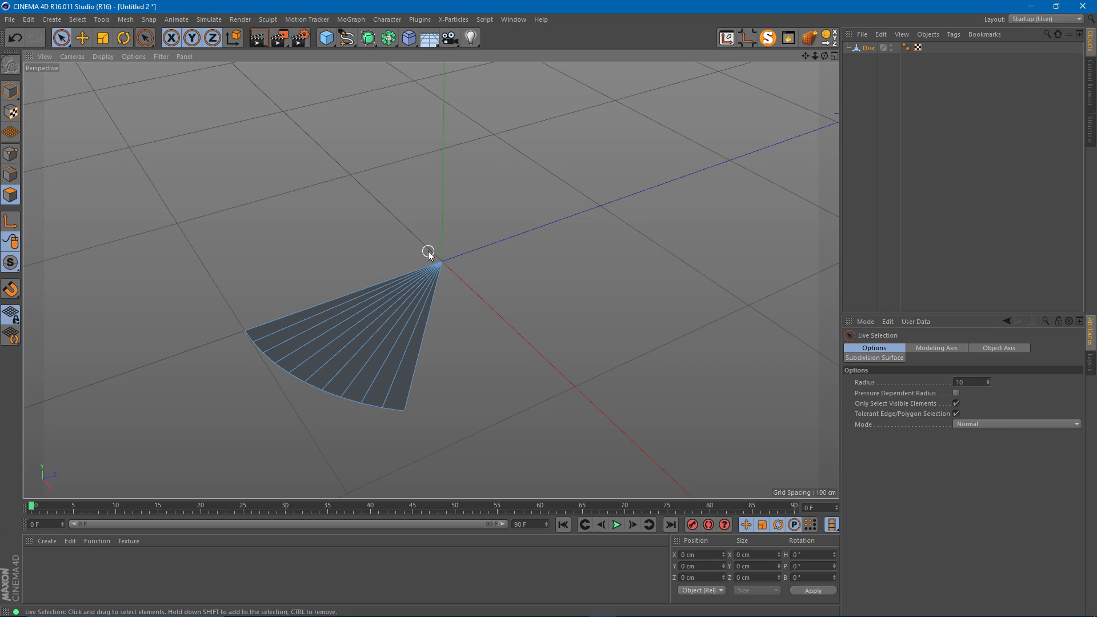
- Select all points of the disc in point mode and run Optimize to remove the stray points outside the wedge
{"action": "key", "text": "Return"}
{"action": "key", "text": "ctrl+a"}
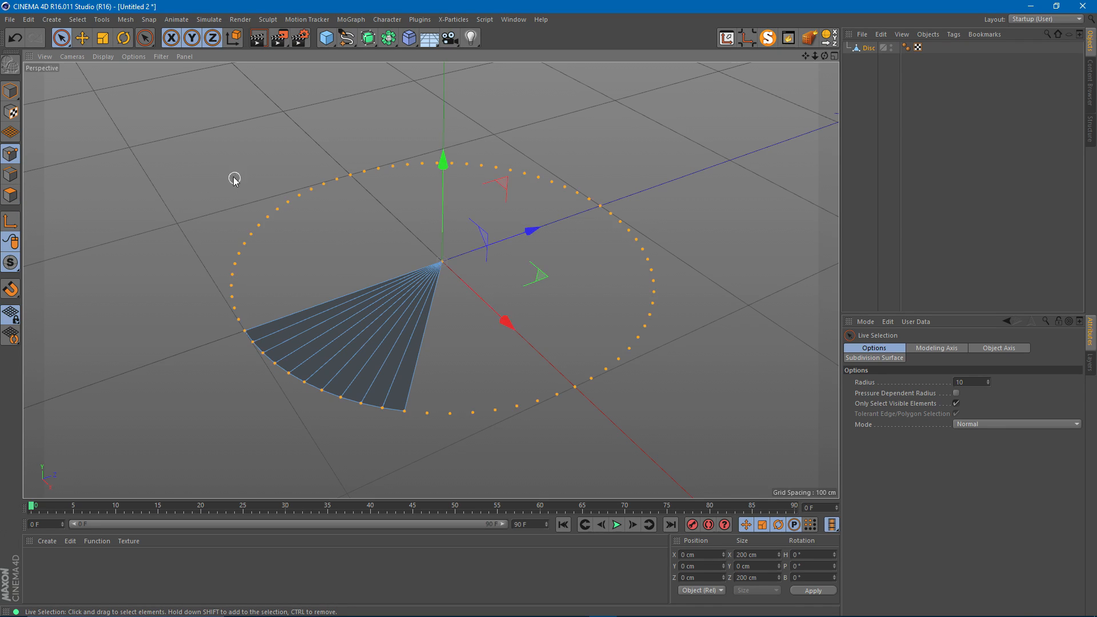
{"action": "right_click", "coordinate": [230, 169]}
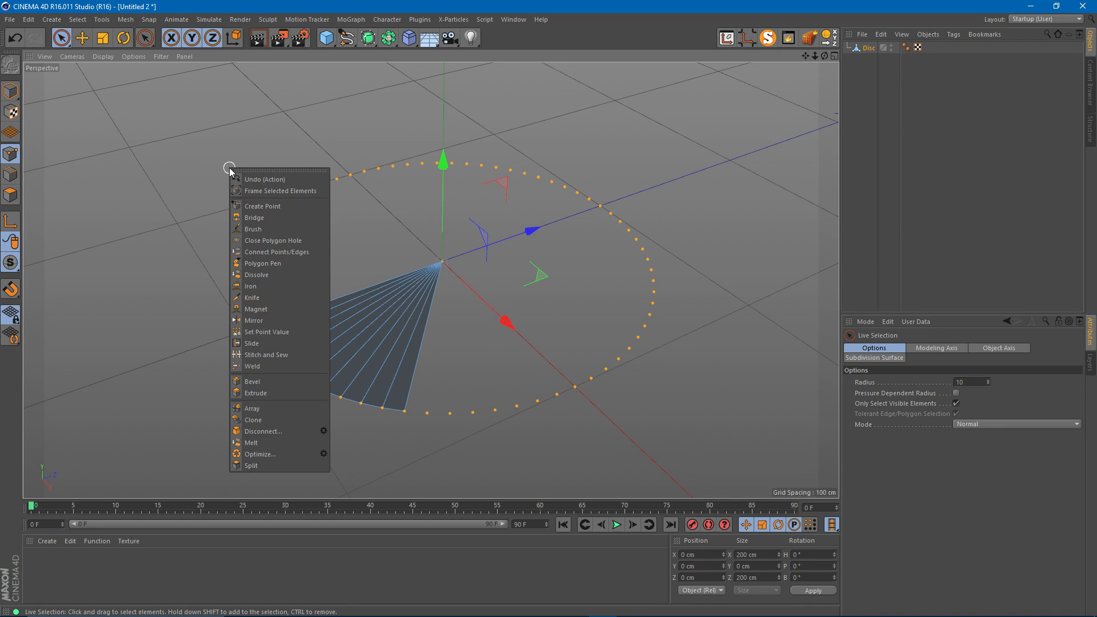
{"action": "left_click", "coordinate": [269, 453]}
{"action": "left_click_drag", "start_coordinate": [371, 340], "coordinate": [338, 237], "text": "alt"}
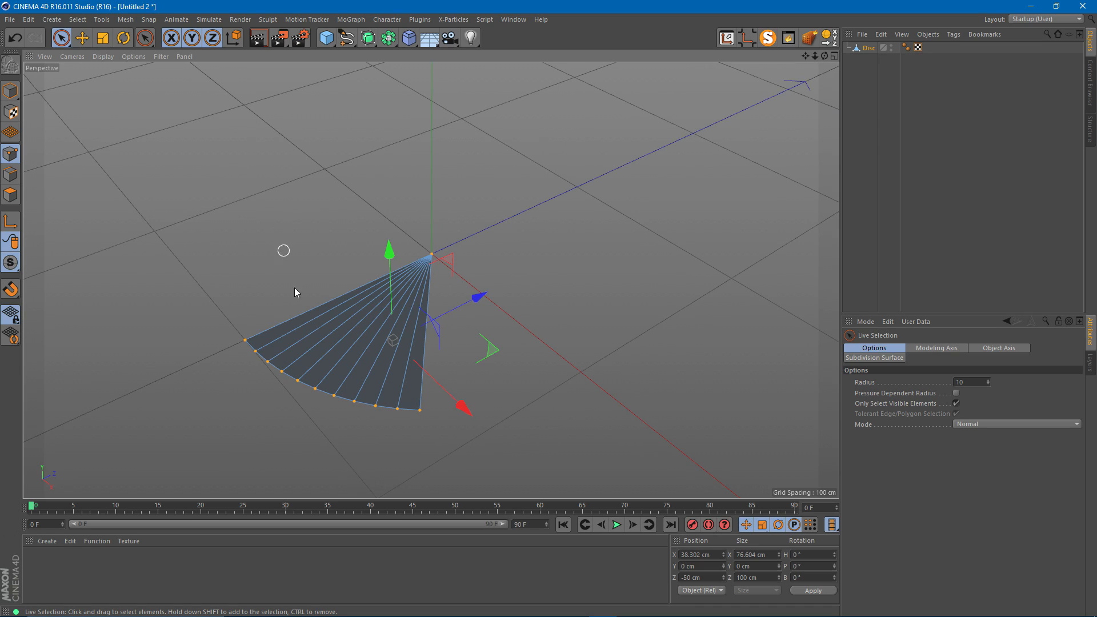
- Place the wedge disc inside a null object and name the null Group
{"action": "left_click", "coordinate": [868, 50]}
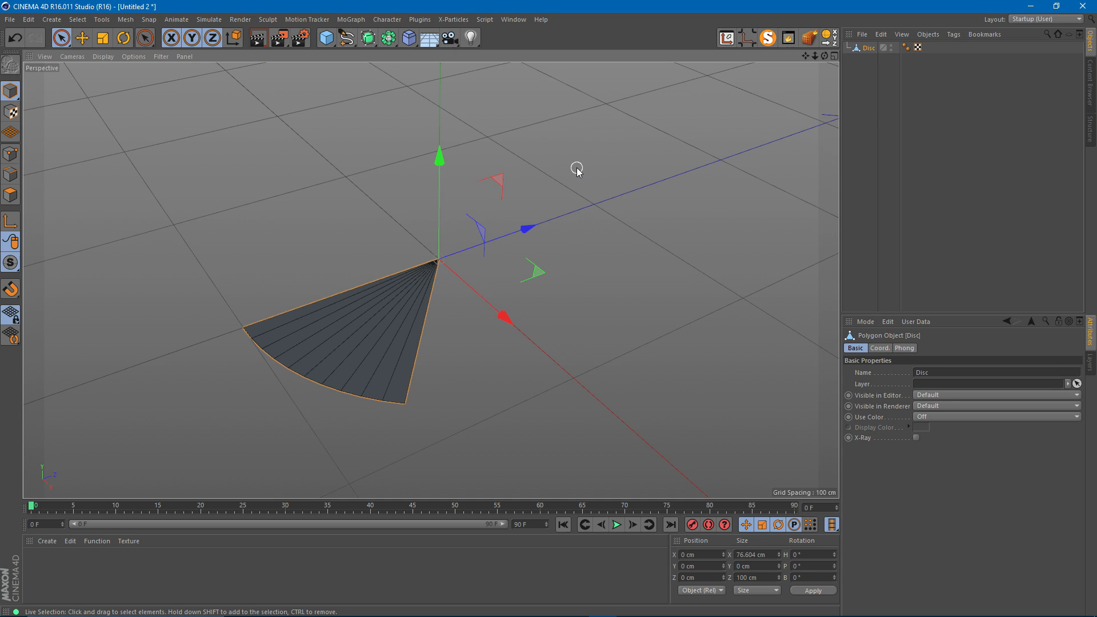
{"action": "key", "text": "alt+g"}
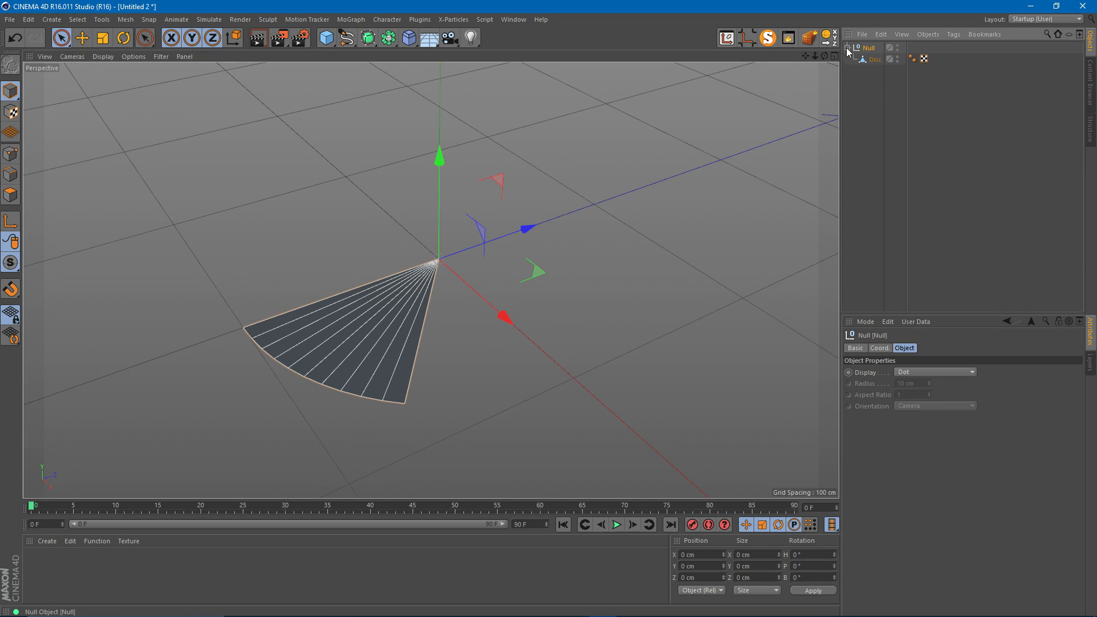
{"action": "double_click", "coordinate": [869, 48]}
{"action": "type", "text": "Group"}
{"action": "key", "text": "Return"}
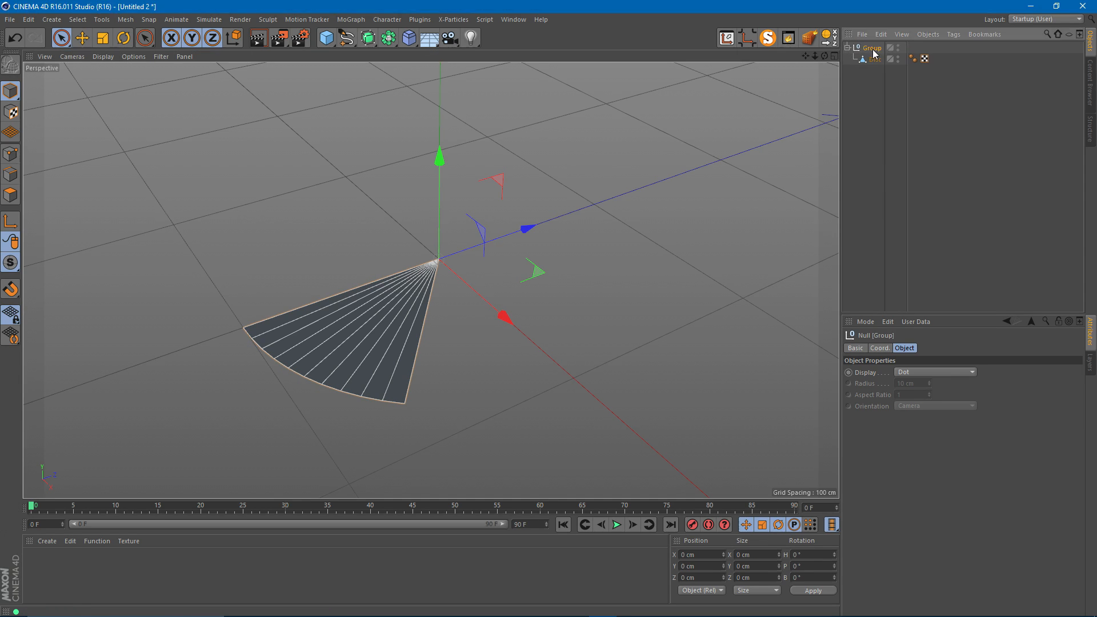
- Add a Symmetry object and nest the Group null with its wedge inside it
{"action": "left_click_drag", "start_coordinate": [410, 254], "coordinate": [436, 252], "text": "alt"}
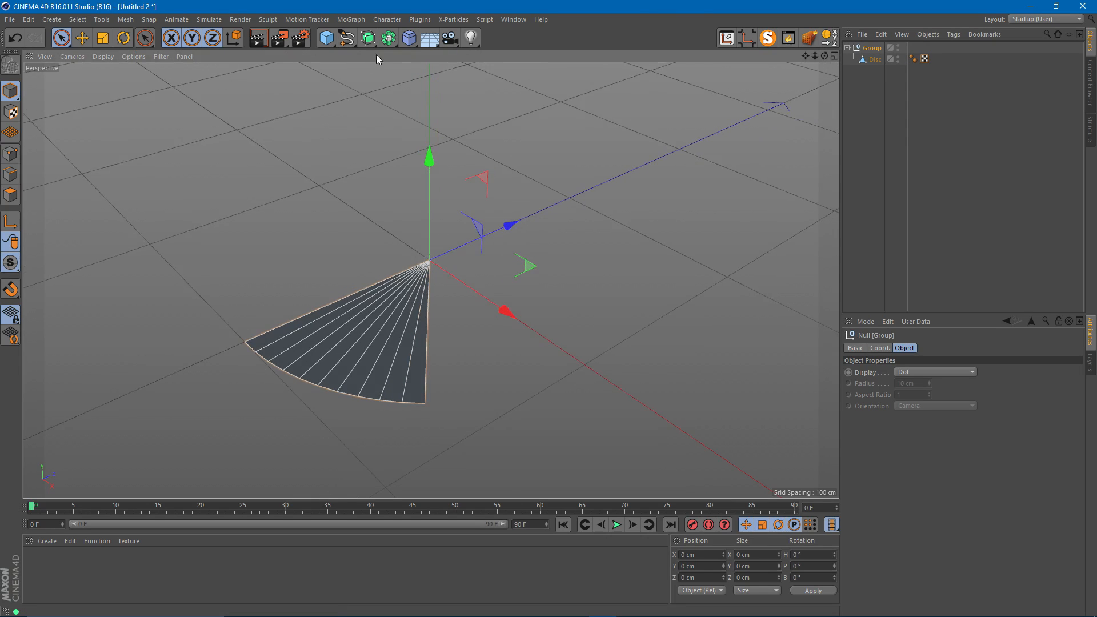
{"action": "left_click_drag", "start_coordinate": [368, 39], "coordinate": [511, 97]}
{"action": "left_click_drag", "start_coordinate": [880, 60], "coordinate": [885, 49]}
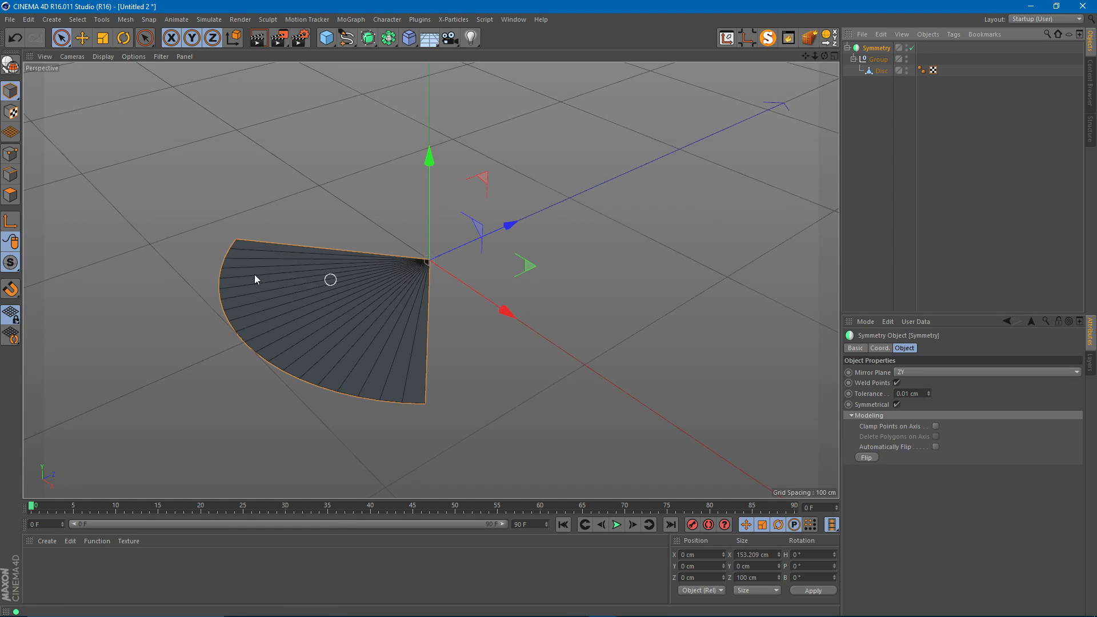
- With axis modification enabled, rotate the Symmetry object's axis about the vertical axis to a heading of 45°
{"action": "left_click", "coordinate": [10, 221]}
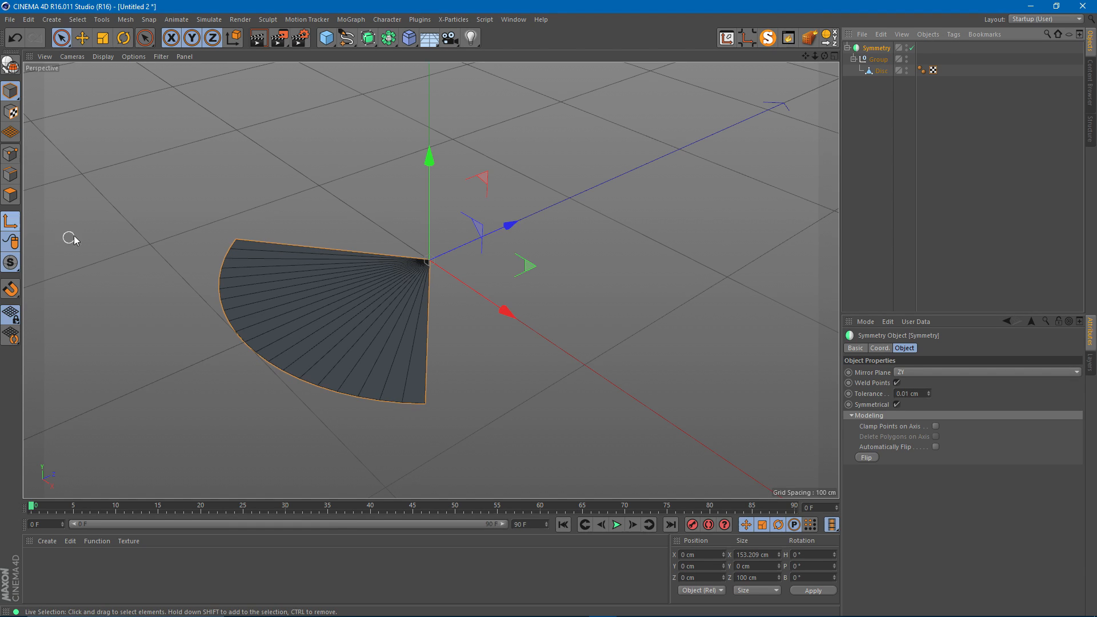
{"action": "key", "text": "r"}
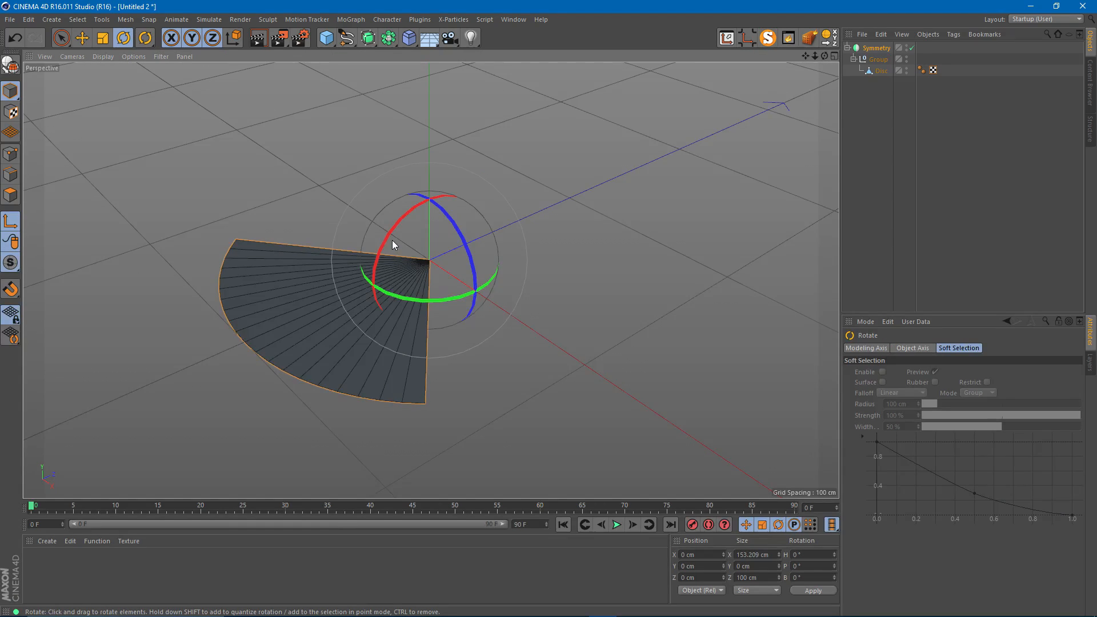
{"action": "left_click_drag", "start_coordinate": [400, 297], "coordinate": [451, 298]}
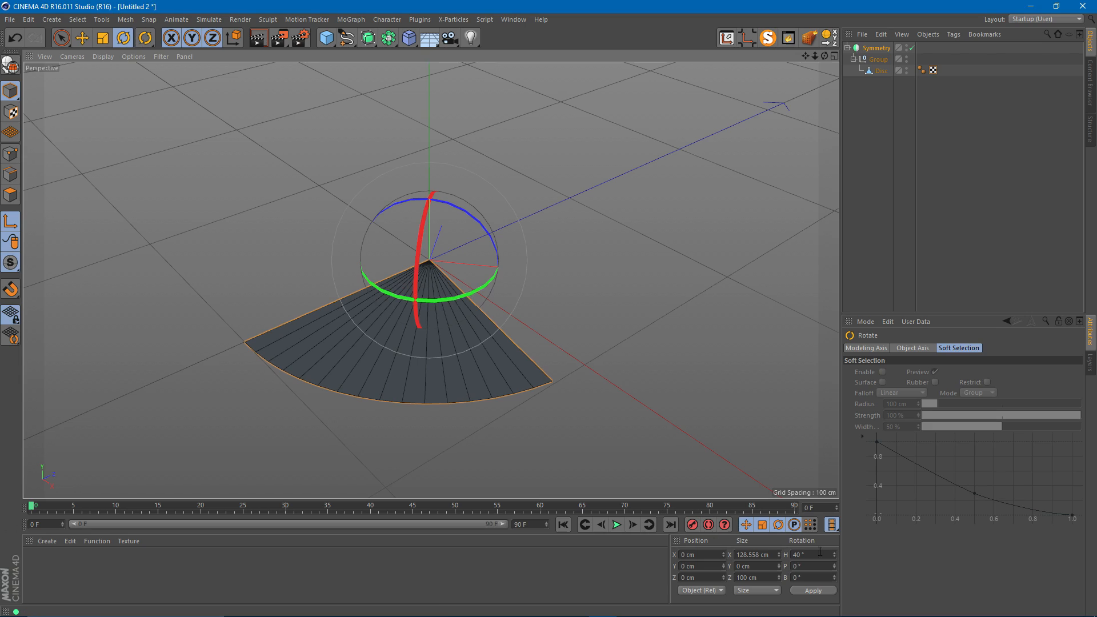
{"action": "left_click", "coordinate": [806, 554]}
{"action": "type", "text": "45"}
{"action": "key", "text": "Return"}
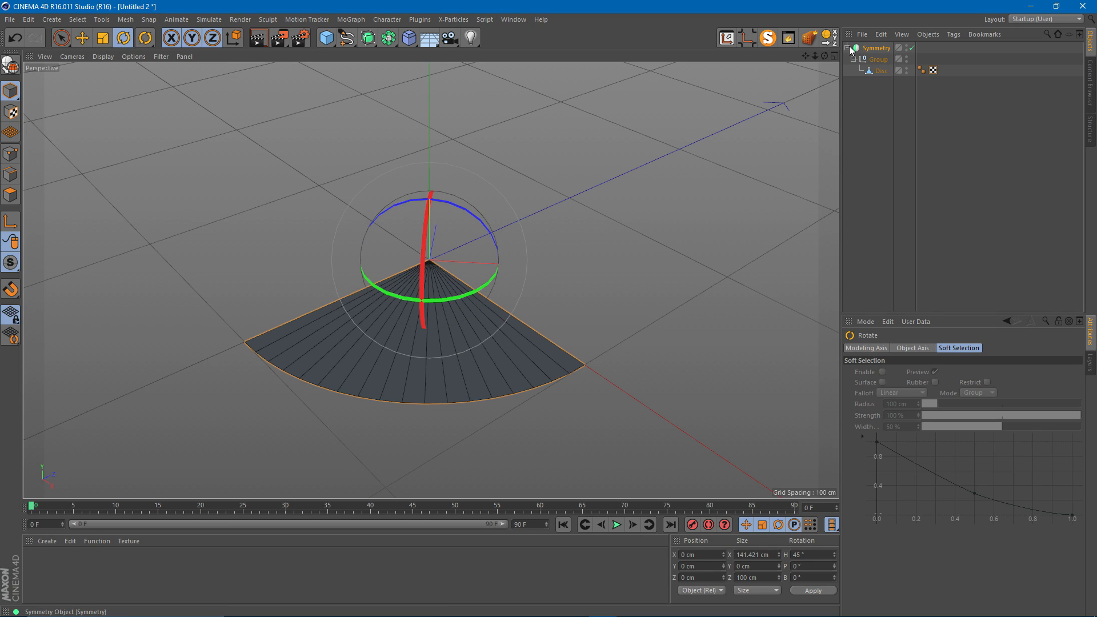
- In polygon mode, delete the wedge polygon that overlaps its mirrored copy at the symmetry seam
{"action": "left_click", "coordinate": [881, 71]}
{"action": "scroll", "coordinate": [449, 369], "scroll_direction": "up", "scroll_amount": 3}
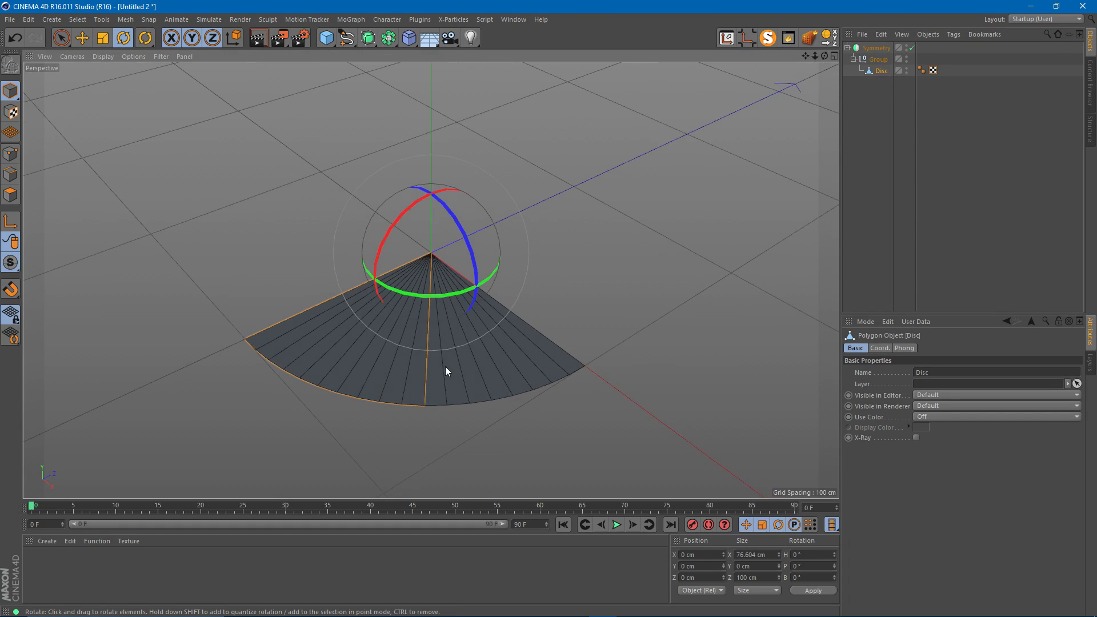
{"action": "left_click", "coordinate": [11, 195]}
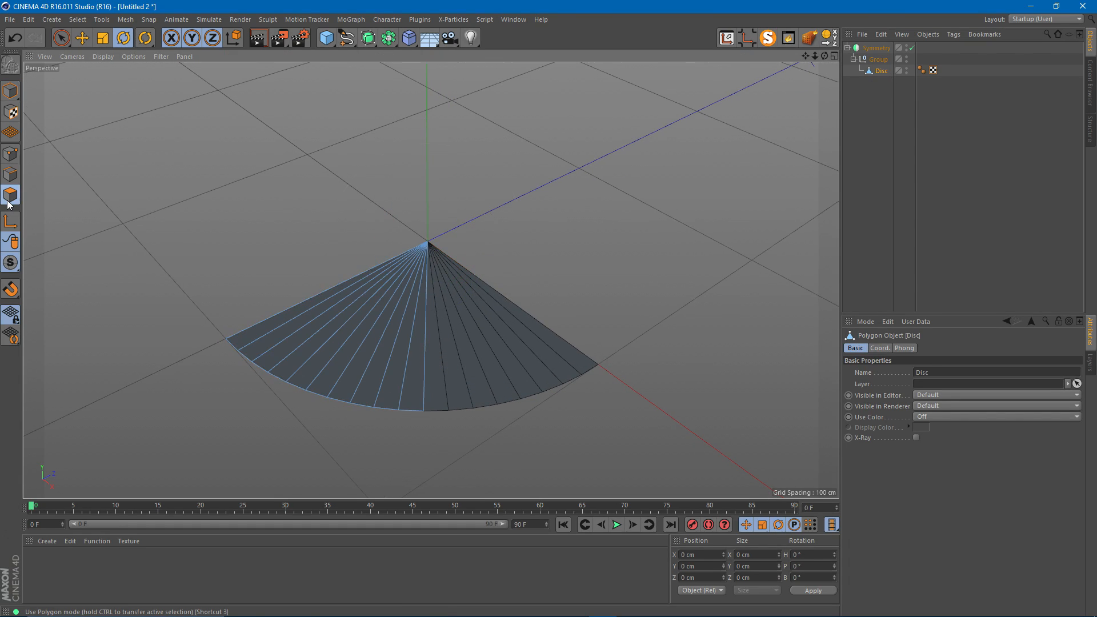
{"action": "left_click", "coordinate": [413, 363]}
{"action": "key", "text": "Delete"}
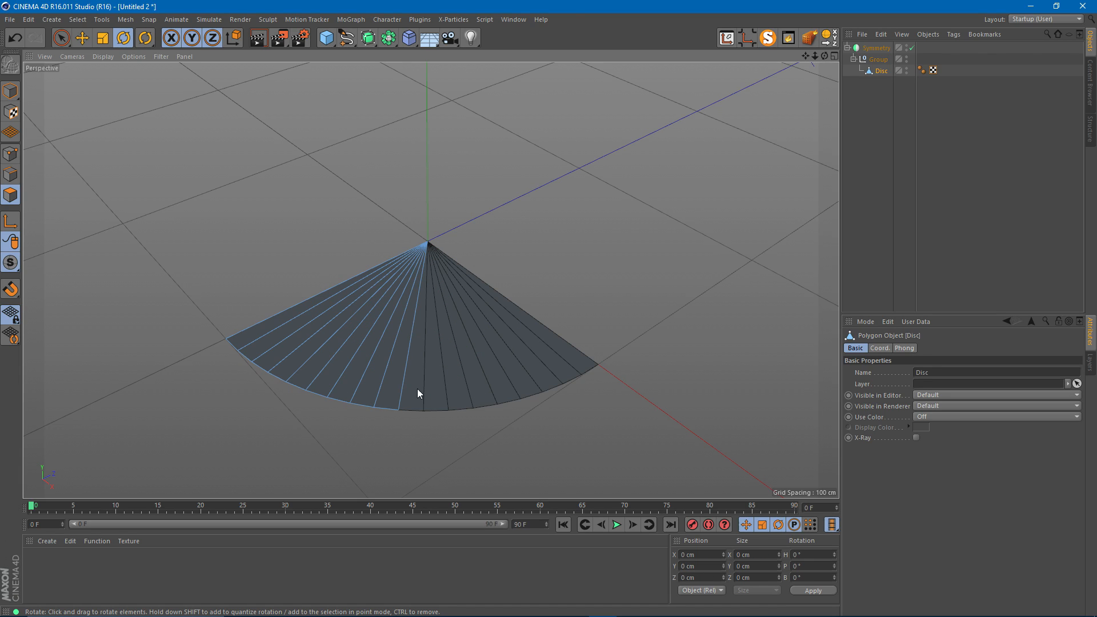
{"action": "middle_click_drag", "start_coordinate": [461, 334], "coordinate": [490, 269], "text": "alt"}
{"action": "left_click_drag", "start_coordinate": [461, 338], "coordinate": [446, 321], "text": "alt"}
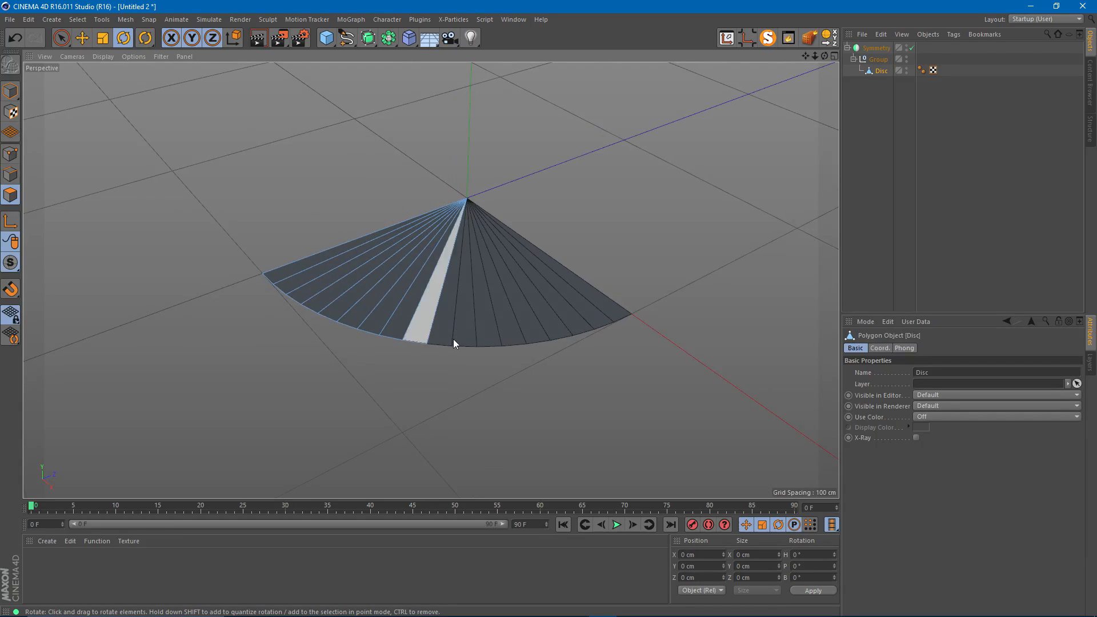
{"action": "left_click", "coordinate": [431, 327]}
{"action": "key", "text": "Delete"}
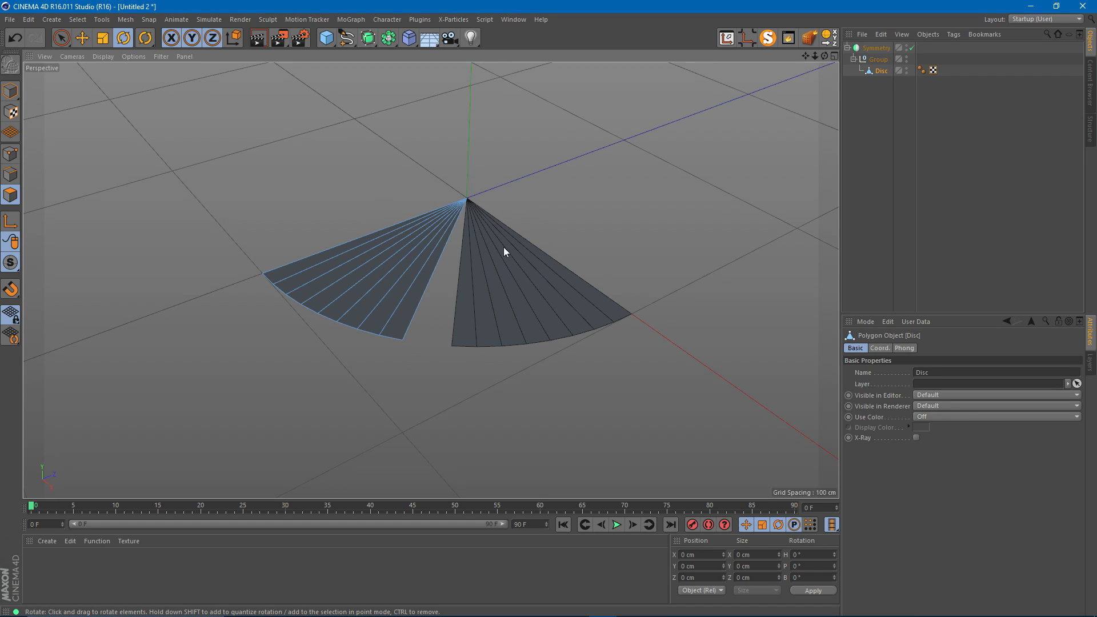
{"action": "key", "text": "ctrl+z"}
- Switch the disc to point mode and optimize it to clear the leftover points of the deleted polygon
{"action": "left_click_drag", "start_coordinate": [434, 289], "coordinate": [500, 318], "text": "alt"}
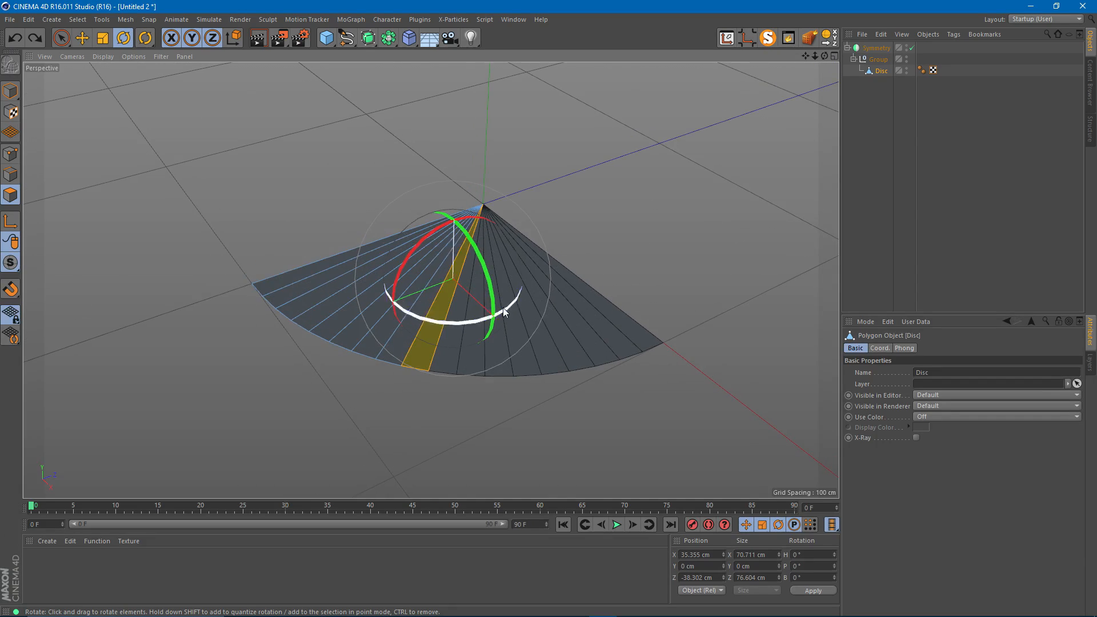
{"action": "key", "text": "Return"}
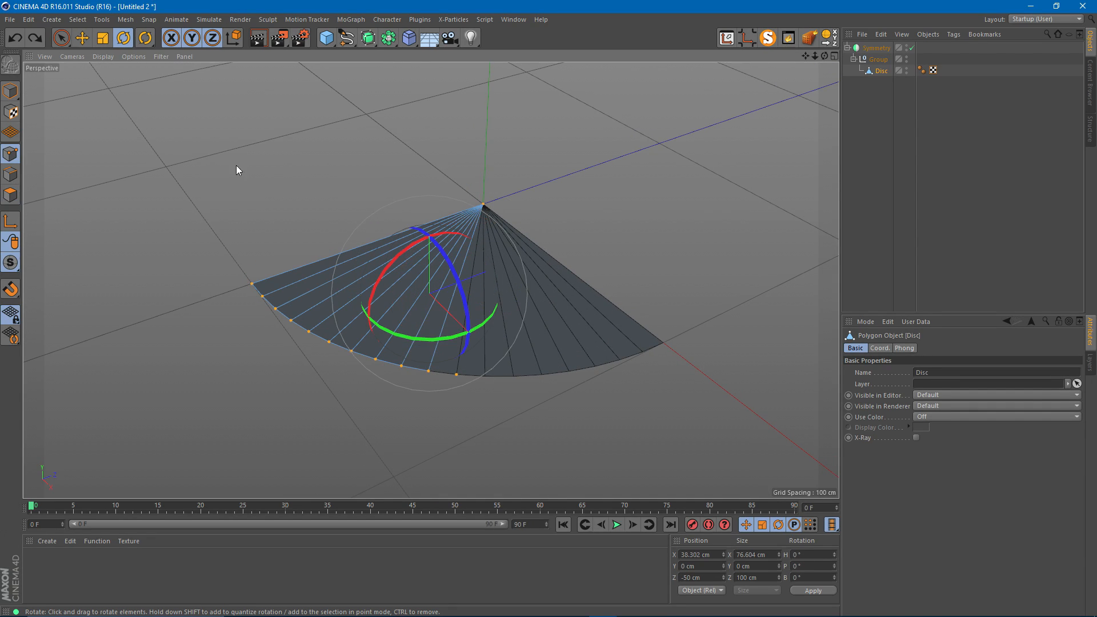
{"action": "right_click", "coordinate": [248, 163]}
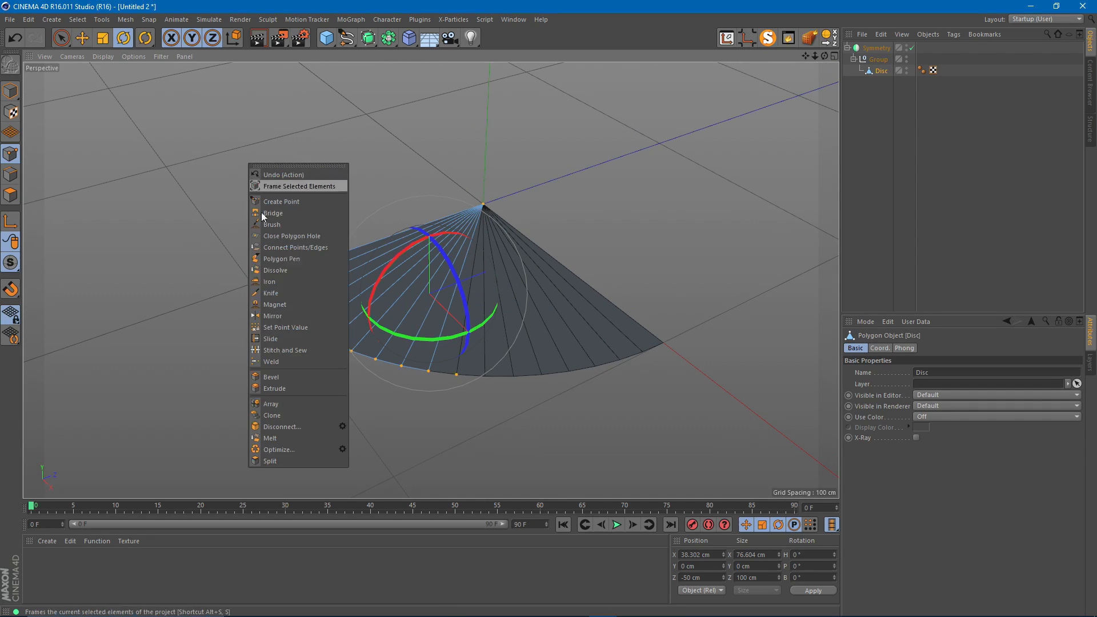
{"action": "left_click", "coordinate": [287, 454]}
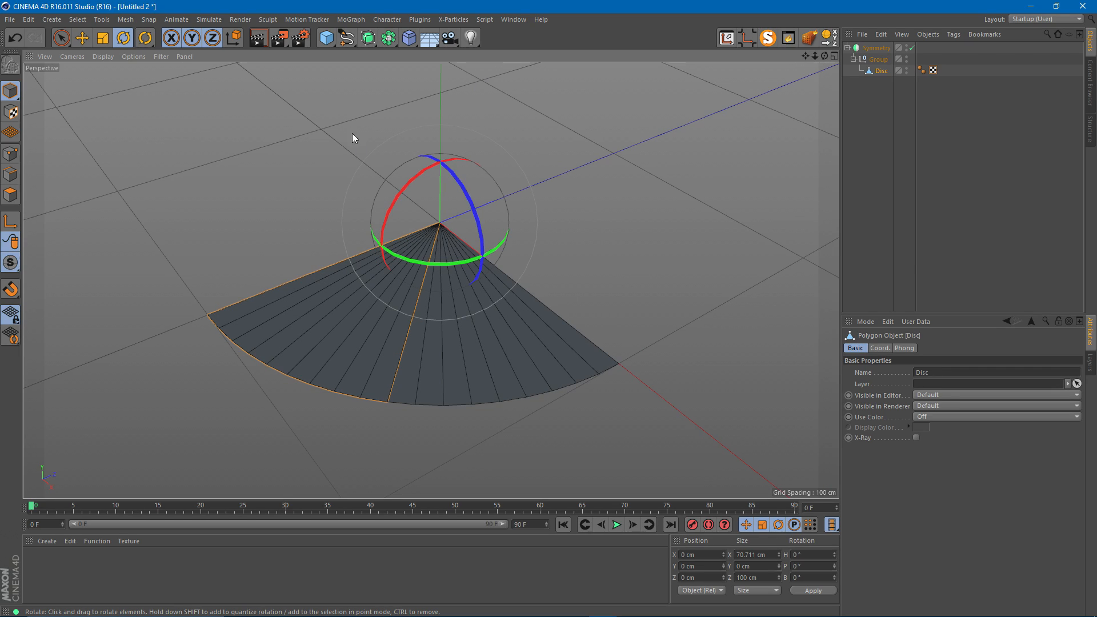
- Wrap the Symmetry object in a second Symmetry and set its mirror plane to XY
{"action": "left_click", "coordinate": [890, 48]}
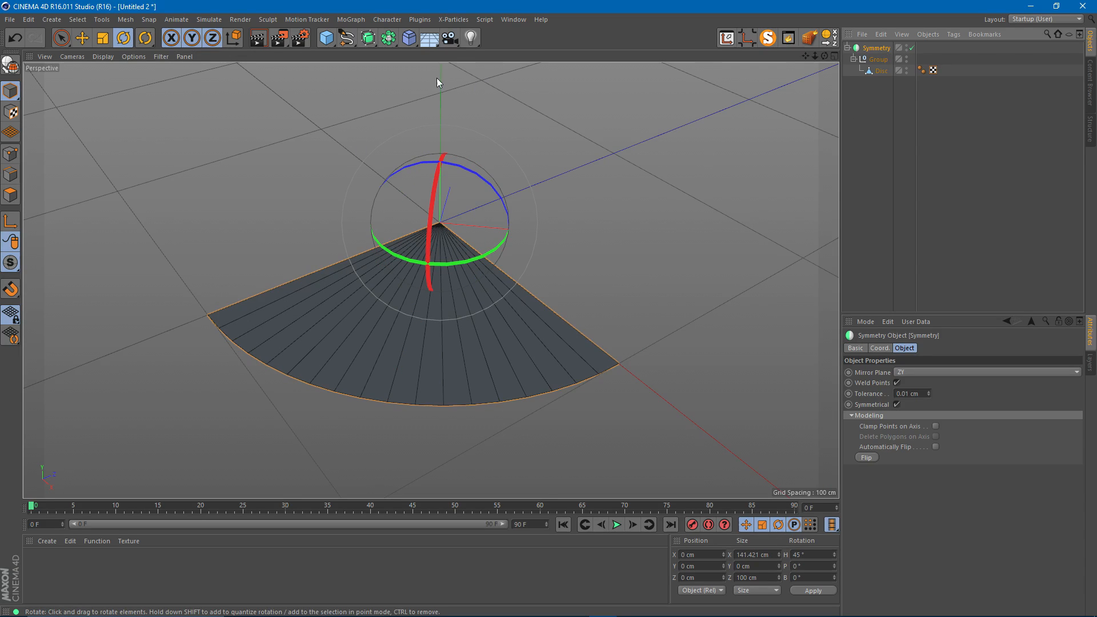
{"action": "left_click", "coordinate": [389, 39]}
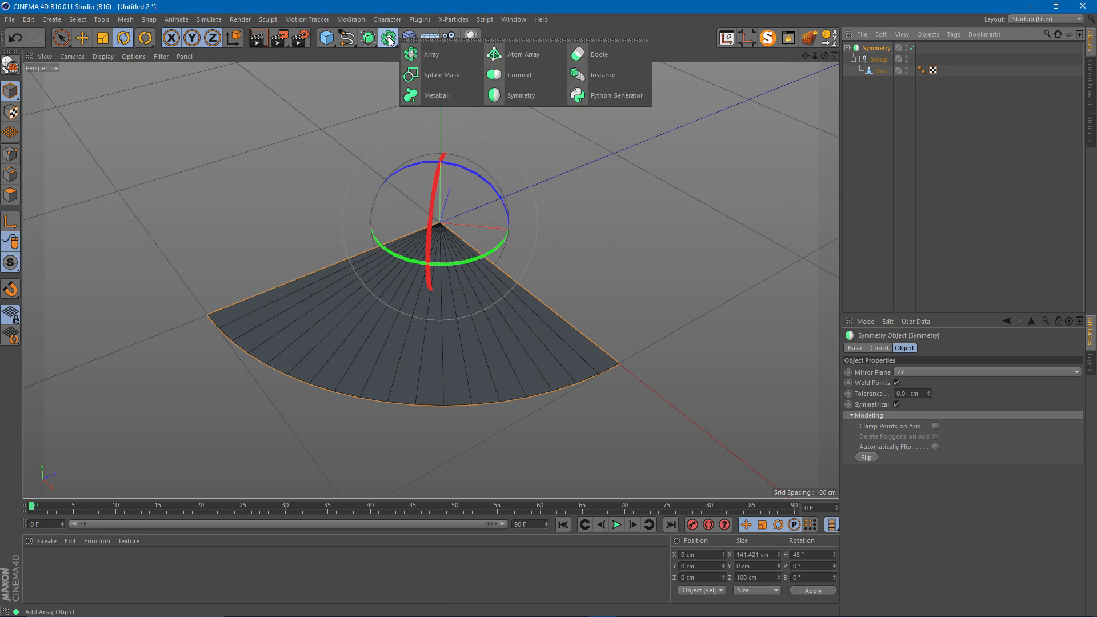
{"action": "left_click", "coordinate": [517, 98], "text": "alt"}
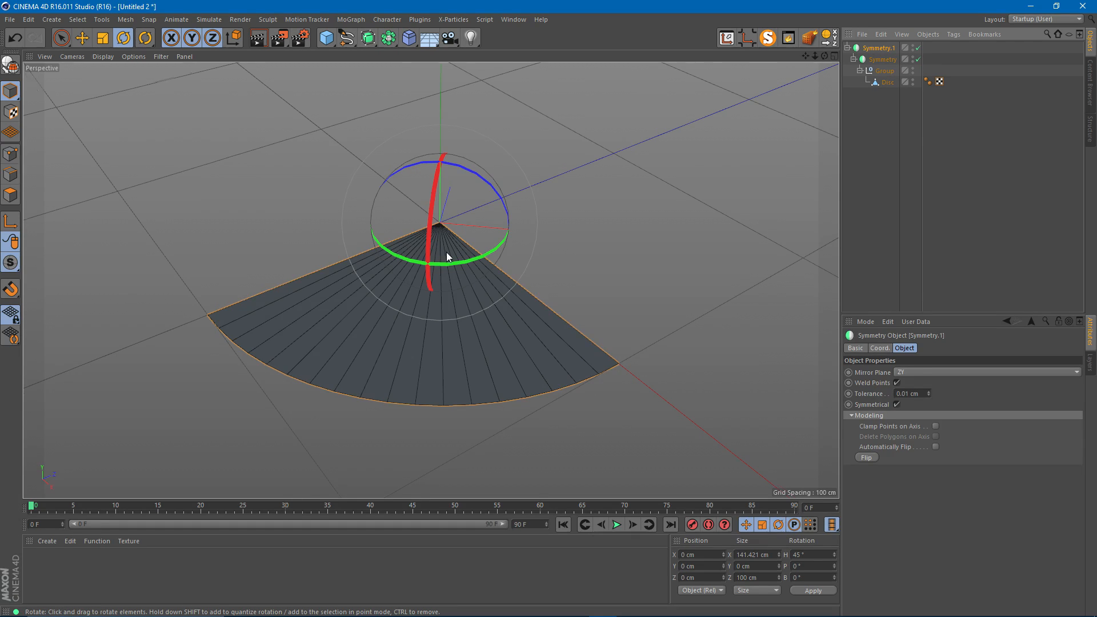
{"action": "left_click_drag", "start_coordinate": [446, 252], "coordinate": [458, 252], "text": "alt"}
{"action": "left_click", "coordinate": [920, 371]}
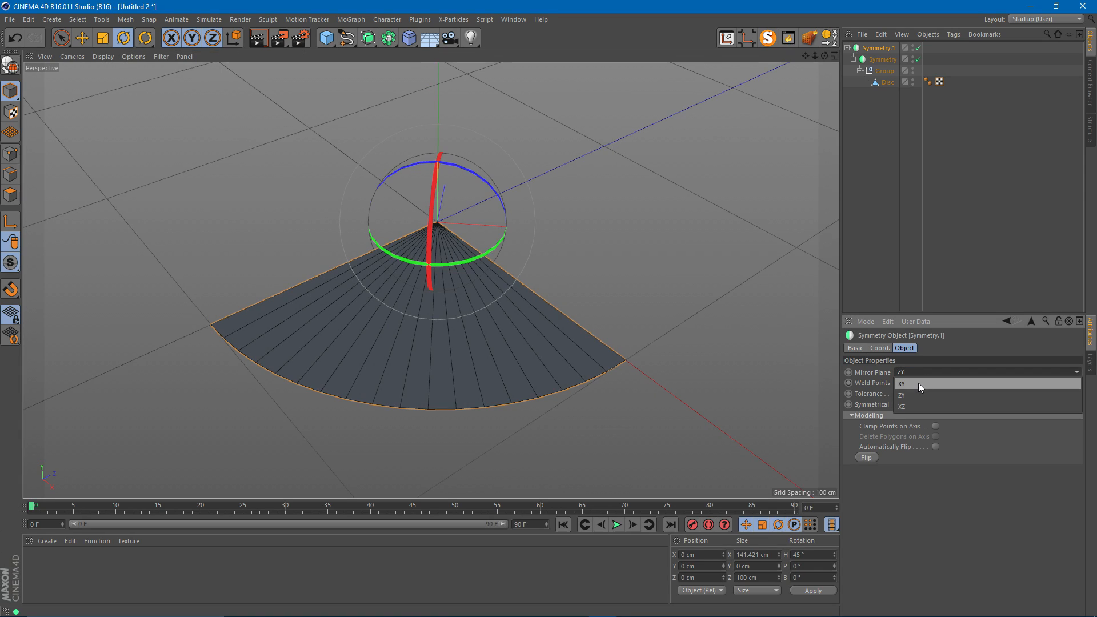
{"action": "left_click", "coordinate": [917, 383]}
- Rotate the second Symmetry's axis to a heading of 90° so the mirrored wedges form a half disc
{"action": "left_click_drag", "start_coordinate": [433, 213], "coordinate": [451, 217], "text": "alt"}
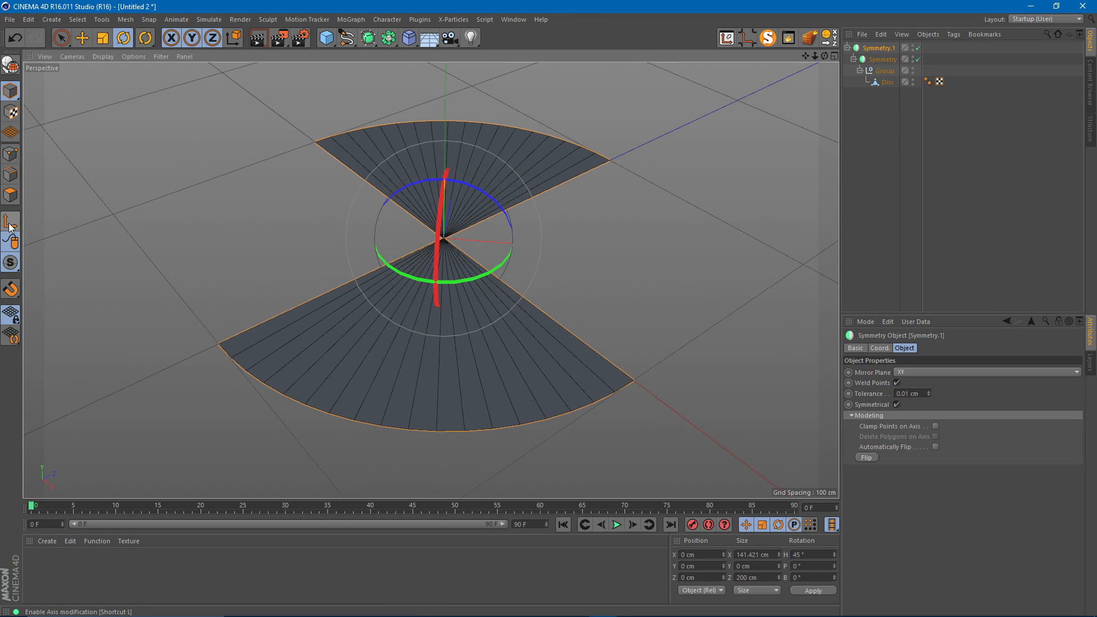
{"action": "left_click_drag", "start_coordinate": [454, 279], "coordinate": [513, 270]}
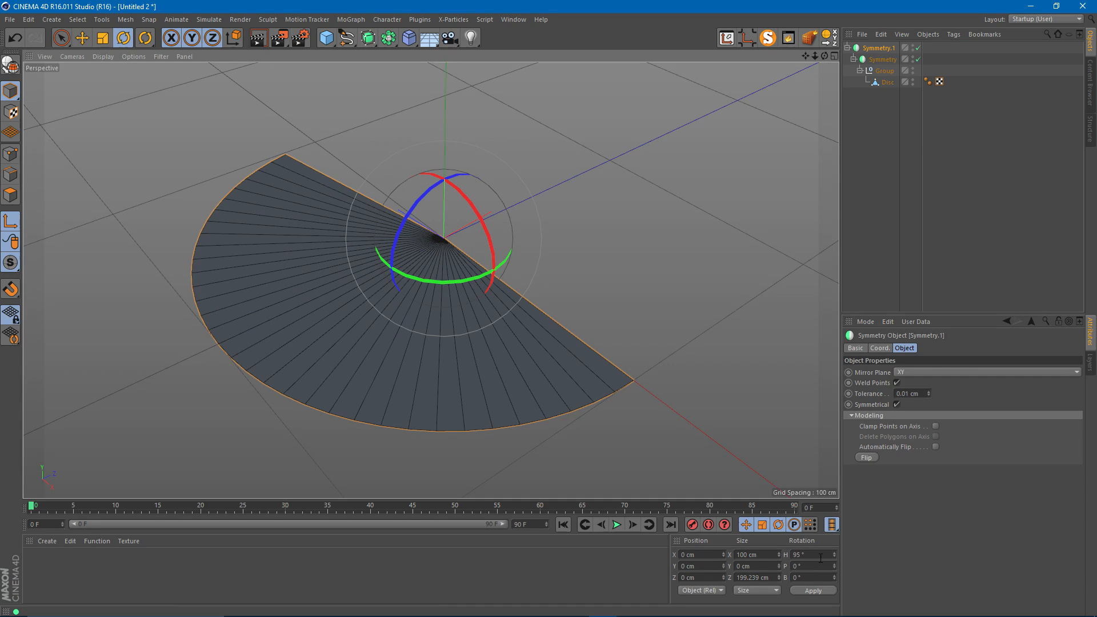
{"action": "left_click_drag", "start_coordinate": [813, 555], "coordinate": [748, 555]}
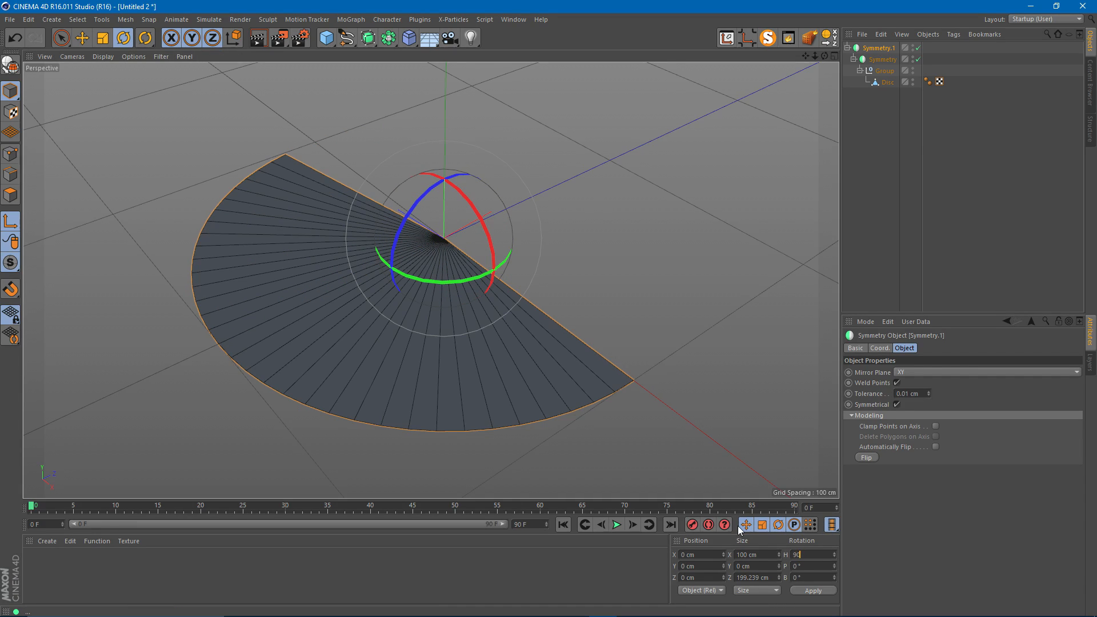
{"action": "key", "text": "Return"}
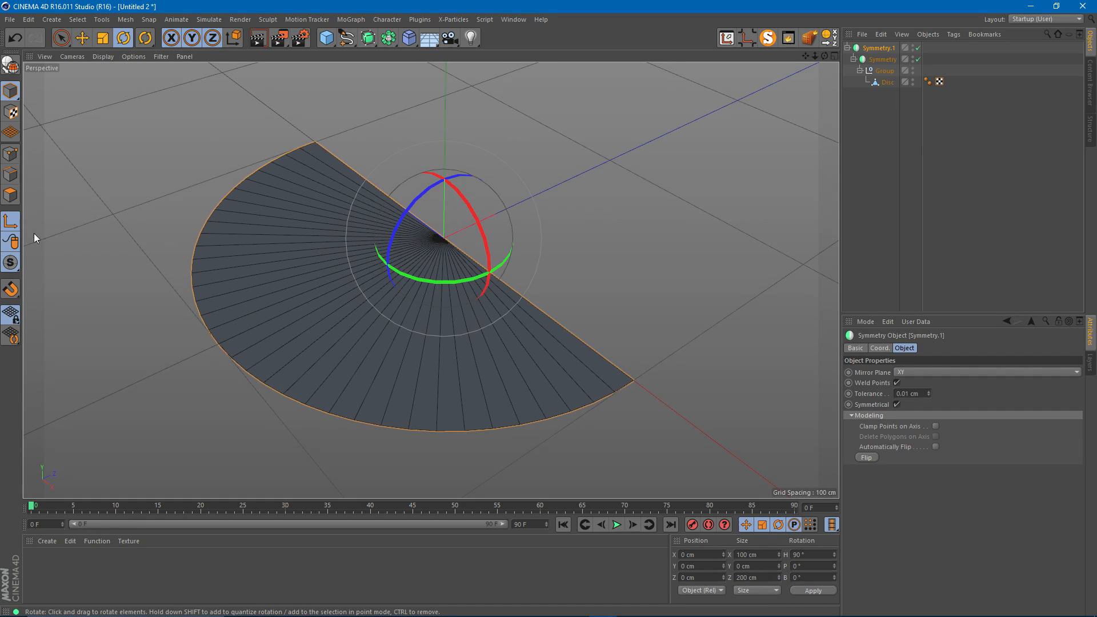
- Wrap the whole hierarchy in a third Symmetry to complete the full disc, and check the nested Symmetry objects
{"action": "left_click_drag", "start_coordinate": [387, 40], "coordinate": [516, 93]}
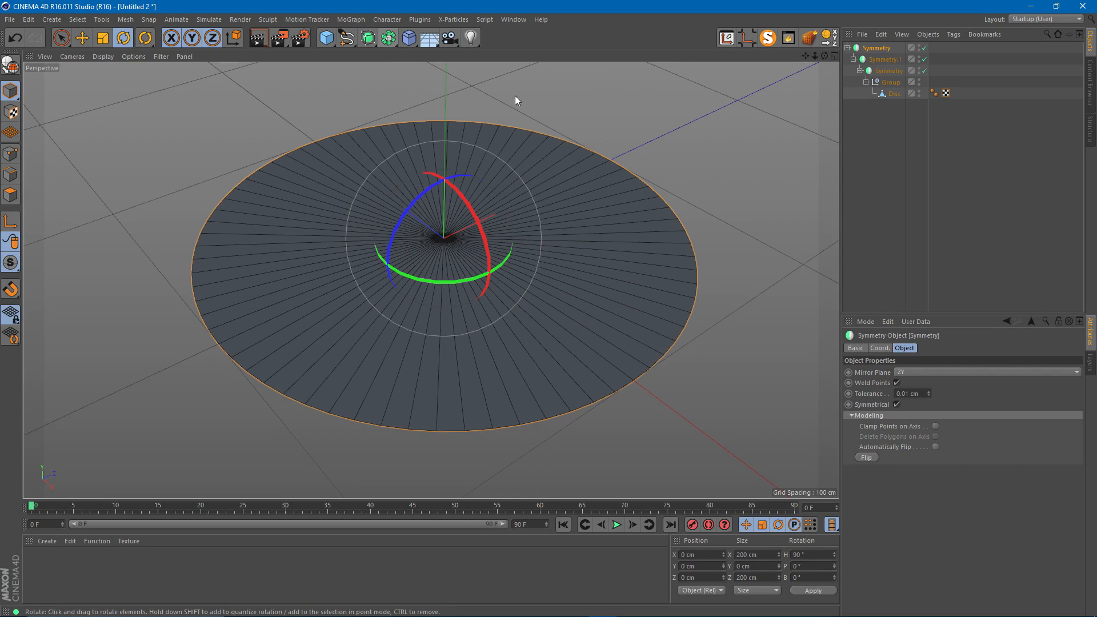
{"action": "left_click", "coordinate": [884, 60]}
{"action": "left_click", "coordinate": [889, 70]}
{"action": "left_click", "coordinate": [882, 49]}
{"action": "left_click_drag", "start_coordinate": [273, 169], "coordinate": [258, 165], "text": "alt"}
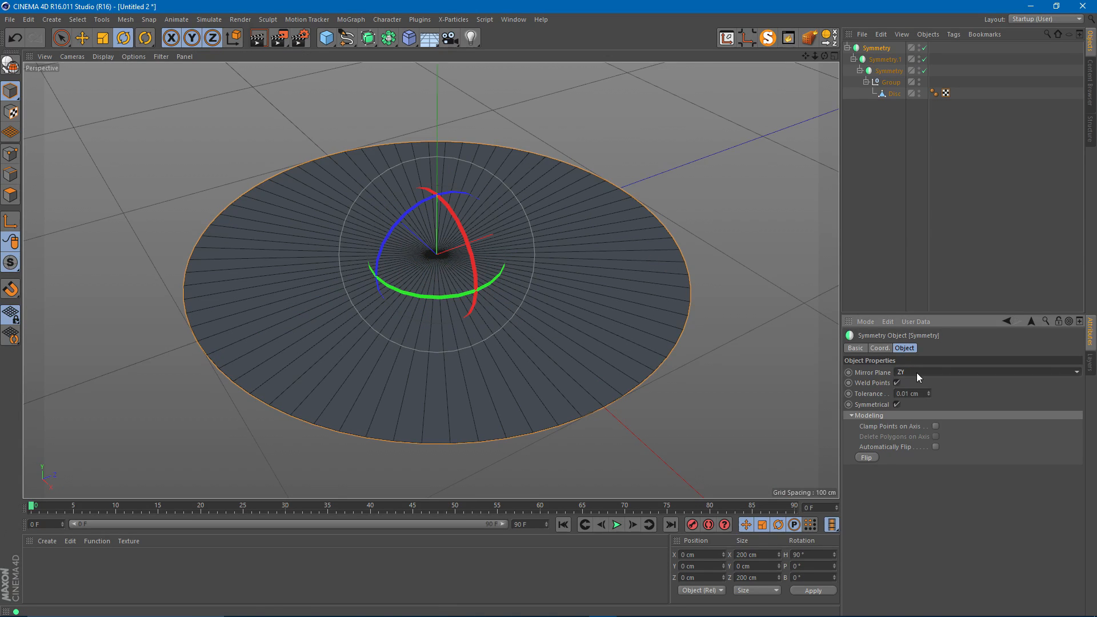
{"action": "left_click_drag", "start_coordinate": [457, 258], "coordinate": [406, 262], "text": "alt"}
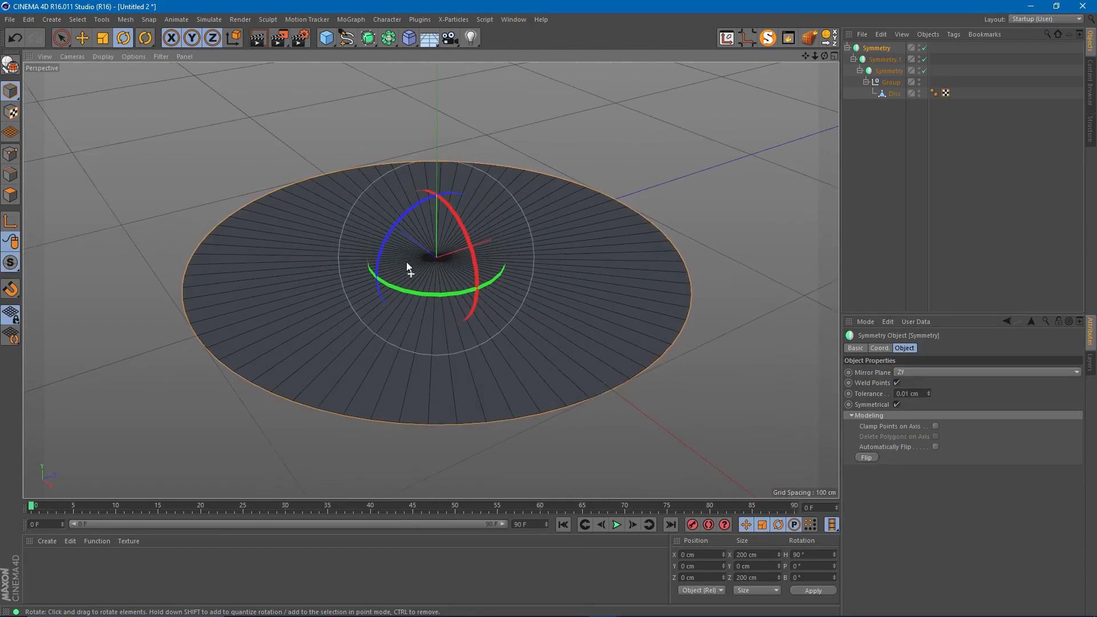
- Try moving an outer-edge point of the source wedge with the Move tool in two directions, undoing each move
{"action": "left_click", "coordinate": [896, 95]}
{"action": "left_click", "coordinate": [10, 153]}
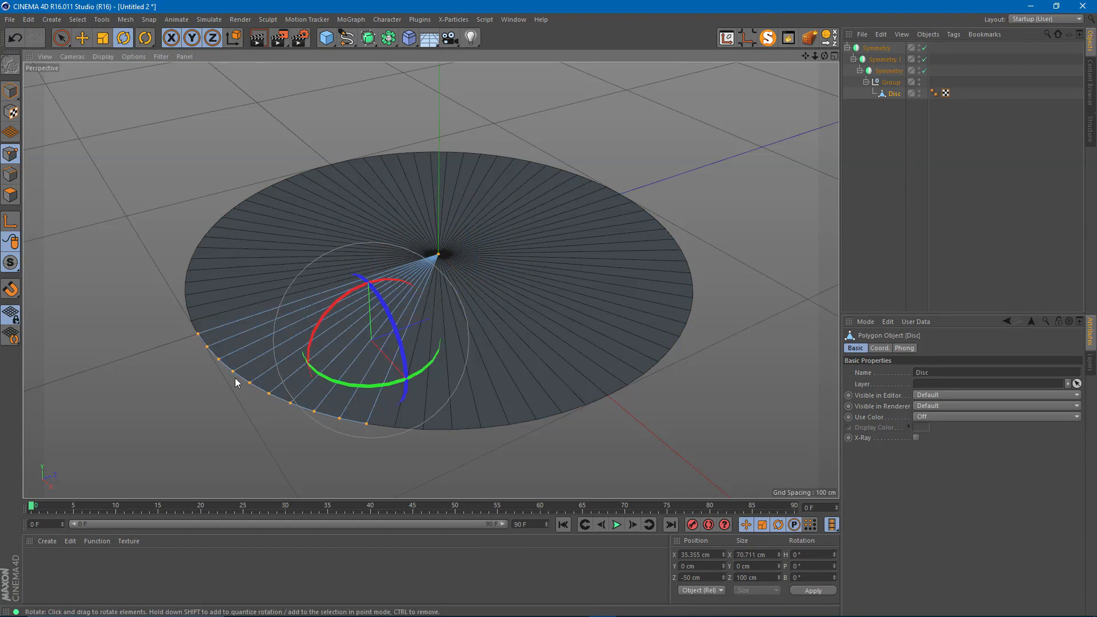
{"action": "left_click", "coordinate": [249, 382]}
{"action": "key", "text": "e"}
{"action": "left_click_drag", "start_coordinate": [321, 357], "coordinate": [337, 394], "text": "alt"}
{"action": "right_click_drag", "start_coordinate": [365, 372], "coordinate": [311, 382], "text": "alt"}
{"action": "middle_click_drag", "start_coordinate": [311, 382], "coordinate": [316, 367], "text": "alt"}
{"action": "left_click_drag", "start_coordinate": [399, 395], "coordinate": [346, 422]}
{"action": "key", "text": "ctrl+z"}
{"action": "left_click_drag", "start_coordinate": [400, 387], "coordinate": [387, 331]}
{"action": "key", "text": "ctrl+z"}
- Switch to Photoshop to view the concept sketch of the circular platform
{"action": "mouse_move", "coordinate": [638, 614]}
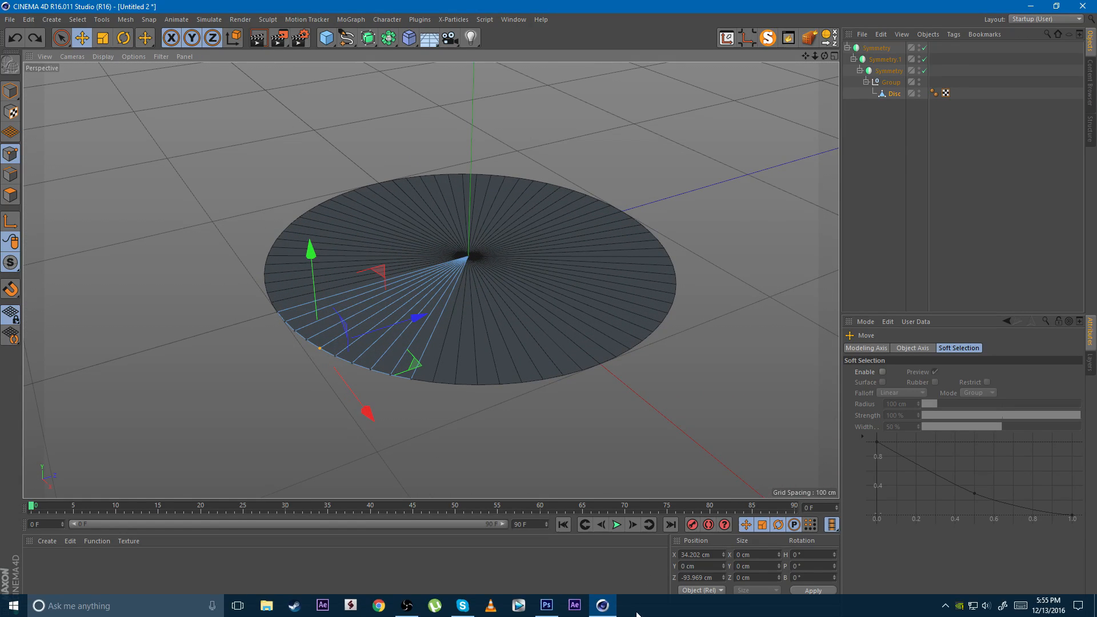
{"action": "left_click", "coordinate": [556, 608]}
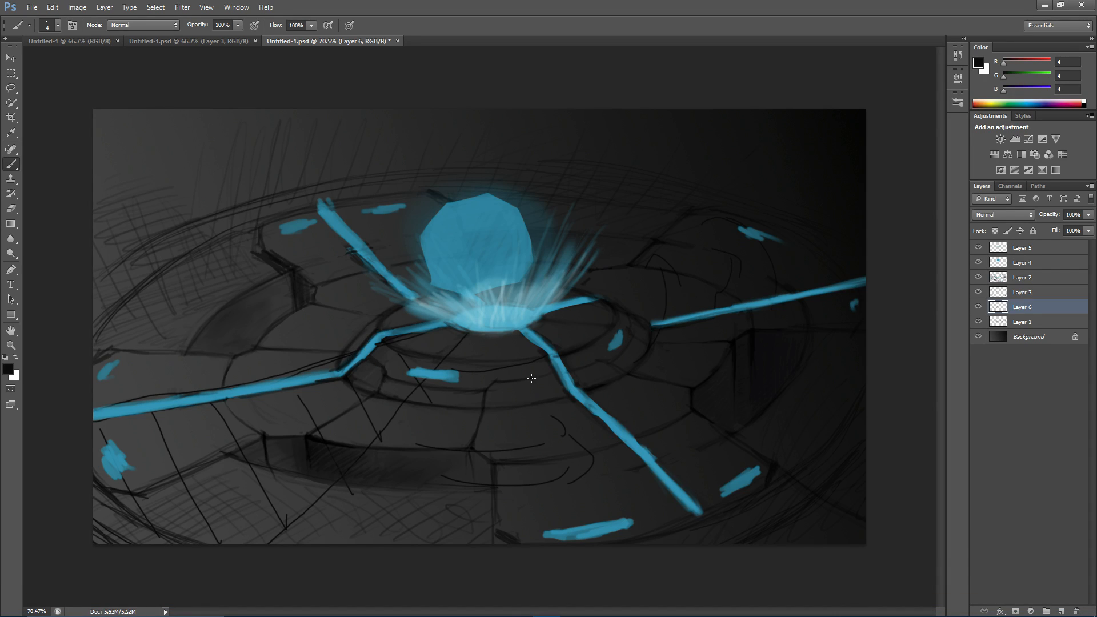
- Switch to Cinema 4D and select the source wedge's entire outer edge row
{"action": "key", "text": "alt+Tab"}
{"action": "left_click", "coordinate": [361, 365]}
{"action": "left_click", "coordinate": [380, 372], "text": "shift"}
{"action": "left_click", "coordinate": [401, 376], "text": "shift"}
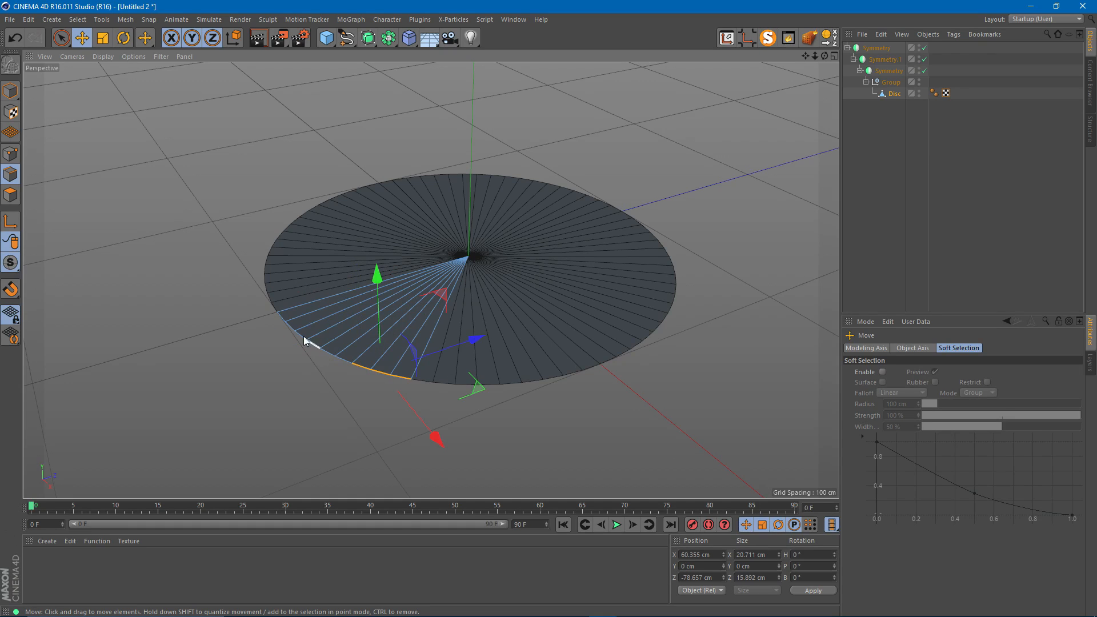
{"action": "scroll", "coordinate": [280, 318], "scroll_direction": "up", "scroll_amount": 5}
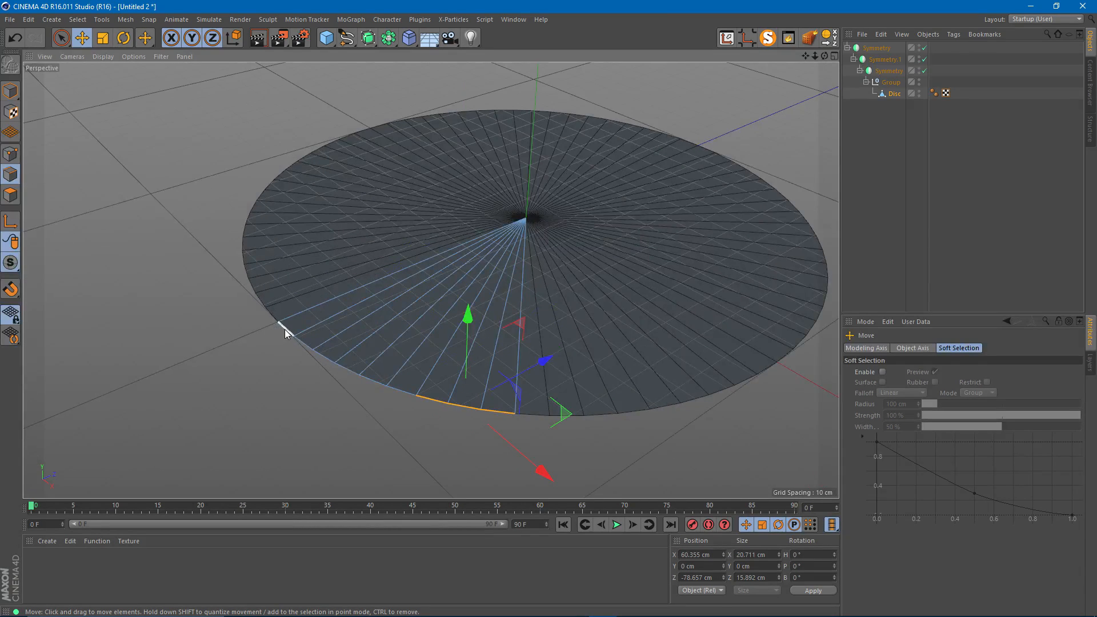
{"action": "double_click", "coordinate": [285, 329]}
- Try extruding the wedge's outer edges along a single direction, and undo the extrusion
{"action": "left_click_drag", "start_coordinate": [456, 377], "coordinate": [399, 413], "text": "alt"}
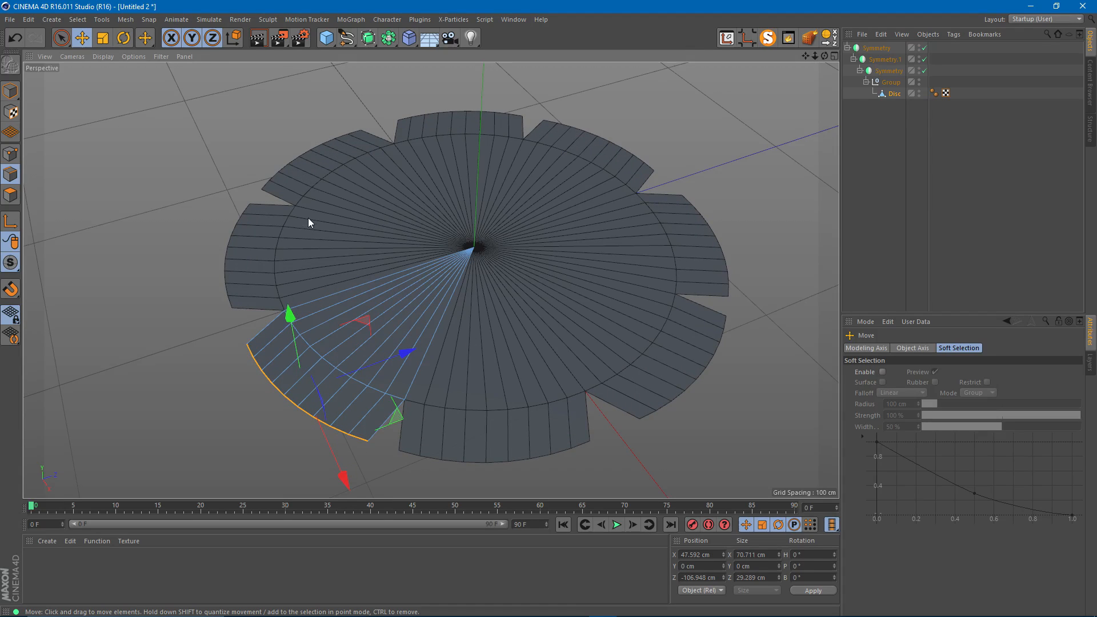
{"action": "key", "text": "ctrl+z"}
{"action": "key", "text": "ctrl+z"}
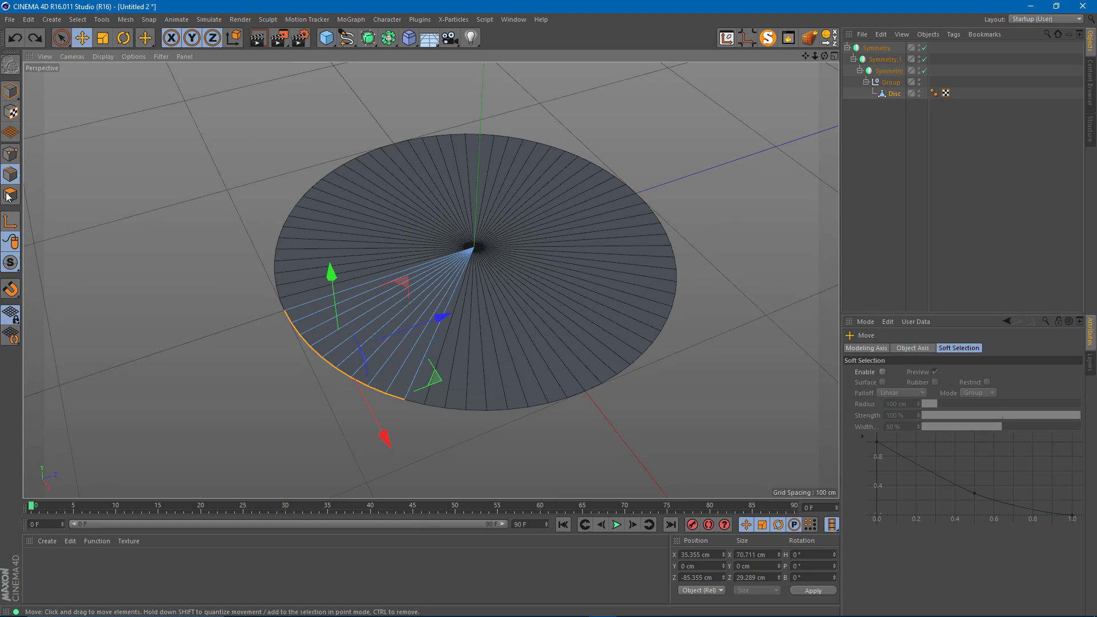
- Move the edge selection's axis to the disc centre by setting its X and Z positions to 0 cm, and leave axis editing
{"action": "left_click", "coordinate": [696, 555]}
{"action": "type", "text": "0"}
{"action": "key", "text": "Return"}
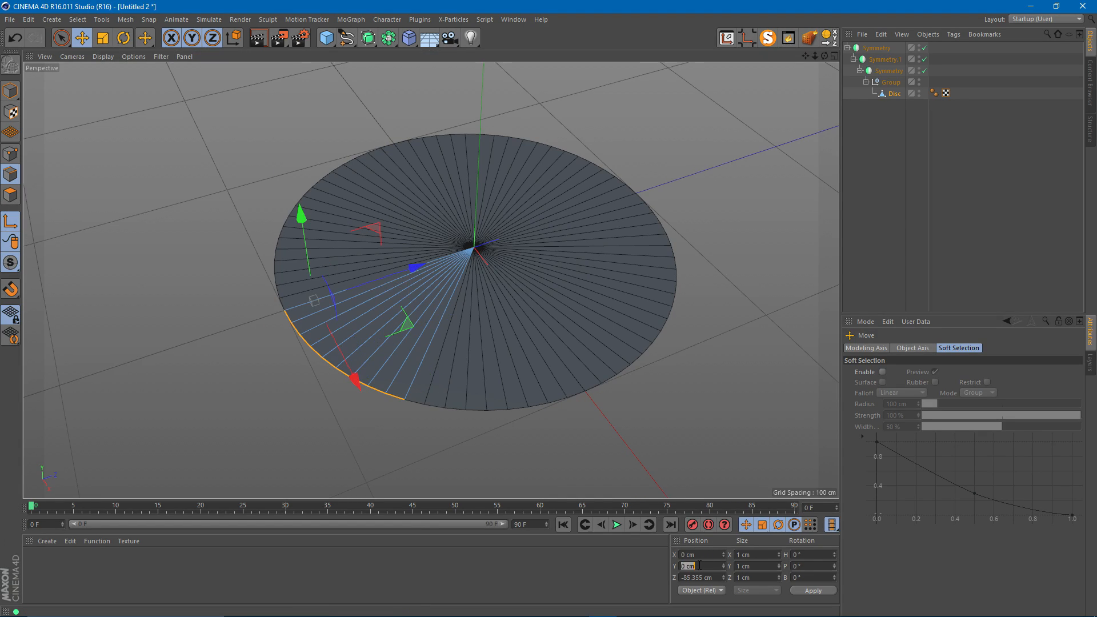
{"action": "left_click", "coordinate": [699, 578]}
{"action": "type", "text": "0"}
{"action": "key", "text": "Return"}
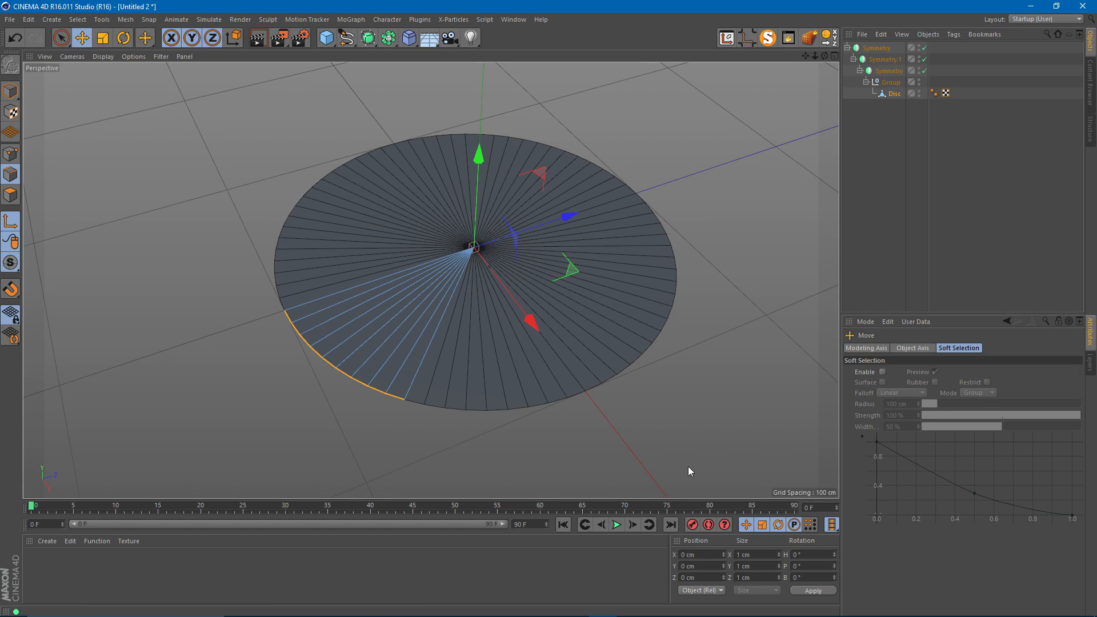
{"action": "left_click", "coordinate": [11, 223]}
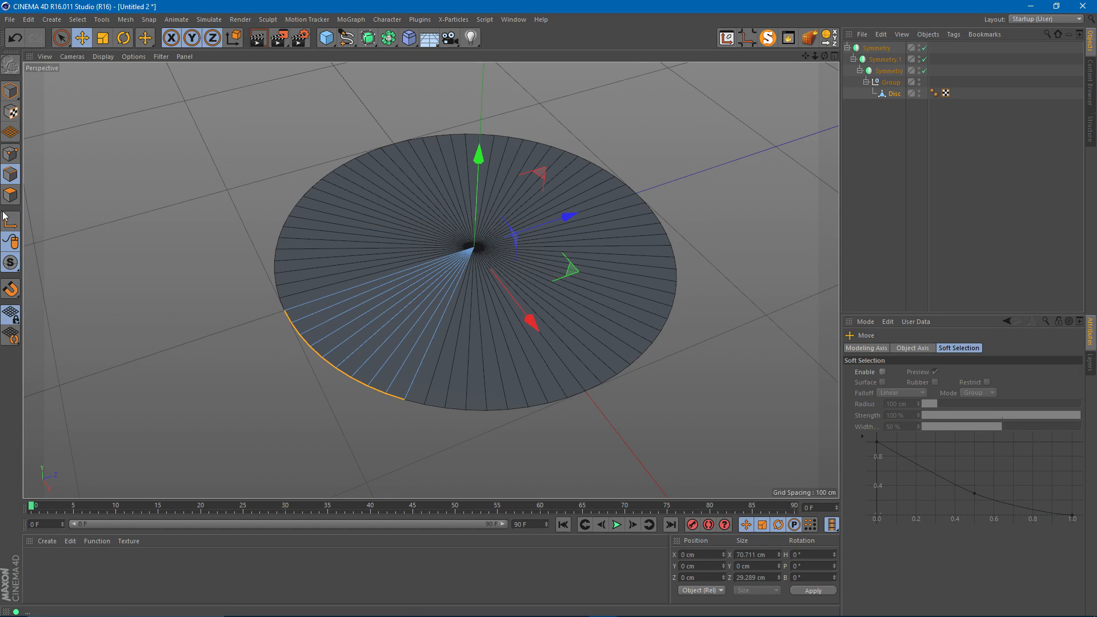
- Extrude the wedge's outer edges outward by scaling them in the XZ plane to about 87 × 36 cm
{"action": "key", "text": "t"}
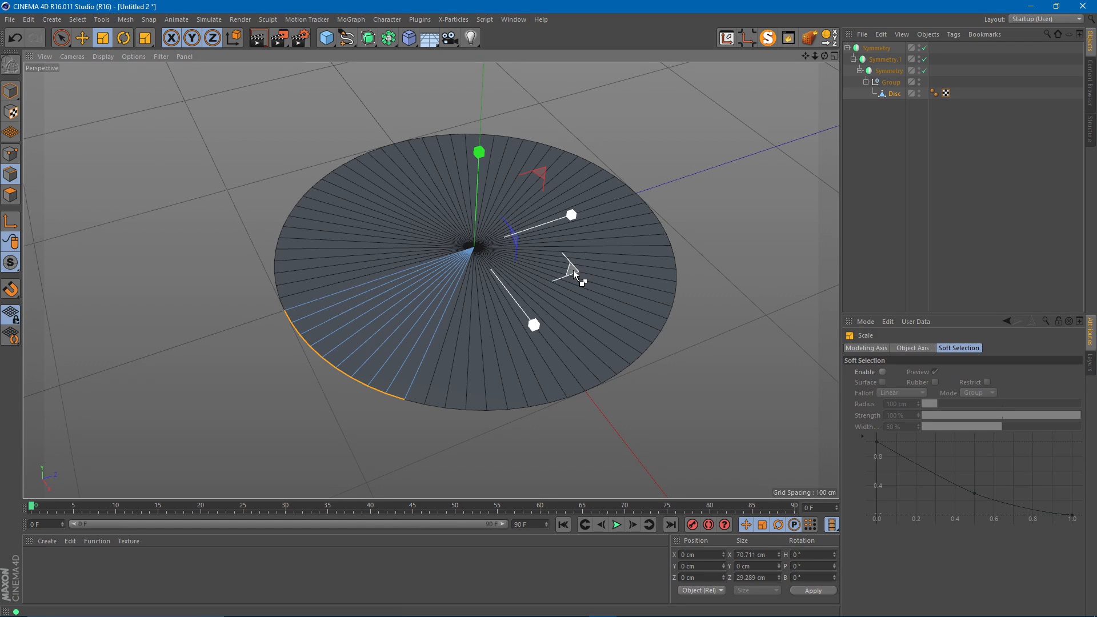
{"action": "left_click_drag", "start_coordinate": [571, 272], "coordinate": [713, 277]}
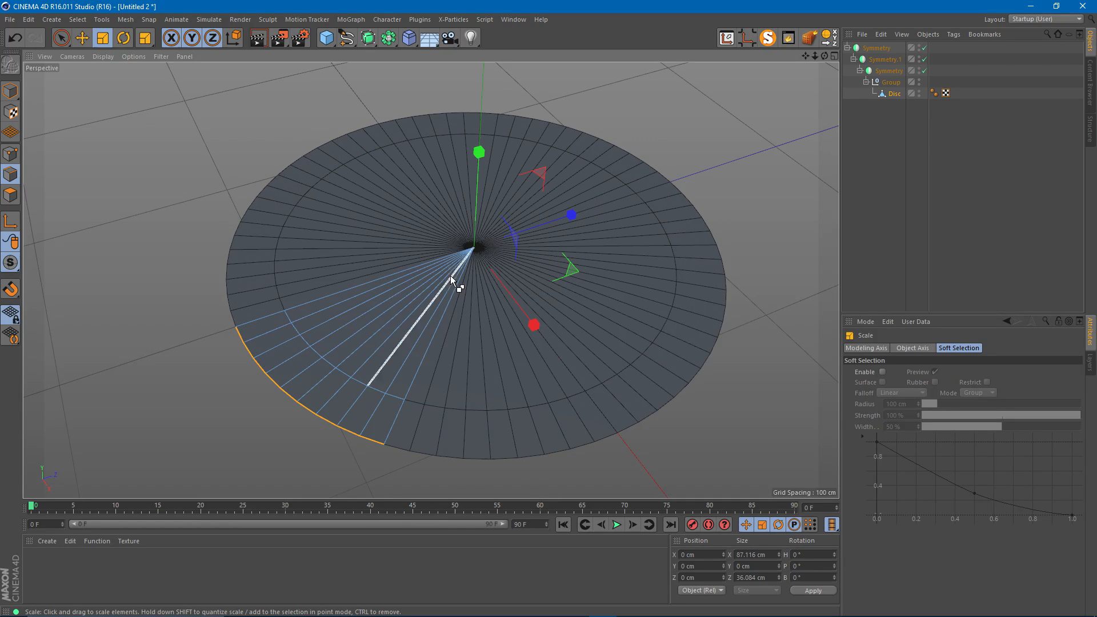
{"action": "left_click_drag", "start_coordinate": [392, 285], "coordinate": [438, 225], "text": "alt"}
- Lower the extruded outer edges to a Y position of about -27 cm and scale them to about 93 × 38 cm
{"action": "key", "text": "e"}
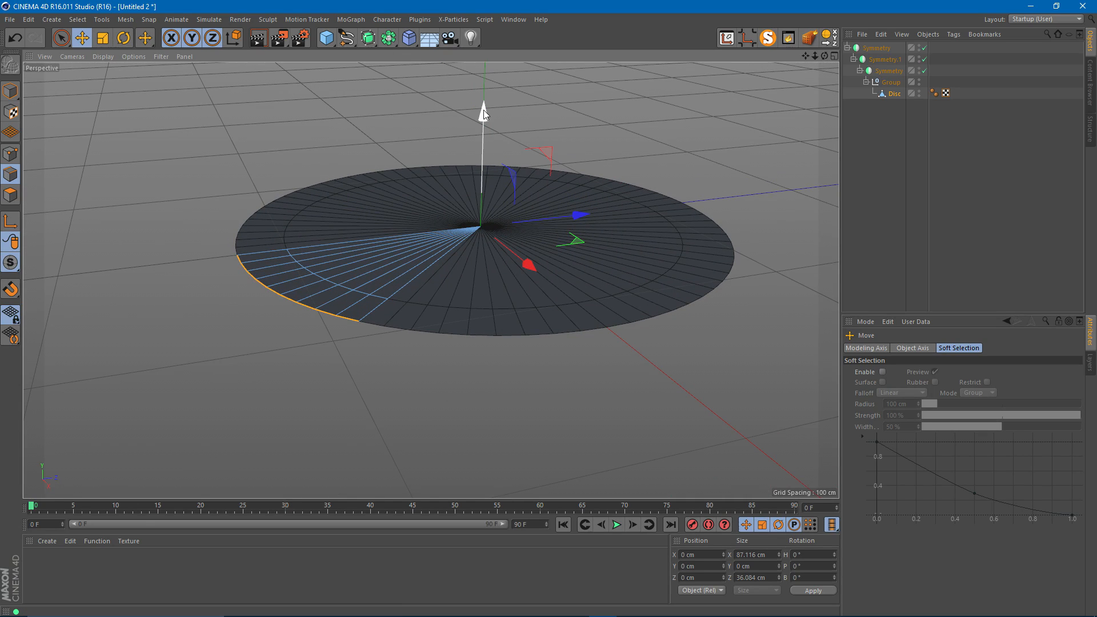
{"action": "left_click_drag", "start_coordinate": [483, 114], "coordinate": [612, 261]}
{"action": "key", "text": "t"}
{"action": "key", "text": "e"}
{"action": "left_click_drag", "start_coordinate": [470, 238], "coordinate": [532, 325], "text": "alt"}
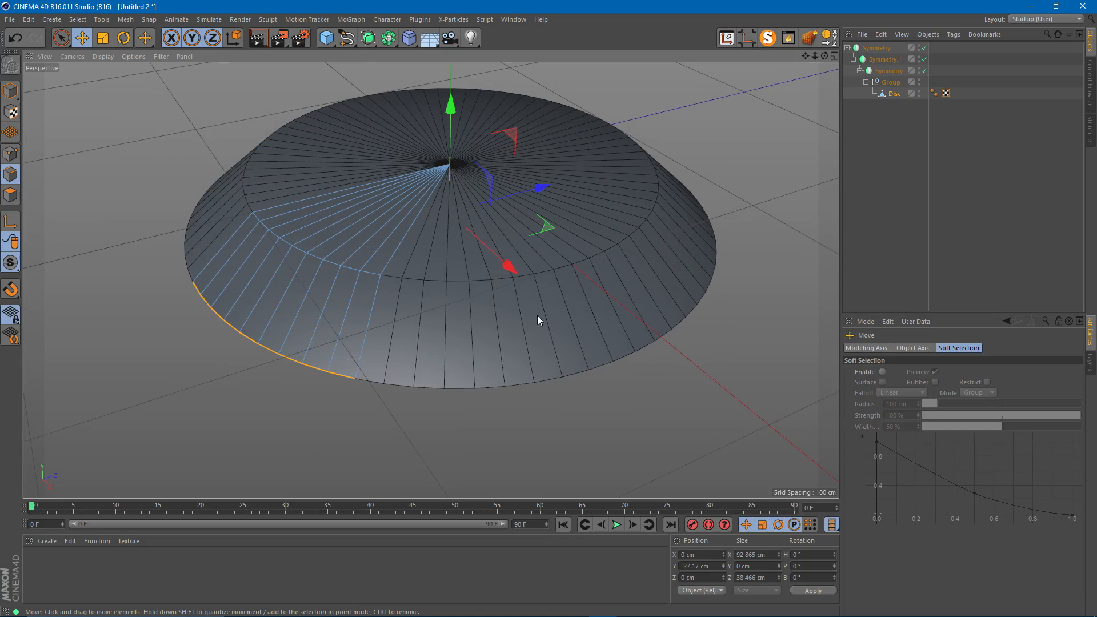
{"action": "key", "text": "t"}
{"action": "left_click_drag", "start_coordinate": [551, 230], "coordinate": [461, 339]}
{"action": "key", "text": "e"}
- Compare the sloped disc with the Photoshop concept sketch, and return to Cinema 4D
{"action": "mouse_move", "coordinate": [634, 615]}
{"action": "left_click", "coordinate": [548, 611]}
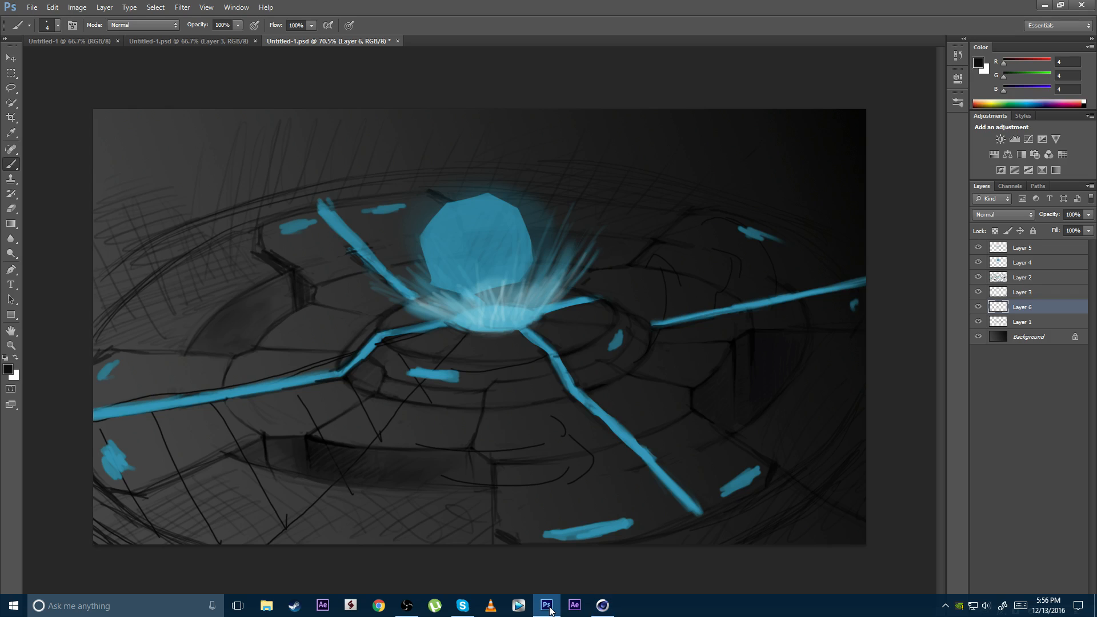
{"action": "left_click", "coordinate": [549, 607]}
{"action": "left_click_drag", "start_coordinate": [409, 306], "coordinate": [430, 339], "text": "alt"}
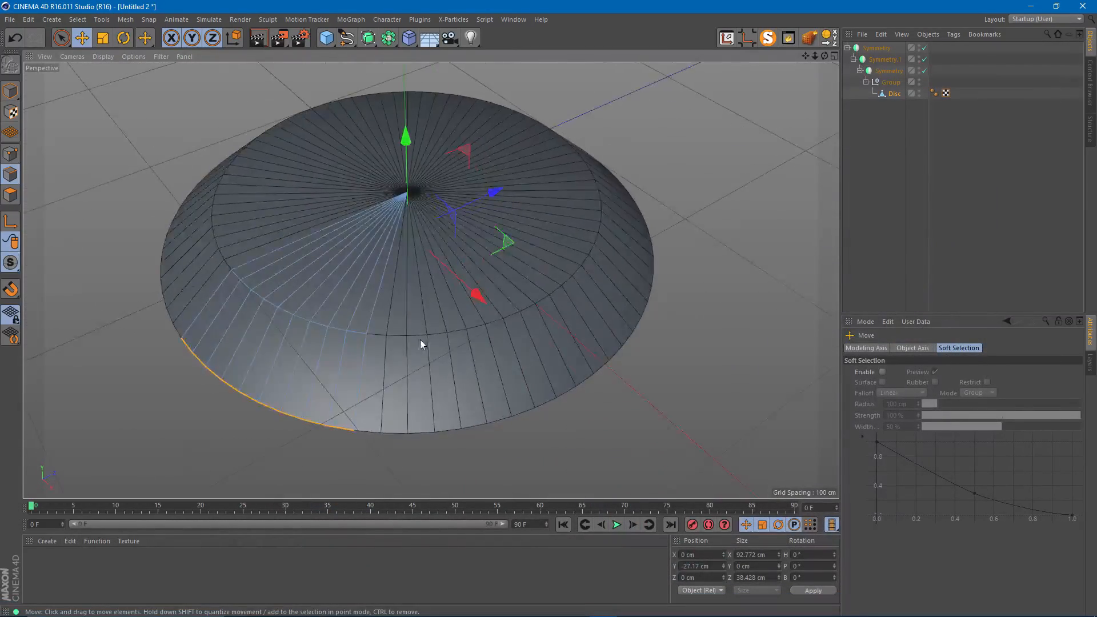
{"action": "right_click_drag", "start_coordinate": [430, 338], "coordinate": [403, 344], "text": "alt"}
{"action": "left_click_drag", "start_coordinate": [402, 344], "coordinate": [395, 293], "text": "alt"}
{"action": "key", "text": "alt+Tab"}
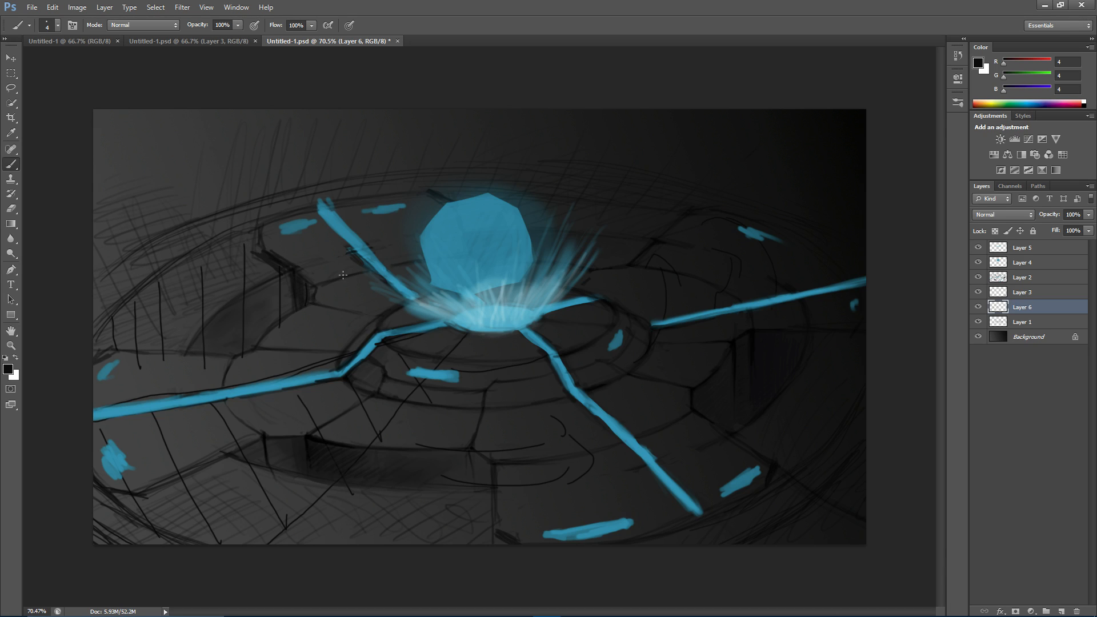
{"action": "left_click", "coordinate": [601, 605]}
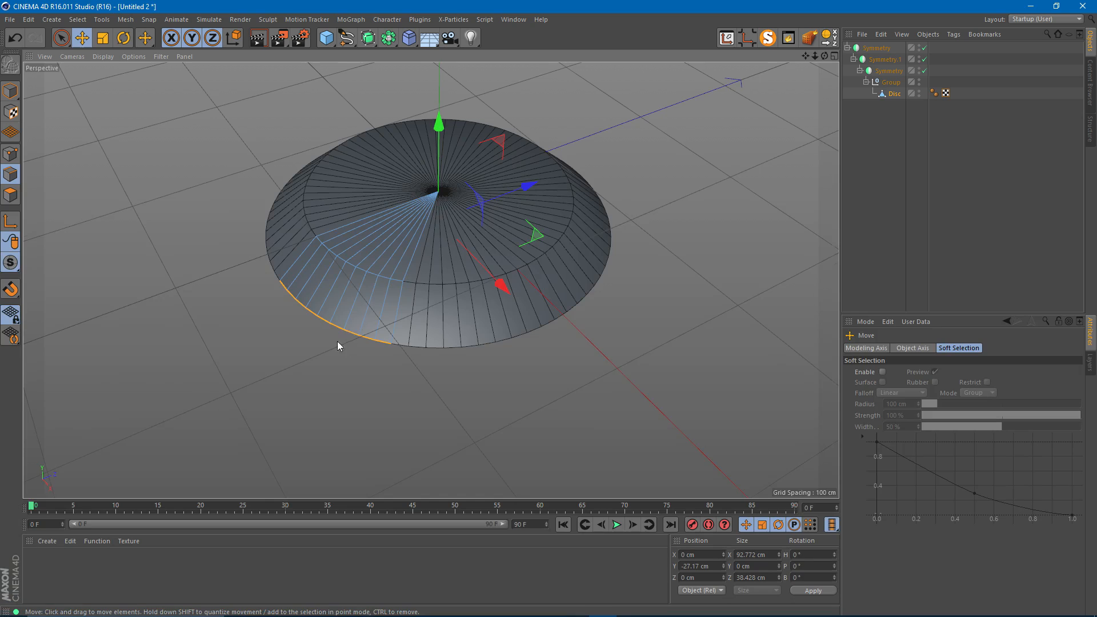
- Extrude the sloped disc's bottom rim into a wide flat ring by scaling its edges outward to about 214 × 89 cm
{"action": "key", "text": "t"}
{"action": "left_click_drag", "start_coordinate": [549, 246], "coordinate": [968, 244]}
{"action": "scroll", "coordinate": [516, 291], "scroll_direction": "down", "scroll_amount": 2}
{"action": "mouse_move", "coordinate": [515, 291]}
{"action": "left_mouse_down", "text": "alt"}
{"action": "mouse_move", "coordinate": [460, 280]}
{"action": "mouse_move", "coordinate": [514, 279]}
{"action": "left_mouse_up", "text": "alt"}
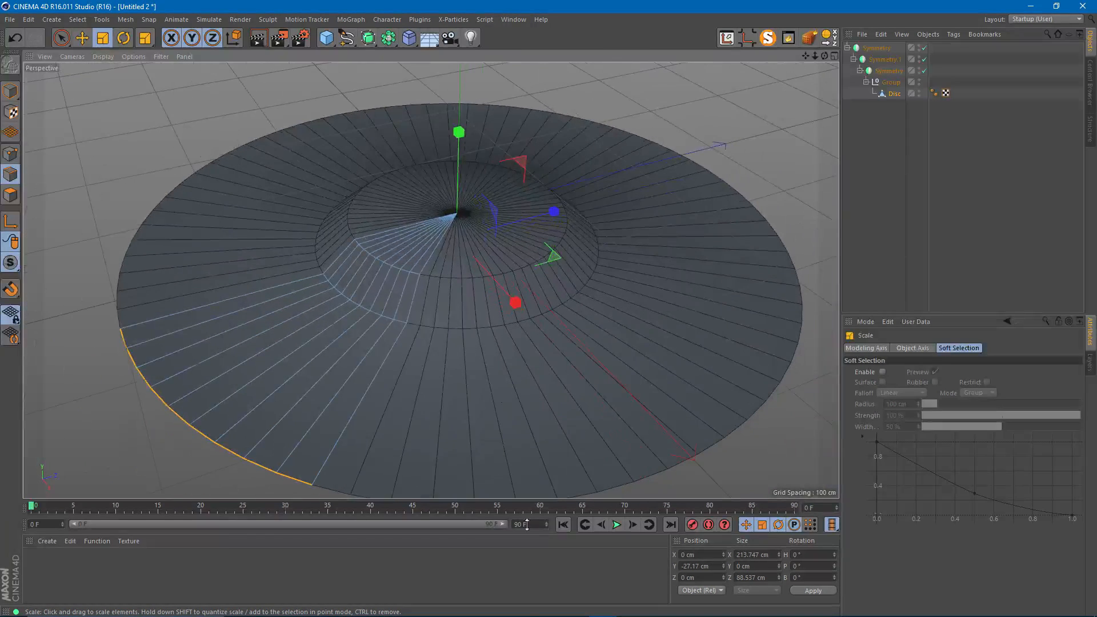
- Check the Photoshop sketch, return to Cinema 4D and scale the flat ring's outer edges down slightly to about 211 × 87 cm
{"action": "left_click", "coordinate": [549, 606]}
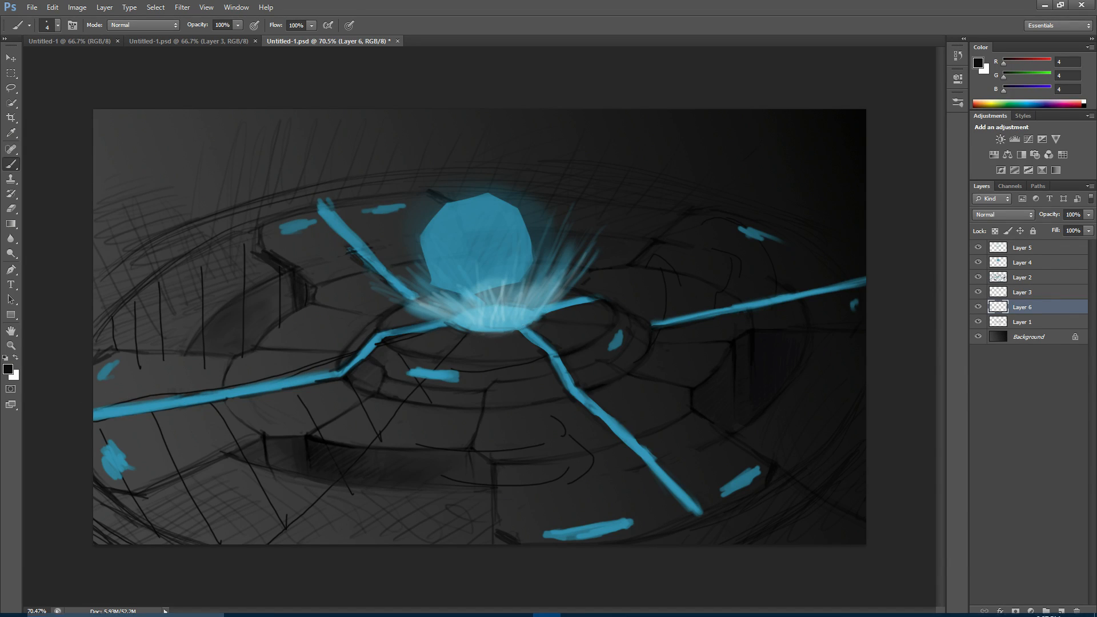
{"action": "left_click", "coordinate": [602, 607]}
{"action": "scroll", "coordinate": [509, 269], "scroll_direction": "up", "scroll_amount": 2}
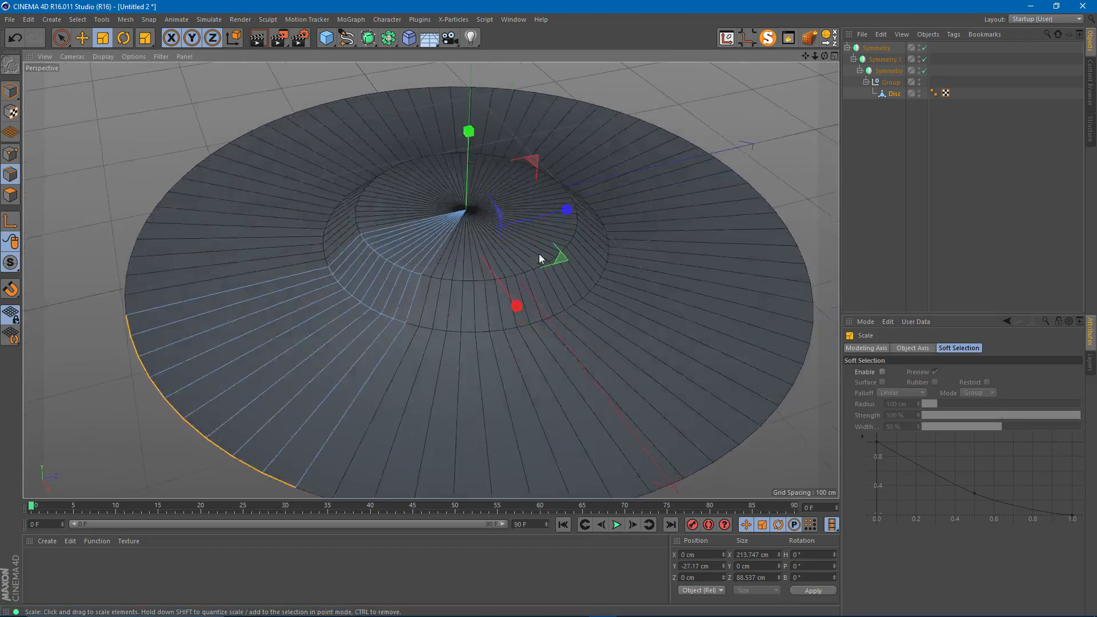
{"action": "mouse_move", "coordinate": [561, 258]}
{"action": "left_mouse_down"}
{"action": "mouse_move", "coordinate": [571, 260]}
{"action": "mouse_move", "coordinate": [560, 265]}
{"action": "left_mouse_up"}
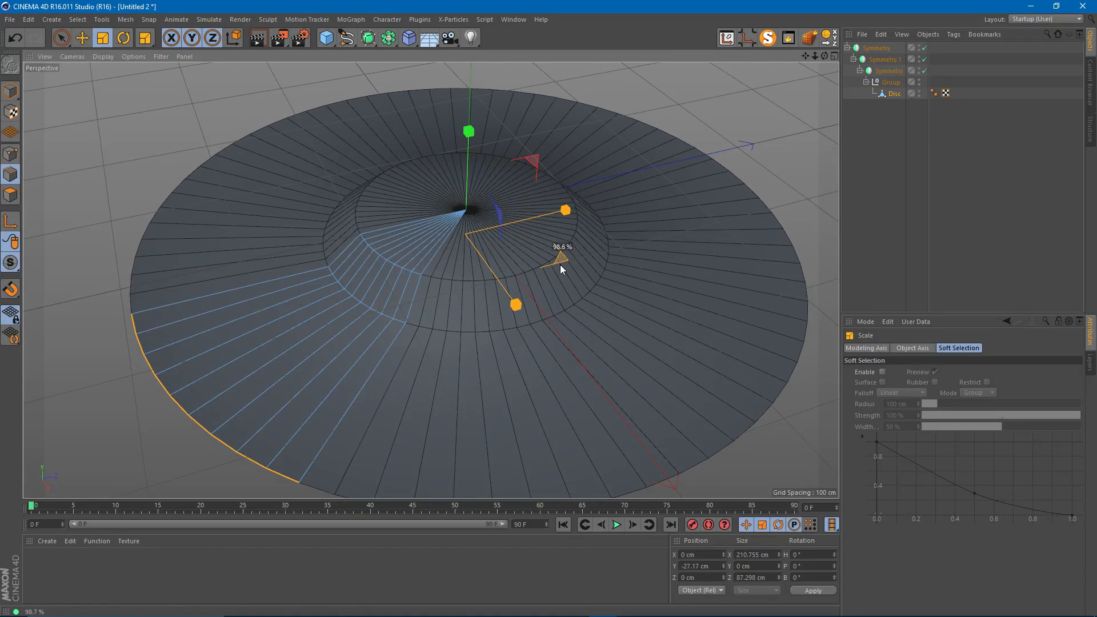
- Cut a loop around the wide flat ring with the Knife in Loop mode, about 40% out from its inner edge
{"action": "left_click_drag", "start_coordinate": [400, 281], "coordinate": [441, 328], "text": "alt"}
{"action": "left_click", "coordinate": [461, 342]}
{"action": "key", "text": "k"}
{"action": "key", "text": "k"}
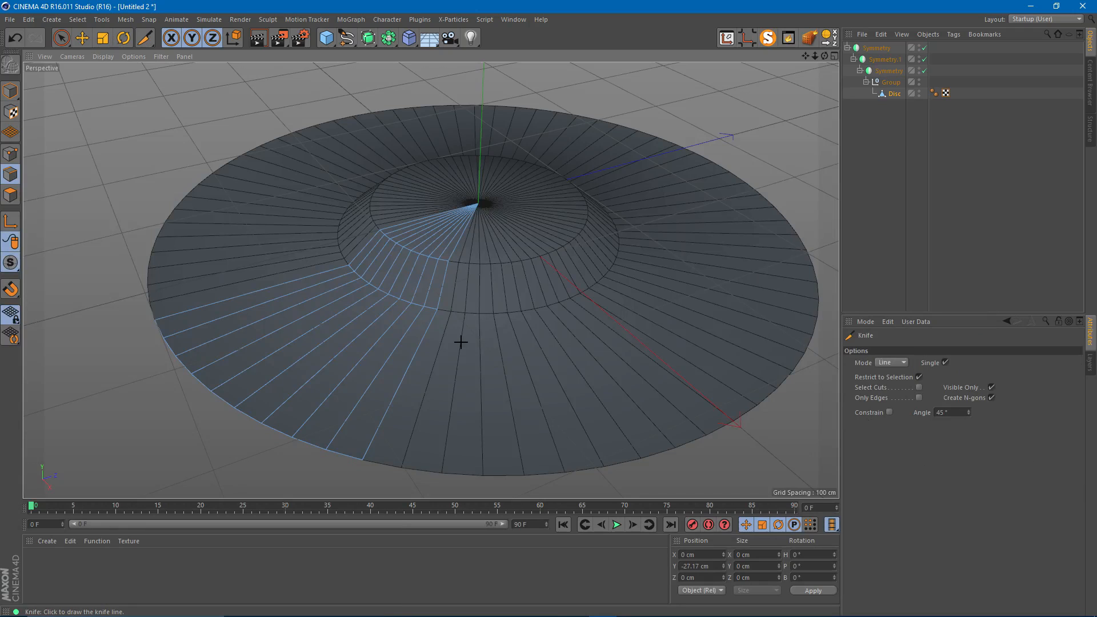
{"action": "middle_click_drag", "start_coordinate": [452, 333], "coordinate": [466, 337], "text": "alt"}
{"action": "left_click", "coordinate": [893, 364]}
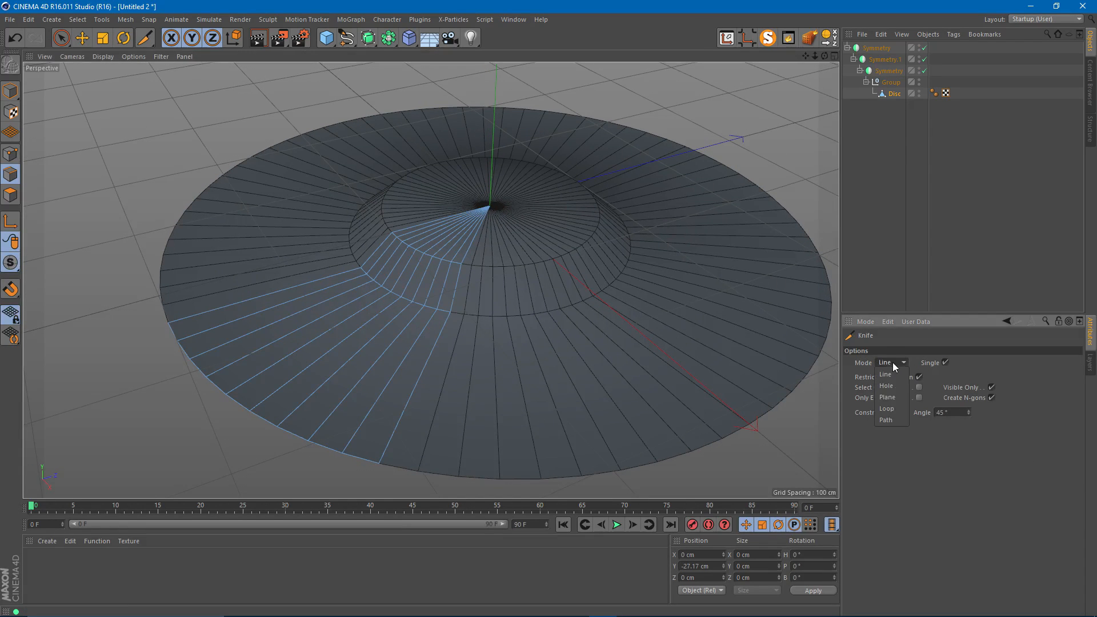
{"action": "left_click", "coordinate": [891, 409]}
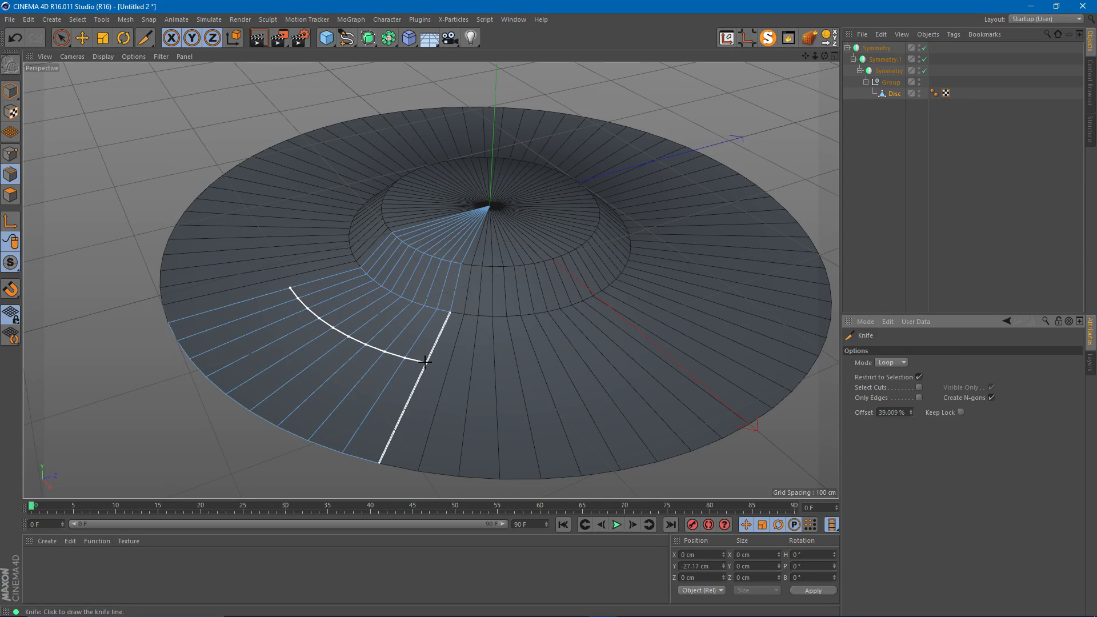
{"action": "middle_click_drag", "start_coordinate": [404, 375], "coordinate": [397, 362], "text": "alt"}
{"action": "left_click", "coordinate": [397, 362]}
- Select the four outer-band polygons on one side of the source wedge with Live Selection and delete them
{"action": "left_click", "coordinate": [10, 196]}
{"action": "left_click_drag", "start_coordinate": [233, 363], "coordinate": [243, 366], "text": "alt"}
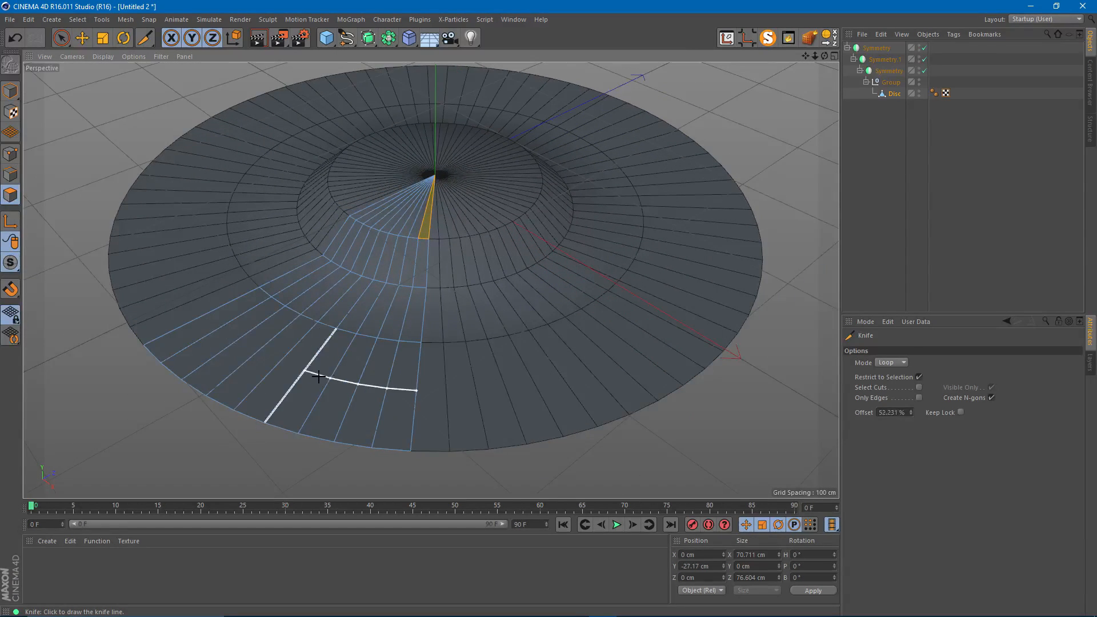
{"action": "key", "text": "space"}
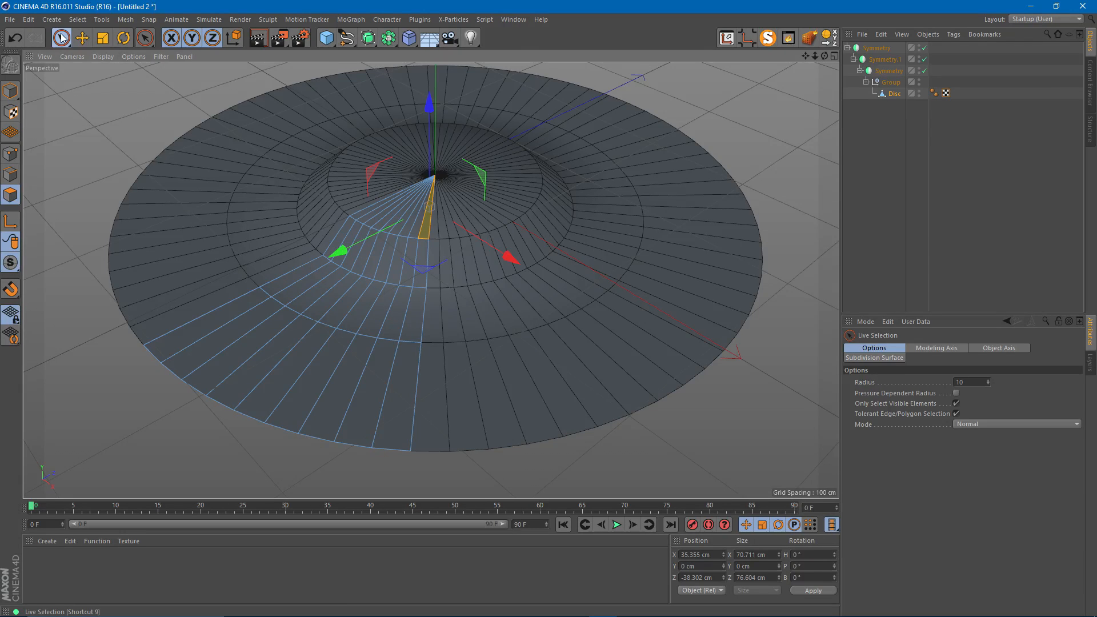
{"action": "mouse_move", "coordinate": [375, 392]}
{"action": "left_mouse_down", "text": "alt"}
{"action": "mouse_move", "coordinate": [406, 387]}
{"action": "mouse_move", "coordinate": [324, 372]}
{"action": "mouse_move", "coordinate": [355, 379]}
{"action": "mouse_move", "coordinate": [290, 344]}
{"action": "mouse_move", "coordinate": [342, 362]}
{"action": "left_mouse_up", "text": "alt"}
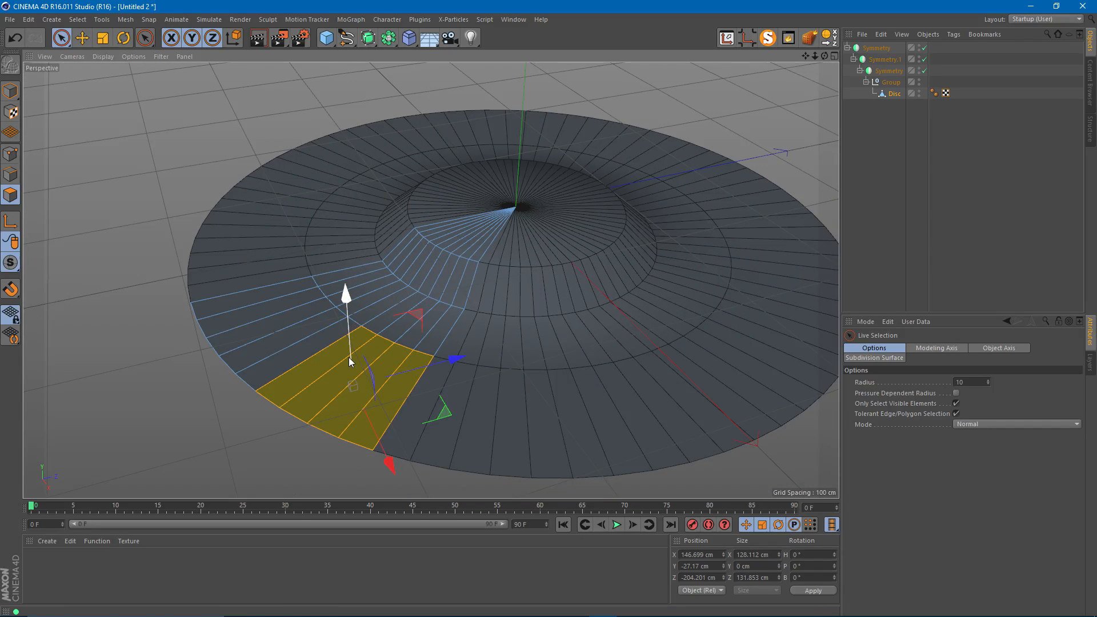
{"action": "key", "text": "Delete"}
{"action": "key", "text": "Return"}
- Select all points of the source wedge and optimize the mesh to remove the stray points
{"action": "key", "text": "ctrl+a"}
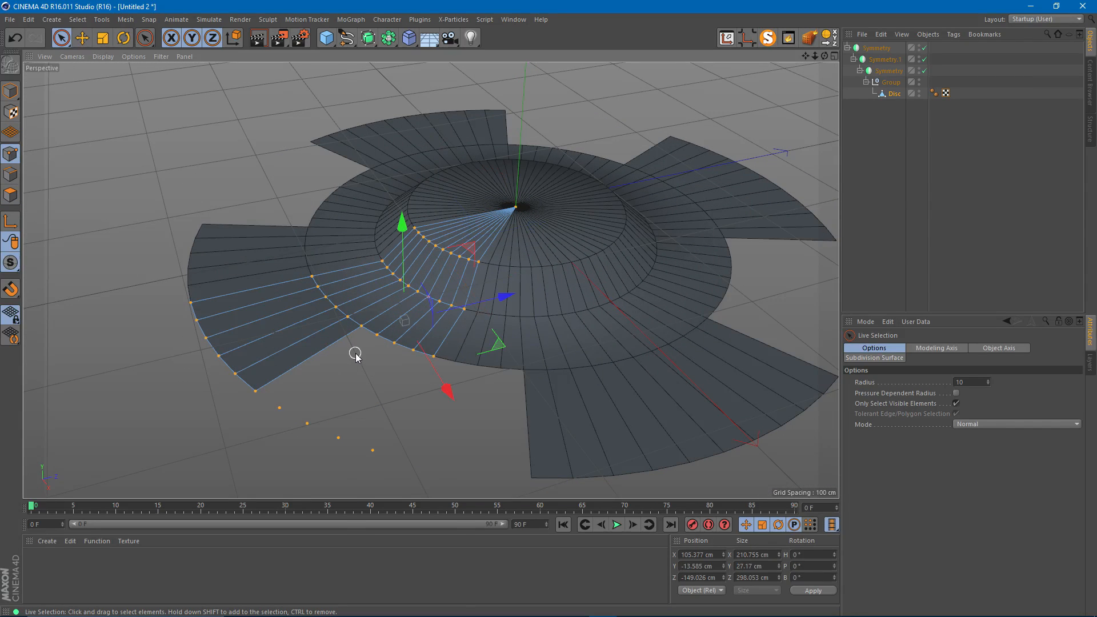
{"action": "right_click", "coordinate": [355, 353]}
{"action": "left_click", "coordinate": [413, 599]}
{"action": "left_click_drag", "start_coordinate": [406, 374], "coordinate": [394, 343], "text": "alt"}
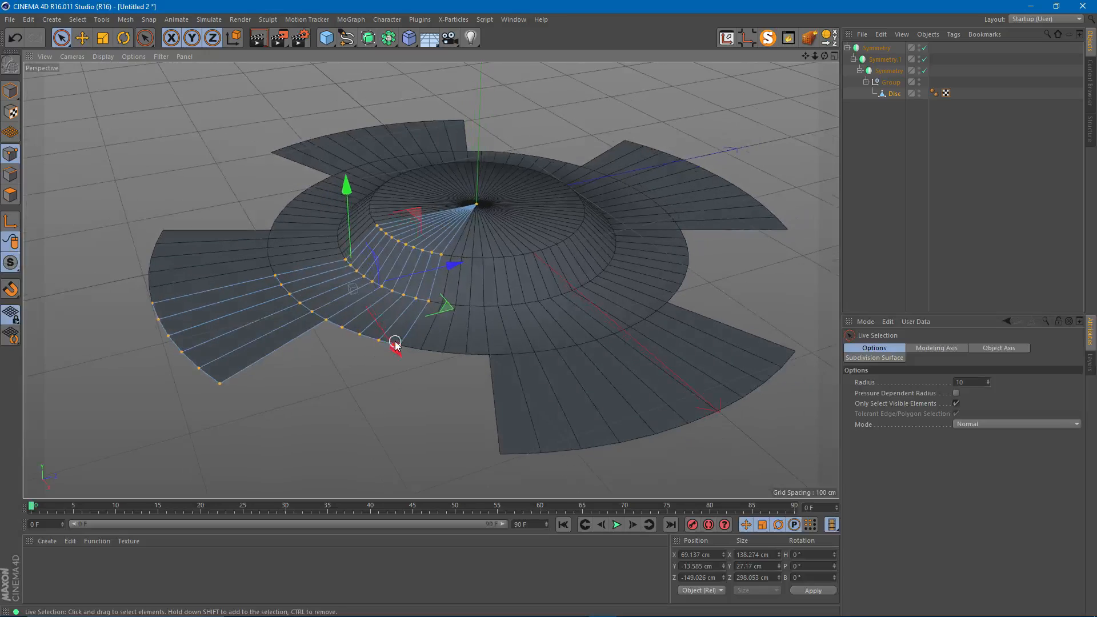
- Examine the notch corners in the Photoshop sketch, and return to the matching corner of the Cinema 4D wedge
{"action": "left_click", "coordinate": [547, 606]}
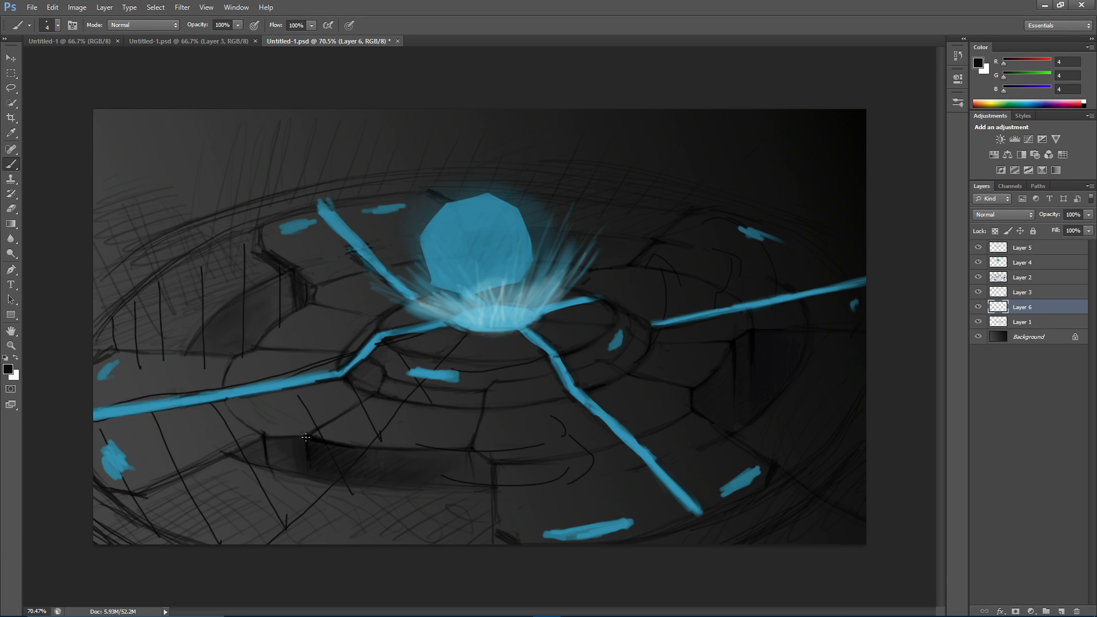
{"action": "mouse_move", "coordinate": [565, 612]}
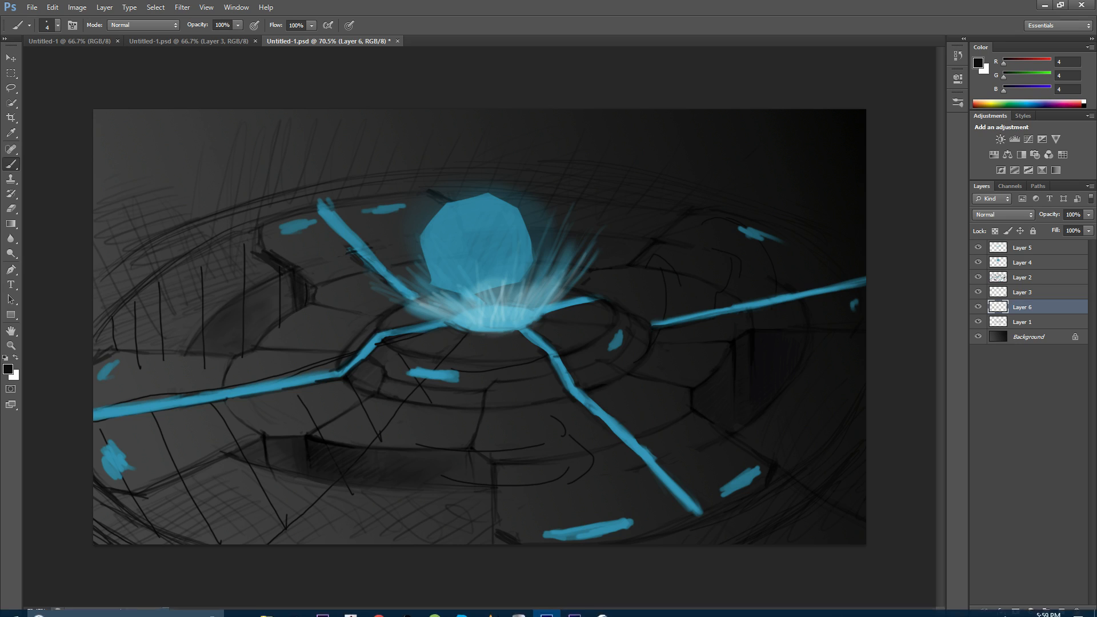
{"action": "left_click", "coordinate": [599, 606]}
{"action": "left_click_drag", "start_coordinate": [305, 324], "coordinate": [300, 337], "text": "alt"}
{"action": "right_click_drag", "start_coordinate": [300, 337], "coordinate": [329, 340], "text": "alt"}
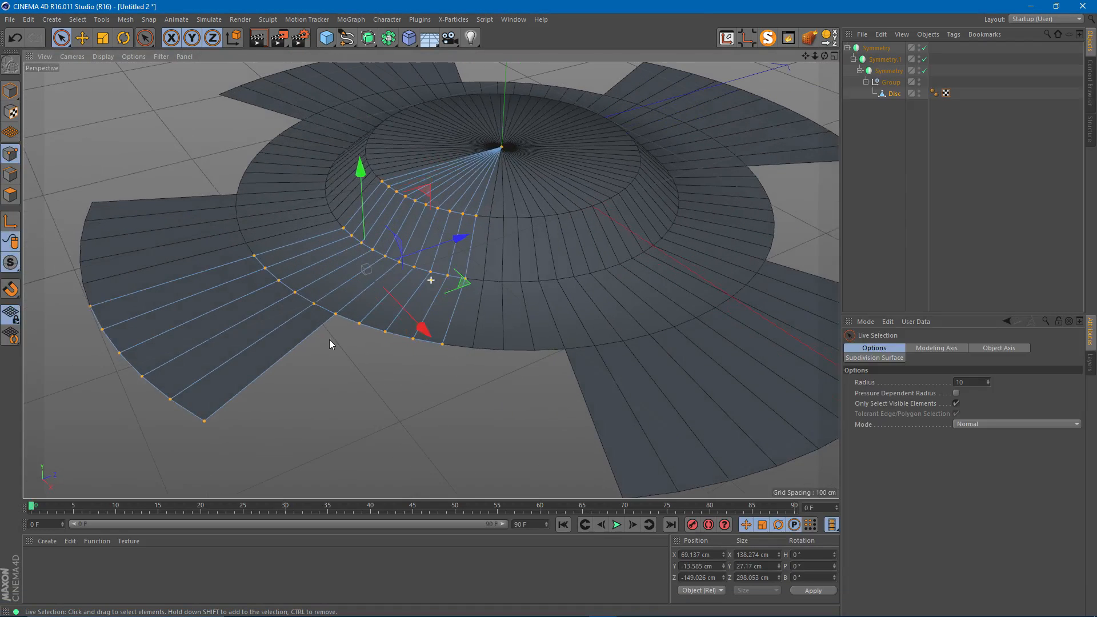
{"action": "middle_click_drag", "start_coordinate": [329, 340], "coordinate": [353, 347], "text": "alt"}
- Clear the point selection and cut a loop across the remaining outer panel close to the inner corner of the notch
{"action": "key", "text": "e"}
{"action": "left_click", "coordinate": [354, 347]}
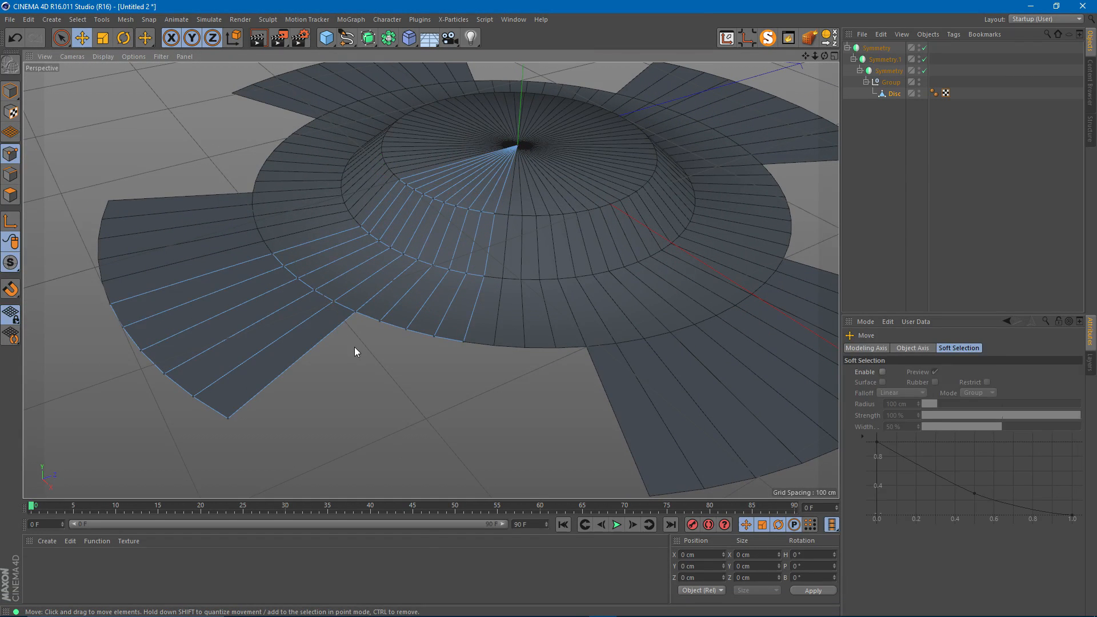
{"action": "key", "text": "k"}
{"action": "key", "text": "l"}
{"action": "left_click", "coordinate": [342, 323]}
{"action": "left_click_drag", "start_coordinate": [345, 331], "coordinate": [350, 348], "text": "alt"}
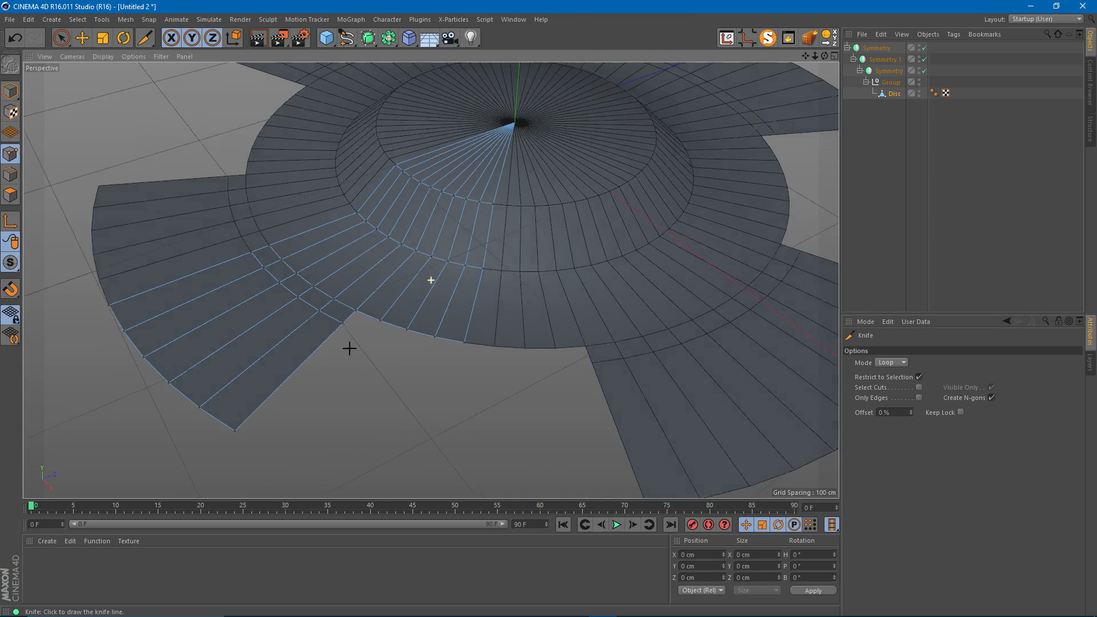
- Bridge the short edge beside the notch's inner corner to the adjacent ring edge, filling the corner diagonally
{"action": "right_click_drag", "start_coordinate": [345, 313], "coordinate": [421, 294], "text": "alt"}
{"action": "key", "text": "Return"}
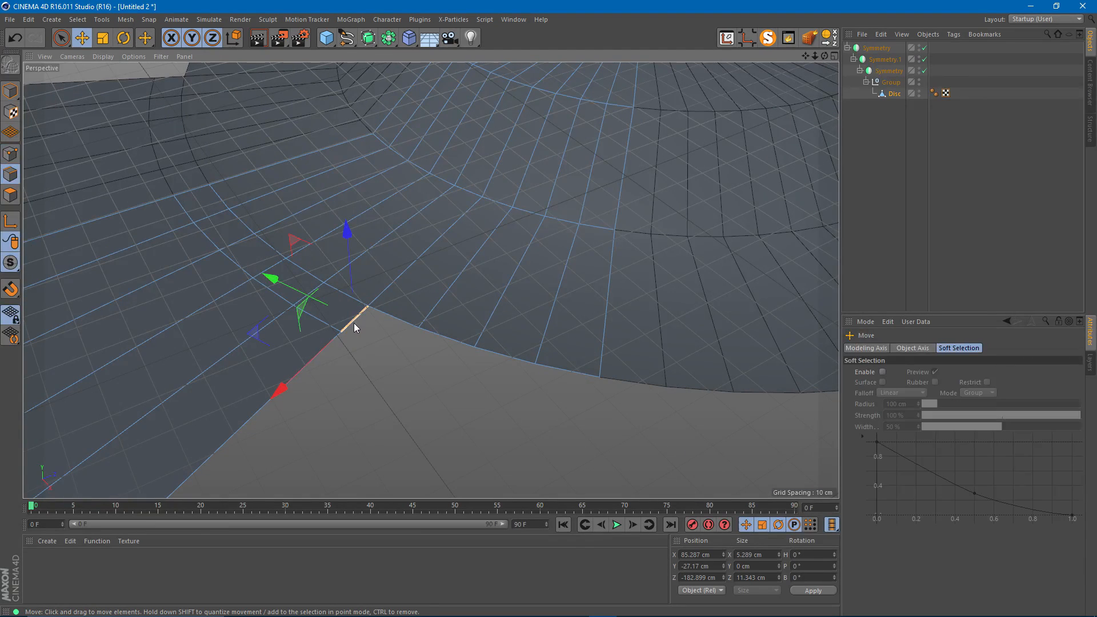
{"action": "key", "text": "m"}
{"action": "key", "text": "b"}
{"action": "left_click_drag", "start_coordinate": [352, 322], "coordinate": [398, 320]}
{"action": "key", "text": "e"}
{"action": "scroll", "coordinate": [403, 327], "scroll_direction": "down", "scroll_amount": 3}
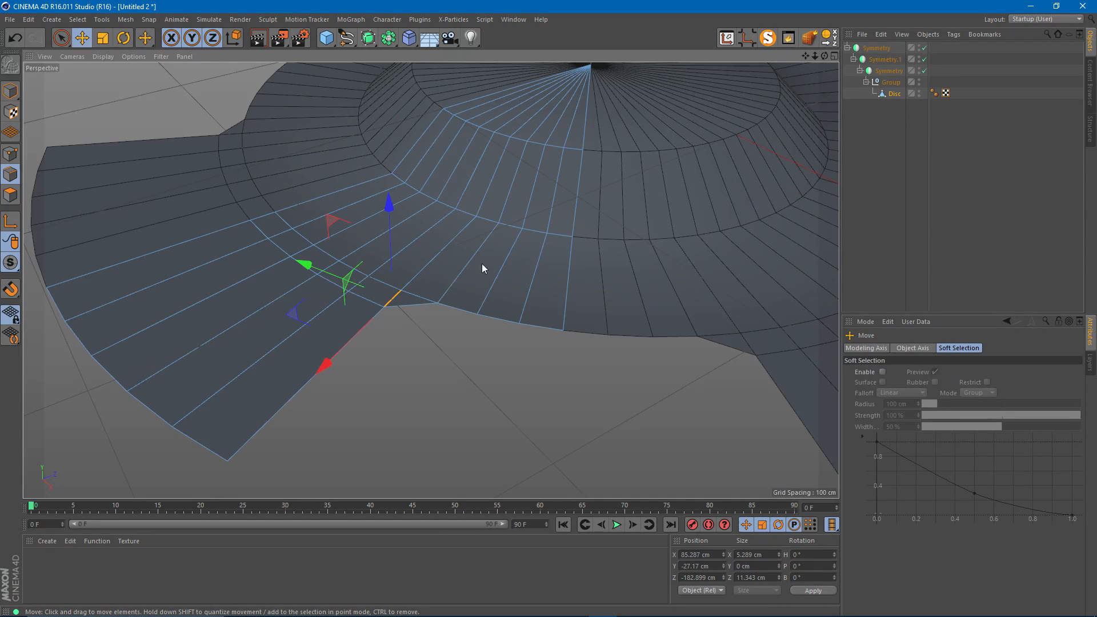
- Try beveling the wedge's outer corner point with a fixed distance offset of 9.9 cm
{"action": "middle_click_drag", "start_coordinate": [357, 314], "coordinate": [402, 261], "text": "alt"}
{"action": "mouse_move", "coordinate": [280, 393]}
{"action": "left_mouse_down", "text": "alt"}
{"action": "mouse_move", "coordinate": [302, 376]}
{"action": "mouse_move", "coordinate": [301, 394]}
{"action": "left_mouse_up", "text": "alt"}
{"action": "key", "text": "Return"}
{"action": "left_click", "coordinate": [304, 392]}
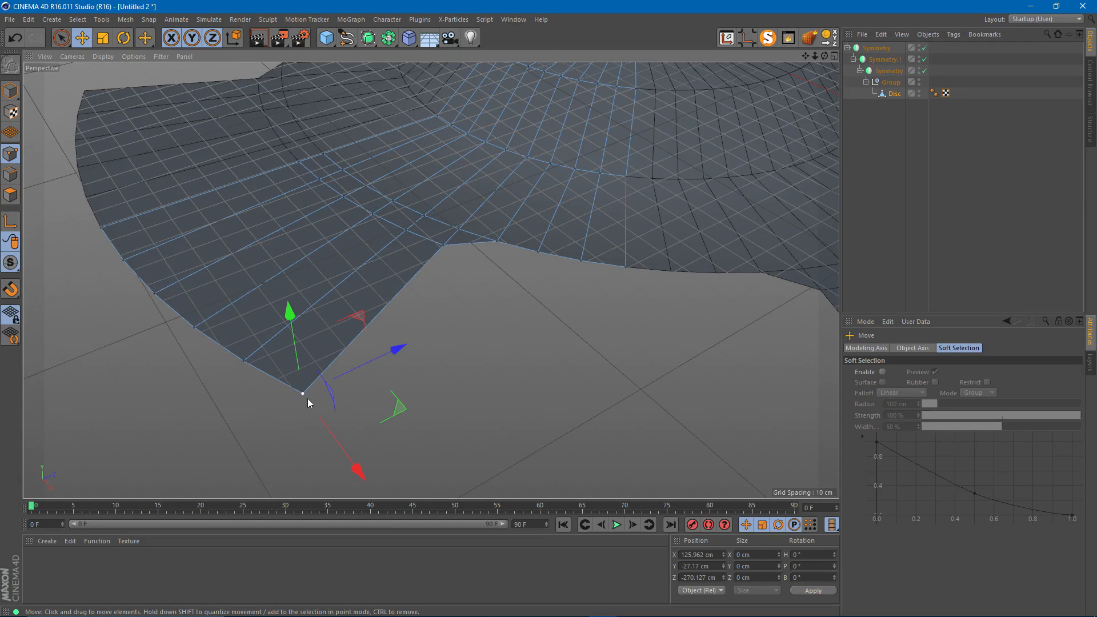
{"action": "key", "text": "m"}
{"action": "key", "text": "s"}
{"action": "left_click_drag", "start_coordinate": [245, 411], "coordinate": [275, 412]}
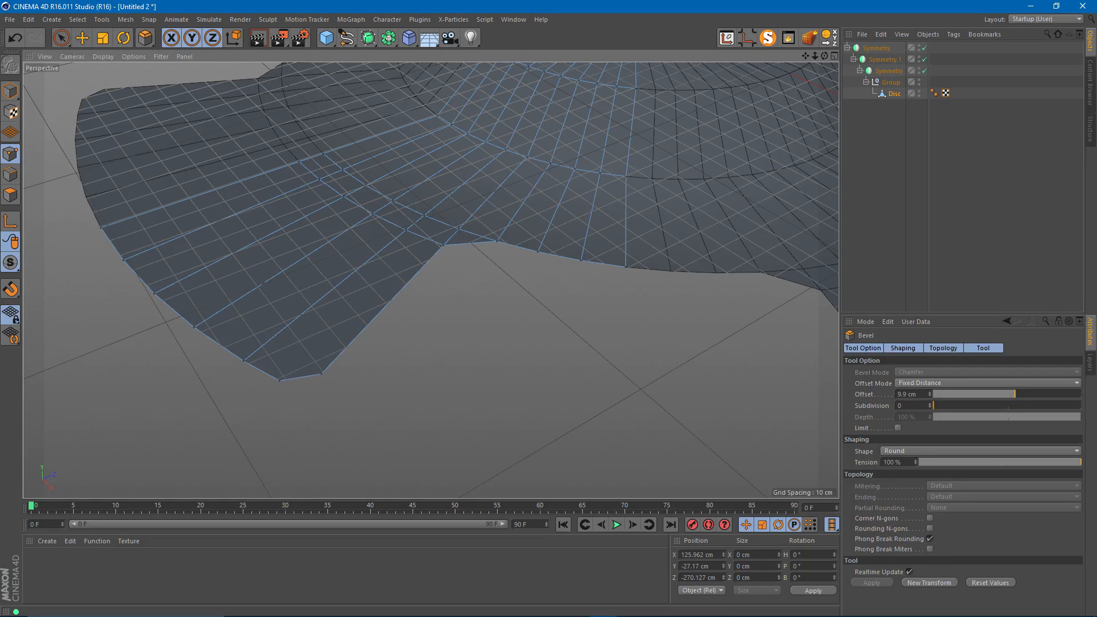
- Check the beveled panel corners across the whole platform and undo the bevel
{"action": "key", "text": "e"}
{"action": "middle_click_drag", "start_coordinate": [309, 286], "coordinate": [336, 324], "text": "alt"}
{"action": "left_click_drag", "start_coordinate": [341, 397], "coordinate": [397, 352], "text": "alt"}
{"action": "middle_click_drag", "start_coordinate": [397, 352], "coordinate": [385, 369], "text": "alt"}
{"action": "left_click_drag", "start_coordinate": [385, 369], "coordinate": [337, 389], "text": "alt"}
{"action": "right_click_drag", "start_coordinate": [337, 390], "coordinate": [302, 406], "text": "alt"}
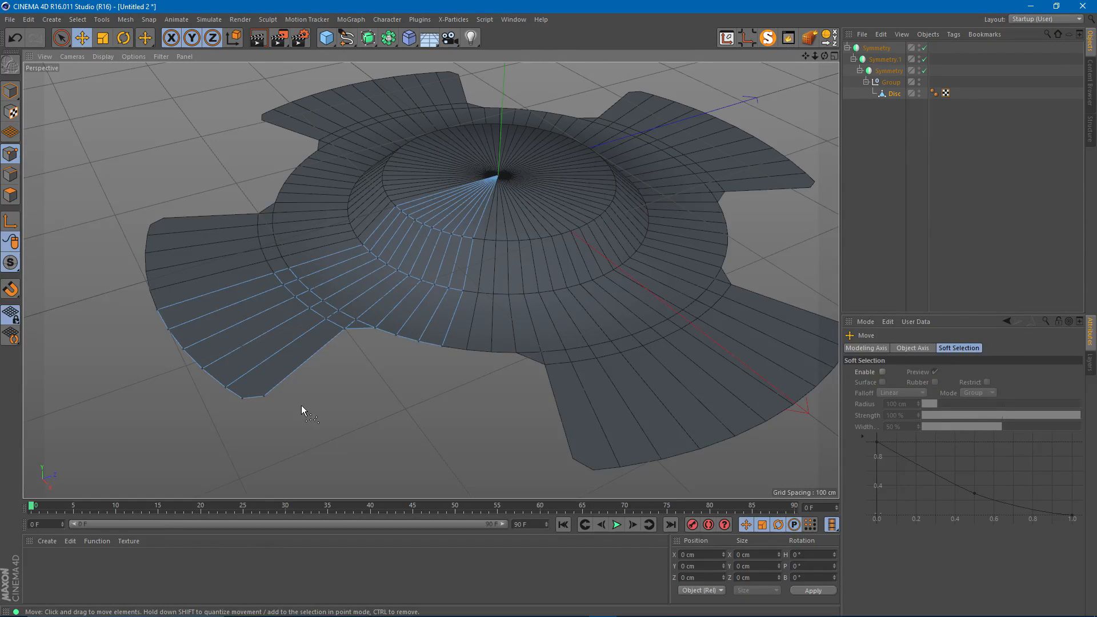
{"action": "key", "text": "ctrl+z"}
- Scale the wedge's outer rim edges outward from an axis placed at X 0, Y 0, Z 0
{"action": "left_click", "coordinate": [10, 174]}
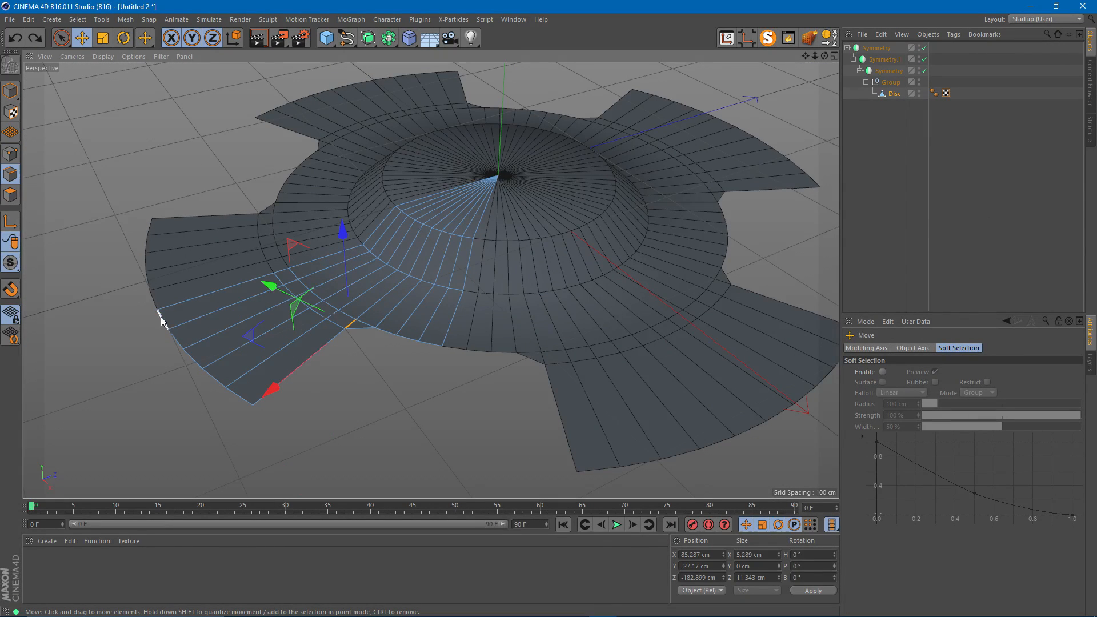
{"action": "left_click", "coordinate": [160, 316]}
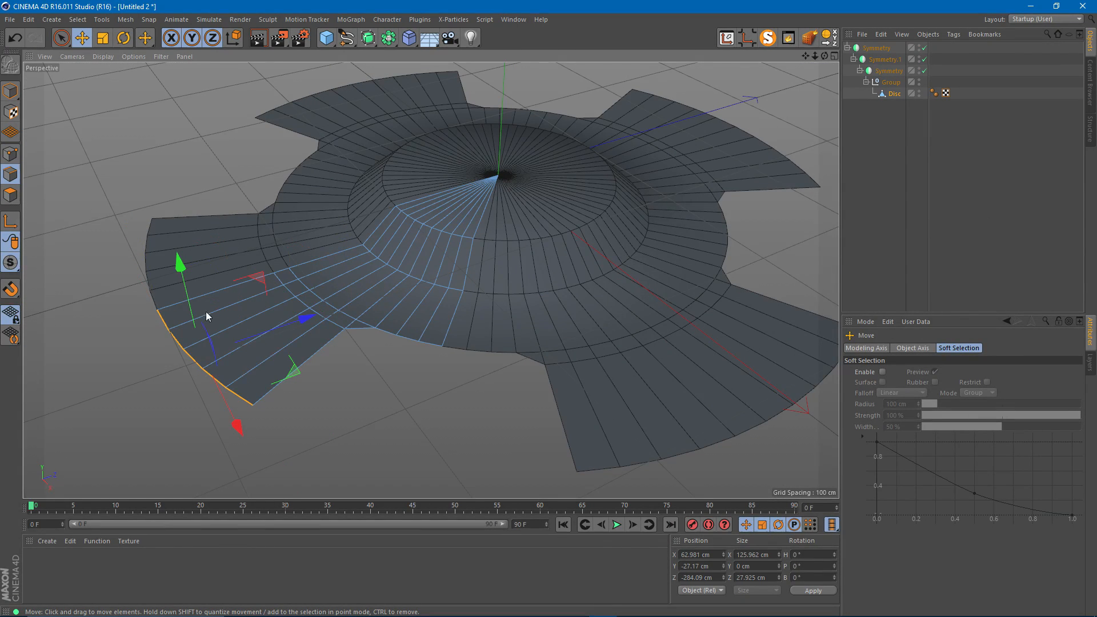
{"action": "left_click", "coordinate": [16, 226]}
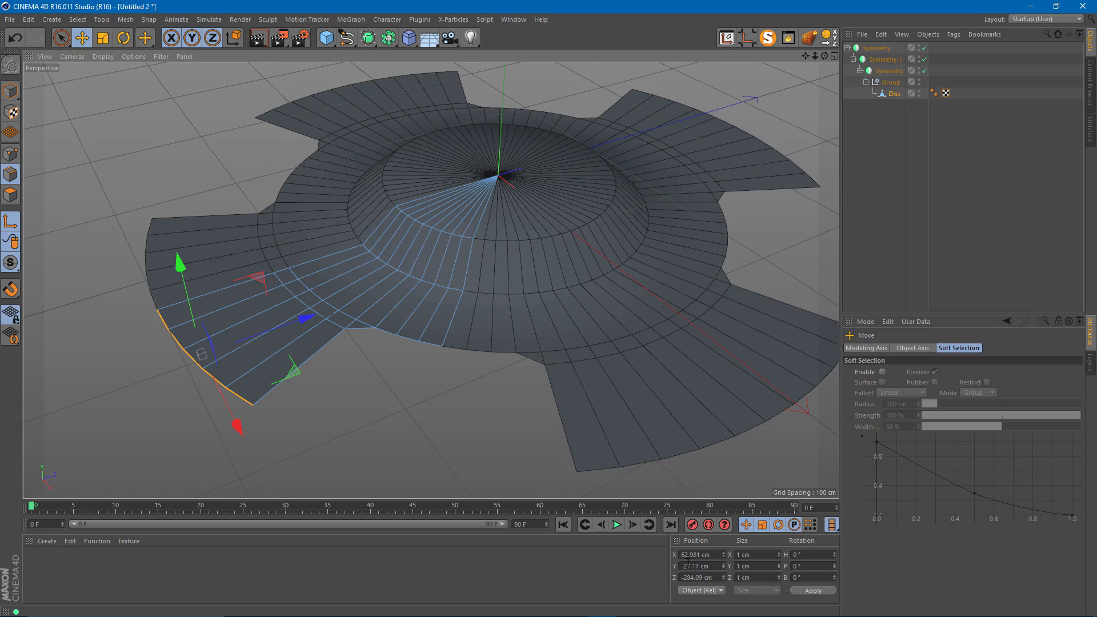
{"action": "left_click", "coordinate": [693, 555]}
{"action": "type", "text": "0"}
{"action": "key", "text": "Tab"}
{"action": "type", "text": "0"}
{"action": "key", "text": "Tab"}
{"action": "type", "text": "0"}
{"action": "key", "text": "Return"}
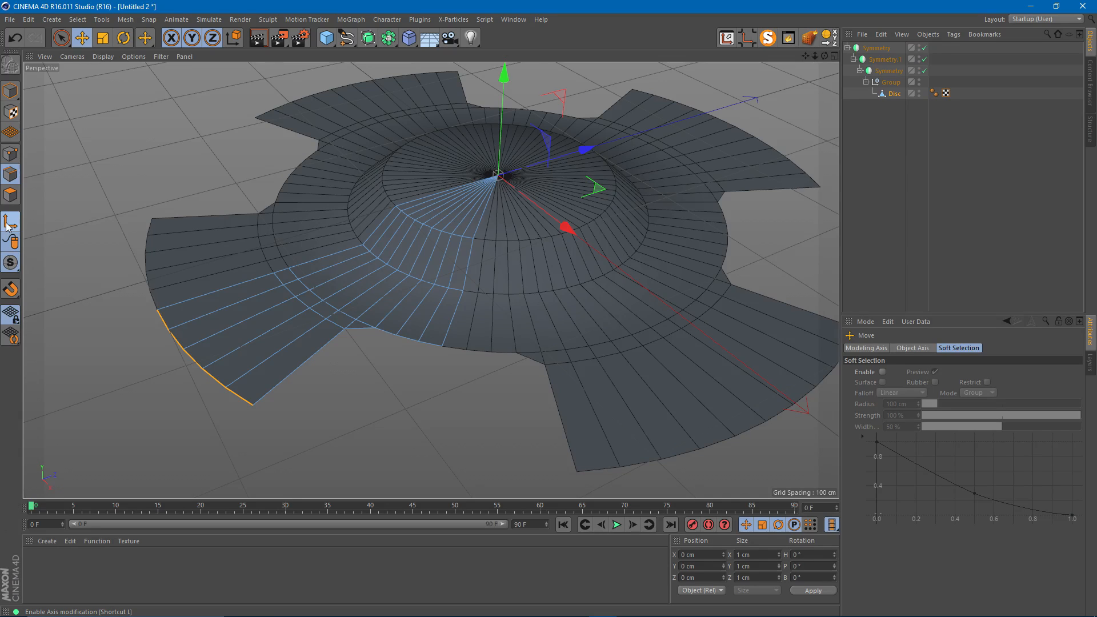
{"action": "key", "text": "t"}
{"action": "left_click_drag", "start_coordinate": [601, 193], "coordinate": [677, 193]}
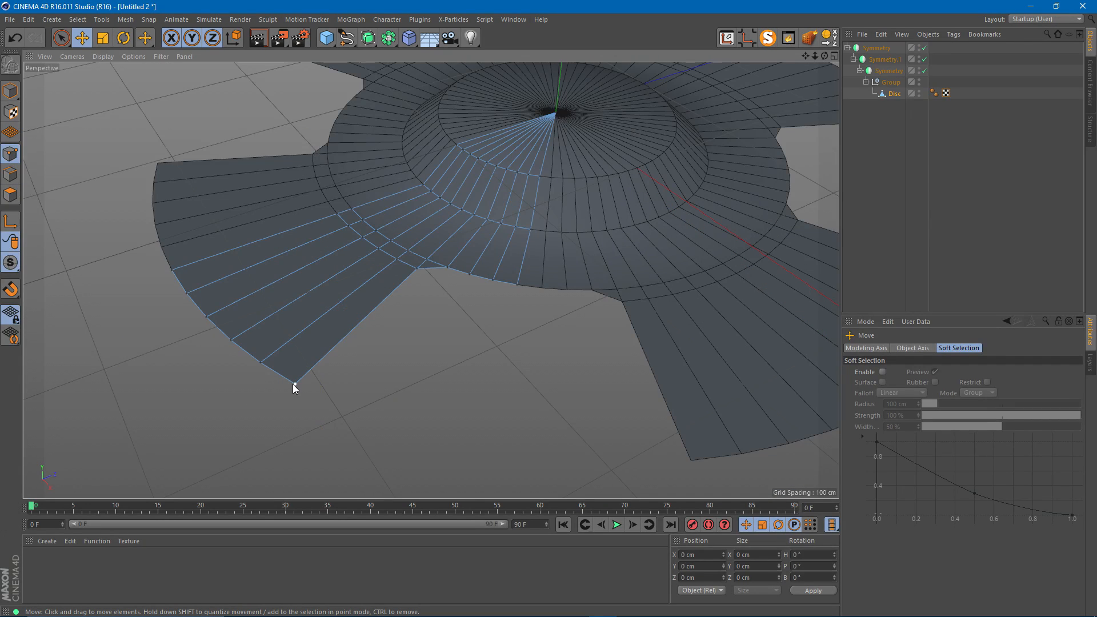
- Bevel the outer corner point of the wedge's enlarged panel
{"action": "left_click", "coordinate": [294, 383]}
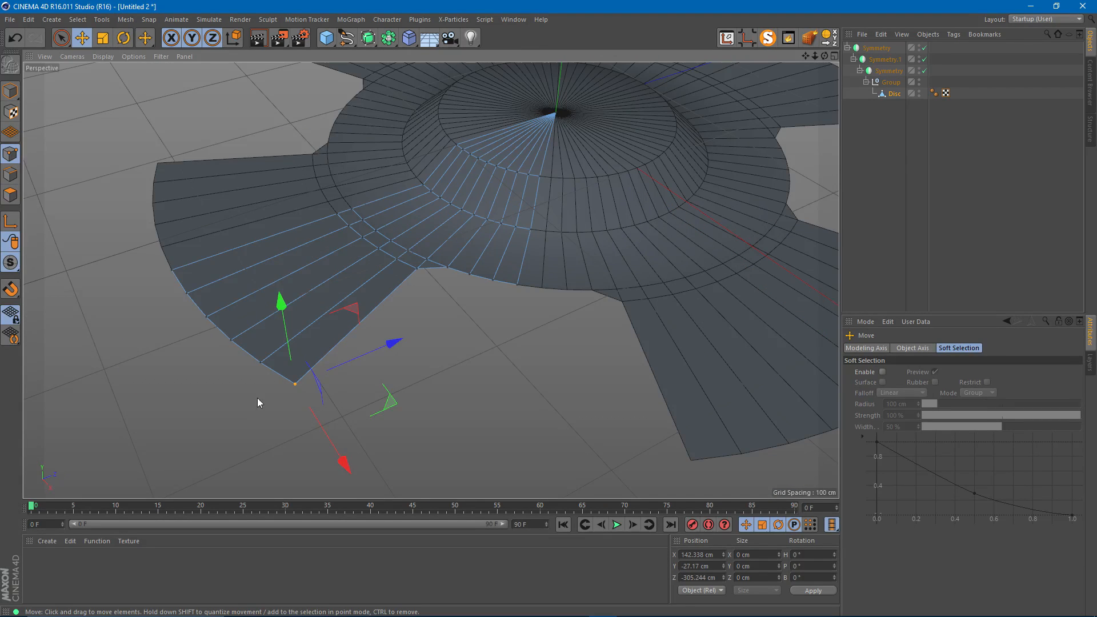
{"action": "key", "text": "m"}
{"action": "key", "text": "s"}
{"action": "left_click_drag", "start_coordinate": [224, 413], "coordinate": [270, 413]}
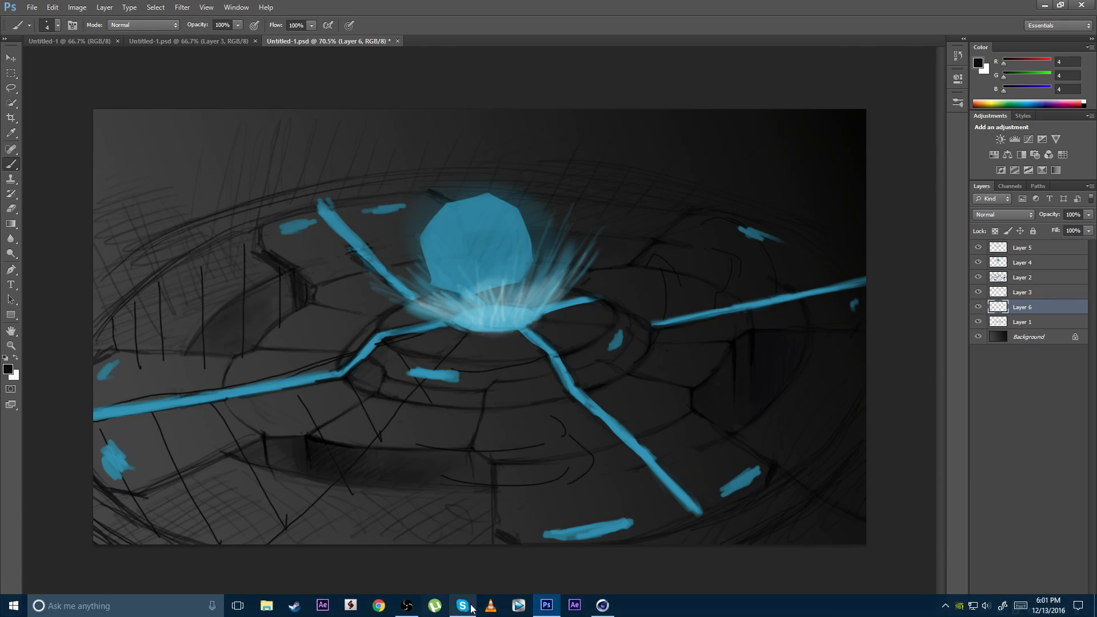
- Return to Cinema 4D and cut a loop across the wedge's central fan, slightly less than halfway out from the centre
{"action": "left_click", "coordinate": [575, 605]}
{"action": "right_click_drag", "start_coordinate": [428, 252], "coordinate": [464, 250], "text": "alt"}
{"action": "middle_click_drag", "start_coordinate": [464, 250], "coordinate": [440, 301], "text": "alt"}
{"action": "right_click_drag", "start_coordinate": [440, 301], "coordinate": [469, 303], "text": "alt"}
{"action": "left_click_drag", "start_coordinate": [469, 299], "coordinate": [416, 330], "text": "alt"}
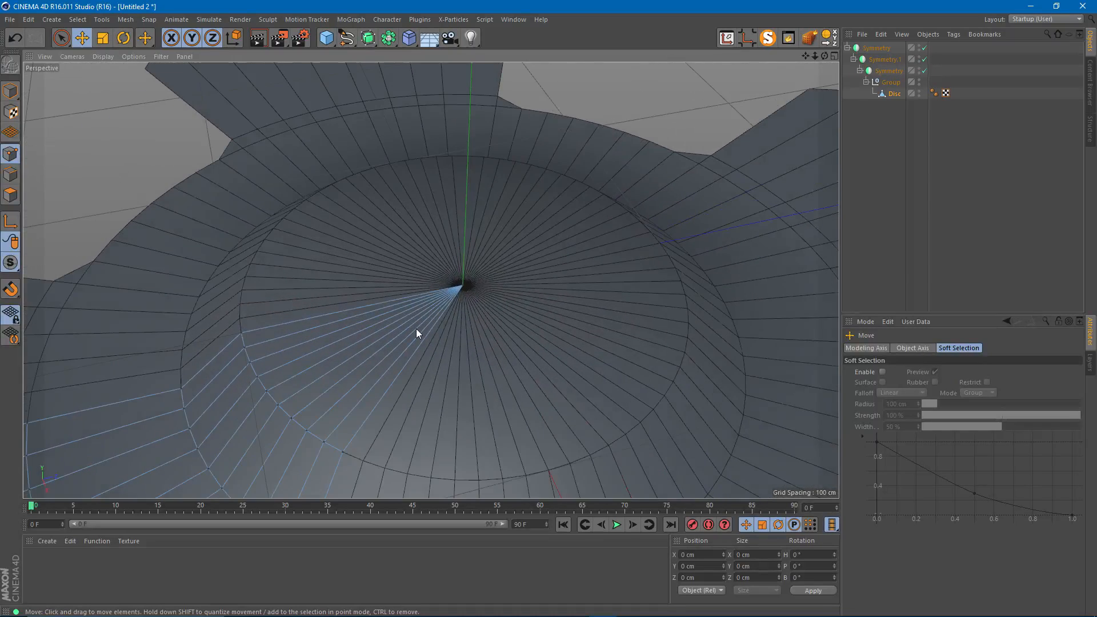
{"action": "key", "text": "k"}
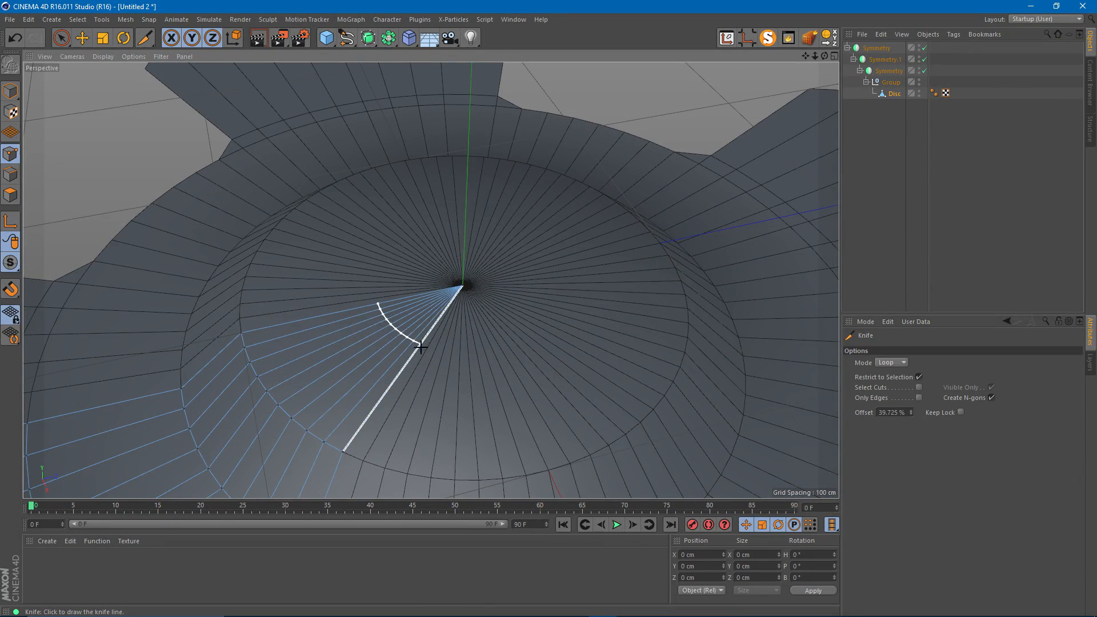
{"action": "left_click", "coordinate": [410, 356]}
- Extrude the wedge's innermost fan polygons downward by about 8.3 cm
{"action": "left_click", "coordinate": [7, 196]}
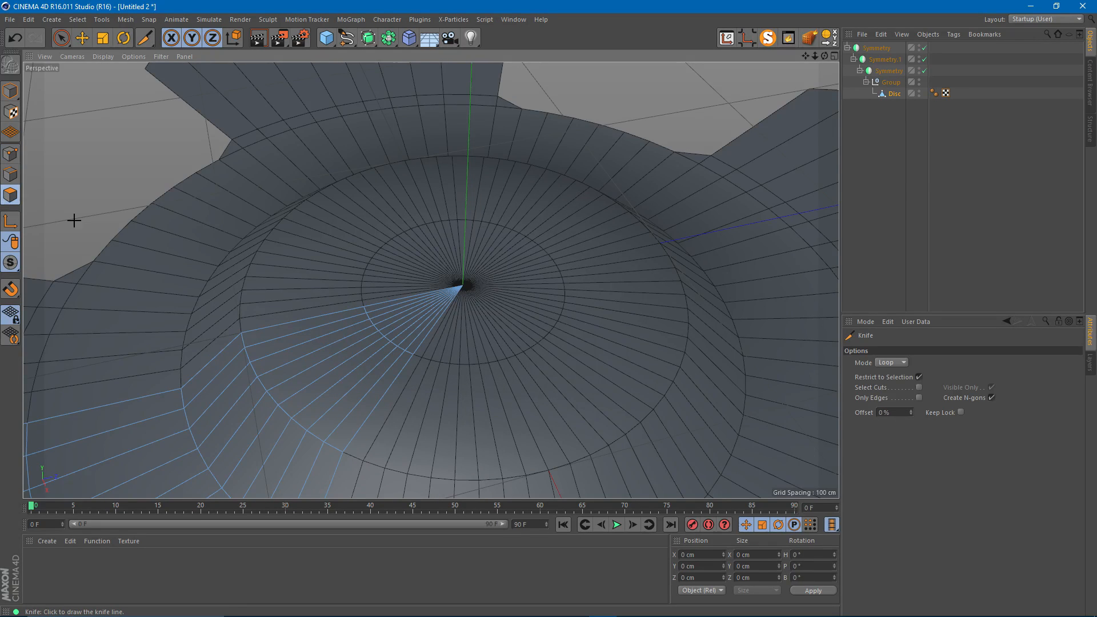
{"action": "key", "text": "9"}
{"action": "left_click_drag", "start_coordinate": [452, 327], "coordinate": [384, 294], "text": "alt"}
{"action": "left_click_drag", "start_coordinate": [401, 254], "coordinate": [398, 279], "text": "ctrl"}
- Delete the radial side walls that the extrusion made along the wedge's mirror boundaries
{"action": "left_click_drag", "start_coordinate": [402, 320], "coordinate": [428, 331], "text": "alt"}
{"action": "key", "text": "e"}
{"action": "left_click", "coordinate": [408, 331]}
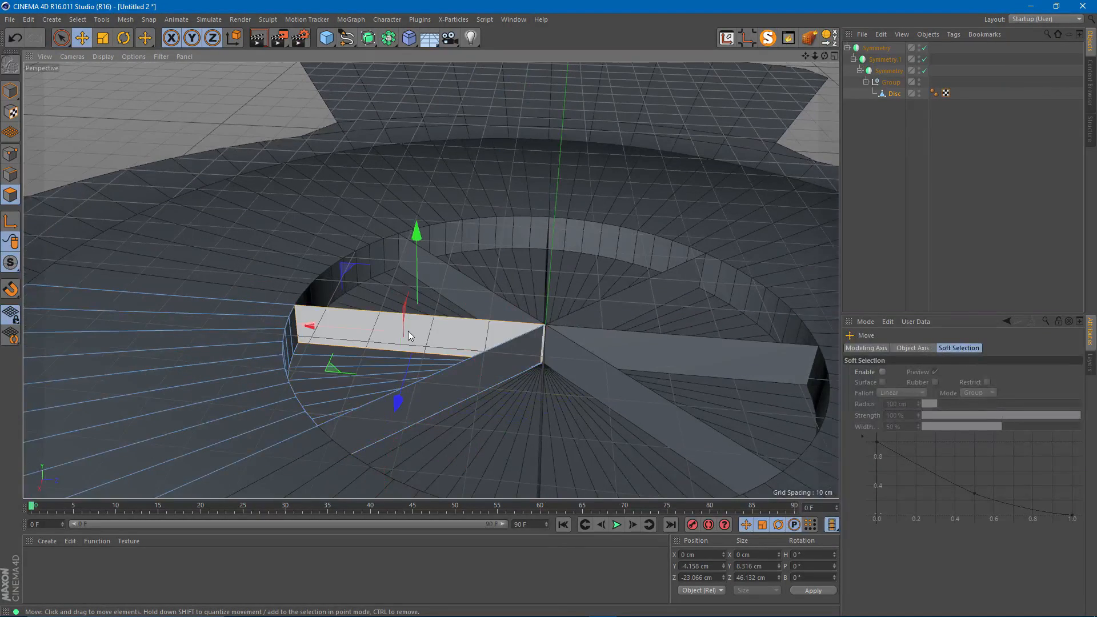
{"action": "left_click_drag", "start_coordinate": [499, 345], "coordinate": [507, 351], "text": "alt"}
{"action": "key", "text": "Delete"}
- Select all of the wedge's points and optimize the mesh to clear leftover points
{"action": "key", "text": "Return"}
{"action": "key", "text": "ctrl+a"}
{"action": "right_click", "coordinate": [494, 272]}
{"action": "left_click", "coordinate": [522, 556]}
{"action": "key", "text": "Return"}
{"action": "key", "text": "Return"}
- Split the recessed floor polygons into a separate object and delete them from the original wedge
{"action": "key", "text": "9"}
{"action": "left_click_drag", "start_coordinate": [450, 323], "coordinate": [424, 424]}
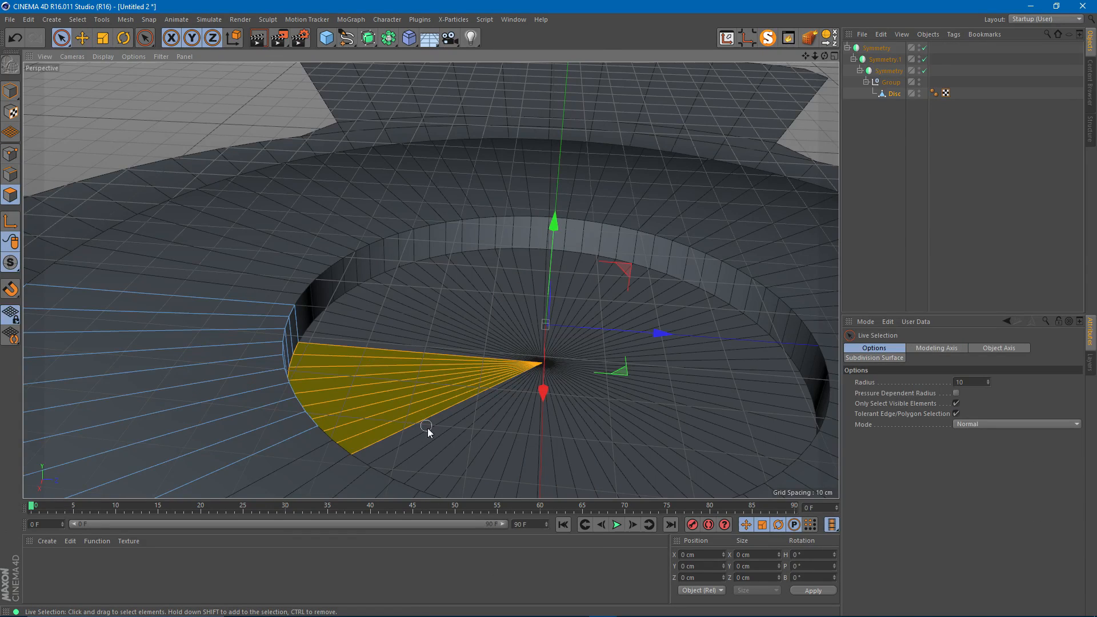
{"action": "left_click_drag", "start_coordinate": [434, 385], "coordinate": [377, 376], "text": "alt"}
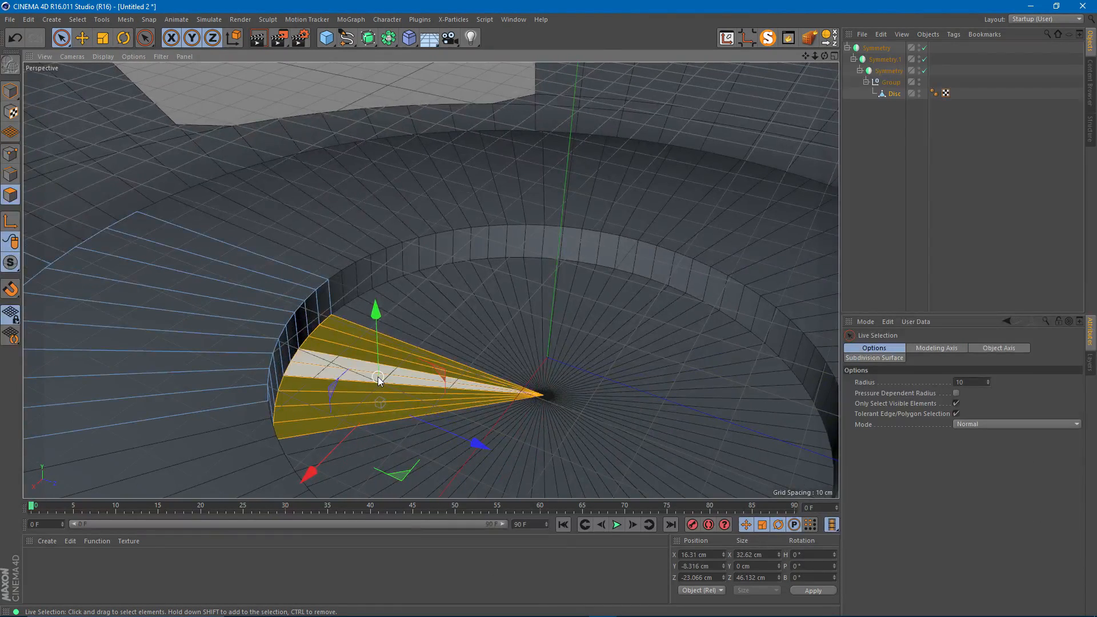
{"action": "key", "text": "u"}
{"action": "key", "text": "p"}
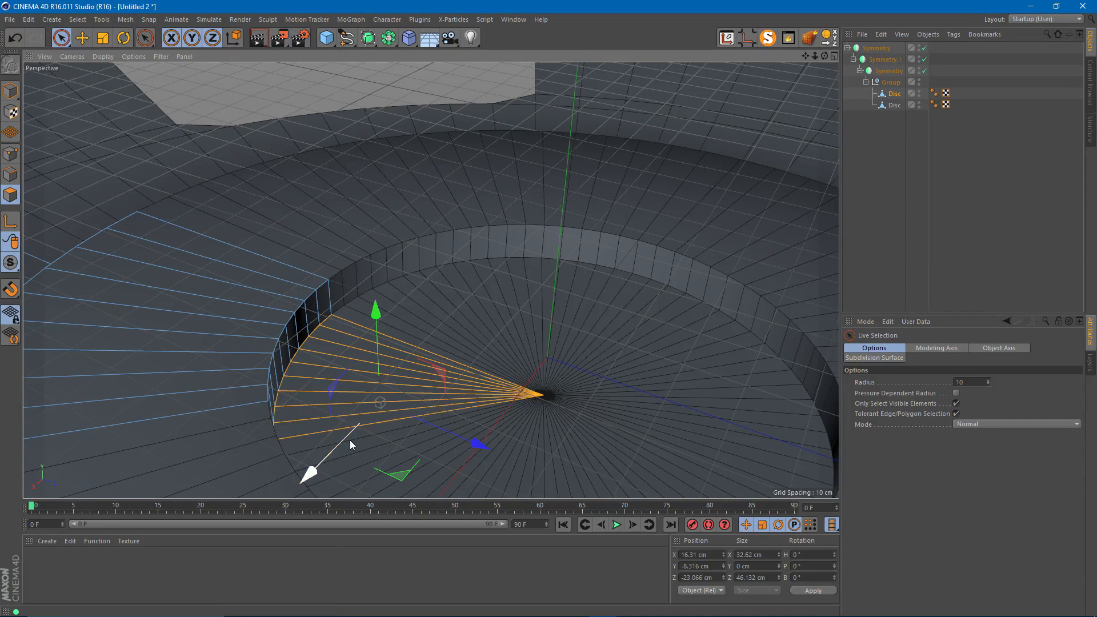
{"action": "key", "text": "Delete"}
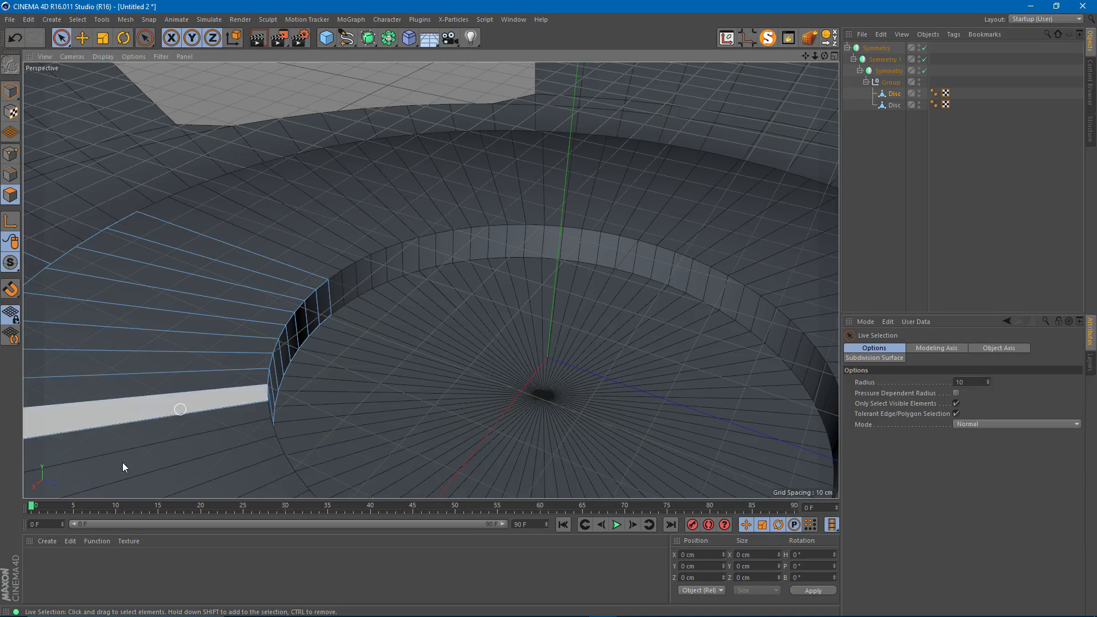
- Create a cyan material (R 0, G 246, B 255) and apply it to the split-off floor disc
{"action": "double_click", "coordinate": [60, 579]}
{"action": "left_click_drag", "start_coordinate": [882, 121], "coordinate": [898, 106]}
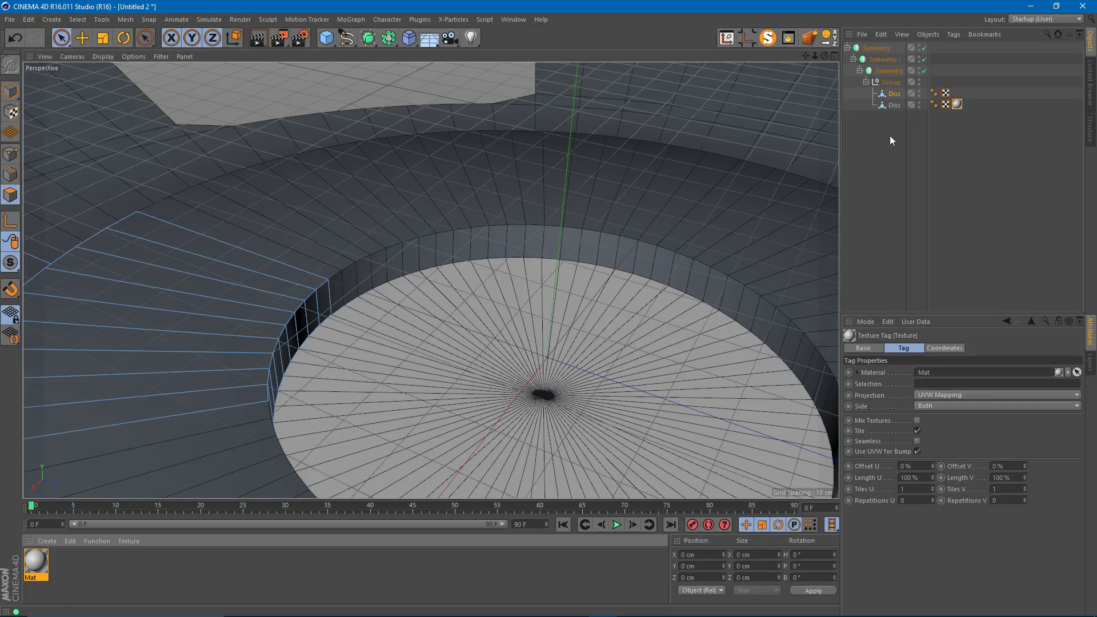
{"action": "double_click", "coordinate": [36, 563]}
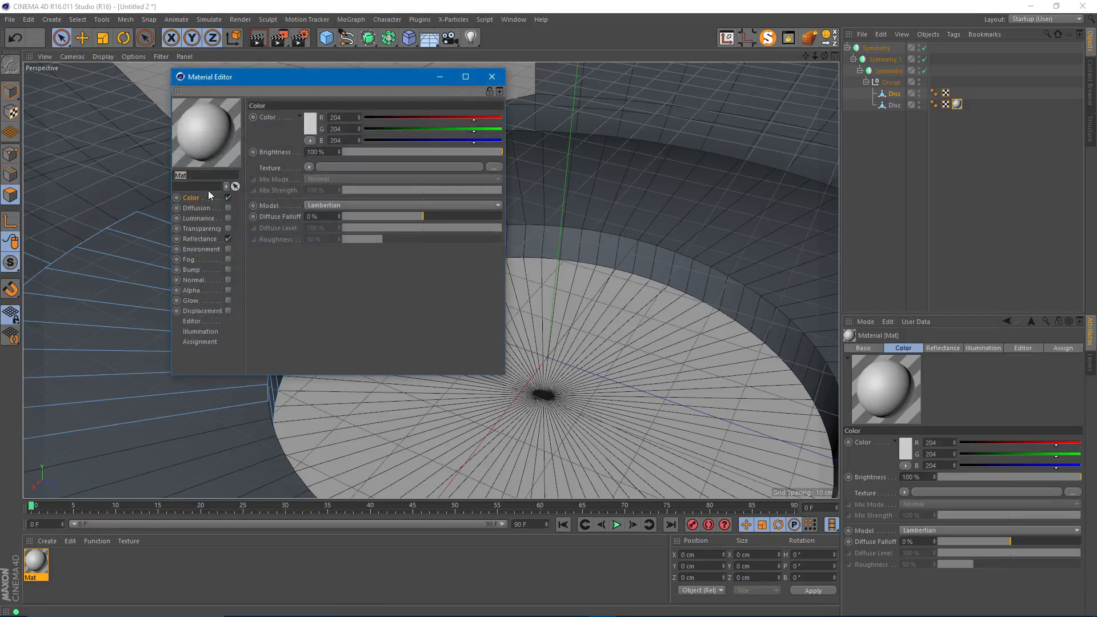
{"action": "left_click", "coordinate": [310, 120]}
{"action": "left_click_drag", "start_coordinate": [261, 97], "coordinate": [246, 77]}
{"action": "left_click_drag", "start_coordinate": [318, 77], "coordinate": [337, 79]}
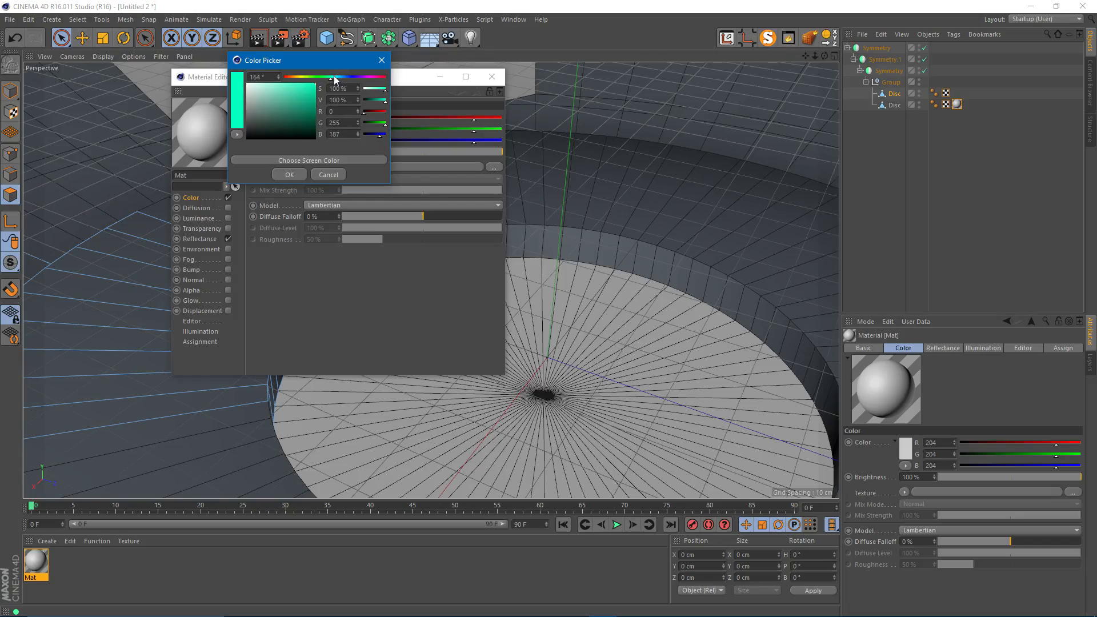
{"action": "left_click", "coordinate": [289, 174]}
{"action": "left_click", "coordinate": [491, 76]}
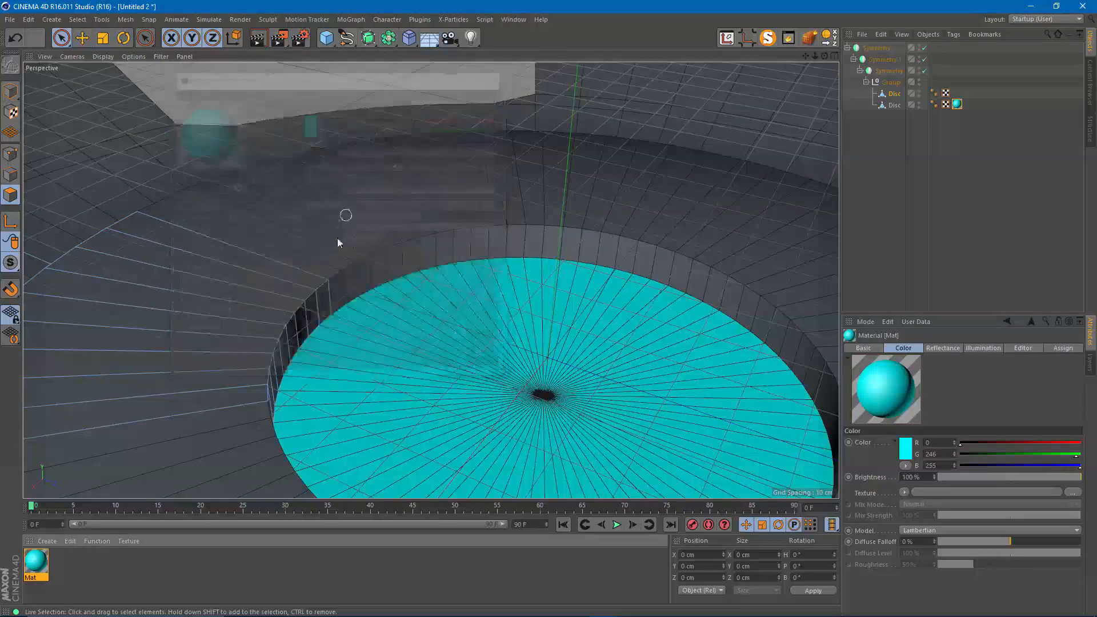
- Hide the grid in the perspective viewport
{"action": "scroll", "coordinate": [343, 234], "scroll_direction": "down", "scroll_amount": 5}
{"action": "left_click_drag", "start_coordinate": [400, 245], "coordinate": [429, 277], "text": "alt"}
{"action": "left_click", "coordinate": [157, 58]}
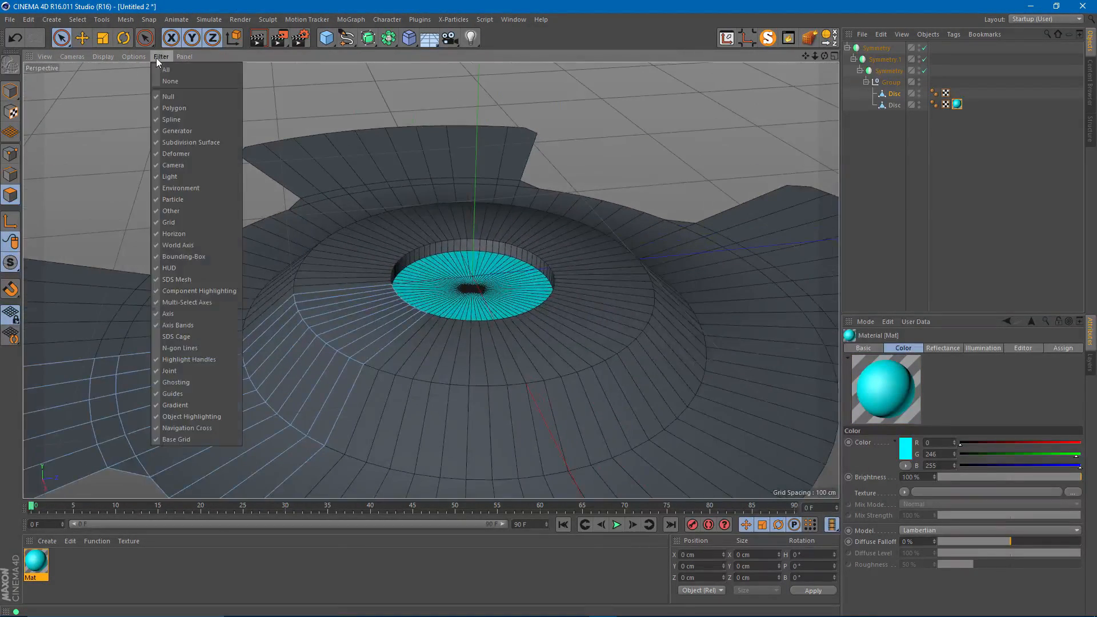
{"action": "left_click", "coordinate": [194, 222]}
- View the platform in Gouraud shading without lines, and select the whole model in Model mode
{"action": "left_click_drag", "start_coordinate": [343, 278], "coordinate": [359, 284], "text": "alt"}
{"action": "key", "text": "n"}
{"action": "key", "text": "a"}
{"action": "left_click", "coordinate": [10, 91]}
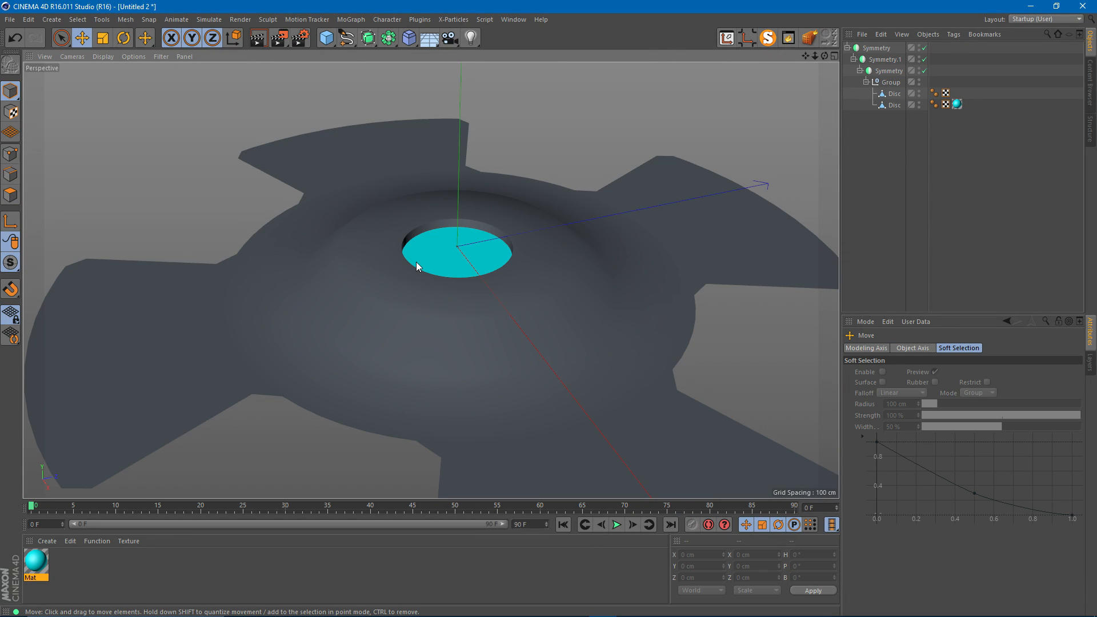
{"action": "left_click", "coordinate": [416, 261]}
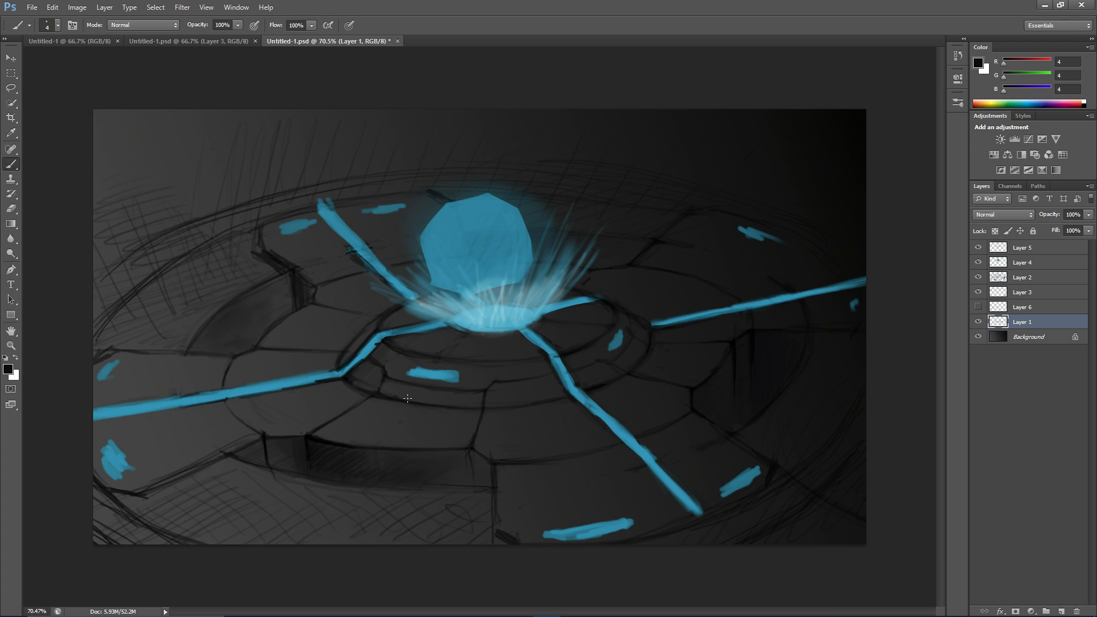
- Return to Cinema 4D and cut a loop across the main Disc's sloped ring at about 43% offset
{"action": "left_click", "coordinate": [604, 605]}
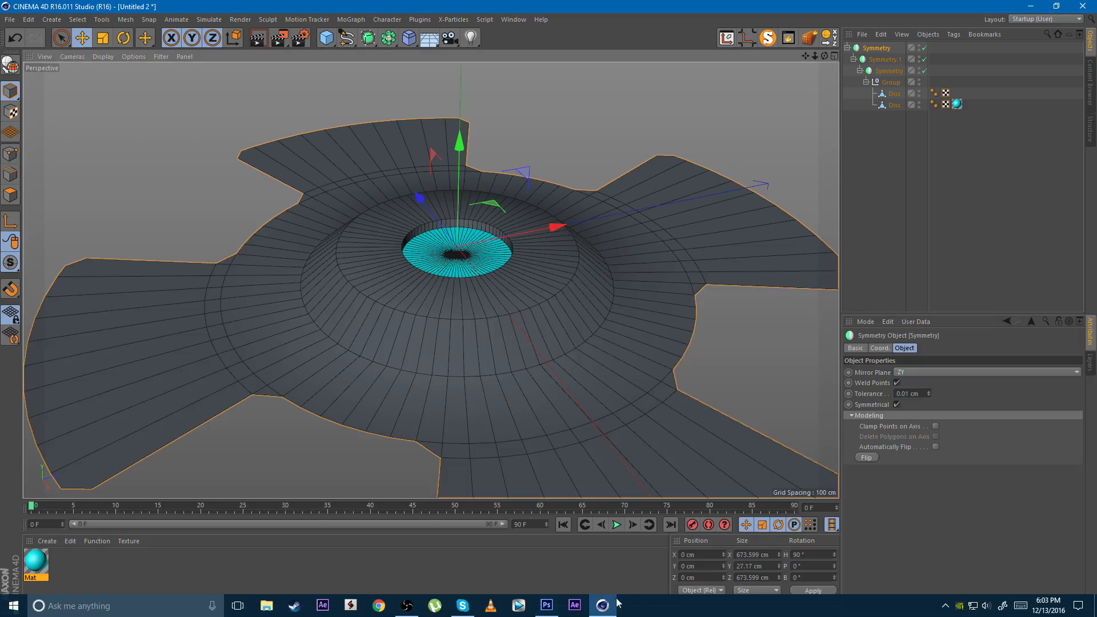
{"action": "left_click_drag", "start_coordinate": [369, 357], "coordinate": [474, 280], "text": "alt"}
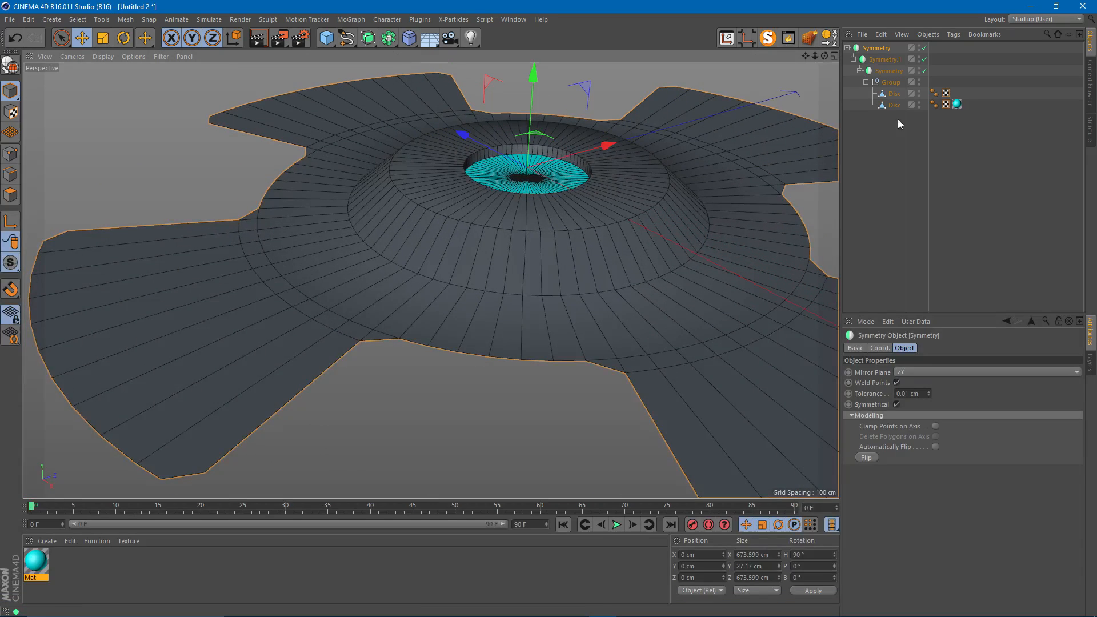
{"action": "left_click", "coordinate": [895, 93]}
{"action": "right_click_drag", "start_coordinate": [394, 293], "coordinate": [424, 266], "text": "alt"}
{"action": "left_click_drag", "start_coordinate": [423, 267], "coordinate": [469, 219], "text": "alt"}
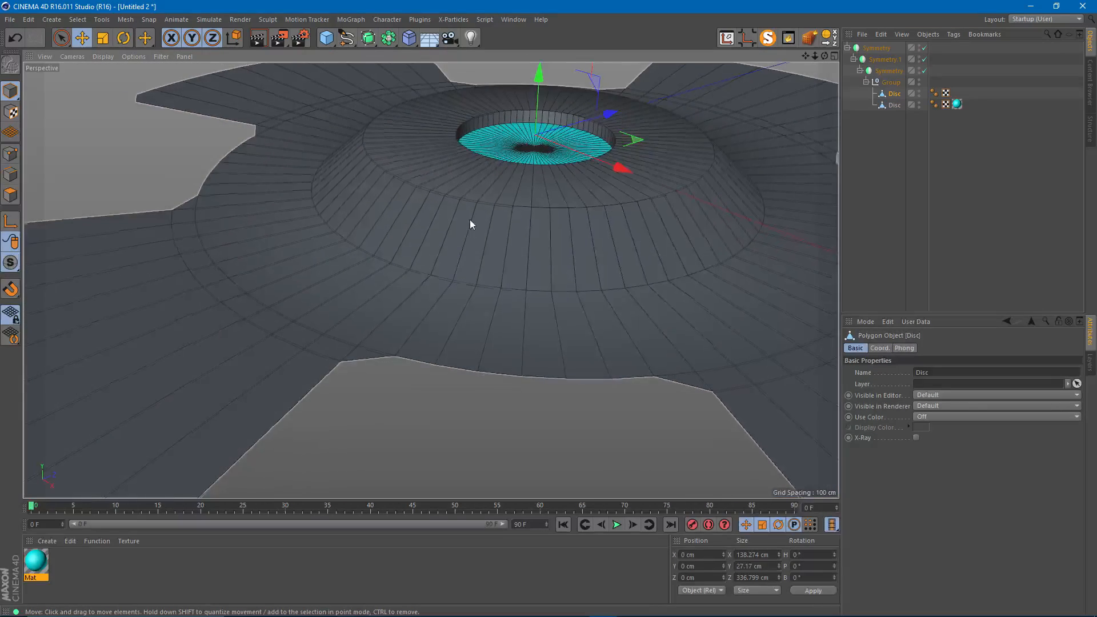
{"action": "middle_click_drag", "start_coordinate": [469, 219], "coordinate": [440, 256], "text": "alt"}
{"action": "right_click_drag", "start_coordinate": [441, 256], "coordinate": [468, 291], "text": "alt"}
{"action": "key", "text": "Return"}
{"action": "left_click_drag", "start_coordinate": [469, 291], "coordinate": [428, 257], "text": "alt"}
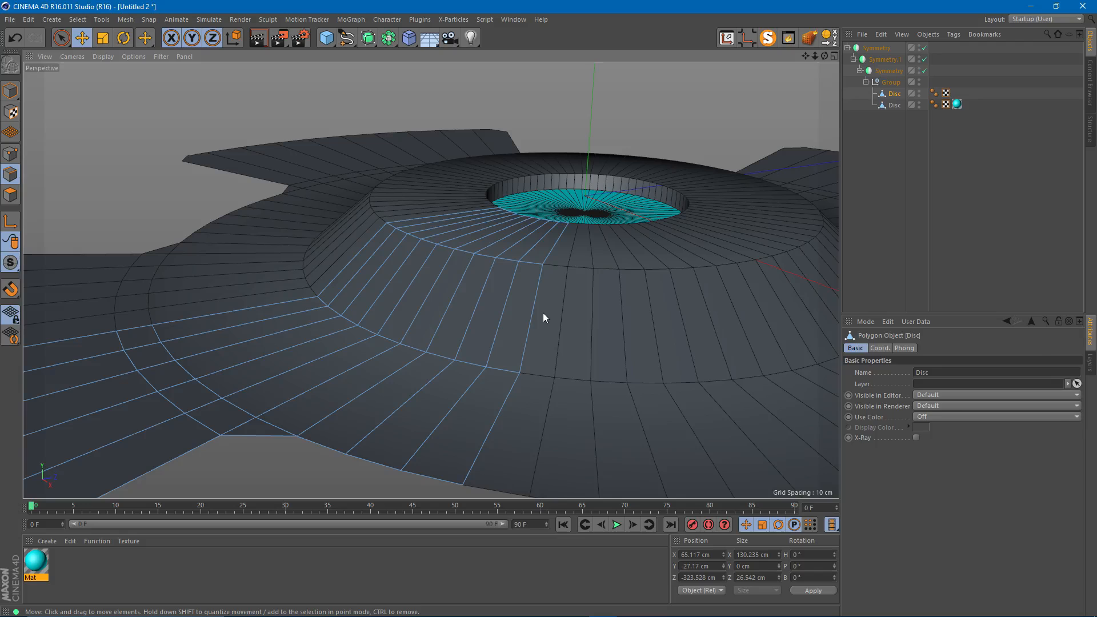
{"action": "key", "text": "k"}
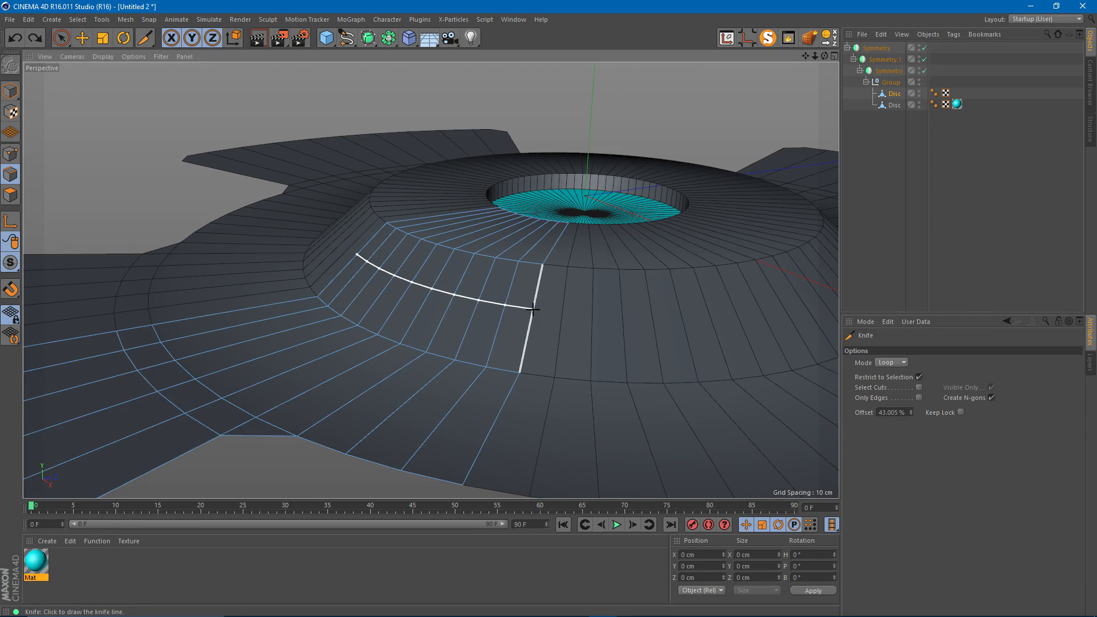
{"action": "left_click", "coordinate": [533, 310]}
- Cut a second loop across the sloped ring just below the first one
{"action": "left_click_drag", "start_coordinate": [520, 322], "coordinate": [531, 324], "text": "alt"}
{"action": "left_click", "coordinate": [558, 608]}
{"action": "left_click", "coordinate": [559, 607]}
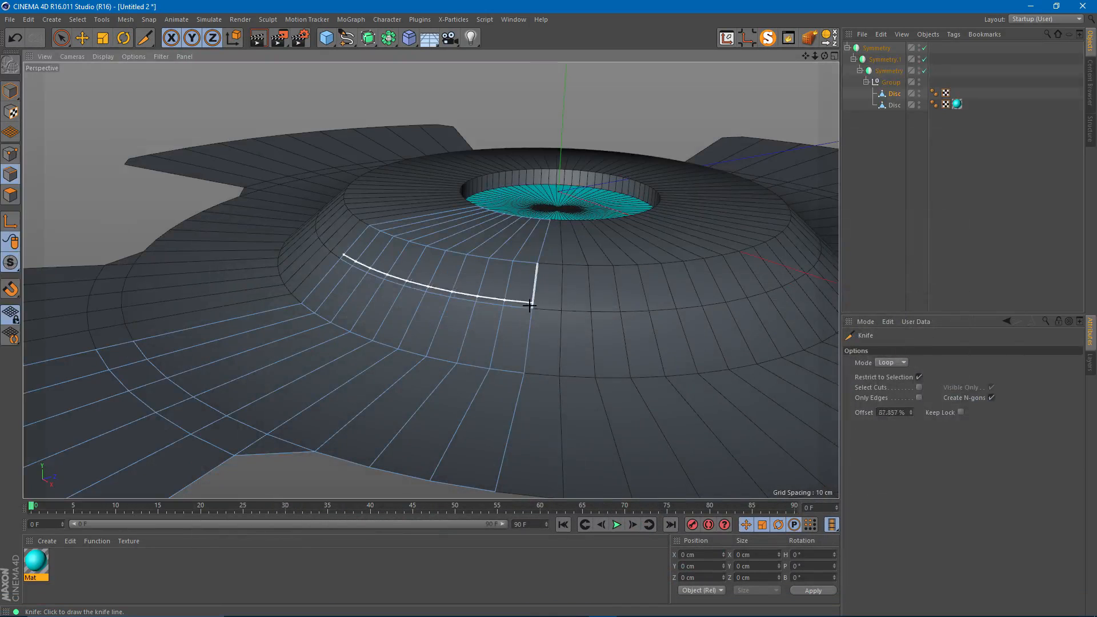
{"action": "left_click", "coordinate": [533, 326]}
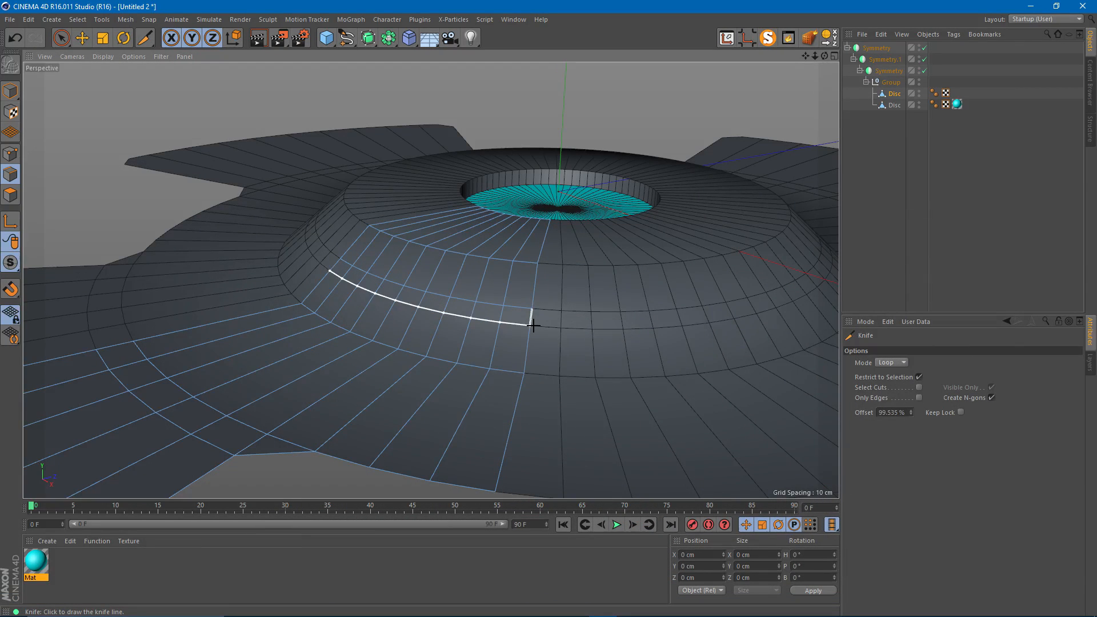
- Set the Knife to Line mode and cut a short diagonal between the two new loops on the sloped ring
{"action": "left_click_drag", "start_coordinate": [485, 319], "coordinate": [505, 319], "text": "alt"}
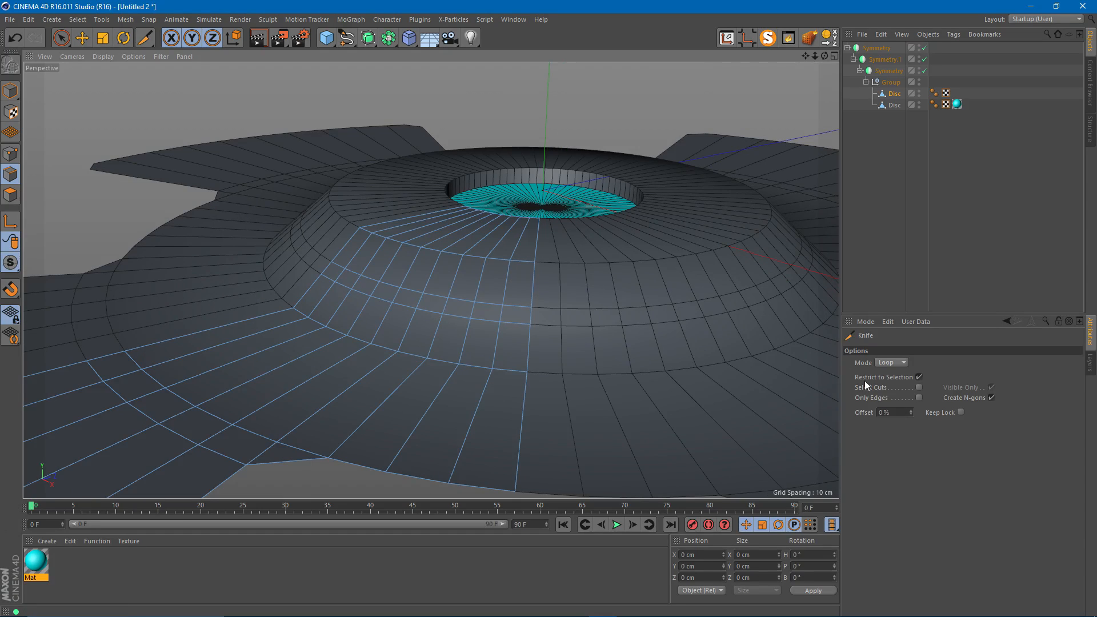
{"action": "left_click", "coordinate": [893, 362]}
{"action": "left_click", "coordinate": [895, 372]}
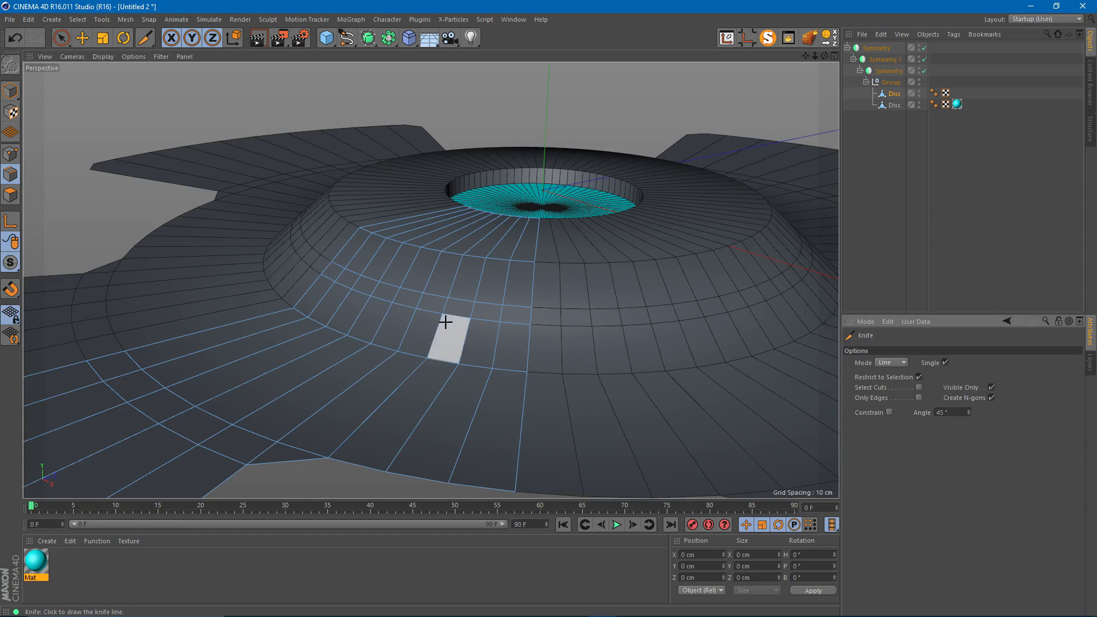
{"action": "left_click", "coordinate": [421, 290]}
{"action": "left_click", "coordinate": [439, 313]}
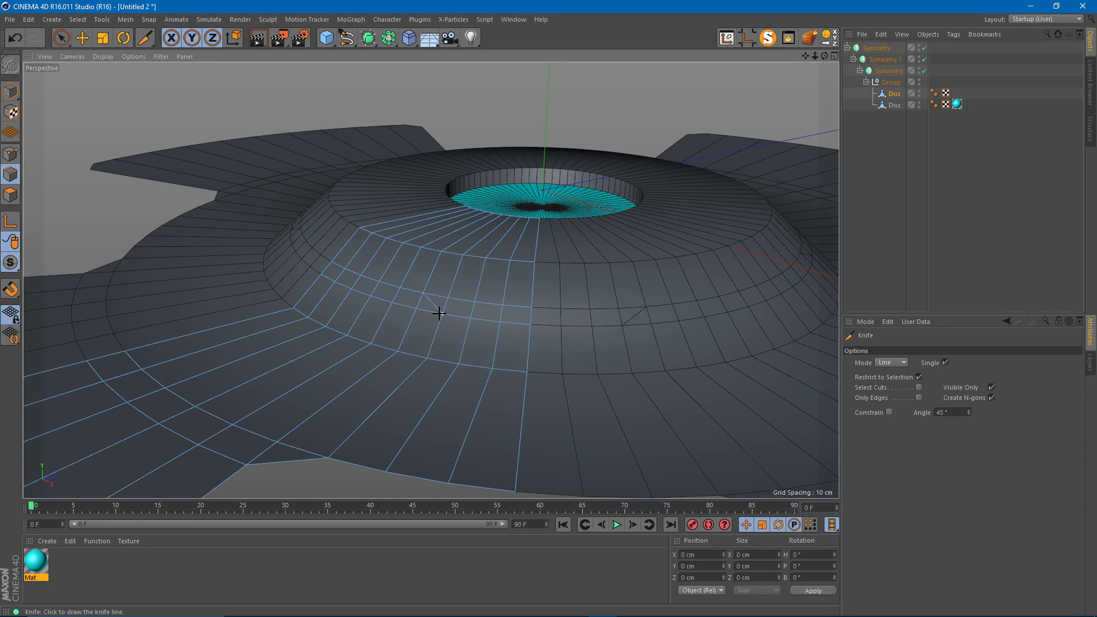
- Dissolve the redundant loop edges on the sloped ring: the lower loop left of the diagonal and the upper loop right of it
{"action": "key", "text": "e"}
{"action": "double_click", "coordinate": [328, 280]}
{"action": "double_click", "coordinate": [509, 309], "text": "shift"}
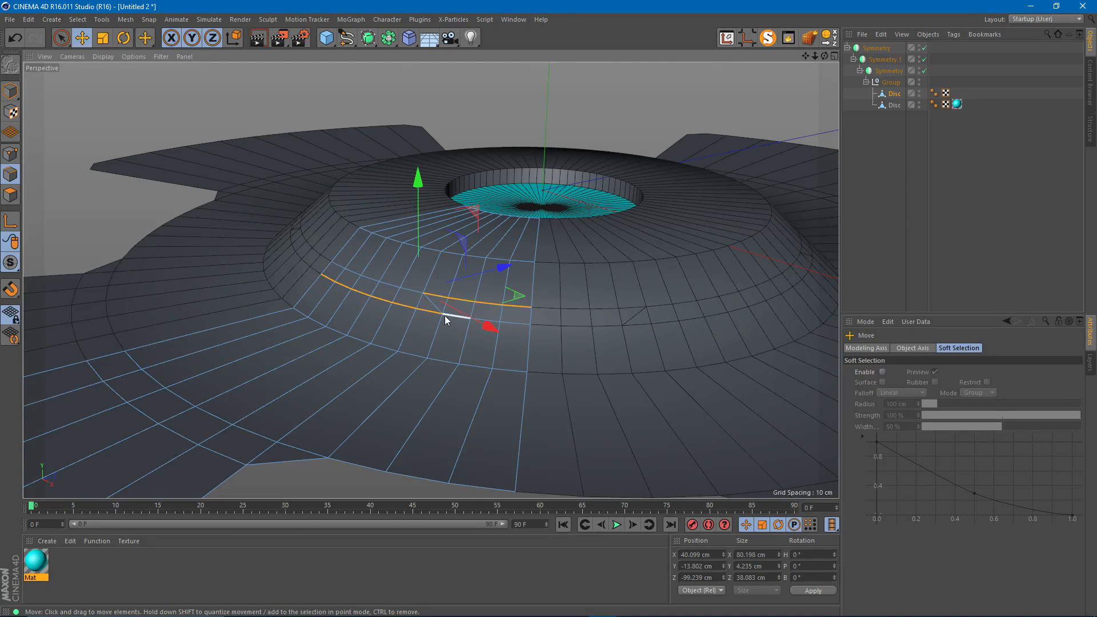
{"action": "left_click_drag", "start_coordinate": [464, 311], "coordinate": [373, 296], "text": "alt"}
{"action": "right_click", "coordinate": [413, 266]}
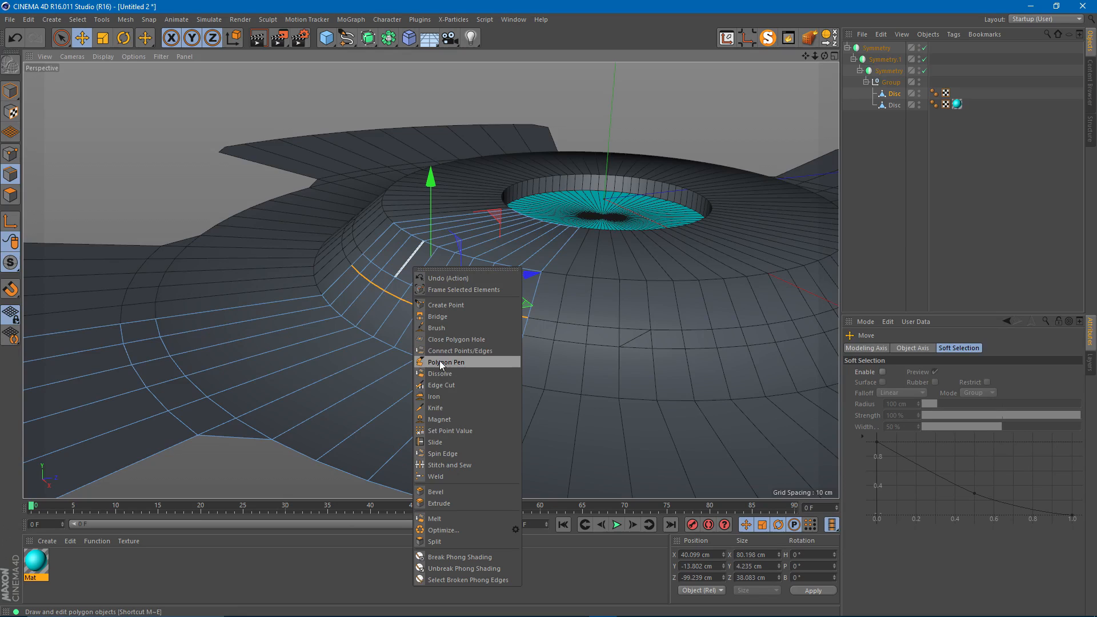
{"action": "left_click", "coordinate": [452, 372]}
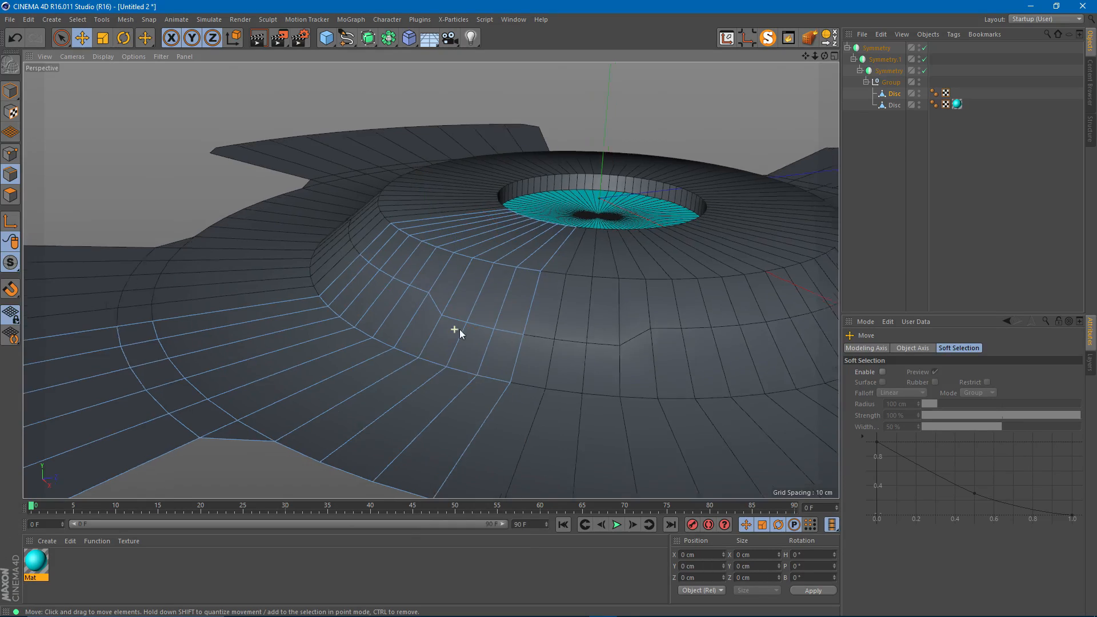
- Bevel the Disc's outer arc, the stepped line on the slope and the radial edges joining it to the notch with a 0.4 cm offset
{"action": "left_click_drag", "start_coordinate": [460, 329], "coordinate": [488, 295], "text": "alt"}
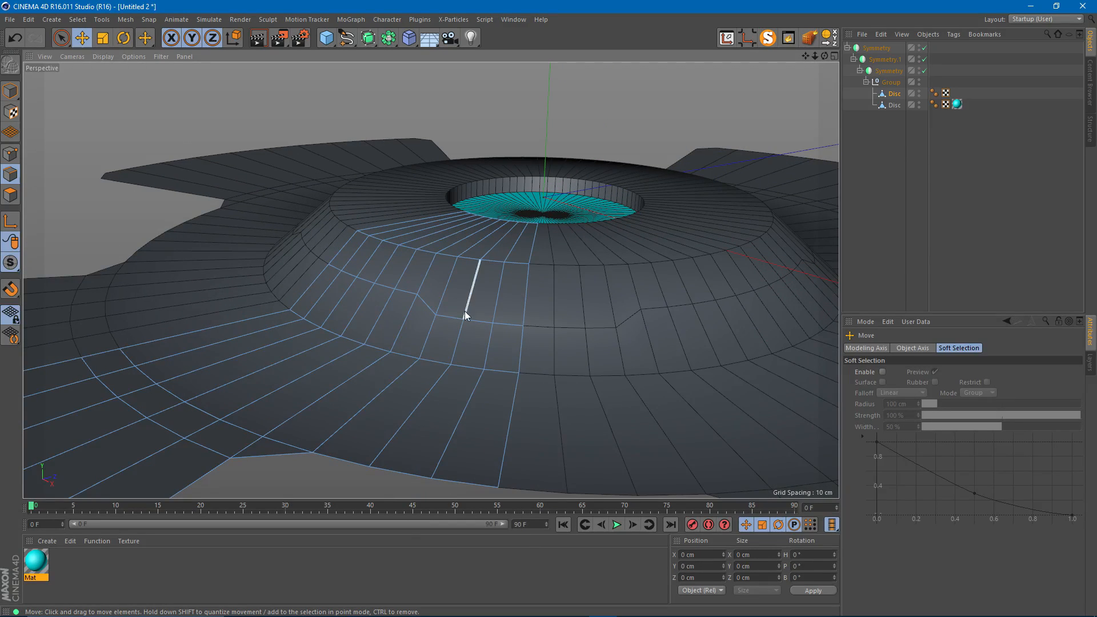
{"action": "left_click_drag", "start_coordinate": [518, 421], "coordinate": [323, 316], "text": "alt"}
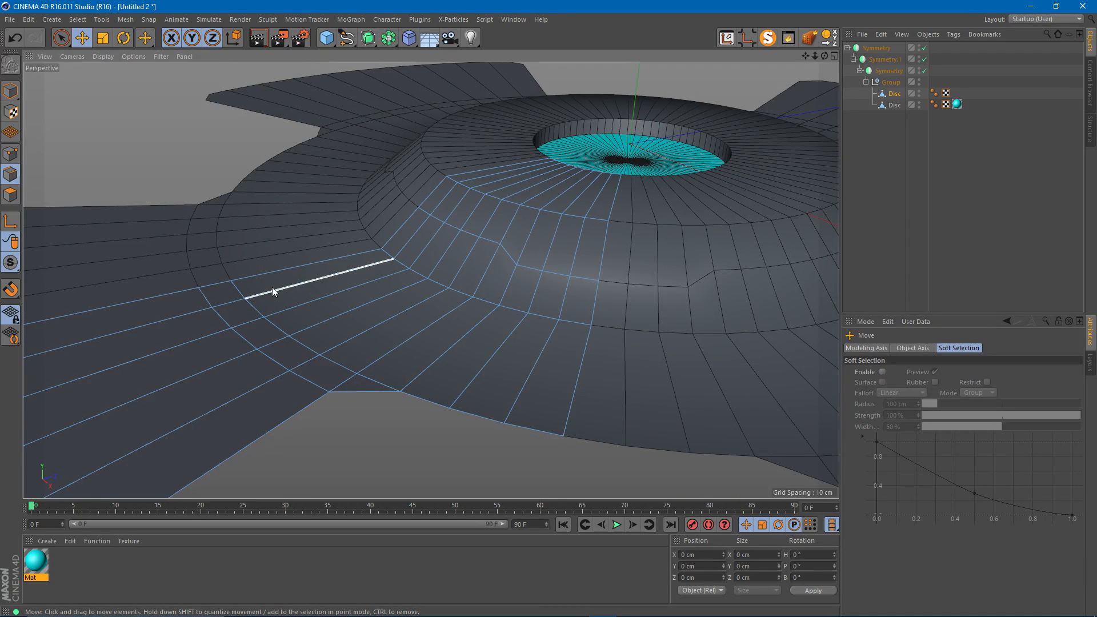
{"action": "left_click", "coordinate": [203, 300]}
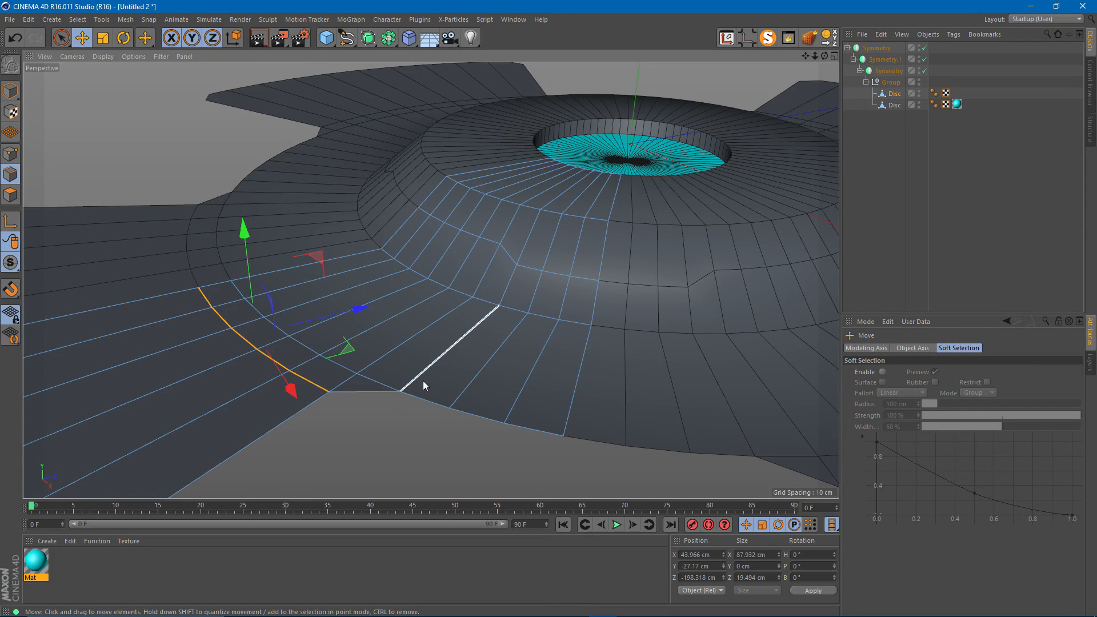
{"action": "double_click", "coordinate": [473, 331], "text": "shift"}
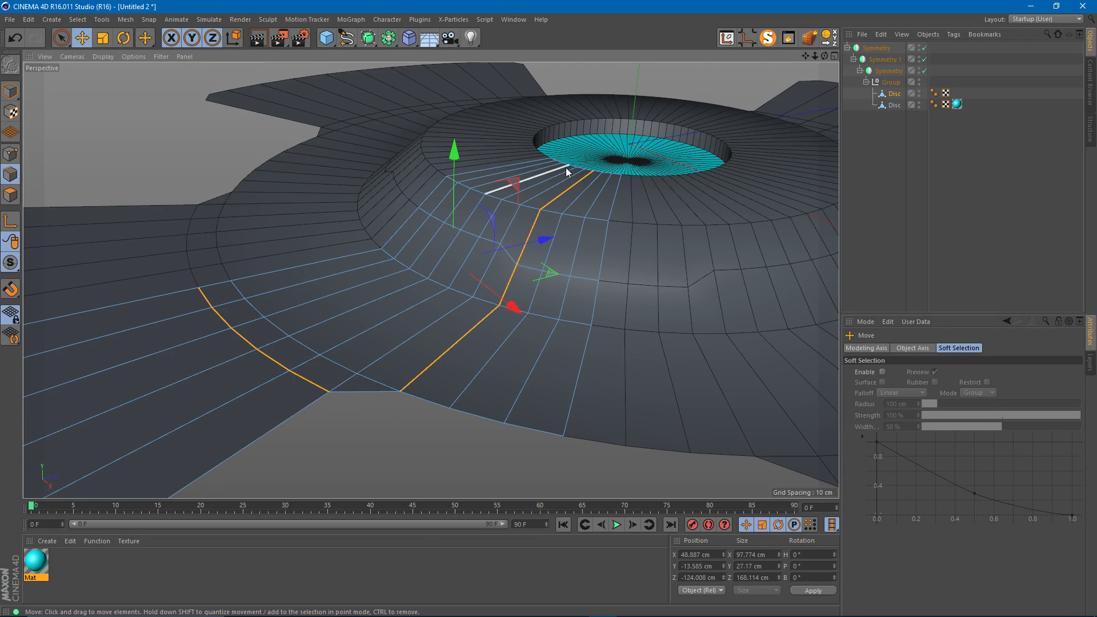
{"action": "double_click", "coordinate": [426, 212], "text": "shift"}
{"action": "left_click_drag", "start_coordinate": [565, 207], "coordinate": [543, 209], "text": "alt"}
{"action": "key", "text": "space"}
{"action": "double_click", "coordinate": [577, 184], "text": "ctrl"}
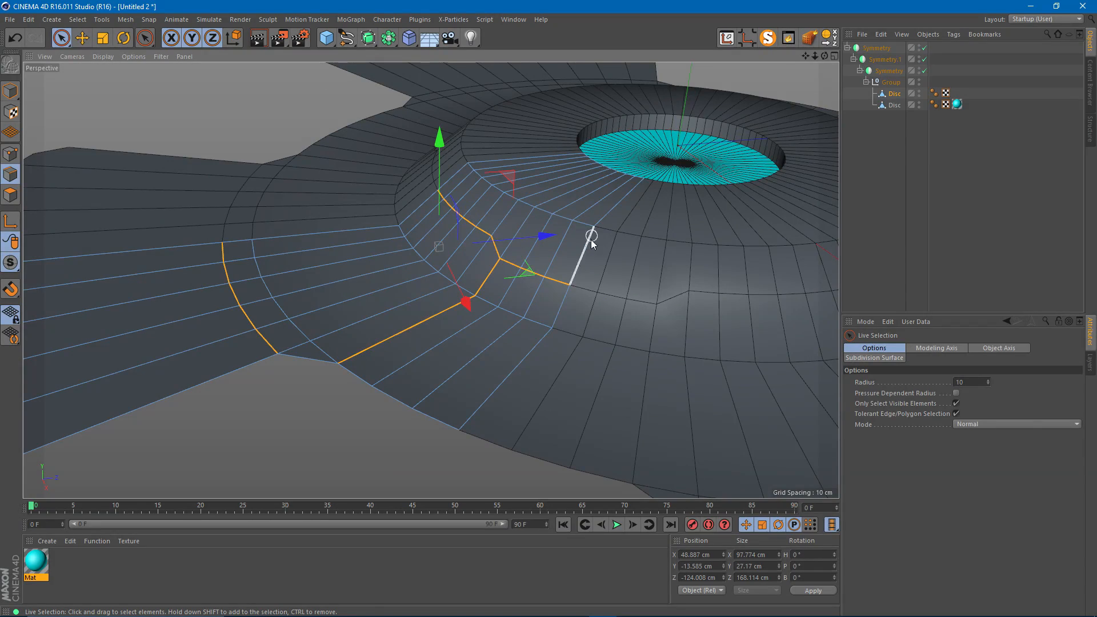
{"action": "key", "text": "space"}
{"action": "left_click_drag", "start_coordinate": [426, 279], "coordinate": [443, 244], "text": "alt"}
{"action": "left_click_drag", "start_coordinate": [365, 348], "coordinate": [255, 341], "text": "alt"}
{"action": "left_click_drag", "start_coordinate": [479, 243], "coordinate": [444, 272], "text": "alt"}
{"action": "middle_click_drag", "start_coordinate": [399, 308], "coordinate": [377, 299], "text": "alt"}
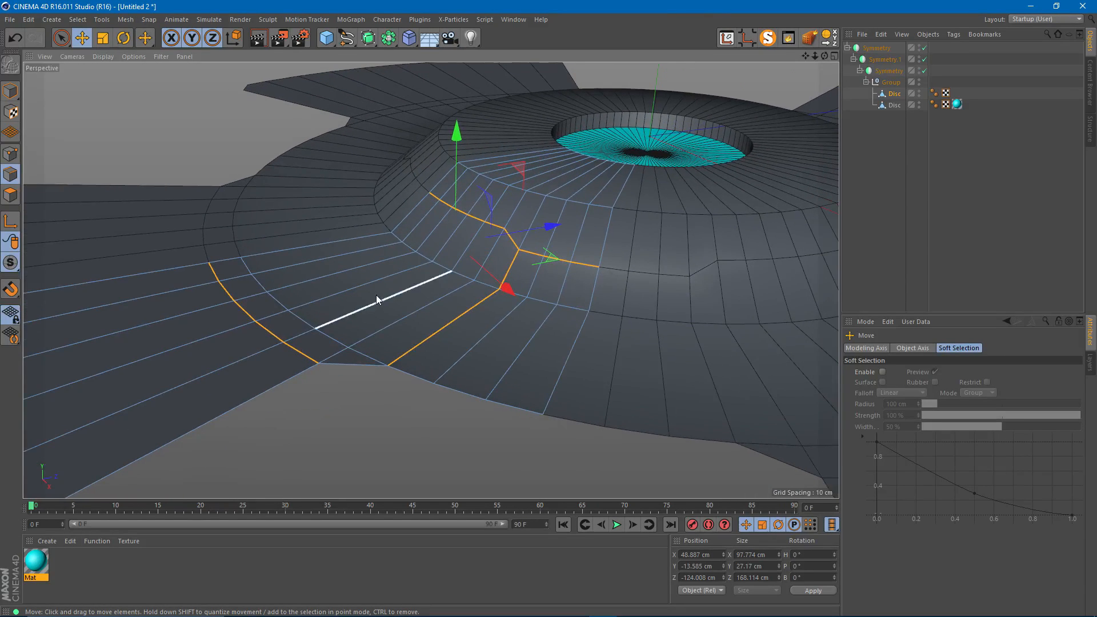
{"action": "right_click_drag", "start_coordinate": [260, 314], "coordinate": [270, 315], "text": "alt"}
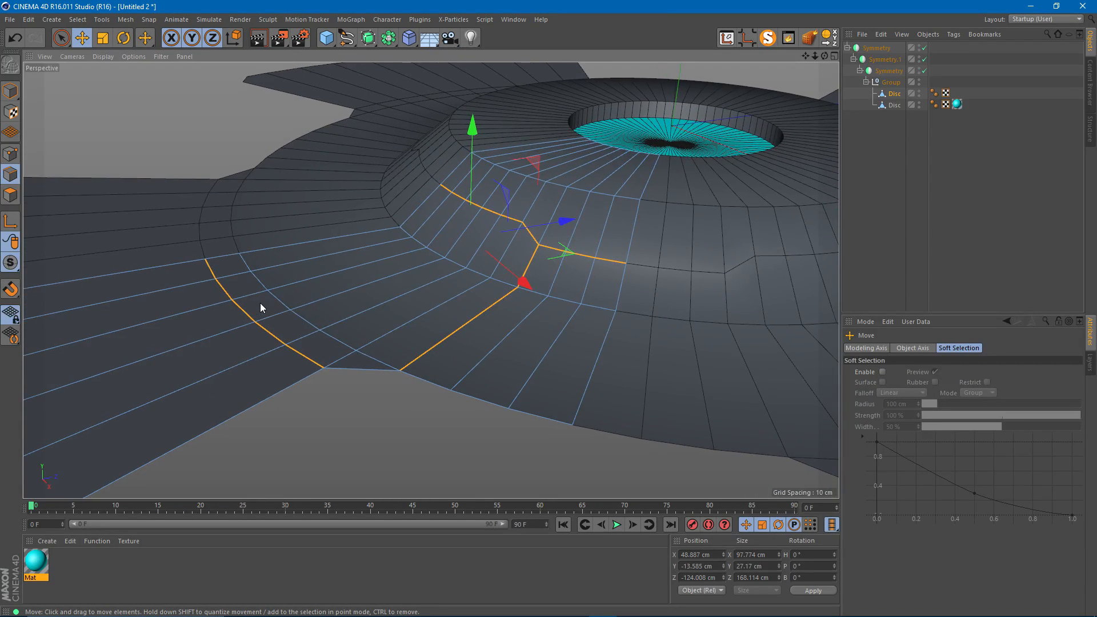
{"action": "key", "text": "m"}
{"action": "key", "text": "s"}
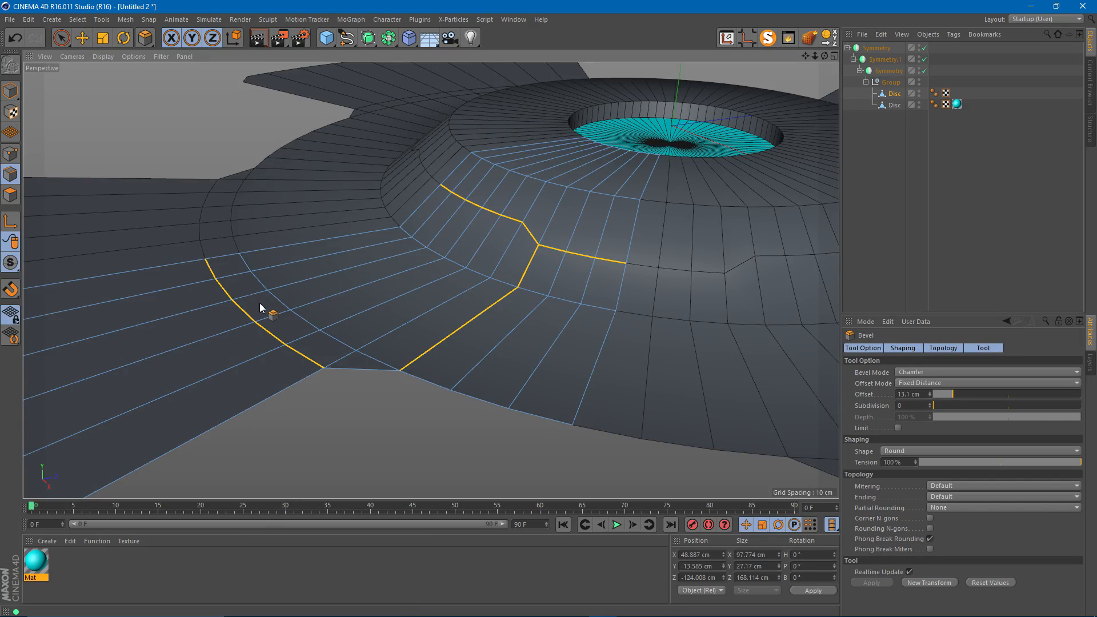
{"action": "left_click_drag", "start_coordinate": [259, 306], "coordinate": [263, 306]}
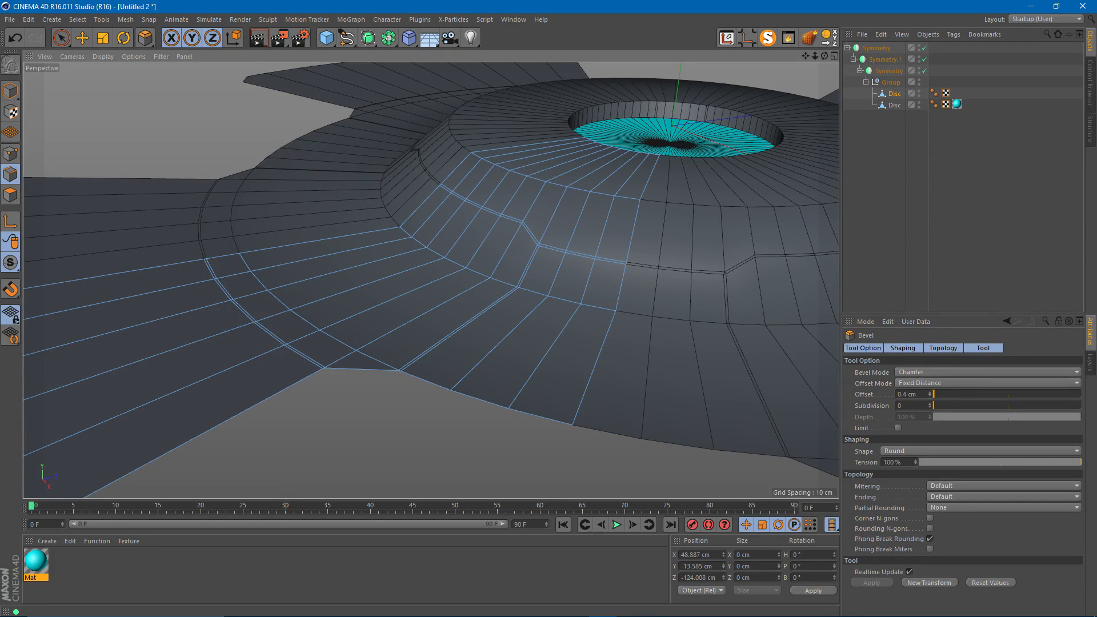
- Loop-select the thin bevelled polygon strips in Polygon mode and delete them to open panel gaps
{"action": "right_click_drag", "start_coordinate": [423, 267], "coordinate": [463, 266], "text": "alt"}
{"action": "middle_click_drag", "start_coordinate": [523, 234], "coordinate": [431, 280], "text": "alt"}
{"action": "right_click_drag", "start_coordinate": [431, 280], "coordinate": [527, 249], "text": "alt"}
{"action": "left_click_drag", "start_coordinate": [502, 268], "coordinate": [469, 265], "text": "alt"}
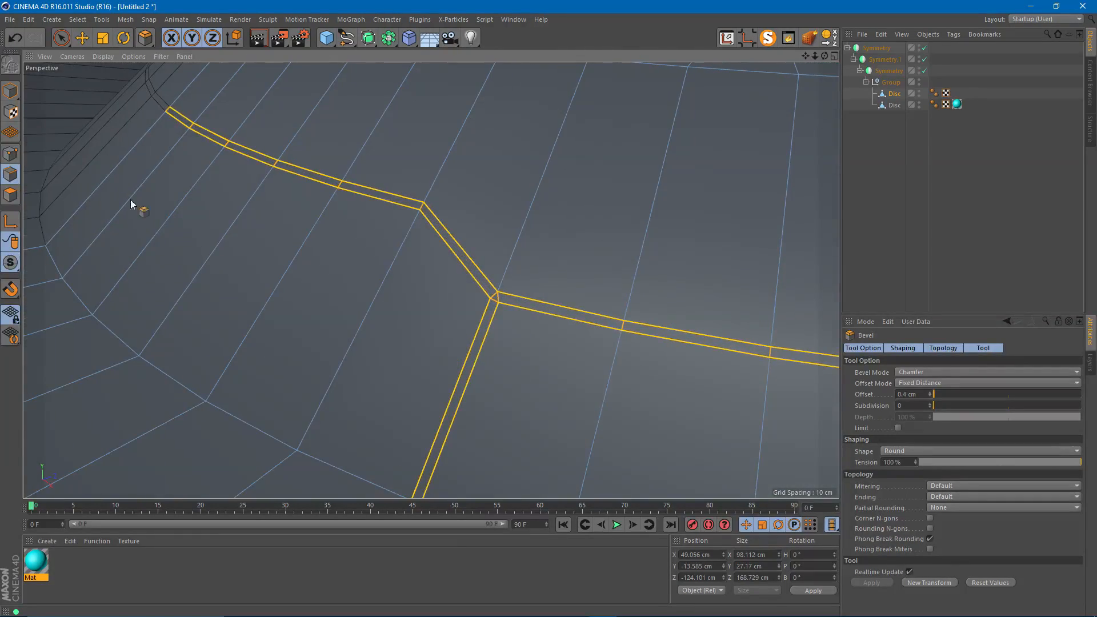
{"action": "left_click", "coordinate": [10, 194]}
{"action": "right_click_drag", "start_coordinate": [463, 213], "coordinate": [433, 220], "text": "alt"}
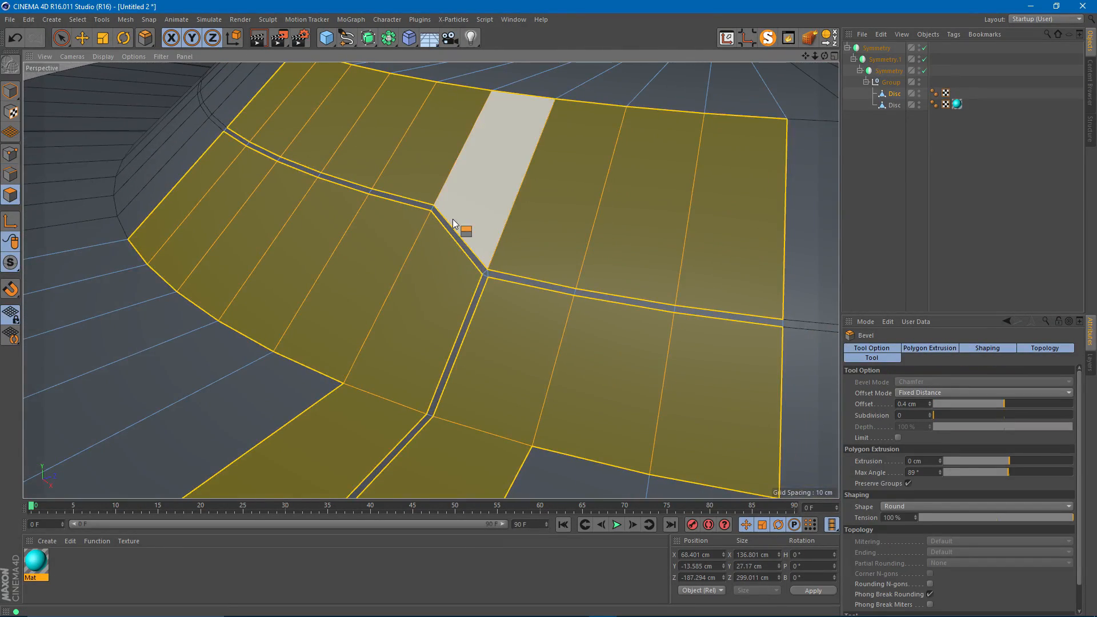
{"action": "key", "text": "u"}
{"action": "key", "text": "l"}
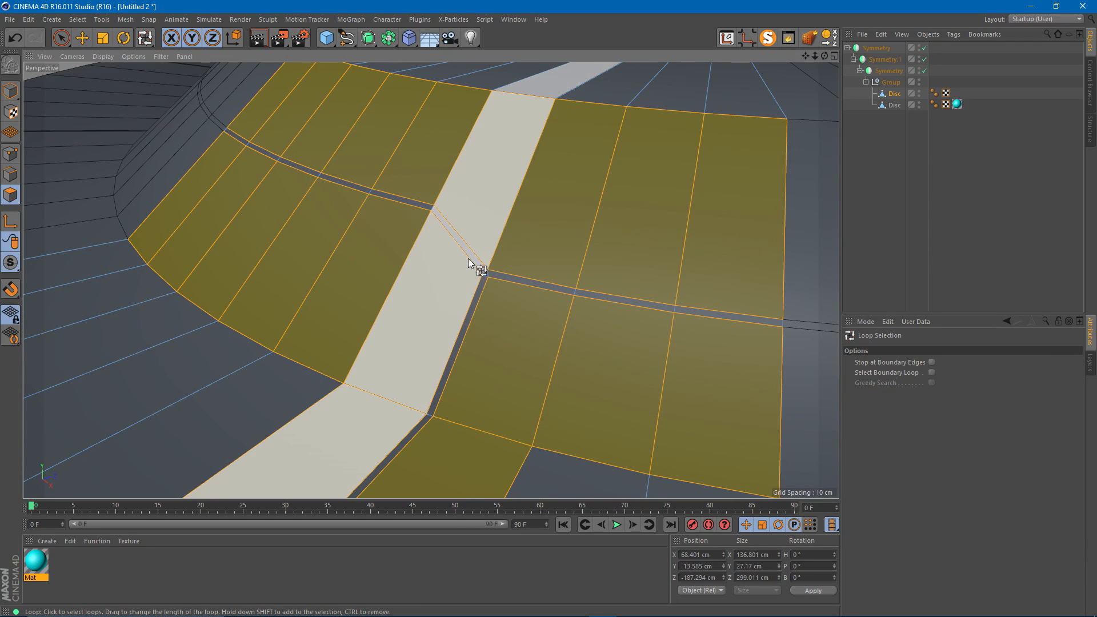
{"action": "left_click", "coordinate": [486, 270]}
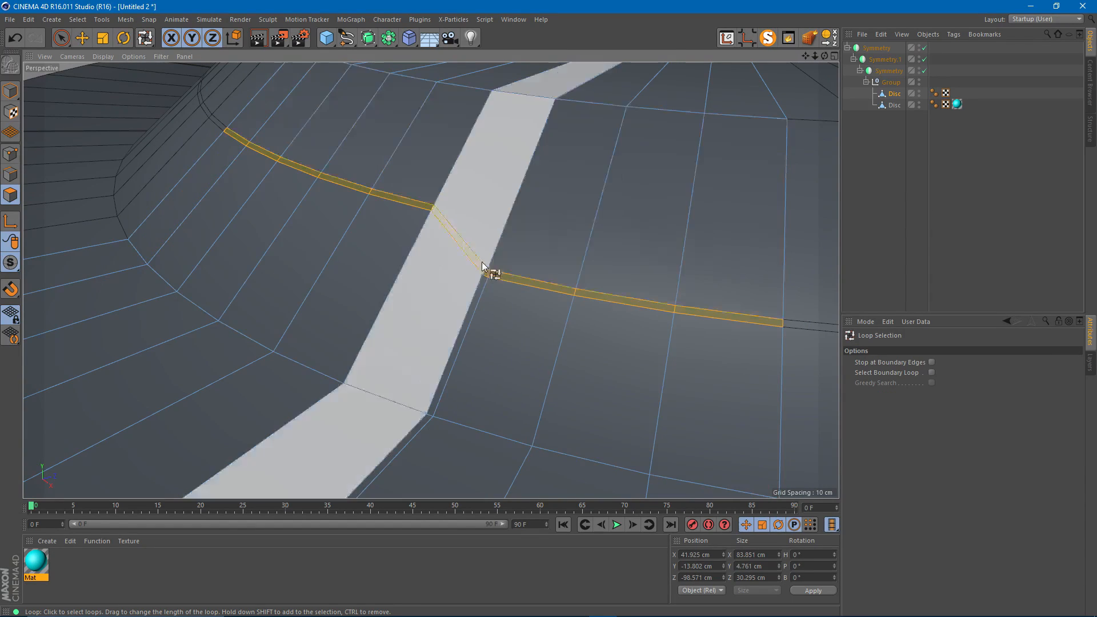
{"action": "left_click", "coordinate": [485, 273], "text": "ctrl"}
{"action": "left_click", "coordinate": [431, 414]}
{"action": "right_click_drag", "start_coordinate": [408, 330], "coordinate": [371, 339], "text": "alt"}
{"action": "middle_click_drag", "start_coordinate": [371, 340], "coordinate": [398, 189], "text": "alt"}
{"action": "key", "text": "Delete"}
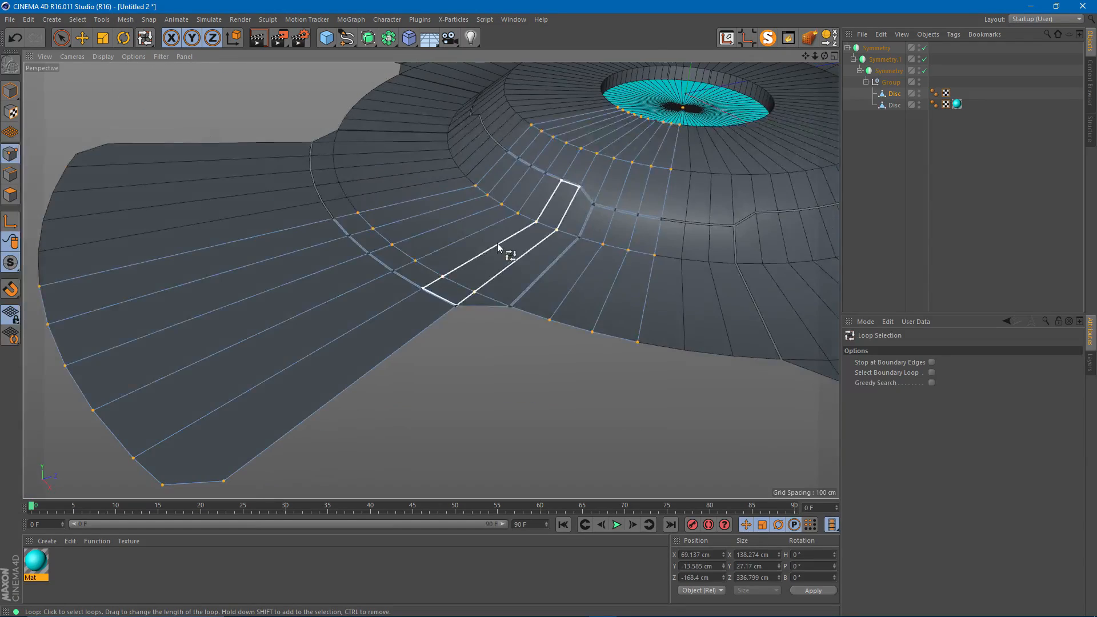
- Weld the two nearly coincident points at the notch corner beside the outer arc's gap
{"action": "middle_click_drag", "start_coordinate": [525, 222], "coordinate": [426, 268], "text": "alt"}
{"action": "scroll", "coordinate": [394, 286], "scroll_direction": "up", "scroll_amount": 1}
{"action": "left_click_drag", "start_coordinate": [393, 285], "coordinate": [465, 239], "text": "alt"}
{"action": "left_click_drag", "start_coordinate": [482, 285], "coordinate": [360, 334], "text": "alt"}
{"action": "scroll", "coordinate": [381, 310], "scroll_direction": "up", "scroll_amount": 3}
{"action": "middle_click_drag", "start_coordinate": [297, 429], "coordinate": [321, 367], "text": "alt"}
{"action": "right_click_drag", "start_coordinate": [320, 367], "coordinate": [357, 362], "text": "alt"}
{"action": "left_click_drag", "start_coordinate": [358, 362], "coordinate": [348, 381], "text": "alt"}
{"action": "right_click_drag", "start_coordinate": [348, 382], "coordinate": [365, 376], "text": "alt"}
{"action": "left_click_drag", "start_coordinate": [365, 376], "coordinate": [323, 424], "text": "alt"}
{"action": "key", "text": "space"}
{"action": "right_click_drag", "start_coordinate": [357, 379], "coordinate": [429, 357], "text": "alt"}
{"action": "left_click_drag", "start_coordinate": [278, 384], "coordinate": [281, 385]}
{"action": "middle_click_drag", "start_coordinate": [529, 350], "coordinate": [369, 311], "text": "alt"}
{"action": "middle_click_drag", "start_coordinate": [249, 342], "coordinate": [409, 345], "text": "alt"}
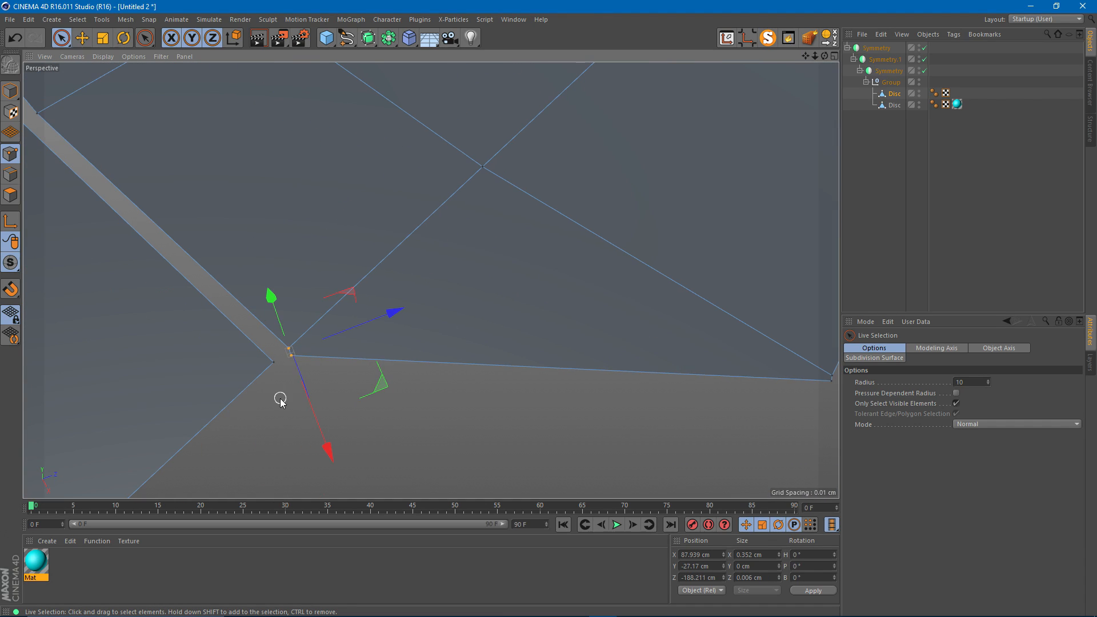
{"action": "right_click", "coordinate": [289, 354]}
{"action": "left_click", "coordinate": [320, 534]}
{"action": "left_click", "coordinate": [288, 349]}
- Weld the duplicate points at the notch's other corner, beside the radial gap
{"action": "middle_click_drag", "start_coordinate": [570, 317], "coordinate": [261, 294], "text": "alt"}
{"action": "key", "text": "space"}
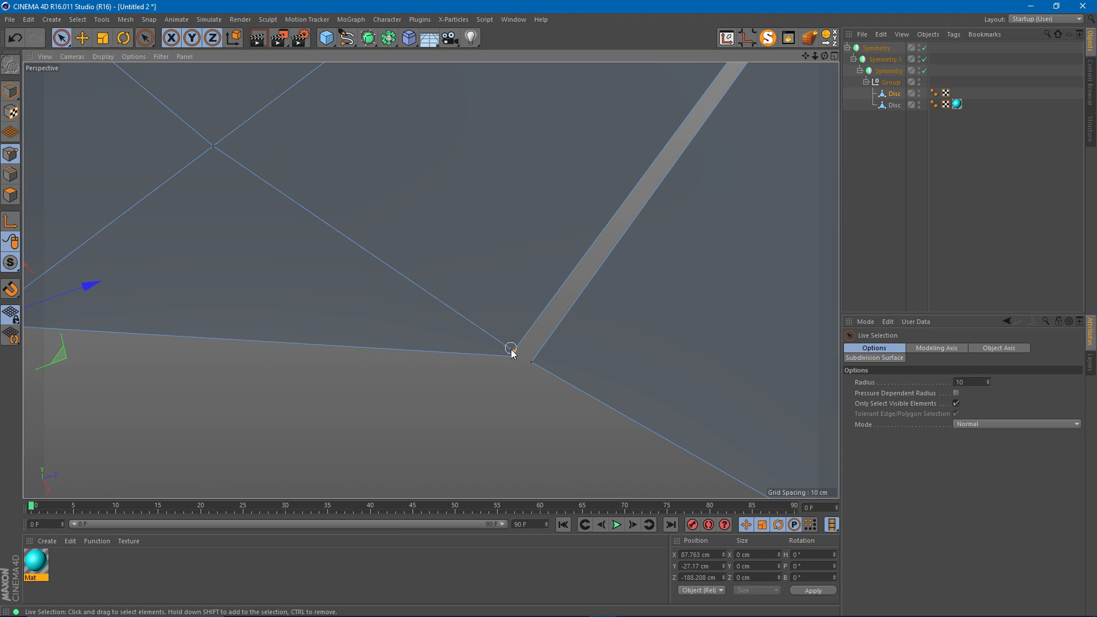
{"action": "key", "text": "m"}
{"action": "key", "text": "q"}
{"action": "left_click", "coordinate": [513, 351]}
{"action": "right_click_drag", "start_coordinate": [394, 314], "coordinate": [289, 286], "text": "alt"}
{"action": "key", "text": "e"}
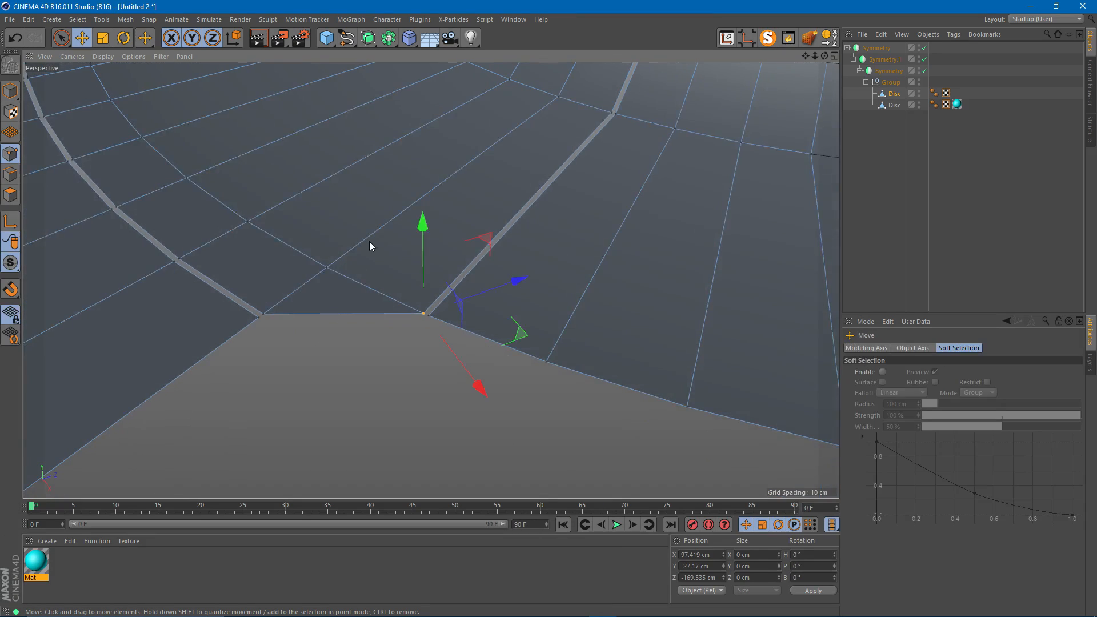
- Convert the Disc's radial edge chain along the mirror line, from the central hole to the outer rim, with Edge to Spline
{"action": "right_click_drag", "start_coordinate": [372, 246], "coordinate": [338, 255], "text": "alt"}
{"action": "middle_click_drag", "start_coordinate": [337, 255], "coordinate": [420, 329], "text": "alt"}
{"action": "mouse_move", "coordinate": [420, 329]}
{"action": "right_mouse_down", "text": "alt"}
{"action": "mouse_move", "coordinate": [374, 341]}
{"action": "mouse_move", "coordinate": [375, 305]}
{"action": "right_mouse_up", "text": "alt"}
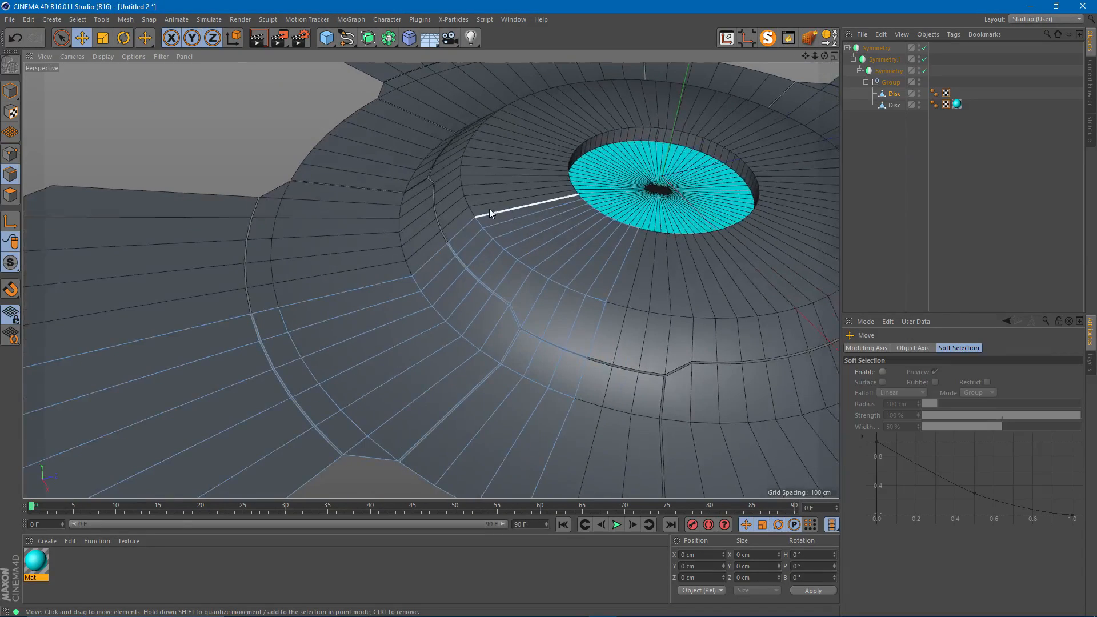
{"action": "left_click", "coordinate": [491, 211]}
{"action": "left_click", "coordinate": [419, 273], "text": "shift"}
{"action": "left_click", "coordinate": [343, 292], "text": "shift"}
{"action": "left_click", "coordinate": [265, 311], "text": "shift"}
{"action": "left_click", "coordinate": [224, 319], "text": "shift"}
{"action": "middle_click_drag", "start_coordinate": [201, 327], "coordinate": [468, 246], "text": "alt"}
{"action": "left_click_drag", "start_coordinate": [467, 246], "coordinate": [318, 286], "text": "alt"}
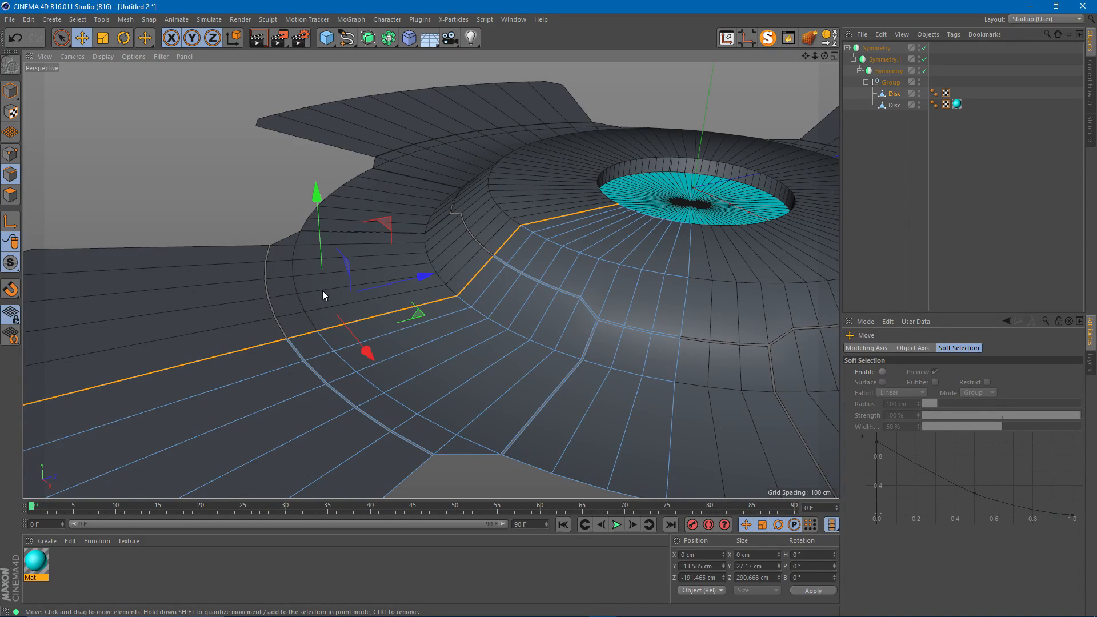
{"action": "left_click_drag", "start_coordinate": [299, 308], "coordinate": [314, 314], "text": "alt"}
{"action": "middle_click_drag", "start_coordinate": [314, 313], "coordinate": [349, 285], "text": "alt"}
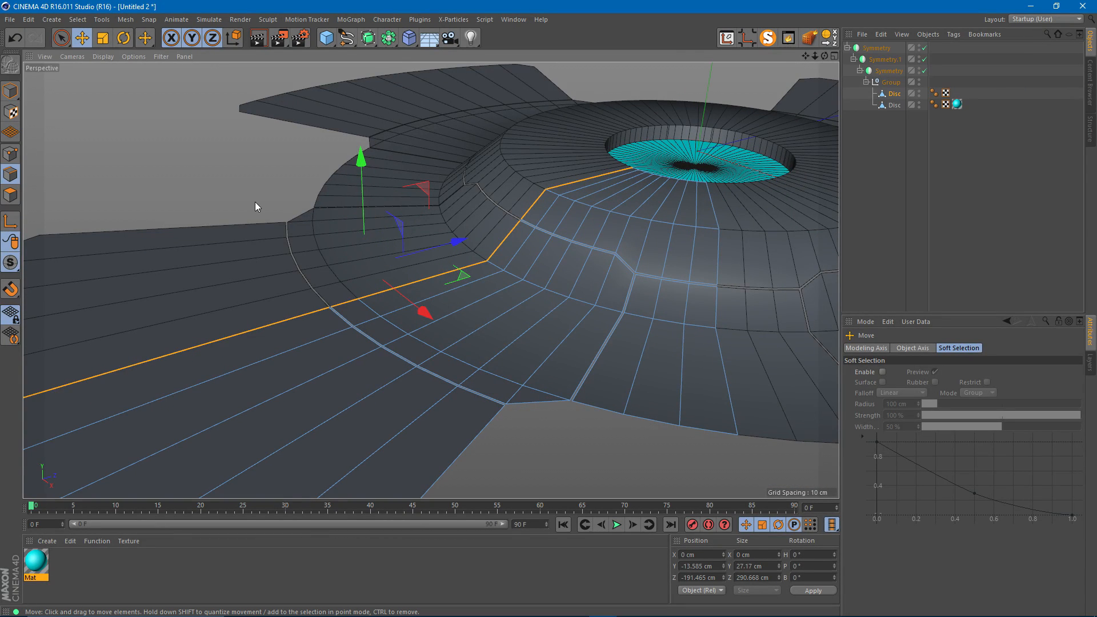
{"action": "key", "text": "shift+c"}
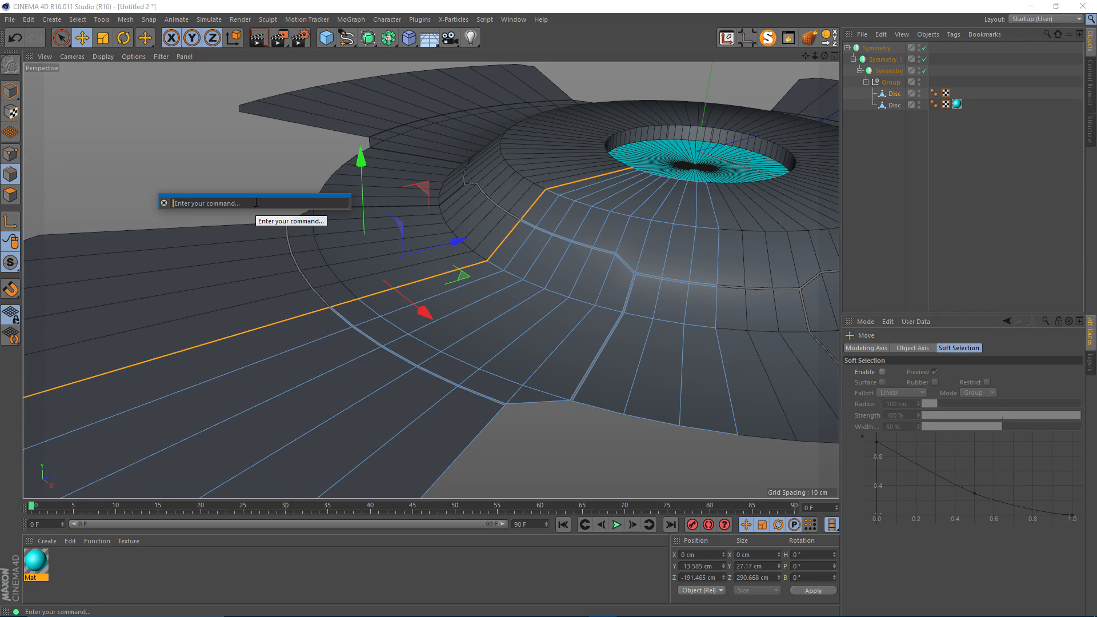
{"action": "type", "text": "edge to spl"}
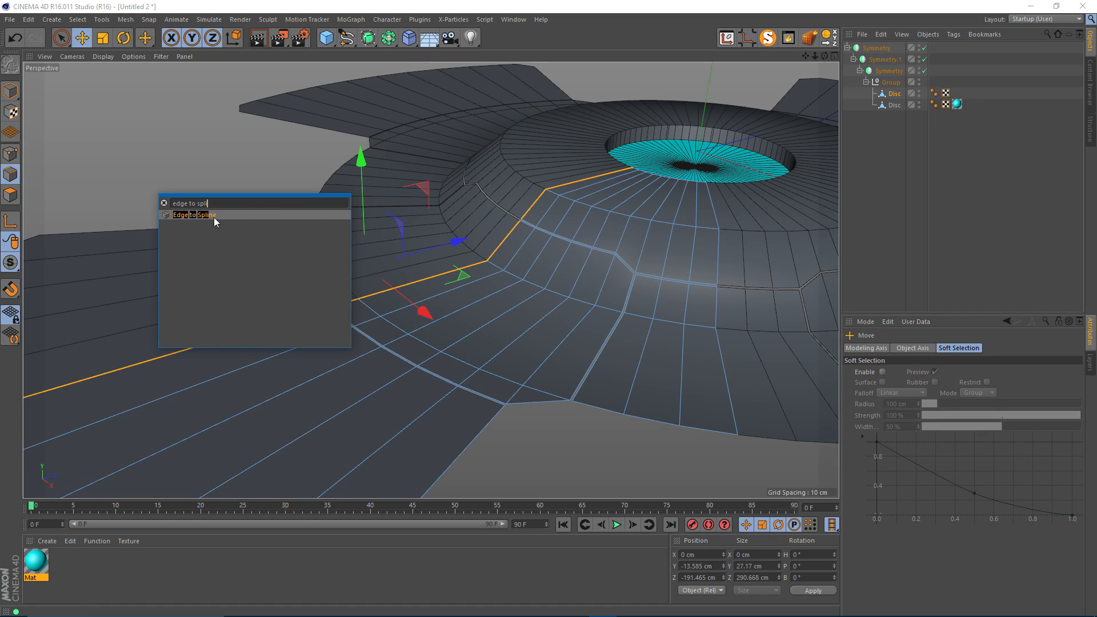
{"action": "left_click", "coordinate": [200, 216]}
- Weld the extracted spline's close pair of points near the outer arc's gap
{"action": "scroll", "coordinate": [480, 228], "scroll_direction": "down", "scroll_amount": 3}
{"action": "scroll", "coordinate": [289, 219], "scroll_direction": "down", "scroll_amount": 2}
{"action": "left_click_drag", "start_coordinate": [290, 220], "coordinate": [279, 251], "text": "alt"}
{"action": "scroll", "coordinate": [310, 232], "scroll_direction": "up", "scroll_amount": 3}
{"action": "middle_click_drag", "start_coordinate": [245, 269], "coordinate": [365, 238], "text": "alt"}
{"action": "right_click_drag", "start_coordinate": [343, 247], "coordinate": [450, 229], "text": "alt"}
{"action": "left_click_drag", "start_coordinate": [305, 305], "coordinate": [304, 300], "text": "alt"}
{"action": "key", "text": "9"}
{"action": "left_click_drag", "start_coordinate": [186, 378], "coordinate": [209, 370]}
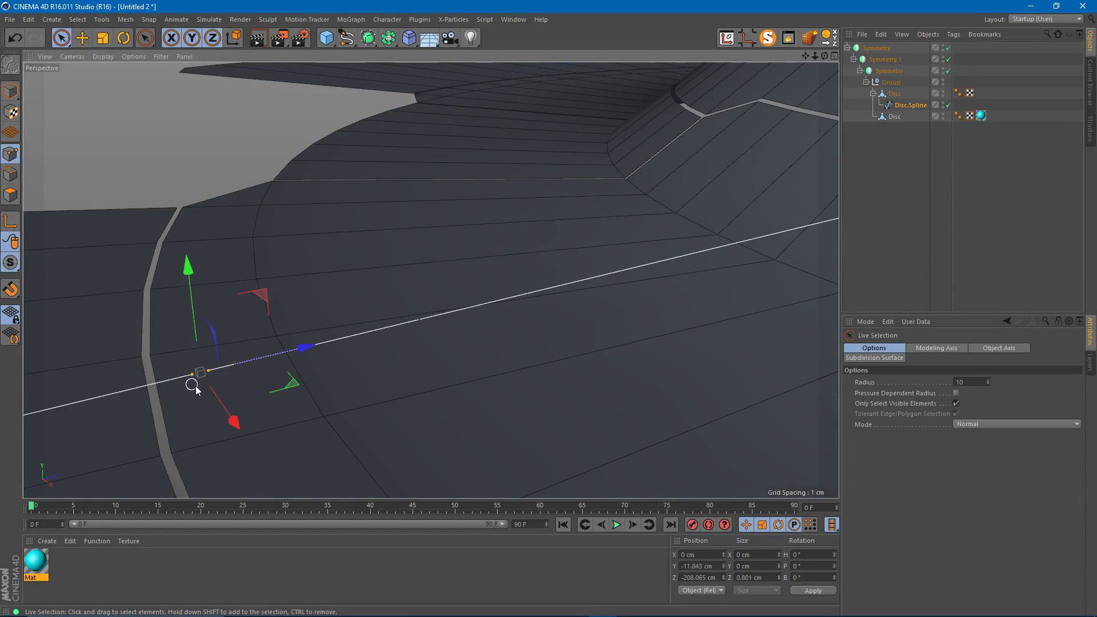
{"action": "key", "text": "m"}
{"action": "key", "text": "q"}
{"action": "left_click", "coordinate": [200, 381]}
- Weld the extracted spline's close pair of points on the sloped ring
{"action": "key", "text": "e"}
{"action": "scroll", "coordinate": [624, 249], "scroll_direction": "down", "scroll_amount": 2}
{"action": "left_click_drag", "start_coordinate": [624, 254], "coordinate": [431, 272], "text": "alt"}
{"action": "key", "text": "9"}
{"action": "key", "text": "m"}
{"action": "key", "text": "q"}
{"action": "left_click", "coordinate": [502, 279]}
- Lower the extracted spline along Y to -15.543 cm in Model mode
{"action": "middle_click_drag", "start_coordinate": [503, 197], "coordinate": [392, 221], "text": "alt"}
{"action": "left_click_drag", "start_coordinate": [392, 221], "coordinate": [460, 262], "text": "alt"}
{"action": "key", "text": "9"}
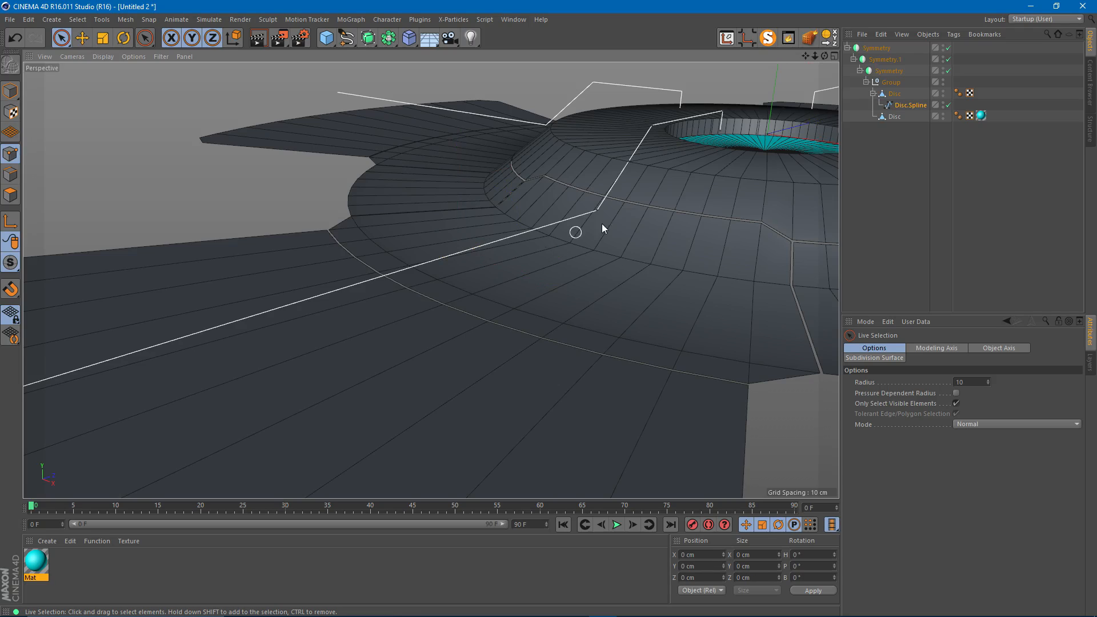
{"action": "left_click_drag", "start_coordinate": [633, 168], "coordinate": [559, 227], "text": "alt"}
{"action": "key", "text": "e"}
{"action": "scroll", "coordinate": [507, 210], "scroll_direction": "down", "scroll_amount": 3}
{"action": "key", "text": "Return"}
{"action": "left_click_drag", "start_coordinate": [605, 107], "coordinate": [607, 133]}
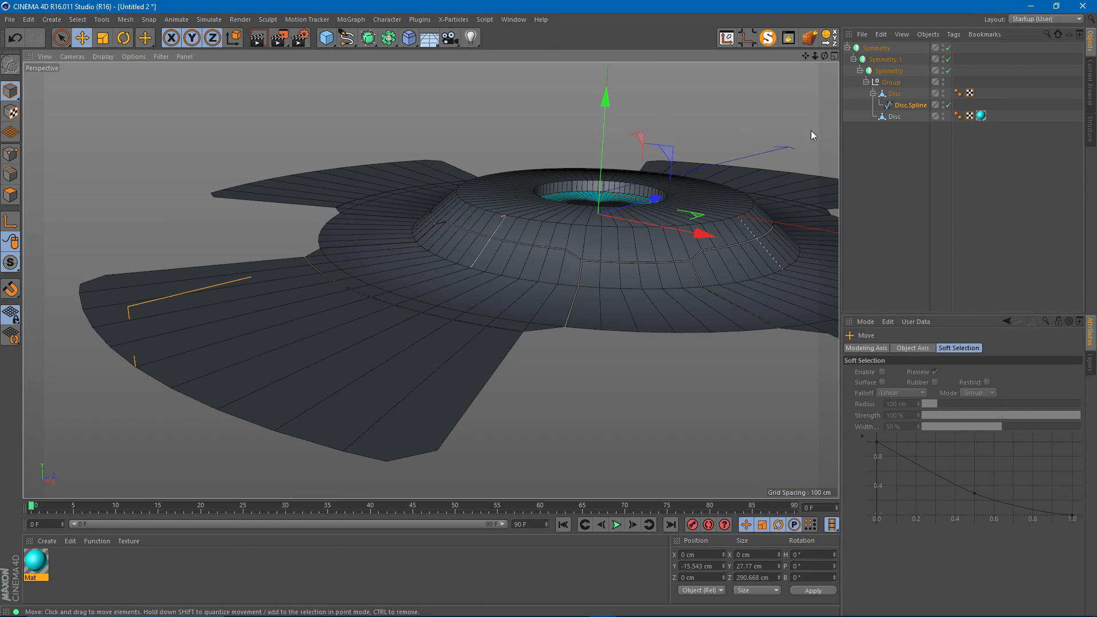
- Bevel the main Disc's radial edge chain along the mirror line with a 2.35 cm offset
{"action": "left_click", "coordinate": [896, 94]}
{"action": "left_click_drag", "start_coordinate": [517, 235], "coordinate": [482, 299], "text": "alt"}
{"action": "key", "text": "Return"}
{"action": "middle_click_drag", "start_coordinate": [482, 269], "coordinate": [441, 308], "text": "alt"}
{"action": "right_click_drag", "start_coordinate": [441, 257], "coordinate": [571, 246], "text": "alt"}
{"action": "middle_click_drag", "start_coordinate": [432, 280], "coordinate": [547, 189], "text": "alt"}
{"action": "middle_click_drag", "start_coordinate": [222, 387], "coordinate": [476, 272], "text": "alt"}
{"action": "left_click_drag", "start_coordinate": [512, 275], "coordinate": [585, 253], "text": "alt"}
{"action": "middle_click_drag", "start_coordinate": [546, 194], "coordinate": [499, 297], "text": "alt"}
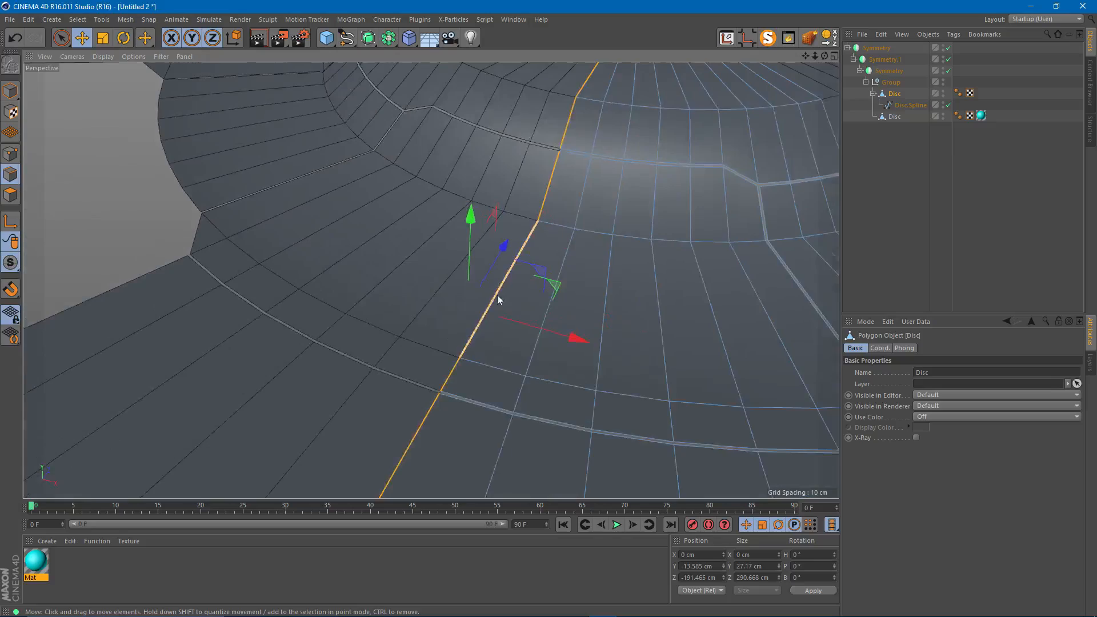
{"action": "left_click_drag", "start_coordinate": [499, 296], "coordinate": [540, 196], "text": "alt"}
{"action": "middle_click_drag", "start_coordinate": [523, 152], "coordinate": [498, 219], "text": "alt"}
{"action": "right_click_drag", "start_coordinate": [496, 119], "coordinate": [513, 113], "text": "alt"}
{"action": "middle_click_drag", "start_coordinate": [471, 448], "coordinate": [420, 325], "text": "alt"}
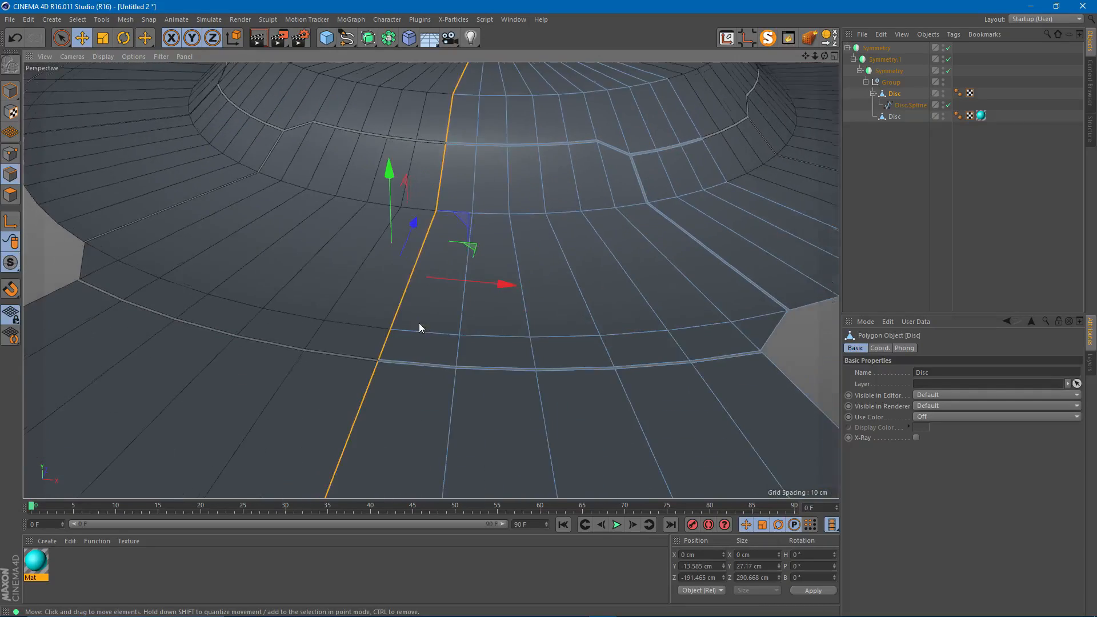
{"action": "right_click_drag", "start_coordinate": [381, 308], "coordinate": [418, 294], "text": "alt"}
{"action": "middle_click_drag", "start_coordinate": [418, 294], "coordinate": [489, 251], "text": "alt"}
{"action": "right_click_drag", "start_coordinate": [463, 272], "coordinate": [502, 258], "text": "alt"}
{"action": "middle_click_drag", "start_coordinate": [503, 259], "coordinate": [495, 253], "text": "alt"}
{"action": "key", "text": "m"}
{"action": "key", "text": "s"}
{"action": "left_click_drag", "start_coordinate": [508, 259], "coordinate": [631, 258]}
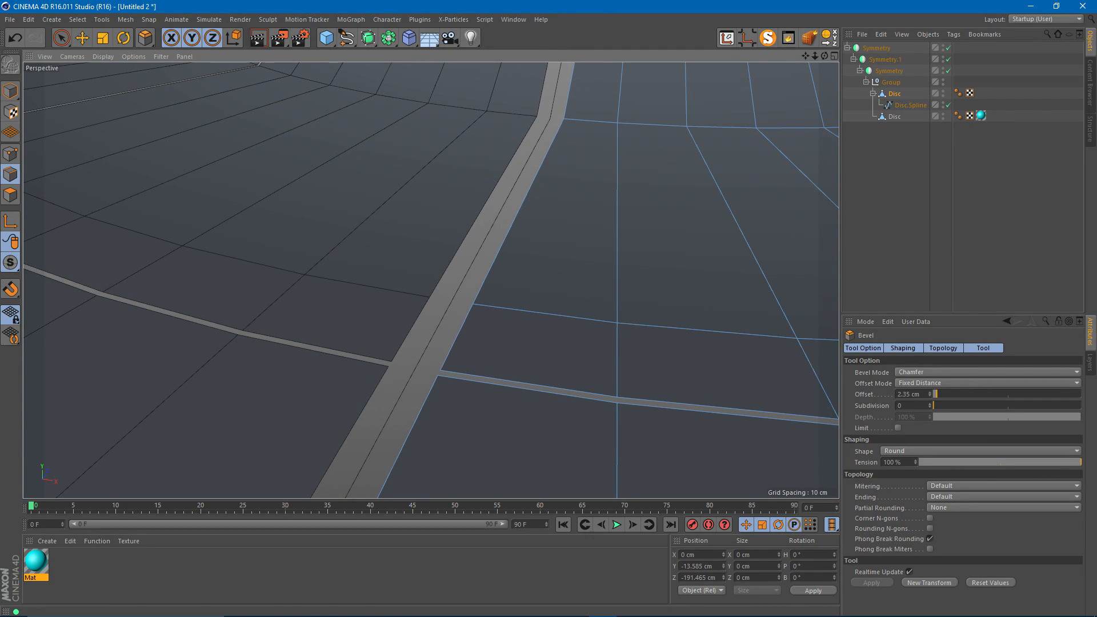
{"action": "key", "text": "e"}
- Fill-select the main Disc's outermost wing panel polygons in Polygon mode
{"action": "scroll", "coordinate": [505, 255], "scroll_direction": "down", "scroll_amount": 5}
{"action": "left_click_drag", "start_coordinate": [505, 255], "coordinate": [401, 287], "text": "alt"}
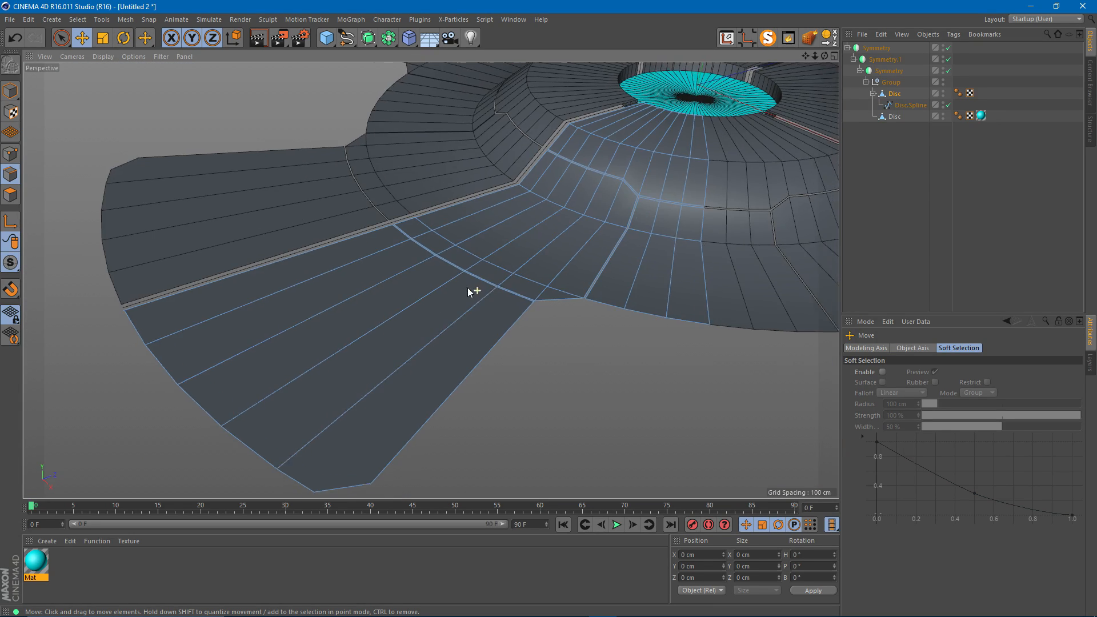
{"action": "middle_click_drag", "start_coordinate": [473, 289], "coordinate": [441, 294], "text": "alt"}
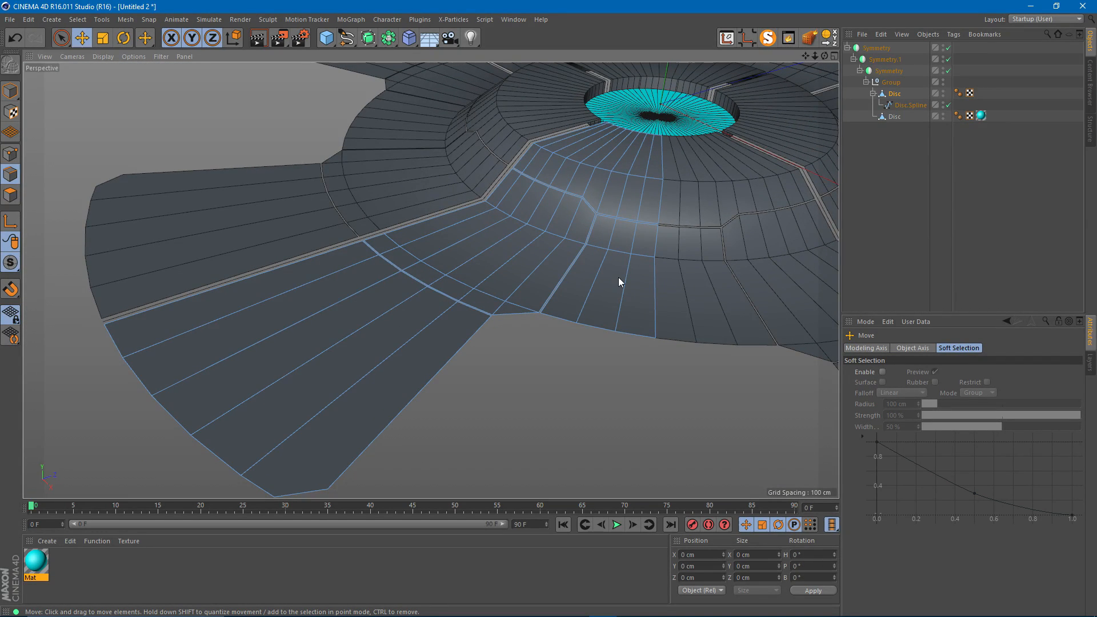
{"action": "key", "text": "9"}
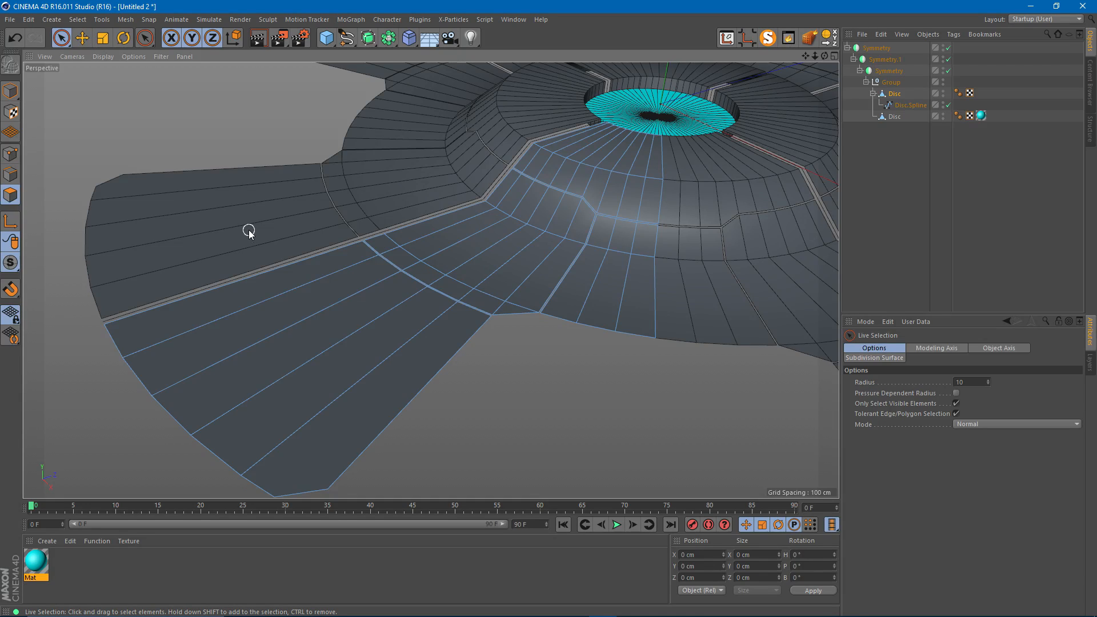
{"action": "key", "text": "u"}
{"action": "key", "text": "f"}
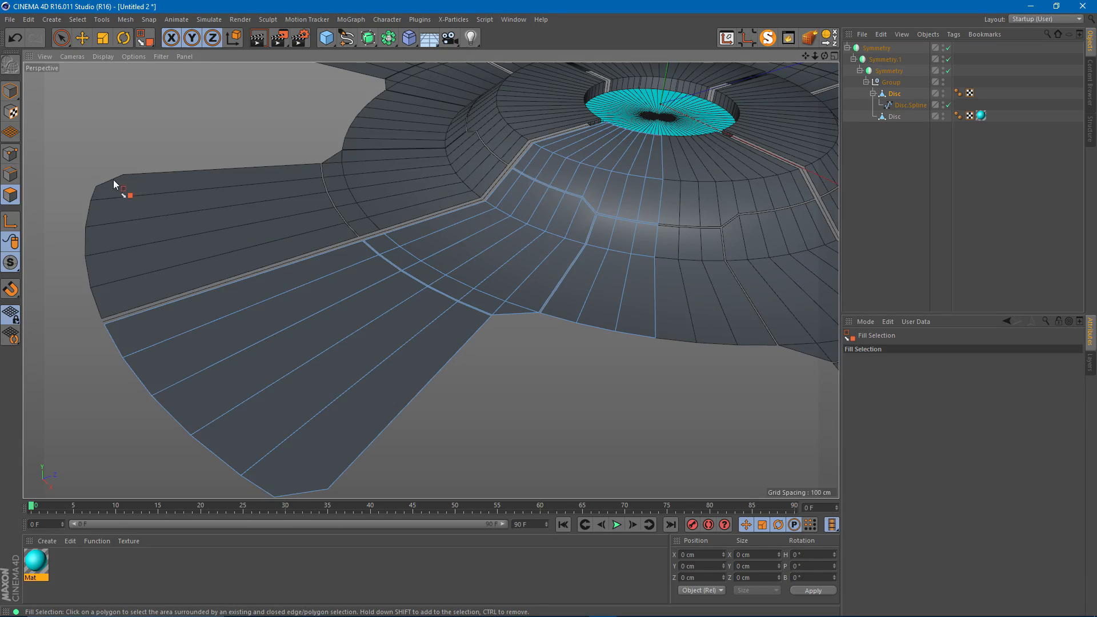
{"action": "left_click", "coordinate": [7, 196]}
{"action": "left_click", "coordinate": [332, 328]}
{"action": "left_click", "coordinate": [454, 253]}
{"action": "left_click", "coordinate": [570, 172]}
{"action": "left_click", "coordinate": [531, 246]}
{"action": "left_click", "coordinate": [594, 175]}
{"action": "left_click", "coordinate": [416, 373]}
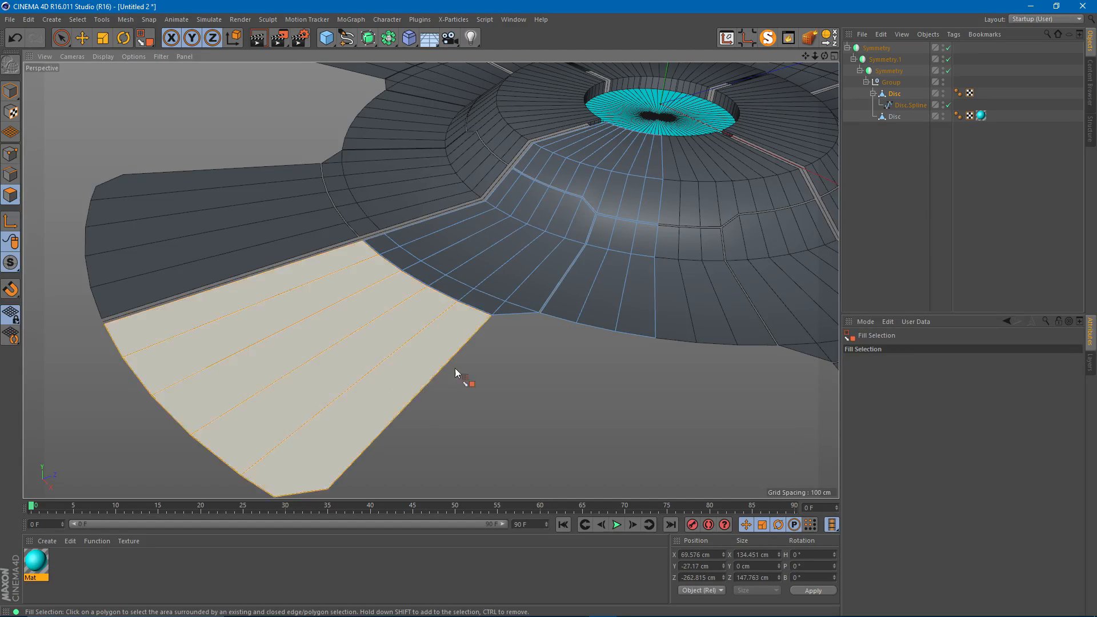
- Try to split the selected outer wing panel into a separate object
{"action": "middle_click_drag", "start_coordinate": [291, 341], "coordinate": [245, 312], "text": "alt"}
{"action": "scroll", "coordinate": [262, 300], "scroll_direction": "down", "scroll_amount": 1}
{"action": "left_click_drag", "start_coordinate": [246, 312], "coordinate": [242, 310], "text": "alt"}
{"action": "key", "text": "u"}
{"action": "key", "text": "p"}
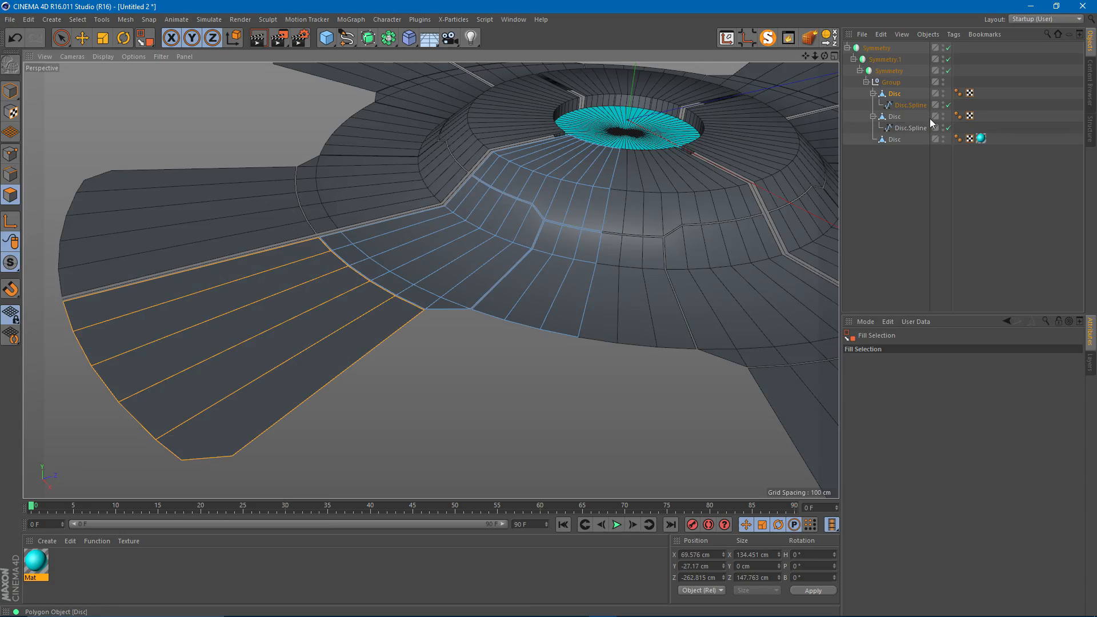
{"action": "key", "text": "ctrl+z"}
- Take Disc.Spline out of the main Disc and place it directly in the Group, then reselect the main Disc
{"action": "left_click", "coordinate": [907, 109]}
{"action": "left_click_drag", "start_coordinate": [902, 91], "coordinate": [903, 92]}
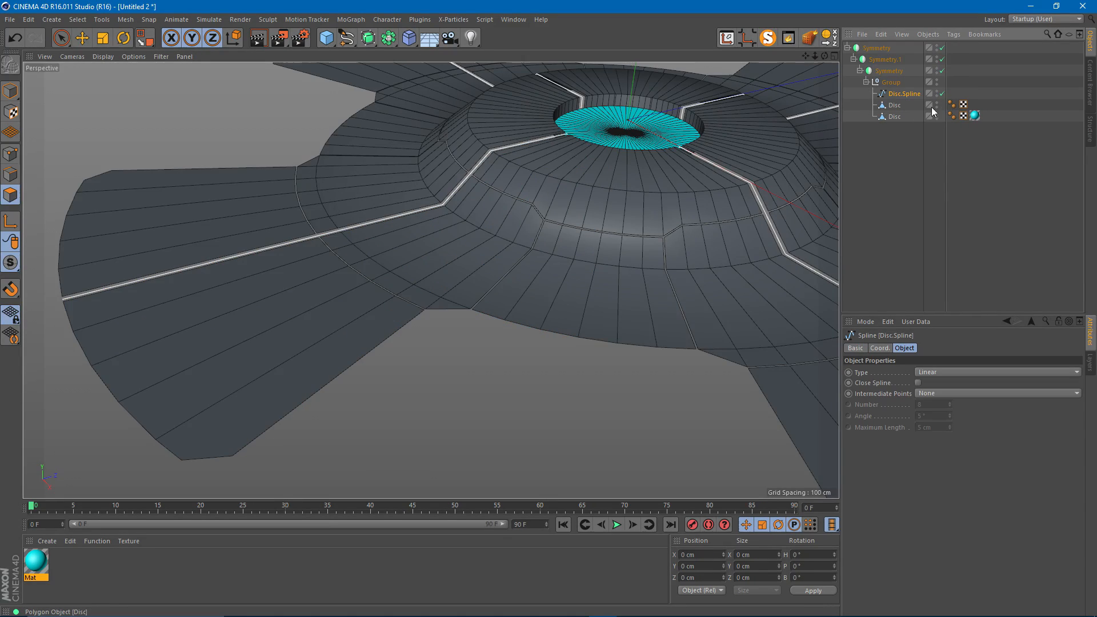
{"action": "left_click", "coordinate": [894, 106]}
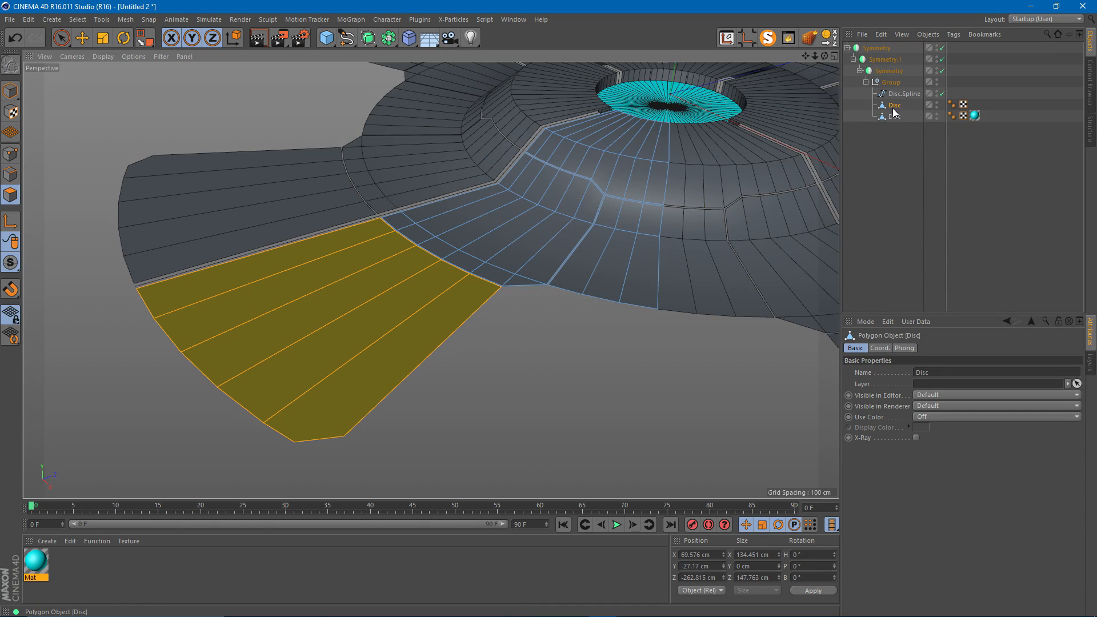
- Split the selected outer wing panel into its own Disc and delete its polygons from the main Disc
{"action": "key", "text": "u"}
{"action": "key", "text": "f"}
{"action": "key", "text": "u"}
{"action": "key", "text": "p"}
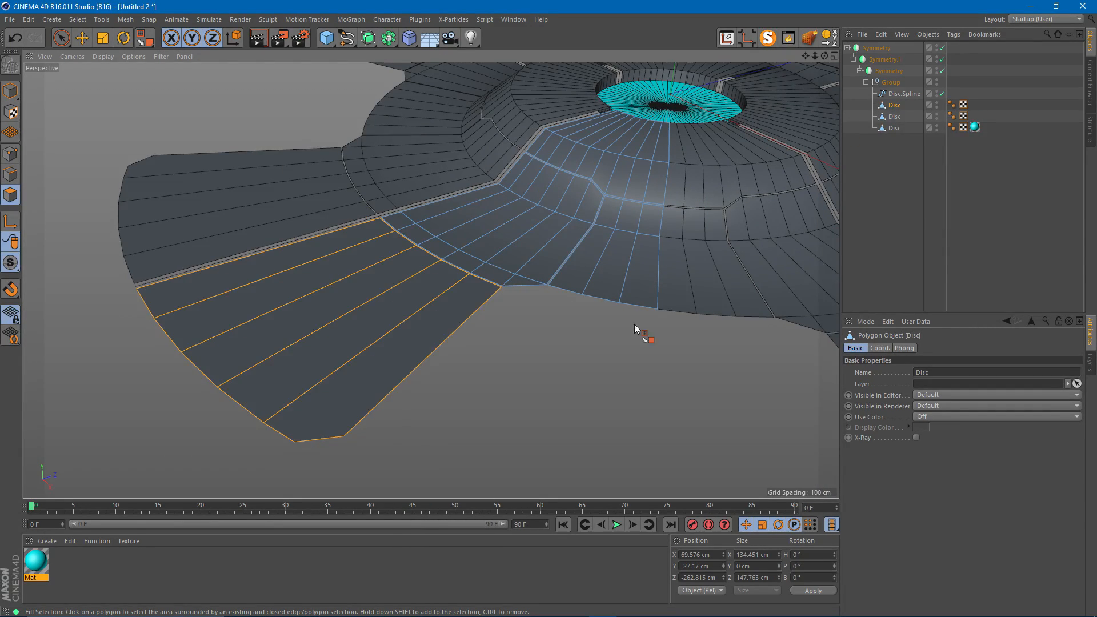
{"action": "left_click", "coordinate": [894, 115]}
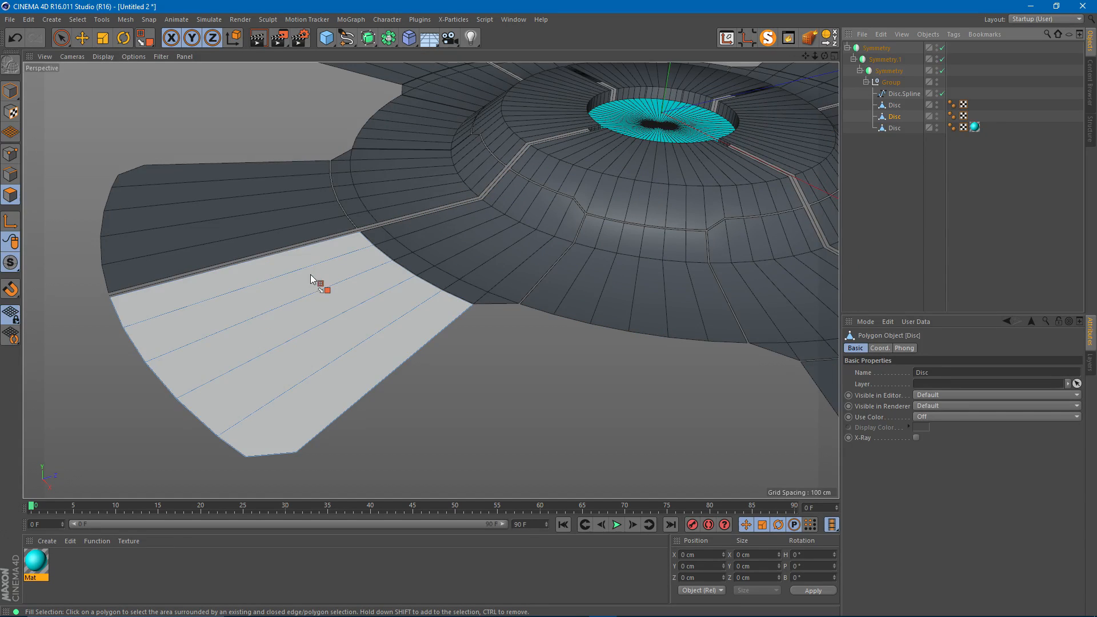
{"action": "left_click", "coordinate": [895, 104]}
{"action": "left_click_drag", "start_coordinate": [317, 279], "coordinate": [406, 270], "text": "alt"}
{"action": "key", "text": "Delete"}
- Split the notched panel inward of the wing into its own Disc and delete its polygons from the main Disc
{"action": "left_click", "coordinate": [346, 291]}
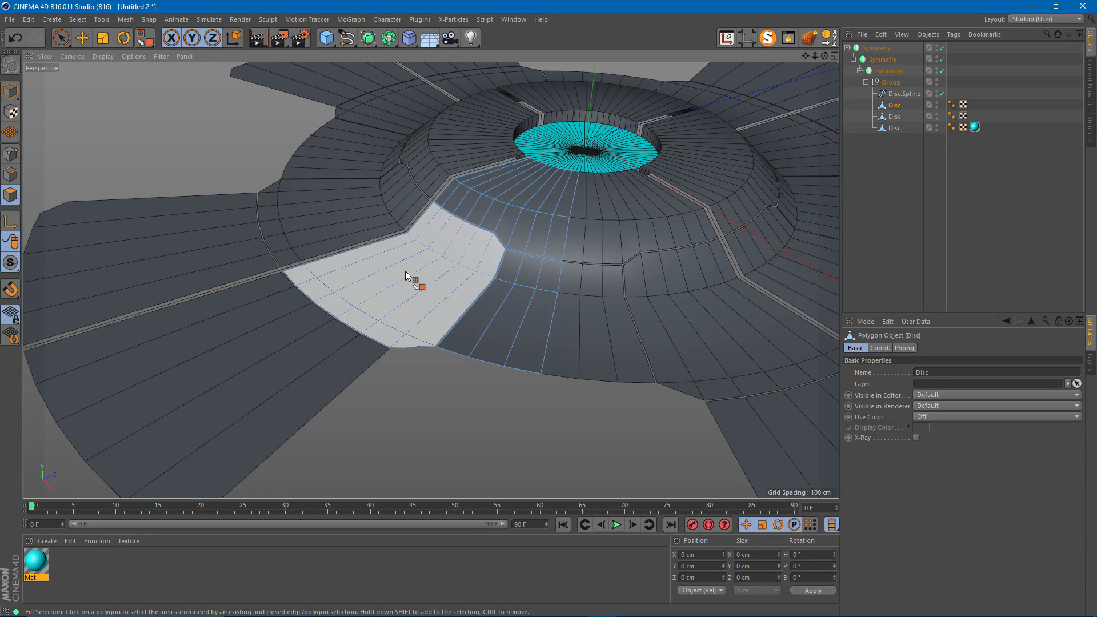
{"action": "left_click", "coordinate": [405, 276]}
{"action": "key", "text": "u"}
{"action": "key", "text": "p"}
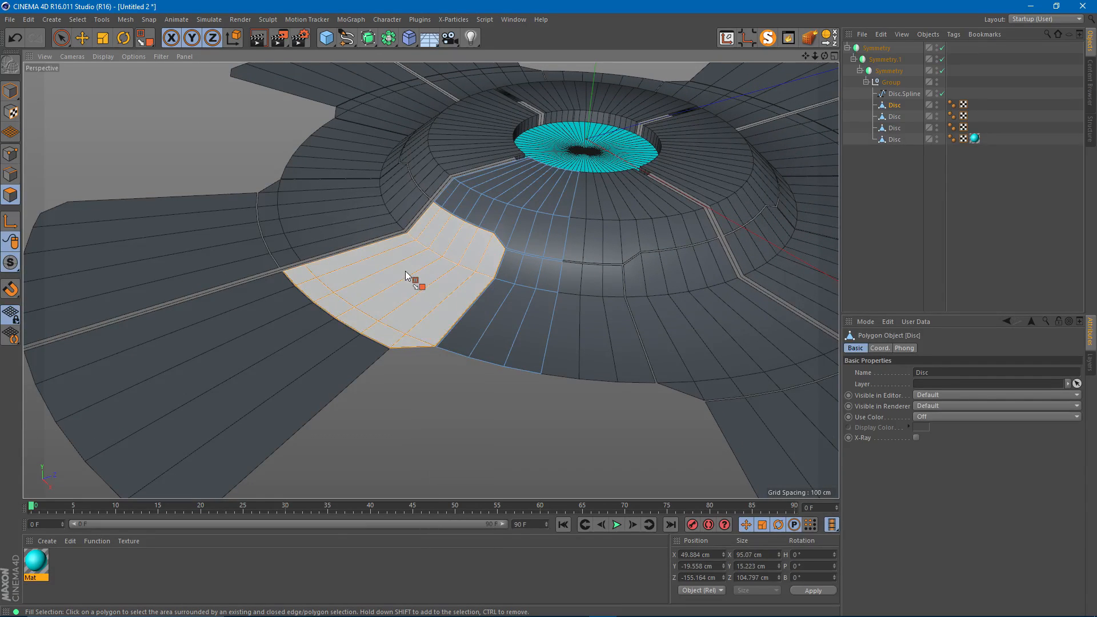
{"action": "key", "text": "Delete"}
- Split the panel between the notch and the mirror line into its own Disc and delete it from the main Disc
{"action": "left_click", "coordinate": [530, 299]}
{"action": "key", "text": "u"}
{"action": "key", "text": "p"}
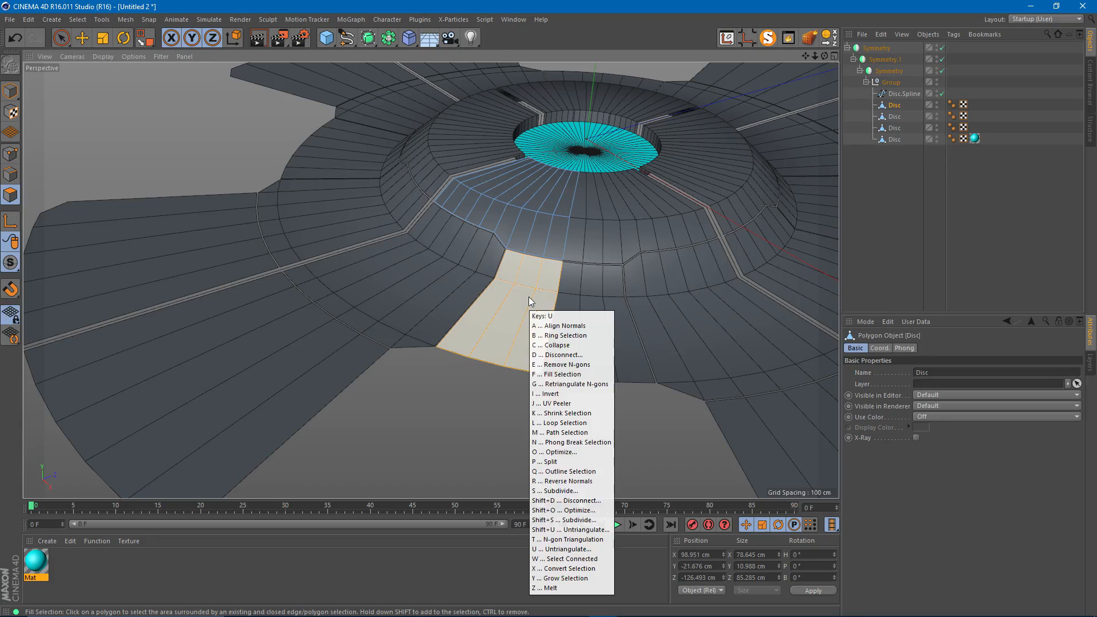
{"action": "key", "text": "Delete"}
- Select everything on the remaining main Disc and optimize its mesh
{"action": "left_click_drag", "start_coordinate": [537, 230], "coordinate": [556, 193], "text": "alt"}
{"action": "key", "text": "Return"}
{"action": "key", "text": "ctrl+a"}
{"action": "right_click", "coordinate": [420, 136]}
{"action": "left_click", "coordinate": [451, 421]}
{"action": "middle_click_drag", "start_coordinate": [588, 259], "coordinate": [470, 201], "text": "alt"}
{"action": "left_click_drag", "start_coordinate": [478, 239], "coordinate": [488, 240], "text": "alt"}
{"action": "key", "text": "Return"}
- Outline-select the boundary edges of the separated outer wing panel in Edge mode
{"action": "left_click", "coordinate": [896, 117]}
{"action": "left_click", "coordinate": [895, 128]}
{"action": "middle_click_drag", "start_coordinate": [469, 212], "coordinate": [613, 207], "text": "alt"}
{"action": "left_click_drag", "start_coordinate": [479, 264], "coordinate": [489, 266], "text": "alt"}
{"action": "key", "text": "e"}
{"action": "middle_click_drag", "start_coordinate": [669, 180], "coordinate": [578, 198], "text": "alt"}
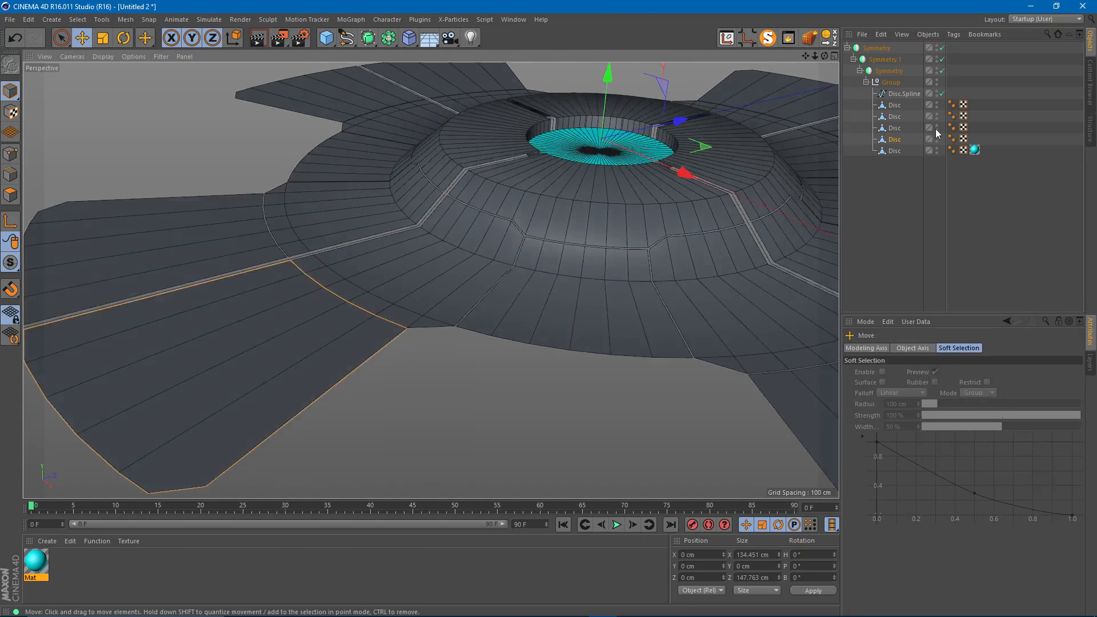
{"action": "left_click_drag", "start_coordinate": [450, 261], "coordinate": [406, 251], "text": "alt"}
{"action": "left_click", "coordinate": [898, 138]}
{"action": "key", "text": "Return"}
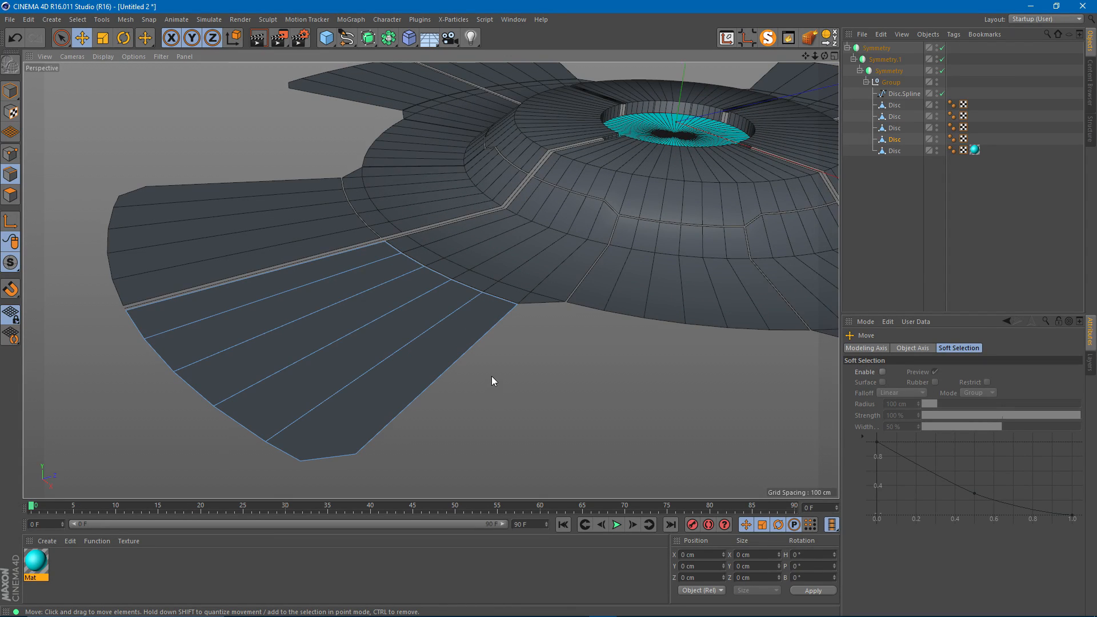
{"action": "key", "text": "u"}
{"action": "key", "text": "q"}
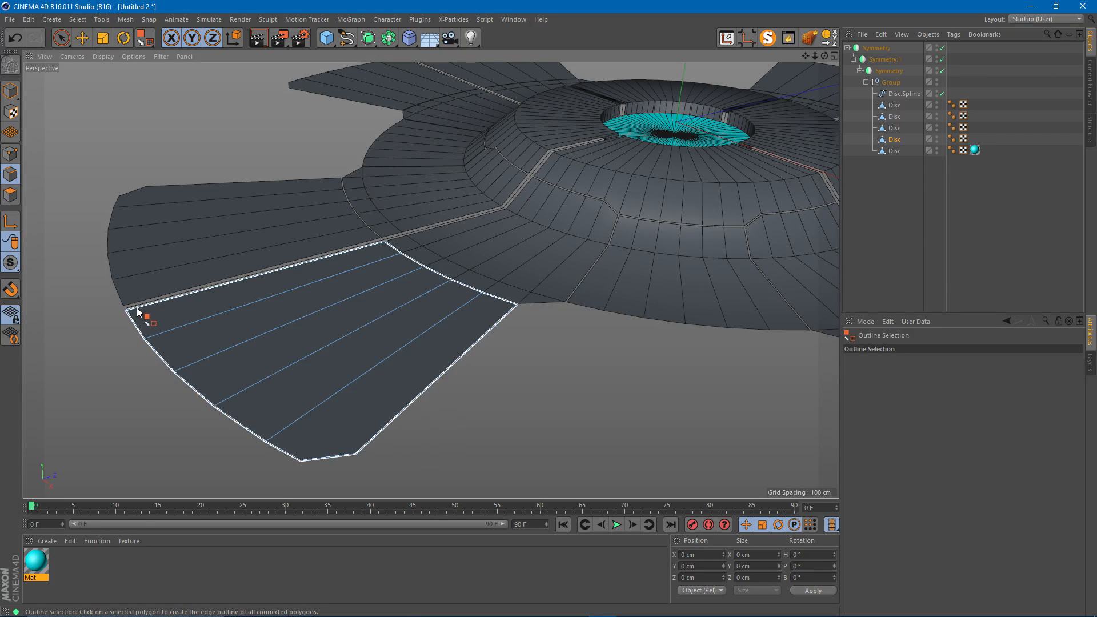
{"action": "left_click", "coordinate": [429, 381]}
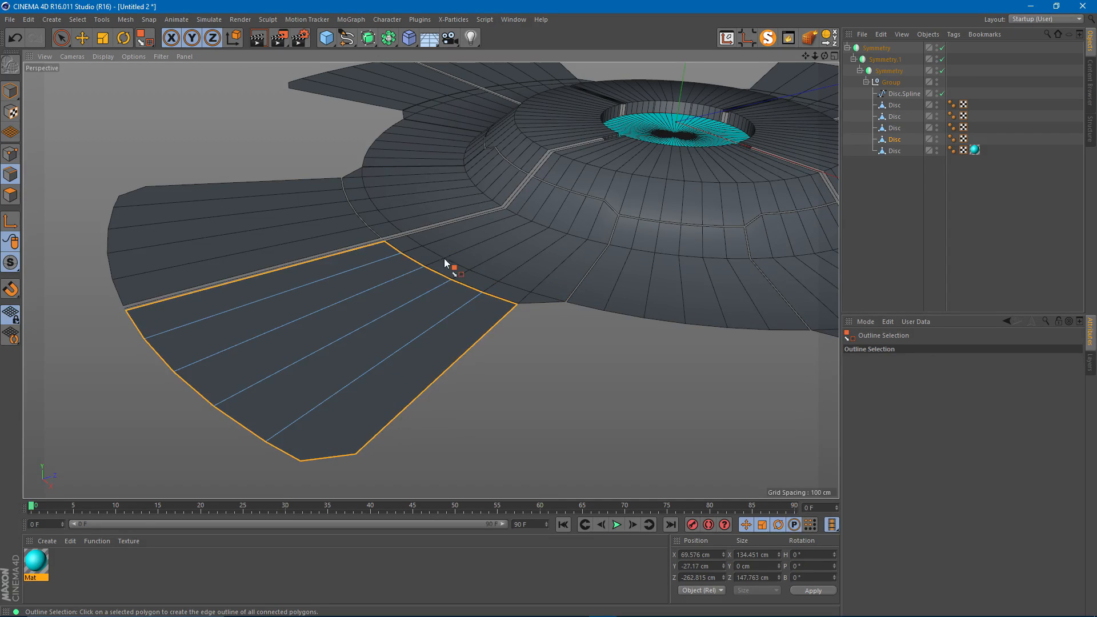
- Extrude the wing panel's outline edges straight down to Y -111.141 cm
{"action": "key", "text": "e"}
{"action": "left_click_drag", "start_coordinate": [359, 309], "coordinate": [384, 225], "text": "alt"}
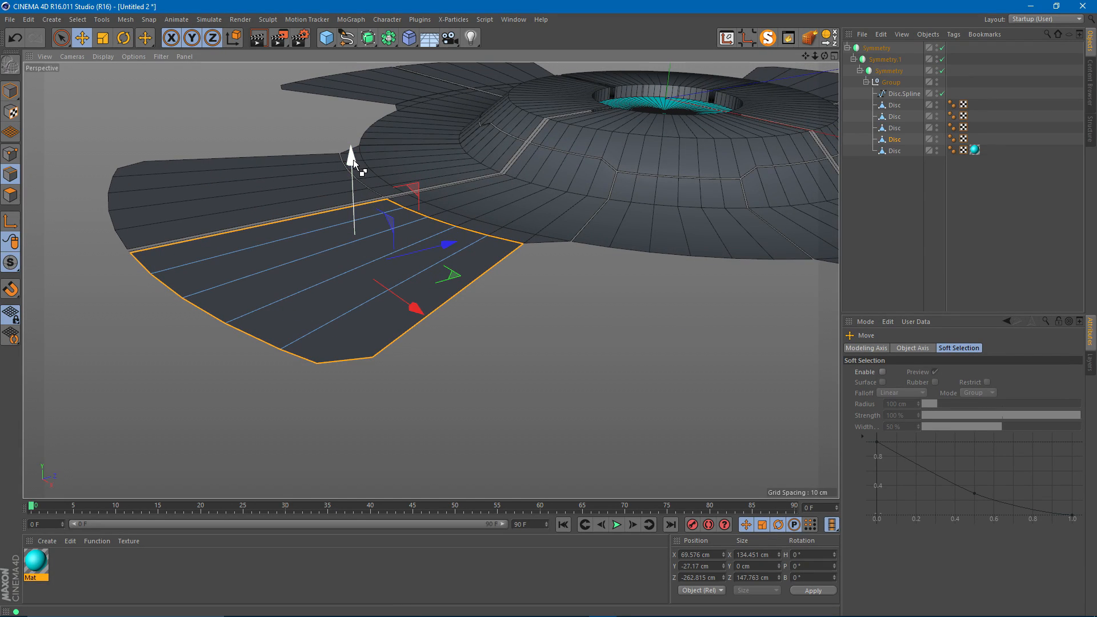
{"action": "left_click_drag", "start_coordinate": [353, 160], "coordinate": [372, 336], "text": "ctrl"}
{"action": "middle_click_drag", "start_coordinate": [510, 229], "coordinate": [439, 278], "text": "alt"}
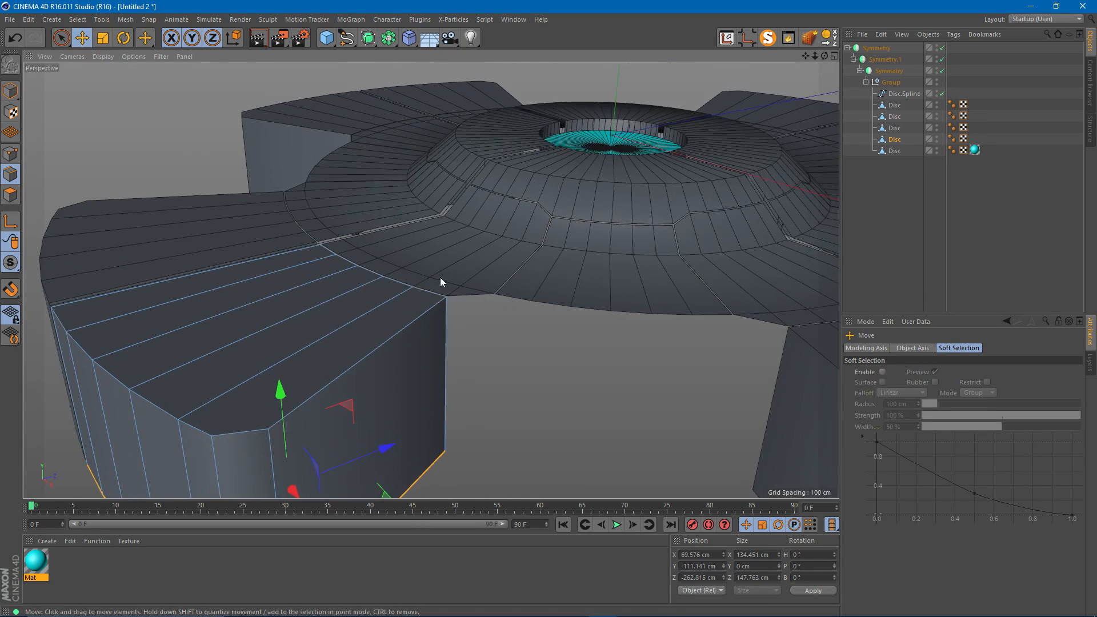
{"action": "left_click_drag", "start_coordinate": [439, 282], "coordinate": [474, 255], "text": "alt"}
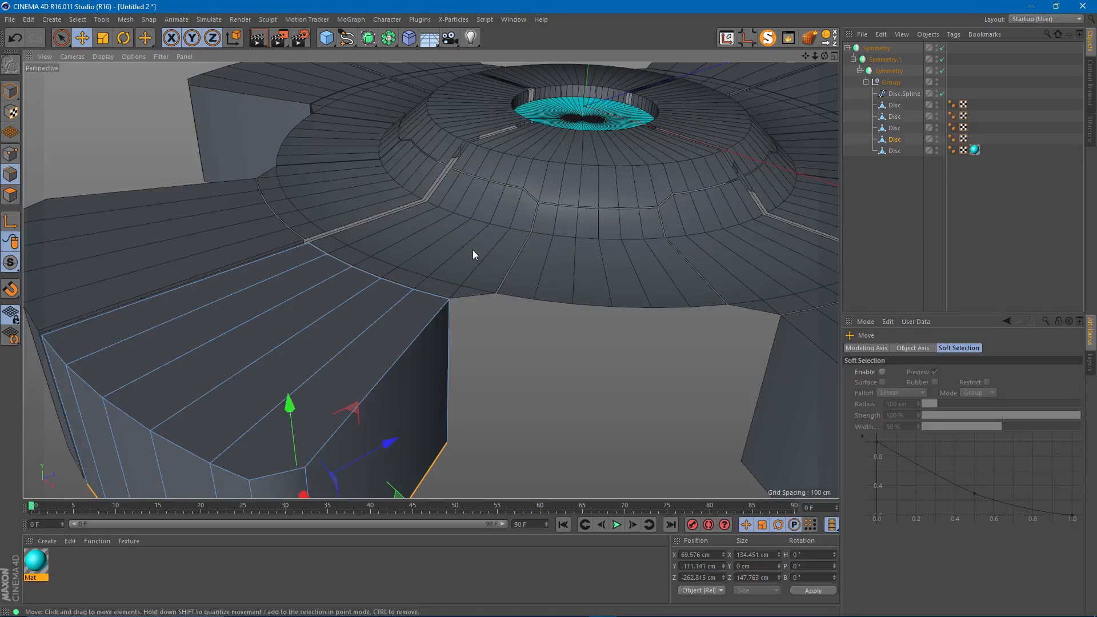
- Bevel the edge loop along the fold of the notched panel Disc with an offset of about 0.4 cm
{"action": "left_click", "coordinate": [889, 129]}
{"action": "middle_click_drag", "start_coordinate": [412, 231], "coordinate": [396, 251], "text": "alt"}
{"action": "scroll", "coordinate": [396, 252], "scroll_direction": "up", "scroll_amount": 3}
{"action": "left_click_drag", "start_coordinate": [395, 251], "coordinate": [331, 272], "text": "alt"}
{"action": "middle_click_drag", "start_coordinate": [331, 272], "coordinate": [444, 311], "text": "alt"}
{"action": "mouse_move", "coordinate": [455, 311]}
{"action": "left_mouse_down", "text": "alt"}
{"action": "mouse_move", "coordinate": [491, 328]}
{"action": "mouse_move", "coordinate": [437, 313]}
{"action": "left_mouse_up", "text": "alt"}
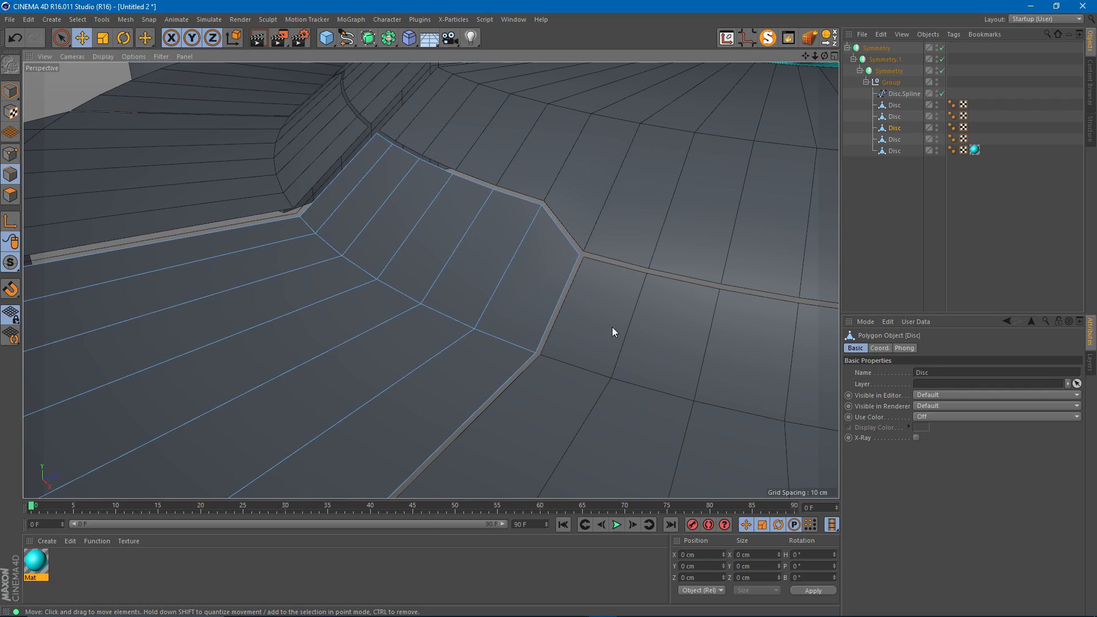
{"action": "double_click", "coordinate": [397, 289]}
{"action": "mouse_move", "coordinate": [397, 289]}
{"action": "left_mouse_down", "text": "alt"}
{"action": "mouse_move", "coordinate": [426, 289]}
{"action": "mouse_move", "coordinate": [381, 300]}
{"action": "left_mouse_up", "text": "alt"}
{"action": "key", "text": "m"}
{"action": "key", "text": "s"}
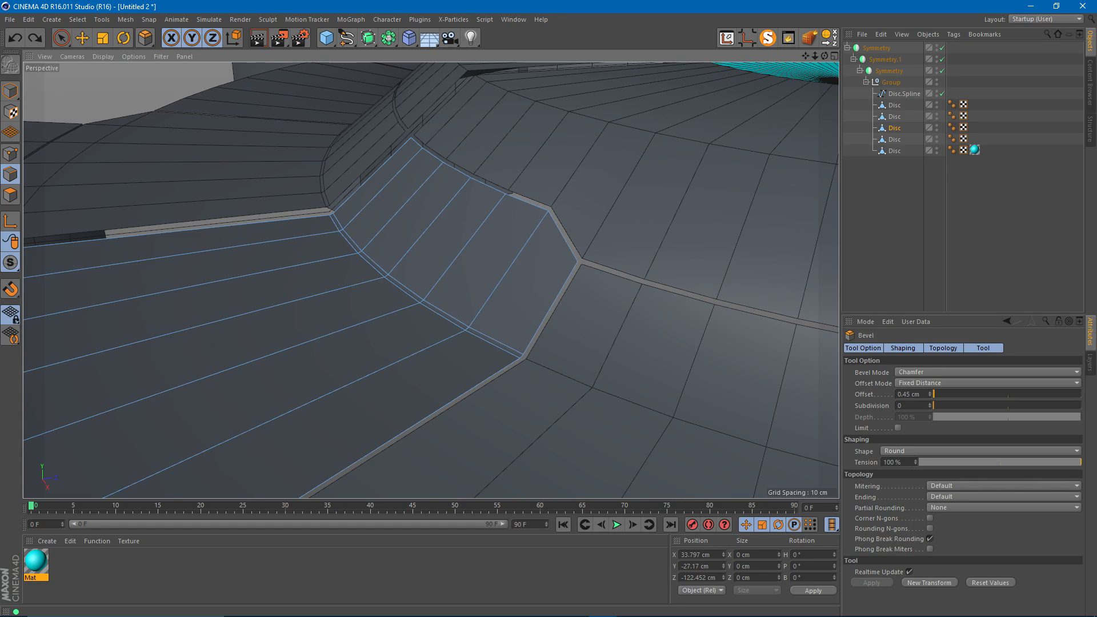
{"action": "middle_click_drag", "start_coordinate": [524, 312], "coordinate": [474, 288], "text": "alt"}
- Bevel the fold edge loop of the panel Disc beside the mirror line with a 0.38 cm offset
{"action": "key", "text": "Return"}
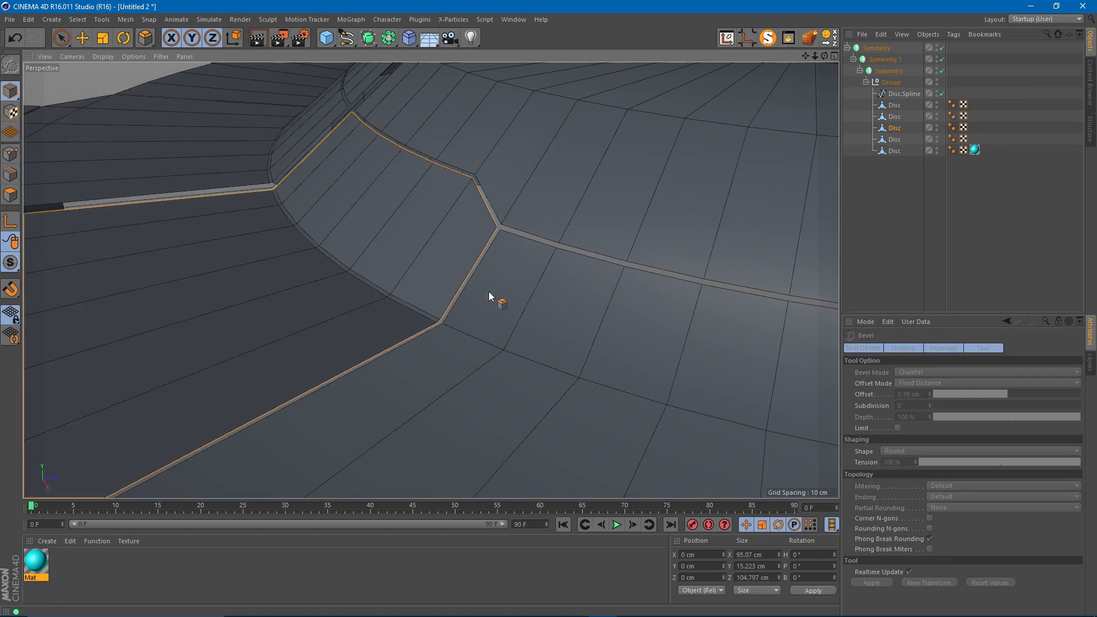
{"action": "left_click", "coordinate": [897, 114]}
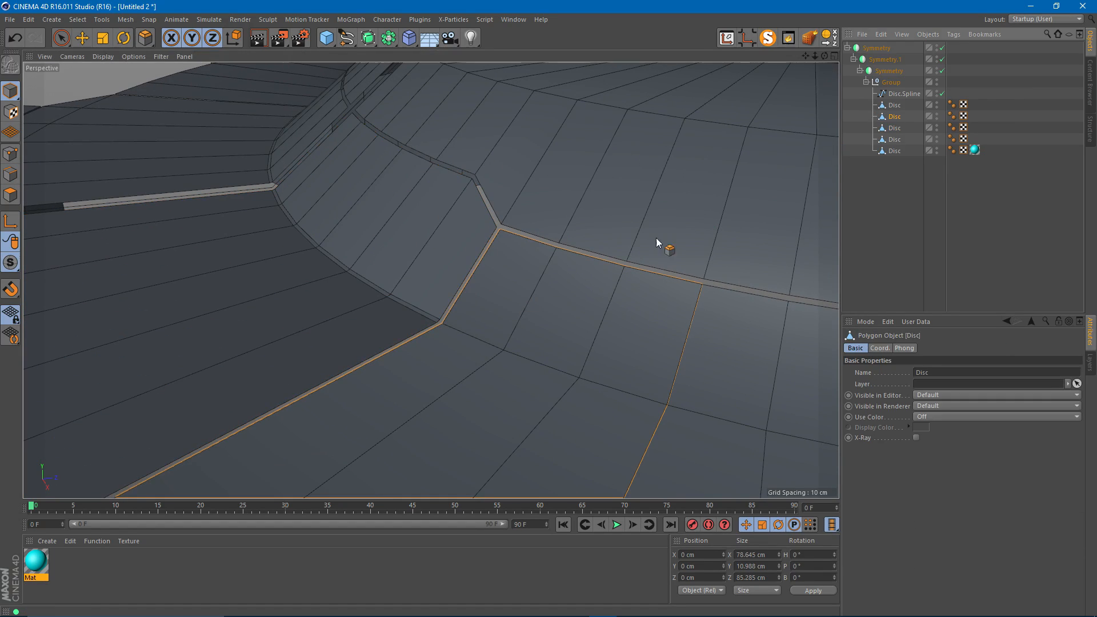
{"action": "scroll", "coordinate": [430, 280], "scroll_direction": "down", "scroll_amount": 2}
{"action": "middle_click_drag", "start_coordinate": [497, 302], "coordinate": [450, 296], "text": "alt"}
{"action": "scroll", "coordinate": [450, 297], "scroll_direction": "up", "scroll_amount": 2}
{"action": "key", "text": "Return"}
{"action": "key", "text": "e"}
{"action": "double_click", "coordinate": [400, 316]}
{"action": "key", "text": "m"}
{"action": "key", "text": "s"}
{"action": "left_click_drag", "start_coordinate": [392, 358], "coordinate": [405, 358]}
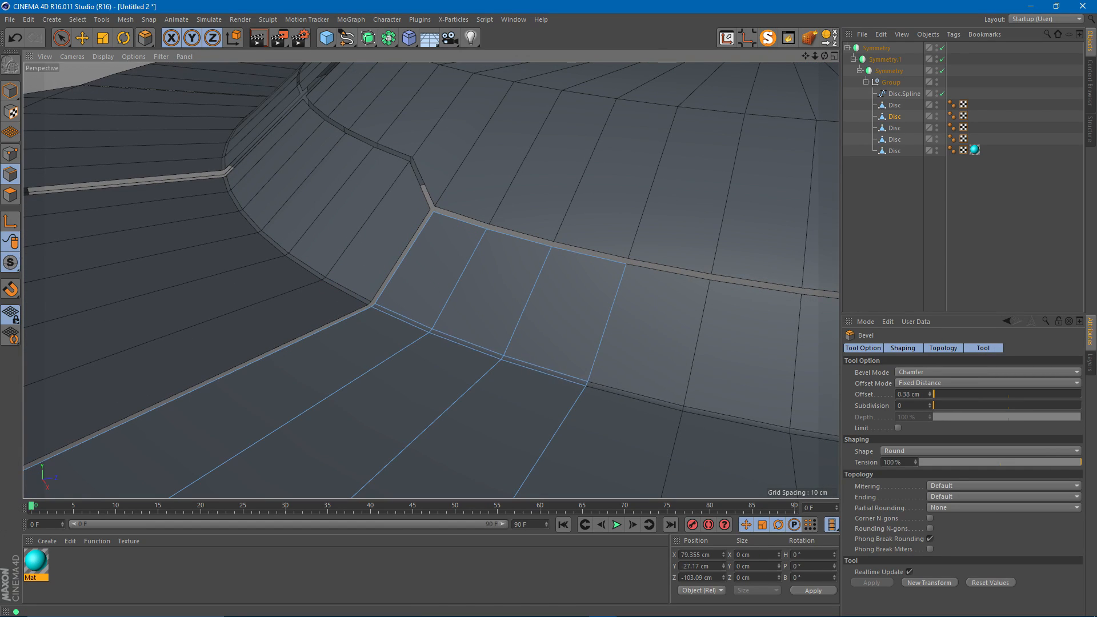
- Loop-select the narrow beveled strip on the mirror-side panel Disc and delete it to open a gap
{"action": "key", "text": "e"}
{"action": "left_click_drag", "start_coordinate": [344, 293], "coordinate": [371, 303], "text": "alt"}
{"action": "key", "text": "Return"}
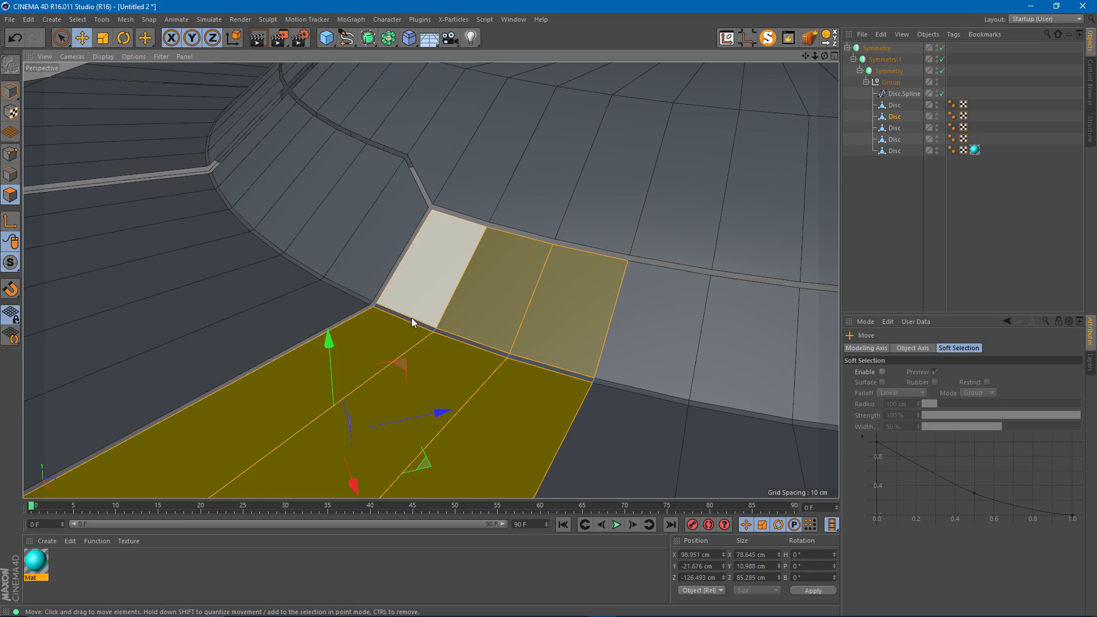
{"action": "key", "text": "u"}
{"action": "key", "text": "l"}
{"action": "key", "text": "Return"}
{"action": "left_click", "coordinate": [437, 330]}
{"action": "key", "text": "Delete"}
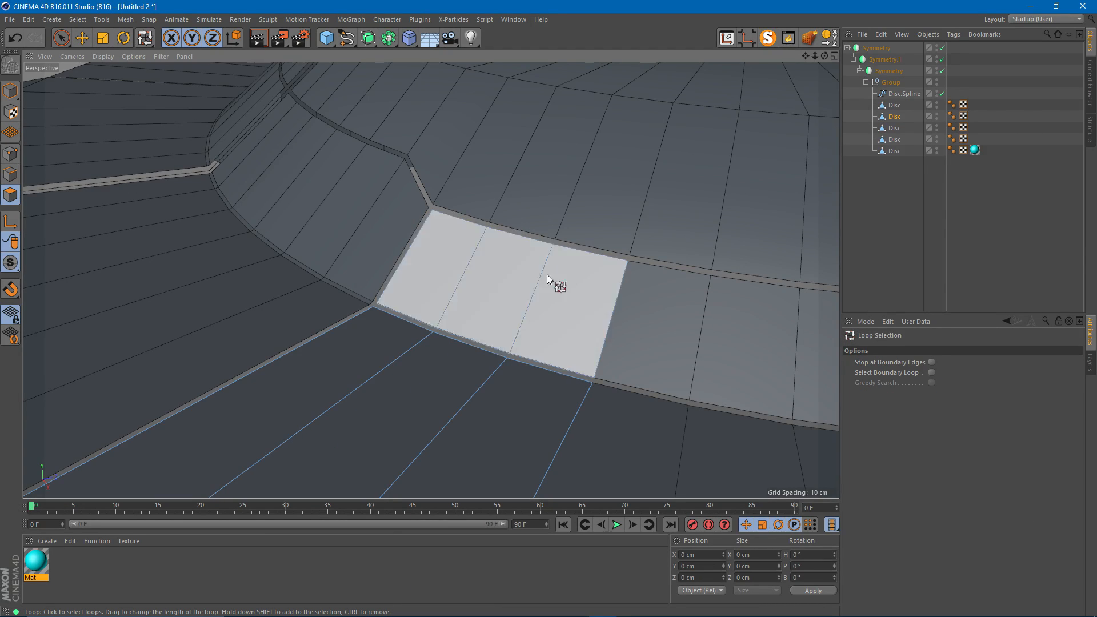
- Delete the narrow beveled strip along the notched panel Disc's fold
{"action": "left_click", "coordinate": [894, 105]}
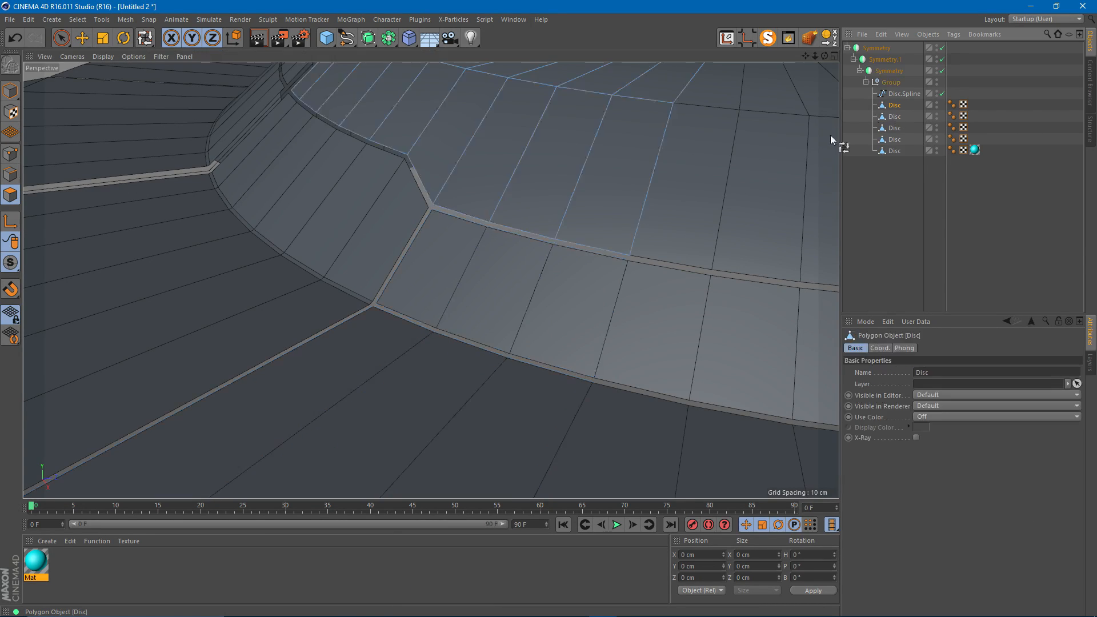
{"action": "left_click", "coordinate": [894, 128]}
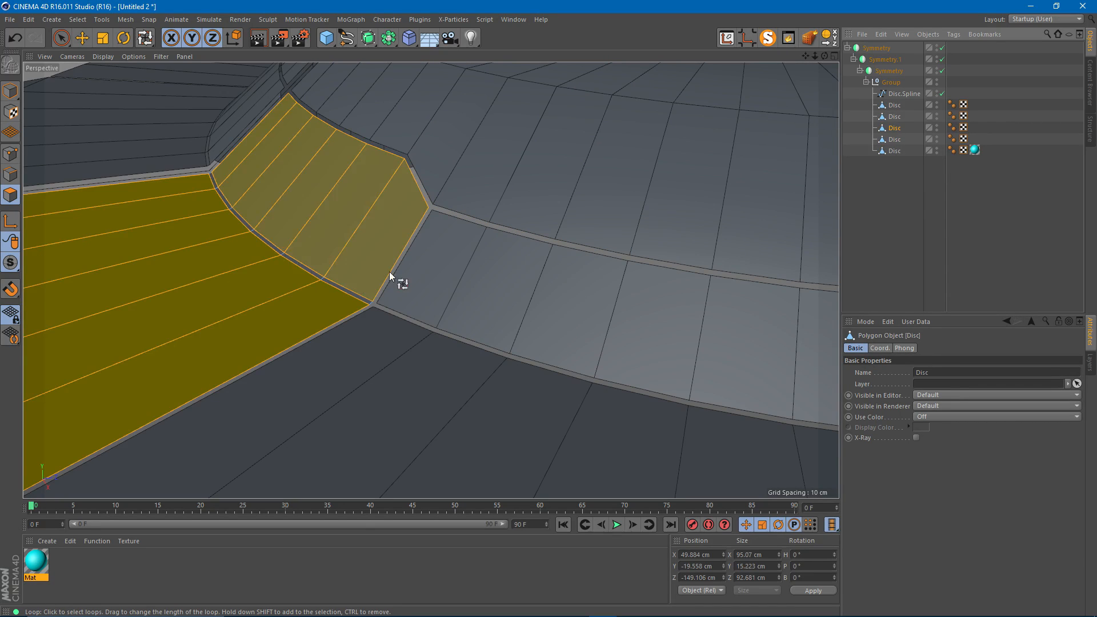
{"action": "left_click", "coordinate": [324, 278]}
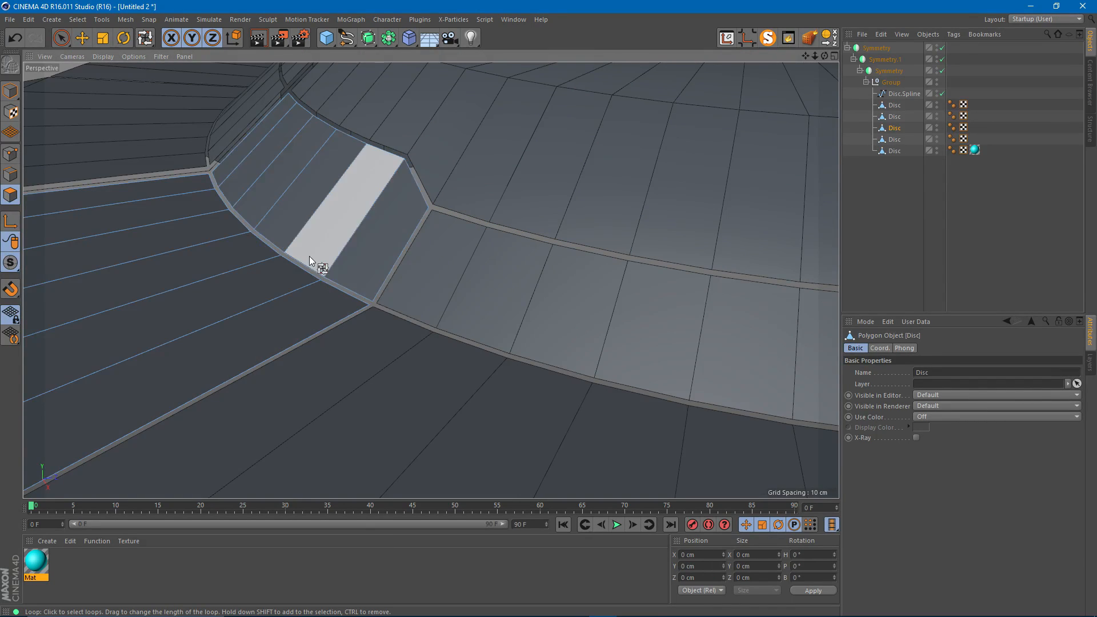
- Split the notched panel's flat part below the fold gap into its own Disc and delete it from the original
{"action": "middle_click_drag", "start_coordinate": [312, 257], "coordinate": [471, 248], "text": "alt"}
{"action": "right_click_drag", "start_coordinate": [471, 249], "coordinate": [392, 277], "text": "alt"}
{"action": "left_click_drag", "start_coordinate": [392, 277], "coordinate": [343, 243], "text": "alt"}
{"action": "right_click_drag", "start_coordinate": [424, 235], "coordinate": [490, 227], "text": "alt"}
{"action": "key", "text": "Return"}
{"action": "key", "text": "Return"}
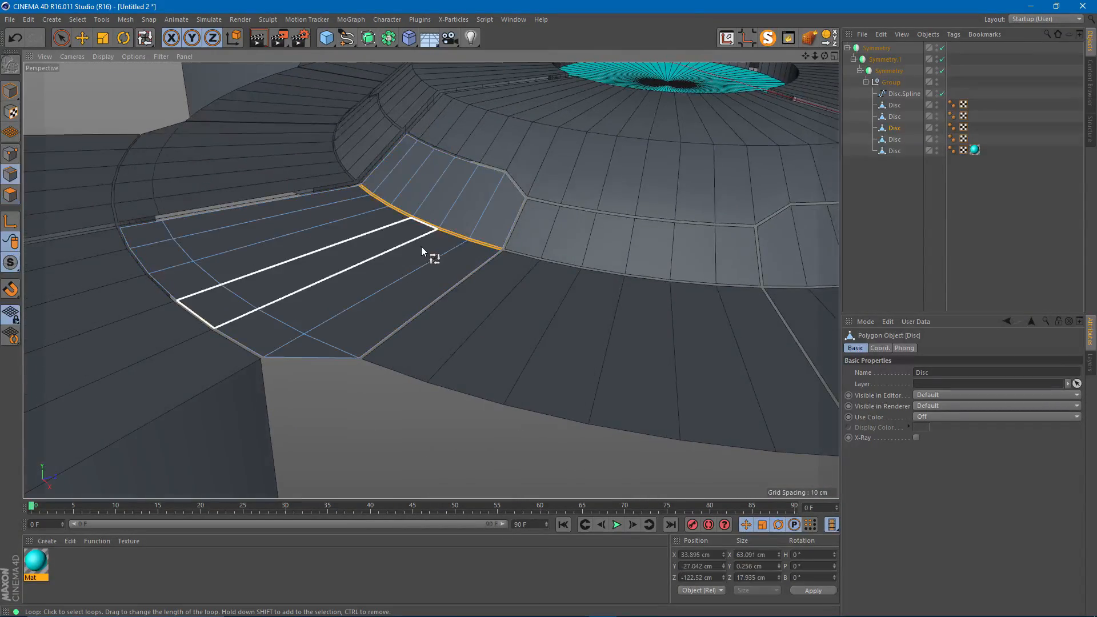
{"action": "key", "text": "Return"}
{"action": "key", "text": "e"}
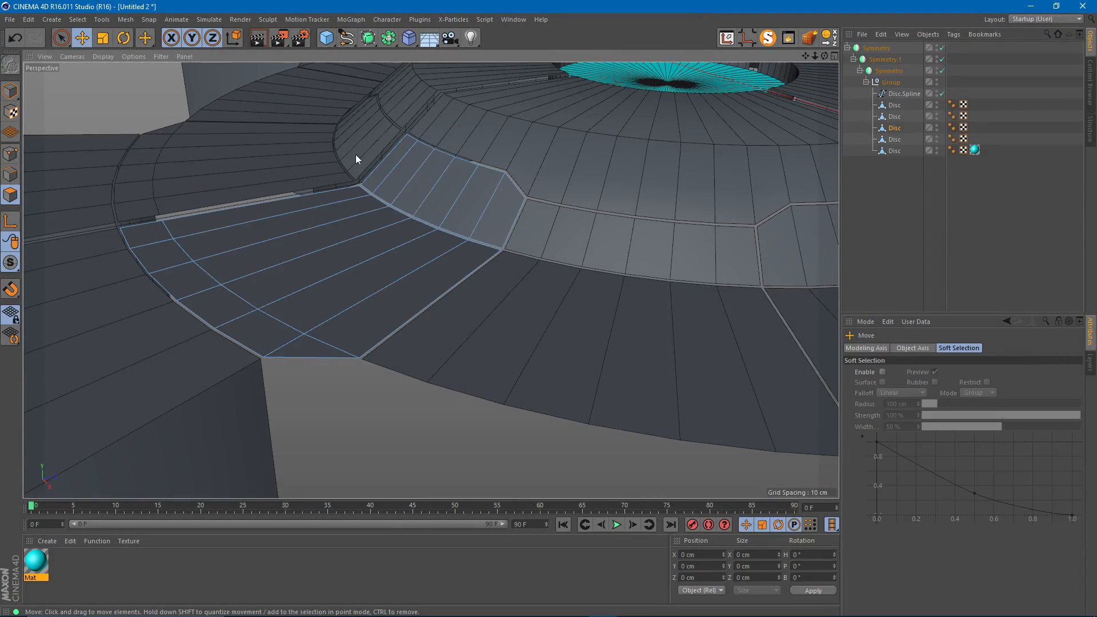
{"action": "key", "text": "u"}
{"action": "key", "text": "f"}
{"action": "left_click", "coordinate": [331, 265]}
{"action": "middle_click_drag", "start_coordinate": [355, 273], "coordinate": [355, 299], "text": "alt"}
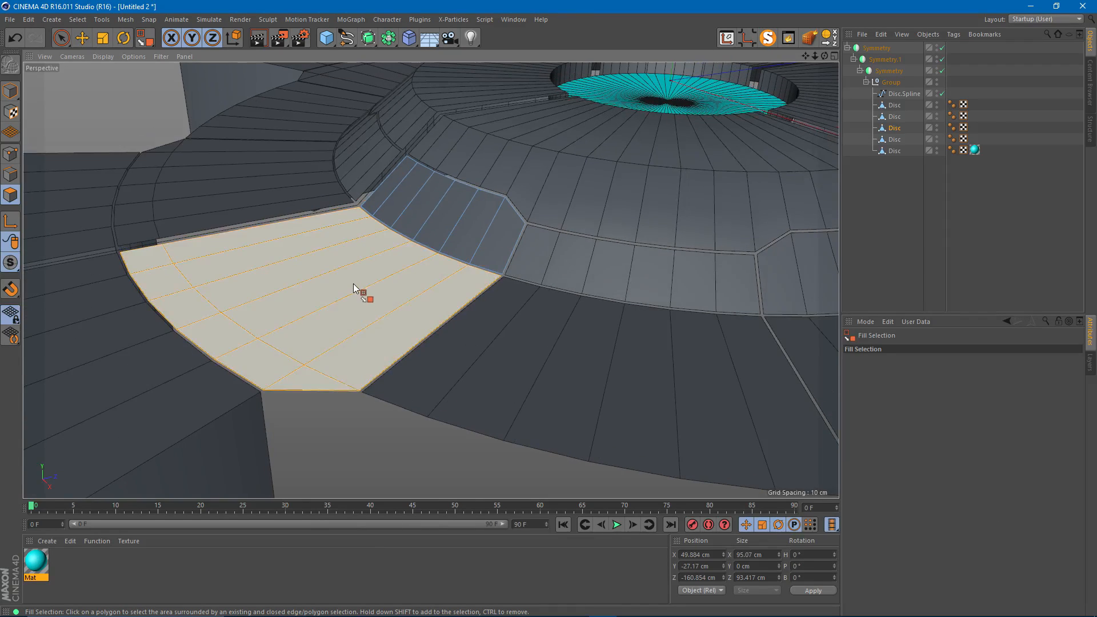
{"action": "key", "text": "u"}
{"action": "key", "text": "p"}
{"action": "key", "text": "Delete"}
- Select everything on the notched panel's remaining sloped part and optimize its mesh
{"action": "key", "text": "Return"}
{"action": "key", "text": "ctrl+a"}
{"action": "right_click", "coordinate": [353, 279]}
{"action": "left_click", "coordinate": [397, 547]}
{"action": "key", "text": "Return"}
- Split the mirror-side panel's flat lower part into its own Disc and delete those polygons from the original
{"action": "left_click", "coordinate": [897, 127]}
{"action": "left_click", "coordinate": [894, 117]}
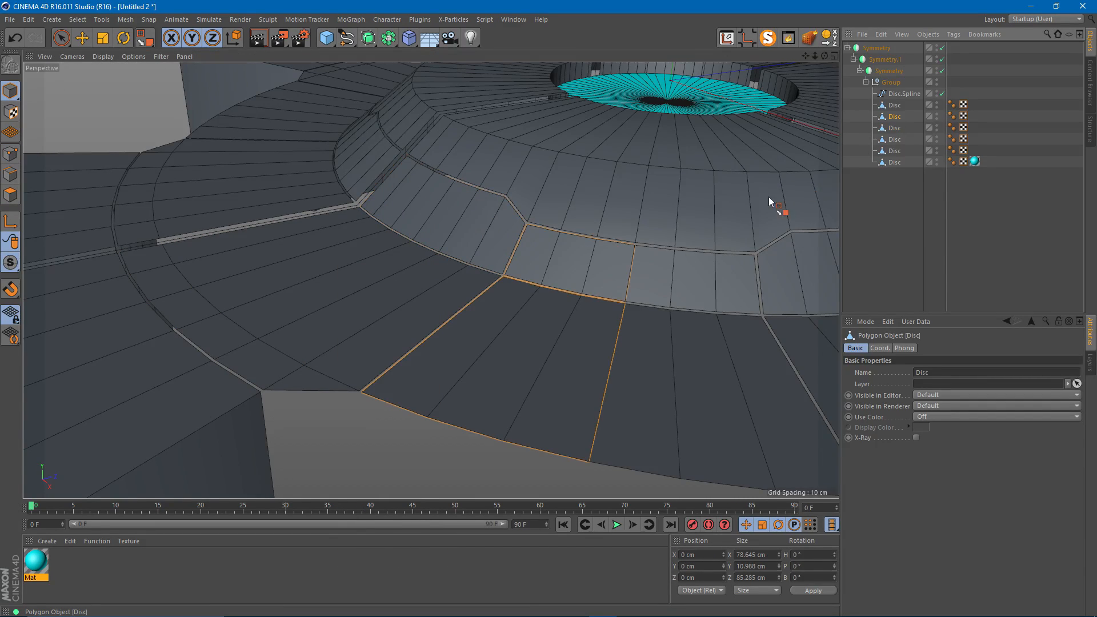
{"action": "middle_click_drag", "start_coordinate": [594, 323], "coordinate": [462, 323], "text": "alt"}
{"action": "left_click_drag", "start_coordinate": [462, 323], "coordinate": [446, 293], "text": "alt"}
{"action": "right_click_drag", "start_coordinate": [446, 294], "coordinate": [459, 290], "text": "alt"}
{"action": "key", "text": "Return"}
{"action": "key", "text": "u"}
{"action": "key", "text": "f"}
{"action": "left_click", "coordinate": [392, 310]}
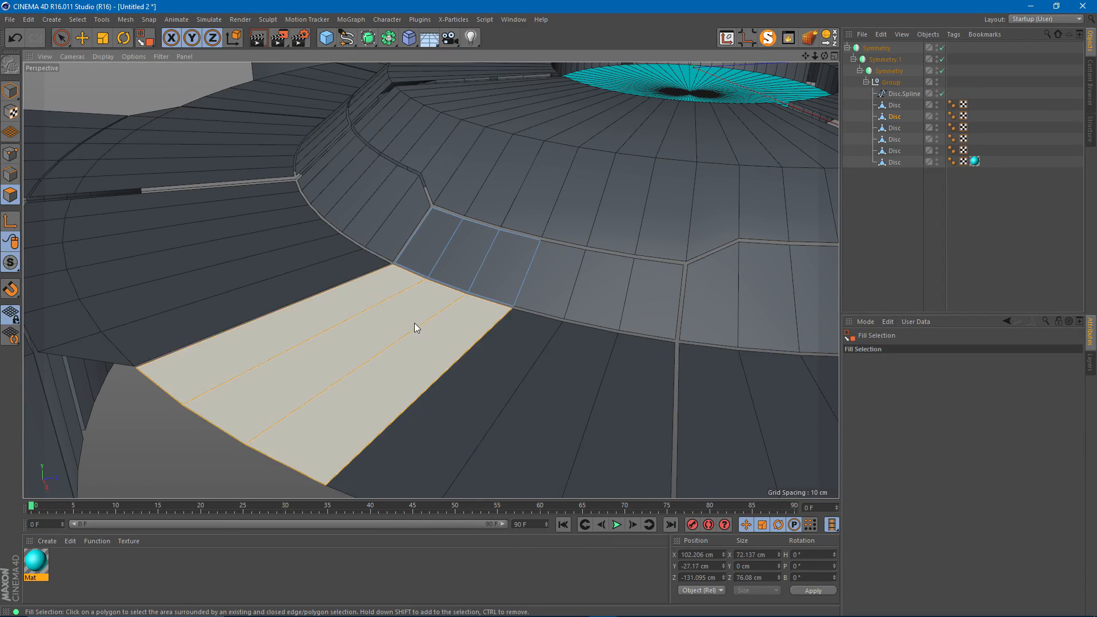
{"action": "key", "text": "ctrl+z"}
{"action": "key", "text": "ctrl+y"}
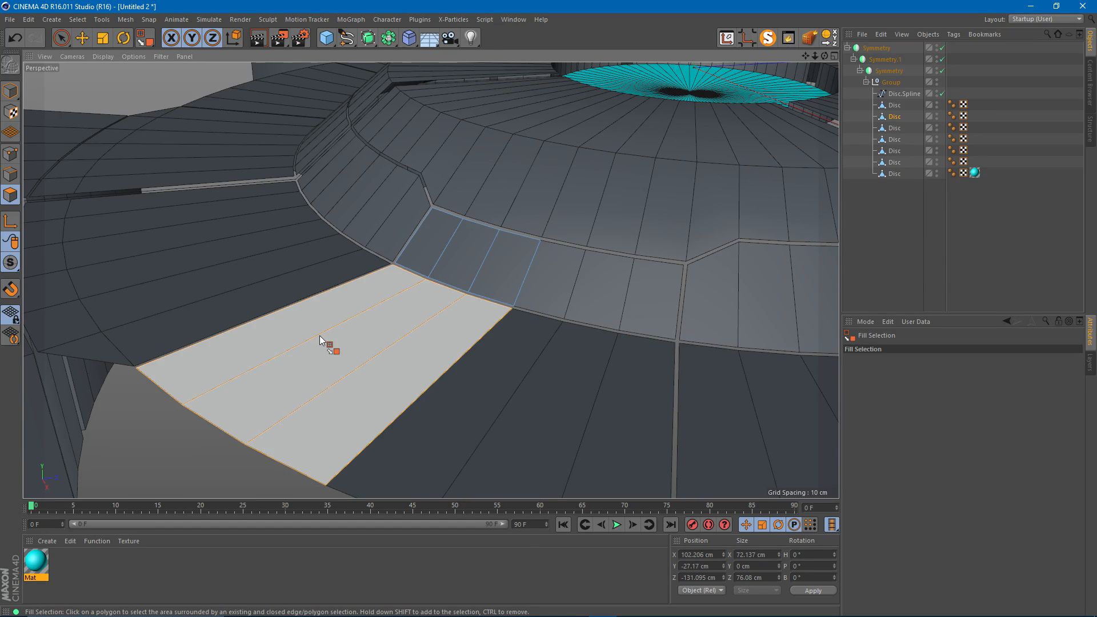
{"action": "key", "text": "Delete"}
{"action": "key", "text": "Return"}
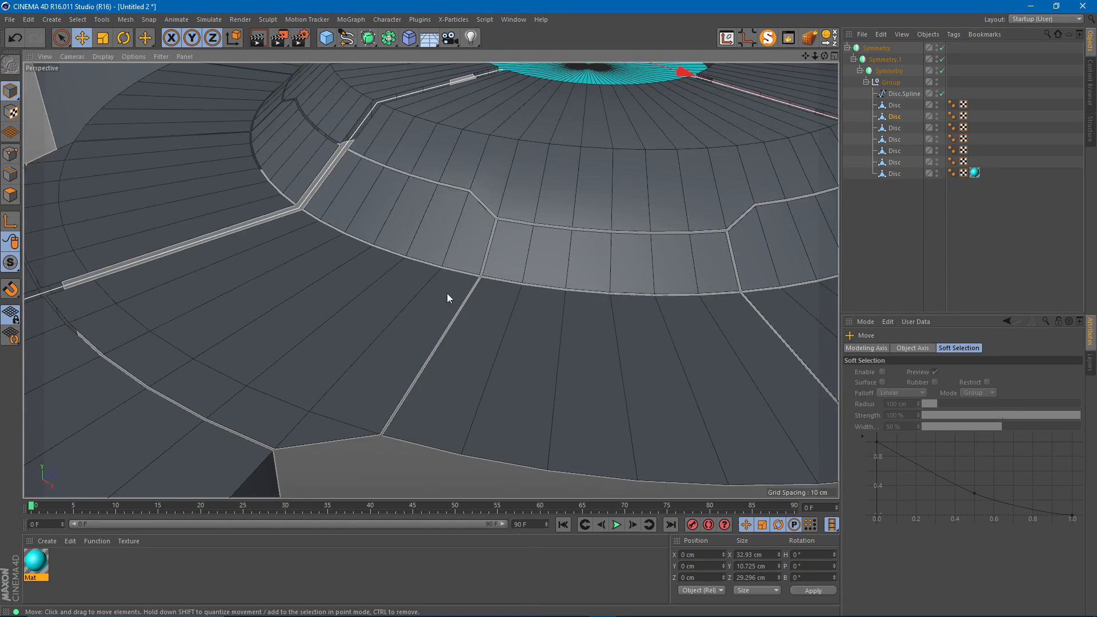
- Outline-select the border edges of the notched panel's flat Disc and extrude them about 65 cm downward as walls
{"action": "left_click_drag", "start_coordinate": [440, 291], "coordinate": [378, 292], "text": "alt"}
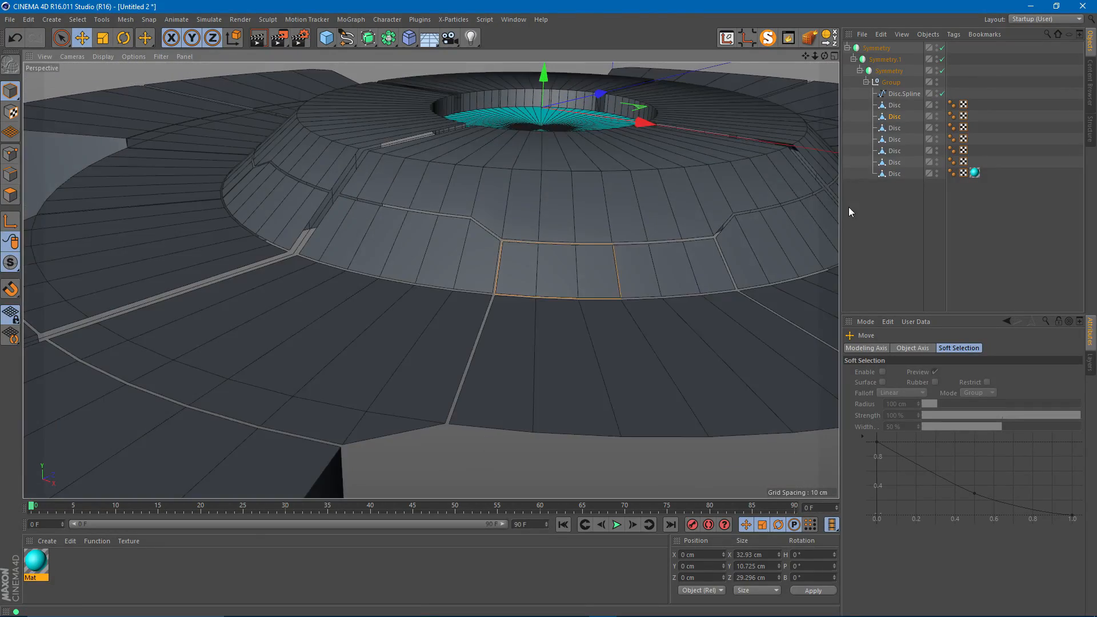
{"action": "left_click_drag", "start_coordinate": [597, 237], "coordinate": [531, 239], "text": "alt"}
{"action": "left_click", "coordinate": [895, 151]}
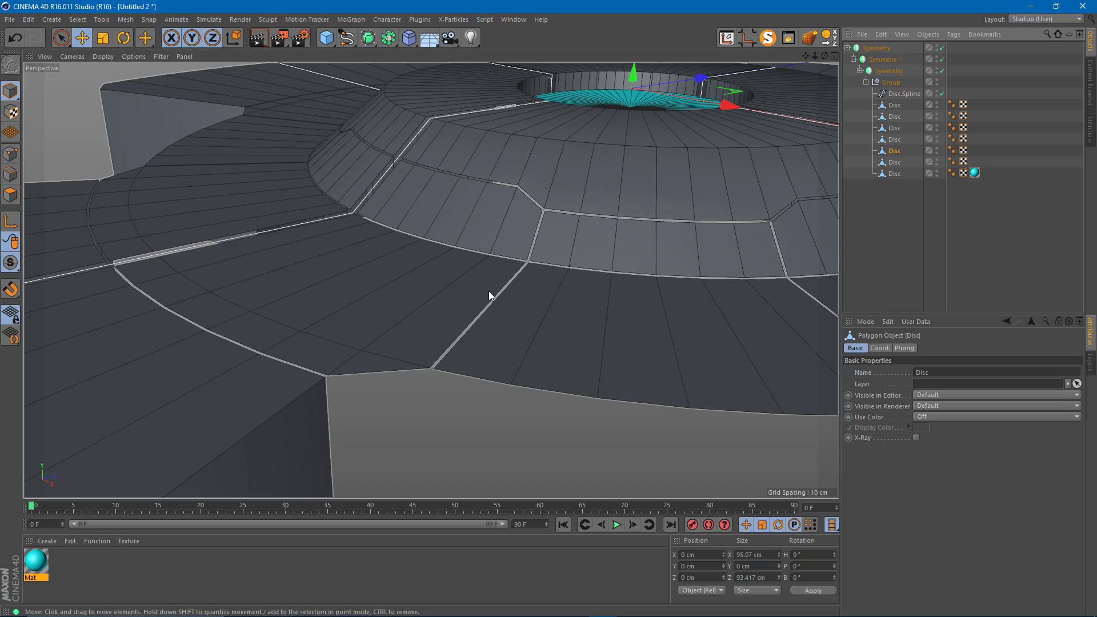
{"action": "left_click", "coordinate": [10, 174]}
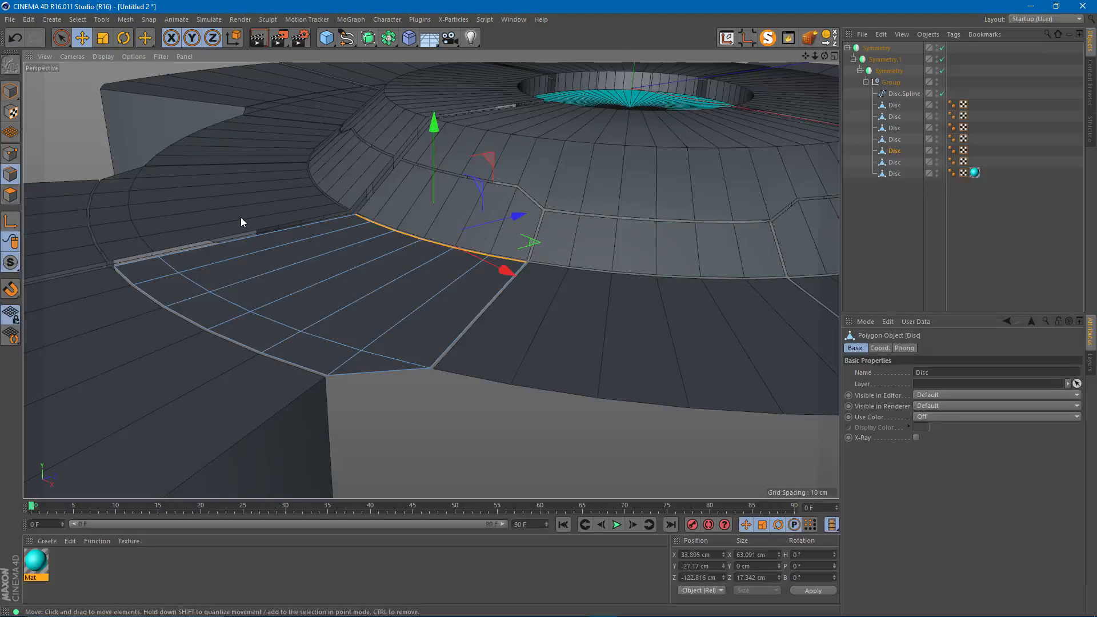
{"action": "key", "text": "u"}
{"action": "key", "text": "q"}
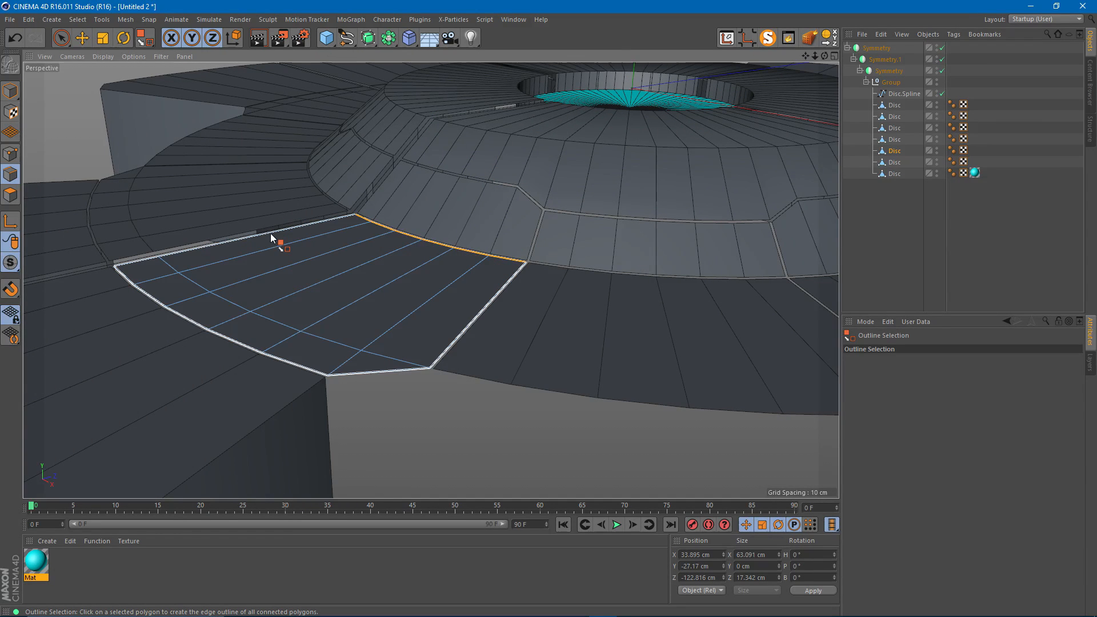
{"action": "left_click", "coordinate": [272, 239]}
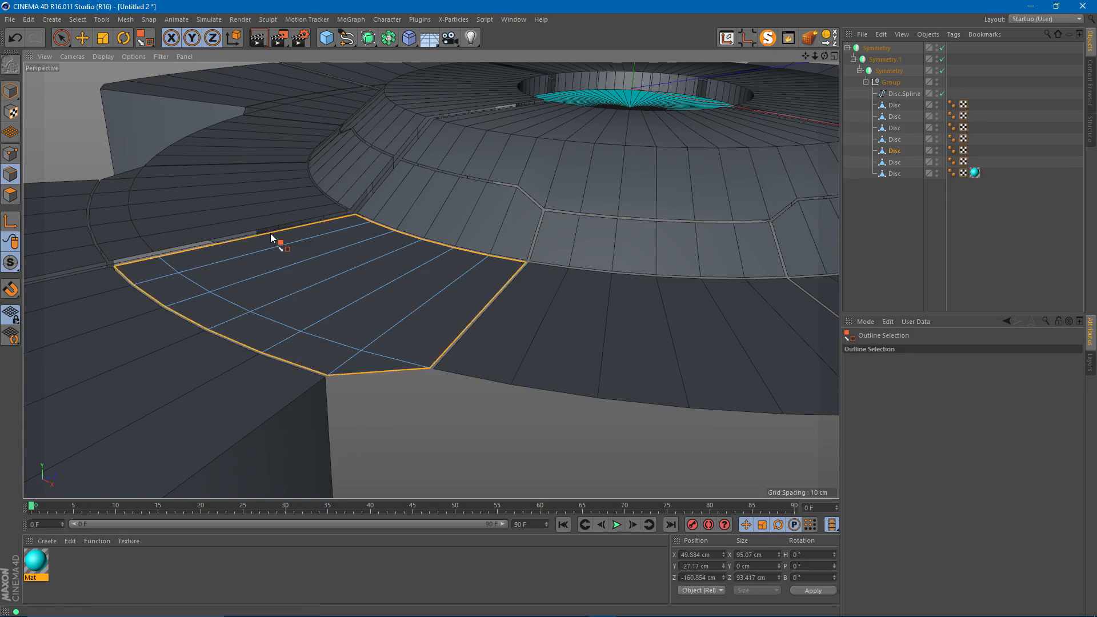
{"action": "key", "text": "e"}
{"action": "left_click_drag", "start_coordinate": [352, 252], "coordinate": [378, 348], "text": "alt"}
{"action": "key", "text": "Return"}
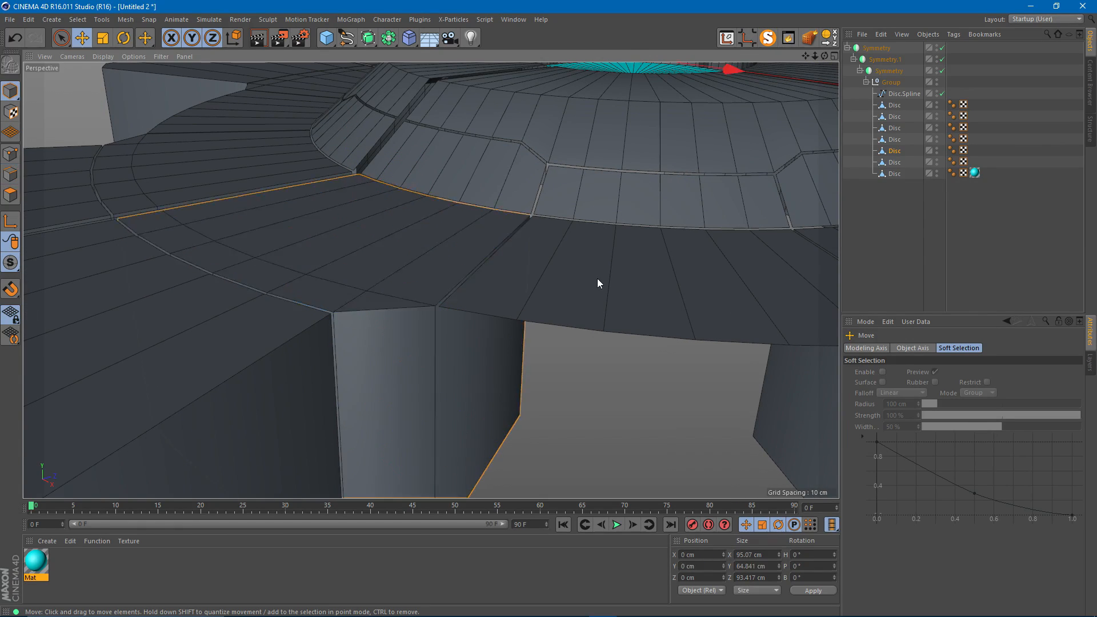
- Outline-select the mirror-side flat Disc's border edges and extrude them about 51 cm downward
{"action": "left_click", "coordinate": [598, 279]}
{"action": "left_click_drag", "start_coordinate": [598, 278], "coordinate": [513, 289], "text": "alt"}
{"action": "left_click", "coordinate": [11, 174]}
{"action": "key", "text": "u"}
{"action": "key", "text": "q"}
{"action": "left_click", "coordinate": [416, 248]}
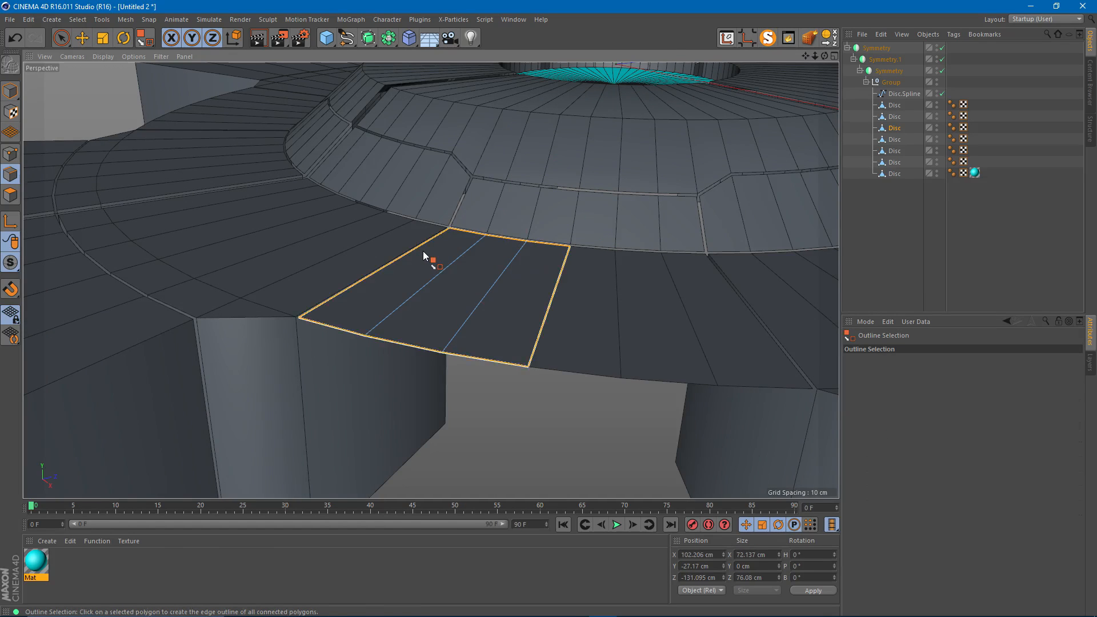
{"action": "key", "text": "e"}
{"action": "left_click_drag", "start_coordinate": [474, 194], "coordinate": [594, 285], "text": "ctrl"}
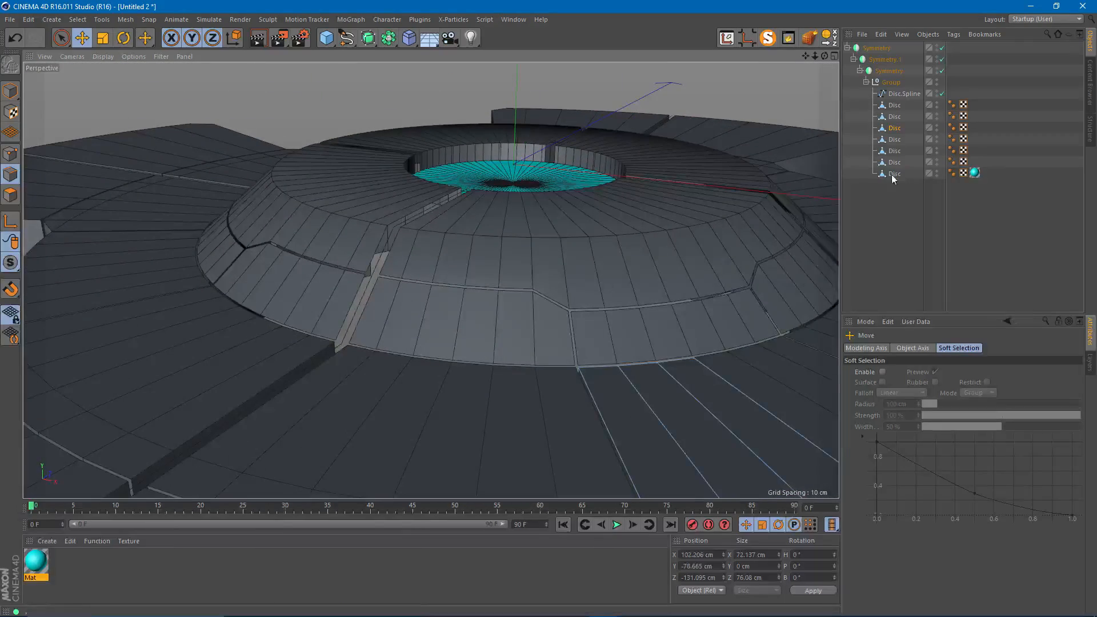
- Select the upper and side edges of the mirror-side sloped Disc and extrude them horizontally inward toward the platform's center
{"action": "left_click", "coordinate": [896, 118]}
{"action": "left_click_drag", "start_coordinate": [563, 344], "coordinate": [405, 266], "text": "alt"}
{"action": "left_click", "coordinate": [405, 266]}
{"action": "right_click_drag", "start_coordinate": [376, 264], "coordinate": [434, 263], "text": "alt"}
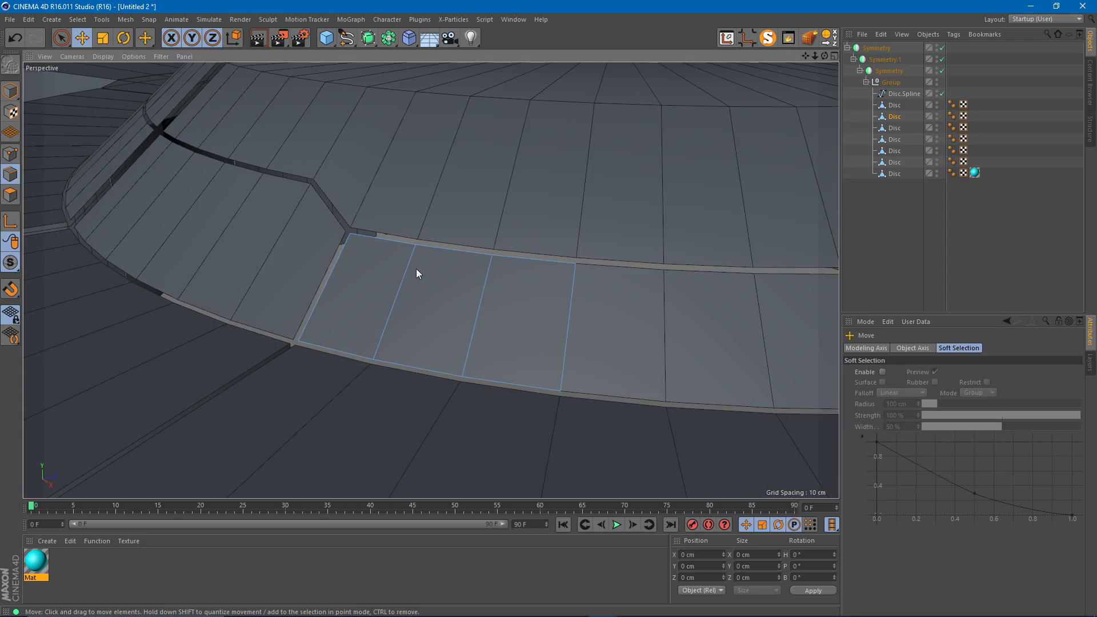
{"action": "left_click", "coordinate": [518, 258]}
{"action": "left_click", "coordinate": [464, 255], "text": "shift"}
{"action": "left_click", "coordinate": [338, 263], "text": "shift"}
{"action": "left_click_drag", "start_coordinate": [338, 263], "coordinate": [472, 247], "text": "alt"}
{"action": "left_click_drag", "start_coordinate": [529, 287], "coordinate": [384, 388]}
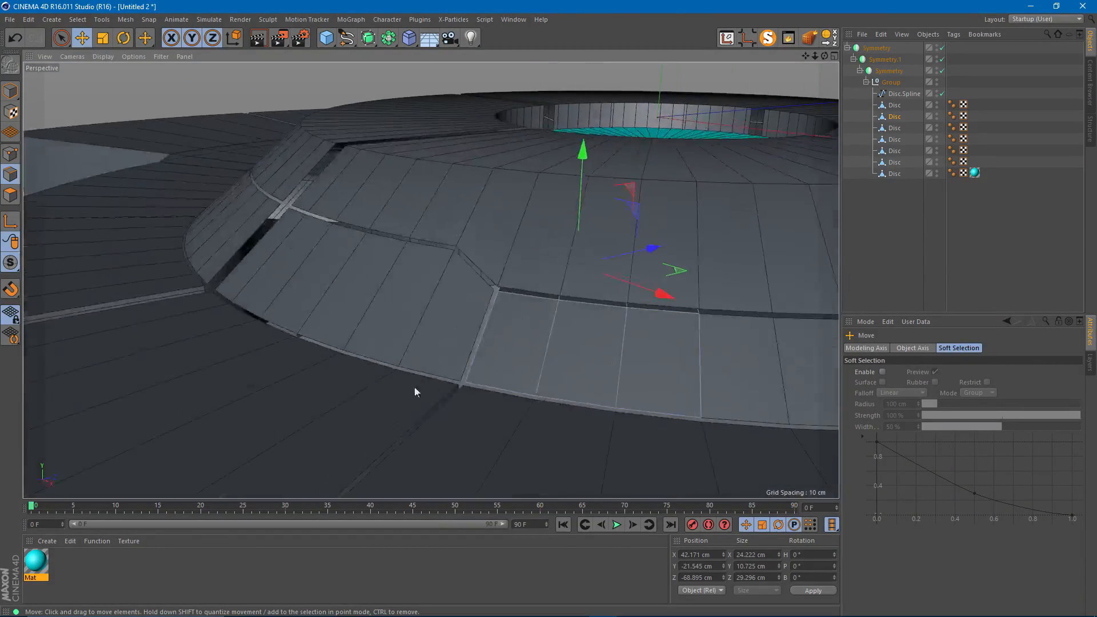
- Extrude the mirror-side sloped Disc's lower edges about 45 cm straight down and show the full model again
{"action": "left_click", "coordinate": [508, 386]}
{"action": "left_click_drag", "start_coordinate": [615, 400], "coordinate": [456, 293], "text": "alt"}
{"action": "left_click_drag", "start_coordinate": [495, 196], "coordinate": [503, 450]}
{"action": "left_click_drag", "start_coordinate": [546, 383], "coordinate": [532, 342], "text": "alt"}
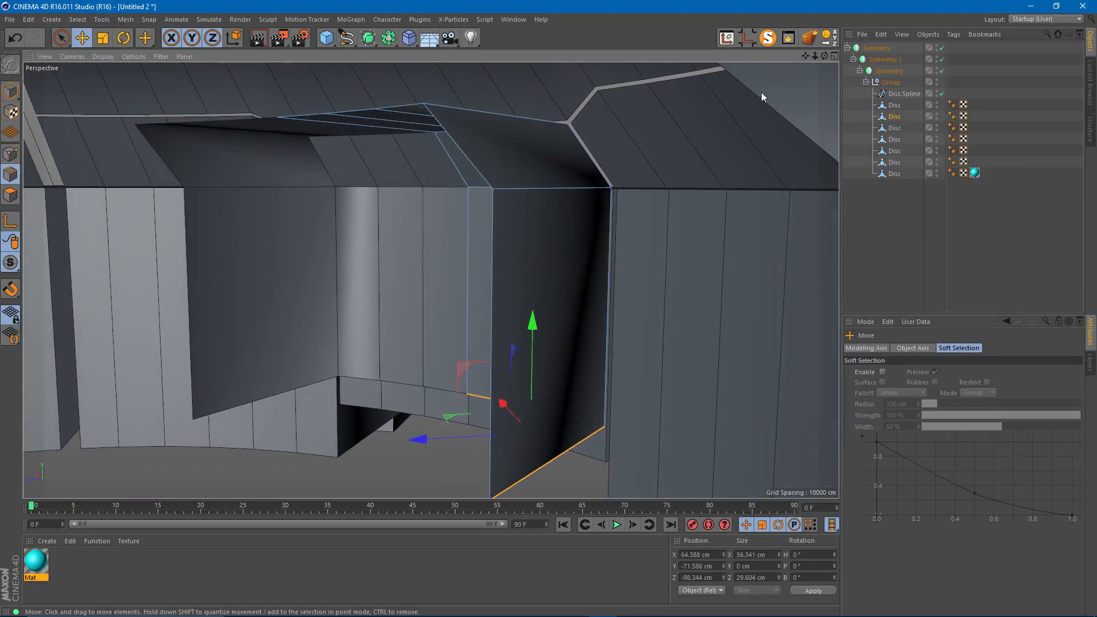
{"action": "left_click", "coordinate": [767, 38]}
- Select the upper, notch and side edges of the notched sloped Disc and extrude them about 54 cm inward along Z
{"action": "left_click_drag", "start_coordinate": [549, 248], "coordinate": [484, 318], "text": "alt"}
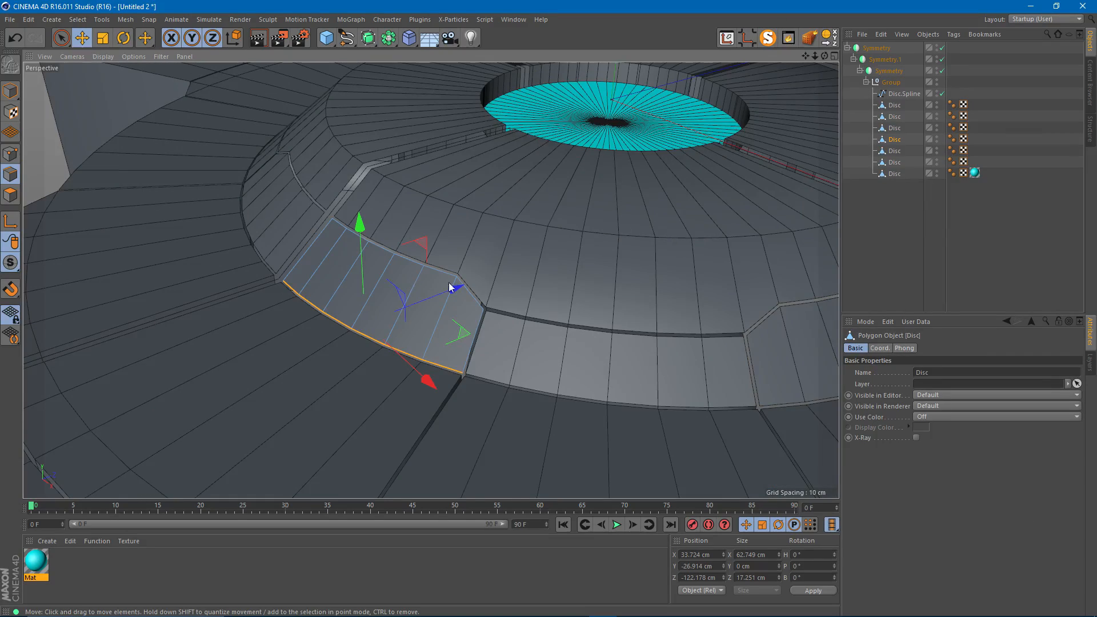
{"action": "left_click_drag", "start_coordinate": [449, 285], "coordinate": [552, 207], "text": "alt"}
{"action": "double_click", "coordinate": [536, 218]}
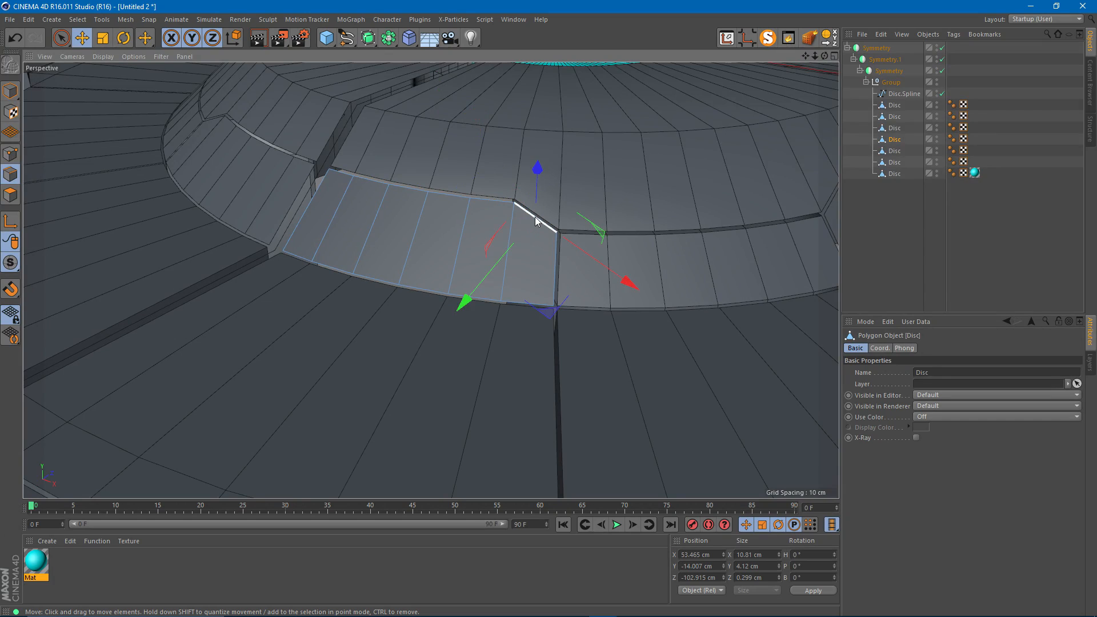
{"action": "left_click", "coordinate": [554, 258], "text": "shift"}
{"action": "left_click", "coordinate": [303, 223], "text": "shift"}
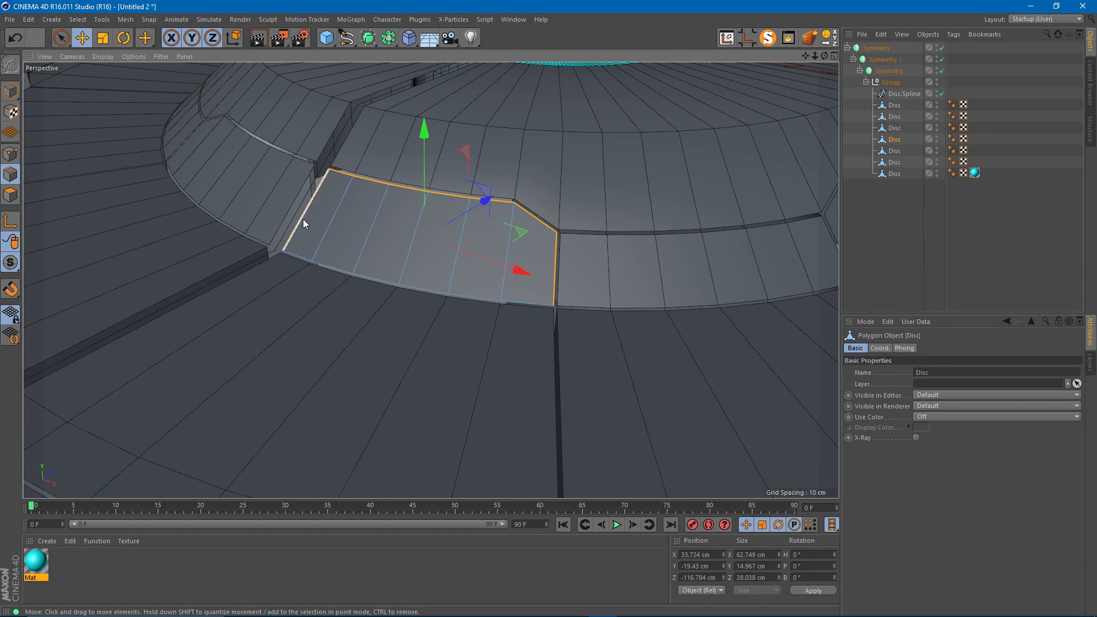
{"action": "left_click_drag", "start_coordinate": [303, 219], "coordinate": [477, 314], "text": "alt"}
{"action": "left_click_drag", "start_coordinate": [478, 372], "coordinate": [644, 258]}
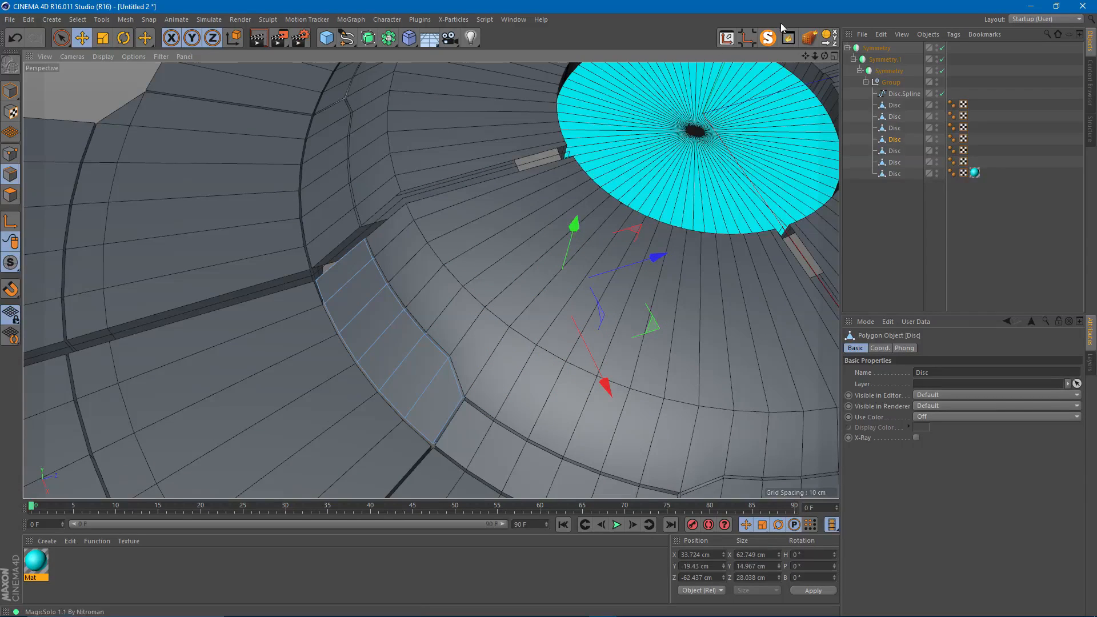
- Select the notched sloped Disc's lower edge and extrude it straight down as a wall
{"action": "left_click_drag", "start_coordinate": [335, 323], "coordinate": [303, 379], "text": "alt"}
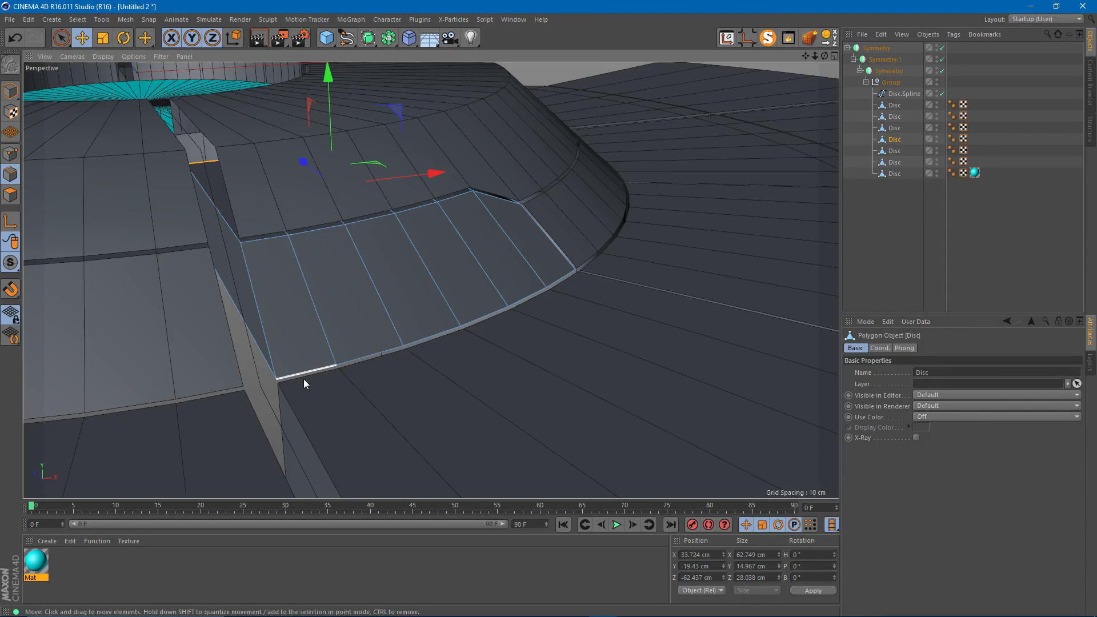
{"action": "left_click", "coordinate": [302, 378]}
{"action": "left_click_drag", "start_coordinate": [385, 179], "coordinate": [460, 330]}
{"action": "right_click_drag", "start_coordinate": [341, 171], "coordinate": [437, 221], "text": "alt"}
{"action": "left_click_drag", "start_coordinate": [375, 297], "coordinate": [531, 214], "text": "alt"}
{"action": "scroll", "coordinate": [530, 219], "scroll_direction": "down", "scroll_amount": 3}
- Isolate the uppermost panel Disc and weld the closely spaced stray points along the top and bottom of its inner wall
{"action": "left_click", "coordinate": [768, 37]}
{"action": "mouse_move", "coordinate": [477, 285]}
{"action": "left_mouse_down", "text": "alt"}
{"action": "mouse_move", "coordinate": [499, 294]}
{"action": "mouse_move", "coordinate": [480, 291]}
{"action": "left_mouse_up", "text": "alt"}
{"action": "key", "text": "Return"}
{"action": "key", "text": "space"}
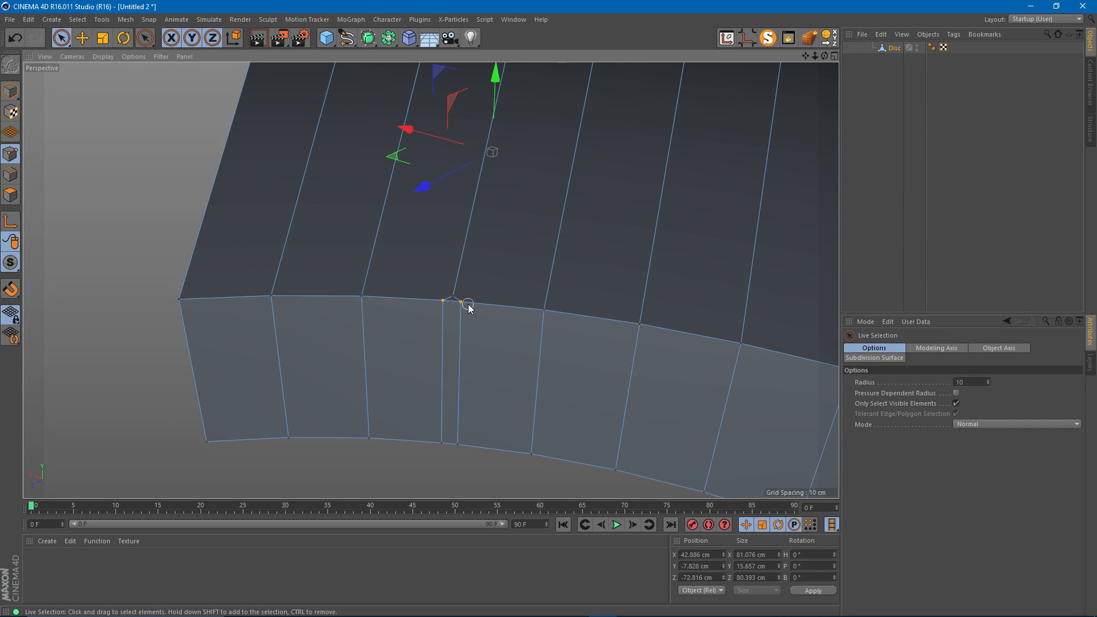
{"action": "left_click", "coordinate": [435, 303]}
{"action": "left_click", "coordinate": [436, 311]}
{"action": "left_click", "coordinate": [463, 306]}
{"action": "key", "text": "m"}
{"action": "key", "text": "q"}
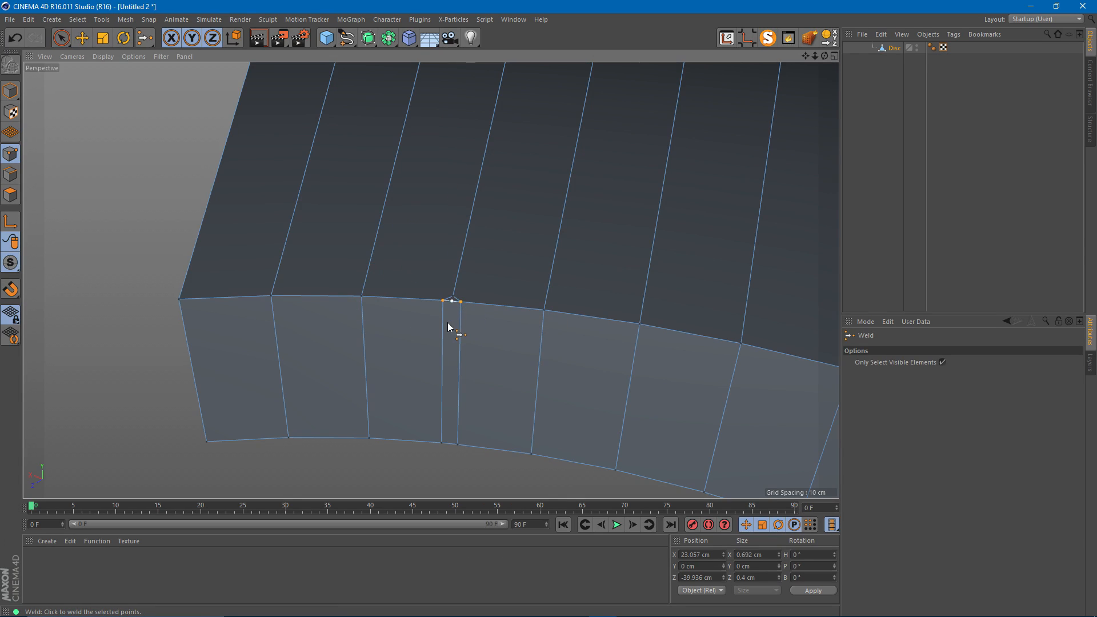
{"action": "key", "text": "space"}
{"action": "key", "text": "m"}
{"action": "key", "text": "q"}
{"action": "left_click", "coordinate": [451, 472]}
{"action": "key", "text": "space"}
{"action": "left_click_drag", "start_coordinate": [453, 292], "coordinate": [444, 317]}
{"action": "key", "text": "m"}
{"action": "key", "text": "q"}
{"action": "left_click", "coordinate": [449, 304]}
- Select the isolated panel's inner-wall bottom edge and lower it to about Y -11.8 cm
{"action": "key", "text": "e"}
{"action": "right_click_drag", "start_coordinate": [526, 295], "coordinate": [423, 317], "text": "alt"}
{"action": "left_click_drag", "start_coordinate": [485, 340], "coordinate": [278, 310], "text": "alt"}
{"action": "key", "text": "Return"}
{"action": "left_click", "coordinate": [346, 310]}
{"action": "left_click_drag", "start_coordinate": [300, 184], "coordinate": [323, 293]}
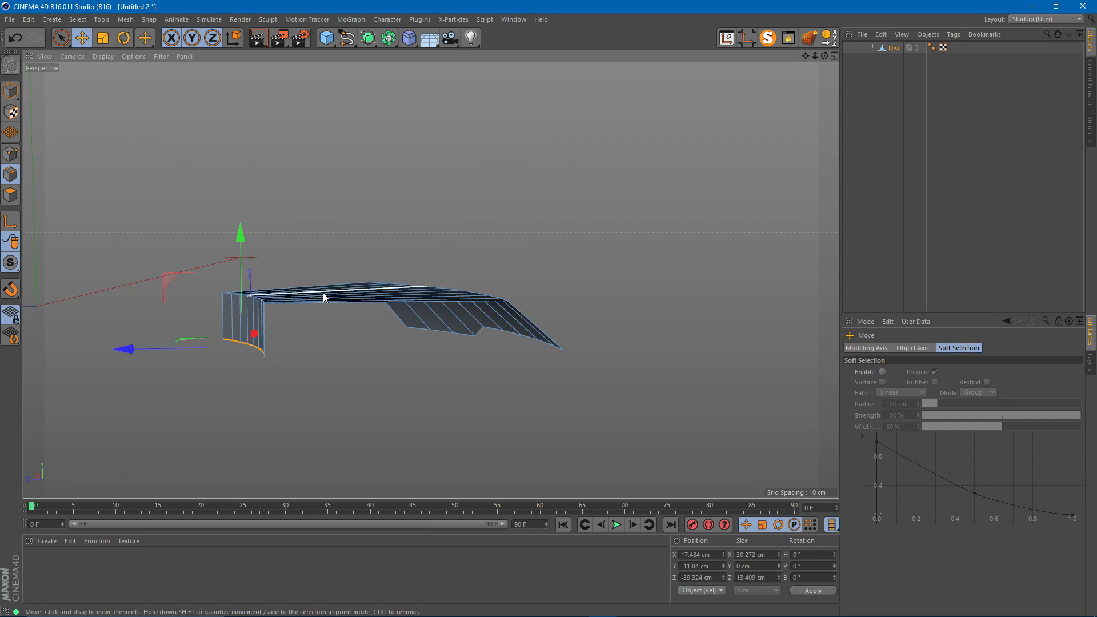
{"action": "left_click_drag", "start_coordinate": [237, 231], "coordinate": [237, 233]}
- Bridge the inner wall's end edges to the matching sloped edges to close the panel's side walls
{"action": "left_click_drag", "start_coordinate": [338, 352], "coordinate": [560, 355], "text": "alt"}
{"action": "key", "text": "b"}
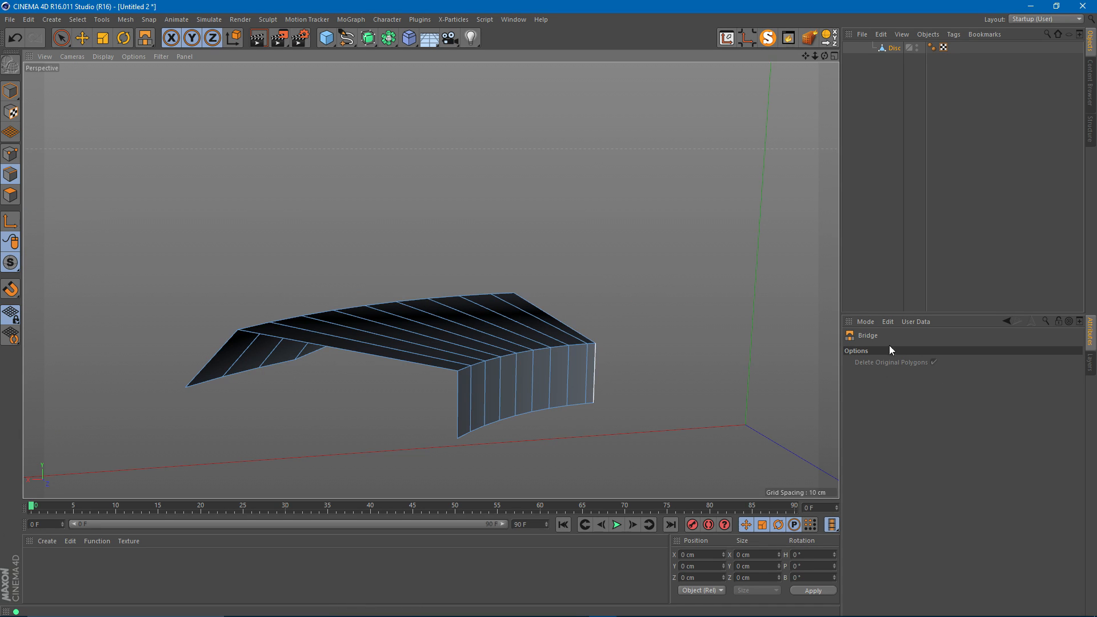
{"action": "left_click_drag", "start_coordinate": [455, 407], "coordinate": [218, 369]}
{"action": "left_click_drag", "start_coordinate": [332, 372], "coordinate": [476, 288], "text": "alt"}
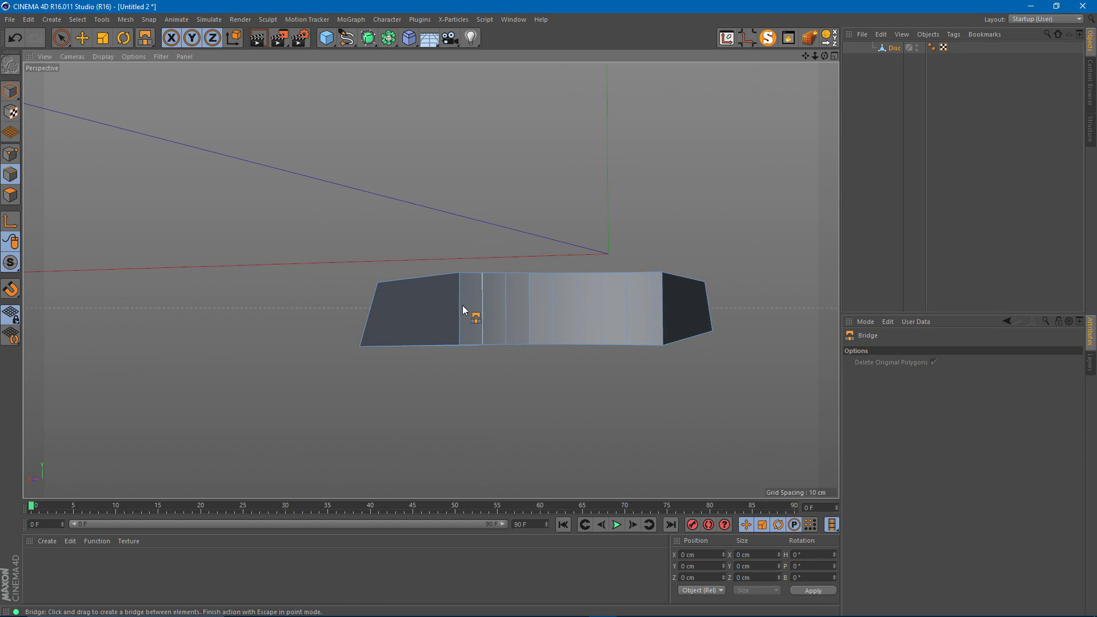
- Loop-select the isolated panel's lower border, extrude it about 30 cm downward, and show the full model again
{"action": "key", "text": "e"}
{"action": "double_click", "coordinate": [411, 345]}
{"action": "left_click_drag", "start_coordinate": [434, 384], "coordinate": [693, 273], "text": "alt"}
{"action": "left_click_drag", "start_coordinate": [445, 252], "coordinate": [356, 203], "text": "alt"}
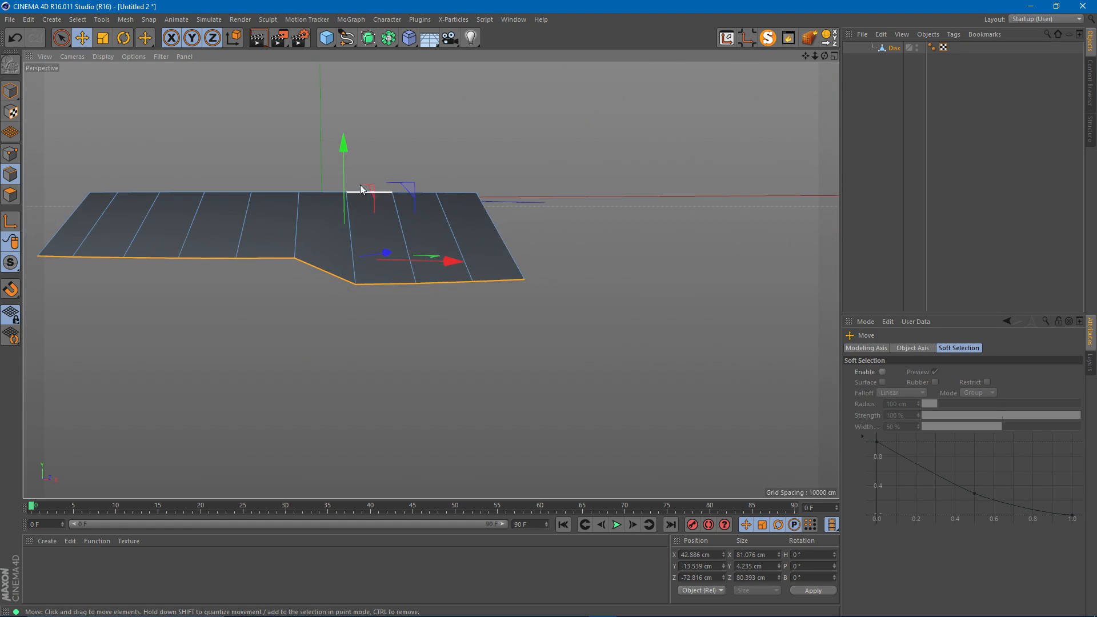
{"action": "left_click_drag", "start_coordinate": [344, 142], "coordinate": [346, 299], "text": "ctrl"}
{"action": "left_click_drag", "start_coordinate": [492, 297], "coordinate": [272, 294], "text": "alt"}
{"action": "left_click", "coordinate": [769, 45]}
{"action": "left_click_drag", "start_coordinate": [590, 207], "coordinate": [614, 241], "text": "alt"}
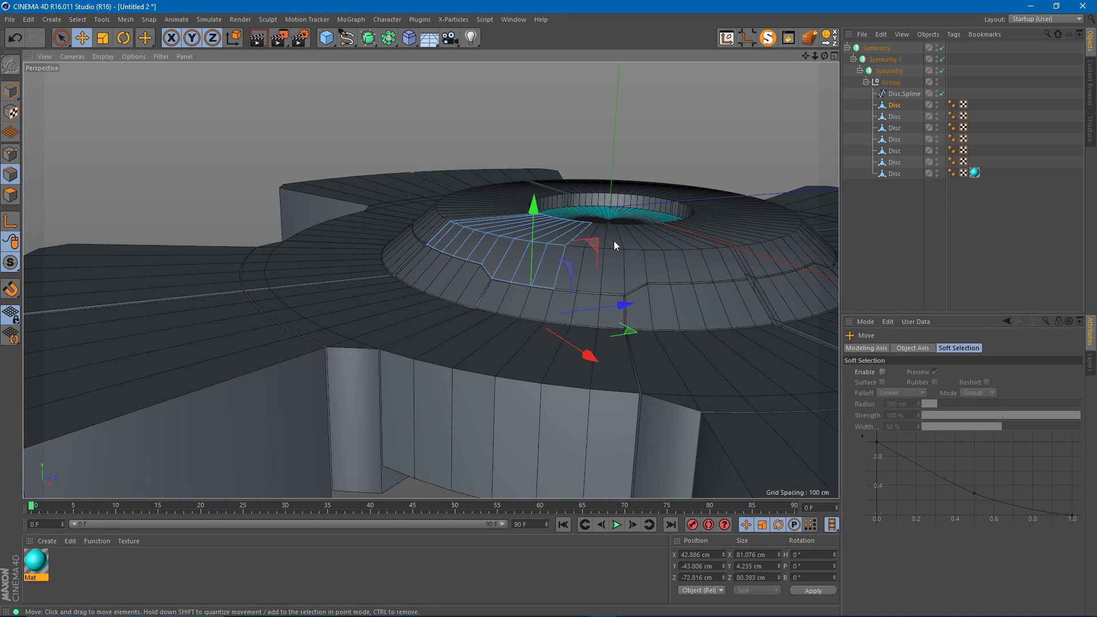
{"action": "left_click_drag", "start_coordinate": [496, 292], "coordinate": [444, 245], "text": "alt"}
- Add a Rectangle spline and place it in the Group directly above Disc.Spline
{"action": "left_click", "coordinate": [903, 94]}
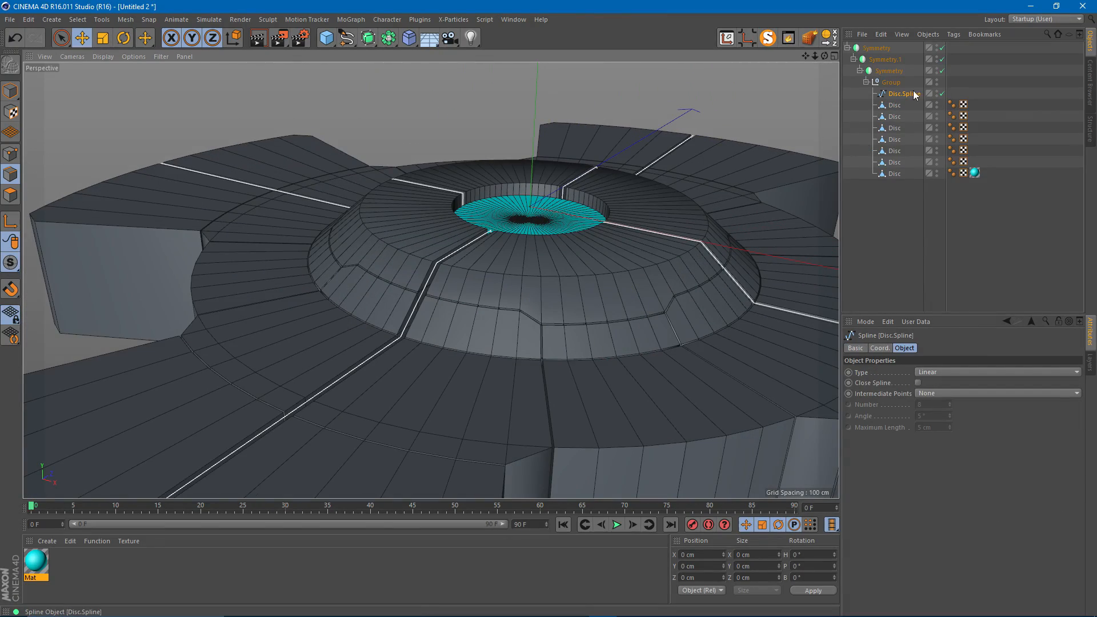
{"action": "left_click_drag", "start_coordinate": [522, 268], "coordinate": [415, 252], "text": "alt"}
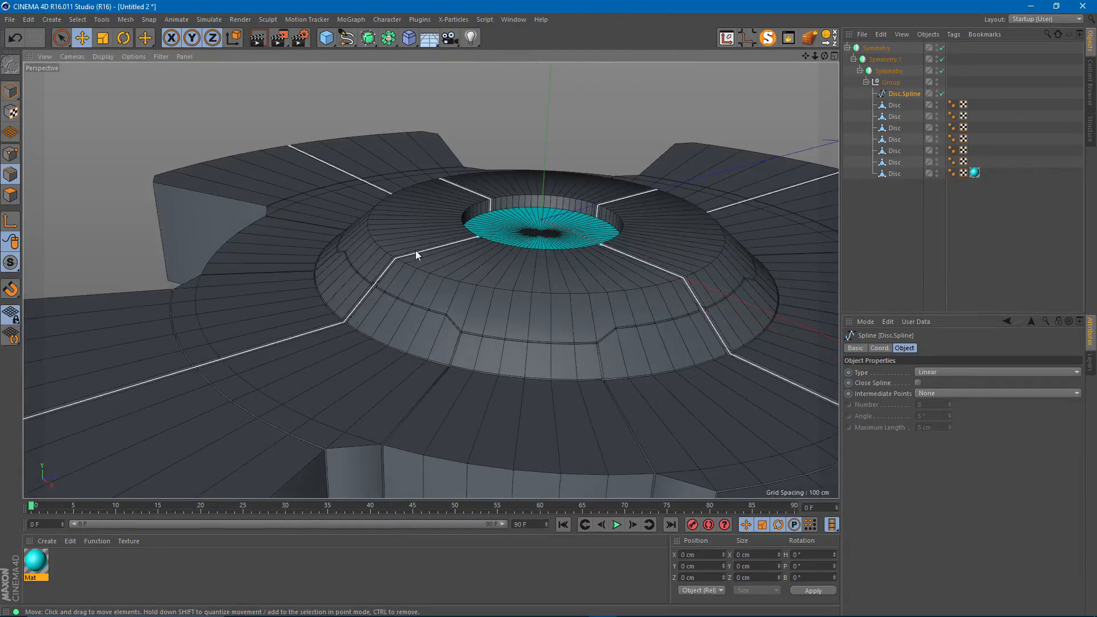
{"action": "left_click", "coordinate": [345, 39]}
{"action": "left_click", "coordinate": [448, 114]}
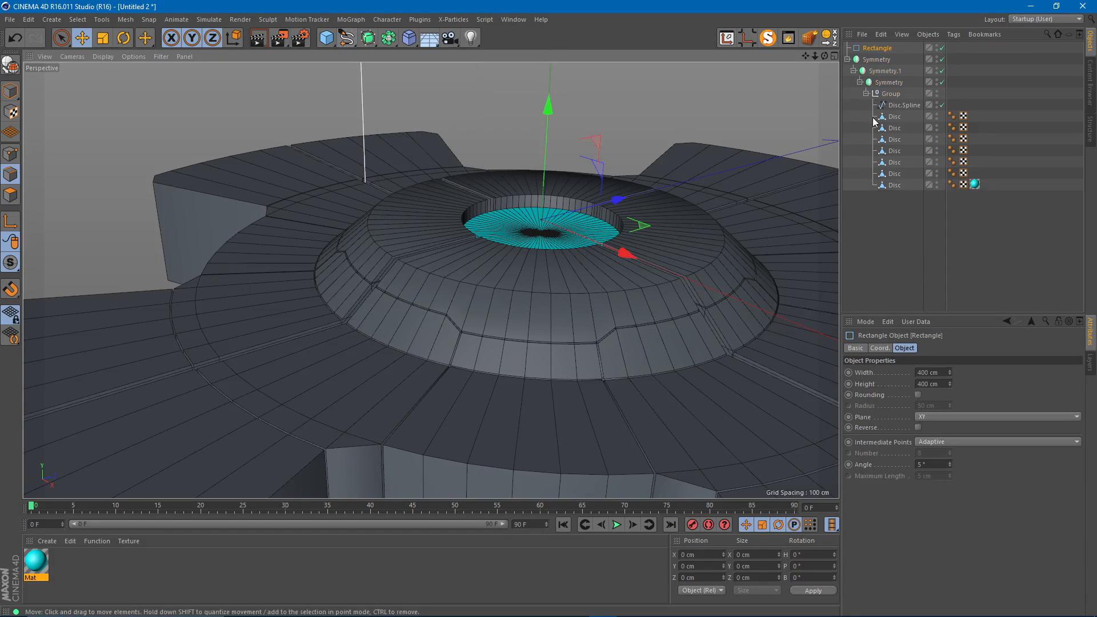
{"action": "left_click_drag", "start_coordinate": [885, 53], "coordinate": [903, 106]}
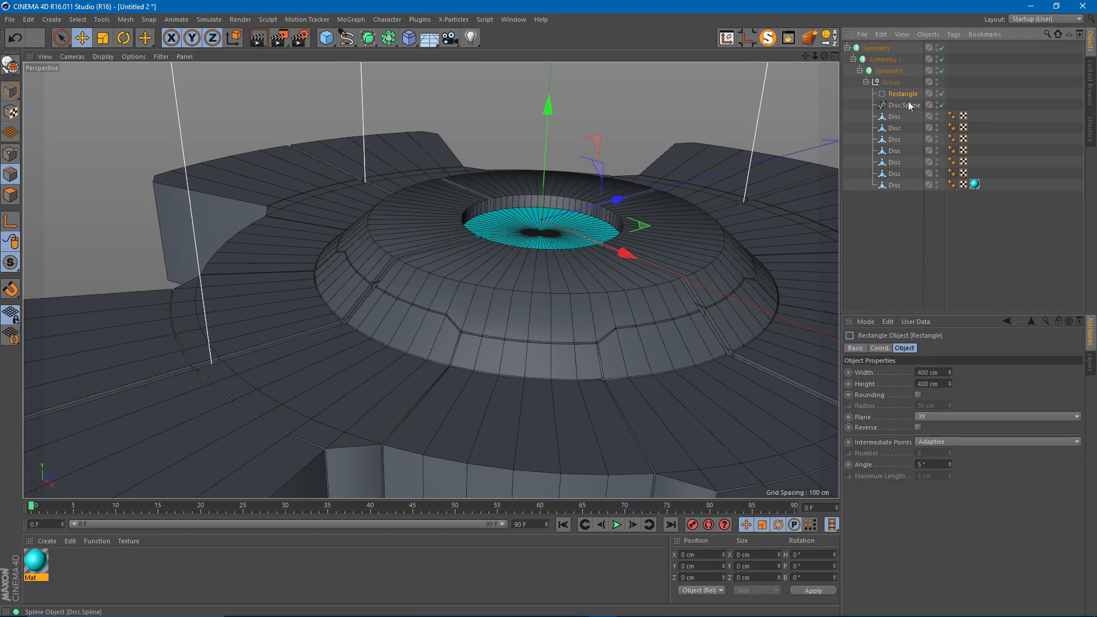
- Wrap the Rectangle in a Sweep and place Disc.Spline, renamed Neon, below it as the sweep path
{"action": "left_click", "coordinate": [370, 39]}
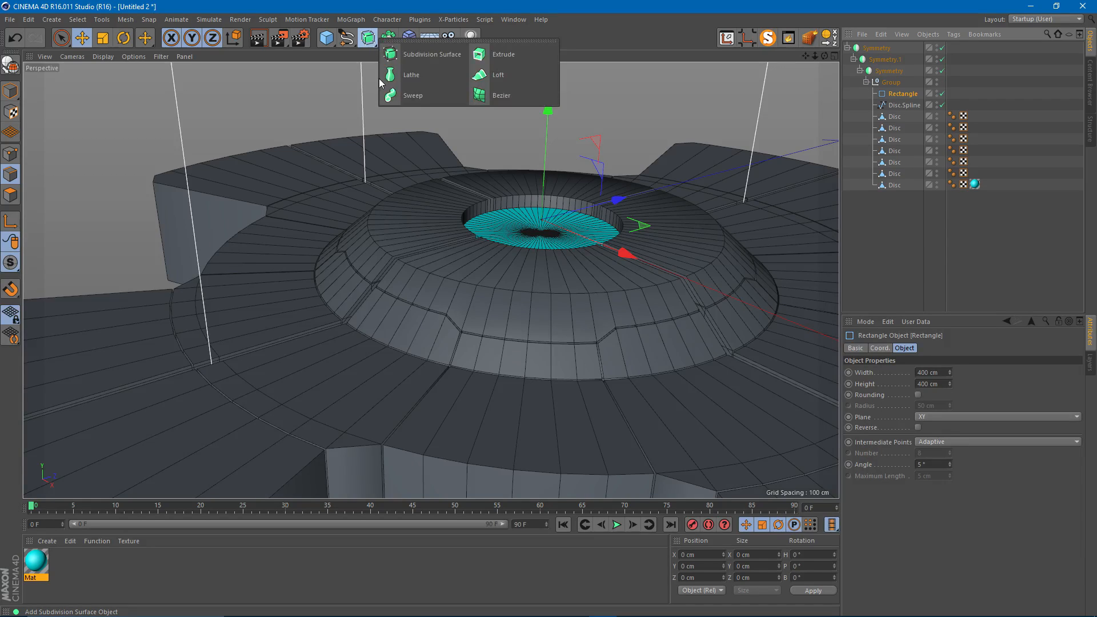
{"action": "left_click", "coordinate": [405, 95]}
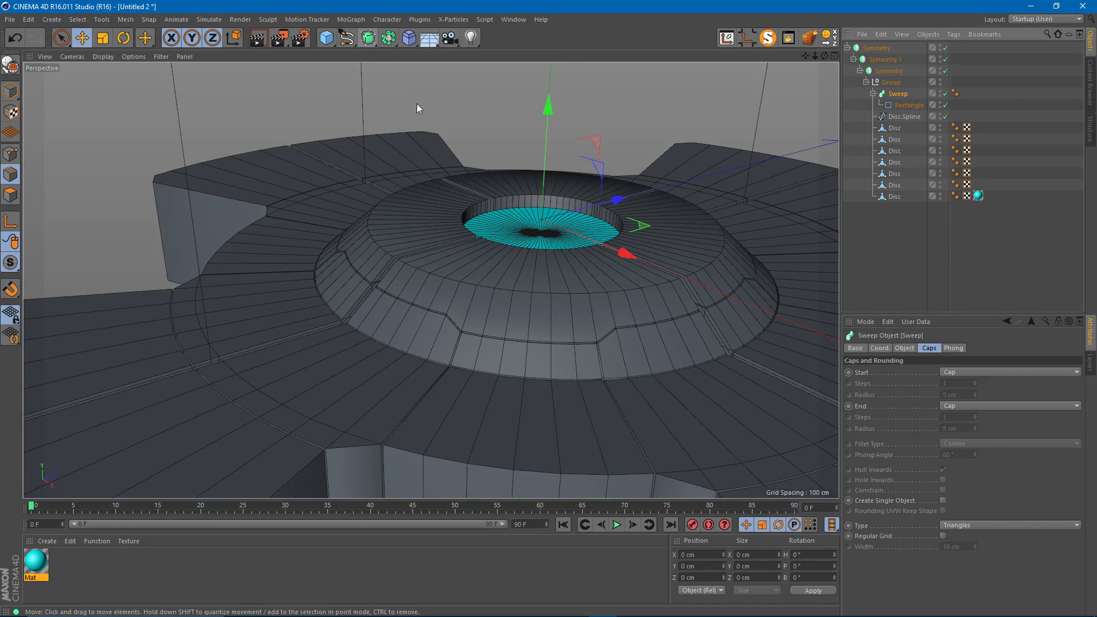
{"action": "left_click", "coordinate": [896, 117]}
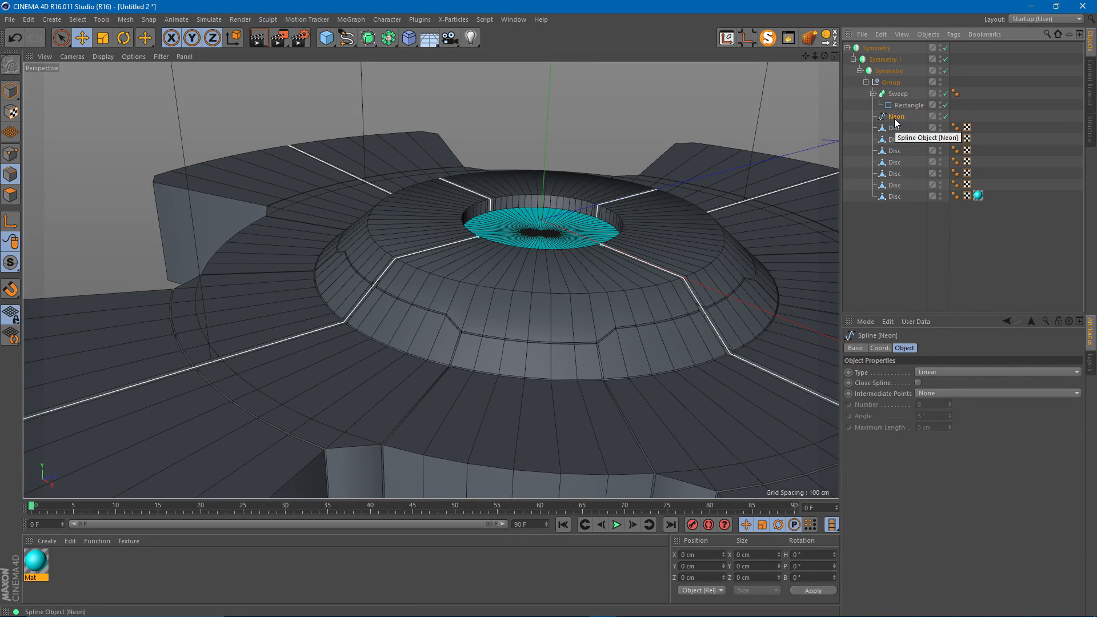
{"action": "left_click_drag", "start_coordinate": [902, 108], "coordinate": [909, 111]}
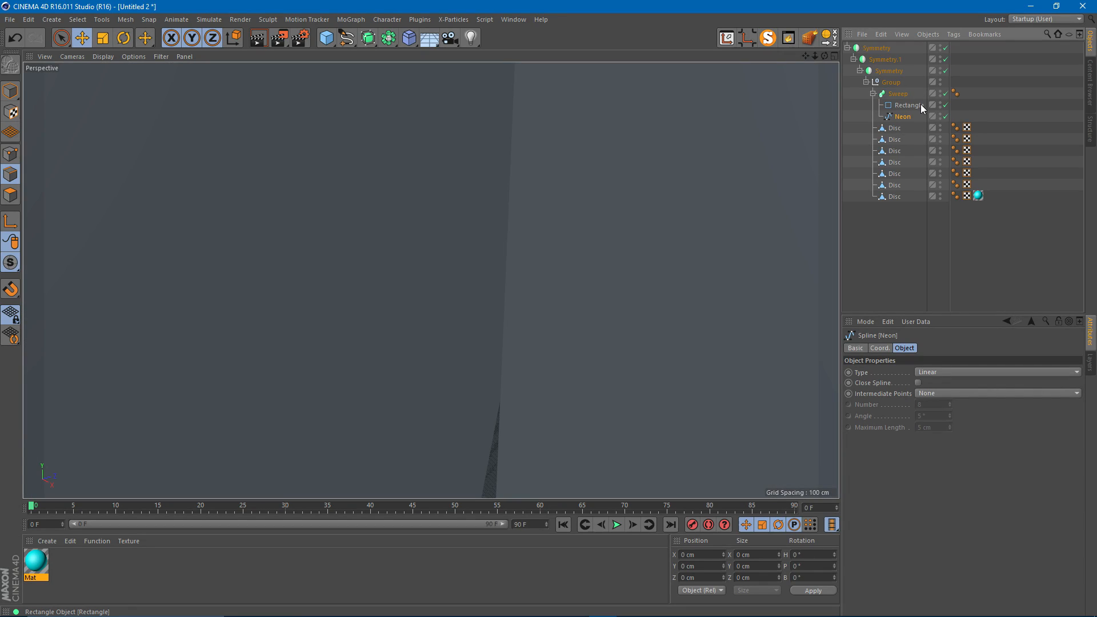
- Scale the sweep's Rectangle profile down to about 2.5% and apply the cyan Mat material to the Sweep
{"action": "left_click", "coordinate": [921, 105]}
{"action": "key", "text": "t"}
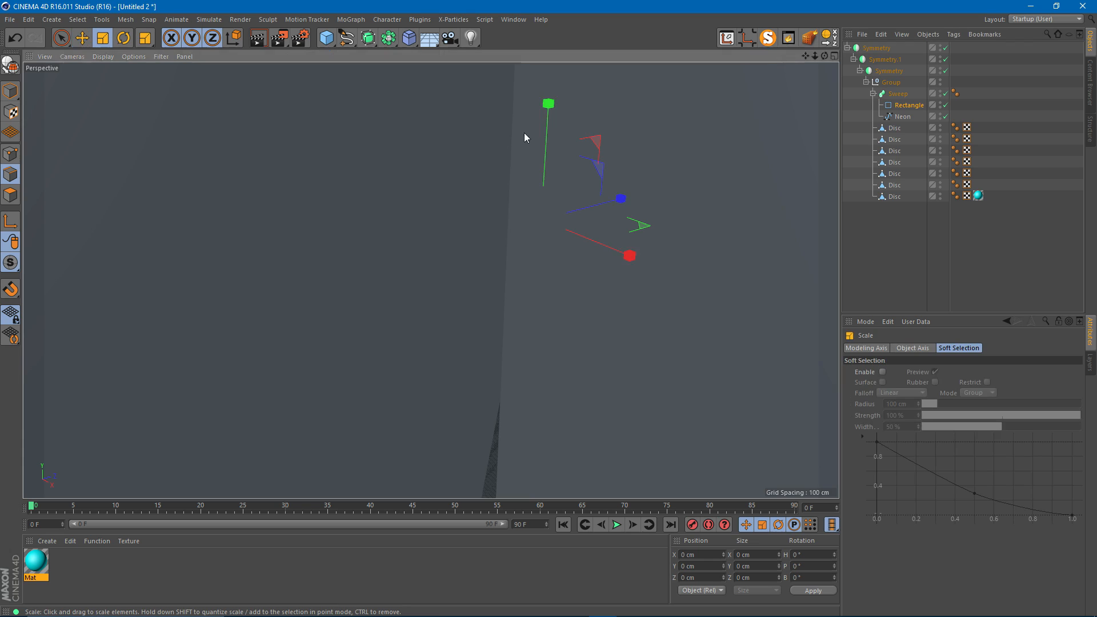
{"action": "key", "text": "o"}
{"action": "scroll", "coordinate": [173, 351], "scroll_direction": "down", "scroll_amount": 10}
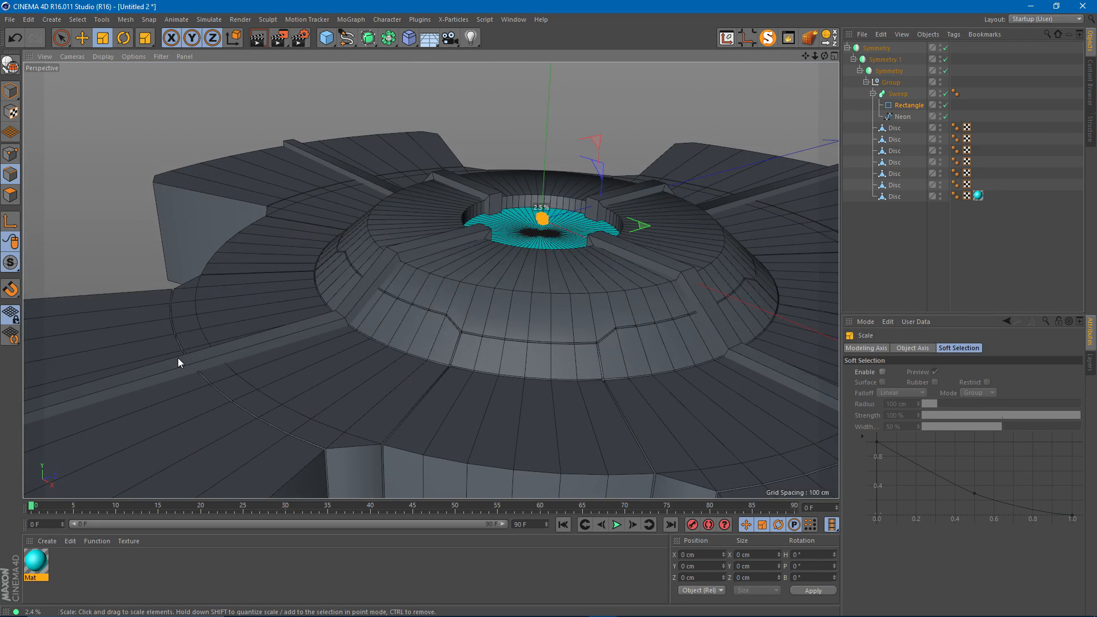
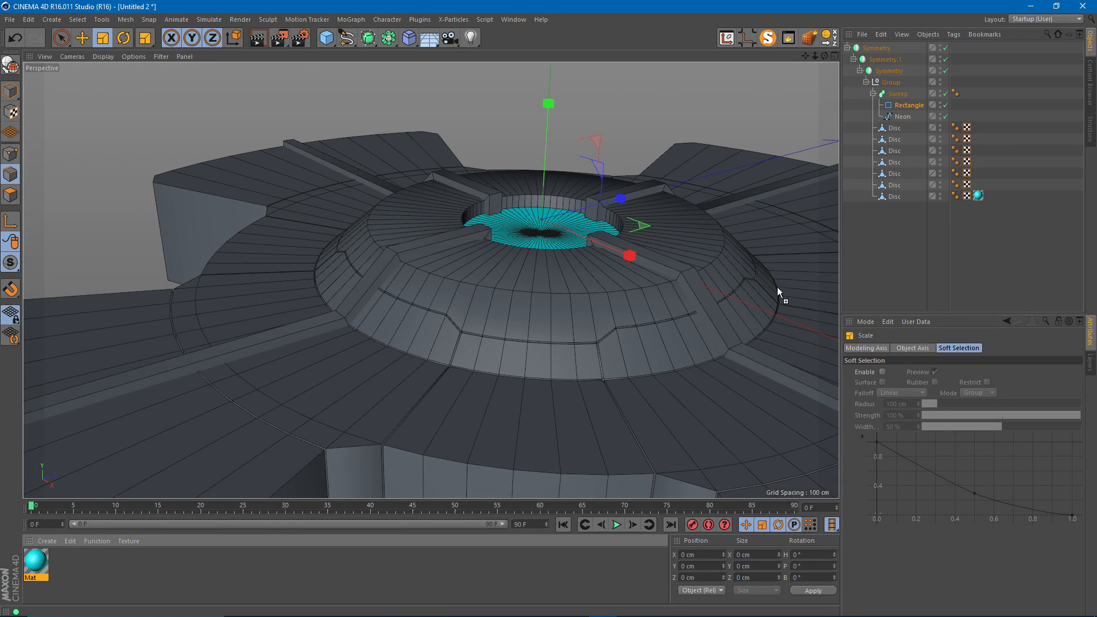
{"action": "left_click_drag", "start_coordinate": [902, 93], "coordinate": [901, 94]}
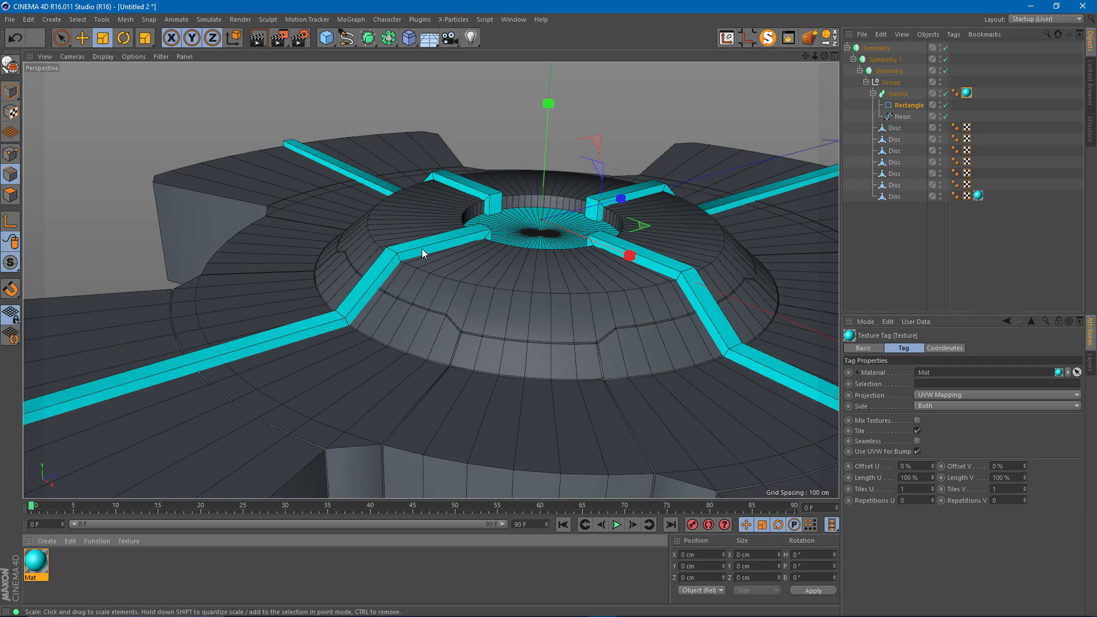
- Lower the Neon spline to about Y -22.8 cm and shift it to about Z 2.7 cm within the gap
{"action": "left_click_drag", "start_coordinate": [426, 245], "coordinate": [541, 235], "text": "alt"}
{"action": "left_click", "coordinate": [897, 116]}
{"action": "left_click_drag", "start_coordinate": [549, 183], "coordinate": [502, 199], "text": "alt"}
{"action": "left_click_drag", "start_coordinate": [546, 109], "coordinate": [554, 115]}
{"action": "left_click_drag", "start_coordinate": [554, 116], "coordinate": [555, 117]}
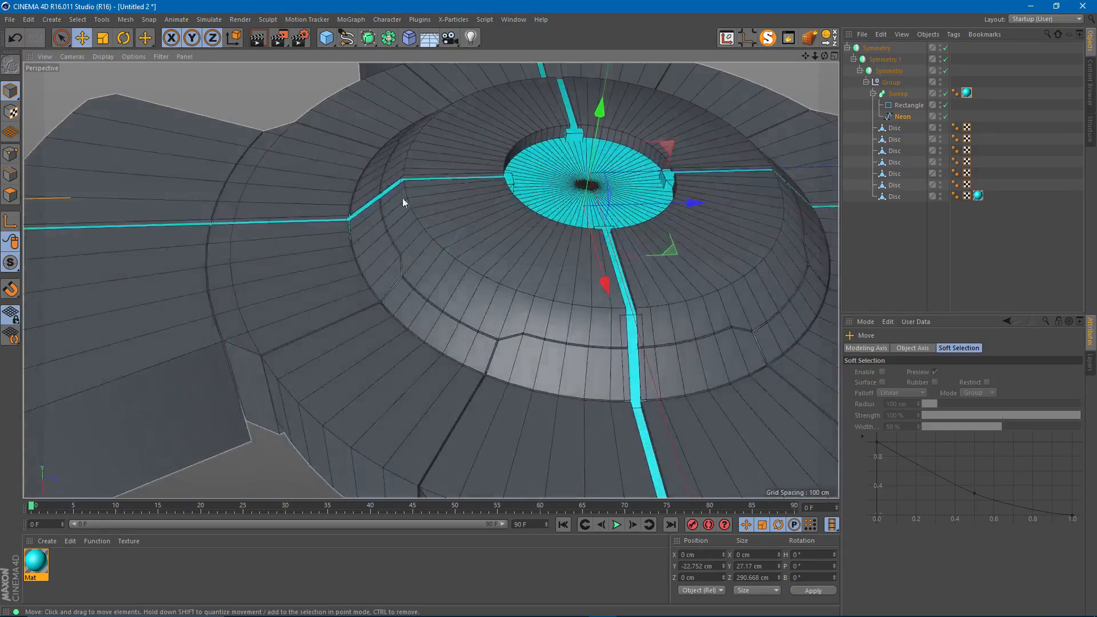
{"action": "left_click_drag", "start_coordinate": [423, 200], "coordinate": [483, 209], "text": "alt"}
{"action": "left_click_drag", "start_coordinate": [605, 148], "coordinate": [610, 148]}
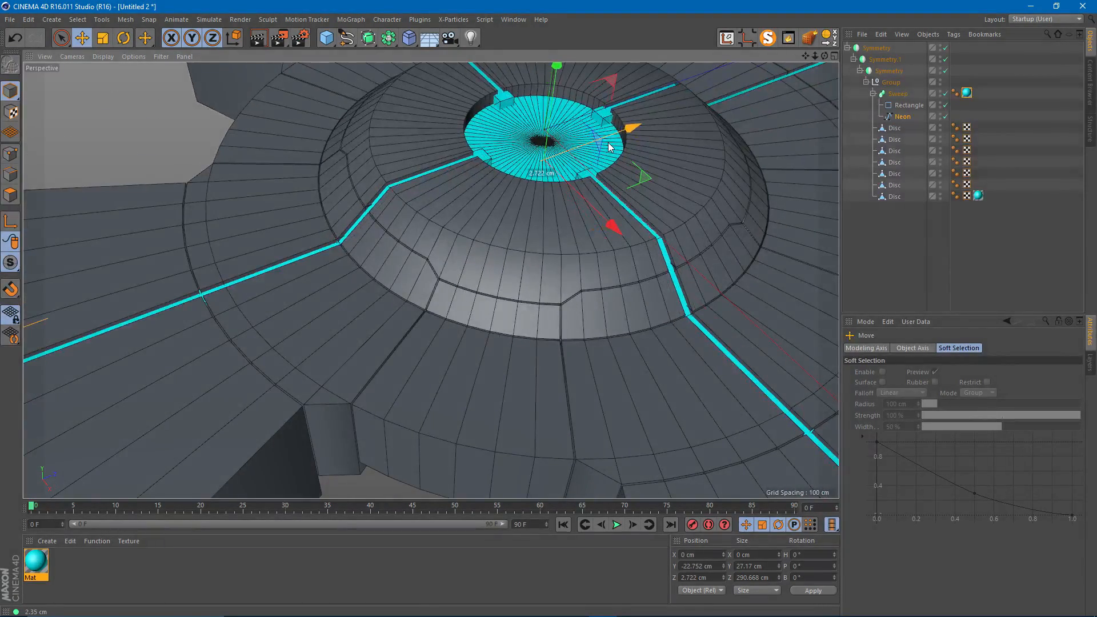
- Isolate the Neon spline, delete its lowest inner end point, and move the new end point to about Z -50.5 cm with the full model shown
{"action": "scroll", "coordinate": [456, 193], "scroll_direction": "down", "scroll_amount": 5}
{"action": "left_click_drag", "start_coordinate": [455, 194], "coordinate": [438, 168], "text": "alt"}
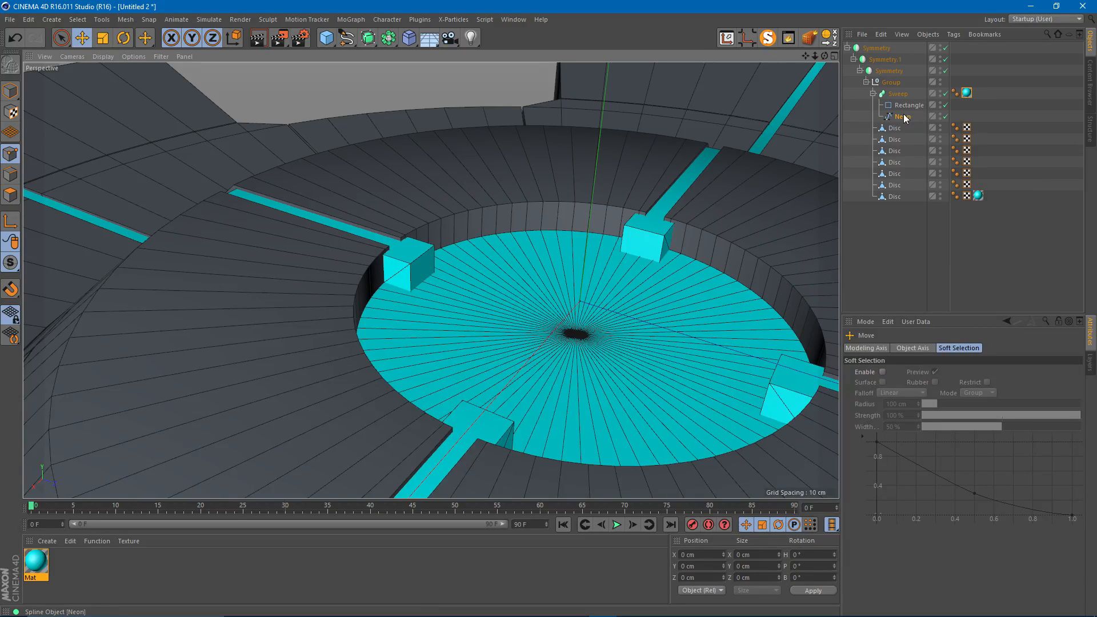
{"action": "left_click", "coordinate": [767, 38]}
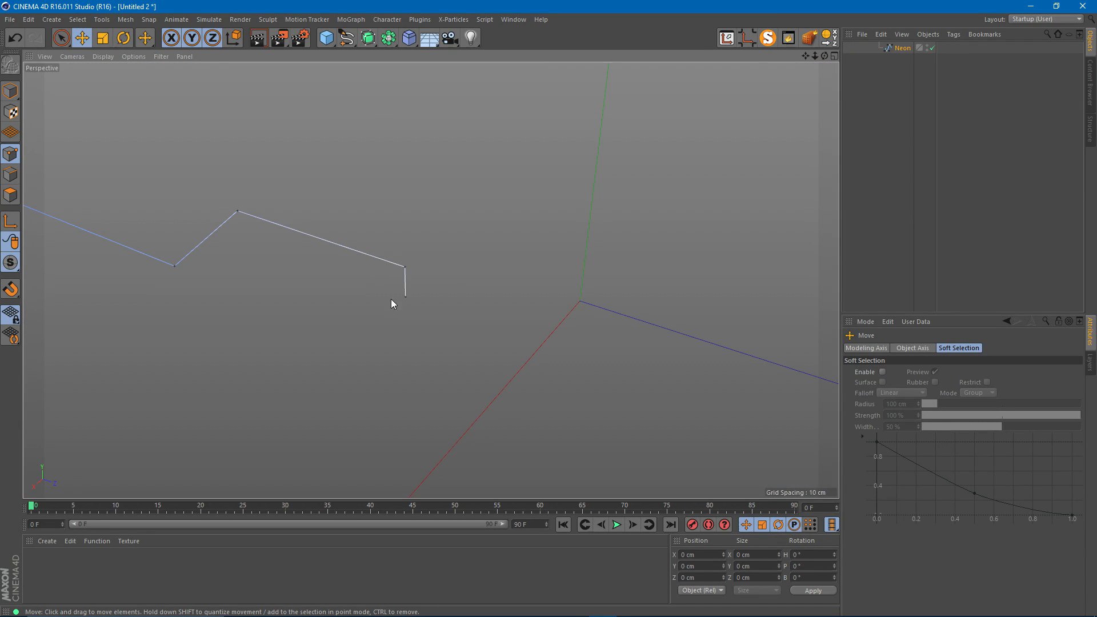
{"action": "left_click", "coordinate": [401, 297]}
{"action": "key", "text": "Delete"}
{"action": "left_click", "coordinate": [406, 268]}
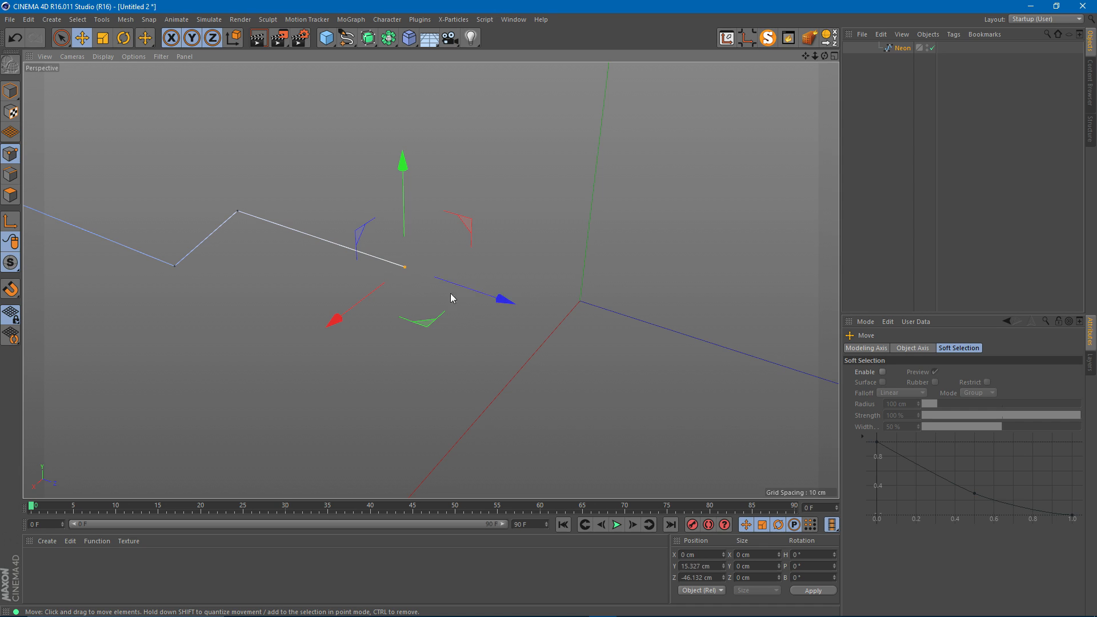
{"action": "left_click", "coordinate": [768, 37]}
{"action": "left_click_drag", "start_coordinate": [475, 288], "coordinate": [457, 286]}
{"action": "left_click_drag", "start_coordinate": [458, 287], "coordinate": [325, 266], "text": "alt"}
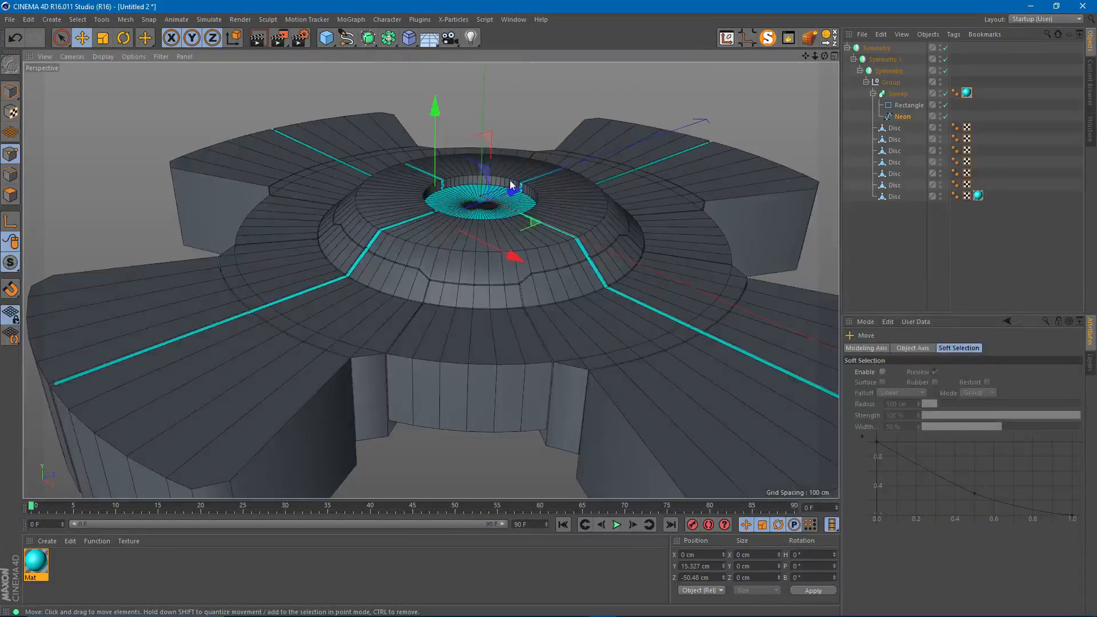
{"action": "mouse_move", "coordinate": [509, 180]}
{"action": "left_mouse_down", "text": "alt"}
{"action": "mouse_move", "coordinate": [491, 212]}
{"action": "mouse_move", "coordinate": [507, 193]}
{"action": "left_mouse_up", "text": "alt"}
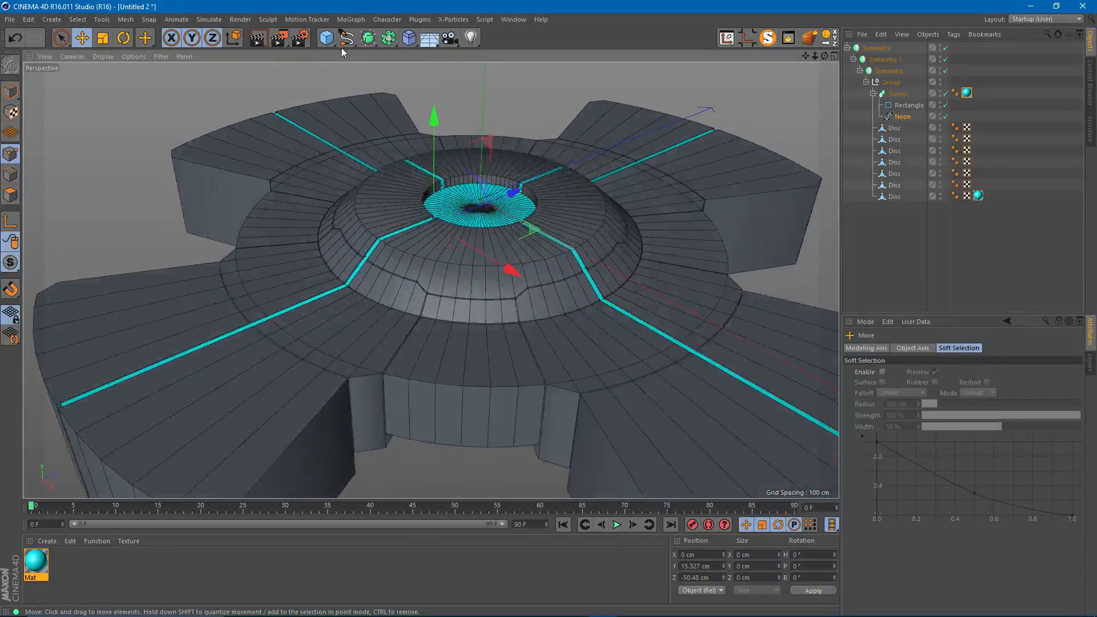
- Add a Disc primitive, enlarge it to about 334 cm outer radius, and lower it beneath the panels as a base
{"action": "left_click_drag", "start_coordinate": [330, 43], "coordinate": [373, 84]}
{"action": "key", "text": "t"}
{"action": "left_click_drag", "start_coordinate": [315, 245], "coordinate": [395, 224]}
{"action": "key", "text": "e"}
{"action": "left_click_drag", "start_coordinate": [483, 92], "coordinate": [478, 195]}
{"action": "left_click_drag", "start_coordinate": [351, 402], "coordinate": [477, 229], "text": "alt"}
- Add a Tube with about 269 cm inner radius, 374 cm outer radius and 219 cm height, lowered to about Y -151 cm
{"action": "left_click", "coordinate": [326, 38]}
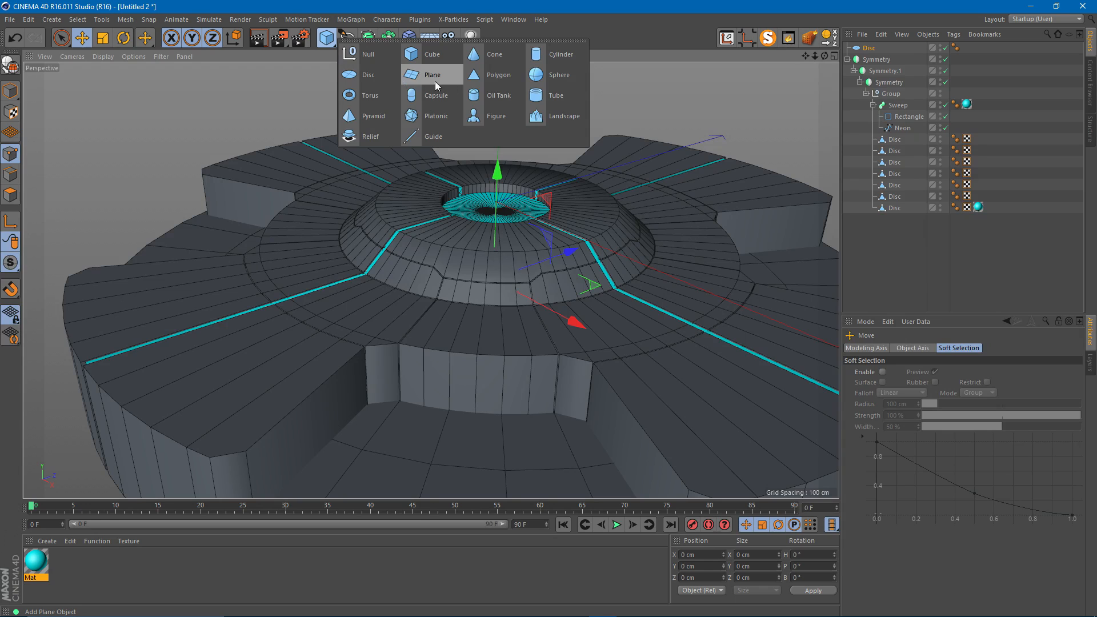
{"action": "left_click", "coordinate": [553, 95]}
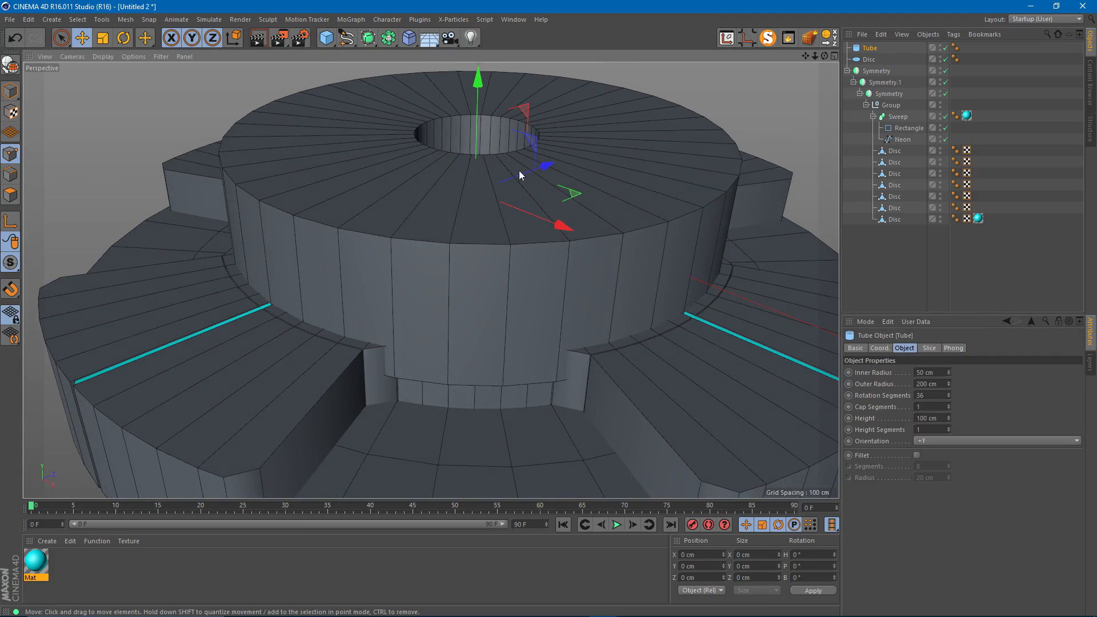
{"action": "left_click", "coordinate": [2, 86]}
{"action": "scroll", "coordinate": [573, 217], "scroll_direction": "down", "scroll_amount": 2}
{"action": "left_click_drag", "start_coordinate": [645, 280], "coordinate": [684, 233], "text": "alt"}
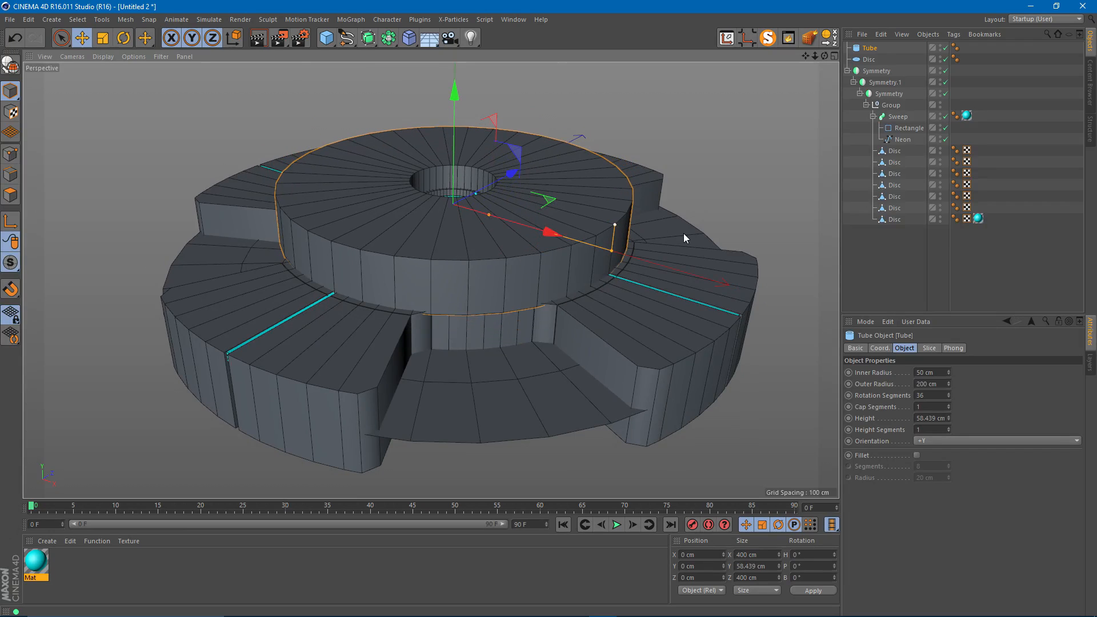
{"action": "left_click_drag", "start_coordinate": [490, 215], "coordinate": [789, 313]}
{"action": "left_click_drag", "start_coordinate": [600, 255], "coordinate": [740, 298]}
{"action": "left_click_drag", "start_coordinate": [796, 274], "coordinate": [801, 185]}
{"action": "left_click_drag", "start_coordinate": [454, 100], "coordinate": [455, 220]}
{"action": "left_click_drag", "start_coordinate": [535, 349], "coordinate": [547, 360], "text": "alt"}
{"action": "left_click_drag", "start_coordinate": [714, 402], "coordinate": [650, 388]}
{"action": "left_click_drag", "start_coordinate": [557, 384], "coordinate": [347, 340], "text": "alt"}
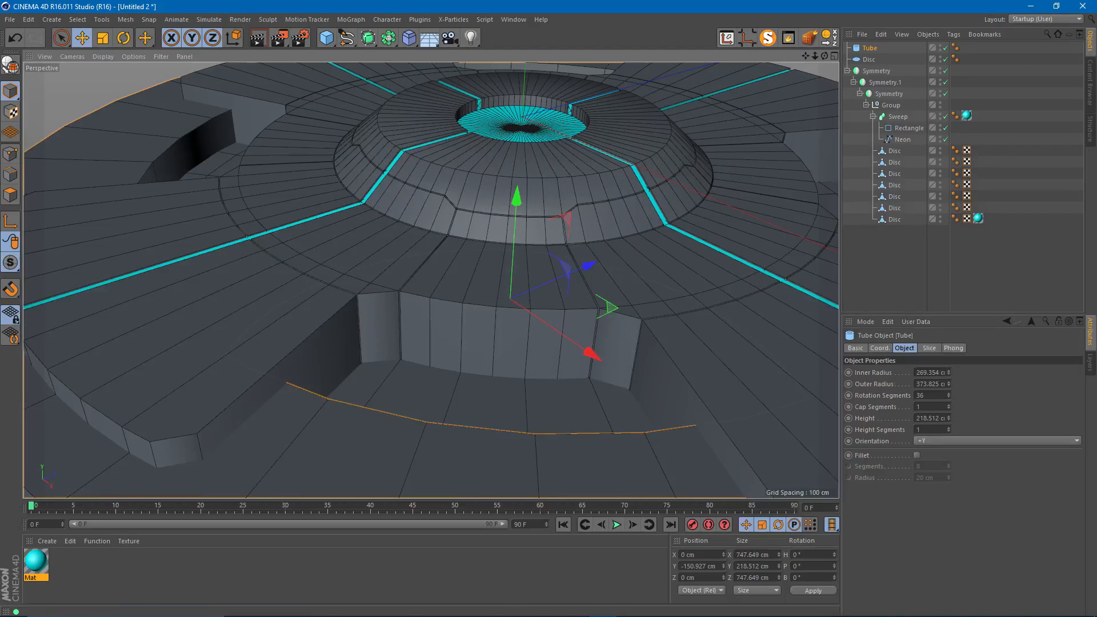
- Switch to Photoshop, examine the platform reference sketch, and return to Cinema 4D
{"action": "mouse_move", "coordinate": [590, 610]}
{"action": "left_click", "coordinate": [546, 605]}
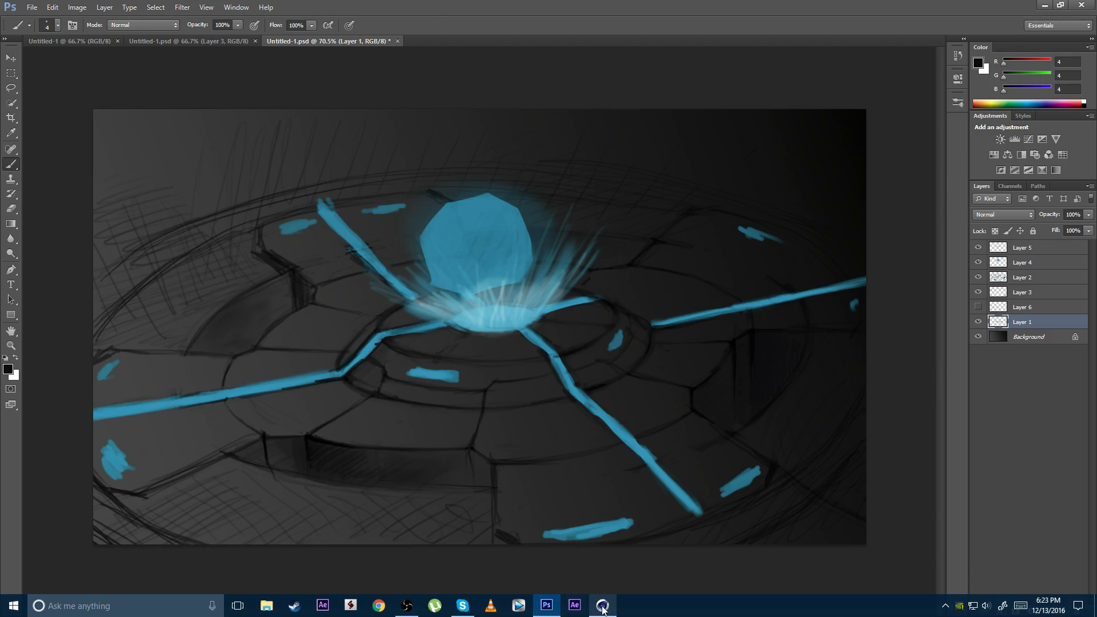
{"action": "left_click", "coordinate": [603, 605]}
- Select the base Disc and move it vertically to about Y -88 cm
{"action": "left_click_drag", "start_coordinate": [421, 327], "coordinate": [414, 322], "text": "alt"}
{"action": "left_click", "coordinate": [406, 376]}
{"action": "mouse_move", "coordinate": [588, 170]}
{"action": "left_mouse_down"}
{"action": "mouse_move", "coordinate": [589, 189]}
{"action": "mouse_move", "coordinate": [587, 179]}
{"action": "left_mouse_up"}
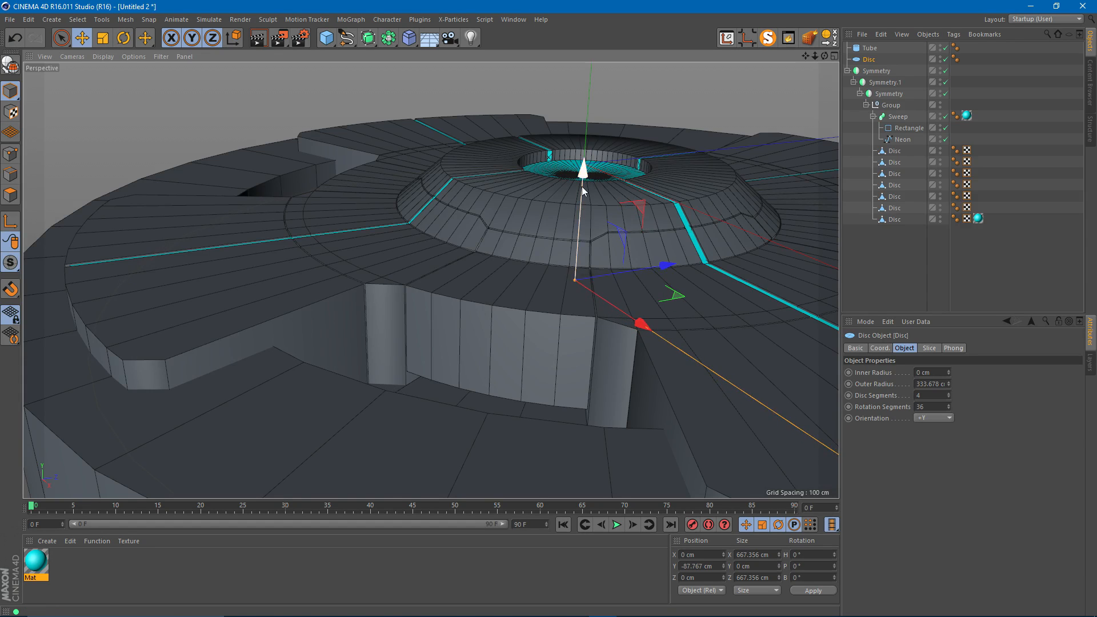
- Select the inner wall panel in the front opening and pull its lower border edges further down toward the base
{"action": "left_click", "coordinate": [488, 345]}
{"action": "left_click_drag", "start_coordinate": [447, 367], "coordinate": [427, 377], "text": "alt"}
{"action": "key", "text": "Return"}
{"action": "scroll", "coordinate": [433, 364], "scroll_direction": "up", "scroll_amount": 3}
{"action": "left_click_drag", "start_coordinate": [469, 348], "coordinate": [478, 335], "text": "alt"}
{"action": "left_click_drag", "start_coordinate": [472, 257], "coordinate": [472, 278]}
{"action": "left_click_drag", "start_coordinate": [482, 324], "coordinate": [484, 407], "text": "alt"}
{"action": "key", "text": "Return"}
{"action": "scroll", "coordinate": [420, 413], "scroll_direction": "down", "scroll_amount": 5}
{"action": "left_click_drag", "start_coordinate": [411, 378], "coordinate": [398, 345], "text": "alt"}
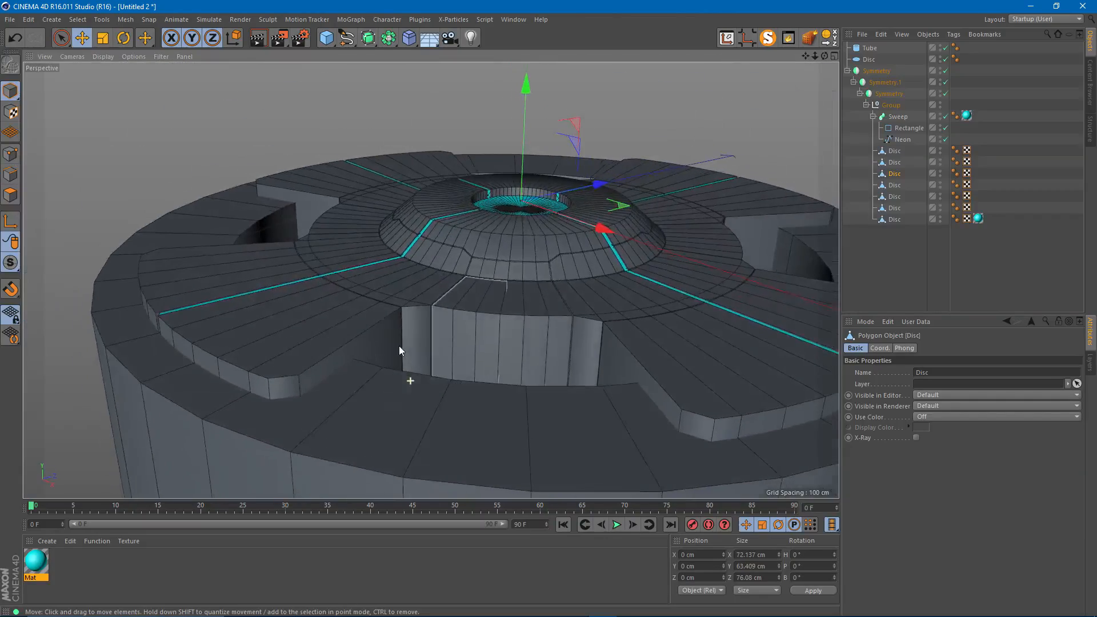
- Reduce the Tube's radii to about 252 cm inner and 354 cm outer
{"action": "left_click", "coordinate": [391, 417]}
{"action": "left_click", "coordinate": [861, 49]}
{"action": "left_click_drag", "start_coordinate": [449, 332], "coordinate": [486, 342], "text": "alt"}
{"action": "middle_click_drag", "start_coordinate": [576, 296], "coordinate": [497, 264], "text": "alt"}
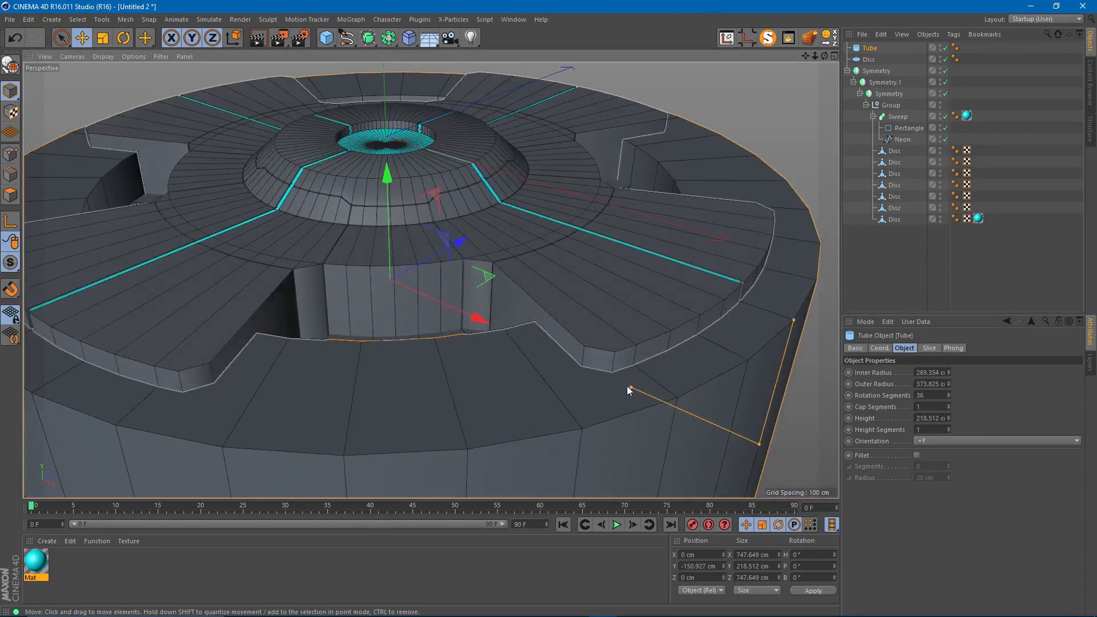
{"action": "left_click_drag", "start_coordinate": [632, 388], "coordinate": [662, 403]}
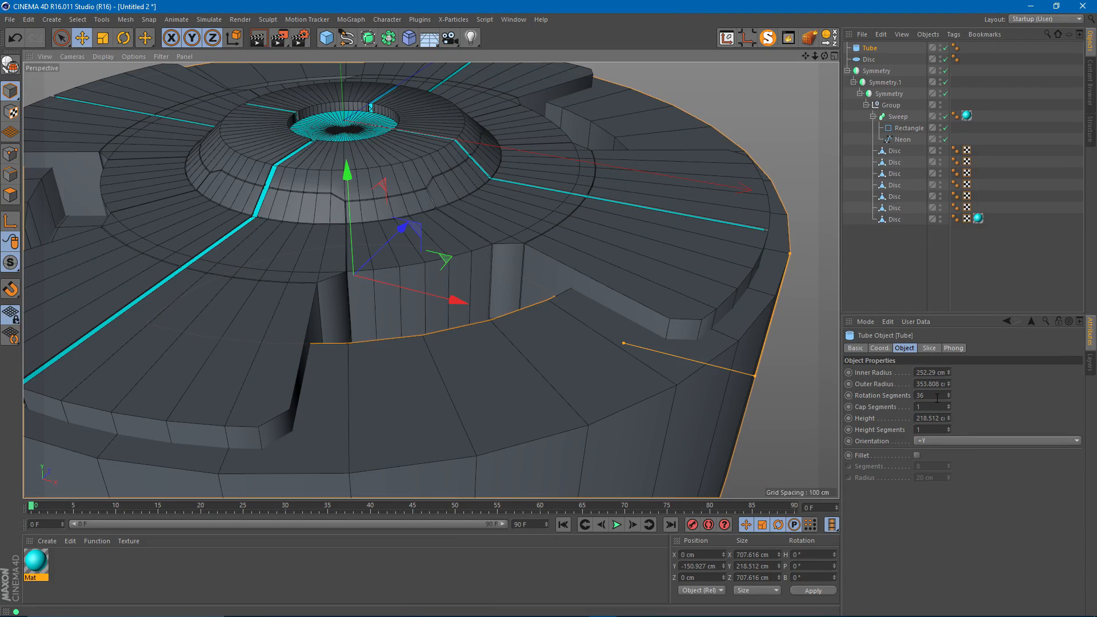
- Multiply the Tube's rotation segments by 4 to 144
{"action": "left_click", "coordinate": [937, 396]}
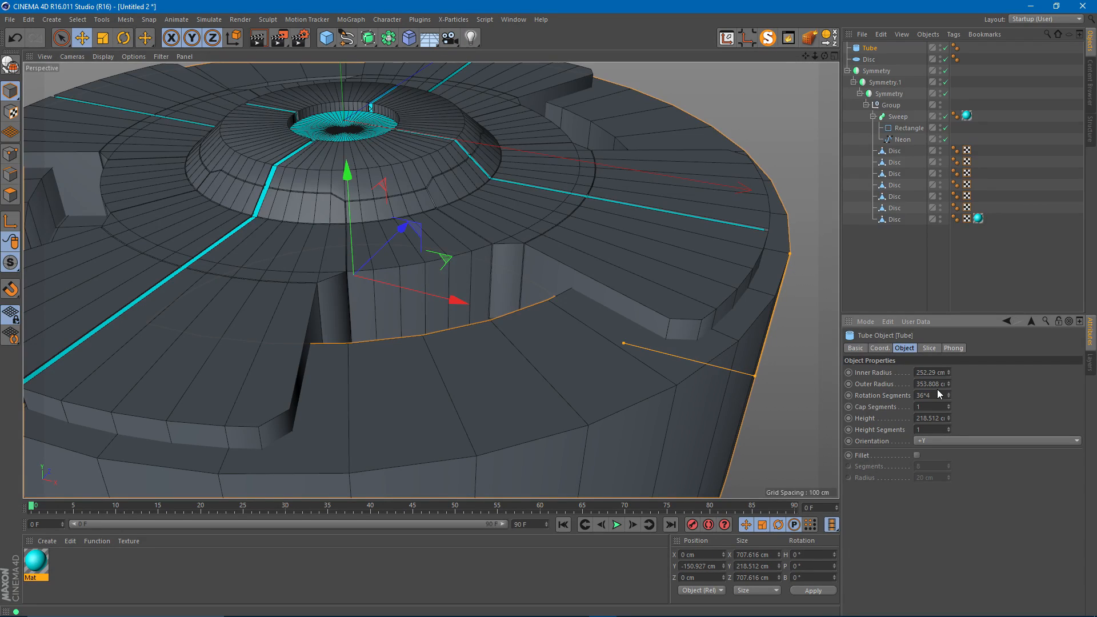
{"action": "key", "text": "Return"}
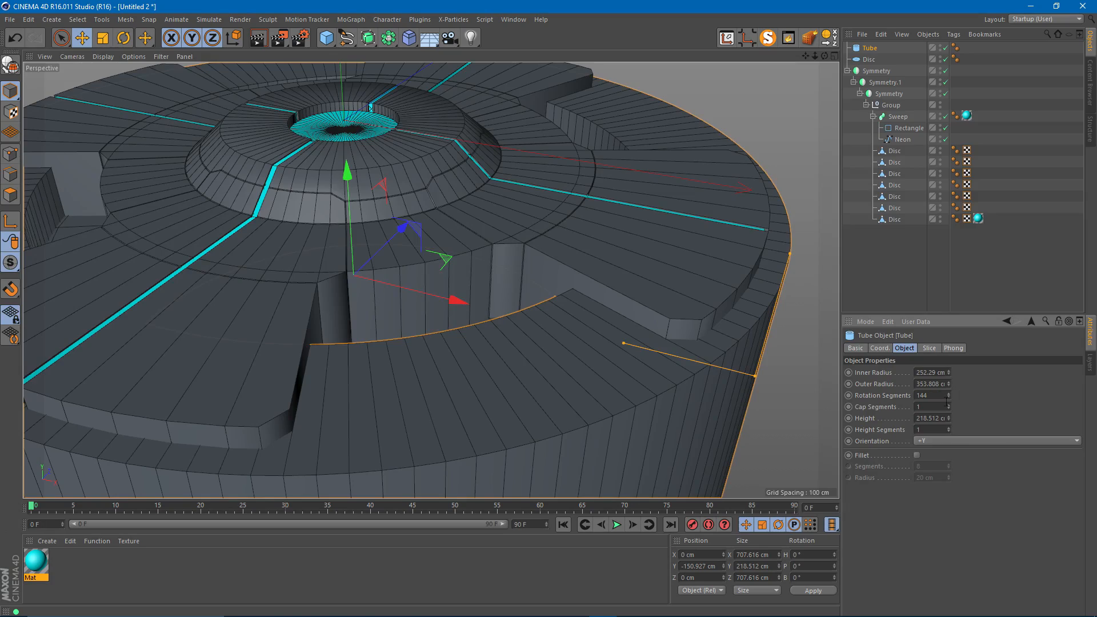
{"action": "left_click_drag", "start_coordinate": [261, 317], "coordinate": [320, 289], "text": "alt"}
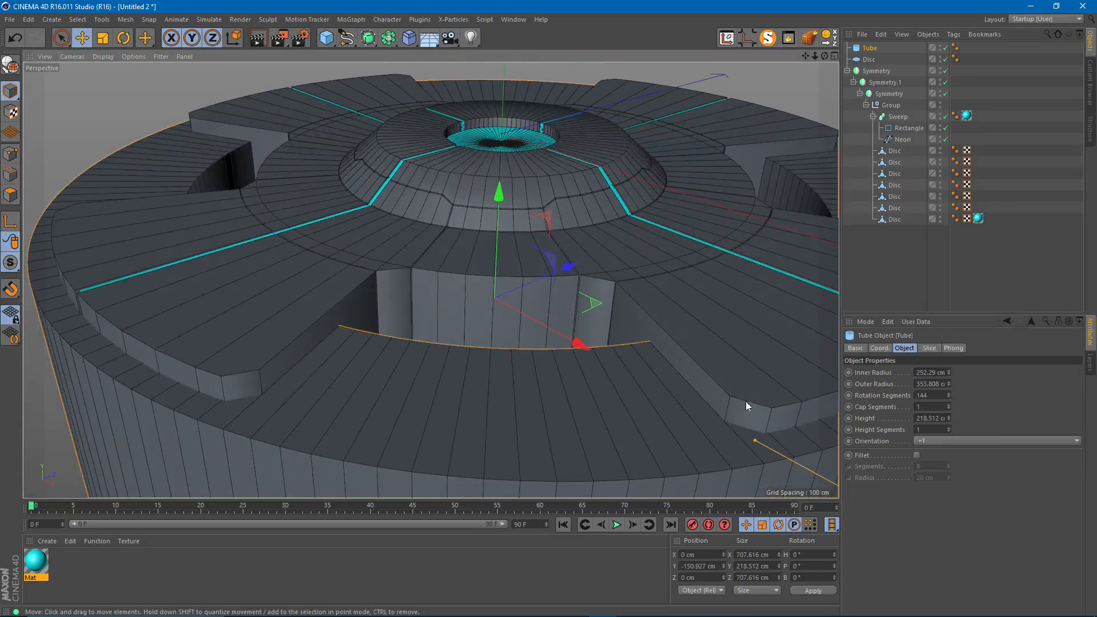
- Enable the Tube's fillet with 3 segments and a 1 cm radius
{"action": "left_click", "coordinate": [916, 455]}
{"action": "left_click_drag", "start_coordinate": [198, 207], "coordinate": [246, 210], "text": "alt"}
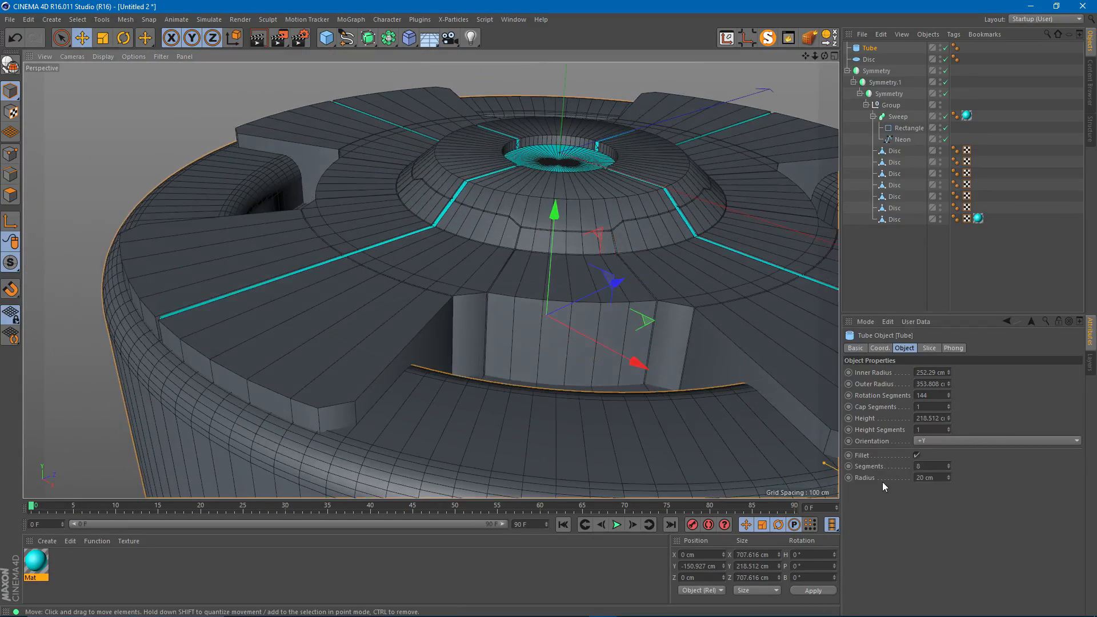
{"action": "double_click", "coordinate": [941, 466]}
{"action": "type", "text": "3"}
{"action": "left_click_drag", "start_coordinate": [940, 478], "coordinate": [865, 470]}
{"action": "type", "text": "1"}
{"action": "key", "text": "Return"}
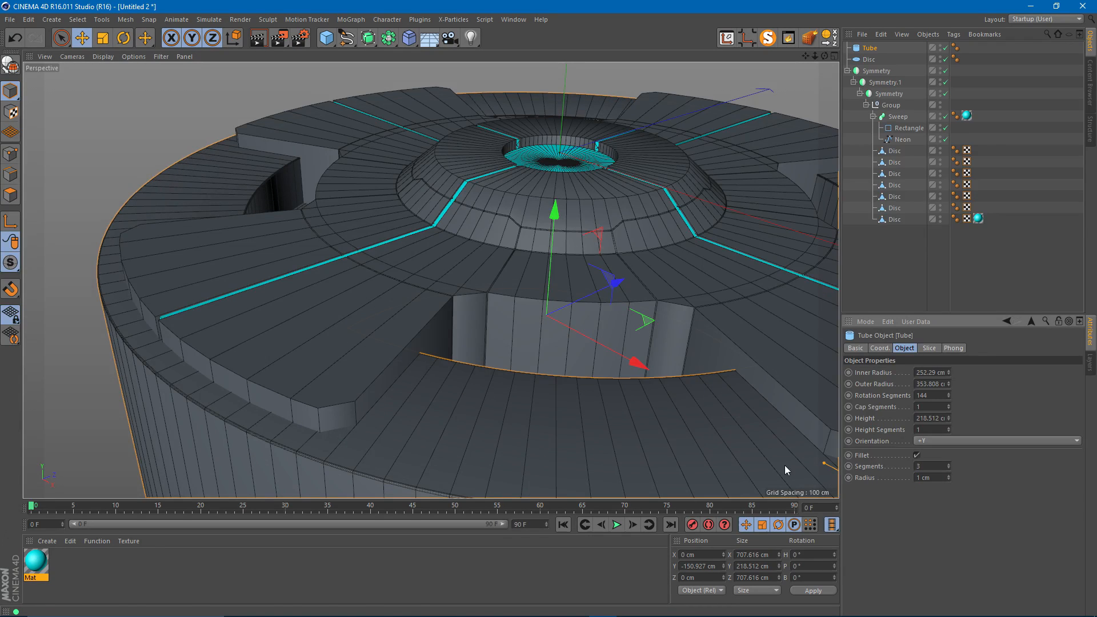
- Examine the filleted tube and panels in shading without lines, and restore shading with lines
{"action": "key", "text": "n"}
{"action": "key", "text": "a"}
{"action": "mouse_move", "coordinate": [312, 327]}
{"action": "left_mouse_down", "text": "alt"}
{"action": "mouse_move", "coordinate": [233, 299]}
{"action": "mouse_move", "coordinate": [318, 345]}
{"action": "mouse_move", "coordinate": [421, 327]}
{"action": "mouse_move", "coordinate": [402, 266]}
{"action": "left_mouse_up", "text": "alt"}
{"action": "key", "text": "n"}
{"action": "key", "text": "b"}
{"action": "scroll", "coordinate": [402, 267], "scroll_direction": "down", "scroll_amount": 2}
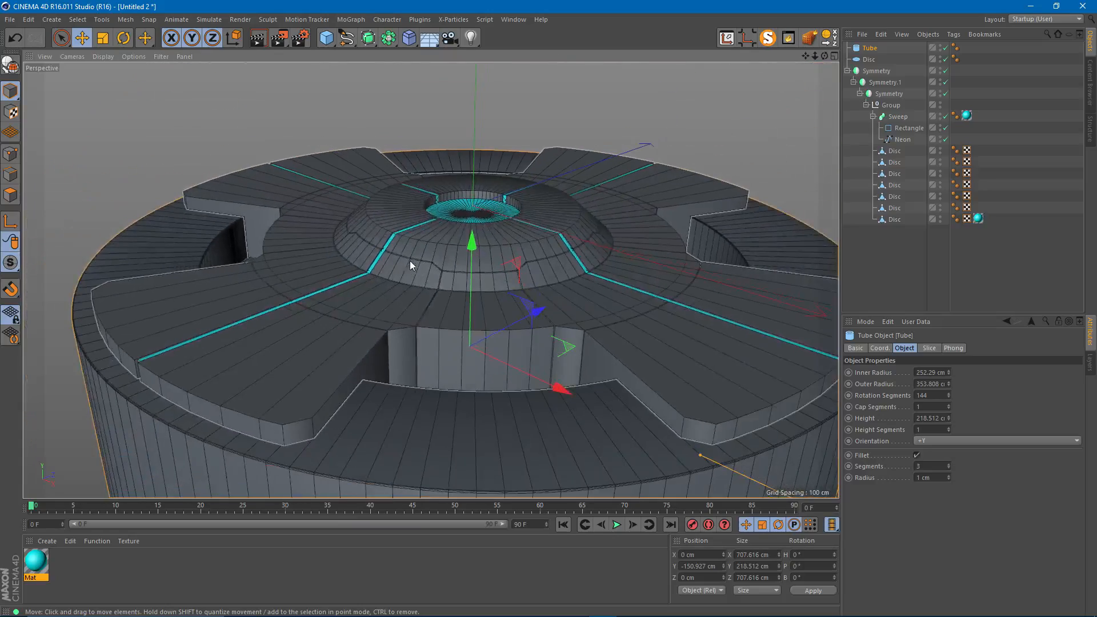
- Duplicate the Tube and resize the copy to about 335 cm inner radius, 378 cm outer radius and 234 cm height as an outer rim
{"action": "middle_click_drag", "start_coordinate": [404, 266], "coordinate": [387, 271], "text": "alt"}
{"action": "left_click_drag", "start_coordinate": [870, 48], "coordinate": [866, 47], "text": "ctrl"}
{"action": "left_click_drag", "start_coordinate": [611, 297], "coordinate": [734, 399], "text": "alt"}
{"action": "left_click_drag", "start_coordinate": [596, 378], "coordinate": [707, 394]}
{"action": "left_click_drag", "start_coordinate": [752, 275], "coordinate": [750, 267]}
{"action": "left_click_drag", "start_coordinate": [701, 395], "coordinate": [694, 393]}
{"action": "left_click_drag", "start_coordinate": [752, 268], "coordinate": [749, 270]}
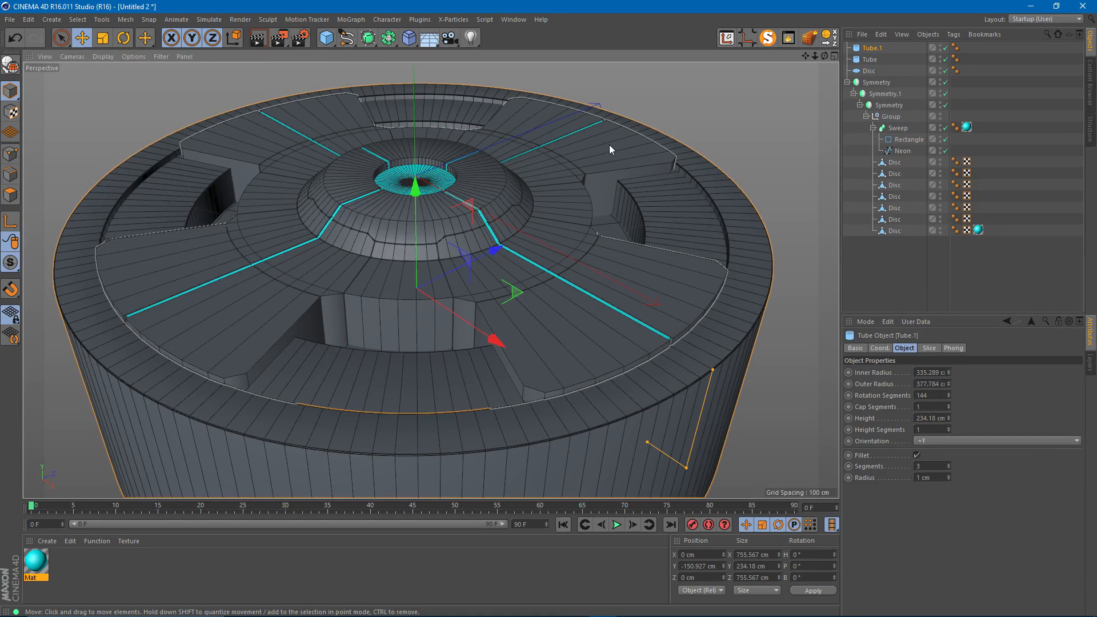
- Add a Bevel Deformer inside the panel Group, leaving the Group's position as it was
{"action": "left_click_drag", "start_coordinate": [207, 321], "coordinate": [233, 333], "text": "alt"}
{"action": "right_click_drag", "start_coordinate": [234, 334], "coordinate": [281, 251], "text": "alt"}
{"action": "left_click_drag", "start_coordinate": [432, 280], "coordinate": [343, 200], "text": "alt"}
{"action": "left_click", "coordinate": [892, 117]}
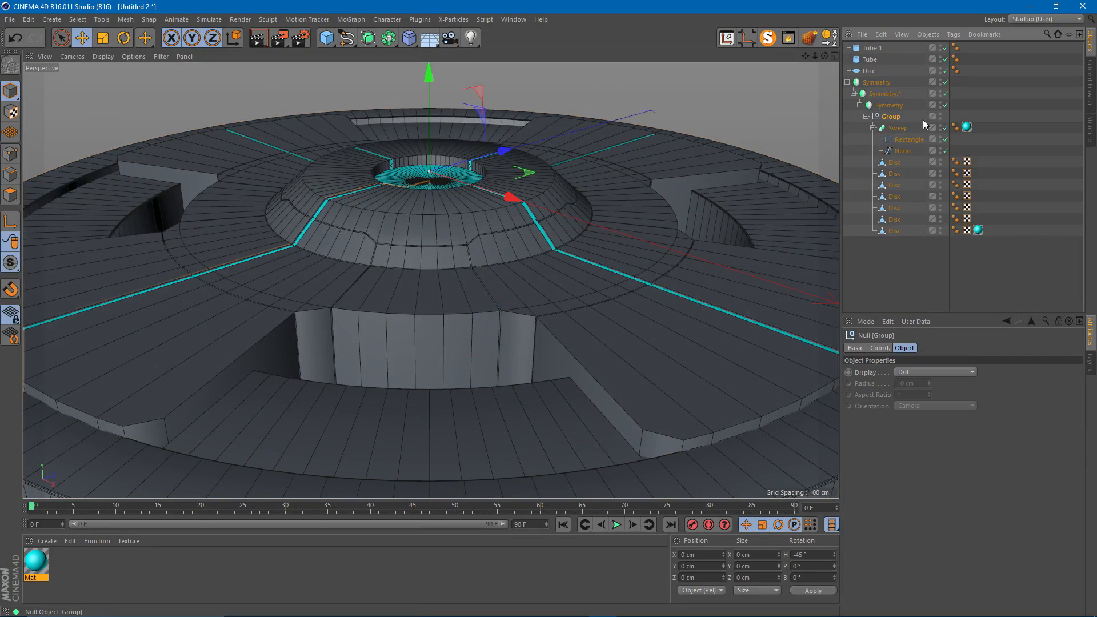
{"action": "left_click_drag", "start_coordinate": [430, 77], "coordinate": [424, 101]}
{"action": "key", "text": "ctrl+z"}
{"action": "scroll", "coordinate": [425, 105], "scroll_direction": "up", "scroll_amount": 2}
{"action": "left_click", "coordinate": [409, 37]}
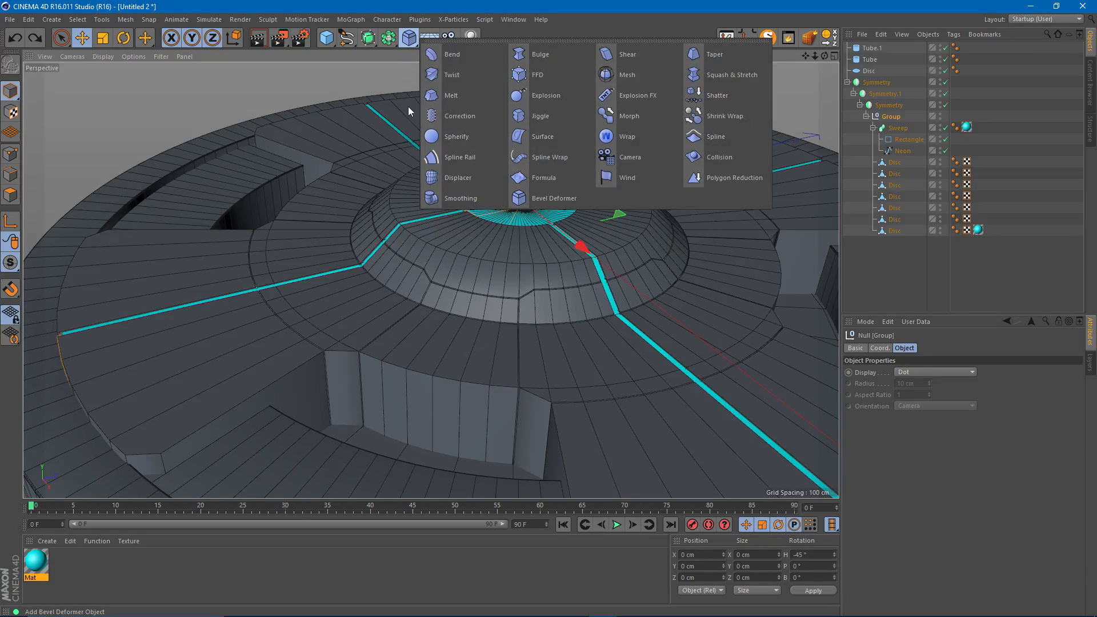
{"action": "left_click", "coordinate": [554, 198], "text": "shift"}
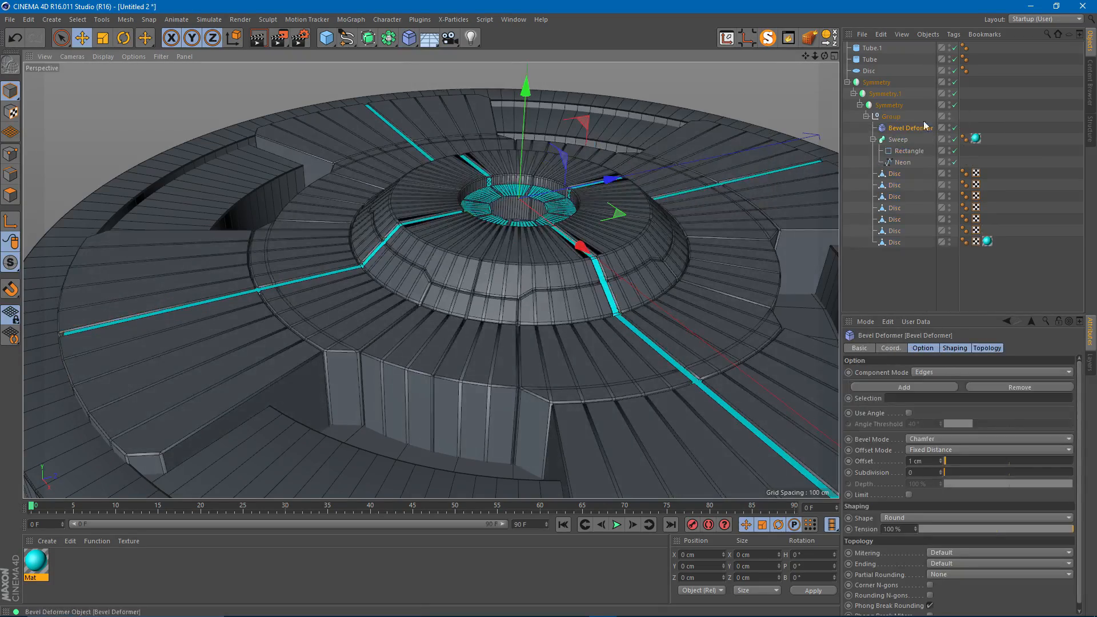
- Enable Use Angle on the Bevel Deformer and set its angle threshold to 10°
{"action": "left_click_drag", "start_coordinate": [445, 211], "coordinate": [463, 211], "text": "alt"}
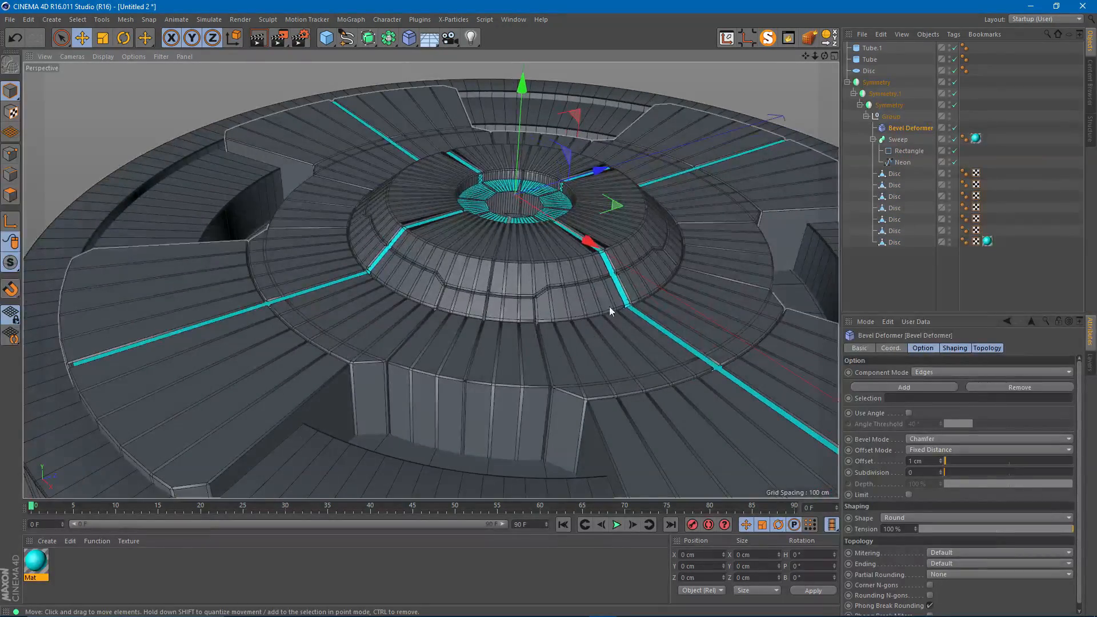
{"action": "middle_click_drag", "start_coordinate": [557, 273], "coordinate": [535, 248], "text": "alt"}
{"action": "left_click_drag", "start_coordinate": [424, 227], "coordinate": [448, 229], "text": "alt"}
{"action": "right_click_drag", "start_coordinate": [448, 229], "coordinate": [542, 227], "text": "alt"}
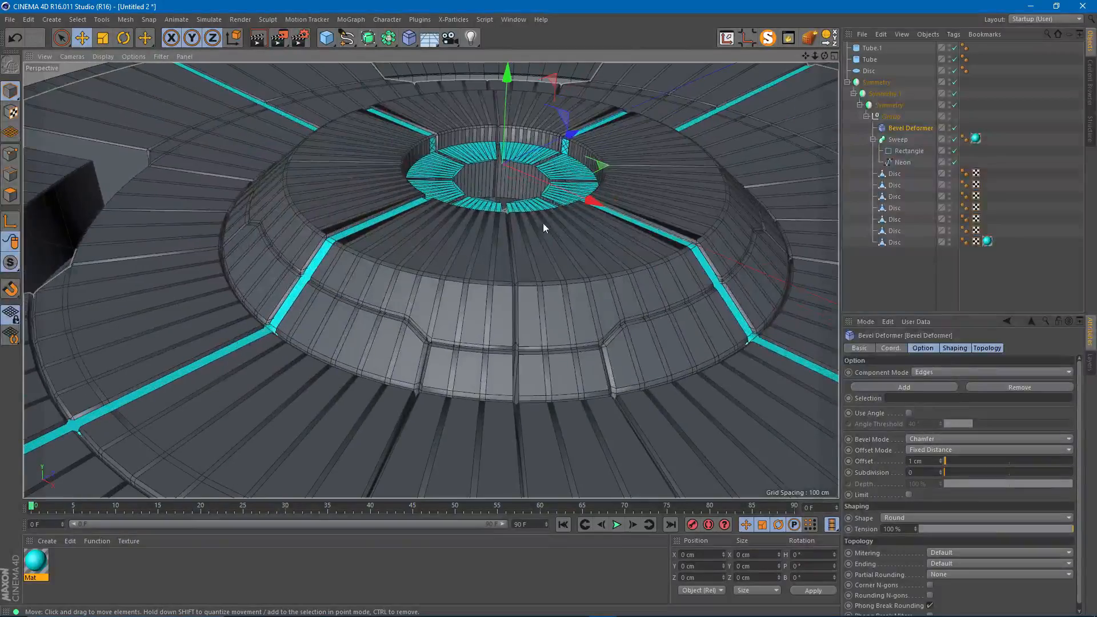
{"action": "left_click_drag", "start_coordinate": [491, 262], "coordinate": [508, 237], "text": "alt"}
{"action": "right_click_drag", "start_coordinate": [460, 274], "coordinate": [500, 271], "text": "alt"}
{"action": "left_click_drag", "start_coordinate": [478, 263], "coordinate": [457, 253], "text": "alt"}
{"action": "left_click", "coordinate": [908, 413]}
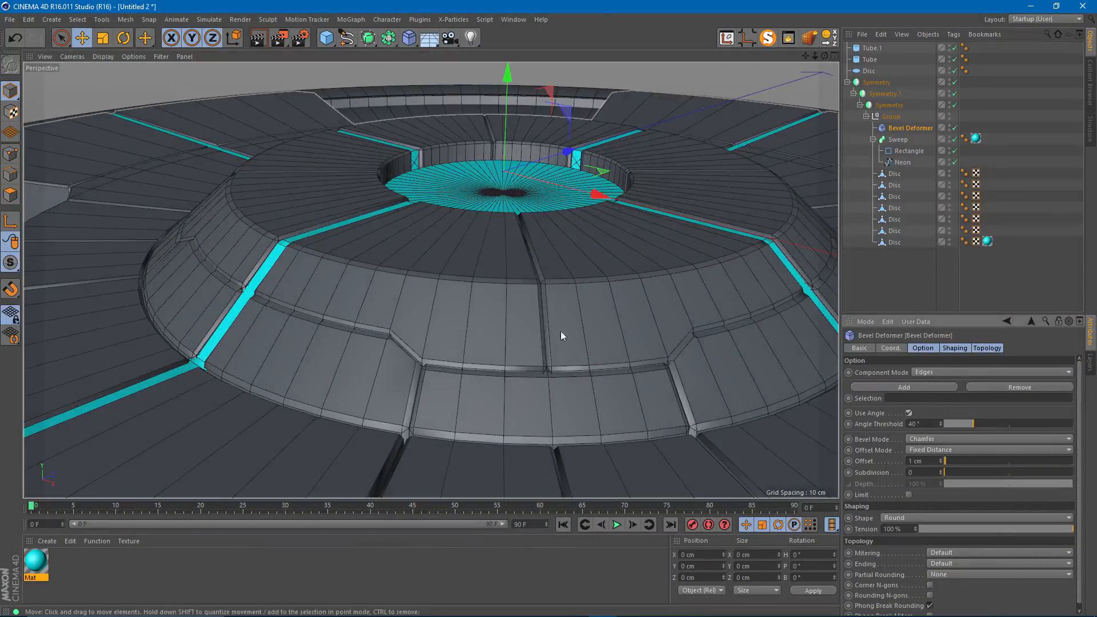
{"action": "left_click_drag", "start_coordinate": [659, 349], "coordinate": [410, 313], "text": "alt"}
{"action": "scroll", "coordinate": [411, 313], "scroll_direction": "up", "scroll_amount": 3}
{"action": "left_click_drag", "start_coordinate": [975, 424], "coordinate": [948, 424]}
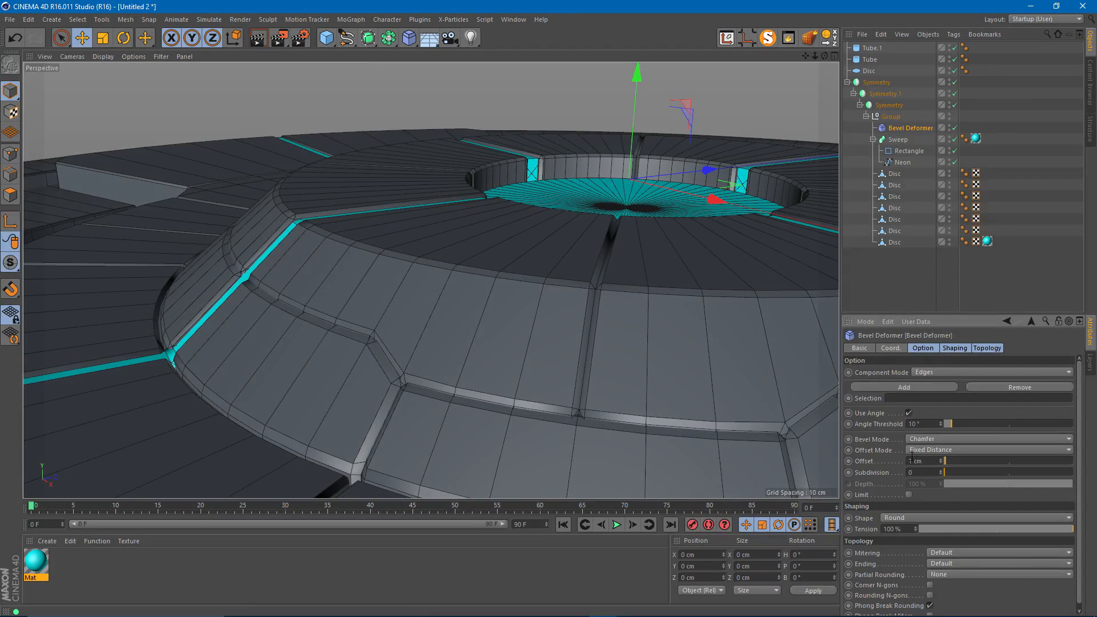
- Set the Bevel Deformer's offset to 0.4 cm
{"action": "left_click", "coordinate": [931, 461]}
{"action": "type", "text": "0.4"}
{"action": "key", "text": "Return"}
{"action": "scroll", "coordinate": [478, 350], "scroll_direction": "up", "scroll_amount": 5}
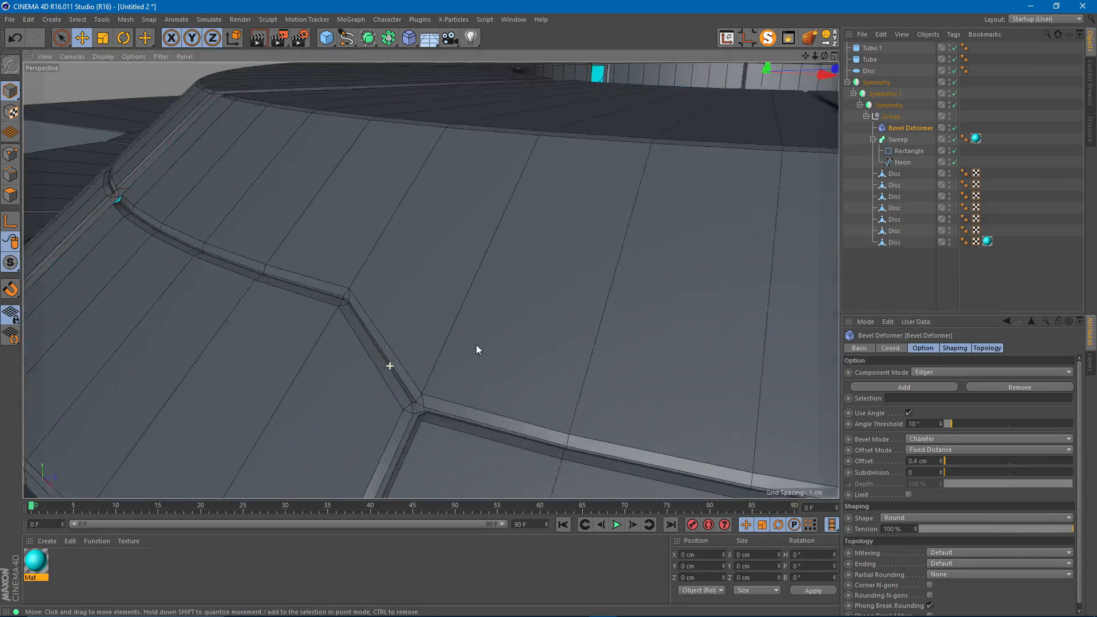
- Set the Bevel Deformer's offset to 0.2 cm
{"action": "left_click_drag", "start_coordinate": [476, 345], "coordinate": [441, 348], "text": "alt"}
{"action": "left_click_drag", "start_coordinate": [431, 280], "coordinate": [368, 317], "text": "alt"}
{"action": "right_click_drag", "start_coordinate": [368, 318], "coordinate": [442, 322], "text": "alt"}
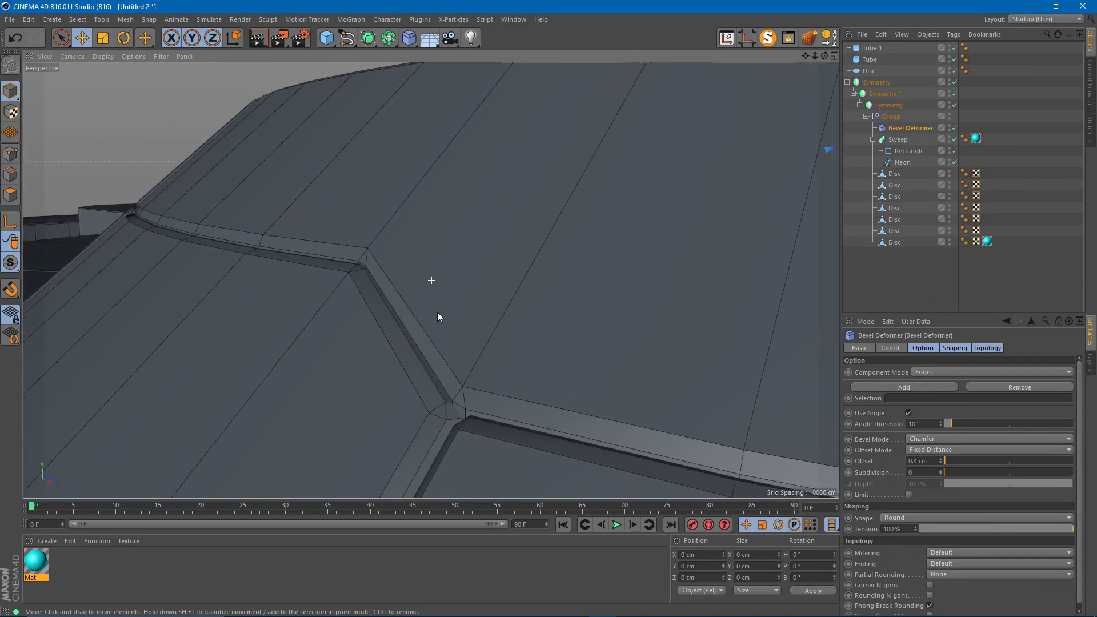
{"action": "middle_click_drag", "start_coordinate": [441, 321], "coordinate": [430, 287], "text": "alt"}
{"action": "left_click", "coordinate": [935, 461]}
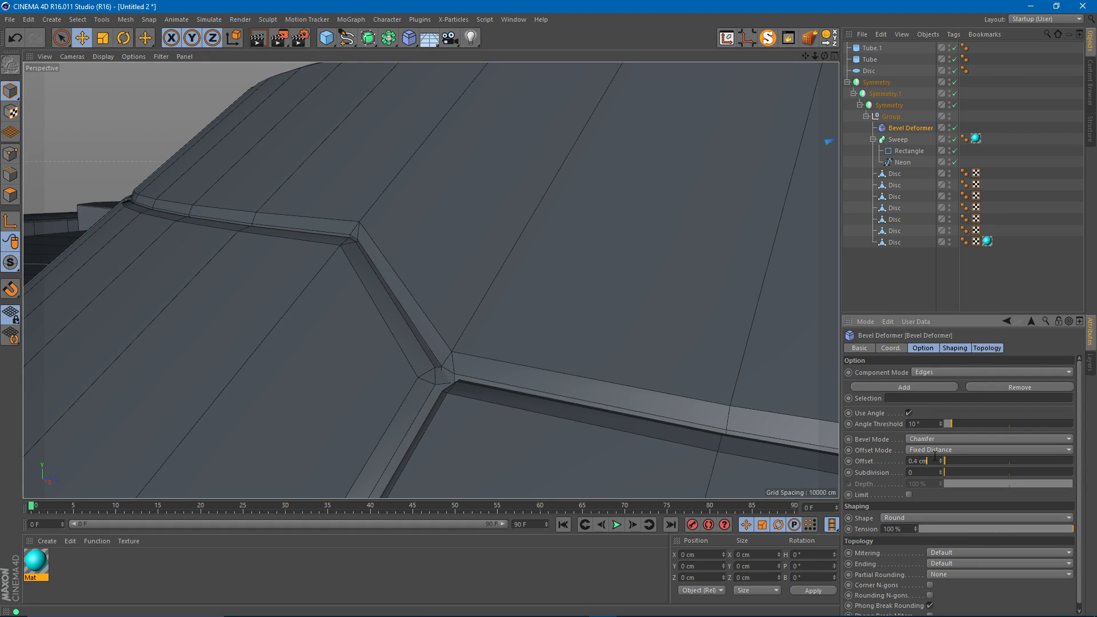
{"action": "key", "text": "BackSpace"}
{"action": "key", "text": "BackSpace"}
{"action": "key", "text": "BackSpace"}
{"action": "key", "text": "BackSpace"}
{"action": "type", "text": "2"}
{"action": "key", "text": "Return"}
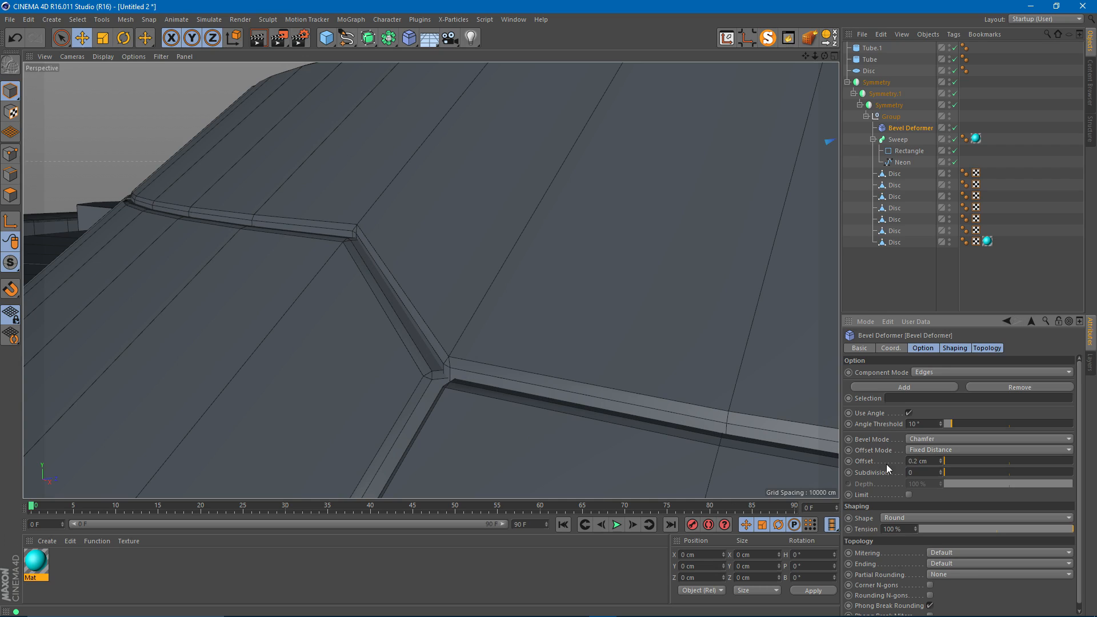
- Raise the Bevel Deformer's subdivision to 4 and switch the viewport to Gouraud shading without lines
{"action": "left_click_drag", "start_coordinate": [941, 472], "coordinate": [942, 472]}
{"action": "right_click_drag", "start_coordinate": [573, 301], "coordinate": [431, 317], "text": "alt"}
{"action": "key", "text": "n"}
{"action": "key", "text": "a"}
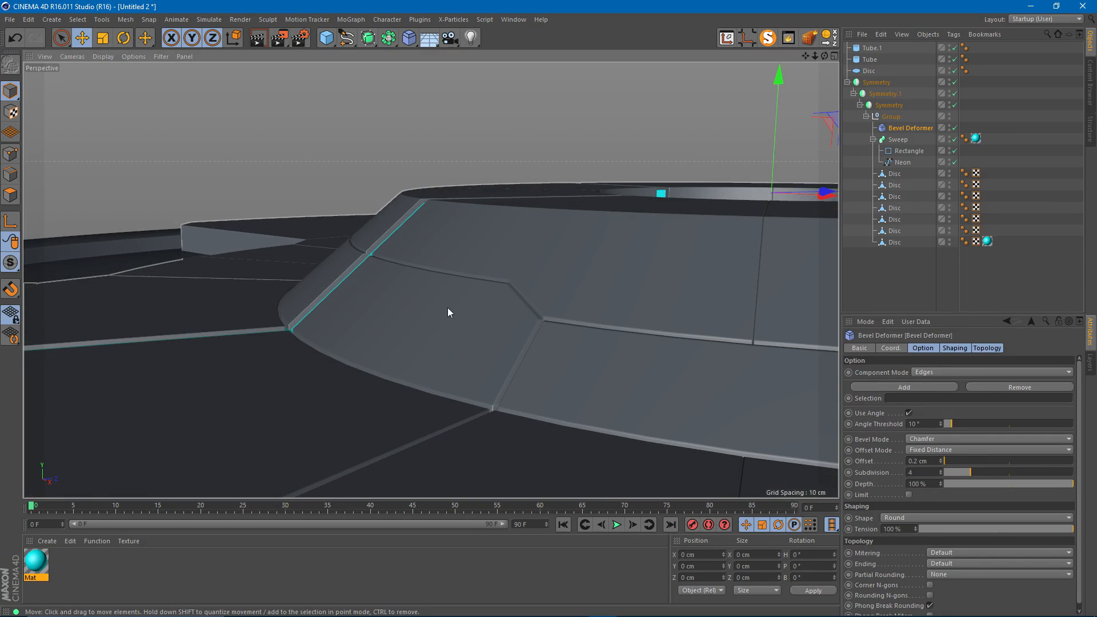
{"action": "left_click_drag", "start_coordinate": [516, 195], "coordinate": [542, 243], "text": "alt"}
{"action": "right_click_drag", "start_coordinate": [499, 192], "coordinate": [424, 195], "text": "alt"}
{"action": "middle_click_drag", "start_coordinate": [423, 195], "coordinate": [313, 263], "text": "alt"}
{"action": "left_click", "coordinate": [232, 94]}
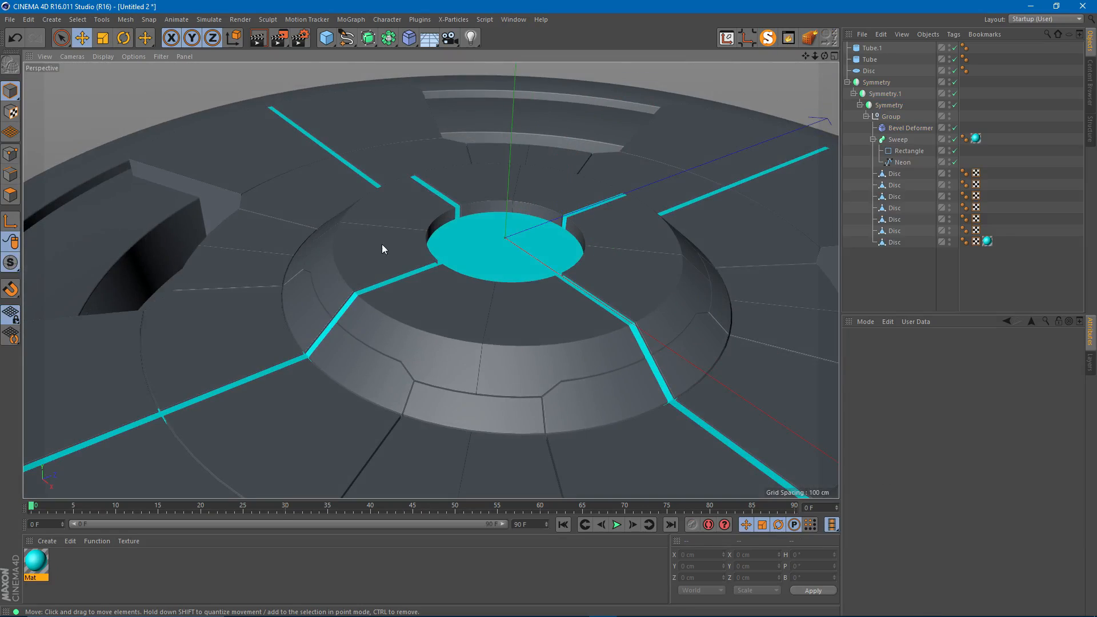
- Select the box-shaped platform panel Disc with the missing gap and isolate it in solo view
{"action": "left_click_drag", "start_coordinate": [434, 337], "coordinate": [395, 312], "text": "alt"}
{"action": "middle_click_drag", "start_coordinate": [395, 312], "coordinate": [422, 278], "text": "alt"}
{"action": "mouse_move", "coordinate": [421, 278]}
{"action": "right_mouse_down", "text": "alt"}
{"action": "mouse_move", "coordinate": [337, 301]}
{"action": "mouse_move", "coordinate": [411, 298]}
{"action": "right_mouse_up", "text": "alt"}
{"action": "mouse_move", "coordinate": [425, 295]}
{"action": "left_mouse_down", "text": "alt"}
{"action": "mouse_move", "coordinate": [553, 272]}
{"action": "mouse_move", "coordinate": [372, 291]}
{"action": "mouse_move", "coordinate": [386, 325]}
{"action": "mouse_move", "coordinate": [428, 352]}
{"action": "left_mouse_up", "text": "alt"}
{"action": "mouse_move", "coordinate": [413, 301]}
{"action": "left_mouse_down", "text": "alt"}
{"action": "mouse_move", "coordinate": [489, 238]}
{"action": "mouse_move", "coordinate": [482, 265]}
{"action": "mouse_move", "coordinate": [448, 237]}
{"action": "mouse_move", "coordinate": [384, 232]}
{"action": "mouse_move", "coordinate": [319, 264]}
{"action": "mouse_move", "coordinate": [477, 282]}
{"action": "mouse_move", "coordinate": [442, 297]}
{"action": "mouse_move", "coordinate": [436, 286]}
{"action": "mouse_move", "coordinate": [553, 317]}
{"action": "mouse_move", "coordinate": [512, 290]}
{"action": "mouse_move", "coordinate": [592, 332]}
{"action": "mouse_move", "coordinate": [478, 286]}
{"action": "mouse_move", "coordinate": [533, 260]}
{"action": "mouse_move", "coordinate": [516, 279]}
{"action": "mouse_move", "coordinate": [514, 258]}
{"action": "mouse_move", "coordinate": [605, 200]}
{"action": "left_mouse_up", "text": "alt"}
{"action": "left_click", "coordinate": [509, 221]}
{"action": "mouse_move", "coordinate": [506, 239]}
{"action": "left_mouse_down", "text": "alt"}
{"action": "mouse_move", "coordinate": [581, 211]}
{"action": "mouse_move", "coordinate": [542, 307]}
{"action": "mouse_move", "coordinate": [563, 345]}
{"action": "mouse_move", "coordinate": [608, 348]}
{"action": "mouse_move", "coordinate": [525, 301]}
{"action": "left_mouse_up", "text": "alt"}
{"action": "left_click", "coordinate": [369, 376]}
{"action": "left_click_drag", "start_coordinate": [369, 376], "coordinate": [635, 249], "text": "alt"}
{"action": "left_click", "coordinate": [808, 38]}
- Delete the large side polygon of the isolated panel and show the full scene again in model mode
{"action": "left_click_drag", "start_coordinate": [558, 289], "coordinate": [535, 291], "text": "alt"}
{"action": "key", "text": "Return"}
{"action": "left_click", "coordinate": [559, 288]}
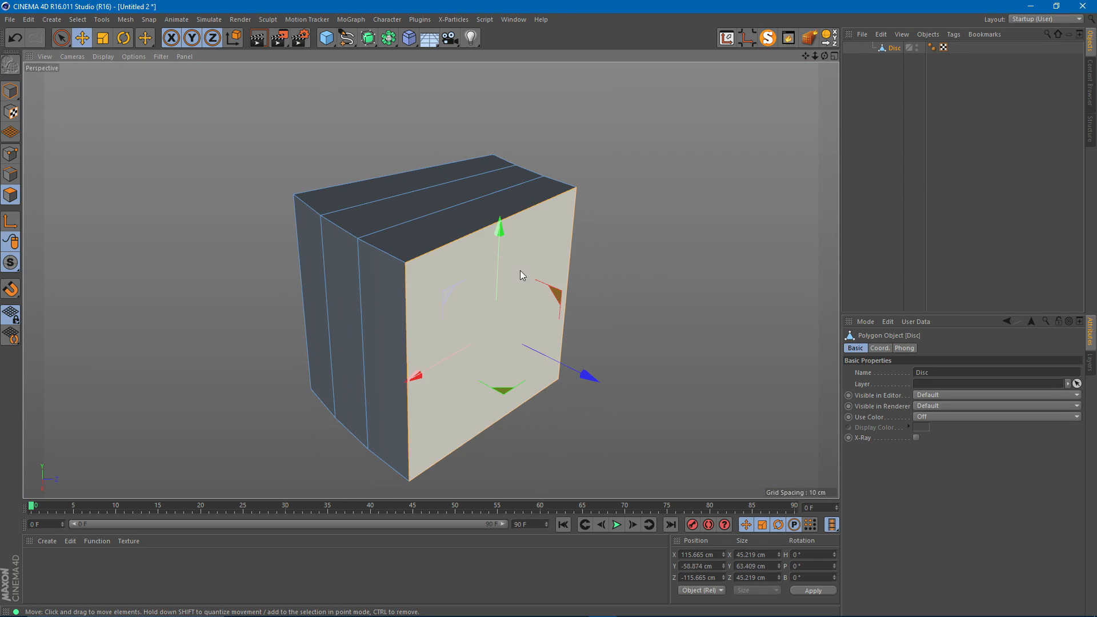
{"action": "key", "text": "Delete"}
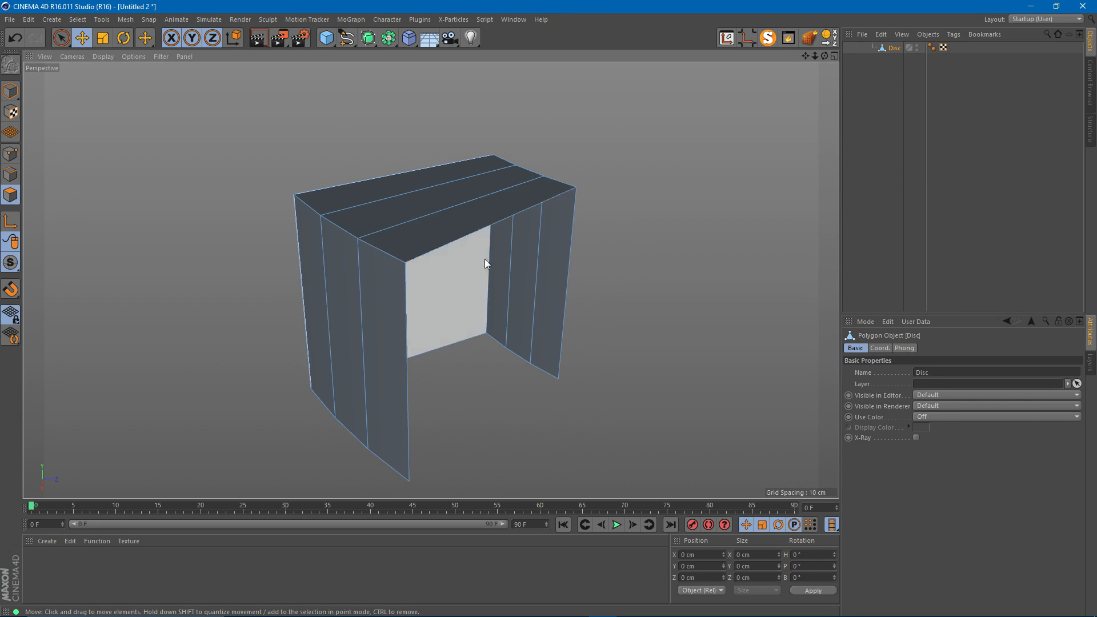
{"action": "left_click_drag", "start_coordinate": [587, 186], "coordinate": [566, 217], "text": "alt"}
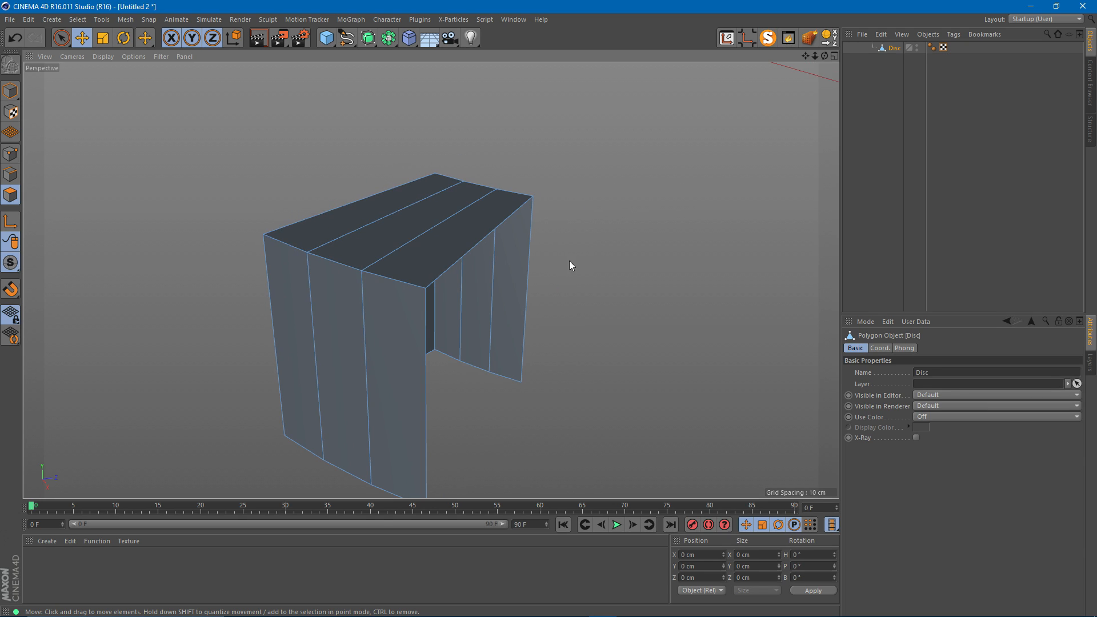
{"action": "left_click", "coordinate": [767, 38]}
{"action": "left_click_drag", "start_coordinate": [431, 257], "coordinate": [454, 266], "text": "alt"}
{"action": "key", "text": "Return"}
- Examine the panel gaps around the central raised cone from several angles
{"action": "middle_click_drag", "start_coordinate": [494, 289], "coordinate": [477, 338], "text": "alt"}
{"action": "middle_click_drag", "start_coordinate": [556, 184], "coordinate": [484, 385], "text": "alt"}
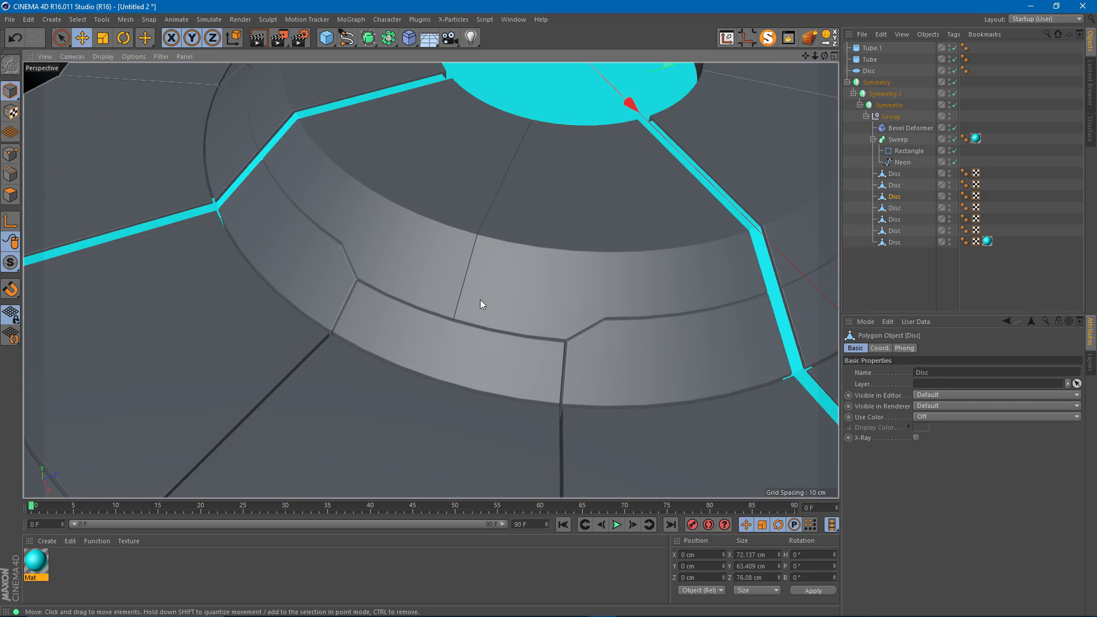
{"action": "left_click_drag", "start_coordinate": [483, 257], "coordinate": [444, 225], "text": "alt"}
{"action": "middle_click_drag", "start_coordinate": [444, 225], "coordinate": [403, 311], "text": "alt"}
{"action": "left_click_drag", "start_coordinate": [450, 319], "coordinate": [512, 280], "text": "alt"}
{"action": "right_click_drag", "start_coordinate": [513, 280], "coordinate": [450, 313], "text": "alt"}
{"action": "left_click_drag", "start_coordinate": [451, 313], "coordinate": [420, 368], "text": "alt"}
{"action": "right_click_drag", "start_coordinate": [420, 368], "coordinate": [471, 315], "text": "alt"}
{"action": "left_click_drag", "start_coordinate": [472, 315], "coordinate": [462, 338], "text": "alt"}
{"action": "right_click_drag", "start_coordinate": [463, 337], "coordinate": [502, 334], "text": "alt"}
{"action": "left_click_drag", "start_coordinate": [502, 333], "coordinate": [432, 281], "text": "alt"}
{"action": "right_click_drag", "start_coordinate": [431, 281], "coordinate": [480, 350], "text": "alt"}
- Select the upper cone panel beside the cyan core and isolate it in solo view
{"action": "left_click", "coordinate": [423, 255]}
{"action": "left_click_drag", "start_coordinate": [480, 349], "coordinate": [518, 334], "text": "alt"}
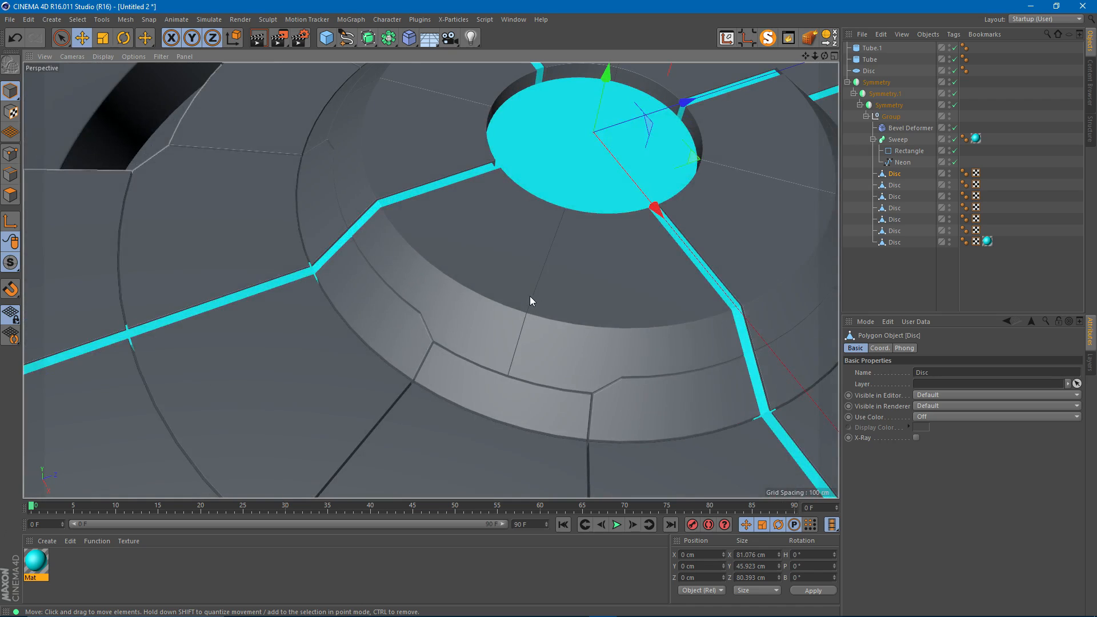
{"action": "left_click_drag", "start_coordinate": [529, 296], "coordinate": [548, 308], "text": "alt"}
{"action": "left_click", "coordinate": [768, 40]}
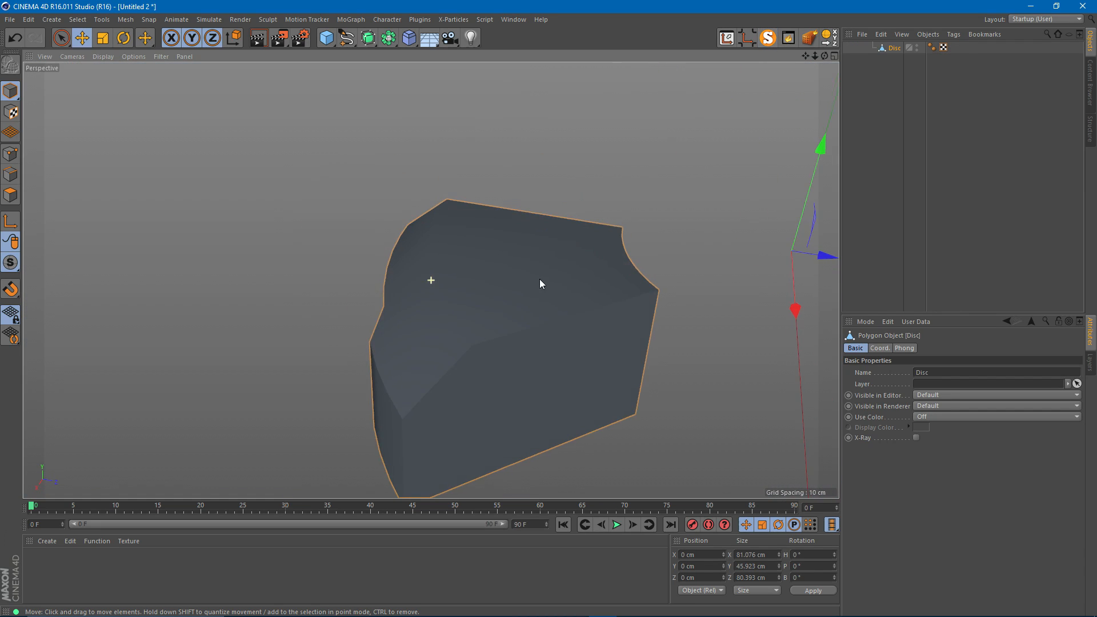
{"action": "middle_click_drag", "start_coordinate": [562, 325], "coordinate": [543, 280], "text": "alt"}
- Shift the isolated panel's two side polygons slightly inward to widen the gap, then show the full scene again
{"action": "key", "text": "Return"}
{"action": "left_click", "coordinate": [538, 290]}
{"action": "left_click", "coordinate": [530, 341], "text": "shift"}
{"action": "left_click_drag", "start_coordinate": [542, 364], "coordinate": [610, 434], "text": "alt"}
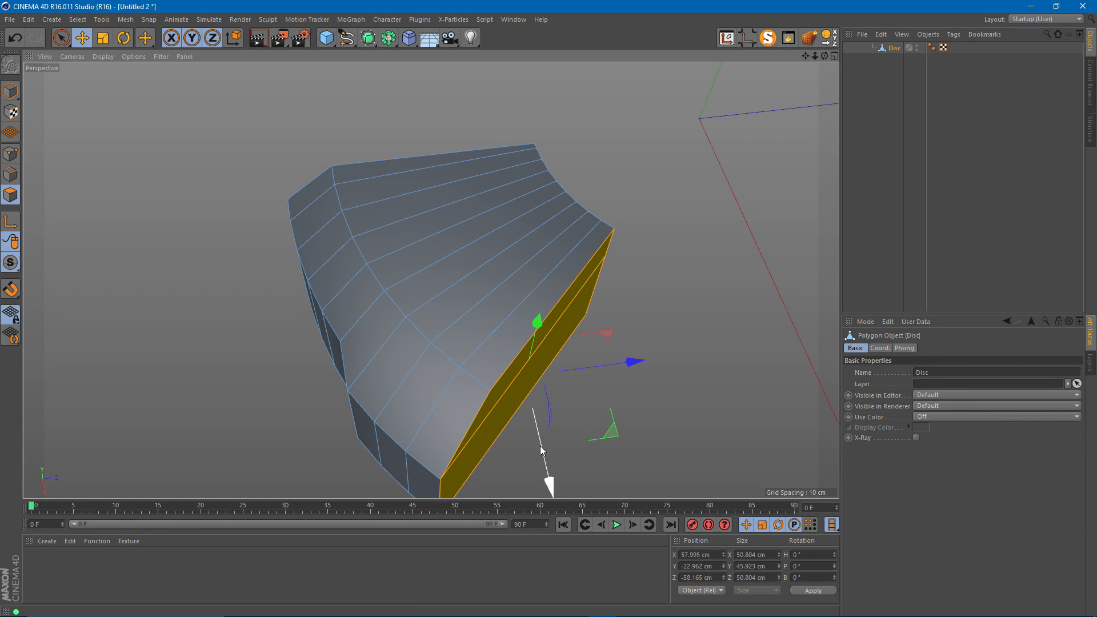
{"action": "left_click_drag", "start_coordinate": [540, 445], "coordinate": [540, 429]}
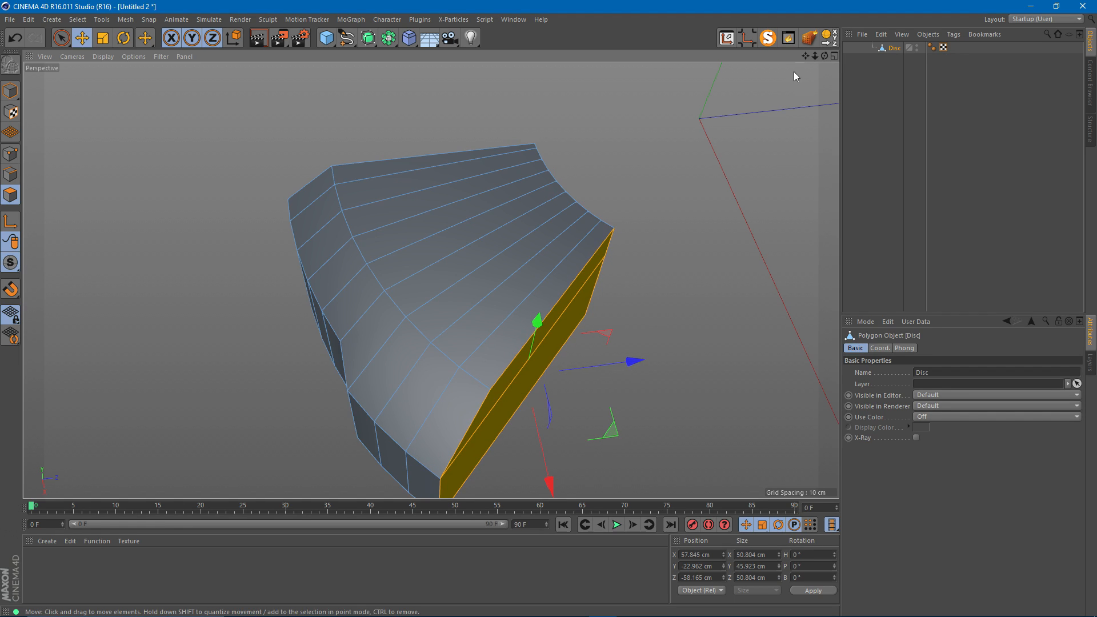
{"action": "left_click", "coordinate": [768, 37]}
{"action": "left_click_drag", "start_coordinate": [571, 318], "coordinate": [614, 290], "text": "alt"}
{"action": "key", "text": "Return"}
{"action": "left_click", "coordinate": [1026, 213]}
- Examine the widened cone gap and the whole platform with its outer rim
{"action": "right_click_drag", "start_coordinate": [614, 290], "coordinate": [550, 325], "text": "alt"}
{"action": "left_click_drag", "start_coordinate": [550, 325], "coordinate": [479, 323], "text": "alt"}
{"action": "middle_click_drag", "start_coordinate": [604, 364], "coordinate": [538, 235], "text": "alt"}
{"action": "left_click_drag", "start_coordinate": [538, 235], "coordinate": [488, 290], "text": "alt"}
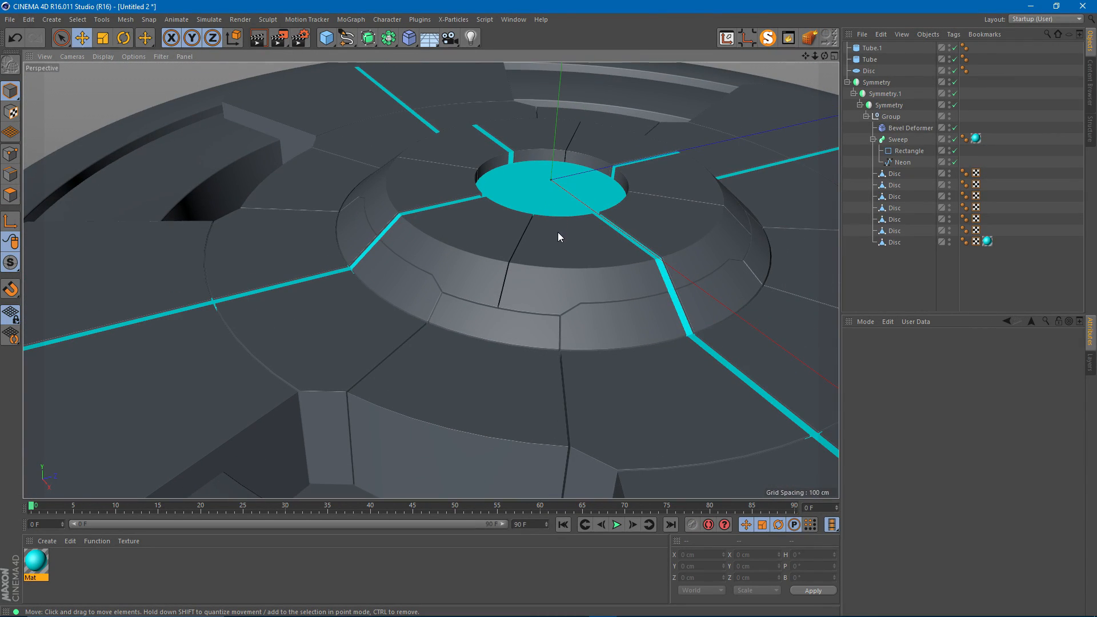
{"action": "right_click_drag", "start_coordinate": [590, 245], "coordinate": [508, 249], "text": "alt"}
{"action": "middle_click_drag", "start_coordinate": [480, 326], "coordinate": [420, 291], "text": "alt"}
{"action": "left_click_drag", "start_coordinate": [419, 290], "coordinate": [387, 351], "text": "alt"}
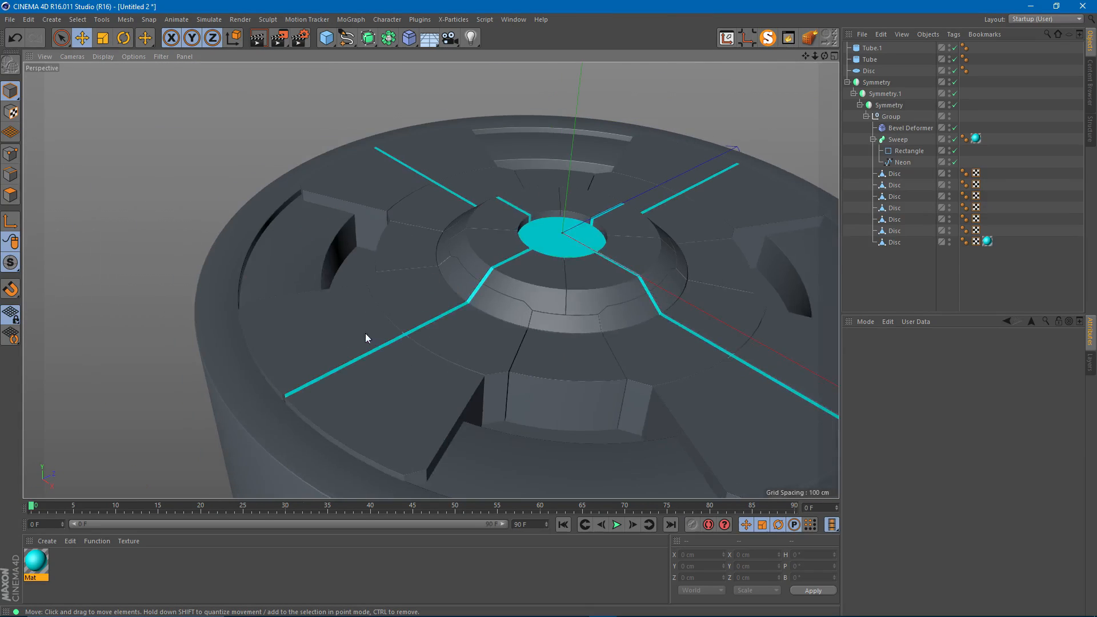
{"action": "middle_click_drag", "start_coordinate": [284, 349], "coordinate": [162, 293], "text": "alt"}
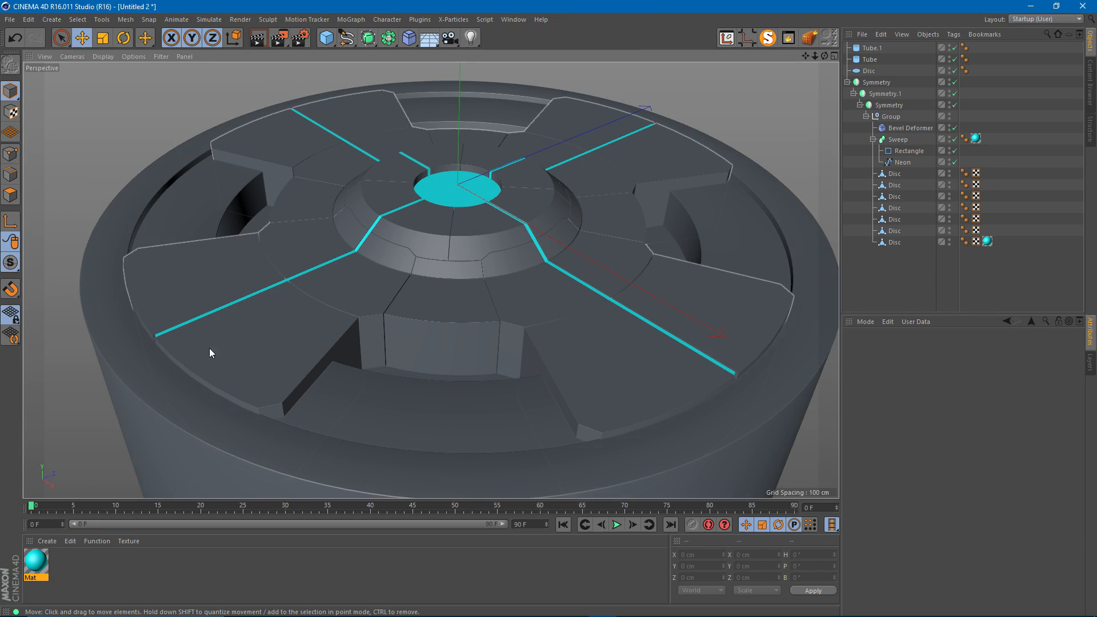
- Add an Arc spline and rotate it 90° in pitch so it lies flat
{"action": "left_click", "coordinate": [347, 38]}
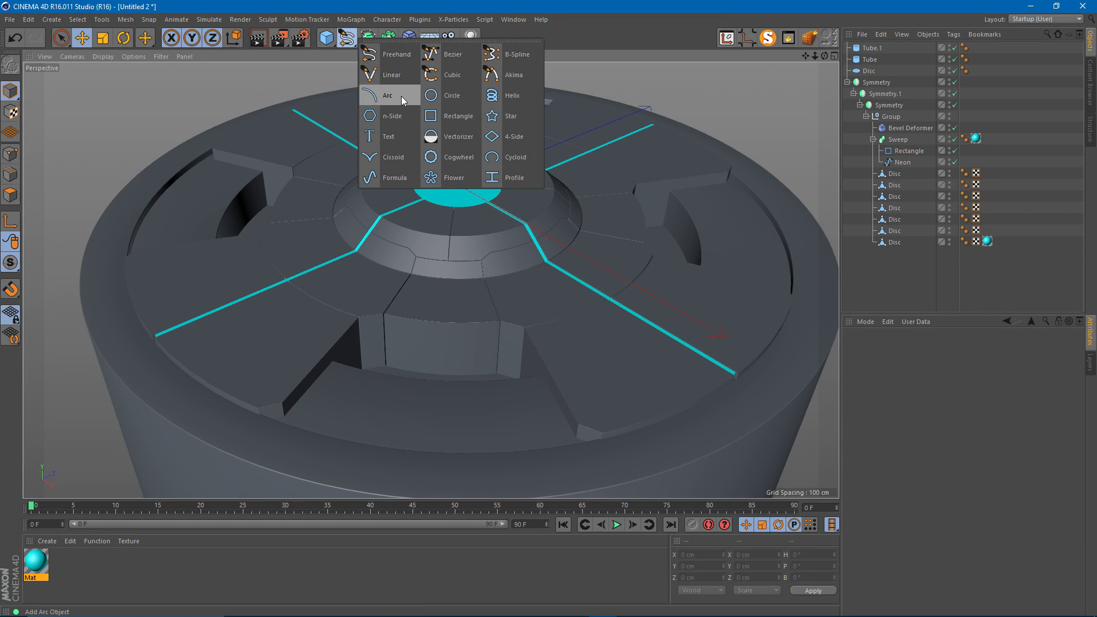
{"action": "left_click", "coordinate": [402, 97]}
{"action": "left_click_drag", "start_coordinate": [402, 101], "coordinate": [457, 289], "text": "alt"}
{"action": "key", "text": "r"}
{"action": "left_click_drag", "start_coordinate": [439, 231], "coordinate": [543, 166]}
- Scale the Arc to a radius of about 375 cm and lower it to about -34 cm in Y on the outer rim
{"action": "key", "text": "t"}
{"action": "key", "text": "e"}
{"action": "left_click_drag", "start_coordinate": [403, 128], "coordinate": [404, 153]}
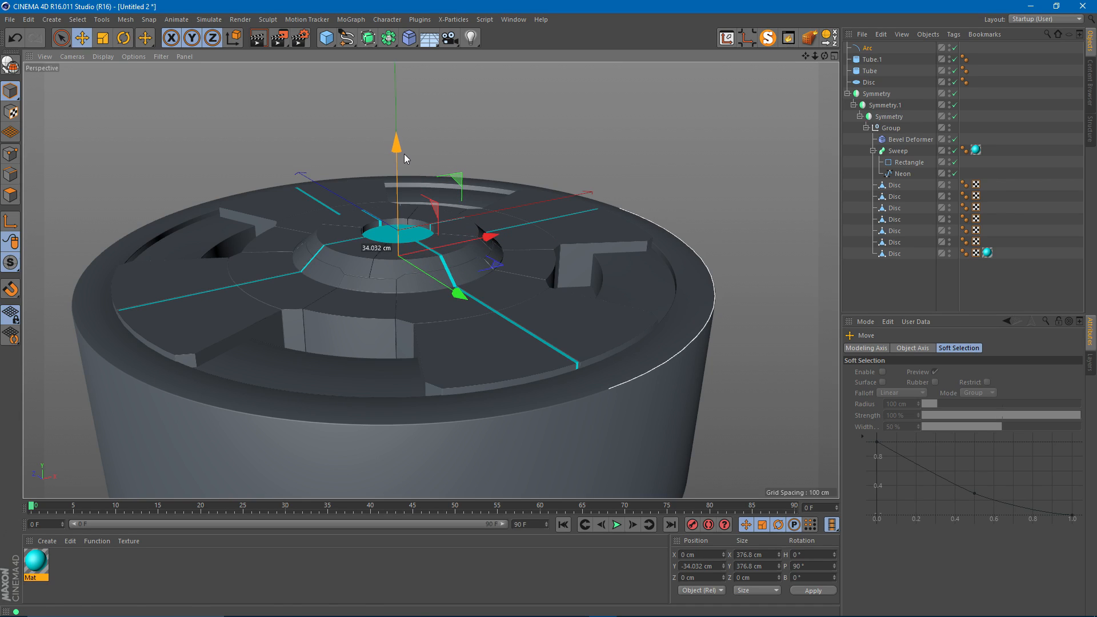
{"action": "key", "text": "t"}
{"action": "left_click_drag", "start_coordinate": [746, 152], "coordinate": [756, 159]}
- Change the Arc's type to Ring with an inner radius of about 354 cm and an end angle of 10°
{"action": "left_click", "coordinate": [882, 49]}
{"action": "left_click", "coordinate": [949, 372]}
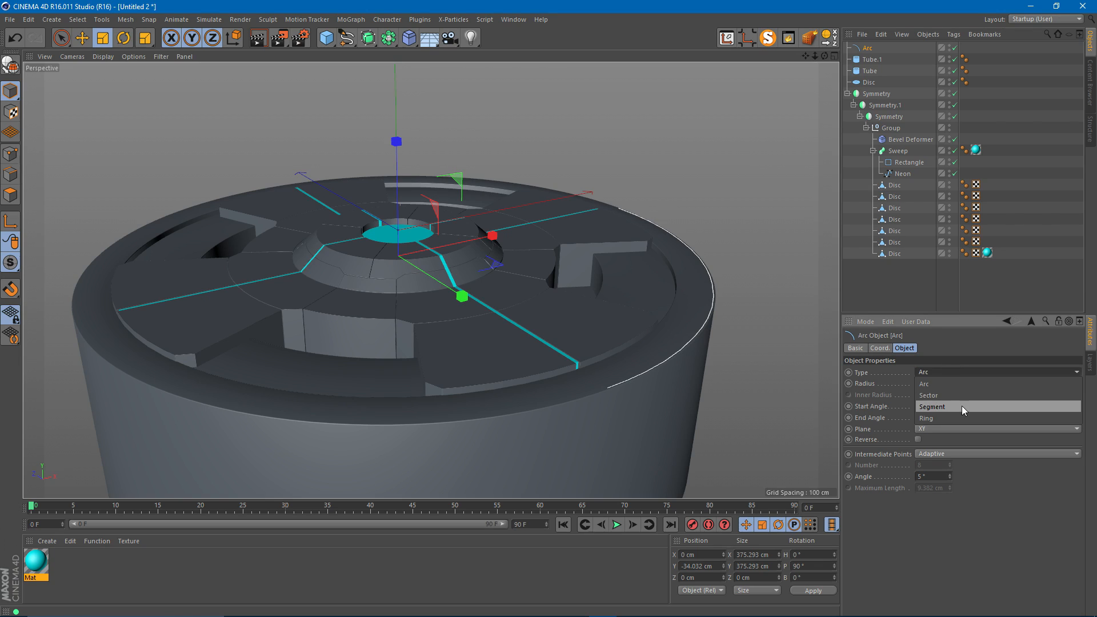
{"action": "left_click", "coordinate": [961, 417]}
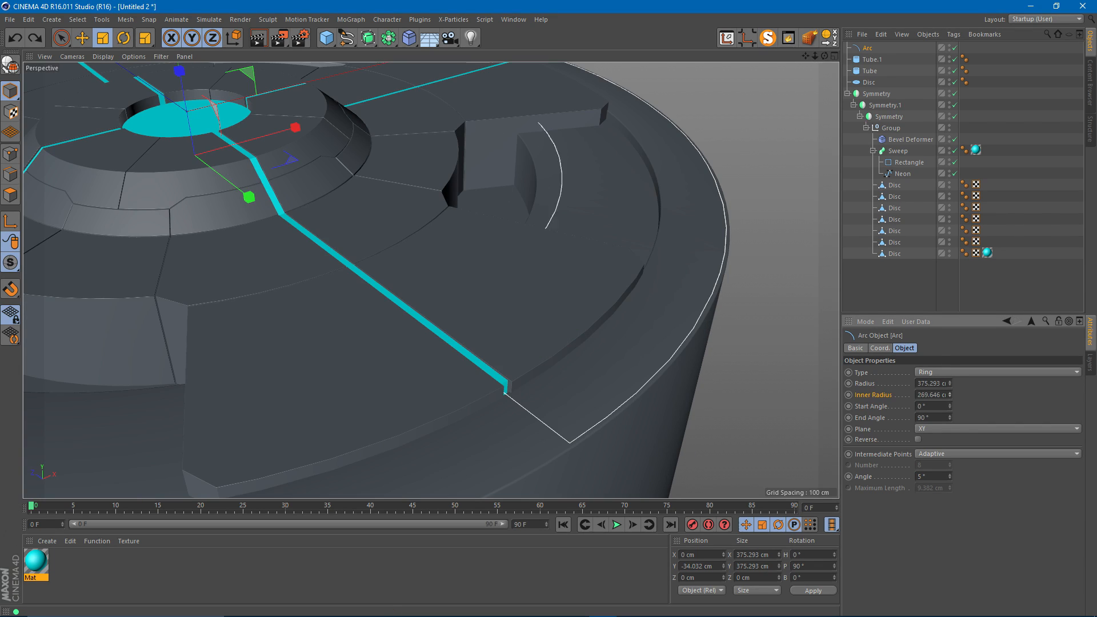
{"action": "left_click_drag", "start_coordinate": [950, 395], "coordinate": [949, 347]}
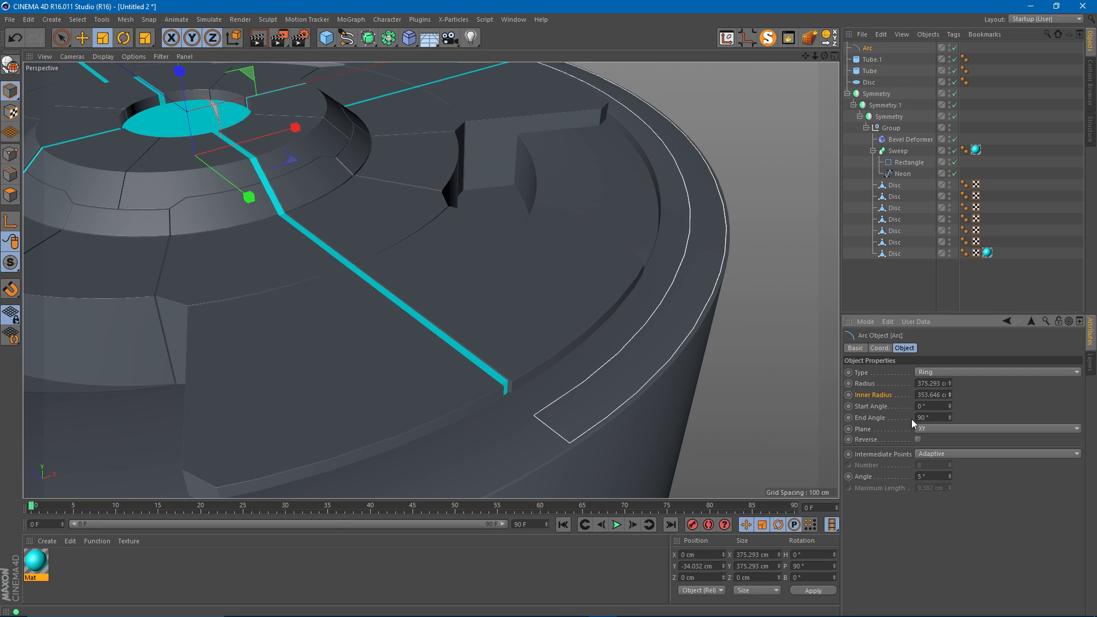
{"action": "type", "text": "10"}
{"action": "key", "text": "Return"}
- Set the Arc's adaptive intermediate point angle to 2°
{"action": "left_click_drag", "start_coordinate": [556, 169], "coordinate": [642, 212], "text": "alt"}
{"action": "scroll", "coordinate": [566, 200], "scroll_direction": "down", "scroll_amount": 6}
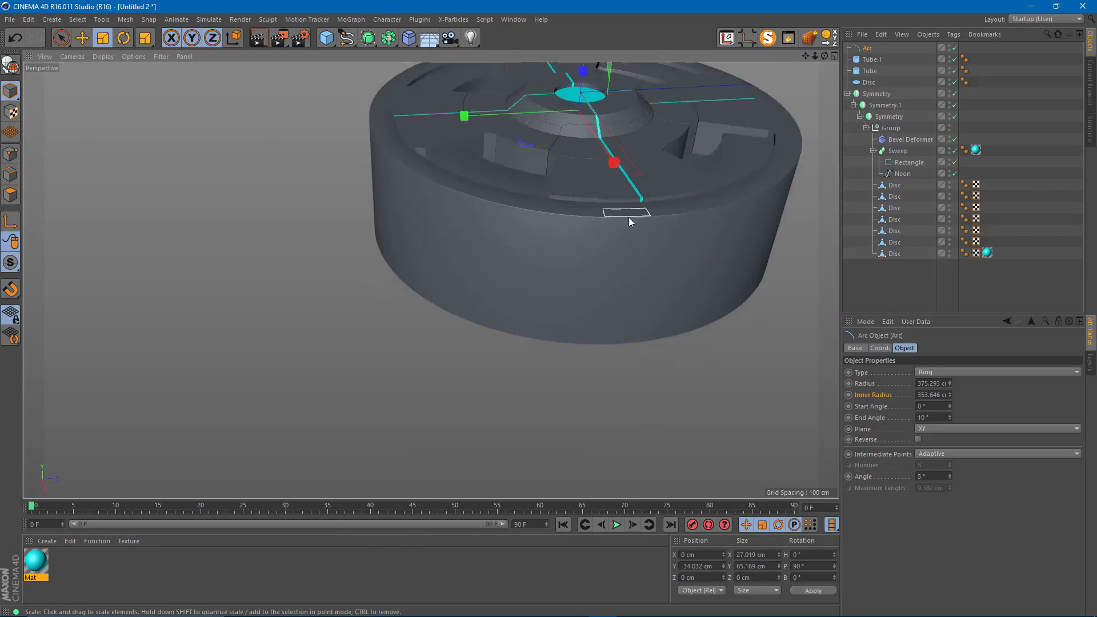
{"action": "middle_click_drag", "start_coordinate": [641, 212], "coordinate": [543, 347], "text": "alt"}
{"action": "right_click_drag", "start_coordinate": [543, 347], "coordinate": [546, 307], "text": "alt"}
{"action": "middle_click_drag", "start_coordinate": [546, 308], "coordinate": [566, 300], "text": "alt"}
{"action": "right_click_drag", "start_coordinate": [566, 300], "coordinate": [587, 301], "text": "alt"}
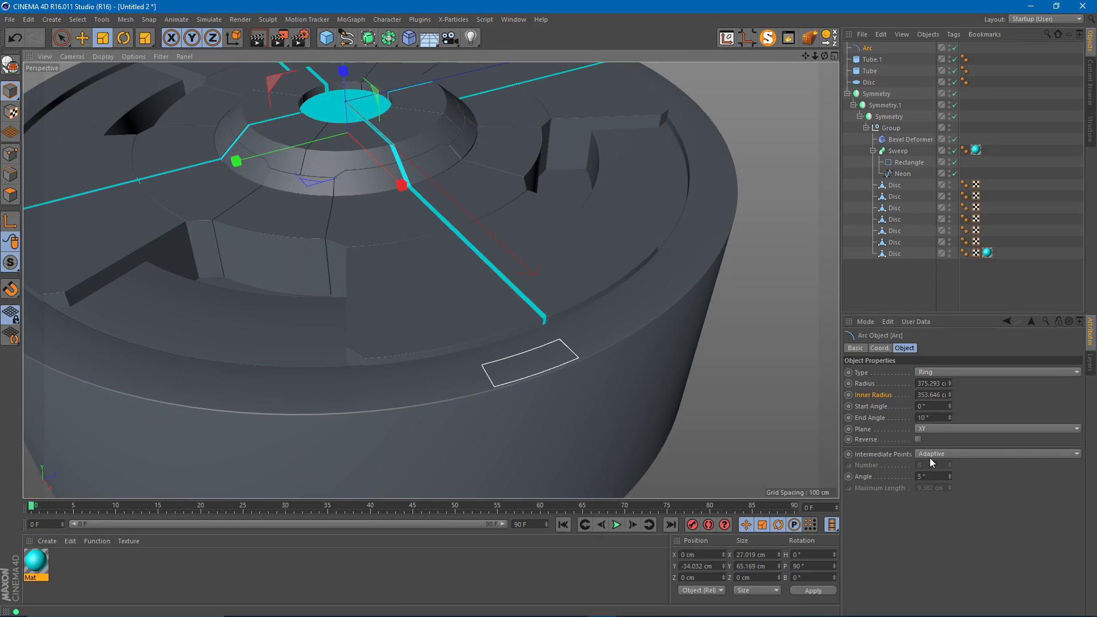
{"action": "left_click", "coordinate": [929, 476]}
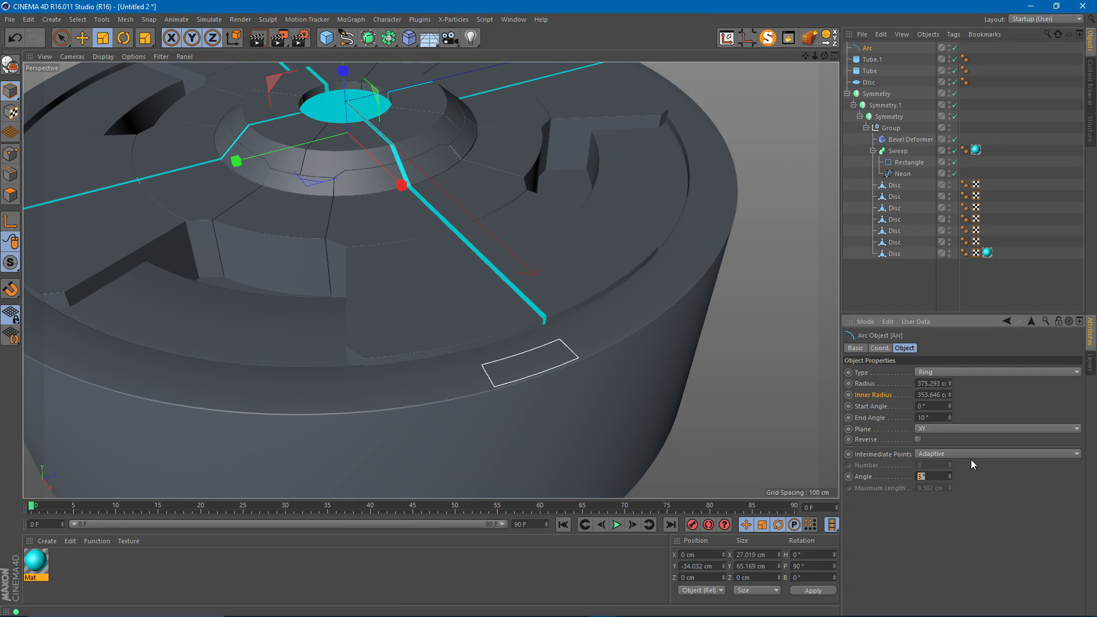
{"action": "type", "text": "2"}
{"action": "key", "text": "Return"}
{"action": "scroll", "coordinate": [434, 361], "scroll_direction": "up", "scroll_amount": 5}
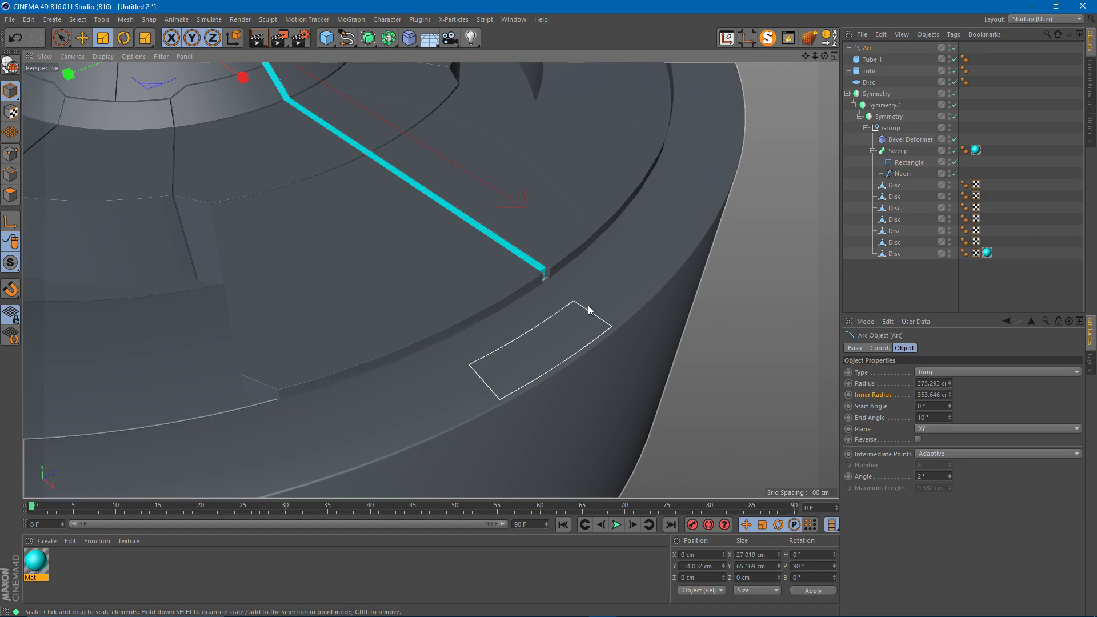
{"action": "scroll", "coordinate": [530, 289], "scroll_direction": "down", "scroll_amount": 6}
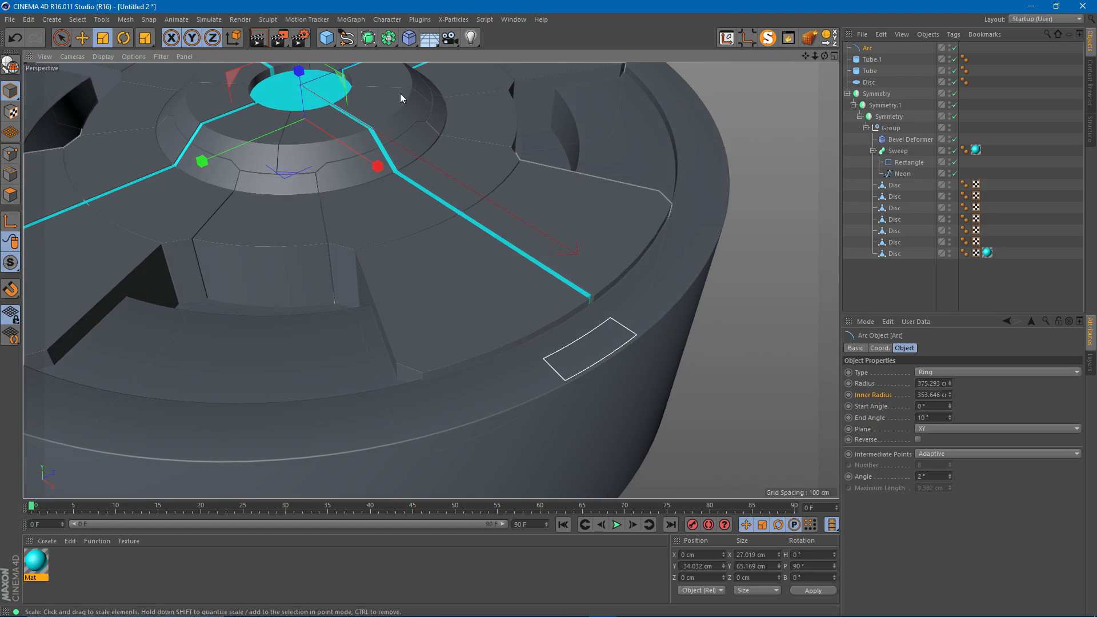
- Place the Arc inside an Extrude generator and lower the resulting rim block to about -48 cm in Y
{"action": "left_click_drag", "start_coordinate": [368, 38], "coordinate": [492, 59], "text": "alt"}
{"action": "left_click_drag", "start_coordinate": [577, 254], "coordinate": [571, 227], "text": "alt"}
{"action": "left_click_drag", "start_coordinate": [530, 171], "coordinate": [300, 137], "text": "alt"}
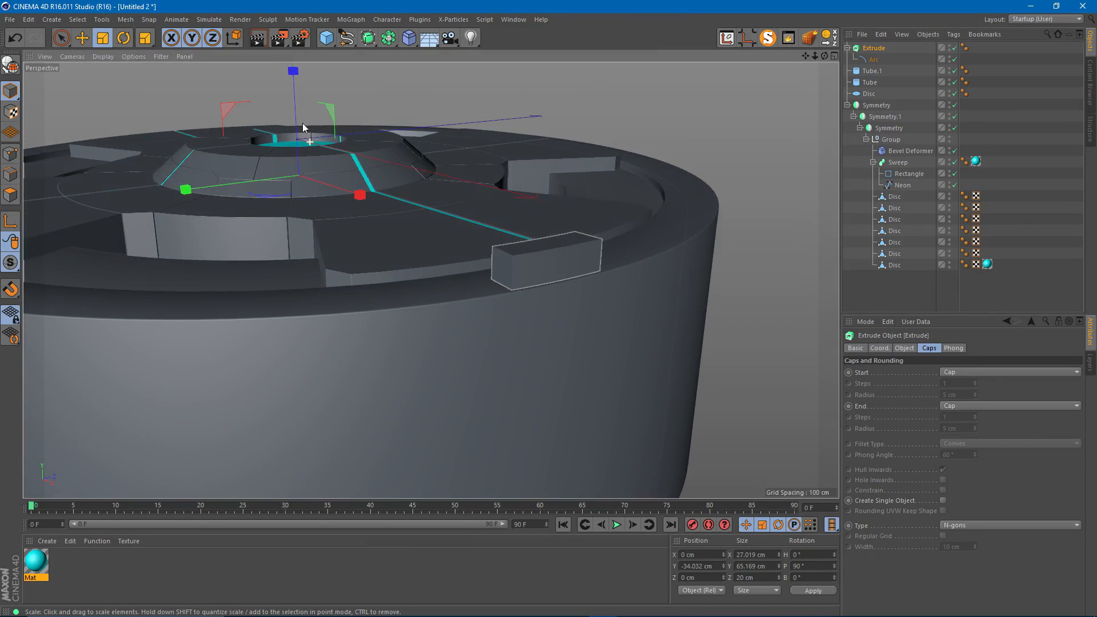
{"action": "key", "text": "e"}
{"action": "left_click_drag", "start_coordinate": [293, 80], "coordinate": [313, 103]}
{"action": "left_click_drag", "start_coordinate": [504, 274], "coordinate": [516, 285], "text": "alt"}
{"action": "right_click_drag", "start_coordinate": [516, 286], "coordinate": [573, 263], "text": "alt"}
{"action": "mouse_move", "coordinate": [574, 263]}
{"action": "left_mouse_down", "text": "alt"}
{"action": "mouse_move", "coordinate": [638, 245]}
{"action": "mouse_move", "coordinate": [600, 255]}
{"action": "mouse_move", "coordinate": [628, 244]}
{"action": "left_mouse_up", "text": "alt"}
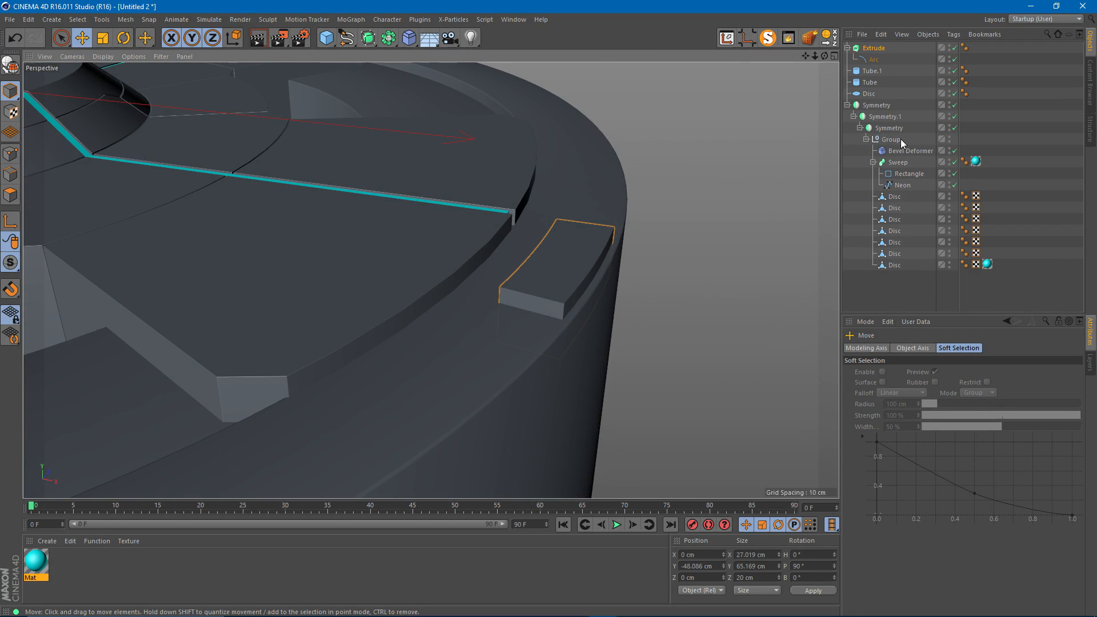
- Group the Extrude into a Null and add a Bevel Deformer inside that Null
{"action": "left_click", "coordinate": [876, 48]}
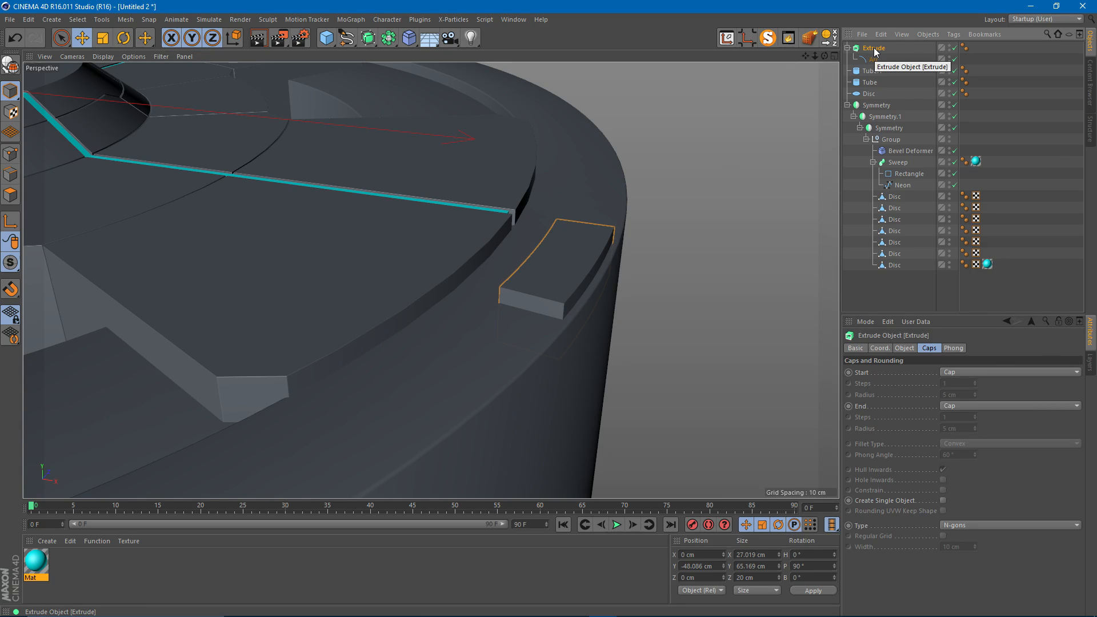
{"action": "key", "text": "alt+g"}
{"action": "left_click", "coordinate": [849, 49]}
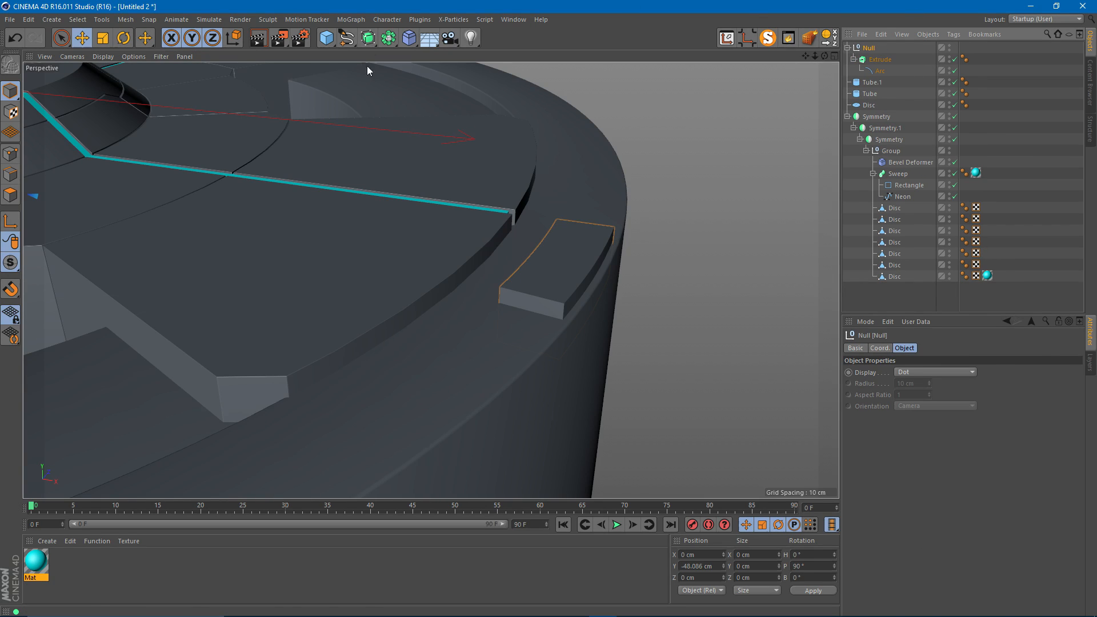
{"action": "left_click", "coordinate": [409, 39]}
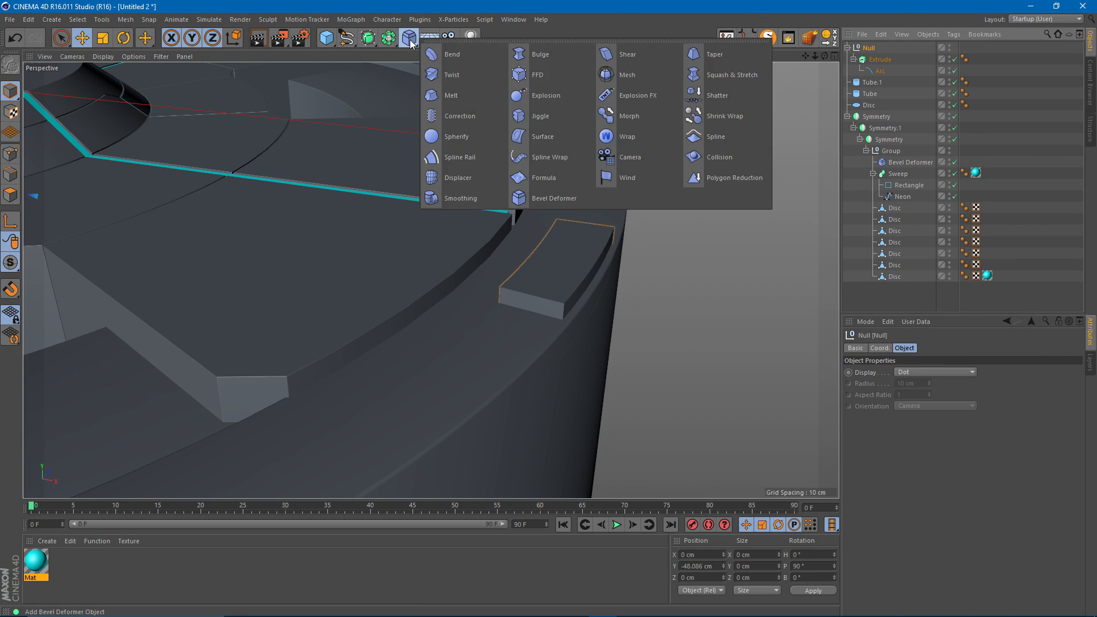
{"action": "left_click", "coordinate": [545, 198]}
{"action": "left_click_drag", "start_coordinate": [805, 183], "coordinate": [698, 237], "text": "alt"}
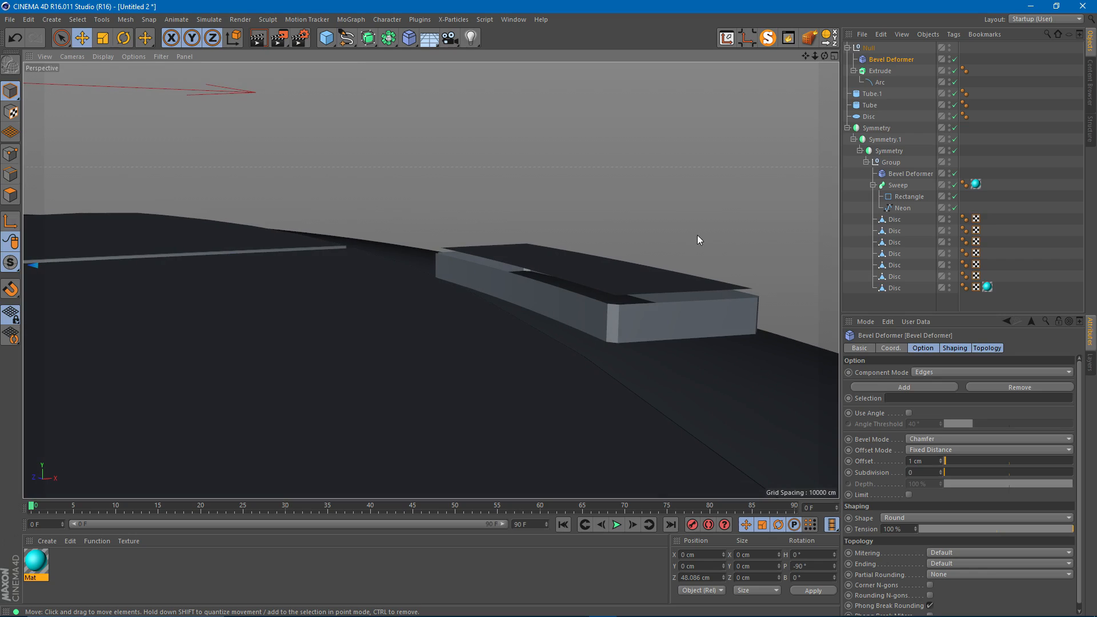
- Enable Create Single Object in the Extrude's cap settings
{"action": "left_click", "coordinate": [879, 69]}
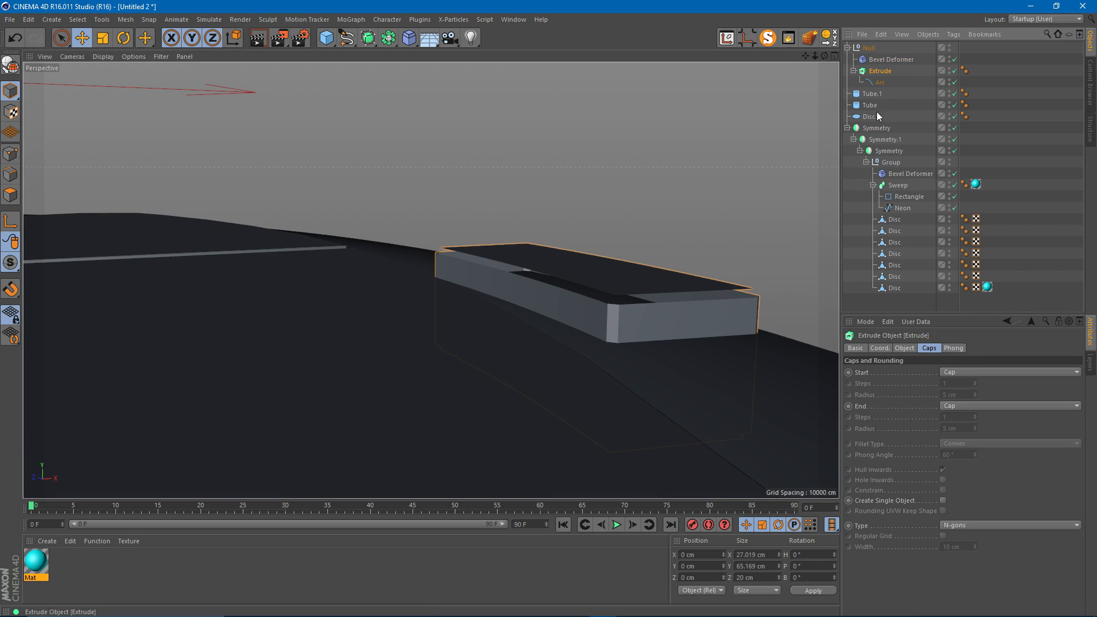
{"action": "left_click", "coordinate": [943, 500]}
{"action": "left_click_drag", "start_coordinate": [608, 356], "coordinate": [646, 309], "text": "alt"}
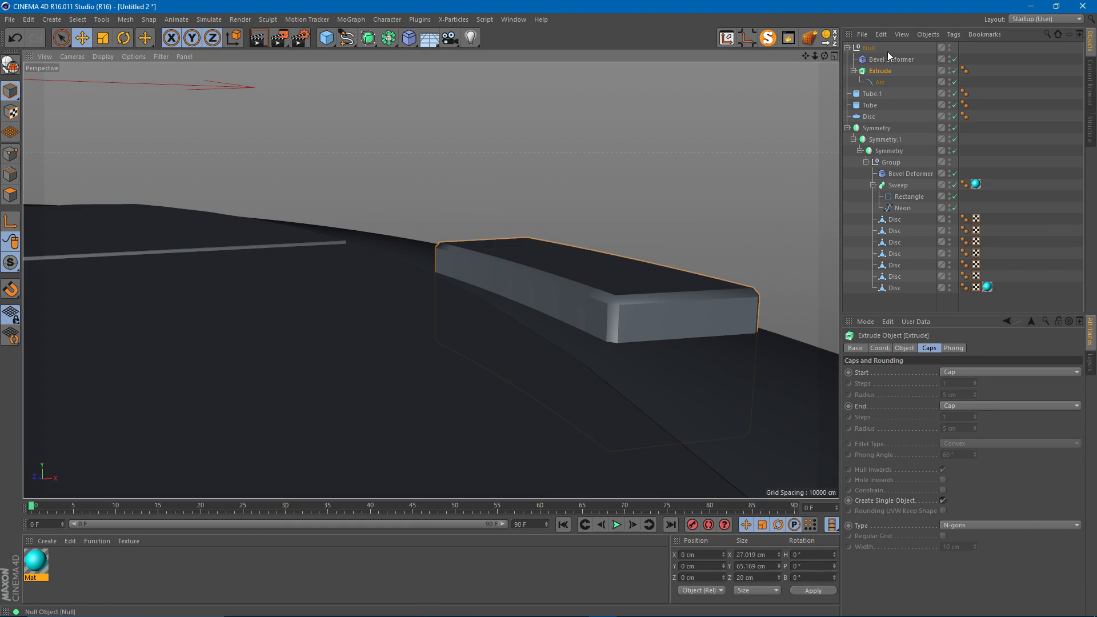
- Set the rim block's Bevel Deformer to an 8° angle threshold, 0.5 cm offset and 4 subdivisions
{"action": "left_click", "coordinate": [889, 59]}
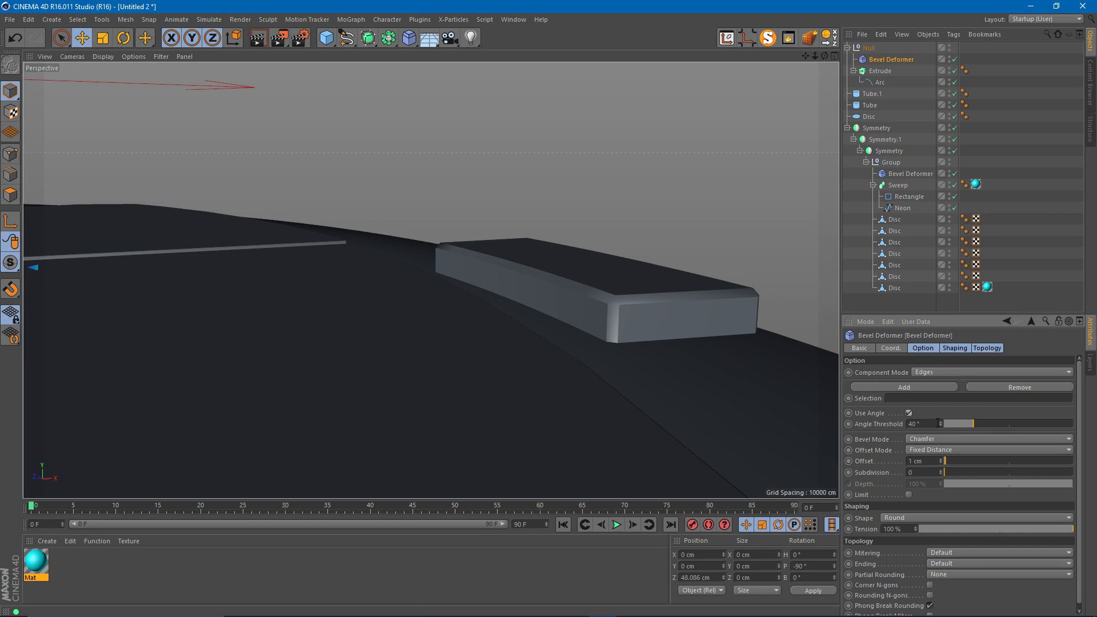
{"action": "left_click_drag", "start_coordinate": [962, 425], "coordinate": [951, 424]}
{"action": "left_click", "coordinate": [925, 463]}
{"action": "type", "text": ".5"}
{"action": "key", "text": "Return"}
{"action": "left_click", "coordinate": [941, 469]}
{"action": "left_click", "coordinate": [941, 470]}
{"action": "left_click", "coordinate": [941, 470]}
{"action": "left_click", "coordinate": [941, 470]}
{"action": "left_click_drag", "start_coordinate": [550, 300], "coordinate": [578, 303], "text": "alt"}
- Place the rim block's Null inside a MoGraph Cloner and set the cloning mode to Radial
{"action": "left_click", "coordinate": [869, 48]}
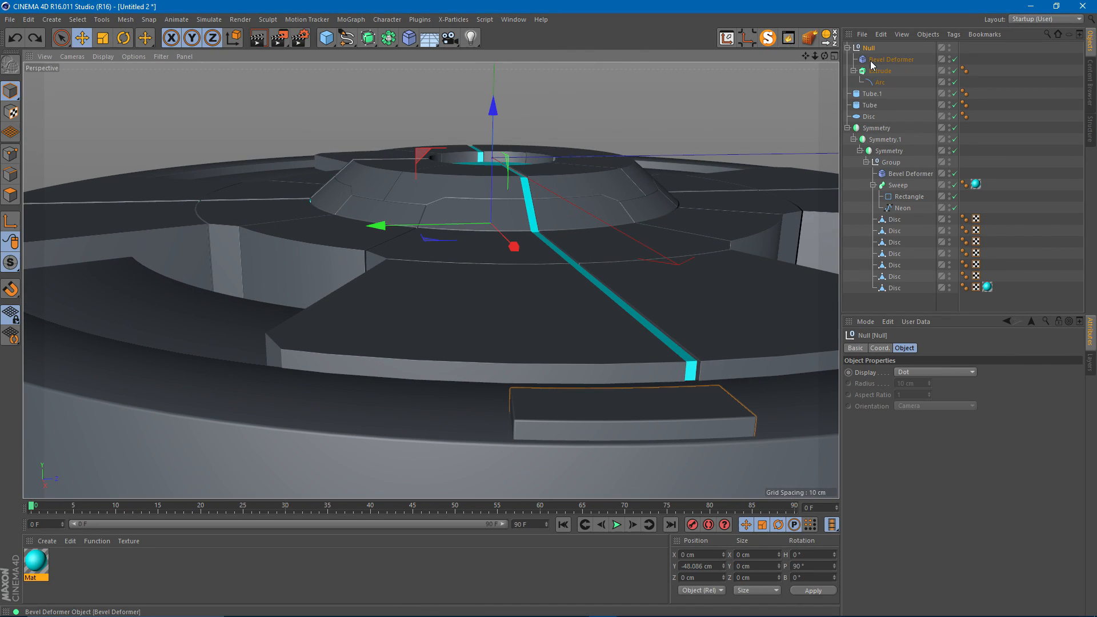
{"action": "left_click", "coordinate": [347, 21]}
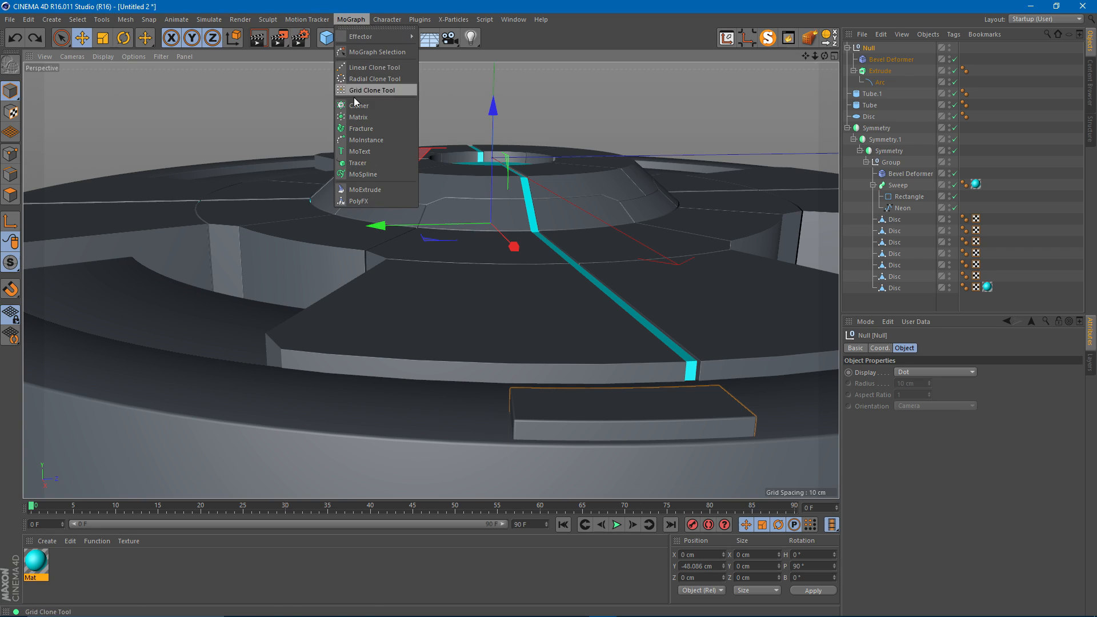
{"action": "left_click", "coordinate": [363, 108], "text": "alt"}
{"action": "right_click_drag", "start_coordinate": [495, 208], "coordinate": [445, 215], "text": "alt"}
{"action": "left_click_drag", "start_coordinate": [444, 215], "coordinate": [486, 252], "text": "alt"}
{"action": "left_click", "coordinate": [922, 371]}
{"action": "left_click", "coordinate": [908, 407]}
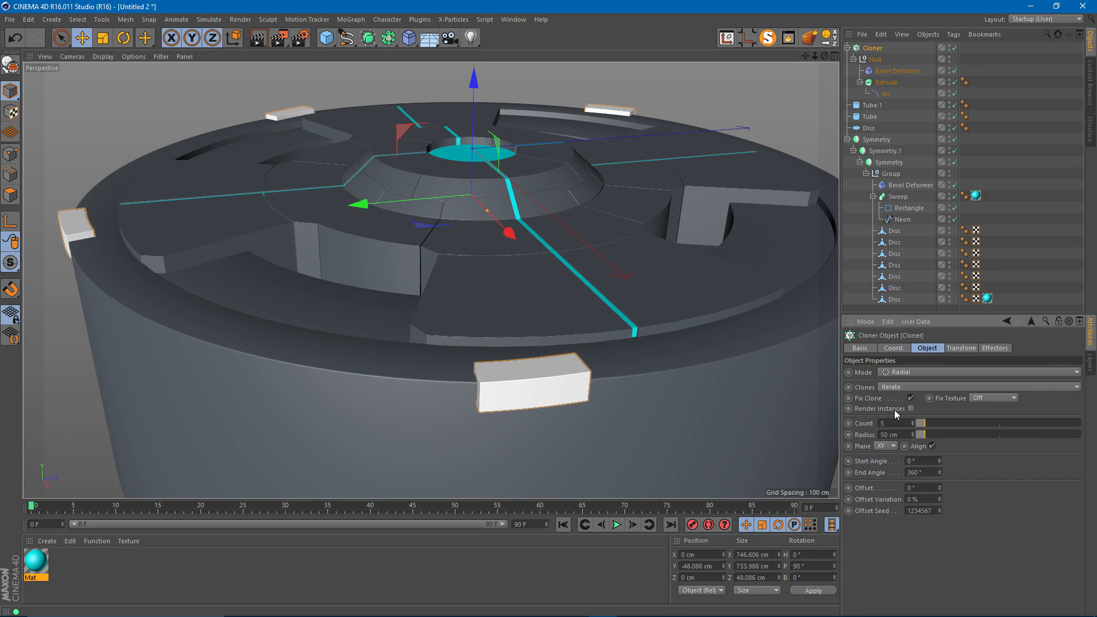
- Set the rim Cloner's radius to 0 cm and its count to 36
{"action": "left_click", "coordinate": [888, 459]}
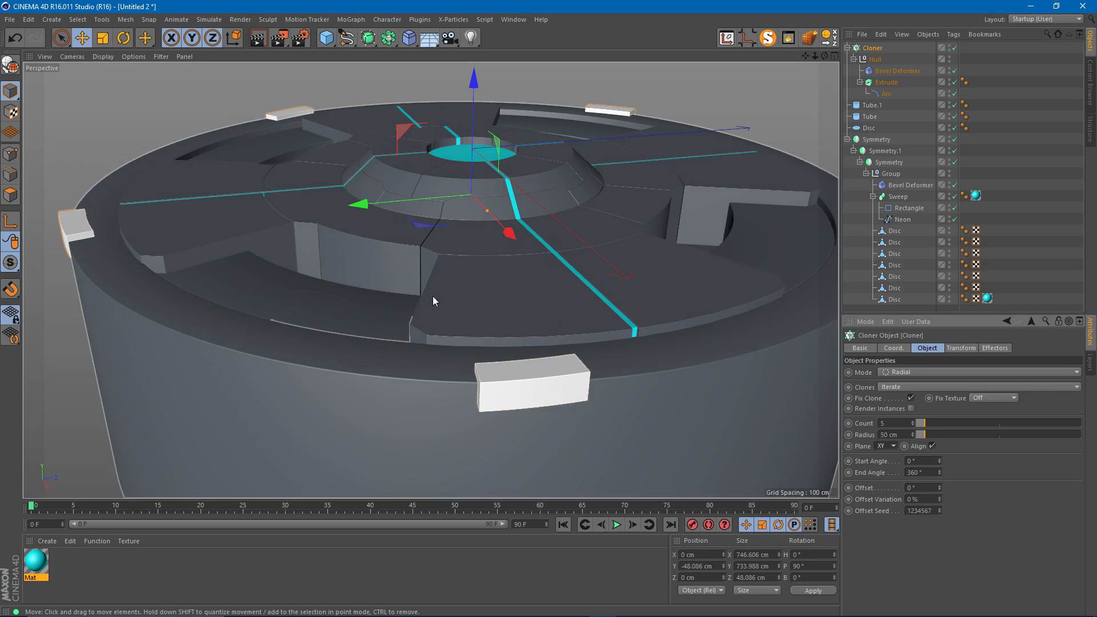
{"action": "left_click", "coordinate": [931, 446]}
{"action": "left_click_drag", "start_coordinate": [922, 435], "coordinate": [834, 384]}
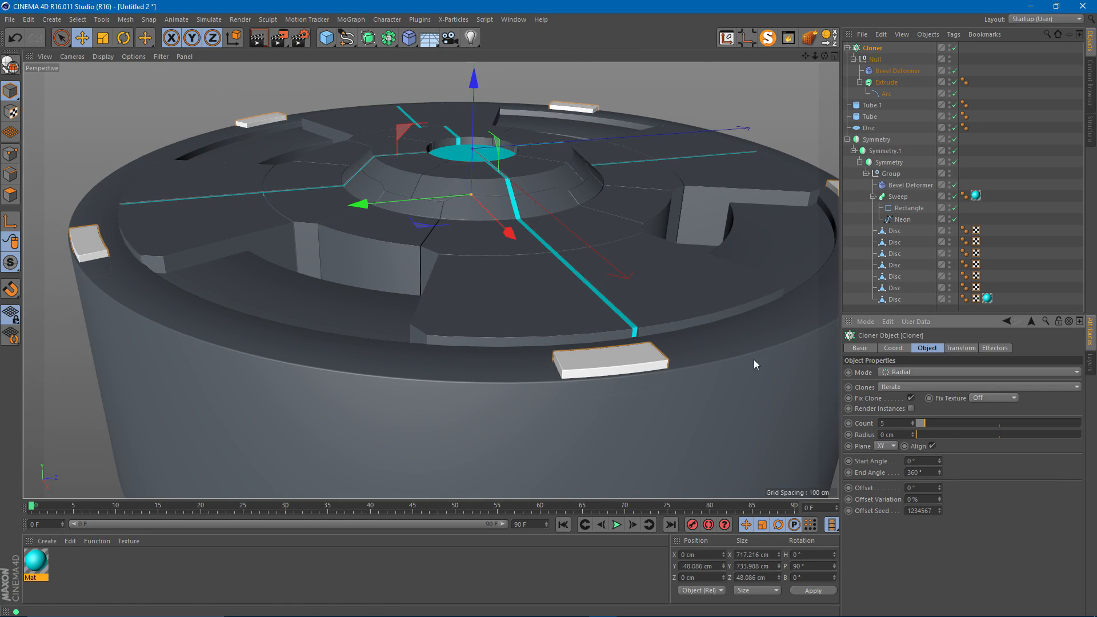
{"action": "left_click", "coordinate": [906, 423]}
{"action": "type", "text": "36"}
{"action": "key", "text": "Return"}
{"action": "mouse_move", "coordinate": [913, 424]}
{"action": "left_mouse_down"}
{"action": "mouse_move", "coordinate": [913, 435]}
{"action": "mouse_move", "coordinate": [912, 423]}
{"action": "left_mouse_up"}
- Duplicate the rim Cloner, scale the copy down to about 146 cm across, and raise it to about -2.4 cm in Y
{"action": "left_click_drag", "start_coordinate": [584, 257], "coordinate": [449, 172], "text": "alt"}
{"action": "left_click_drag", "start_coordinate": [873, 53], "coordinate": [868, 100]}
{"action": "key", "text": "t"}
{"action": "left_click_drag", "start_coordinate": [749, 112], "coordinate": [494, 200]}
{"action": "key", "text": "e"}
{"action": "left_click_drag", "start_coordinate": [457, 141], "coordinate": [456, 107]}
{"action": "key", "text": "t"}
{"action": "left_click_drag", "start_coordinate": [641, 93], "coordinate": [464, 118]}
{"action": "key", "text": "ctrl+z"}
{"action": "key", "text": "e"}
- Scale the duplicated ring down to about 116 cm across and adjust its height to about -1.9 cm in Y
{"action": "scroll", "coordinate": [471, 150], "scroll_direction": "up", "scroll_amount": 8}
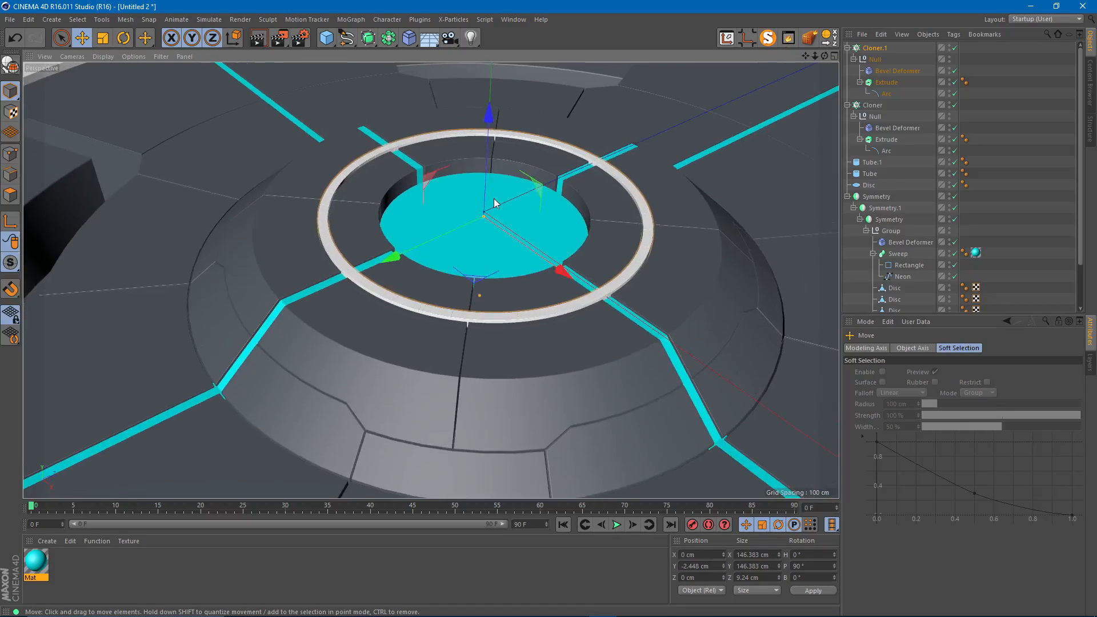
{"action": "scroll", "coordinate": [589, 208], "scroll_direction": "down", "scroll_amount": 1}
{"action": "key", "text": "t"}
{"action": "left_click_drag", "start_coordinate": [589, 228], "coordinate": [557, 243]}
{"action": "key", "text": "e"}
{"action": "left_click_drag", "start_coordinate": [475, 149], "coordinate": [482, 149]}
- Set the inner radius of the small ring's Arc to 46.78 cm
{"action": "left_click", "coordinate": [886, 93]}
{"action": "scroll", "coordinate": [641, 246], "scroll_direction": "up", "scroll_amount": 2}
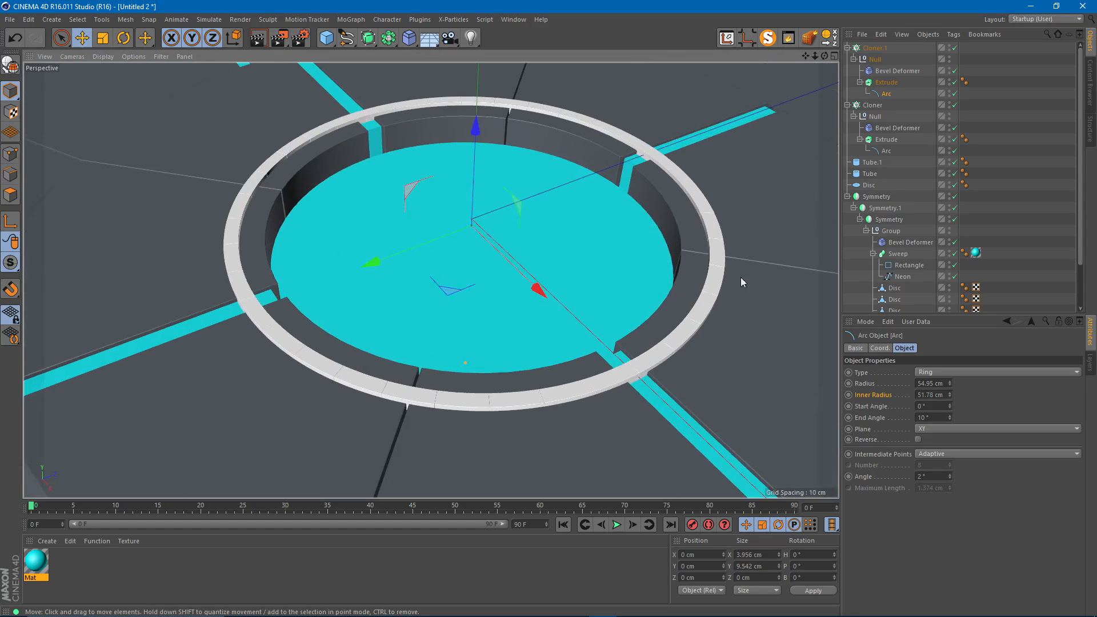
{"action": "mouse_move", "coordinate": [950, 395]}
{"action": "left_mouse_down"}
{"action": "mouse_move", "coordinate": [950, 422]}
{"action": "mouse_move", "coordinate": [950, 412]}
{"action": "left_mouse_up"}
{"action": "left_click", "coordinate": [950, 397]}
{"action": "left_click_drag", "start_coordinate": [472, 267], "coordinate": [520, 260], "text": "alt"}
{"action": "right_click_drag", "start_coordinate": [269, 279], "coordinate": [325, 268], "text": "alt"}
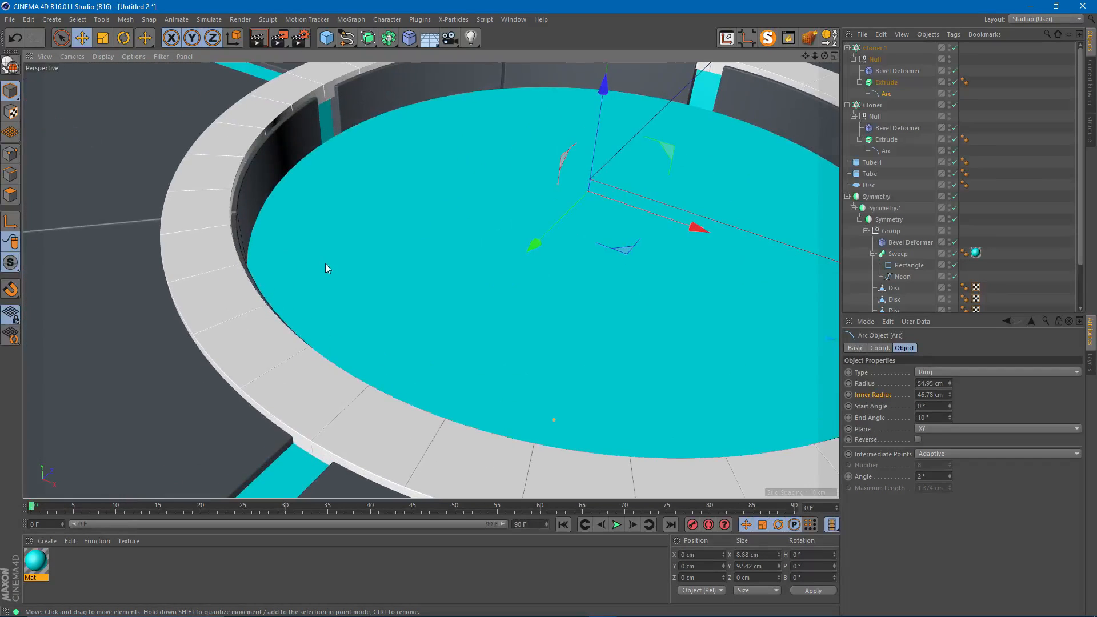
- Set the end angle of the small ring's Arc to 20°
{"action": "middle_click_drag", "start_coordinate": [386, 225], "coordinate": [457, 280], "text": "alt"}
{"action": "right_click_drag", "start_coordinate": [656, 178], "coordinate": [571, 180], "text": "alt"}
{"action": "middle_click_drag", "start_coordinate": [570, 180], "coordinate": [380, 150], "text": "alt"}
{"action": "left_click_drag", "start_coordinate": [578, 221], "coordinate": [514, 223], "text": "alt"}
{"action": "double_click", "coordinate": [931, 417]}
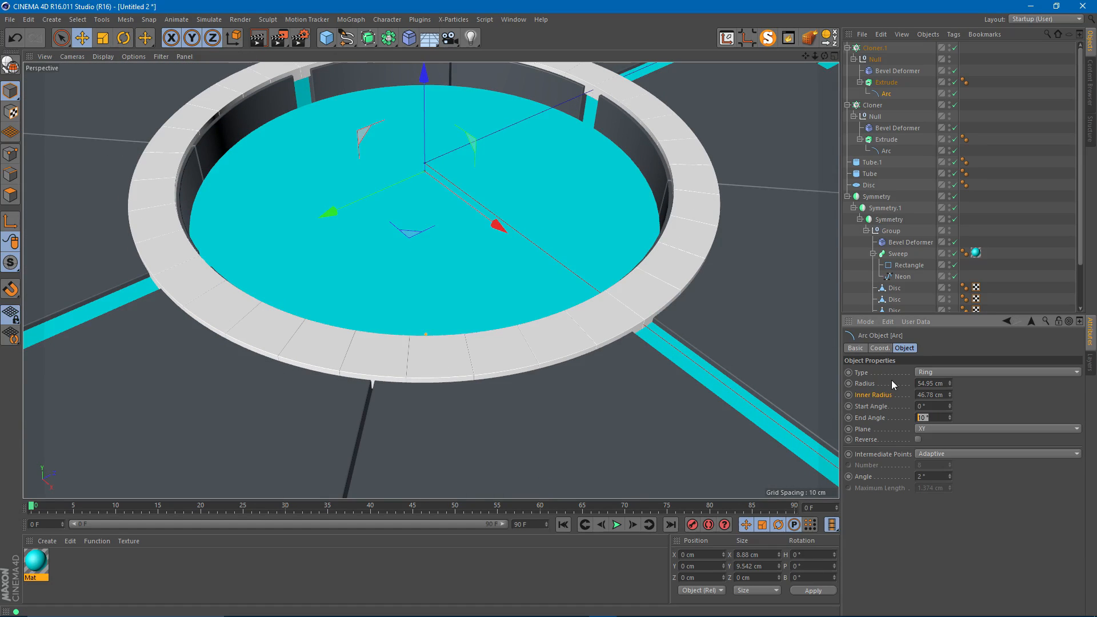
{"action": "type", "text": "20"}
{"action": "key", "text": "Return"}
- Set the small ring Cloner's count to 18
{"action": "left_click", "coordinate": [872, 48]}
{"action": "double_click", "coordinate": [896, 423]}
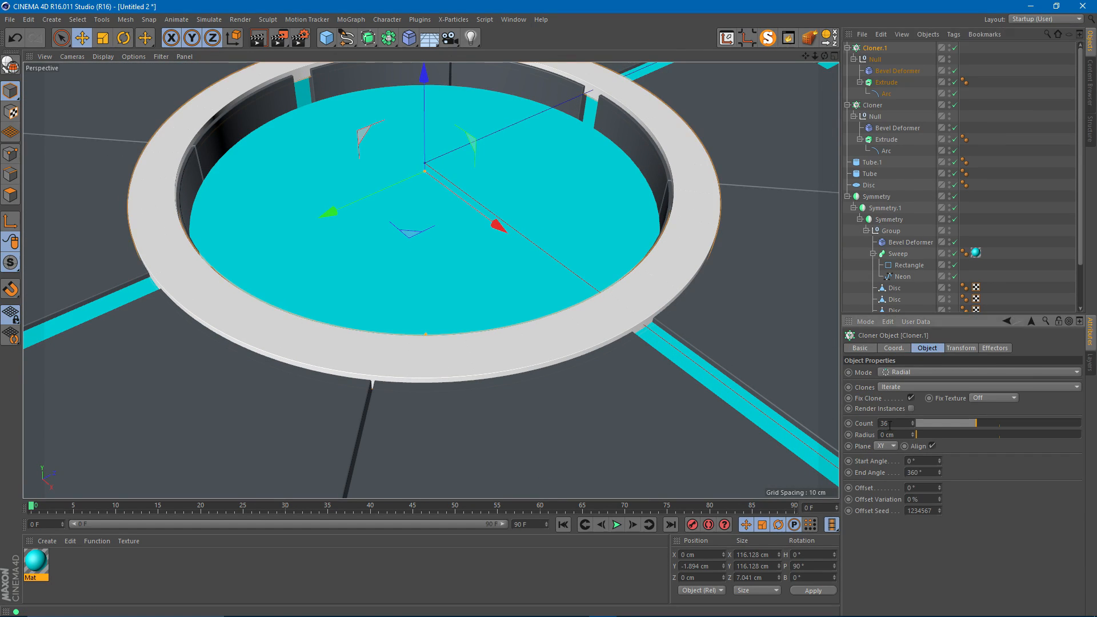
{"action": "type", "text": "18"}
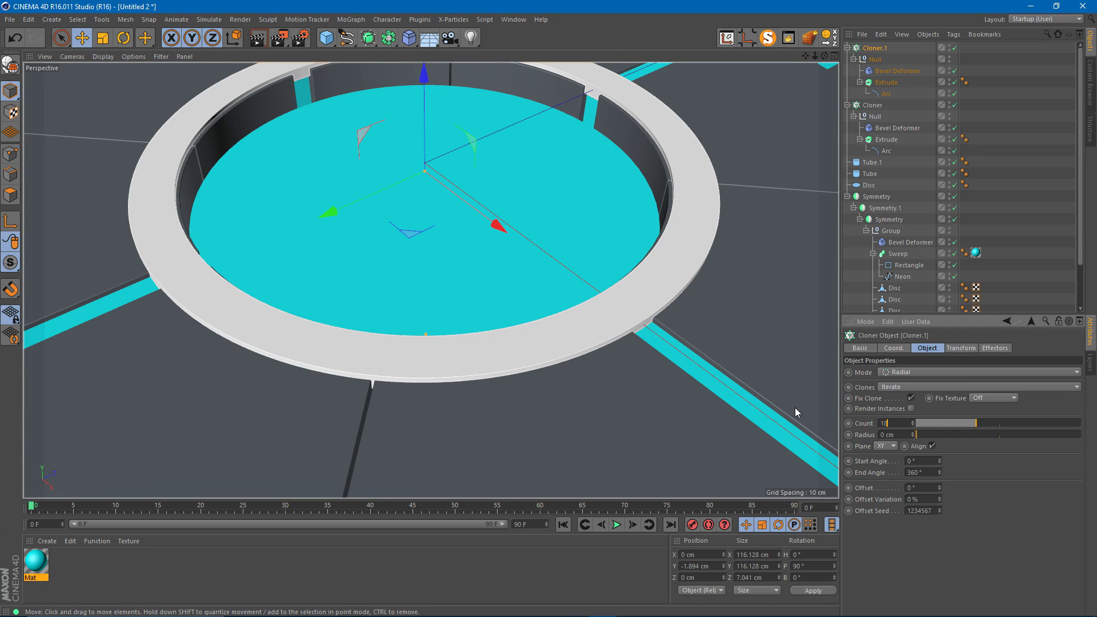
{"action": "key", "text": "Return"}
{"action": "left_click_drag", "start_coordinate": [383, 321], "coordinate": [413, 322], "text": "alt"}
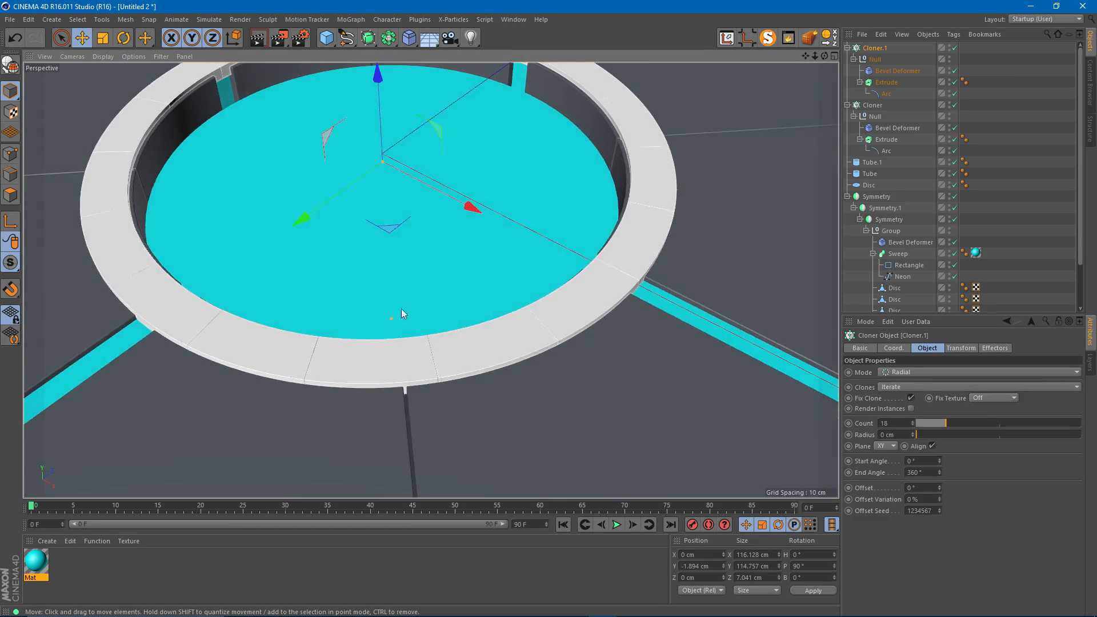
{"action": "middle_click_drag", "start_coordinate": [413, 322], "coordinate": [487, 343], "text": "alt"}
- Set the offset of the small ring's Bevel Deformer to 0.2 cm and deselect everything
{"action": "left_click", "coordinate": [888, 75]}
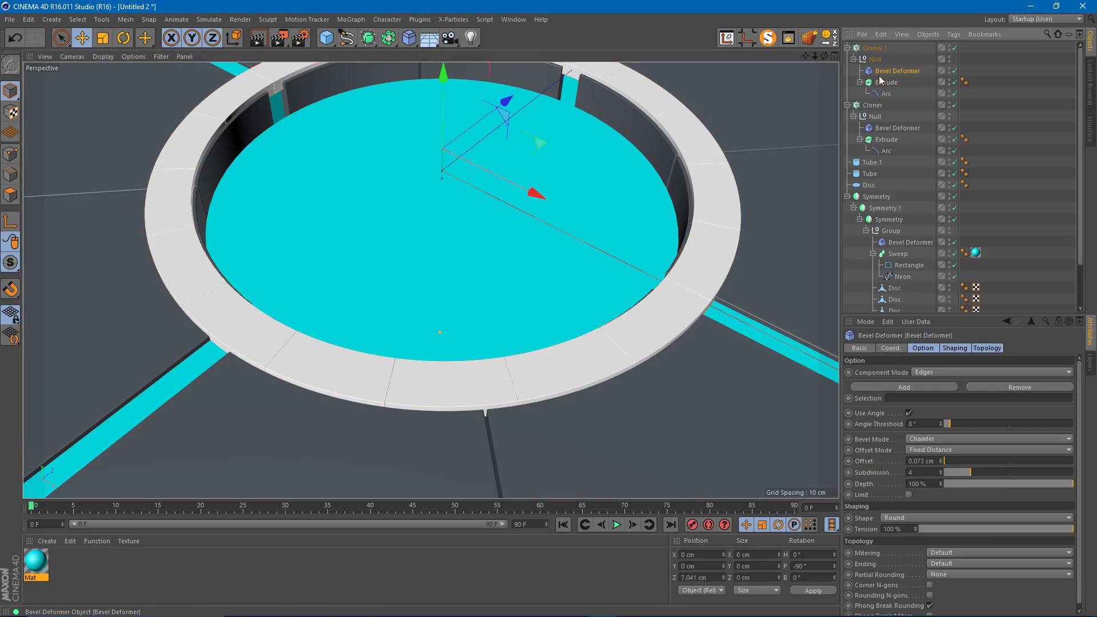
{"action": "left_click", "coordinate": [934, 462]}
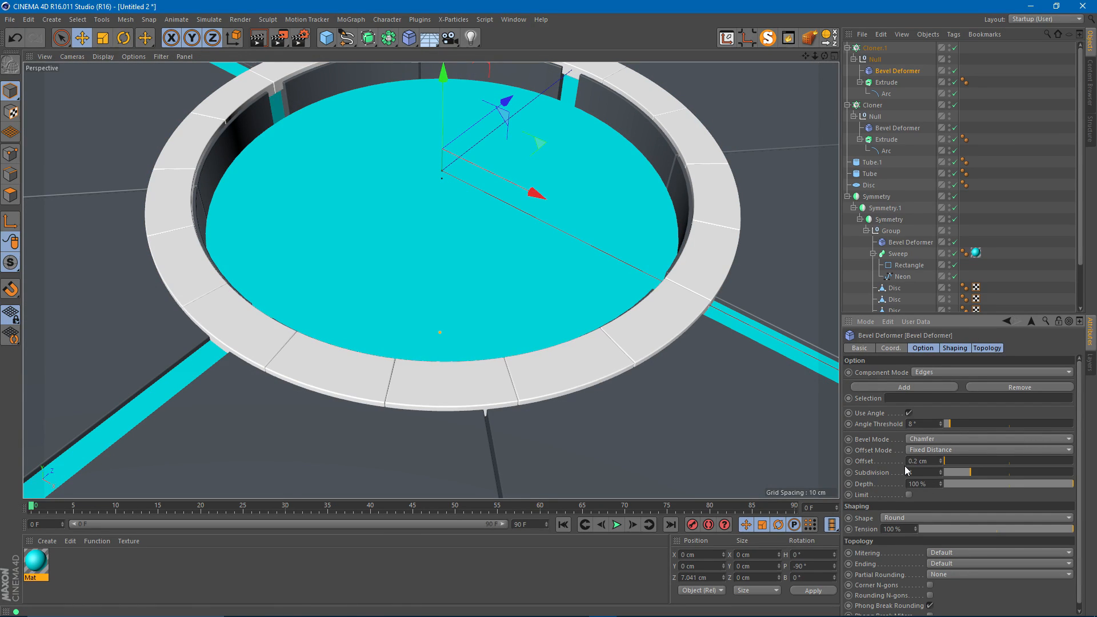
{"action": "right_click_drag", "start_coordinate": [333, 362], "coordinate": [313, 266], "text": "alt"}
{"action": "middle_click_drag", "start_coordinate": [313, 266], "coordinate": [416, 370], "text": "alt"}
{"action": "left_click_drag", "start_coordinate": [416, 371], "coordinate": [460, 266], "text": "alt"}
{"action": "right_click_drag", "start_coordinate": [459, 263], "coordinate": [422, 269], "text": "alt"}
{"action": "key", "text": "ctrl+shift+a"}
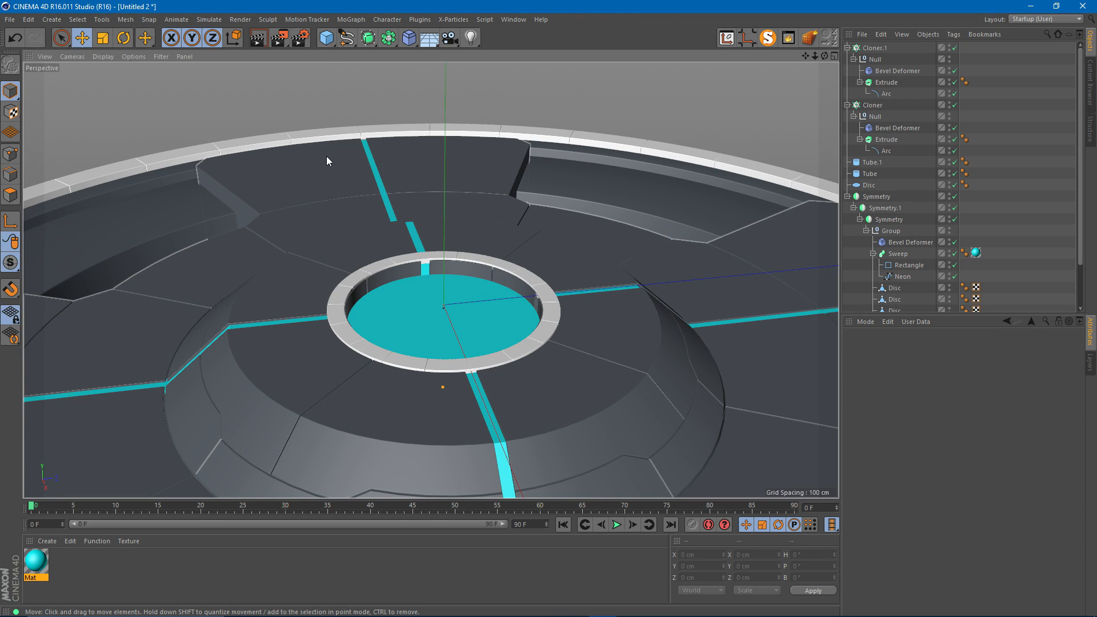
- Duplicate the small ring's Cloner and lower the copy to about -7.2 cm in Y
{"action": "scroll", "coordinate": [432, 243], "scroll_direction": "up", "scroll_amount": 2}
{"action": "left_click", "coordinate": [899, 48]}
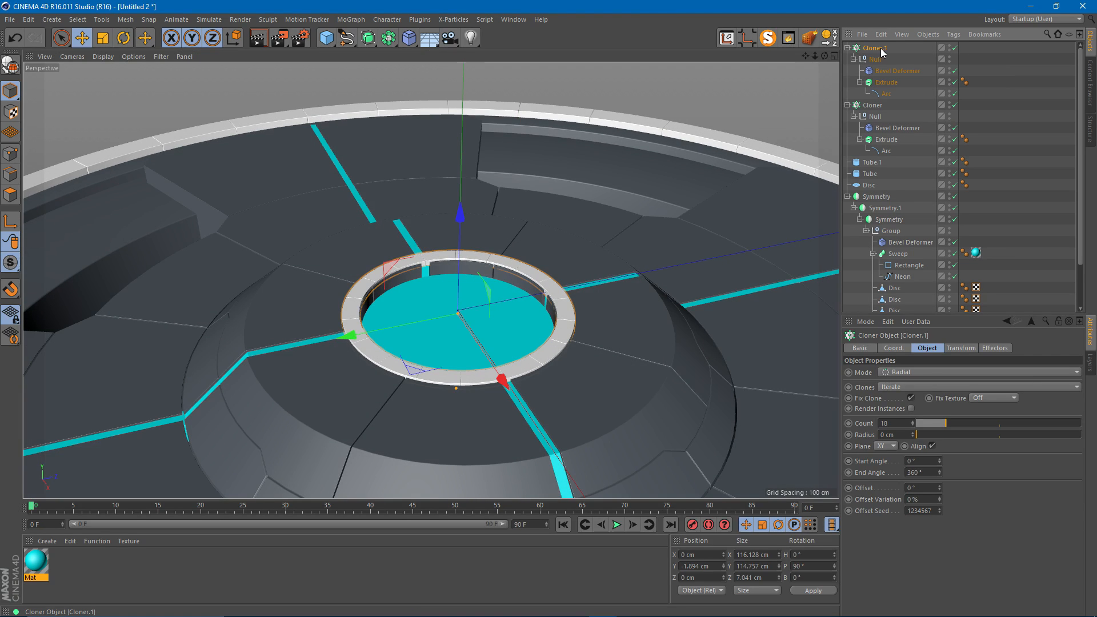
{"action": "key", "text": "ctrl+c"}
{"action": "key", "text": "ctrl+v"}
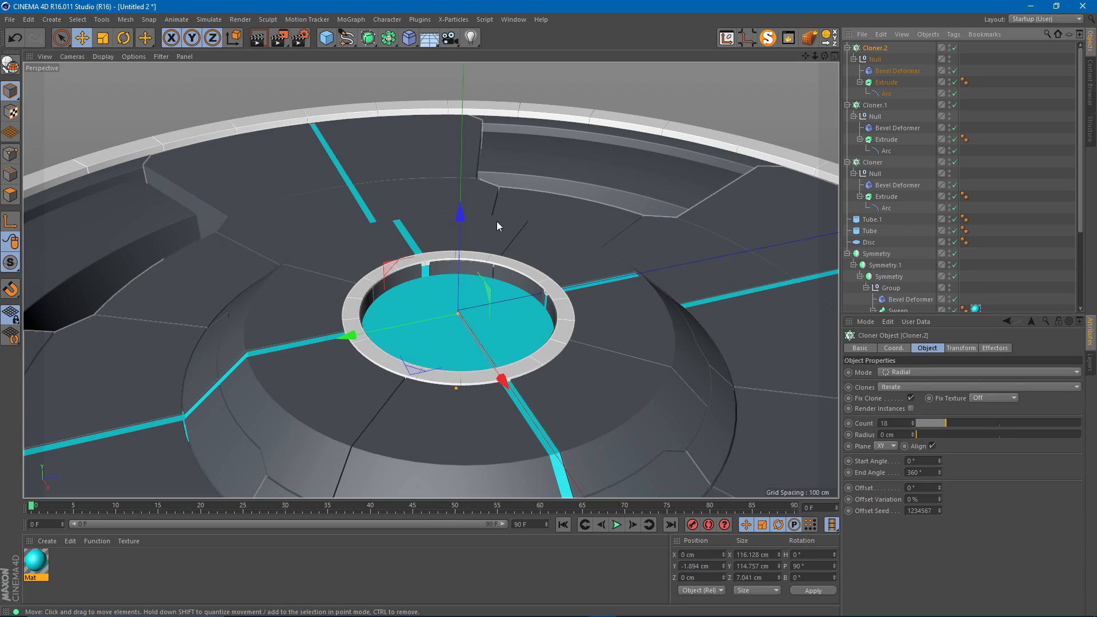
{"action": "key", "text": "e"}
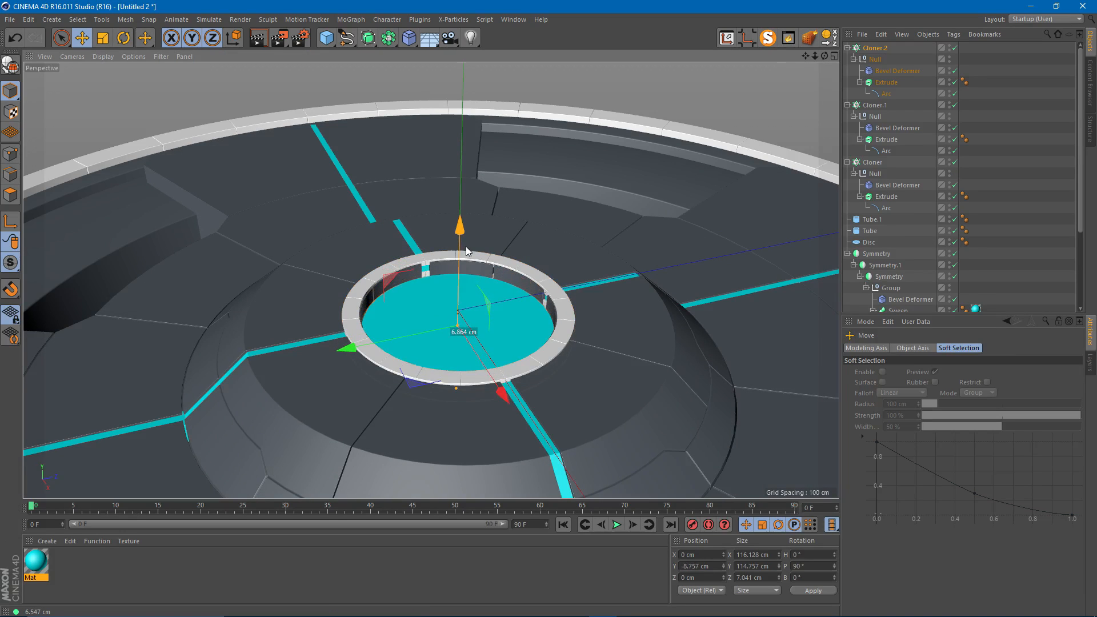
{"action": "key", "text": "o"}
- Set the lowered copy's Arc to an inner radius of 0 cm and a radius of 46.95 cm
{"action": "left_click", "coordinate": [894, 94]}
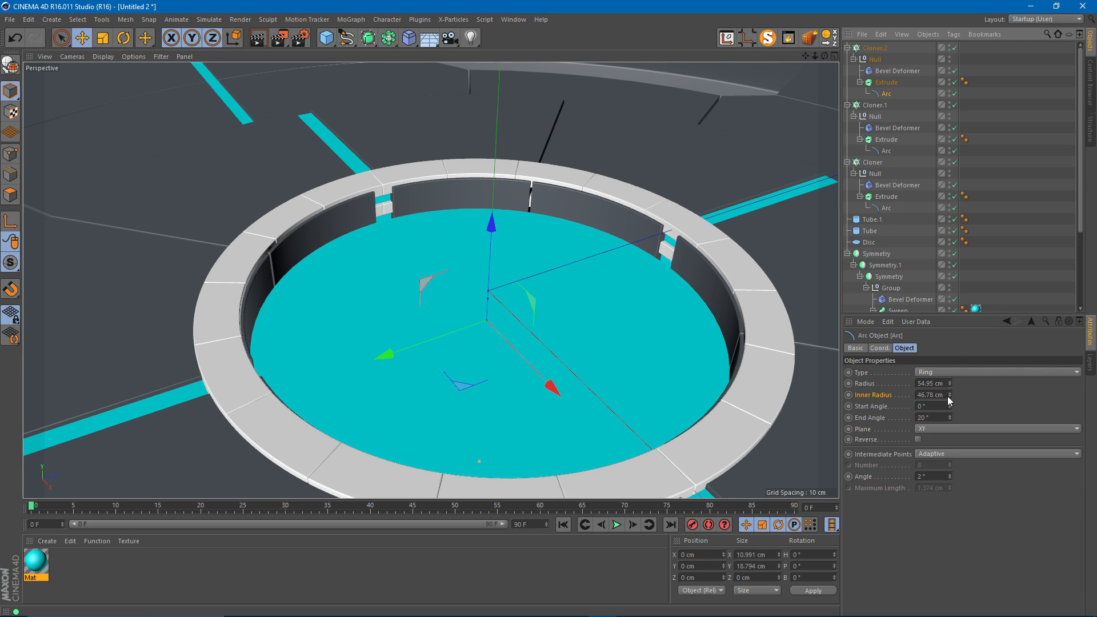
{"action": "left_click_drag", "start_coordinate": [949, 400], "coordinate": [846, 400]}
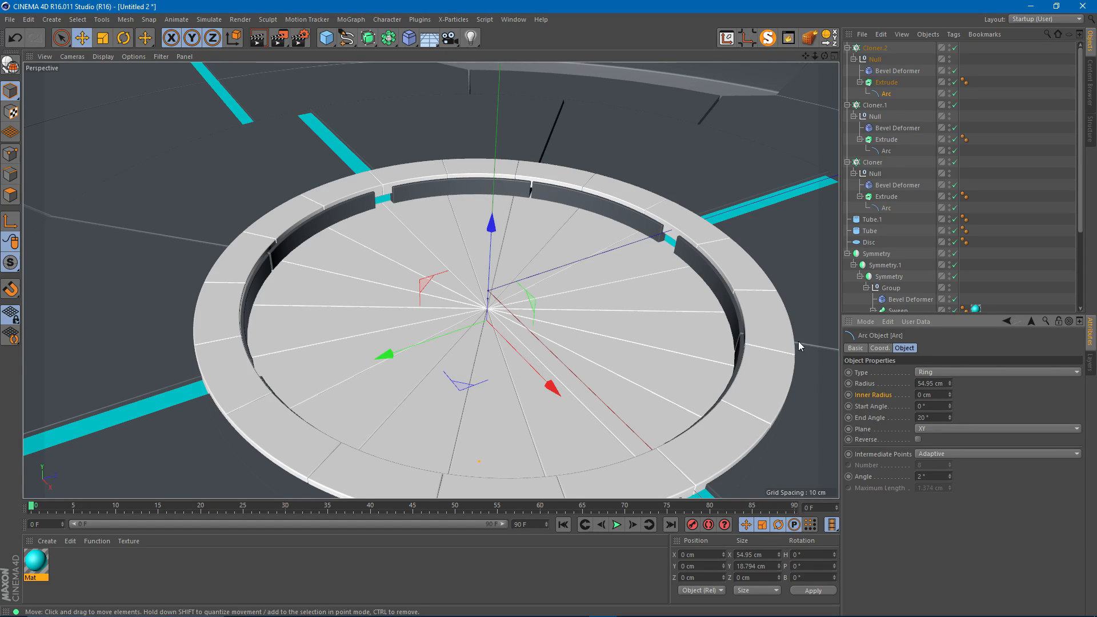
{"action": "left_click_drag", "start_coordinate": [949, 384], "coordinate": [950, 388]}
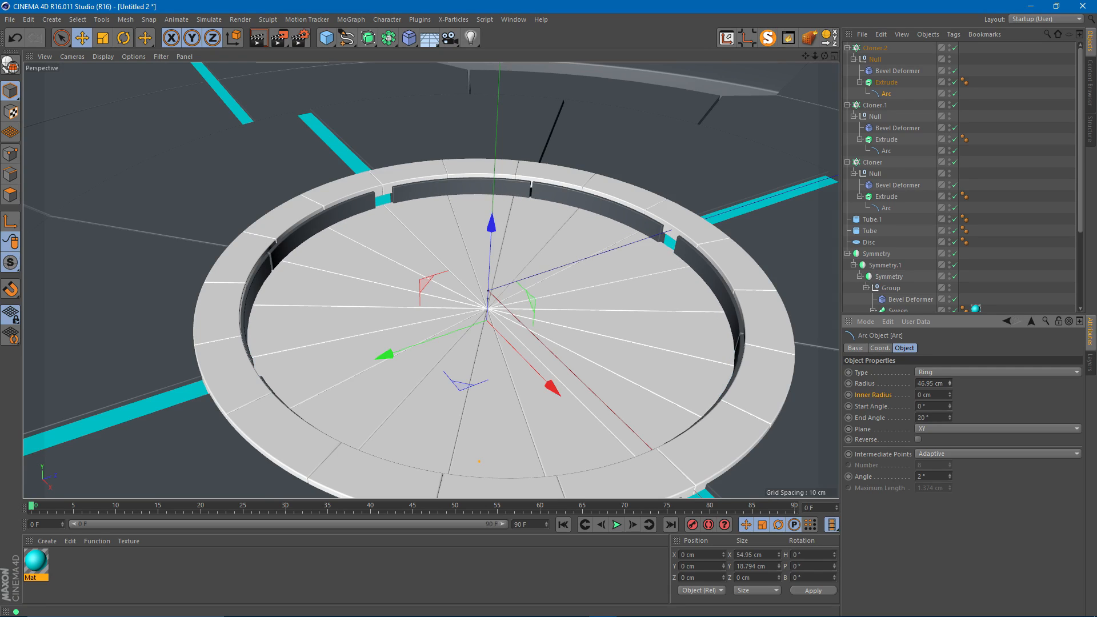
{"action": "mouse_move", "coordinate": [492, 247]}
{"action": "left_mouse_down", "text": "alt"}
{"action": "mouse_move", "coordinate": [440, 250]}
{"action": "mouse_move", "coordinate": [489, 258]}
{"action": "left_mouse_up", "text": "alt"}
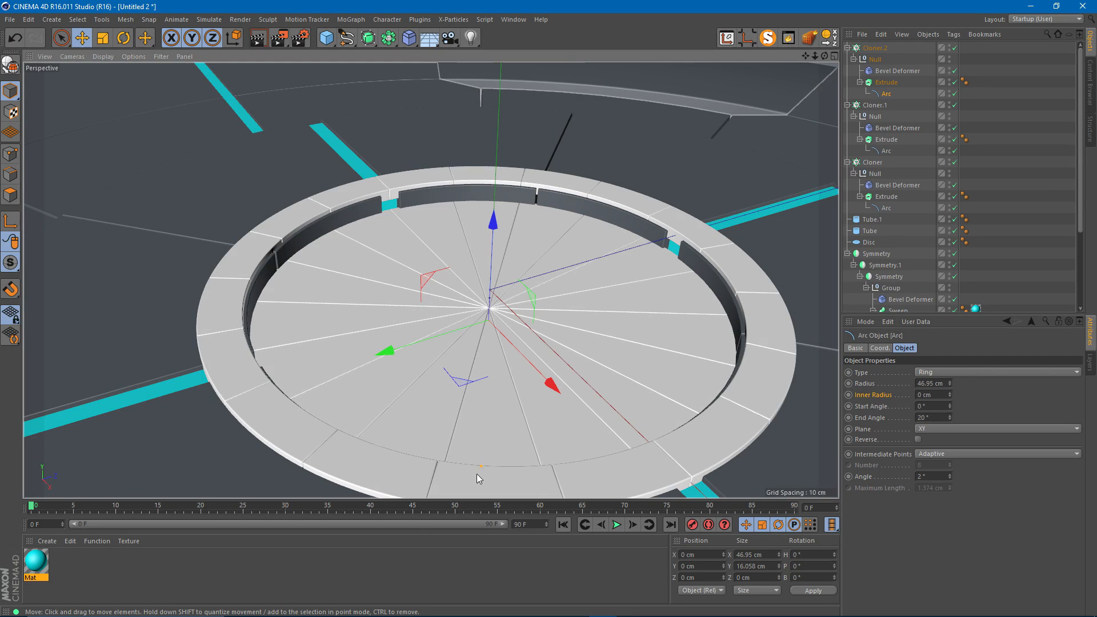
- Keyframe the lowered Arc's inner radius at 0 cm on frame 5 and 47 cm on frame 30, and preview the opening
{"action": "left_click", "coordinate": [73, 506]}
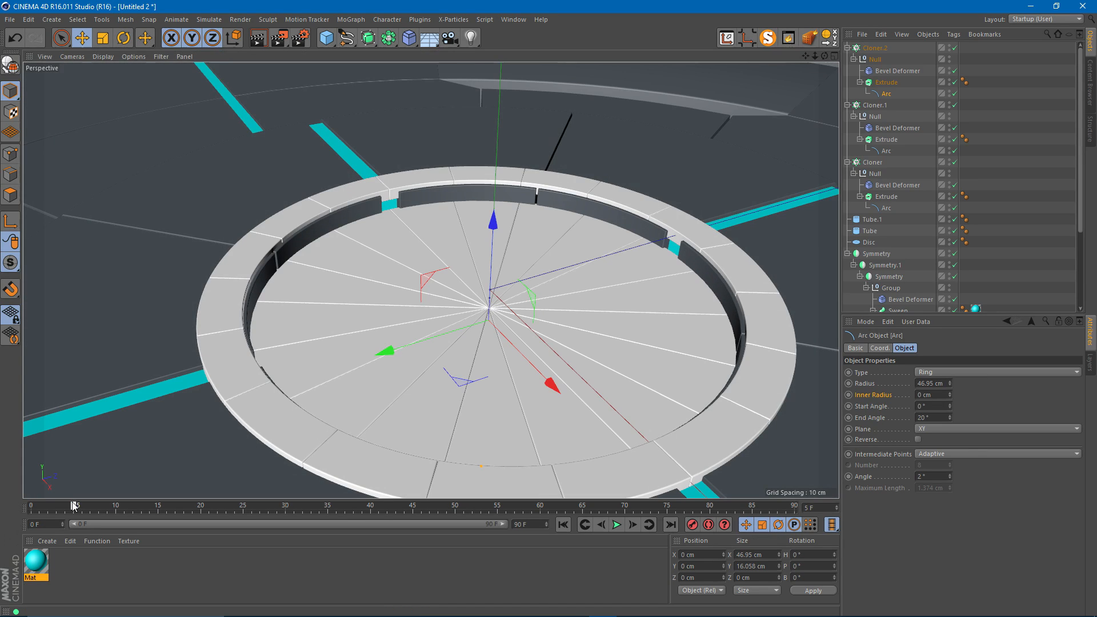
{"action": "left_click", "coordinate": [848, 395], "text": "ctrl"}
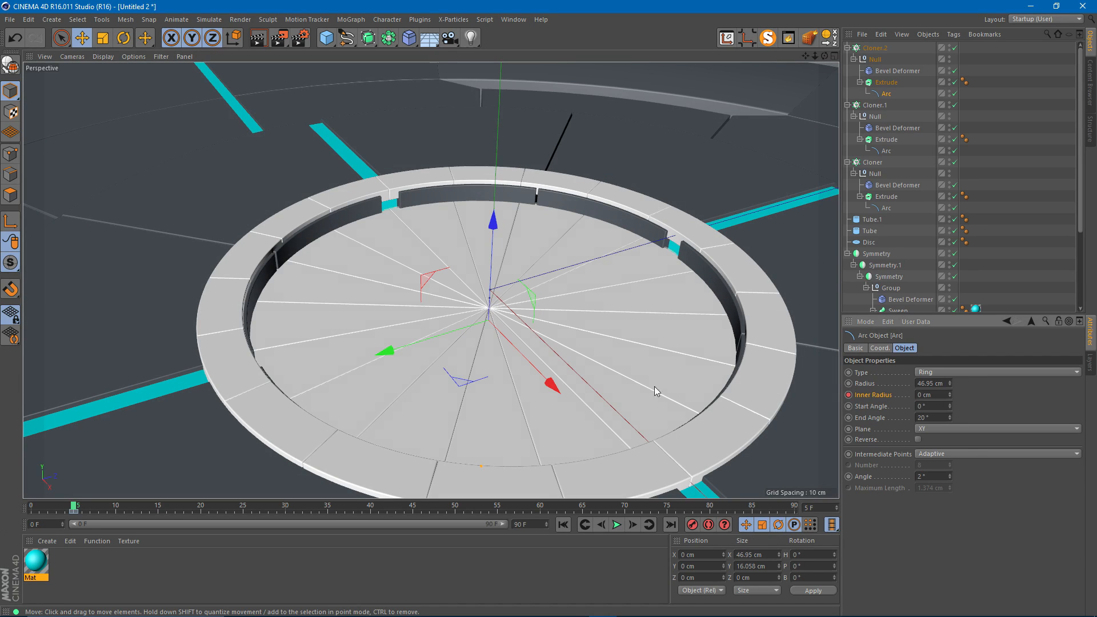
{"action": "left_click_drag", "start_coordinate": [239, 511], "coordinate": [285, 510]}
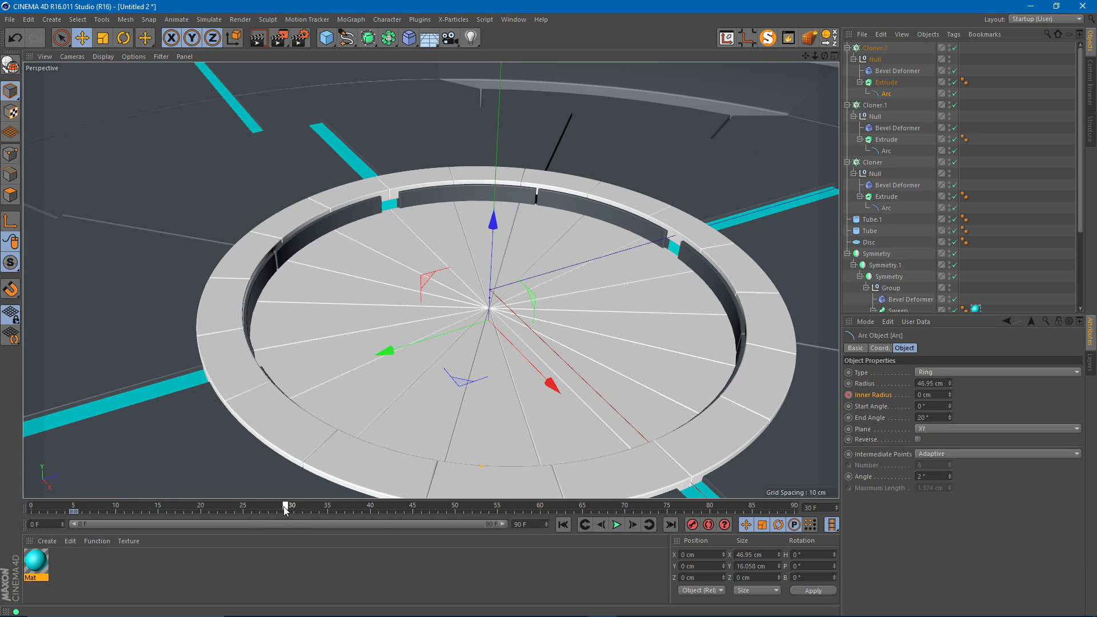
{"action": "left_click", "coordinate": [944, 393]}
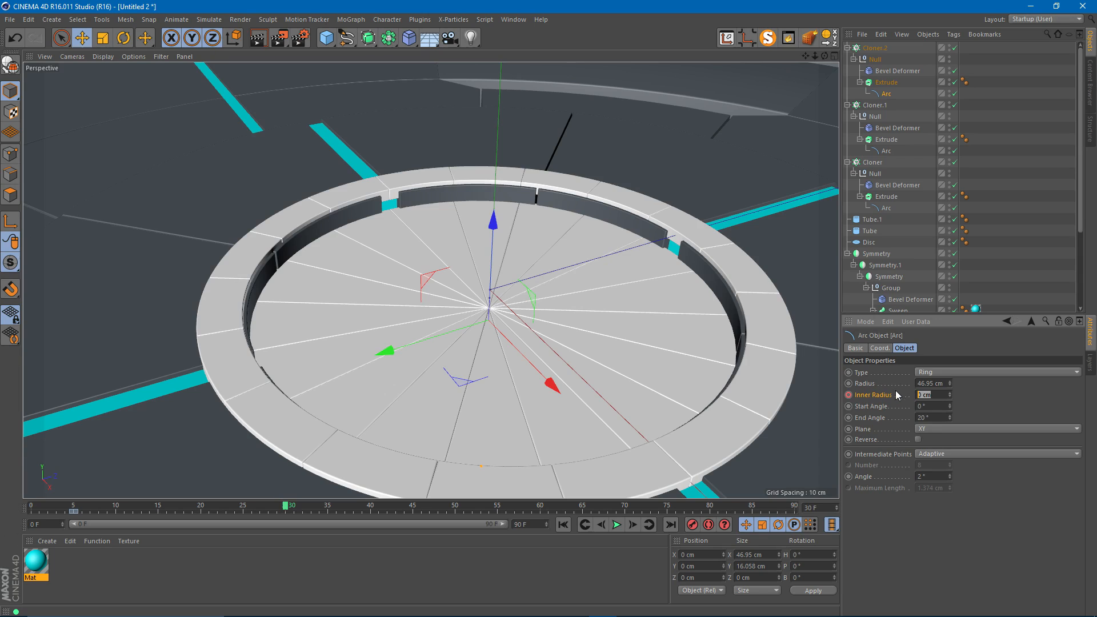
{"action": "type", "text": "47"}
{"action": "key", "text": "Return"}
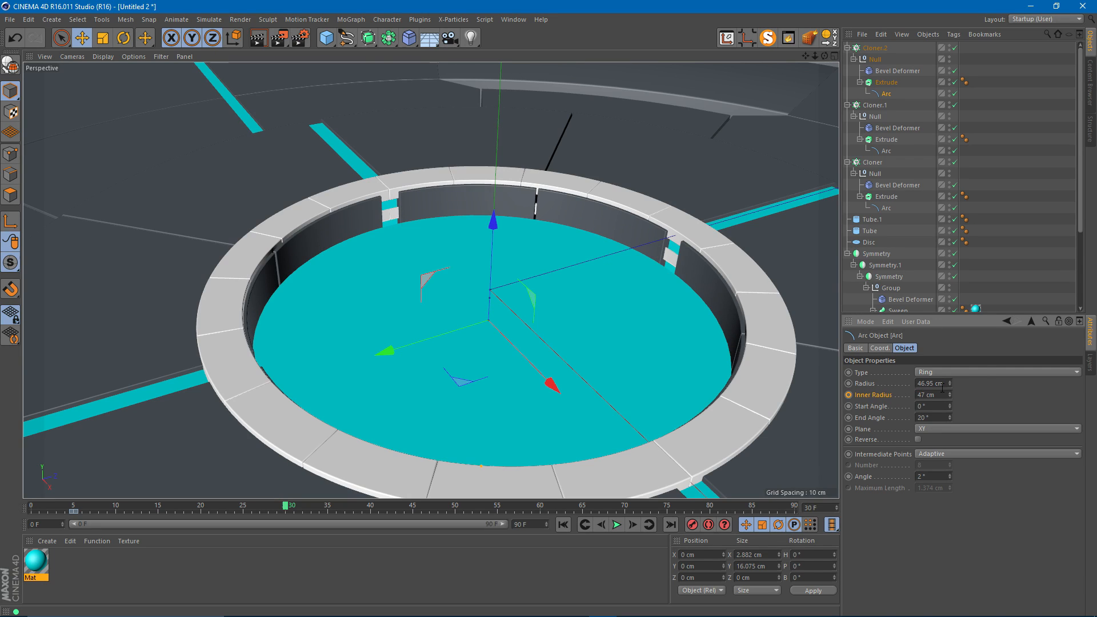
{"action": "left_click", "coordinate": [847, 395], "text": "ctrl"}
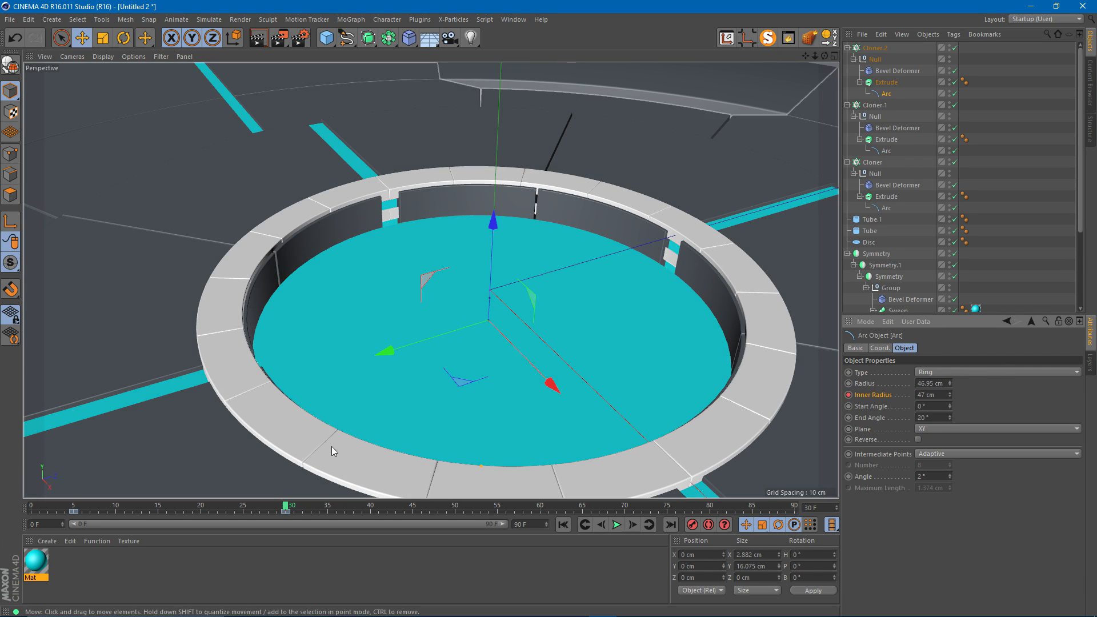
{"action": "left_click_drag", "start_coordinate": [261, 506], "coordinate": [166, 507]}
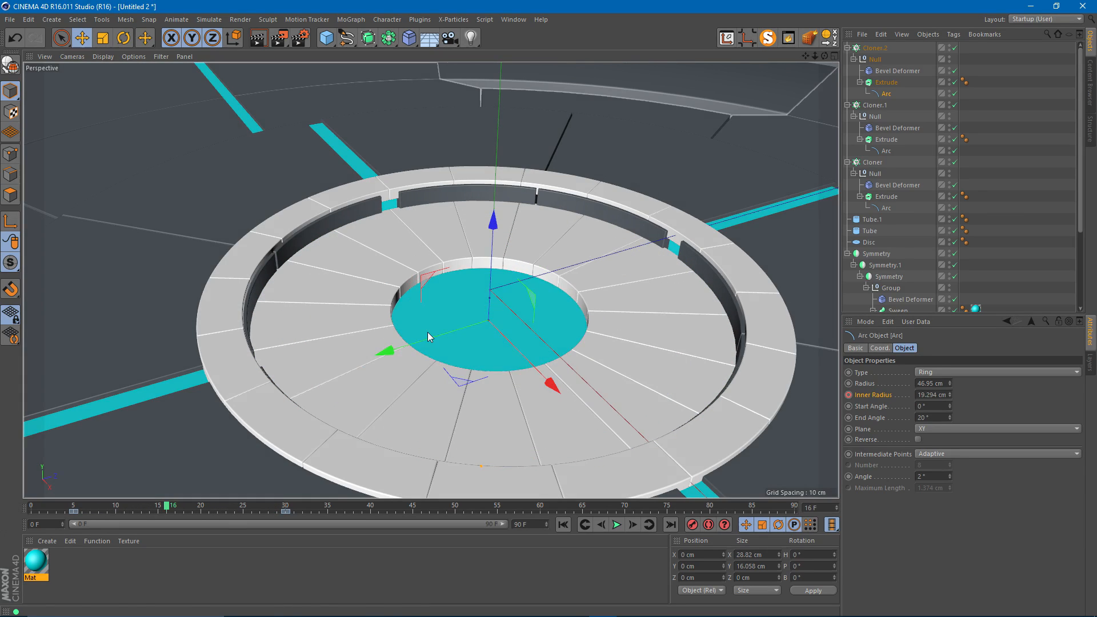
- Add a MoGraph Random effector to the scene
{"action": "left_click", "coordinate": [356, 19]}
{"action": "mouse_move", "coordinate": [388, 37]}
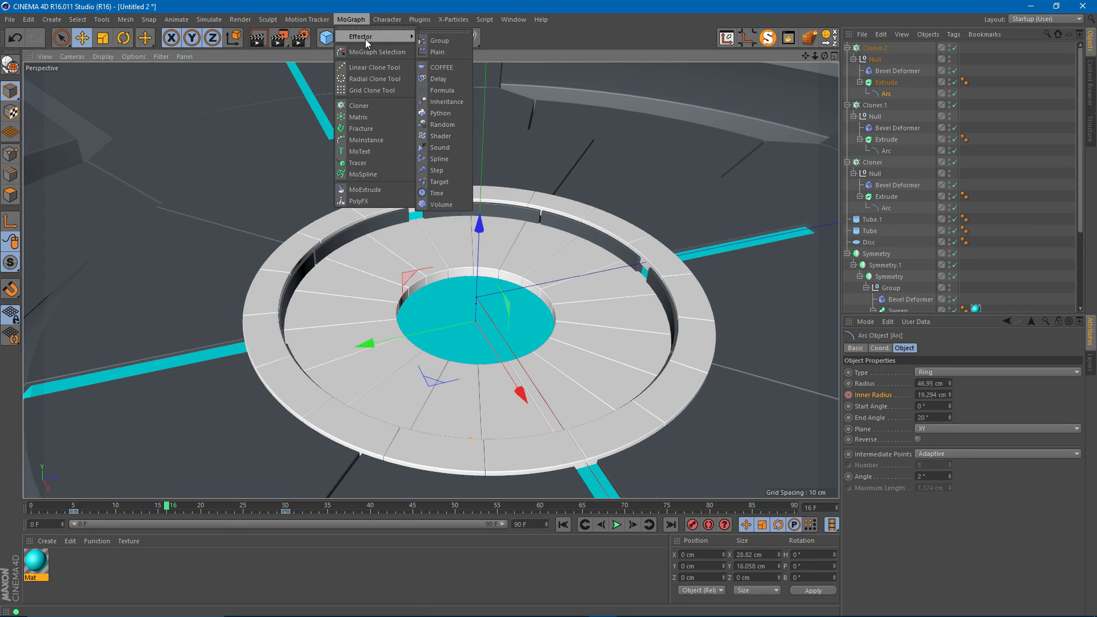
{"action": "left_click", "coordinate": [443, 124]}
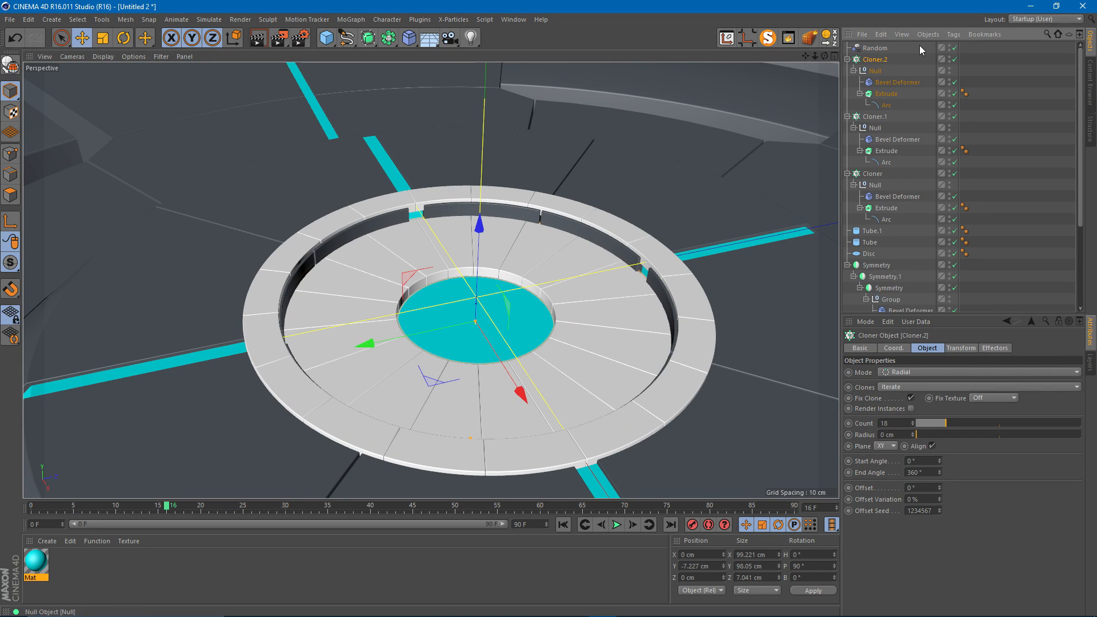
- Add the Random effector to the effectors list of Cloner.2
{"action": "left_click", "coordinate": [994, 348]}
{"action": "left_click", "coordinate": [870, 50]}
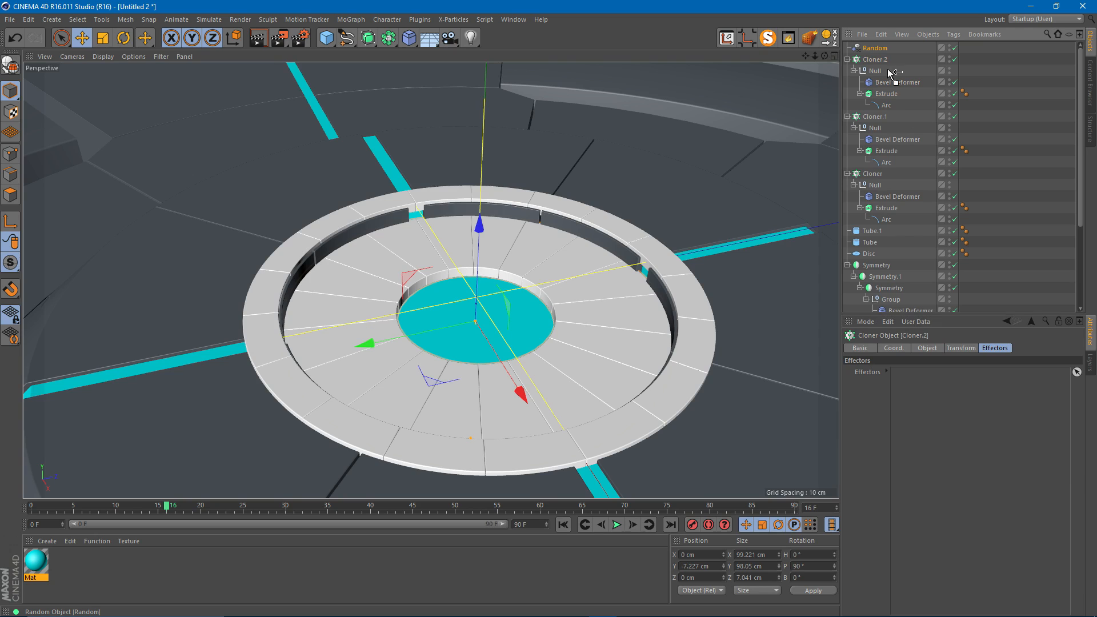
{"action": "left_click_drag", "start_coordinate": [917, 382], "coordinate": [930, 379]}
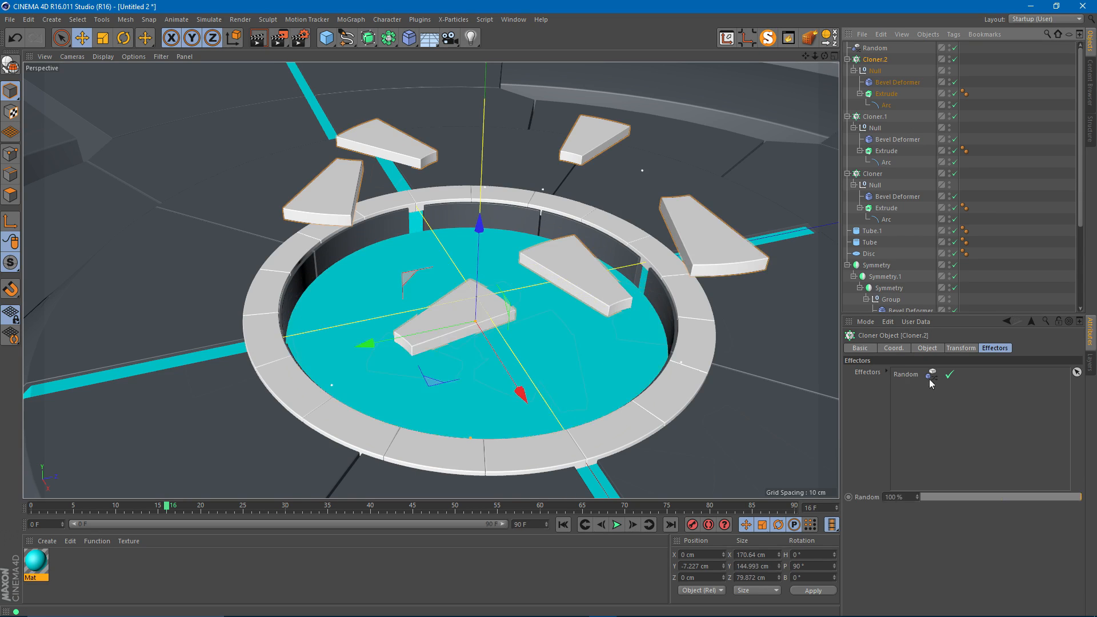
- Turn off the Random effector's Position transform and set its time offset to 8 F, then check the motion up to frame 21
{"action": "left_click", "coordinate": [878, 51]}
{"action": "left_click", "coordinate": [950, 349]}
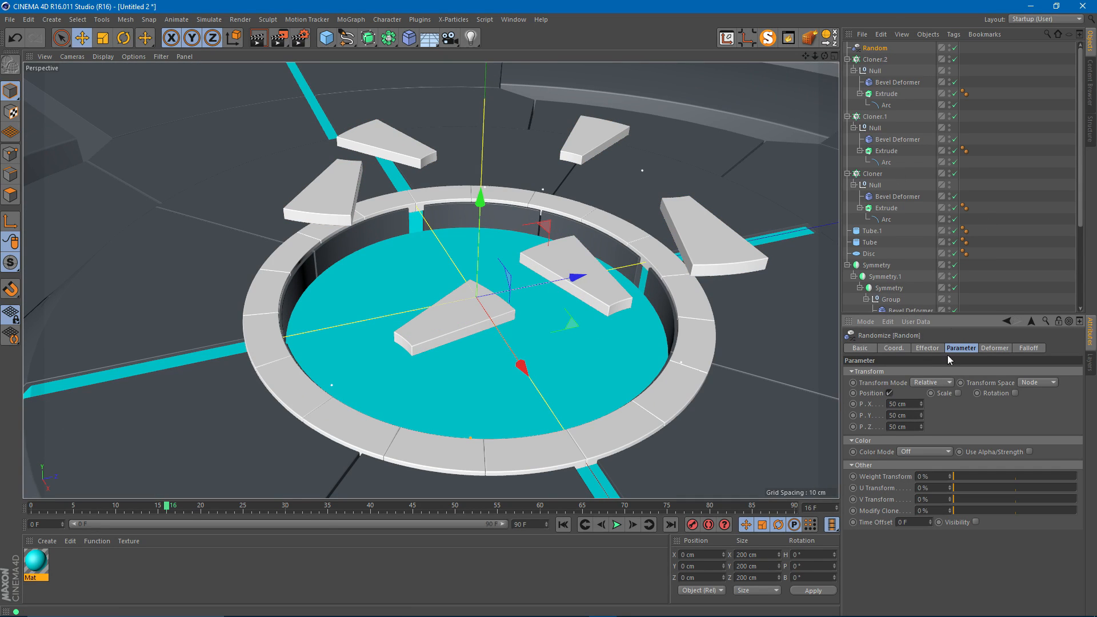
{"action": "left_click", "coordinate": [889, 394]}
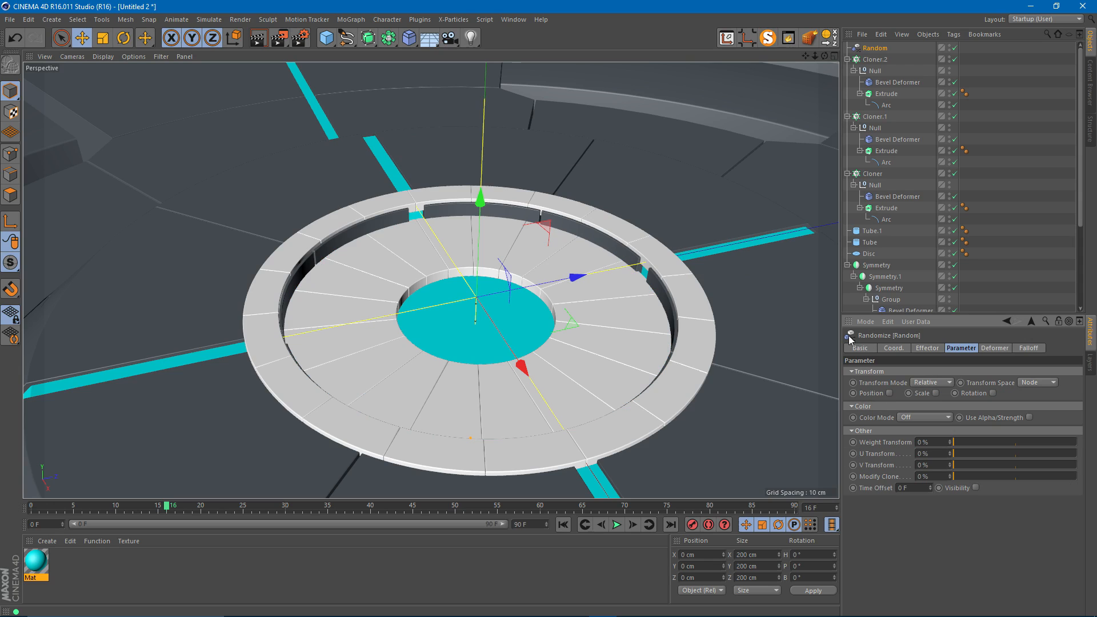
{"action": "left_click_drag", "start_coordinate": [930, 488], "coordinate": [933, 477]}
{"action": "right_click_drag", "start_coordinate": [514, 233], "coordinate": [441, 233], "text": "alt"}
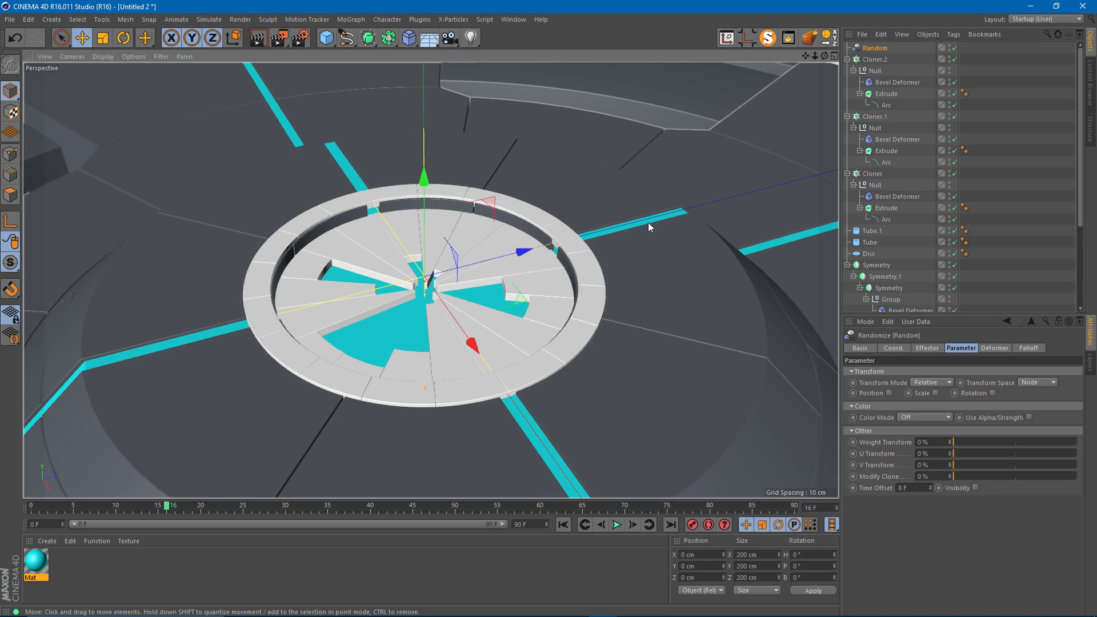
{"action": "mouse_move", "coordinate": [164, 508]}
{"action": "left_mouse_down"}
{"action": "mouse_move", "coordinate": [23, 511]}
{"action": "mouse_move", "coordinate": [317, 510]}
{"action": "mouse_move", "coordinate": [171, 507]}
{"action": "mouse_move", "coordinate": [210, 509]}
{"action": "left_mouse_up"}
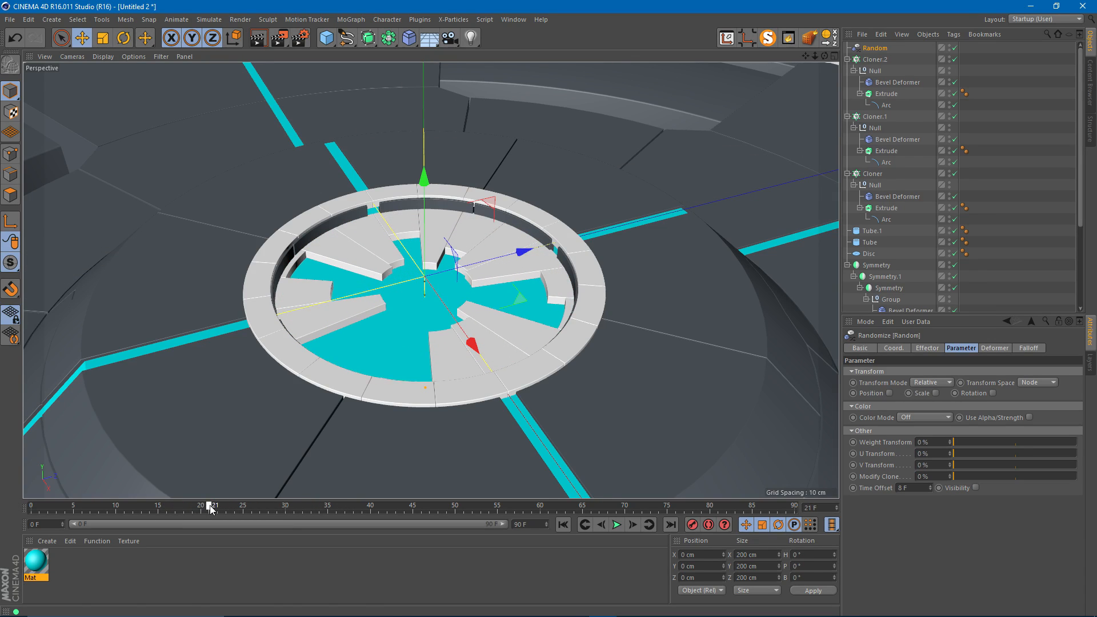
- Delete the Bevel Deformer inside Cloner.2 and set its Extrude's start and end caps to Fillet Cap
{"action": "left_click", "coordinate": [902, 83]}
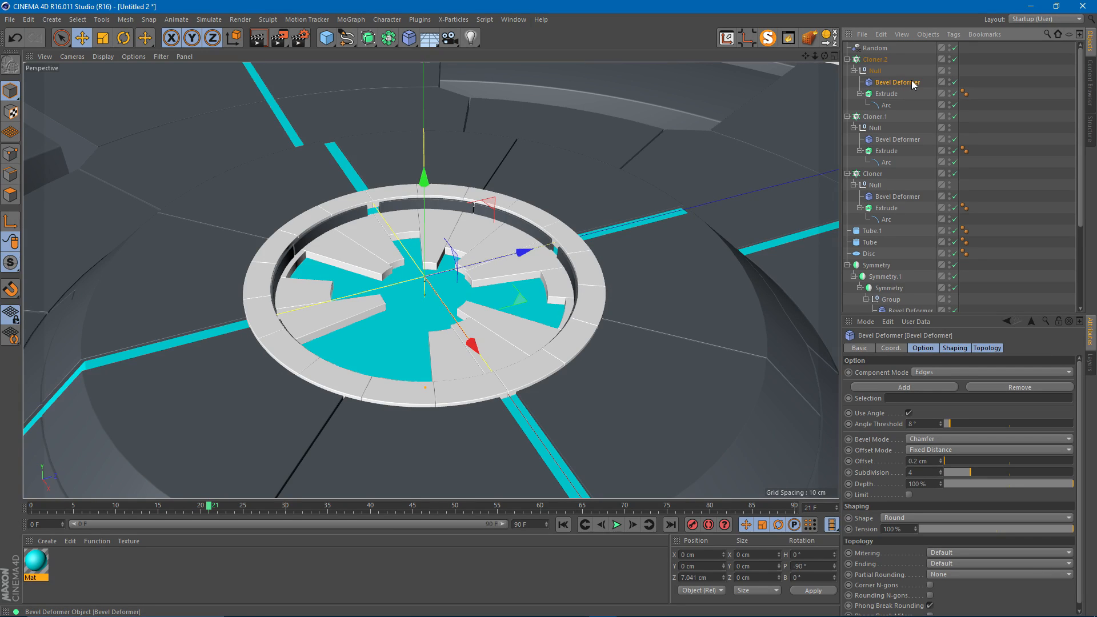
{"action": "key", "text": "Delete"}
{"action": "left_click", "coordinate": [890, 84]}
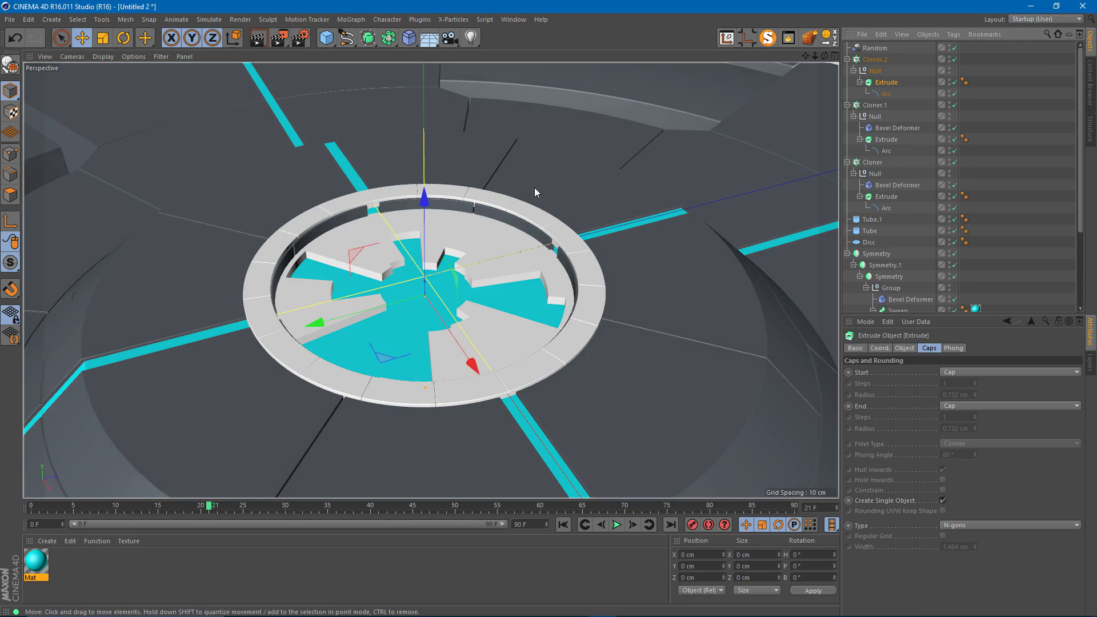
{"action": "scroll", "coordinate": [617, 164], "scroll_direction": "up", "scroll_amount": 5}
{"action": "left_click", "coordinate": [929, 348]}
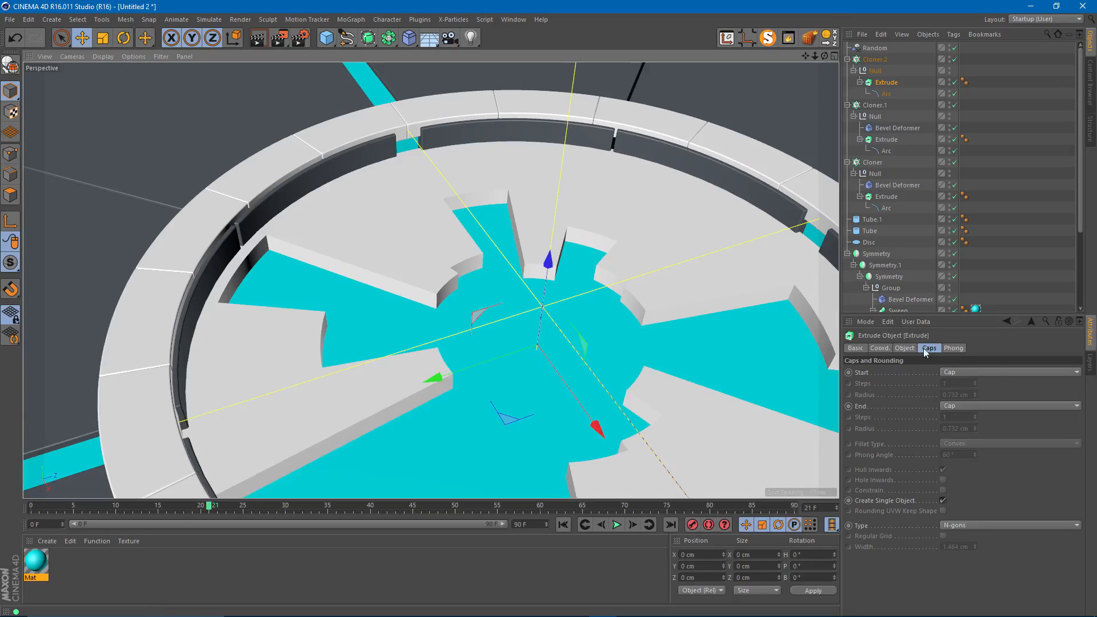
{"action": "left_click", "coordinate": [982, 375]}
{"action": "left_click", "coordinate": [975, 416]}
{"action": "left_click", "coordinate": [969, 405]}
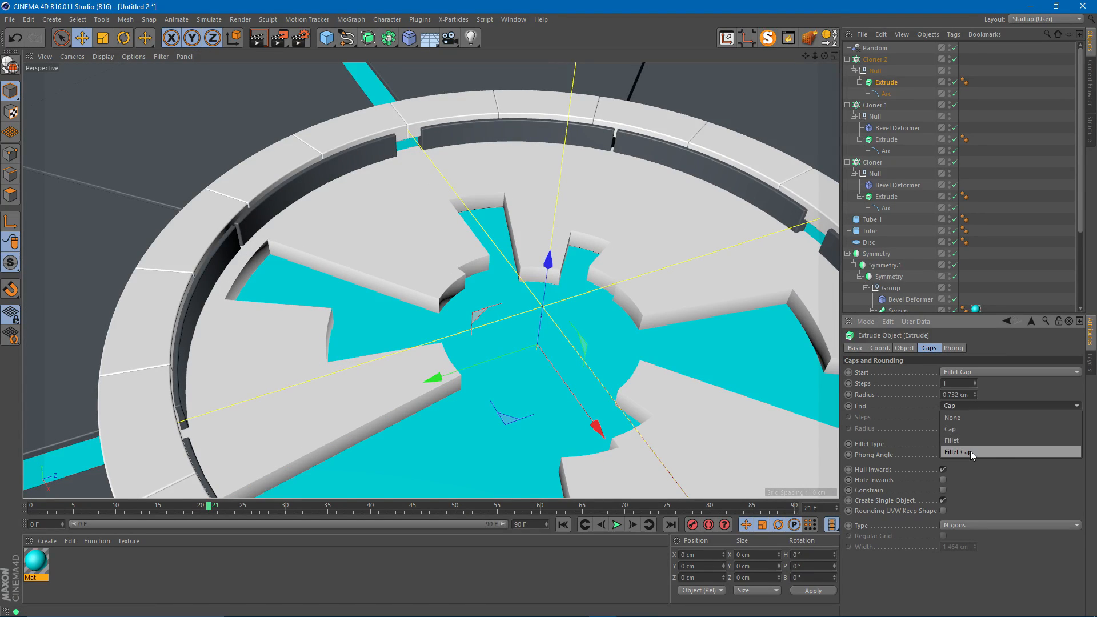
{"action": "left_click", "coordinate": [970, 452]}
- Set the start and end fillets of Cloner.2's Extrude to a 0.2 cm radius with 5 steps each
{"action": "left_click_drag", "start_coordinate": [509, 264], "coordinate": [465, 262], "text": "alt"}
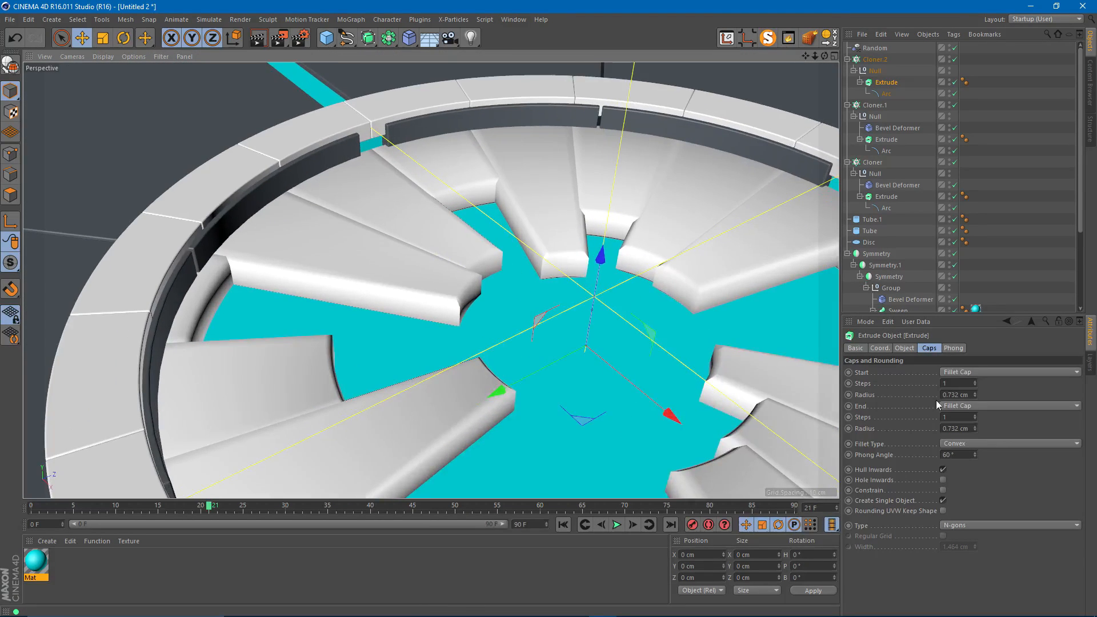
{"action": "type", "text": "0.2"}
{"action": "key", "text": "Return"}
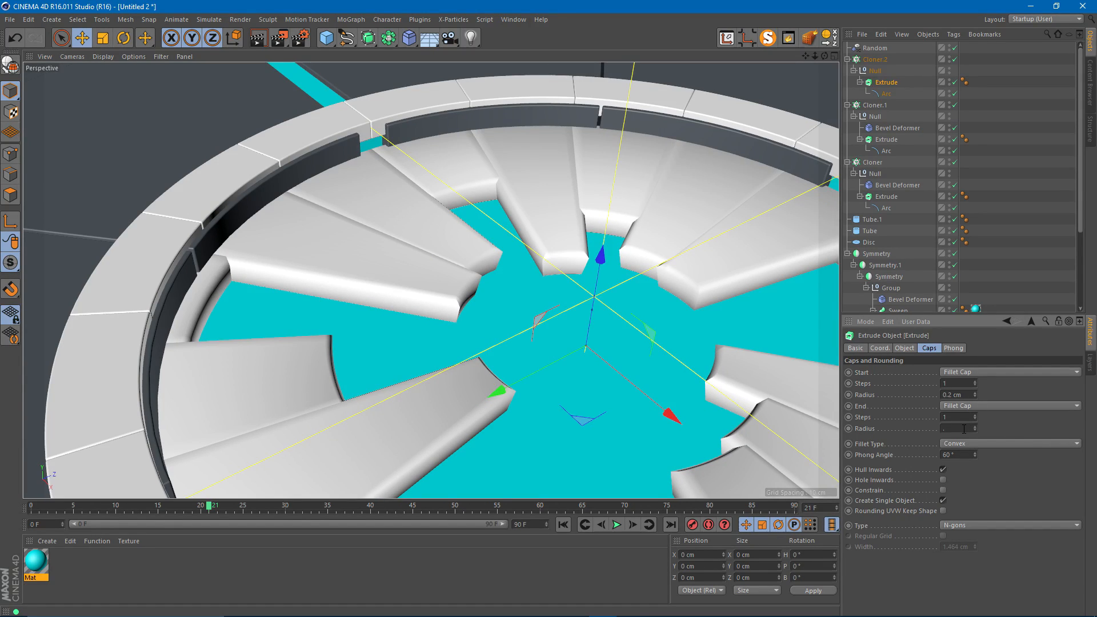
{"action": "type", "text": "0.2"}
{"action": "key", "text": "Return"}
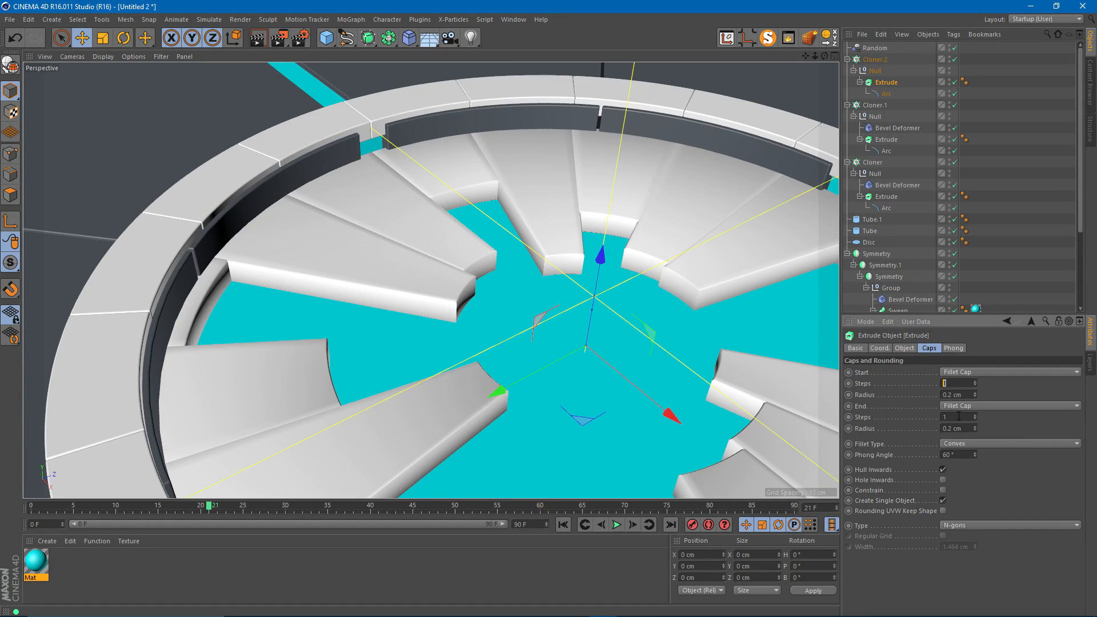
{"action": "type", "text": "5"}
{"action": "key", "text": "Return"}
- Preview the central blades' animation backward and set the current frame to 9
{"action": "scroll", "coordinate": [481, 275], "scroll_direction": "down", "scroll_amount": 3}
{"action": "left_click_drag", "start_coordinate": [528, 275], "coordinate": [410, 285], "text": "alt"}
{"action": "right_click_drag", "start_coordinate": [409, 281], "coordinate": [464, 274], "text": "alt"}
{"action": "mouse_move", "coordinate": [432, 278]}
{"action": "left_mouse_down", "text": "alt"}
{"action": "mouse_move", "coordinate": [390, 277]}
{"action": "mouse_move", "coordinate": [406, 252]}
{"action": "mouse_move", "coordinate": [458, 254]}
{"action": "left_mouse_up", "text": "alt"}
{"action": "scroll", "coordinate": [497, 265], "scroll_direction": "down", "scroll_amount": 3}
{"action": "middle_click_drag", "start_coordinate": [566, 277], "coordinate": [512, 284], "text": "alt"}
{"action": "left_click_drag", "start_coordinate": [512, 284], "coordinate": [480, 329], "text": "alt"}
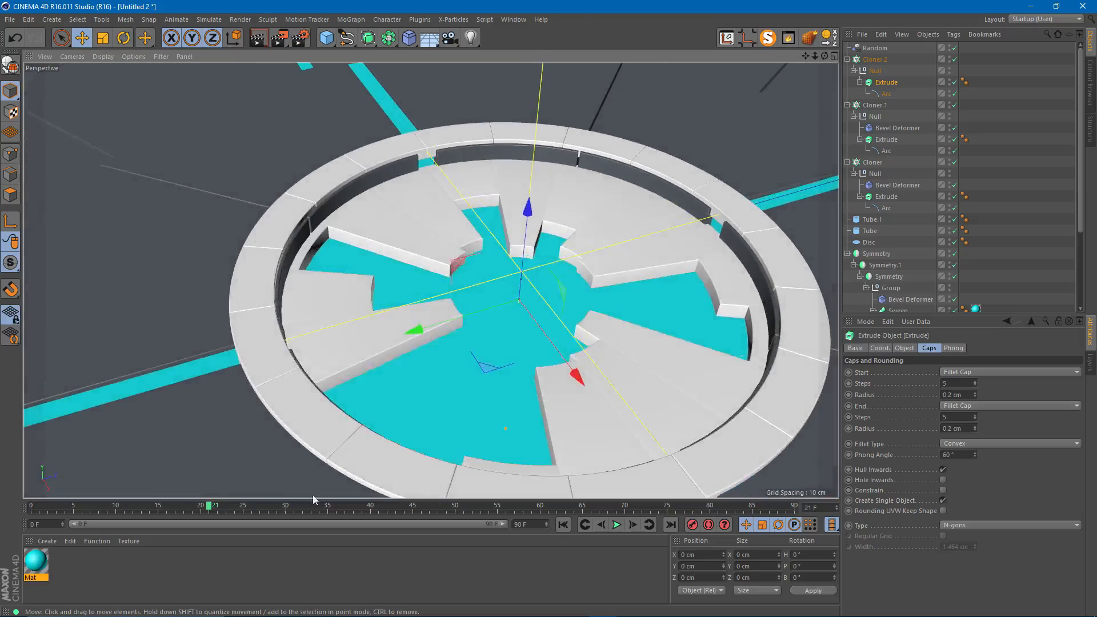
{"action": "left_click_drag", "start_coordinate": [210, 508], "coordinate": [115, 506]}
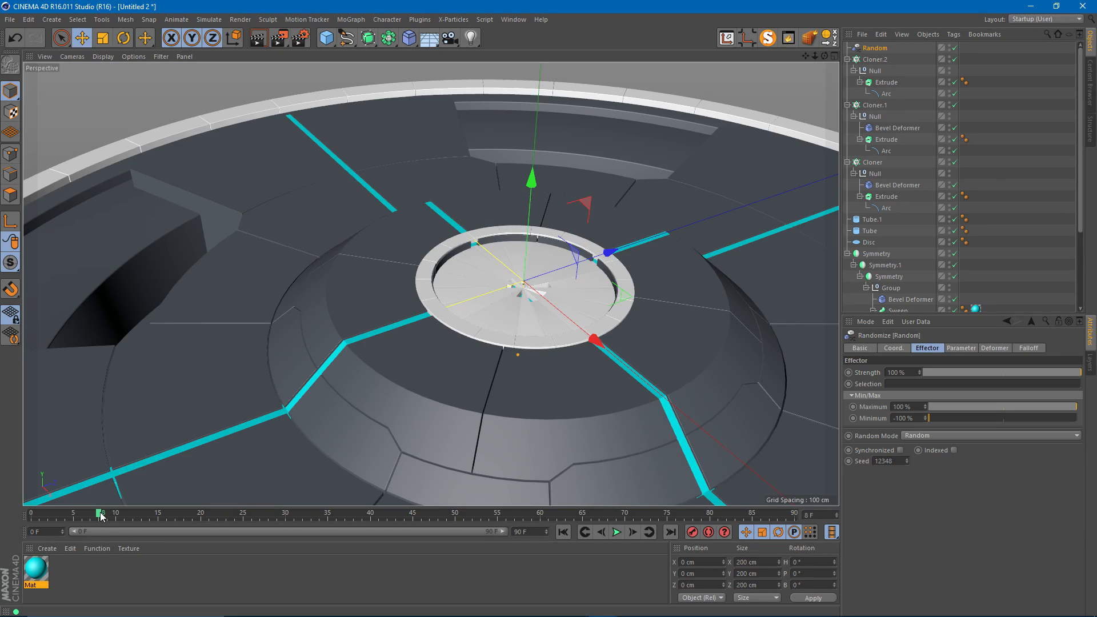
{"action": "mouse_move", "coordinate": [100, 515]}
{"action": "left_mouse_down"}
{"action": "mouse_move", "coordinate": [40, 515]}
{"action": "mouse_move", "coordinate": [251, 515]}
{"action": "mouse_move", "coordinate": [108, 514]}
{"action": "left_mouse_up"}
- Deselect everything and examine the whole cylindrical model, including its rim and the recessed cutouts
{"action": "scroll", "coordinate": [432, 356], "scroll_direction": "down", "scroll_amount": 4}
{"action": "middle_click_drag", "start_coordinate": [497, 354], "coordinate": [468, 288], "text": "alt"}
{"action": "scroll", "coordinate": [399, 317], "scroll_direction": "down", "scroll_amount": 2}
{"action": "left_click_drag", "start_coordinate": [399, 317], "coordinate": [418, 325], "text": "alt"}
{"action": "left_click", "coordinate": [594, 115]}
{"action": "left_click_drag", "start_coordinate": [426, 283], "coordinate": [487, 253], "text": "alt"}
{"action": "middle_click_drag", "start_coordinate": [392, 271], "coordinate": [408, 274], "text": "alt"}
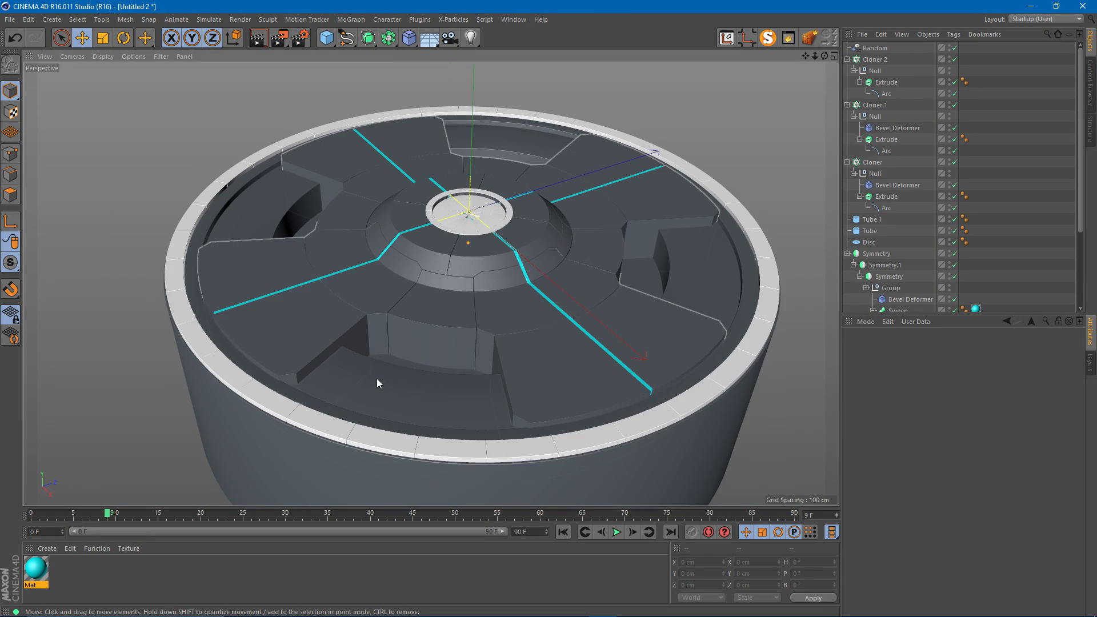
{"action": "right_click_drag", "start_coordinate": [376, 379], "coordinate": [420, 378], "text": "alt"}
{"action": "left_click_drag", "start_coordinate": [419, 378], "coordinate": [284, 387], "text": "alt"}
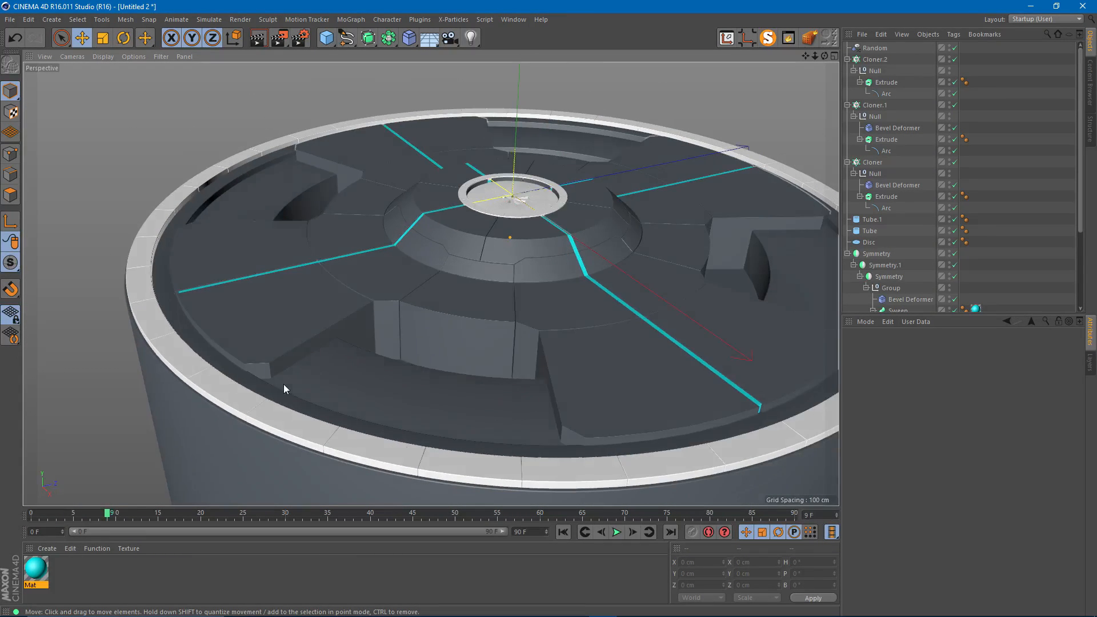
- Duplicate Tube.1 and shrink the copy to an inner radius of about 249 cm and outer radius of about 267 cm
{"action": "left_click", "coordinate": [286, 402]}
{"action": "left_click_drag", "start_coordinate": [869, 222], "coordinate": [874, 231], "text": "ctrl"}
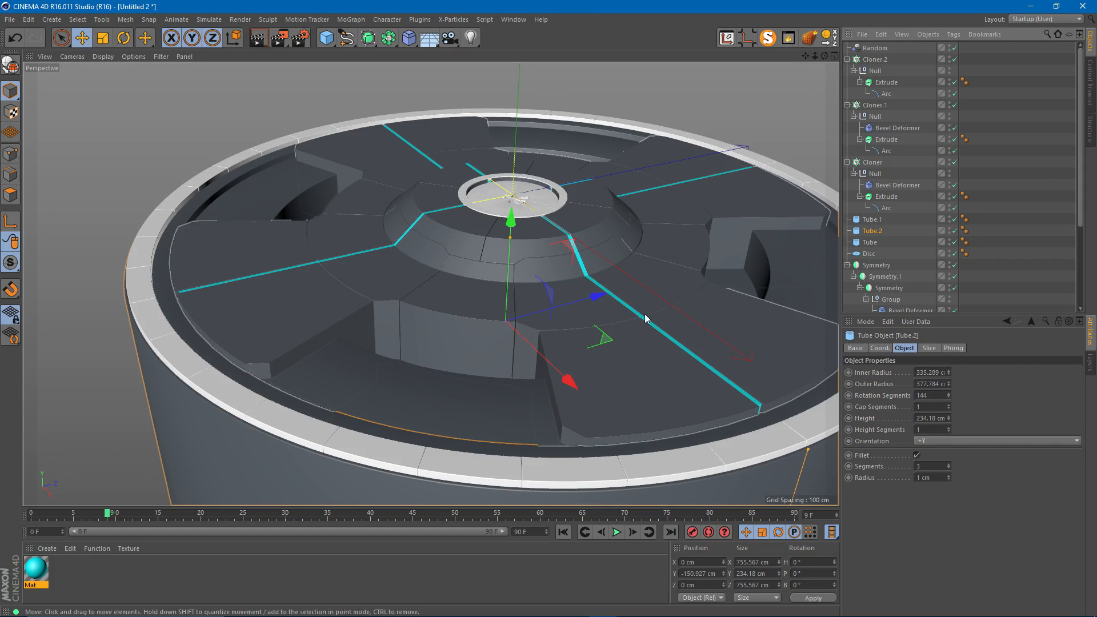
{"action": "middle_click_drag", "start_coordinate": [608, 290], "coordinate": [531, 245], "text": "alt"}
{"action": "left_click_drag", "start_coordinate": [548, 283], "coordinate": [626, 289], "text": "alt"}
{"action": "middle_click_drag", "start_coordinate": [635, 286], "coordinate": [694, 258], "text": "alt"}
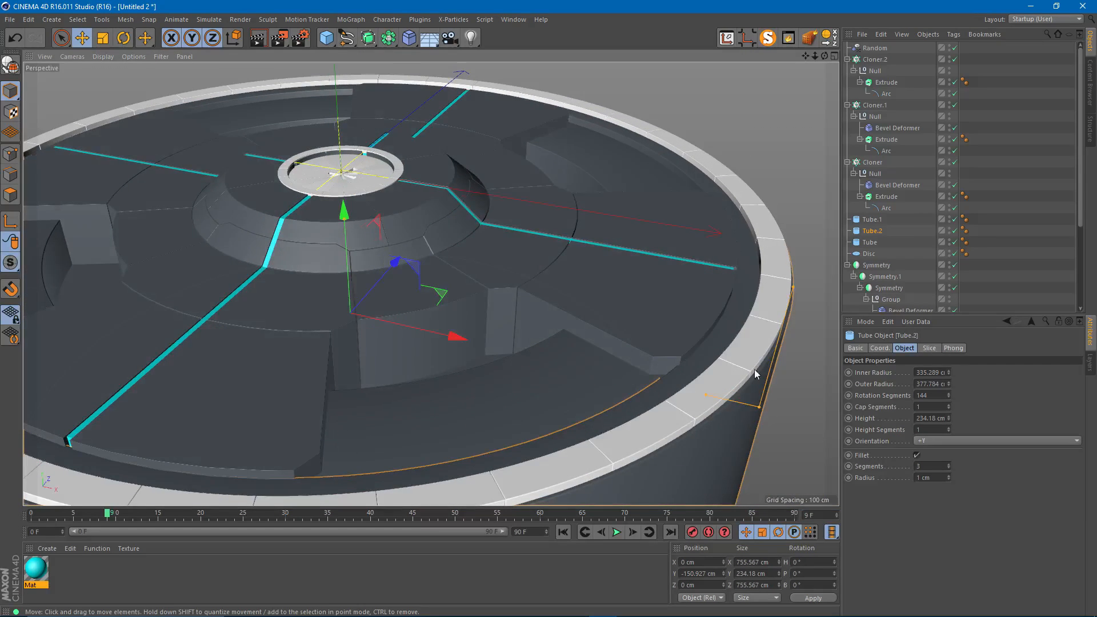
{"action": "left_click_drag", "start_coordinate": [707, 394], "coordinate": [599, 392]}
{"action": "left_click_drag", "start_coordinate": [754, 409], "coordinate": [622, 399]}
- Lower the duplicated tube inside the cutouts to a Y position of about -156.9 cm
{"action": "left_click_drag", "start_coordinate": [225, 286], "coordinate": [374, 266], "text": "alt"}
{"action": "scroll", "coordinate": [280, 262], "scroll_direction": "up", "scroll_amount": 3}
{"action": "left_click_drag", "start_coordinate": [280, 262], "coordinate": [142, 194], "text": "alt"}
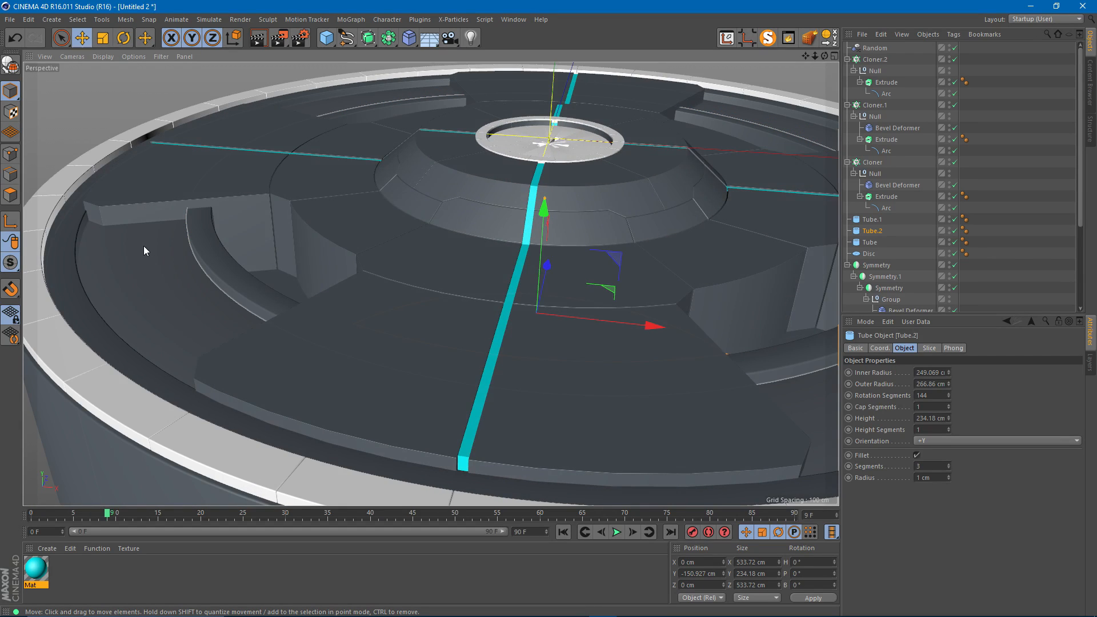
{"action": "left_click_drag", "start_coordinate": [544, 211], "coordinate": [547, 216]}
{"action": "left_click_drag", "start_coordinate": [541, 299], "coordinate": [417, 308], "text": "alt"}
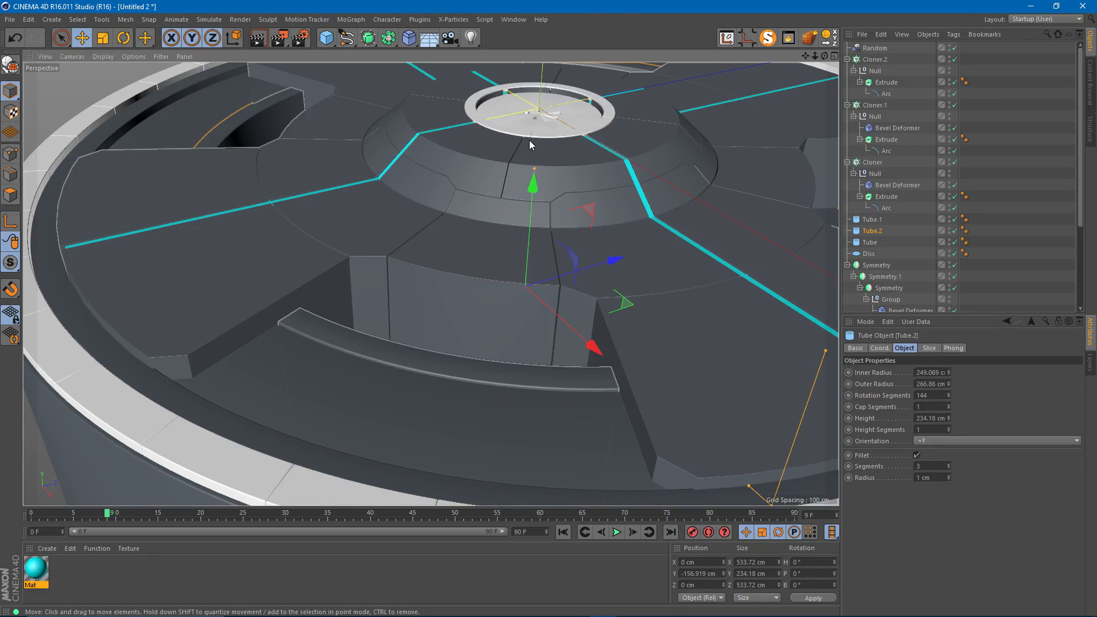
- Deselect the tube and examine the top of the model, checking the cutouts and the central hub
{"action": "scroll", "coordinate": [529, 141], "scroll_direction": "down", "scroll_amount": 2}
{"action": "middle_click_drag", "start_coordinate": [529, 141], "coordinate": [465, 235], "text": "alt"}
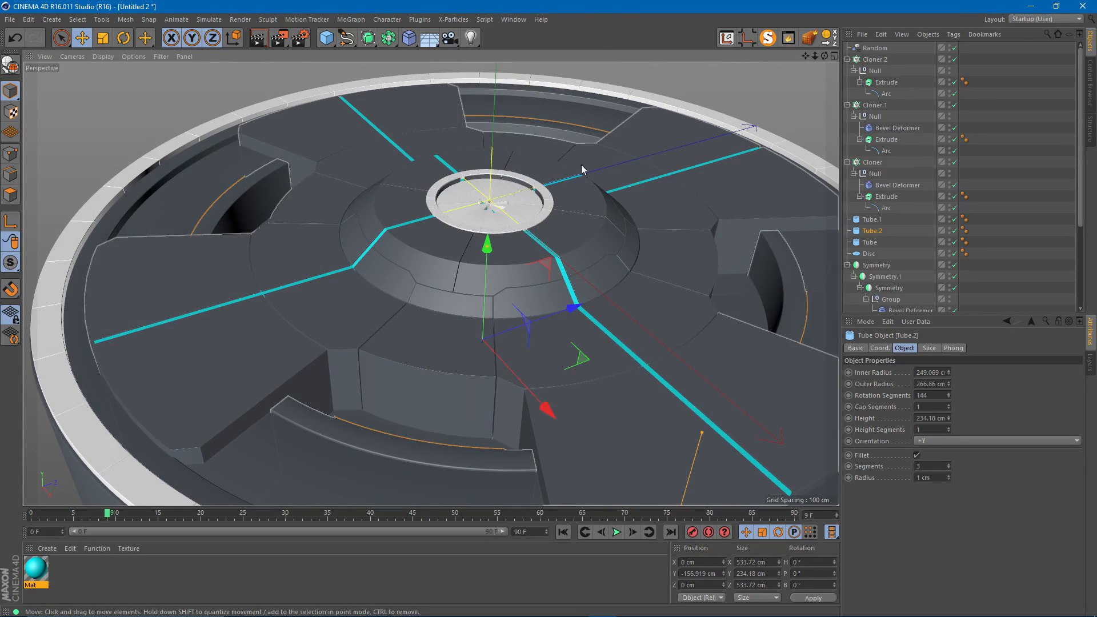
{"action": "middle_click_drag", "start_coordinate": [552, 174], "coordinate": [477, 195], "text": "alt"}
{"action": "scroll", "coordinate": [477, 200], "scroll_direction": "down", "scroll_amount": 1}
{"action": "left_click", "coordinate": [647, 76]}
{"action": "middle_click_drag", "start_coordinate": [382, 270], "coordinate": [458, 285], "text": "alt"}
{"action": "mouse_move", "coordinate": [503, 252]}
{"action": "left_mouse_down", "text": "alt"}
{"action": "mouse_move", "coordinate": [492, 259]}
{"action": "mouse_move", "coordinate": [512, 248]}
{"action": "mouse_move", "coordinate": [497, 266]}
{"action": "left_mouse_up", "text": "alt"}
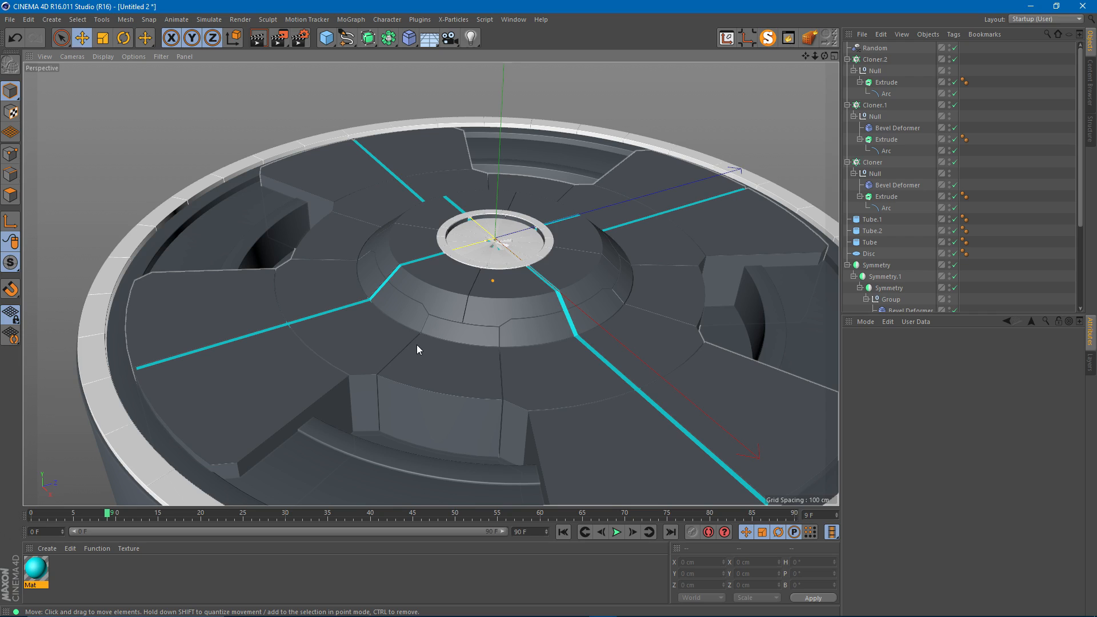
{"action": "left_click_drag", "start_coordinate": [523, 257], "coordinate": [430, 240], "text": "alt"}
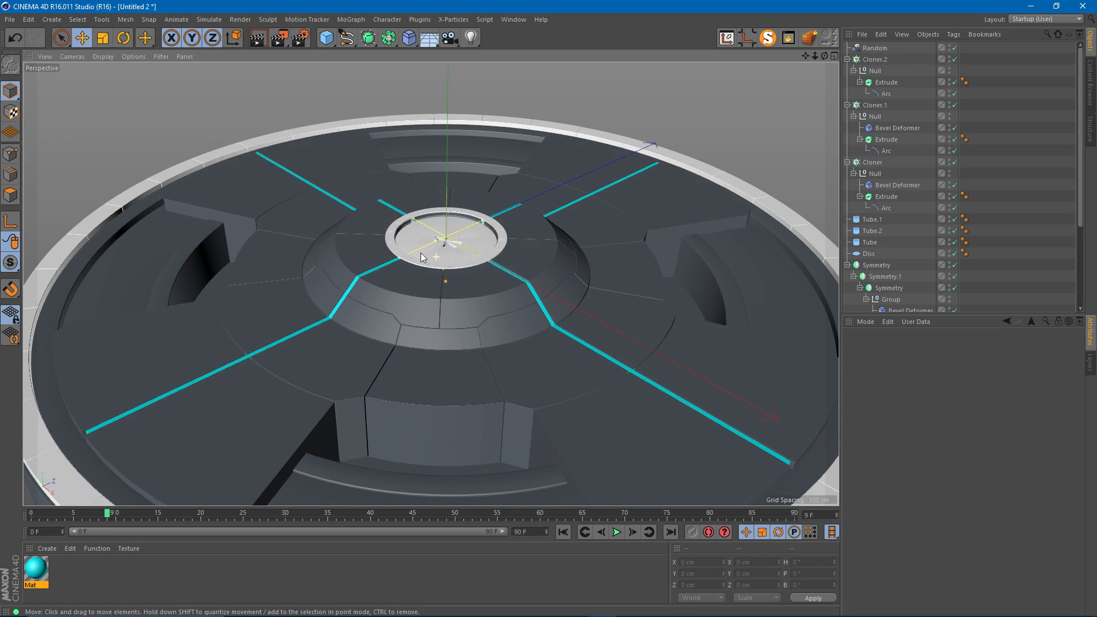
{"action": "right_click_drag", "start_coordinate": [431, 256], "coordinate": [463, 274], "text": "alt"}
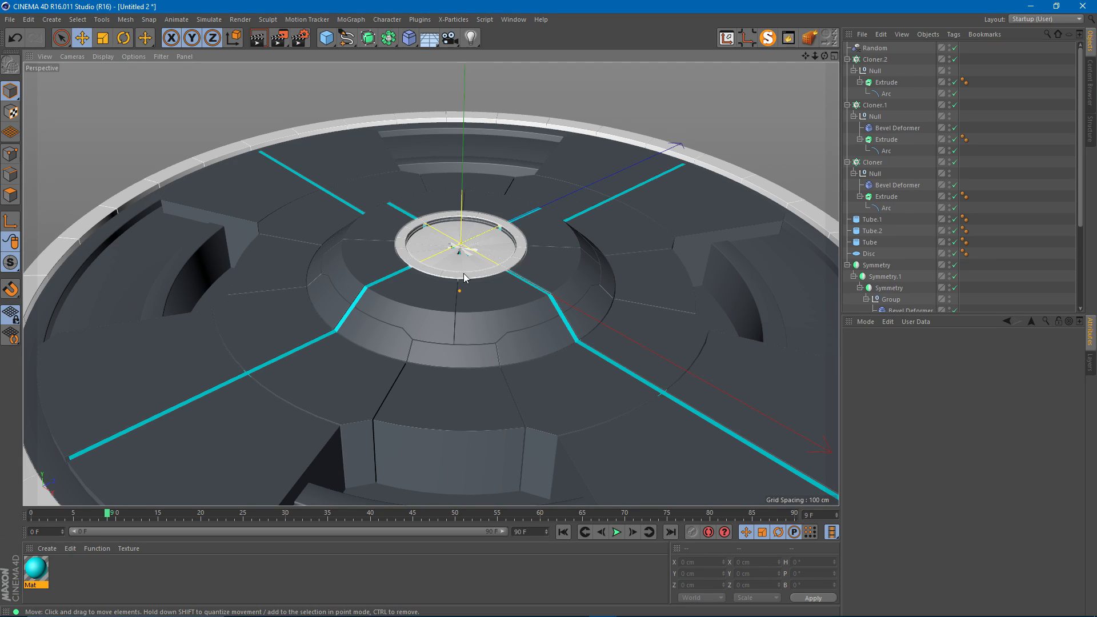
- Create a new material and reduce its color brightness to 31%
{"action": "double_click", "coordinate": [131, 581]}
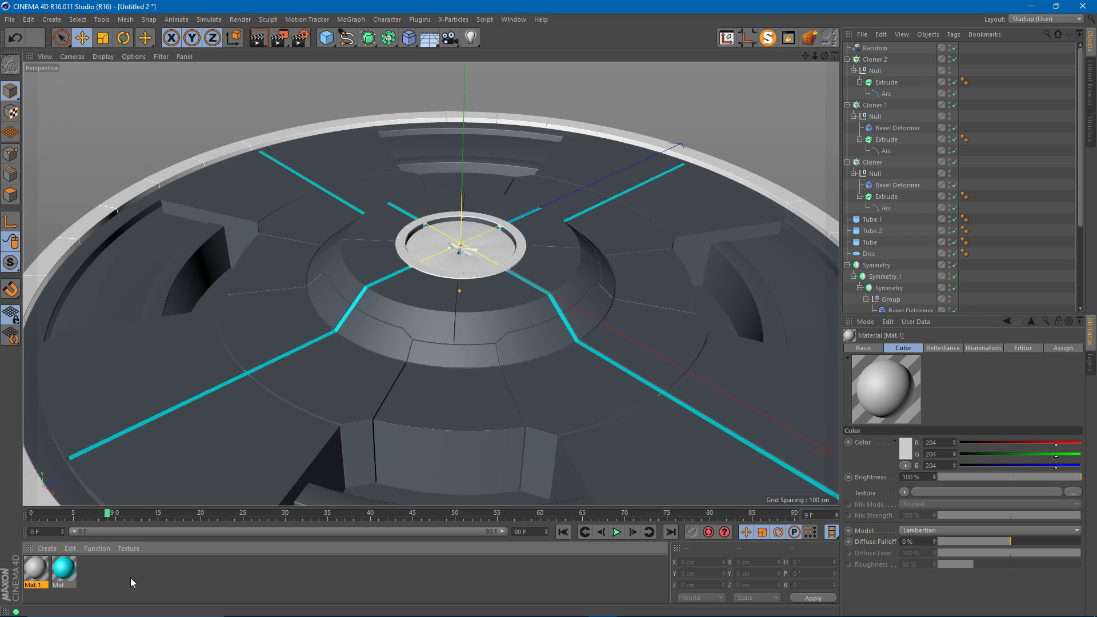
{"action": "double_click", "coordinate": [34, 571]}
{"action": "left_click_drag", "start_coordinate": [441, 153], "coordinate": [391, 153]}
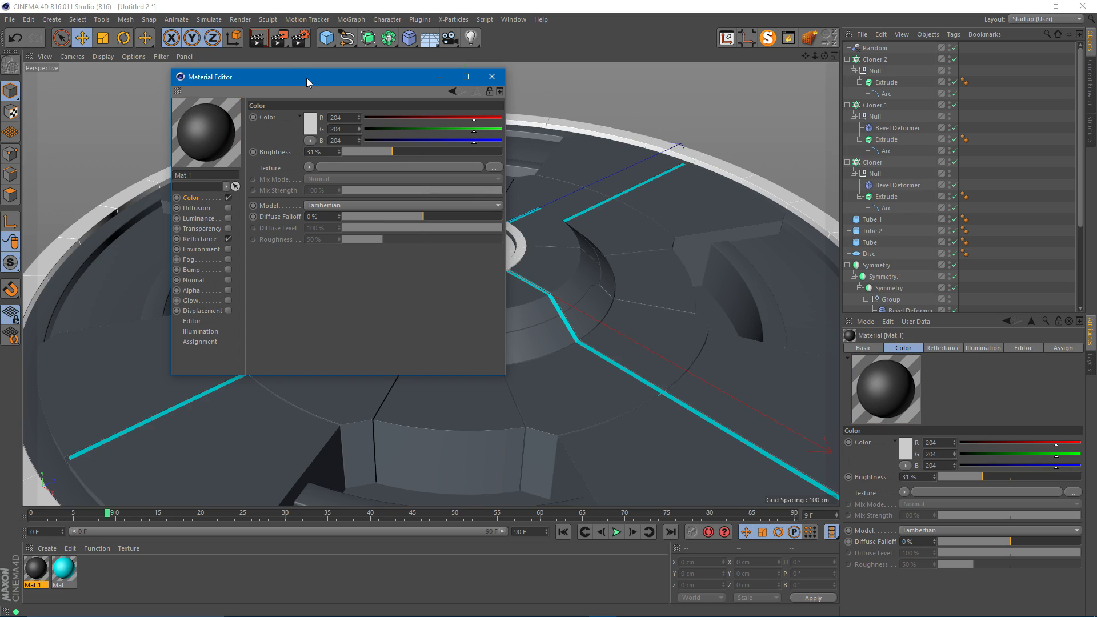
{"action": "left_click_drag", "start_coordinate": [299, 78], "coordinate": [435, 93]}
- Disable the new material's default specular layer and add a Beckmann reflectance layer
{"action": "left_click", "coordinate": [335, 255]}
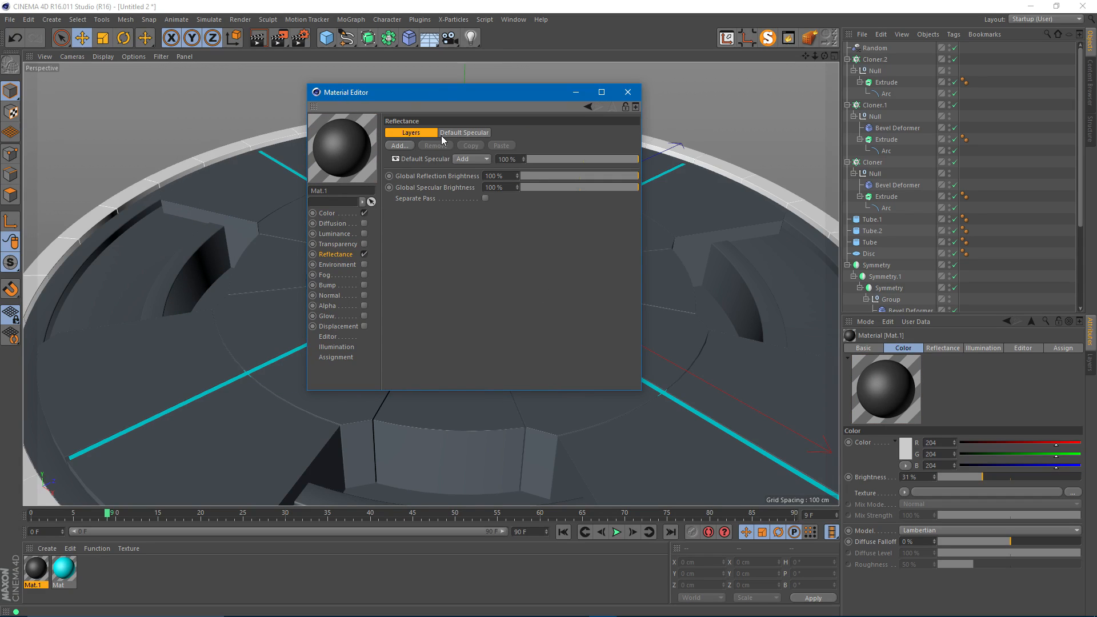
{"action": "left_click", "coordinate": [396, 159]}
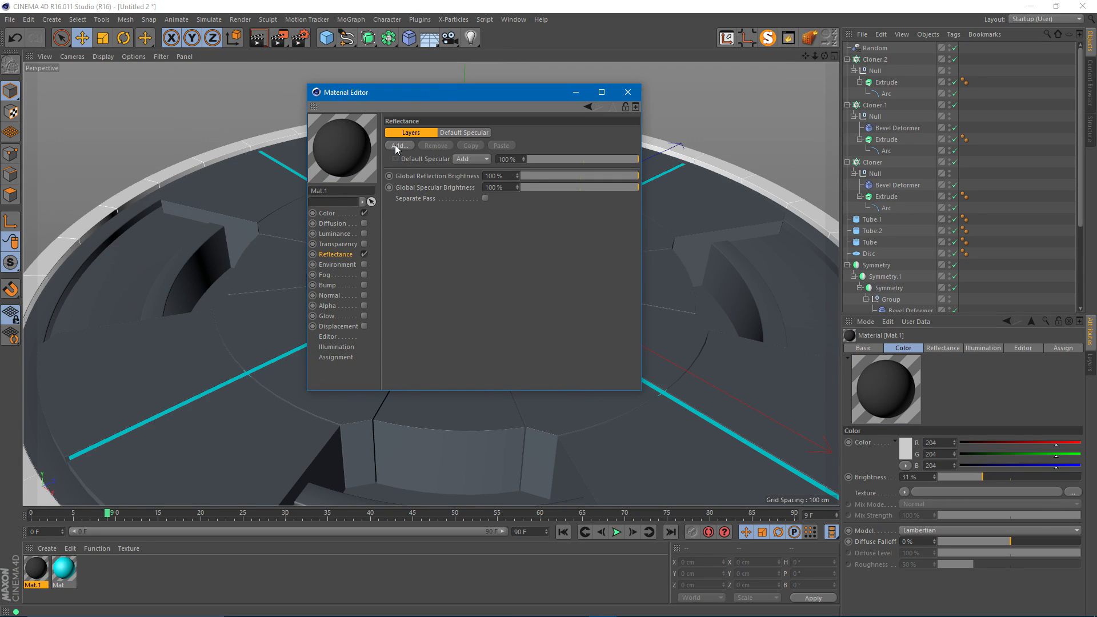
{"action": "left_click", "coordinate": [397, 147]}
{"action": "left_click", "coordinate": [434, 148]}
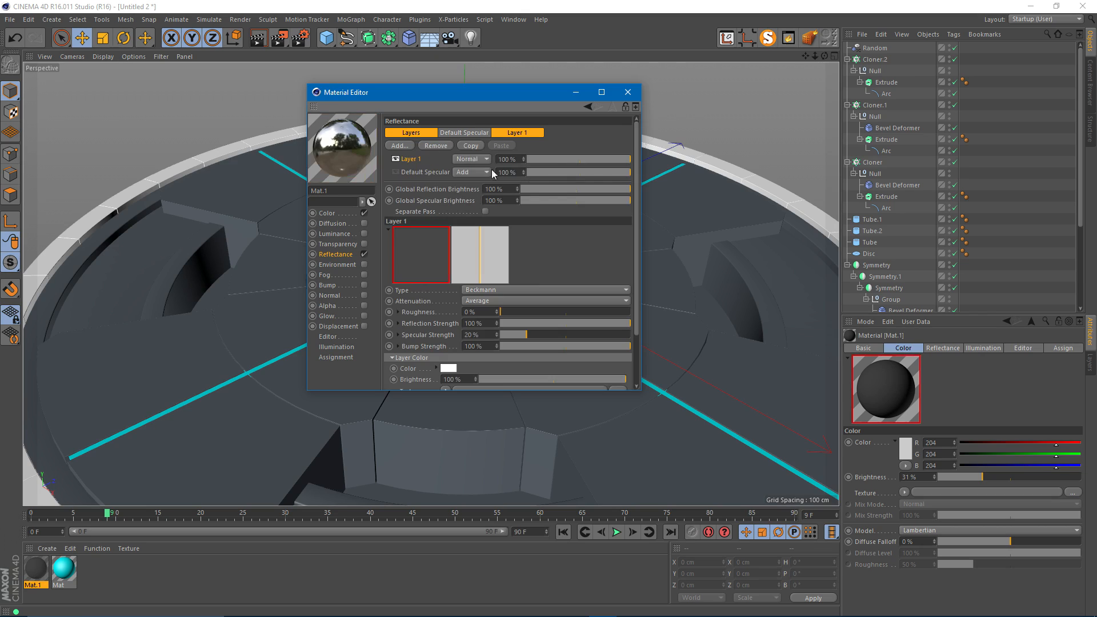
- Set the specular strength of the Beckmann layer to 0%
{"action": "left_click_drag", "start_coordinate": [433, 92], "coordinate": [464, 85]}
{"action": "scroll", "coordinate": [566, 225], "scroll_direction": "down", "scroll_amount": 2}
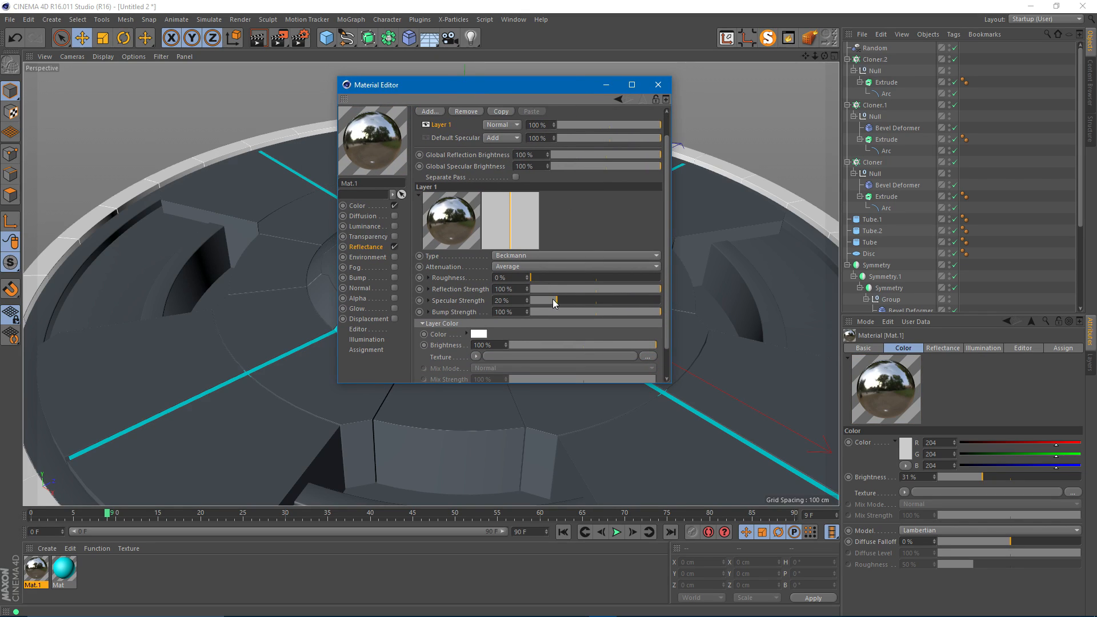
{"action": "left_click_drag", "start_coordinate": [543, 305], "coordinate": [521, 305]}
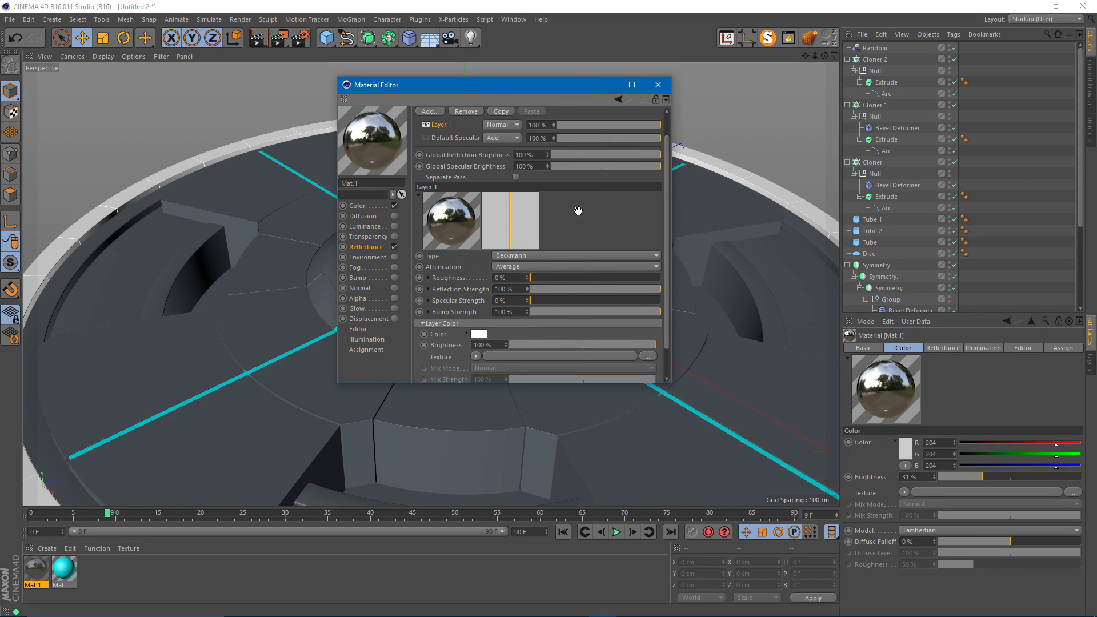
- Expand the Beckmann layer's Layer Mask settings and assign a Fresnel shader as the mask texture
{"action": "scroll", "coordinate": [577, 213], "scroll_direction": "down", "scroll_amount": 2}
{"action": "left_click", "coordinate": [430, 360]}
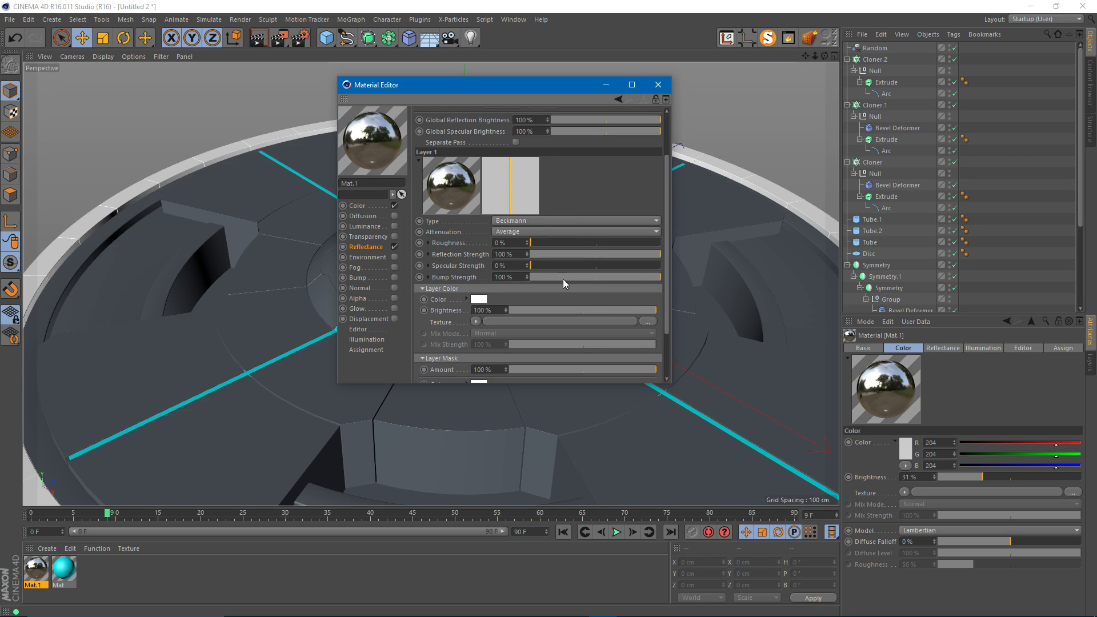
{"action": "scroll", "coordinate": [569, 198], "scroll_direction": "down", "scroll_amount": 3}
{"action": "left_click", "coordinate": [474, 332]}
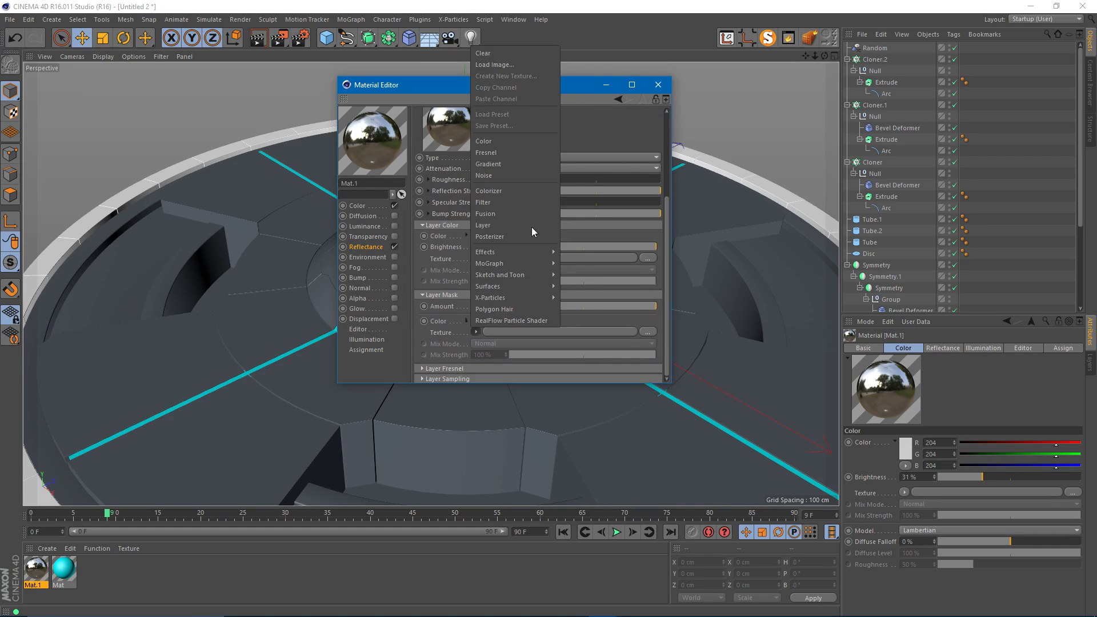
{"action": "left_click", "coordinate": [506, 152]}
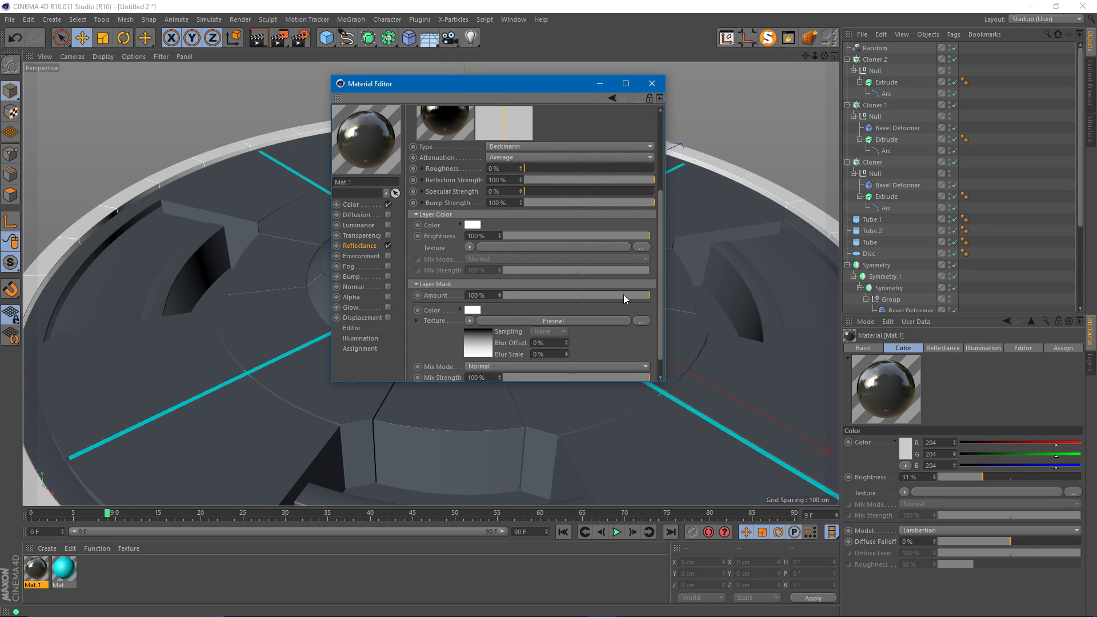
- Set the Layer Mask amount to 58% and the Fresnel texture's mix strength to 81%
{"action": "left_click_drag", "start_coordinate": [590, 297], "coordinate": [581, 295]}
{"action": "scroll", "coordinate": [608, 341], "scroll_direction": "down", "scroll_amount": 2}
{"action": "left_click_drag", "start_coordinate": [604, 356], "coordinate": [574, 354]}
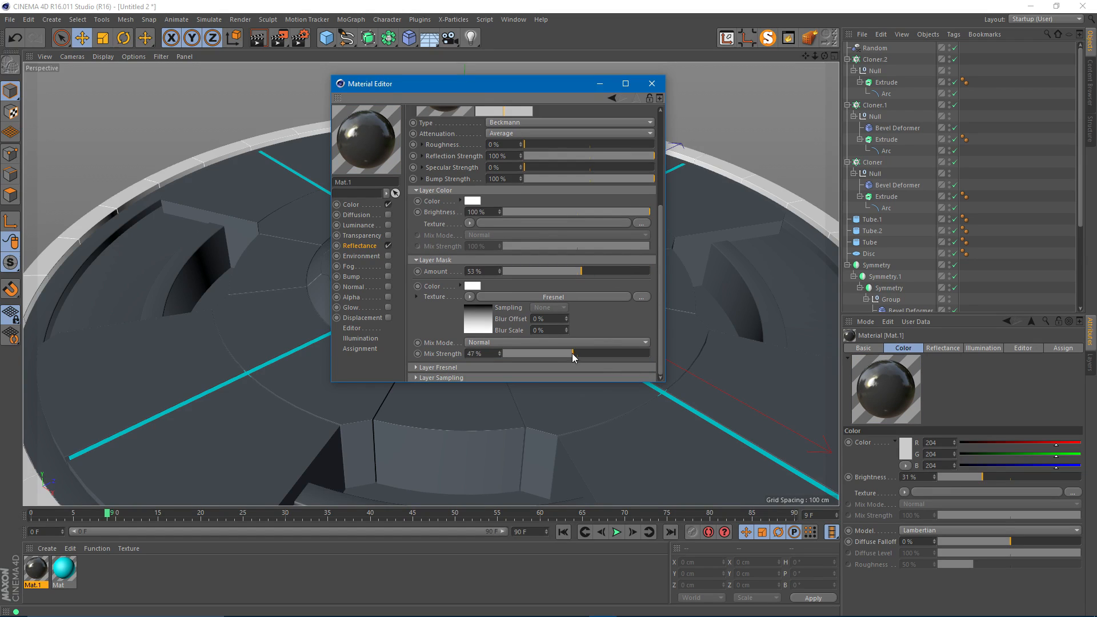
{"action": "left_click_drag", "start_coordinate": [585, 272], "coordinate": [590, 272]}
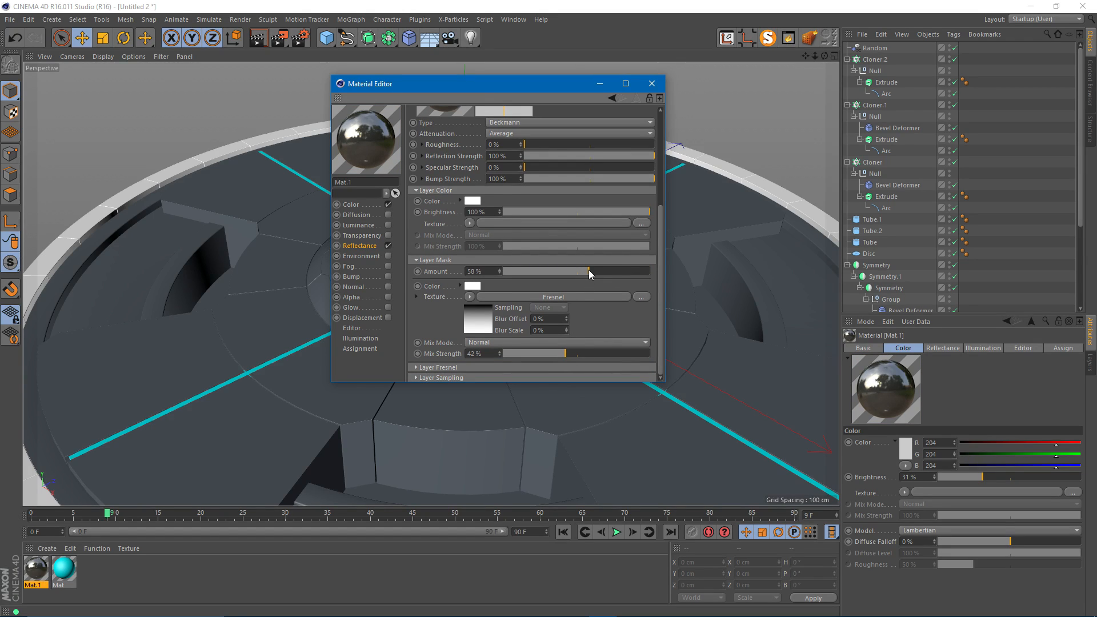
{"action": "left_click_drag", "start_coordinate": [536, 354], "coordinate": [498, 354]}
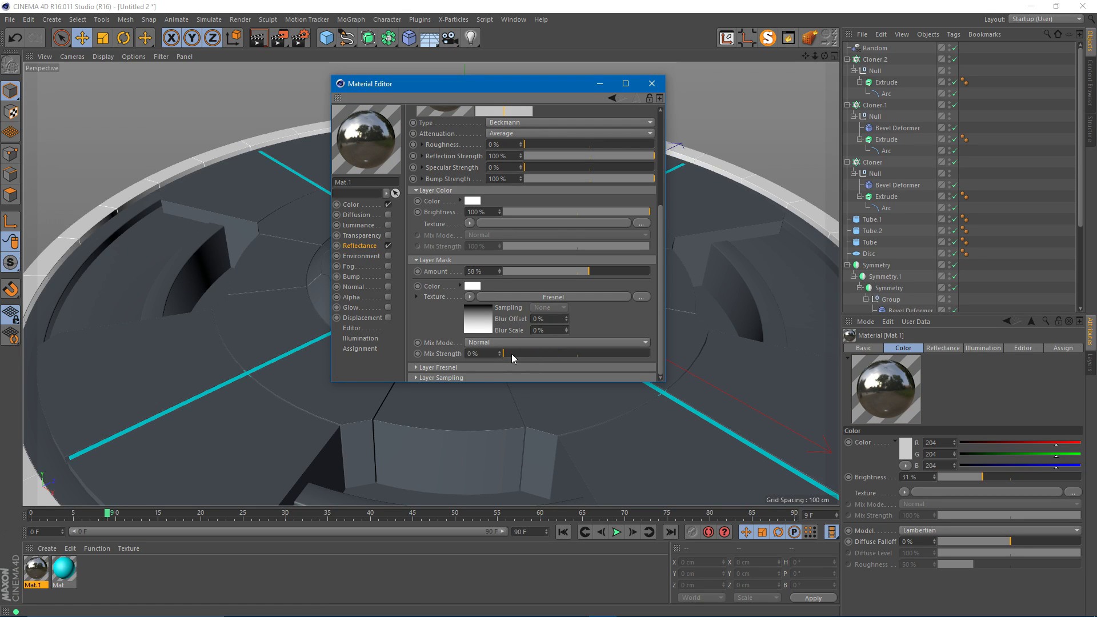
{"action": "left_click_drag", "start_coordinate": [635, 354], "coordinate": [623, 354]}
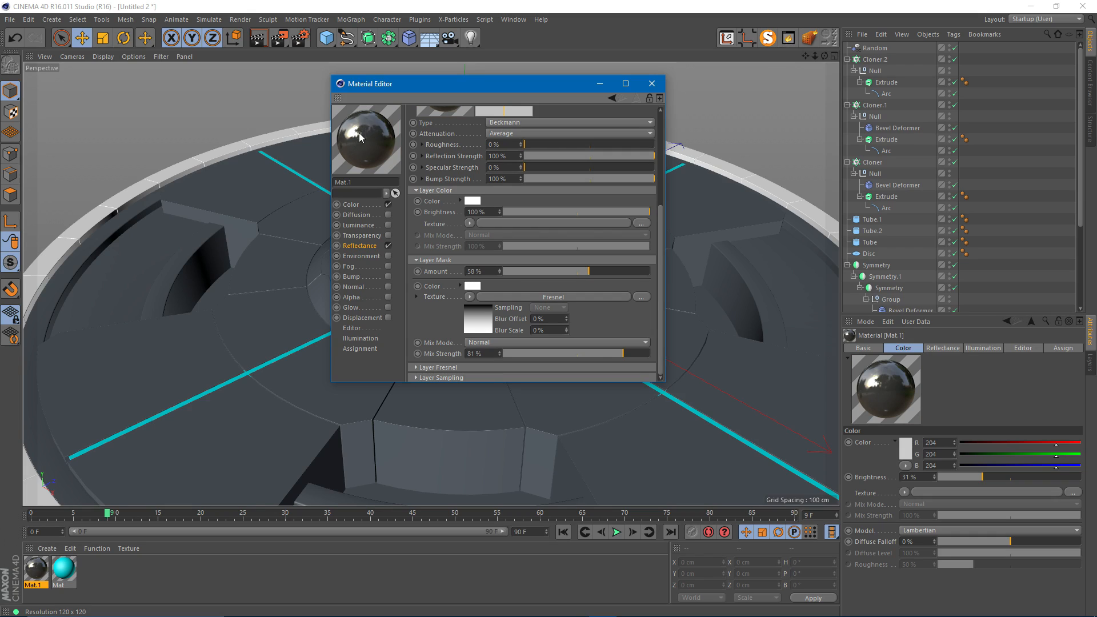
- Set the reflectance layer's roughness to 5% and rename the material as Main
{"action": "scroll", "coordinate": [606, 318], "scroll_direction": "up", "scroll_amount": 2}
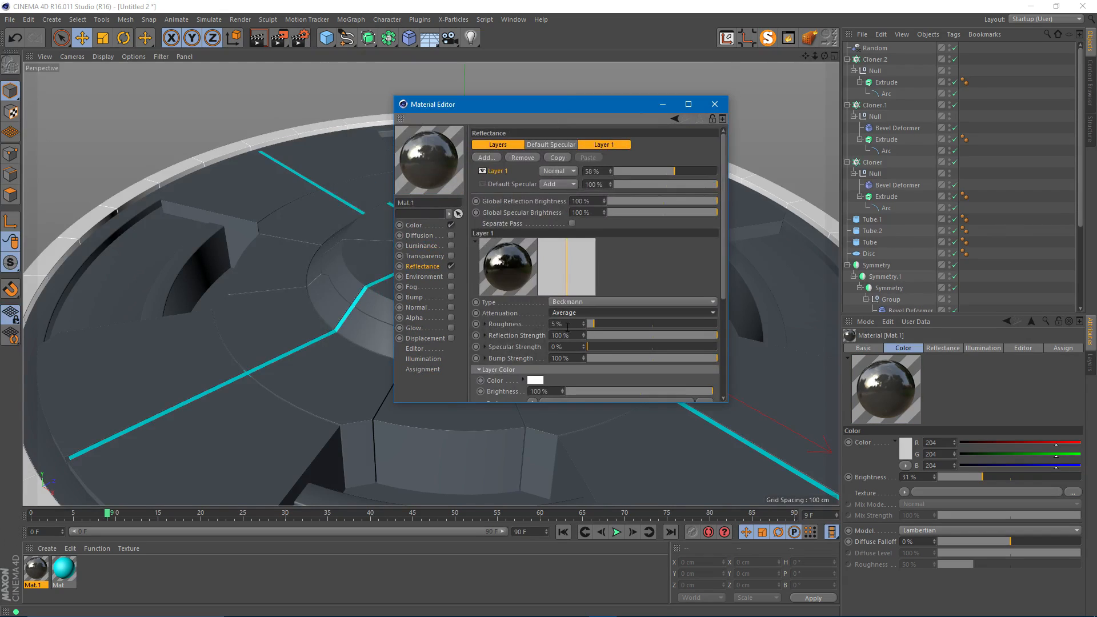
{"action": "type", "text": "5"}
{"action": "key", "text": "Return"}
{"action": "left_click_drag", "start_coordinate": [526, 108], "coordinate": [485, 104]}
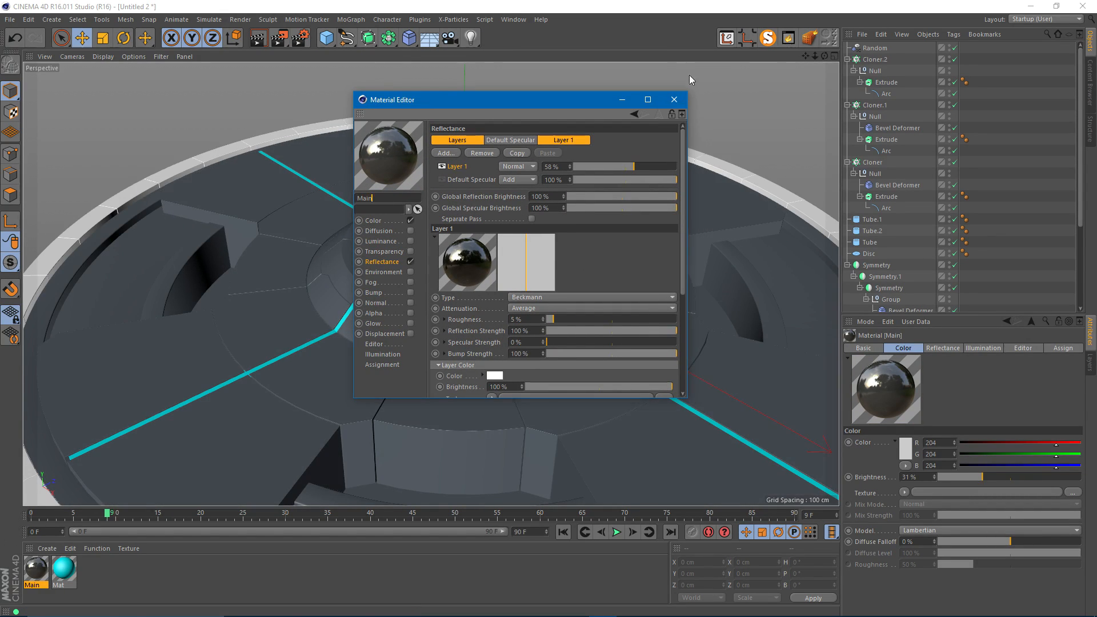
{"action": "left_click", "coordinate": [674, 100]}
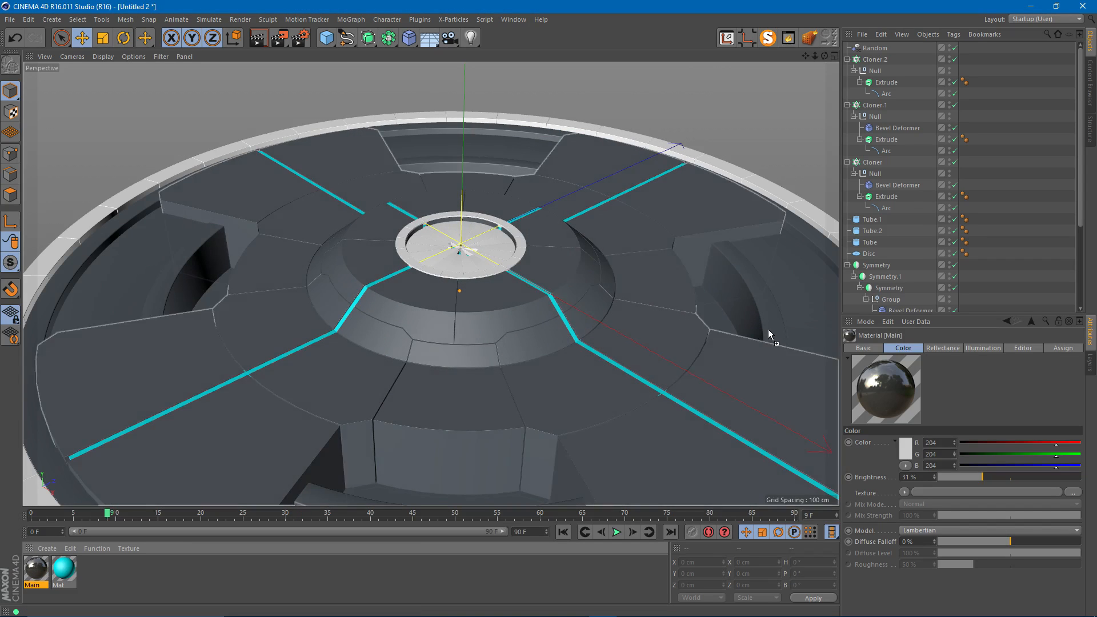
- Apply the Main material to the top-level Symmetry object
{"action": "key", "text": "ctrl+z"}
{"action": "mouse_move", "coordinate": [32, 572]}
{"action": "left_mouse_down"}
{"action": "mouse_move", "coordinate": [889, 253]}
{"action": "mouse_move", "coordinate": [885, 265]}
{"action": "left_mouse_up"}
{"action": "left_click_drag", "start_coordinate": [366, 278], "coordinate": [409, 238], "text": "alt"}
{"action": "mouse_move", "coordinate": [408, 233]}
{"action": "right_mouse_down", "text": "alt"}
{"action": "mouse_move", "coordinate": [437, 221]}
{"action": "mouse_move", "coordinate": [400, 229]}
{"action": "right_mouse_up", "text": "alt"}
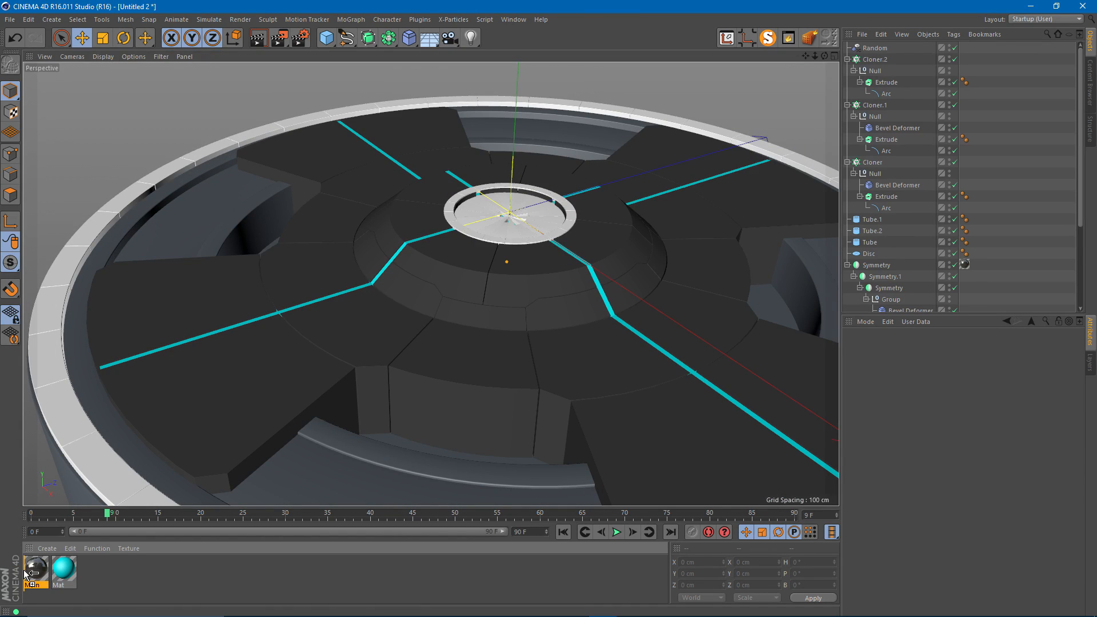
- Duplicate the Main material and rename the copy as Secondary
{"action": "left_click_drag", "start_coordinate": [28, 573], "coordinate": [28, 577], "text": "ctrl"}
{"action": "double_click", "coordinate": [36, 568]}
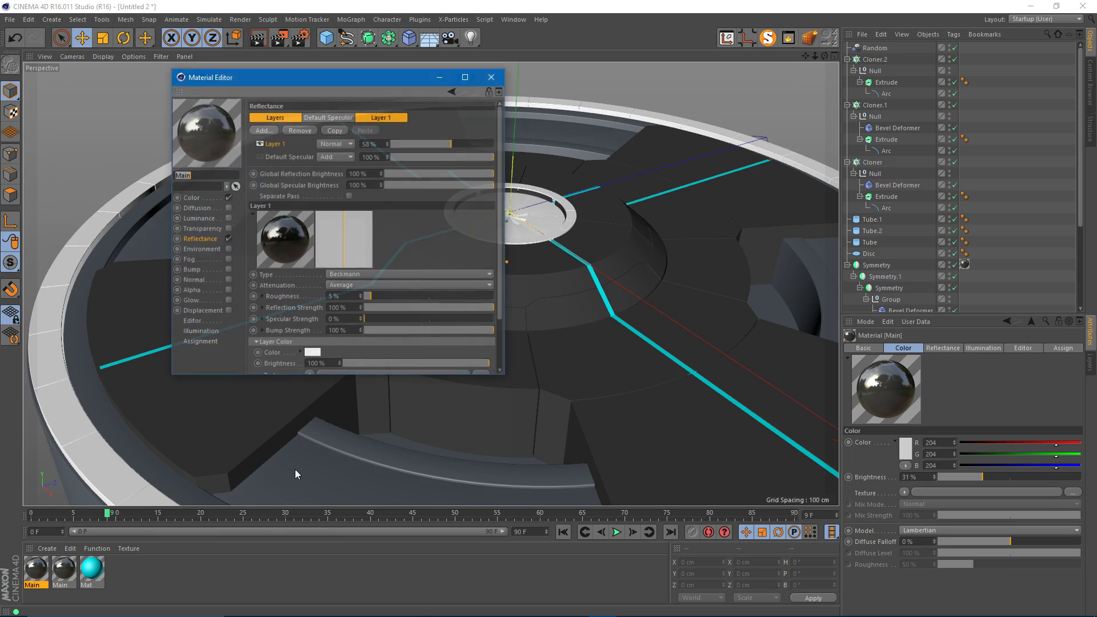
{"action": "left_click", "coordinate": [221, 172]}
{"action": "type", "text": "Secondary"}
{"action": "key", "text": "Return"}
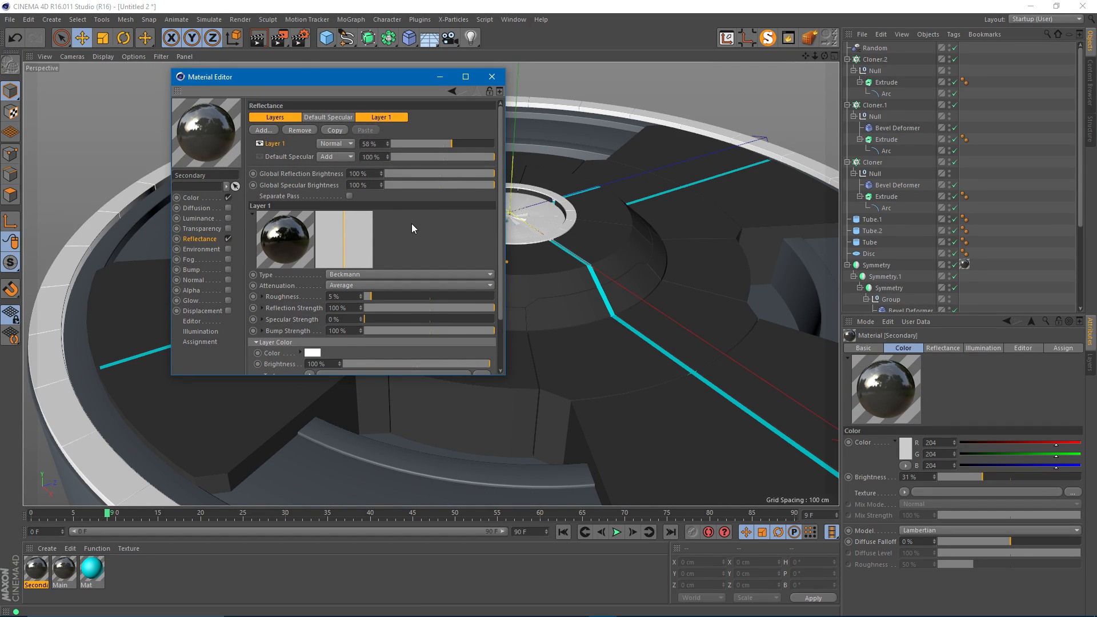
- Set the Secondary material's reflection strength to 52% and its color brightness to 47%
{"action": "scroll", "coordinate": [411, 224], "scroll_direction": "down", "scroll_amount": 3}
{"action": "left_click_drag", "start_coordinate": [430, 245], "coordinate": [432, 245]}
{"action": "scroll", "coordinate": [435, 203], "scroll_direction": "up", "scroll_amount": 1}
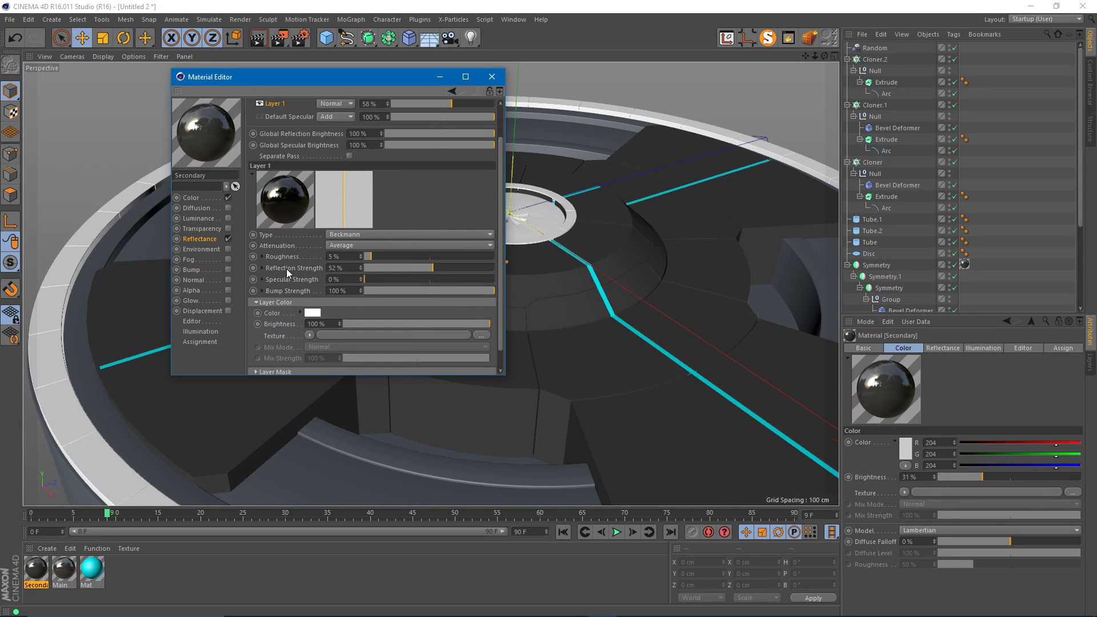
{"action": "scroll", "coordinate": [394, 231], "scroll_direction": "up", "scroll_amount": 2}
{"action": "left_click", "coordinate": [190, 198]}
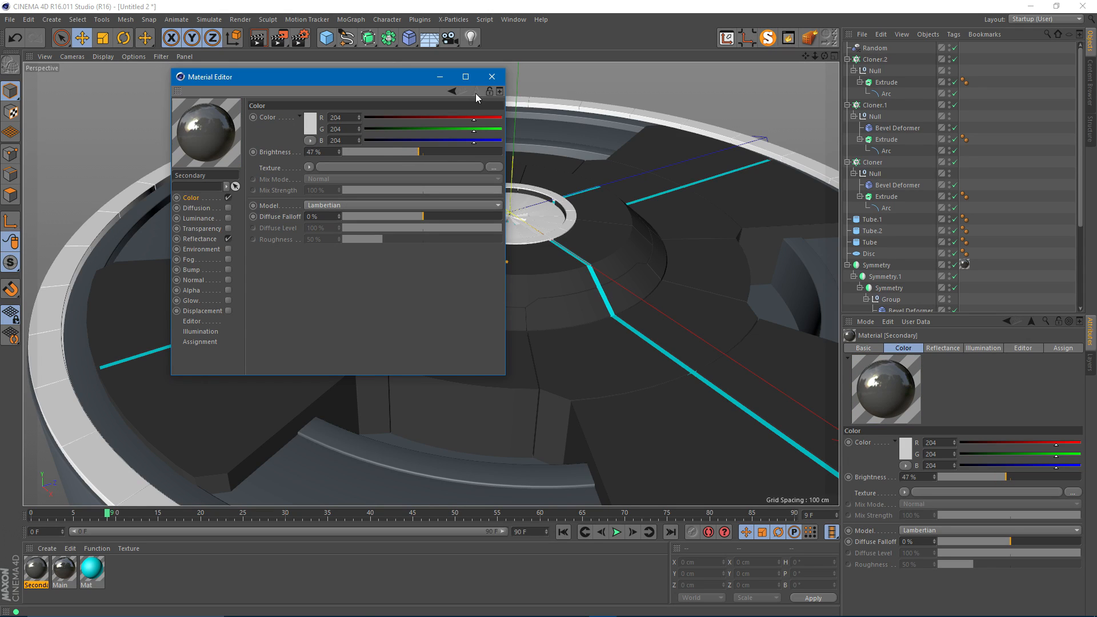
{"action": "left_click", "coordinate": [487, 75]}
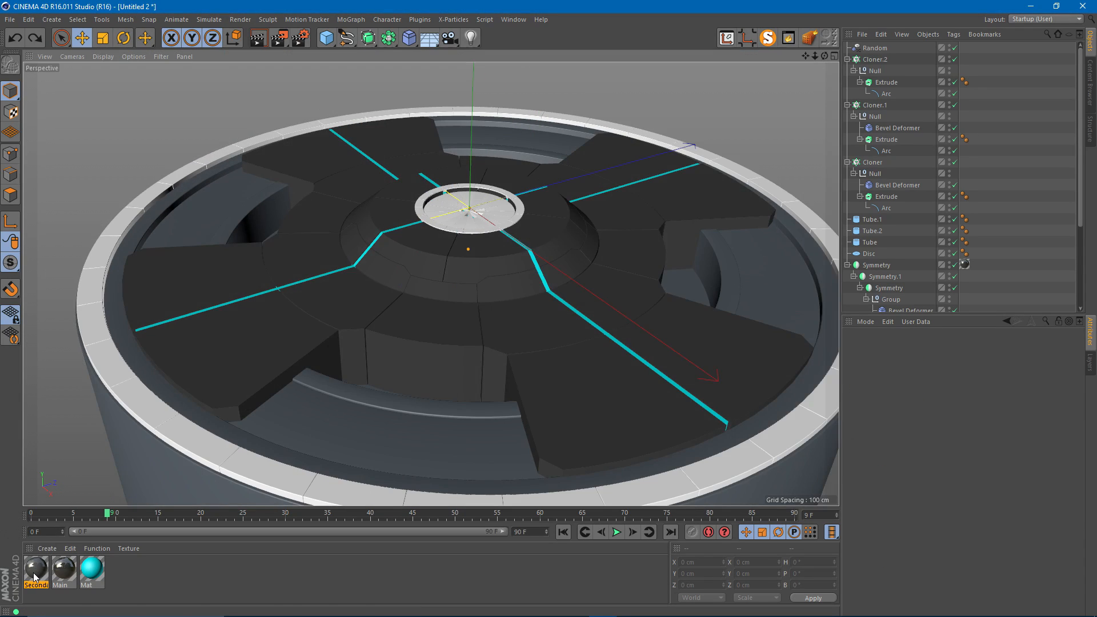
- Apply the Secondary material to Cloner and Cloner.1, covering the outer rim and the ring around the iris
{"action": "left_click", "coordinate": [85, 294]}
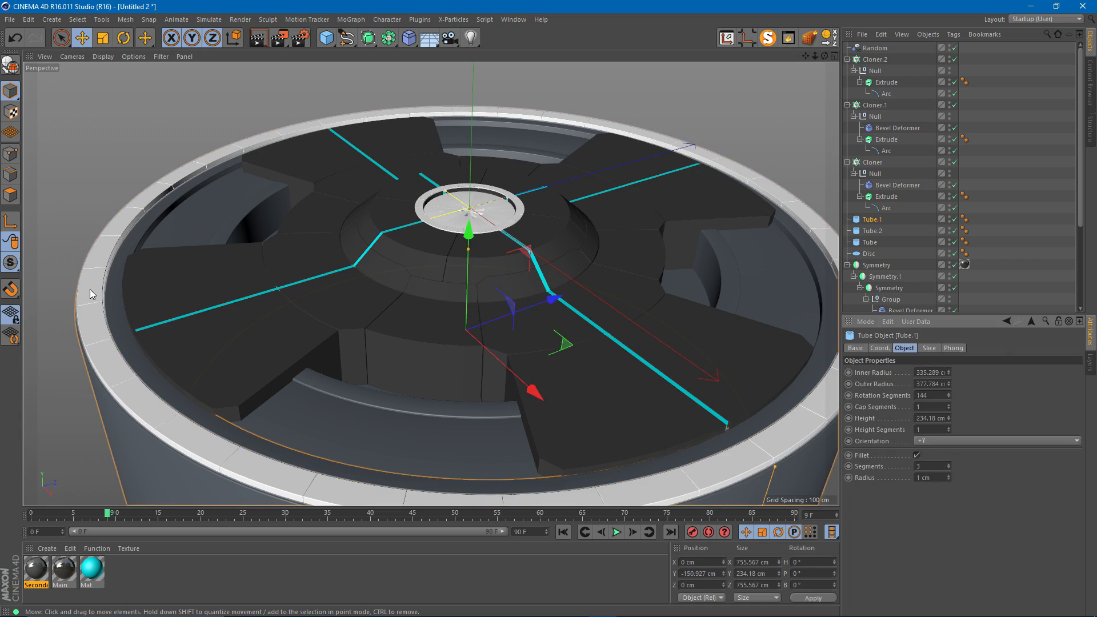
{"action": "left_click", "coordinate": [229, 187]}
{"action": "left_click_drag", "start_coordinate": [36, 568], "coordinate": [878, 165]}
{"action": "left_click", "coordinate": [1037, 175]}
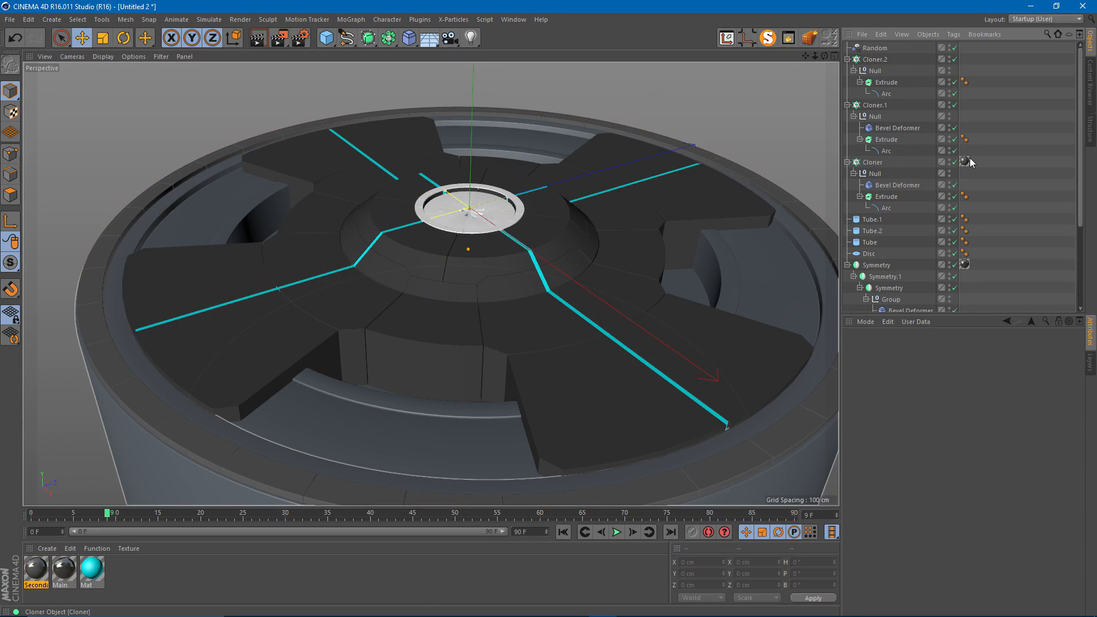
{"action": "left_click_drag", "start_coordinate": [967, 112], "coordinate": [965, 105]}
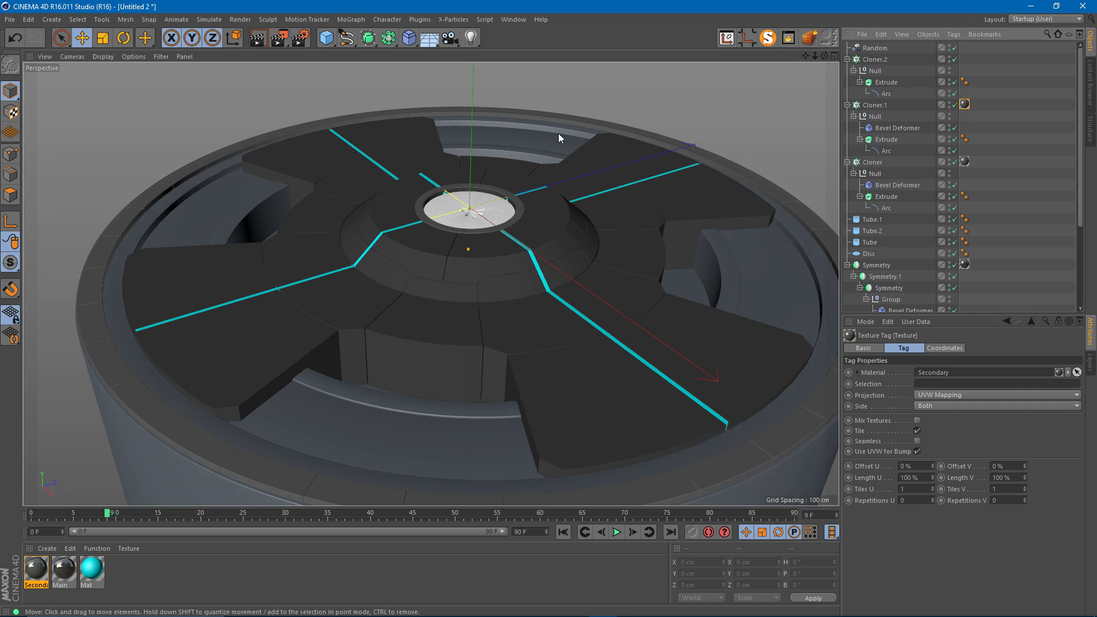
- Go to frame 16 and examine the iris blades as they open
{"action": "scroll", "coordinate": [564, 177], "scroll_direction": "up", "scroll_amount": 5}
{"action": "left_click_drag", "start_coordinate": [564, 178], "coordinate": [366, 347], "text": "alt"}
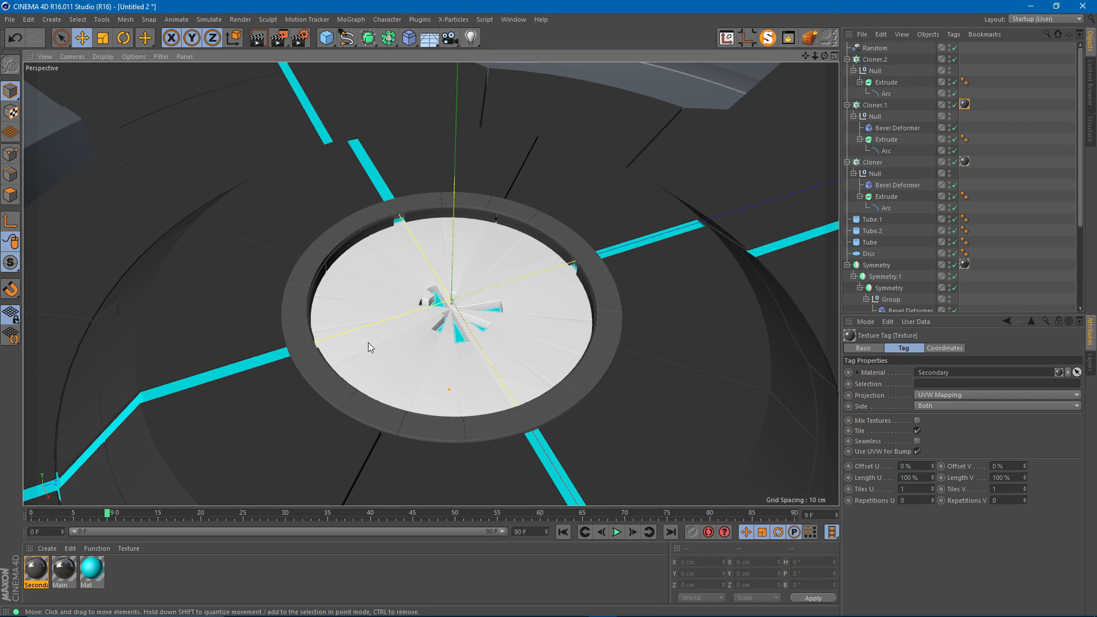
{"action": "mouse_move", "coordinate": [124, 515]}
{"action": "left_mouse_down"}
{"action": "mouse_move", "coordinate": [91, 514]}
{"action": "mouse_move", "coordinate": [167, 514]}
{"action": "left_mouse_up"}
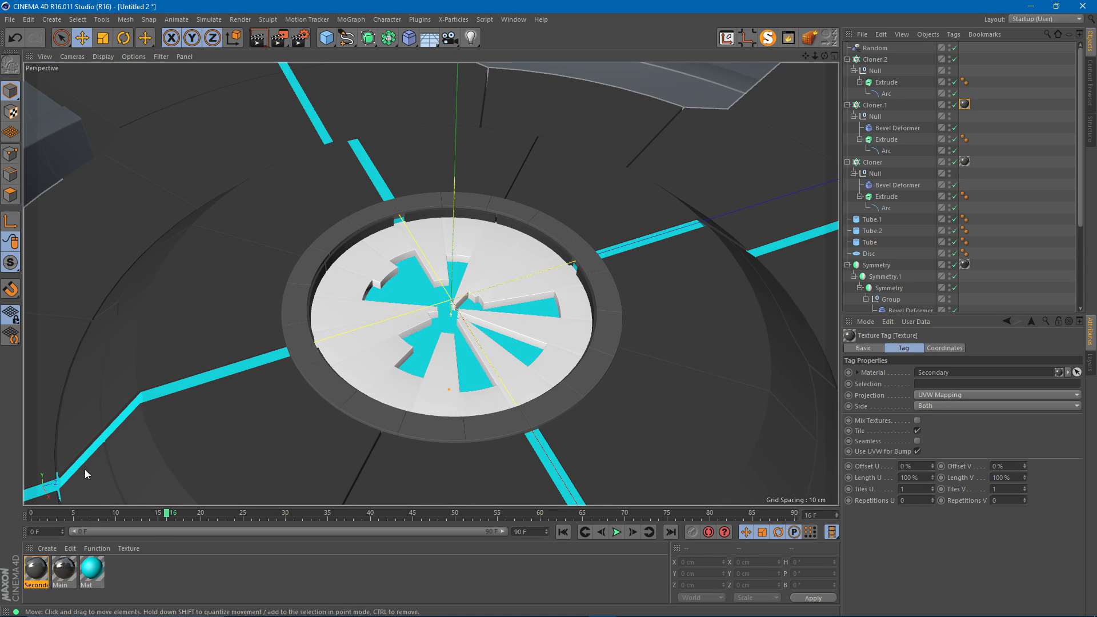
- Duplicate the Secondary material and rename the copy as 3rd
{"action": "mouse_move", "coordinate": [46, 571]}
{"action": "left_mouse_down"}
{"action": "mouse_move", "coordinate": [22, 566]}
{"action": "mouse_move", "coordinate": [36, 572]}
{"action": "left_mouse_up"}
{"action": "double_click", "coordinate": [36, 571]}
{"action": "type", "text": "3rd"}
{"action": "key", "text": "Return"}
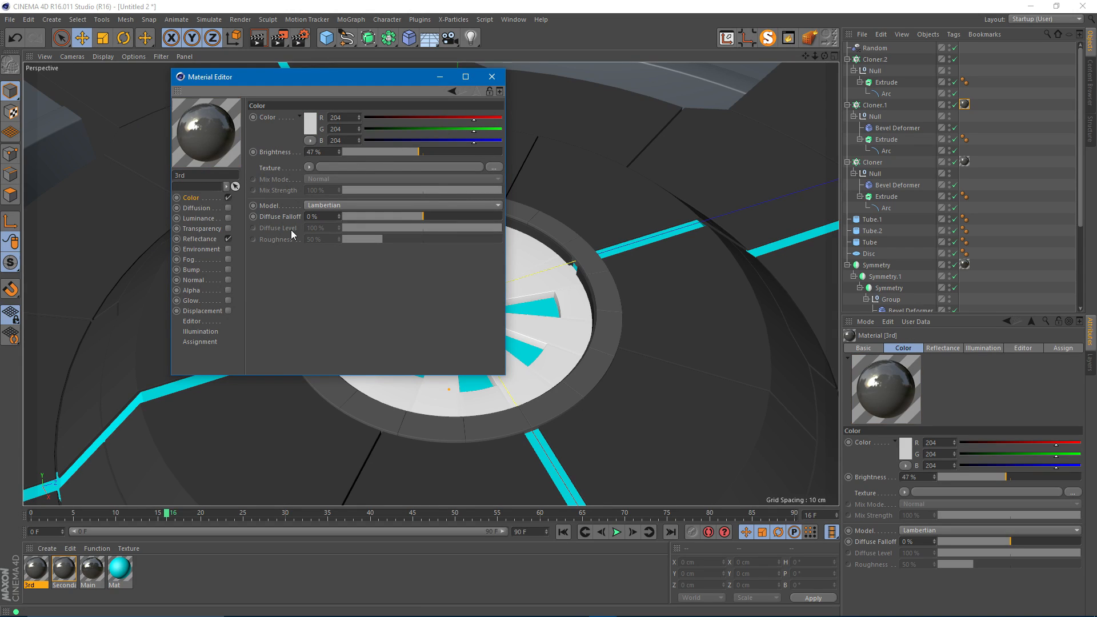
- Set the 3rd material's color brightness to 20%, reflection strength to 70% and mask mix strength to 41%
{"action": "left_click", "coordinate": [375, 151]}
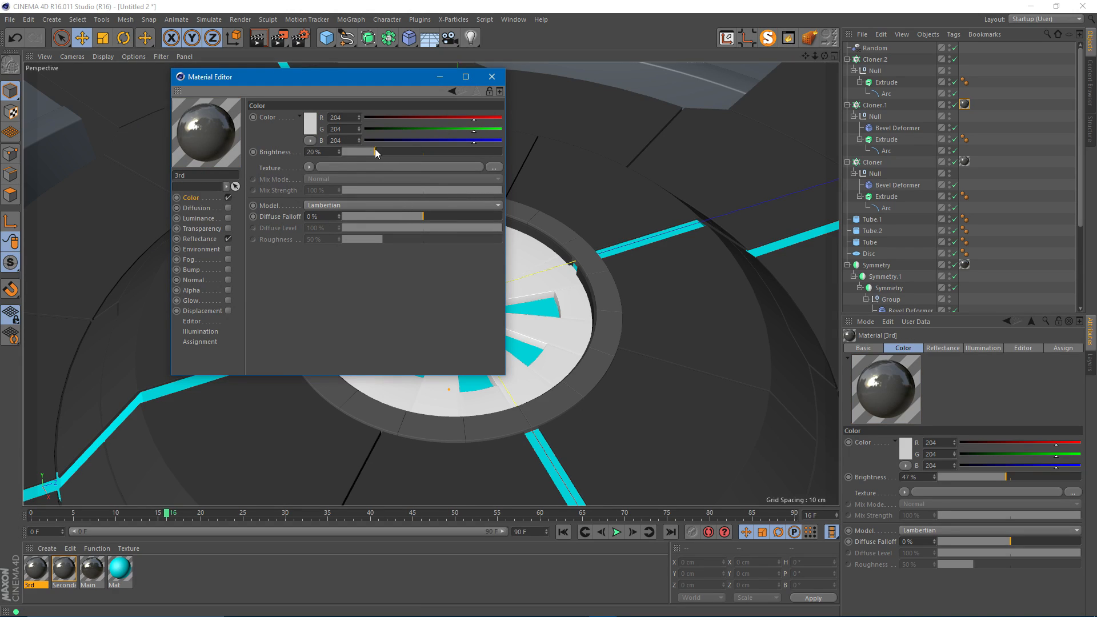
{"action": "left_click", "coordinate": [201, 239]}
{"action": "left_click_drag", "start_coordinate": [437, 310], "coordinate": [457, 306]}
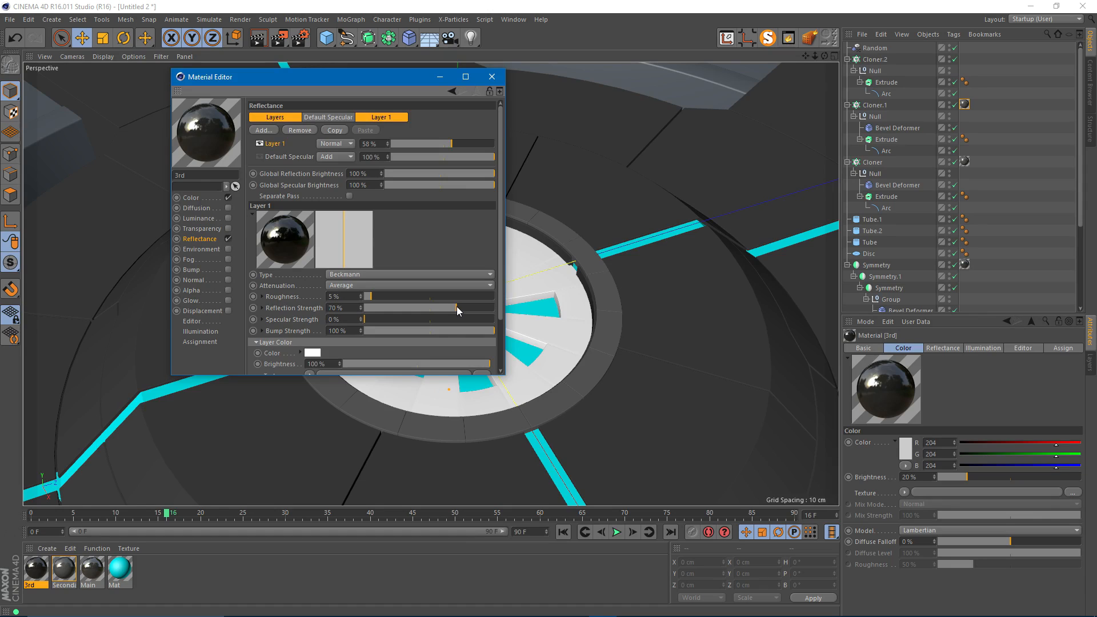
{"action": "scroll", "coordinate": [400, 320], "scroll_direction": "down", "scroll_amount": 3}
{"action": "scroll", "coordinate": [291, 349], "scroll_direction": "down", "scroll_amount": 3}
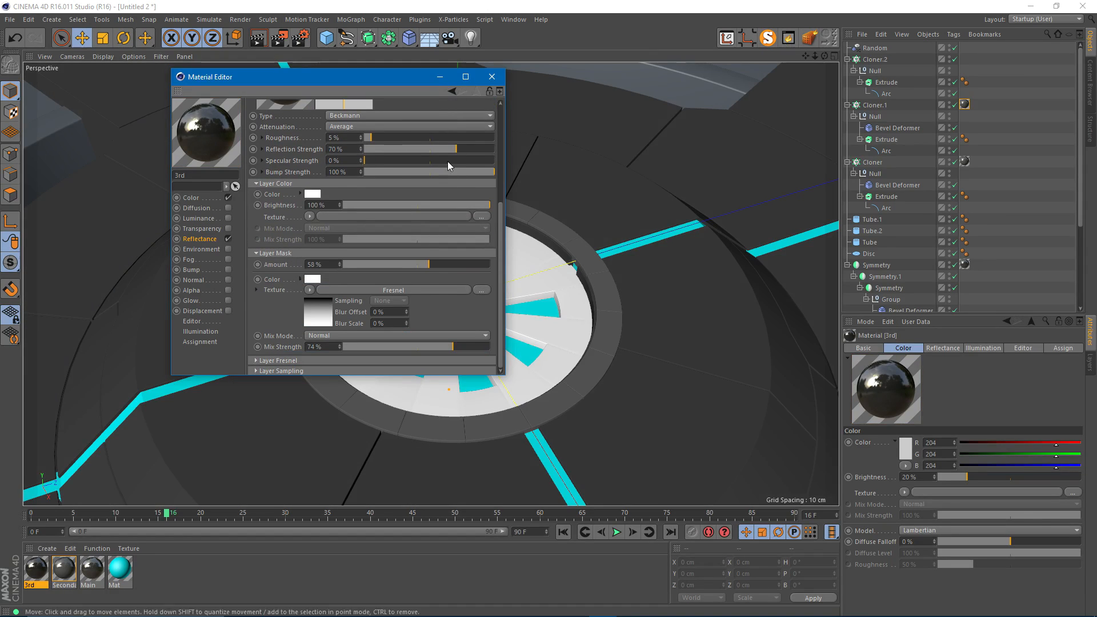
{"action": "left_click_drag", "start_coordinate": [406, 351], "coordinate": [404, 351]}
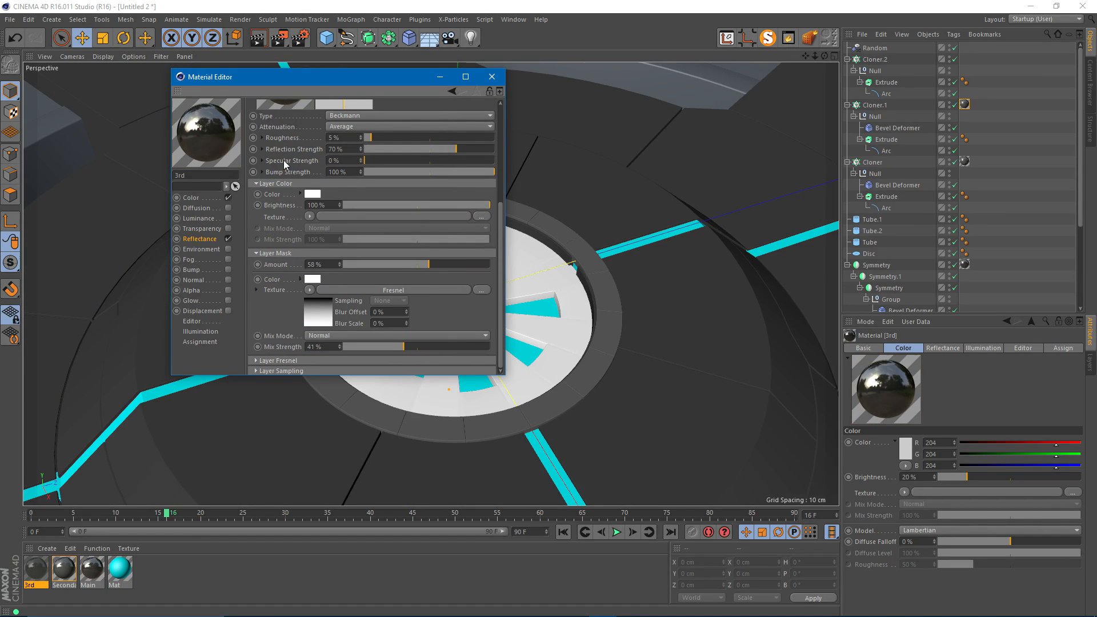
{"action": "left_click", "coordinate": [491, 80]}
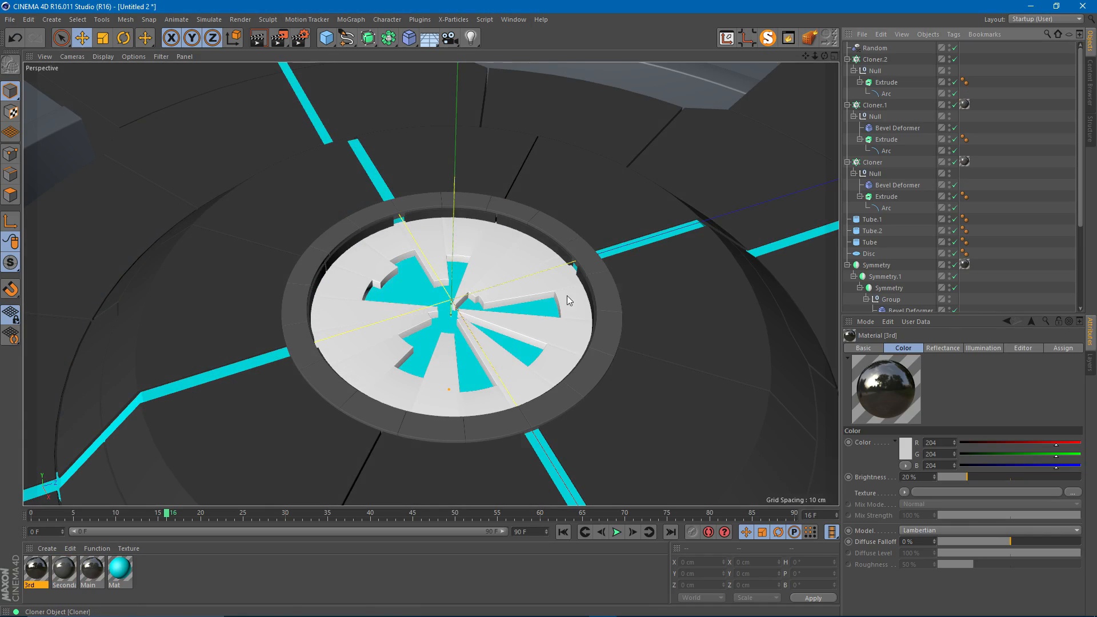
- Apply the 3rd material to Cloner.2, which forms the iris blades
{"action": "left_click_drag", "start_coordinate": [882, 60], "coordinate": [883, 60]}
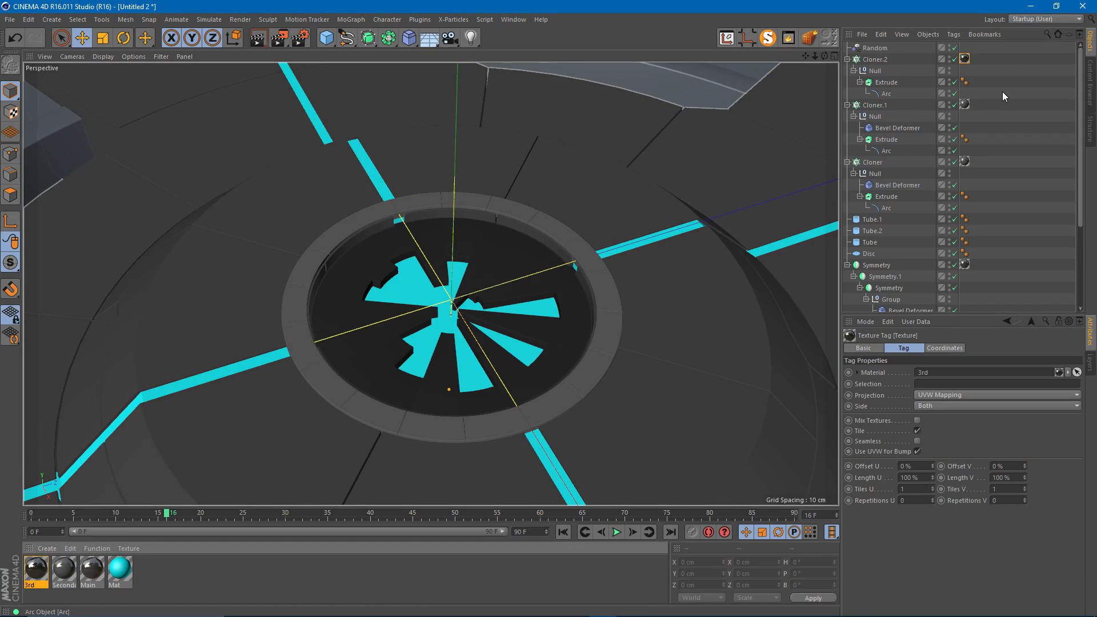
{"action": "left_click", "coordinate": [1002, 90]}
- Raise the Cloner.2 iris blades slightly to a Y position of about -4.2 cm
{"action": "scroll", "coordinate": [391, 285], "scroll_direction": "down", "scroll_amount": 4}
{"action": "left_click_drag", "start_coordinate": [357, 287], "coordinate": [359, 246], "text": "alt"}
{"action": "scroll", "coordinate": [526, 220], "scroll_direction": "up", "scroll_amount": 5}
{"action": "left_click", "coordinate": [875, 60]}
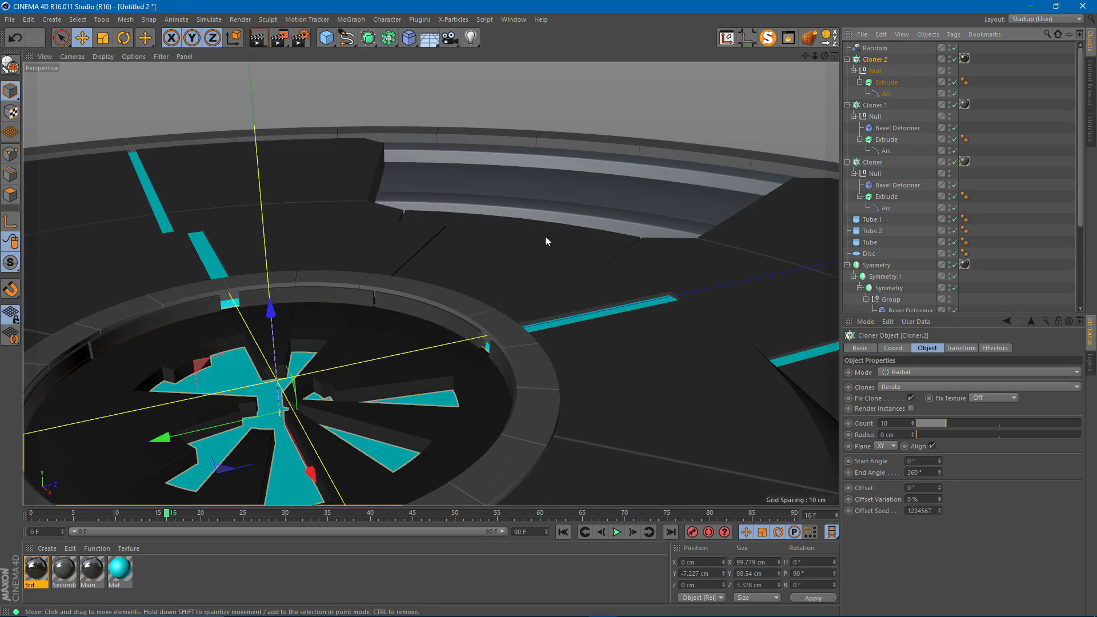
{"action": "scroll", "coordinate": [269, 320], "scroll_direction": "down", "scroll_amount": 1}
{"action": "left_click_drag", "start_coordinate": [273, 314], "coordinate": [271, 299]}
{"action": "left_click_drag", "start_coordinate": [320, 327], "coordinate": [333, 327], "text": "alt"}
{"action": "right_click_drag", "start_coordinate": [430, 284], "coordinate": [365, 314], "text": "alt"}
{"action": "middle_click_drag", "start_coordinate": [372, 317], "coordinate": [467, 263], "text": "alt"}
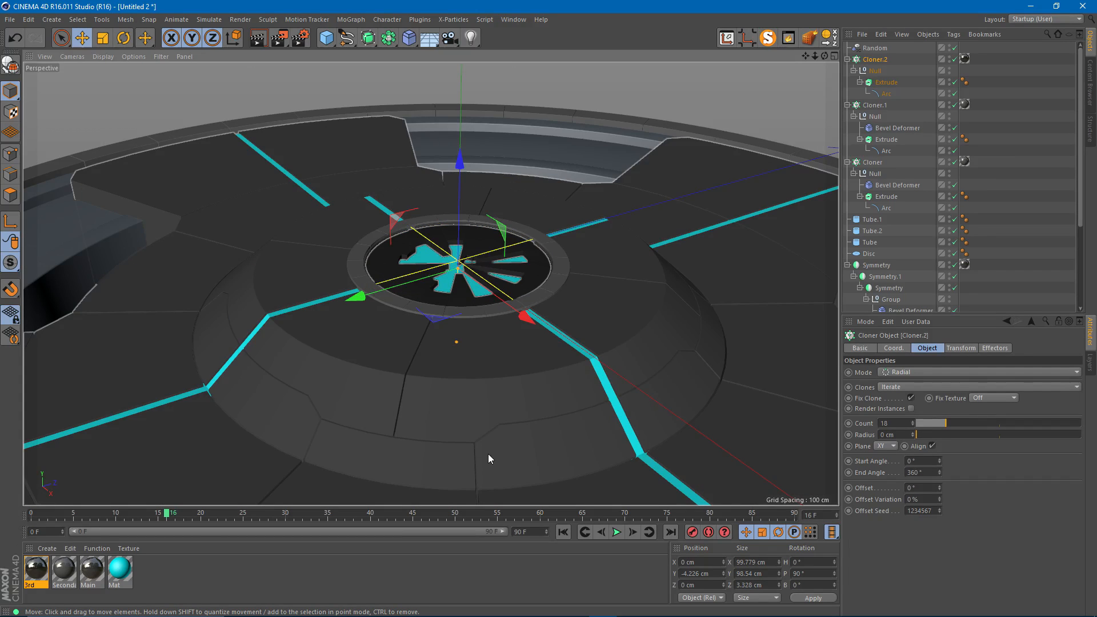
- Switch to Photoshop to check the concept painting, and return to CINEMA 4D
{"action": "left_click", "coordinate": [555, 604]}
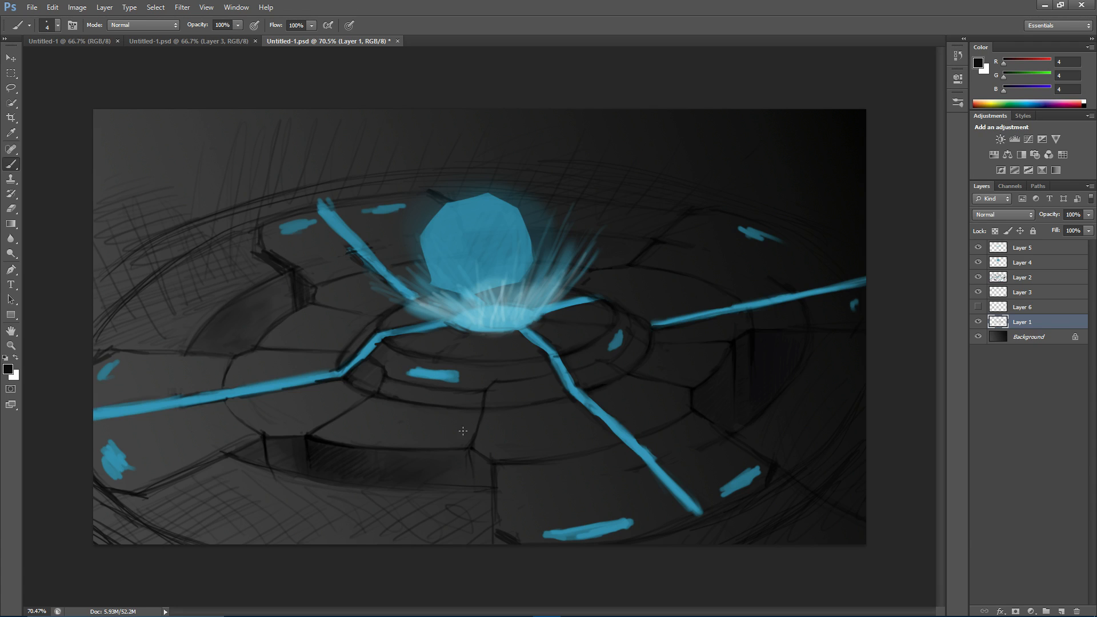
{"action": "left_click", "coordinate": [576, 604]}
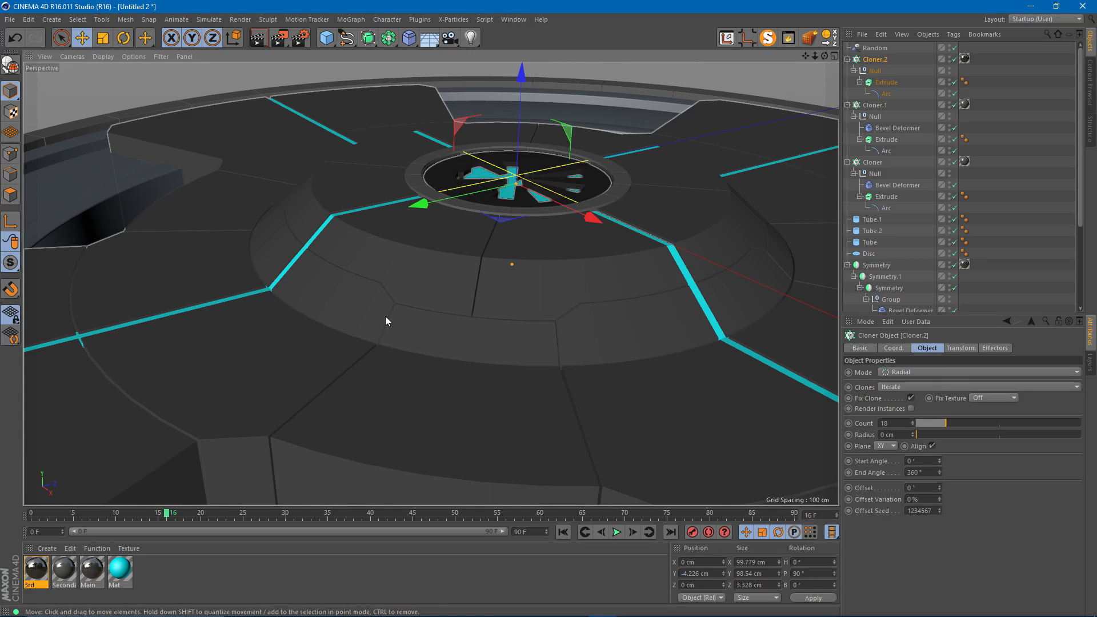
- Show the mesh lines in the viewport and select three adjacent polygons on the lower sloped disc panel
{"action": "left_click", "coordinate": [430, 338]}
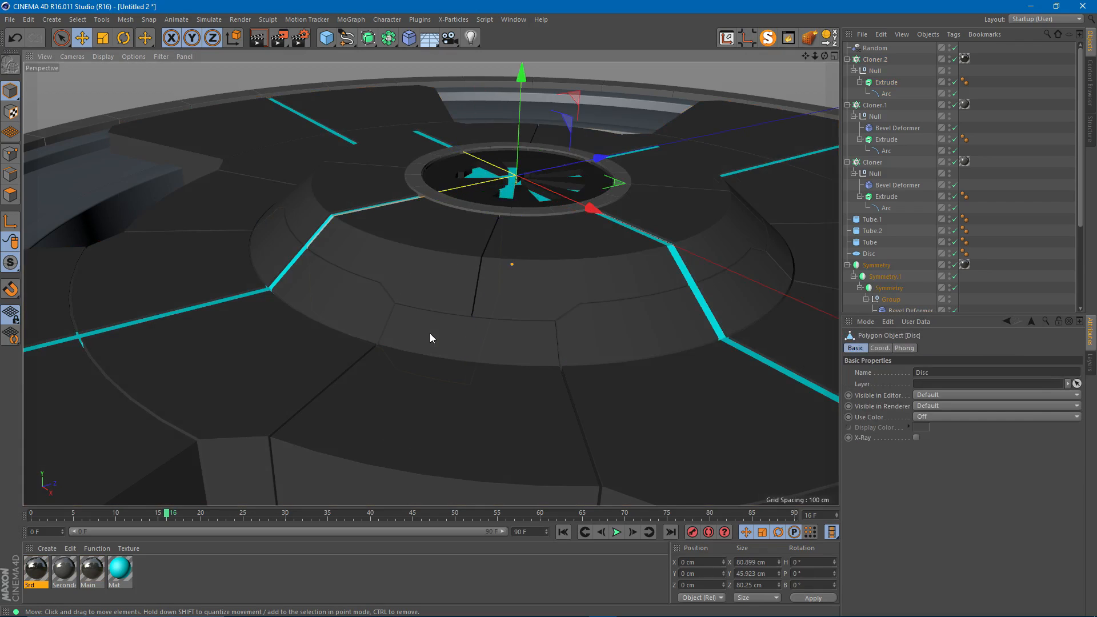
{"action": "left_click", "coordinate": [428, 333]}
{"action": "key", "text": "Return"}
{"action": "right_click_drag", "start_coordinate": [422, 338], "coordinate": [520, 329], "text": "alt"}
{"action": "left_click_drag", "start_coordinate": [456, 337], "coordinate": [492, 334], "text": "alt"}
{"action": "key", "text": "n"}
{"action": "key", "text": "b"}
{"action": "middle_click_drag", "start_coordinate": [609, 314], "coordinate": [522, 331], "text": "alt"}
{"action": "key", "text": "space"}
{"action": "left_click_drag", "start_coordinate": [498, 326], "coordinate": [386, 324]}
- Disable the Bevel Deformer in the Symmetry group
{"action": "scroll", "coordinate": [958, 265], "scroll_direction": "down", "scroll_amount": 2}
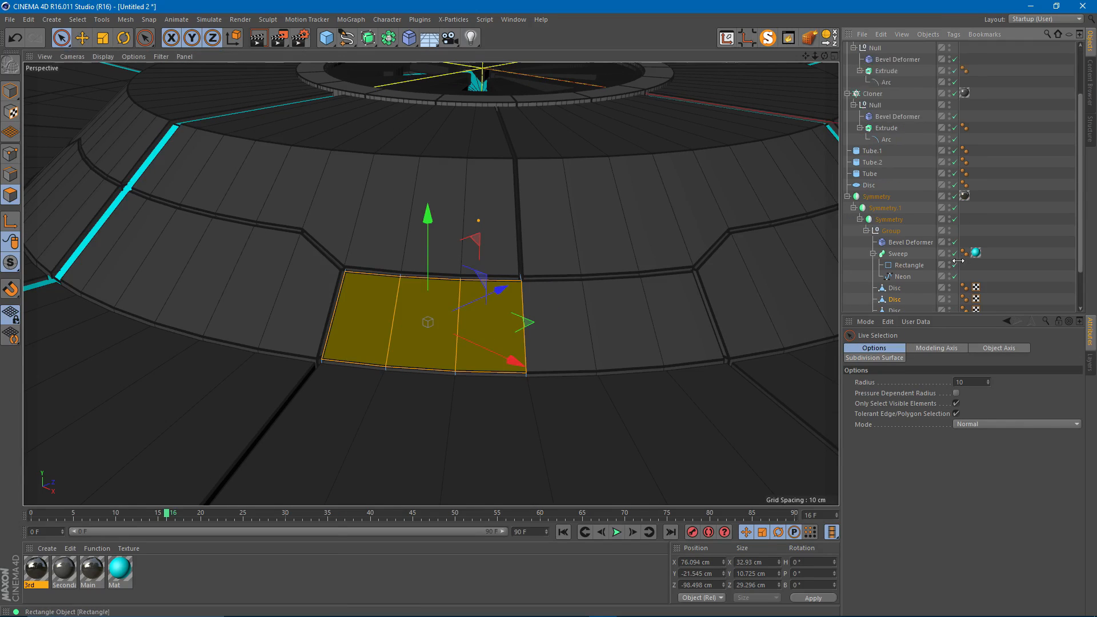
{"action": "left_click", "coordinate": [955, 242]}
{"action": "left_click_drag", "start_coordinate": [469, 320], "coordinate": [337, 337], "text": "alt"}
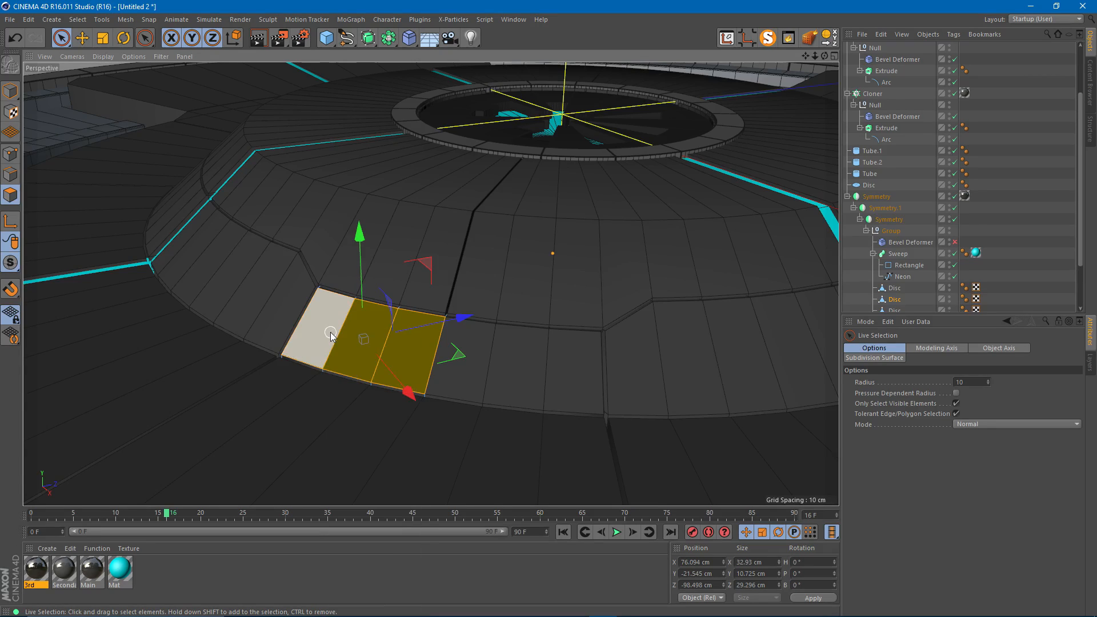
- Cut two lengthwise loops and one crosswise loop near the end of the separated three-polygon strip, using the Knife in Loop mode
{"action": "scroll", "coordinate": [917, 233], "scroll_direction": "down", "scroll_amount": 2}
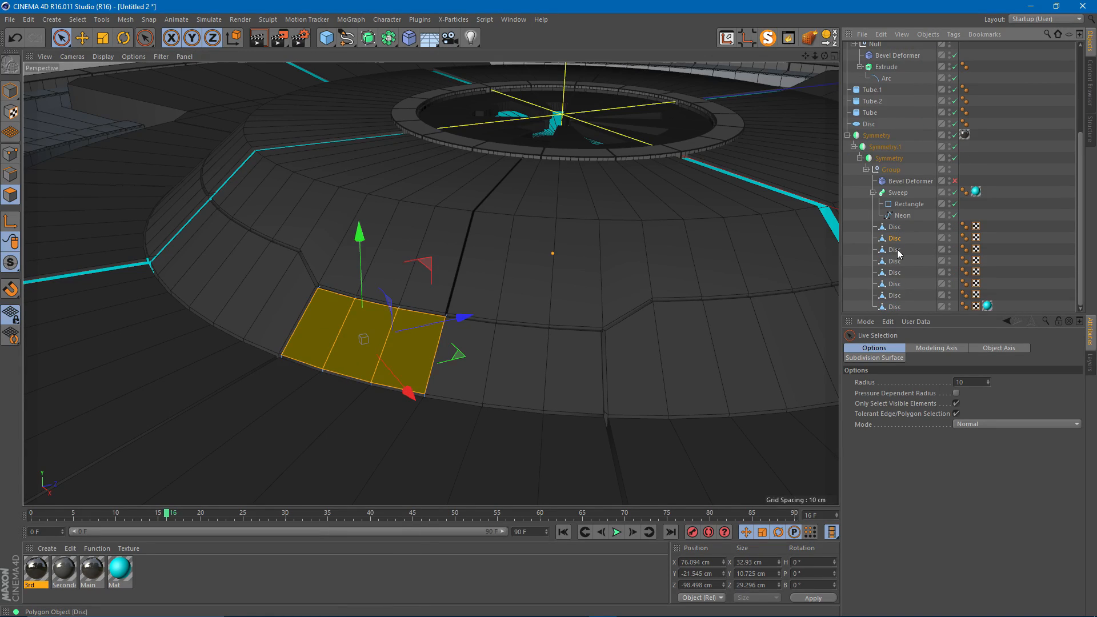
{"action": "left_click", "coordinate": [897, 251]}
{"action": "scroll", "coordinate": [399, 309], "scroll_direction": "up", "scroll_amount": 6}
{"action": "left_click_drag", "start_coordinate": [388, 304], "coordinate": [386, 303], "text": "alt"}
{"action": "key", "text": "k"}
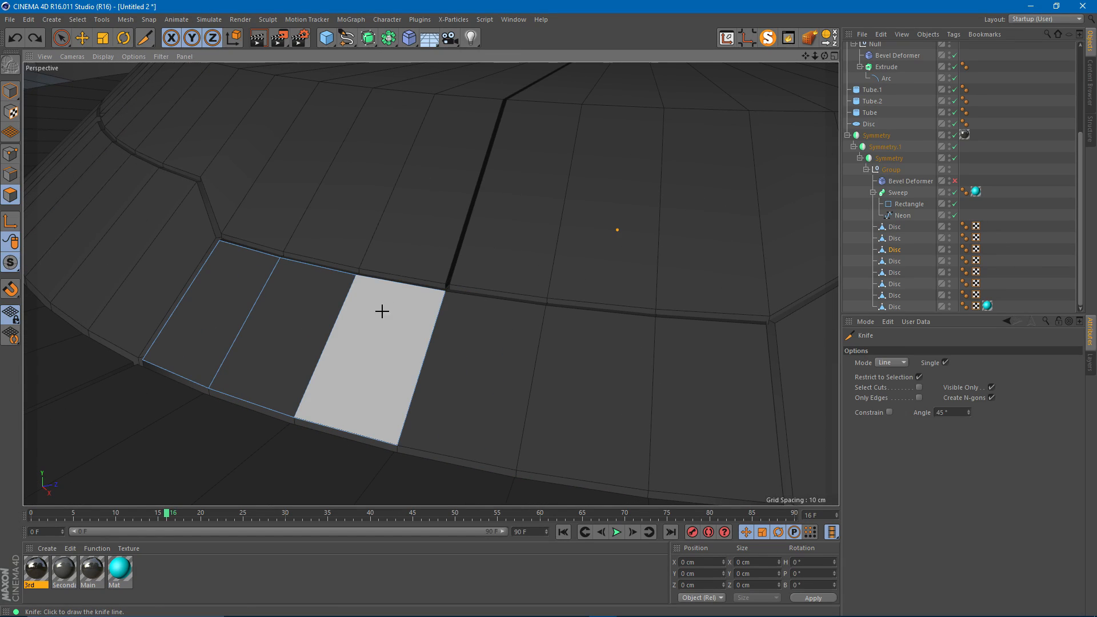
{"action": "left_click", "coordinate": [894, 363]}
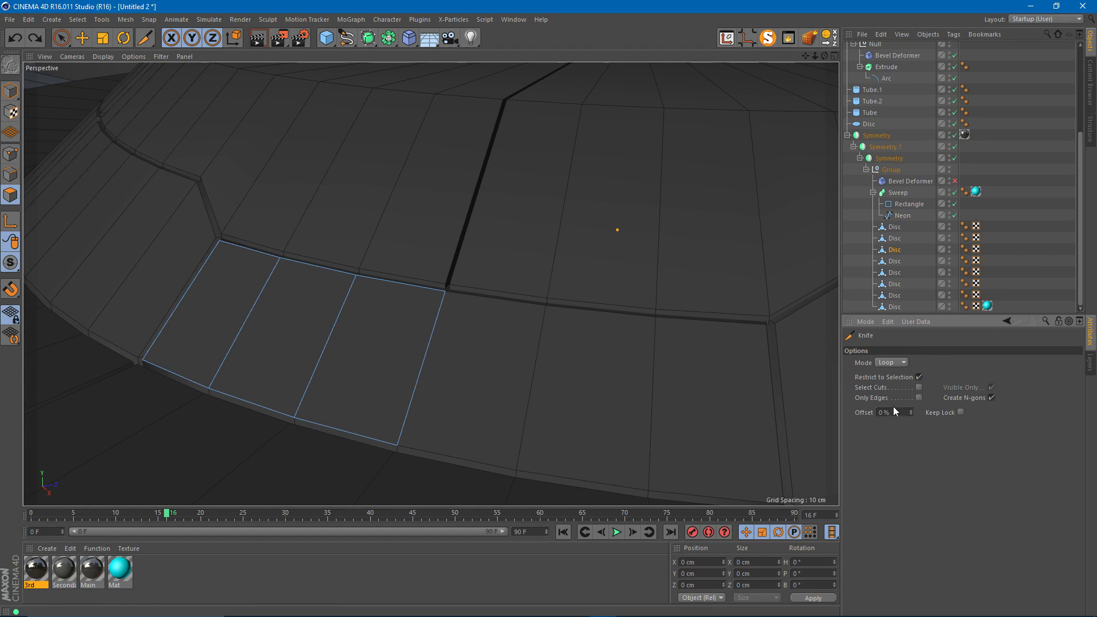
{"action": "left_click", "coordinate": [431, 331]}
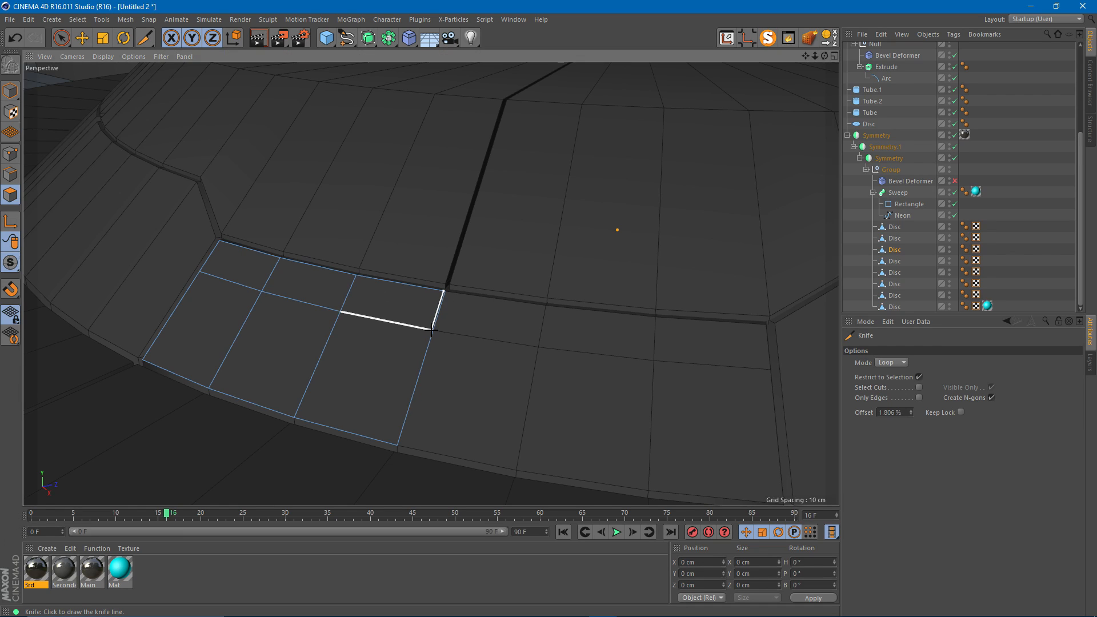
{"action": "left_click", "coordinate": [407, 407]}
{"action": "left_click_drag", "start_coordinate": [265, 387], "coordinate": [237, 381], "text": "alt"}
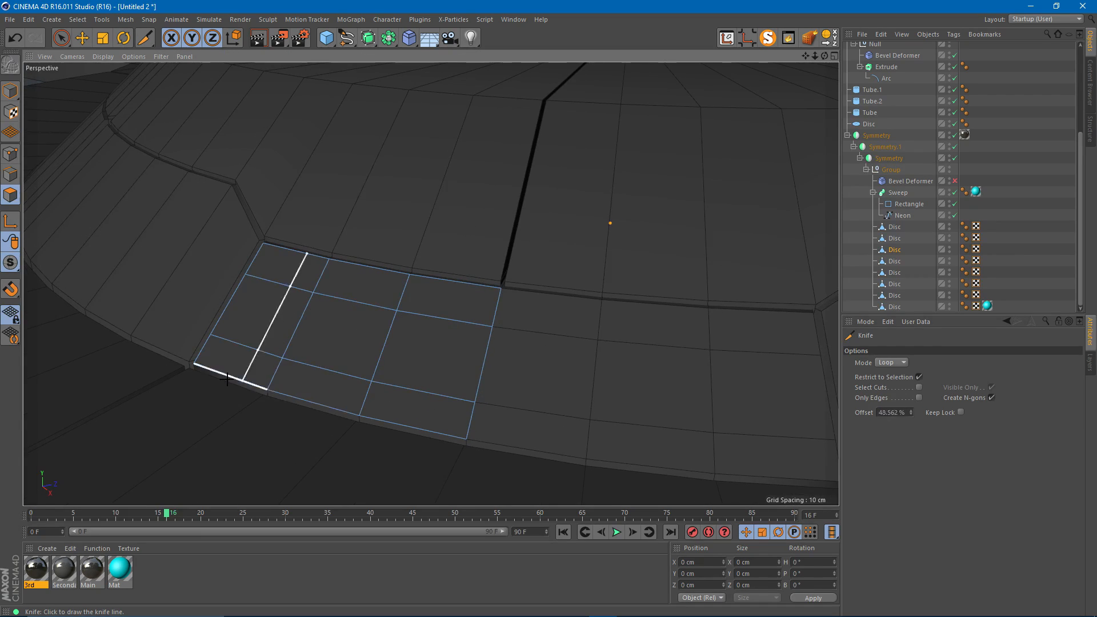
- Select the strip's three inner polygons, invert the selection and delete the surrounding border polygons
{"action": "key", "text": "space"}
{"action": "left_click_drag", "start_coordinate": [293, 335], "coordinate": [482, 363]}
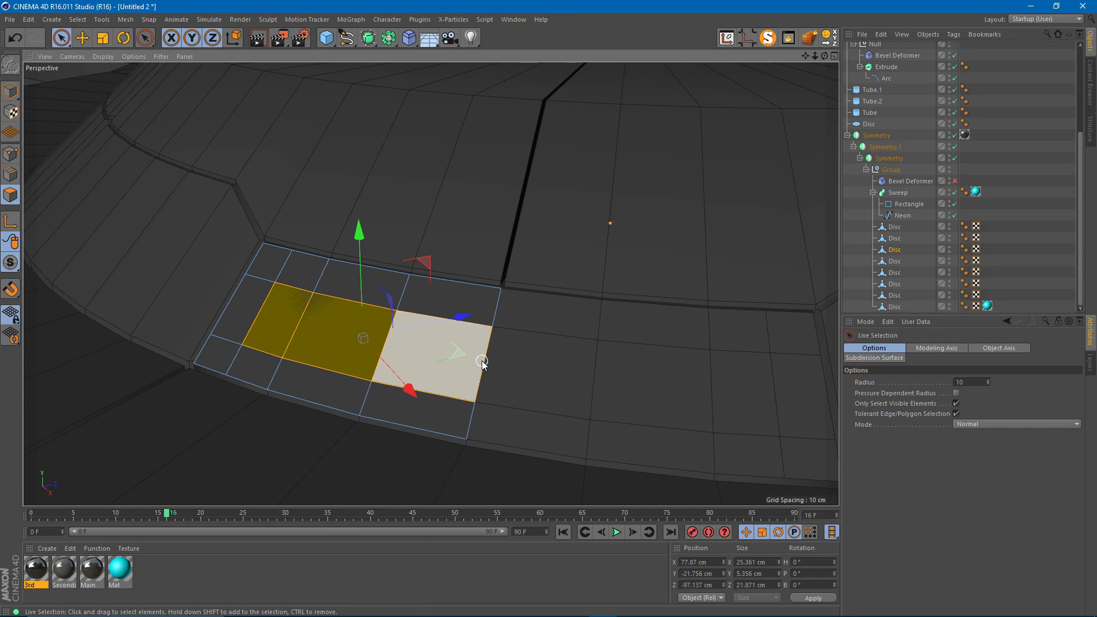
{"action": "key", "text": "v"}
{"action": "mouse_move", "coordinate": [477, 354]}
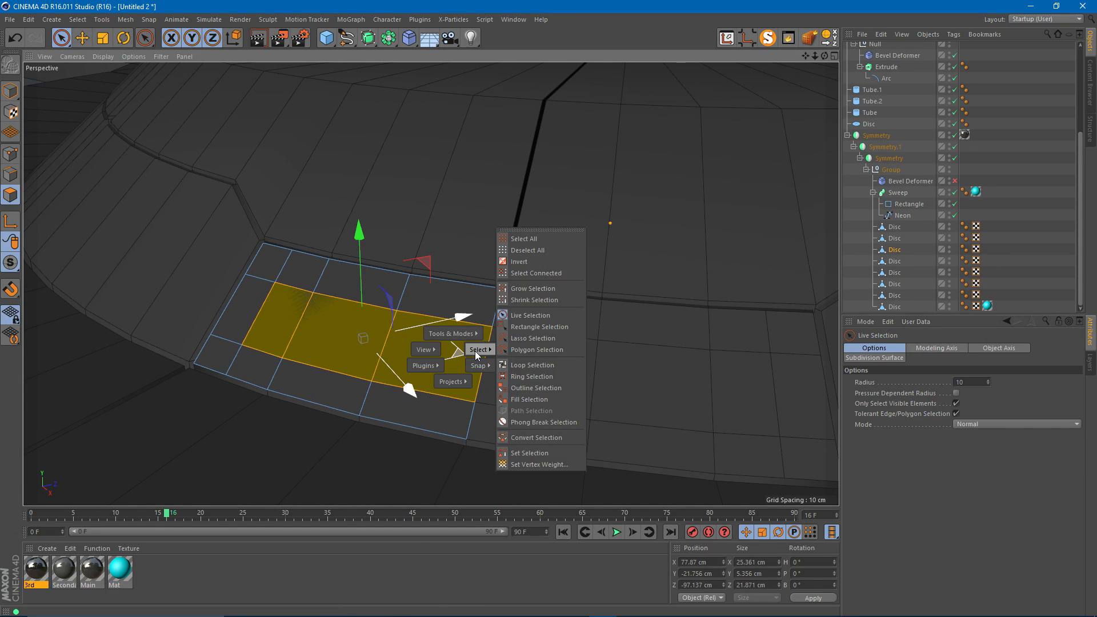
{"action": "left_click", "coordinate": [551, 262]}
{"action": "left_click", "coordinate": [505, 280]}
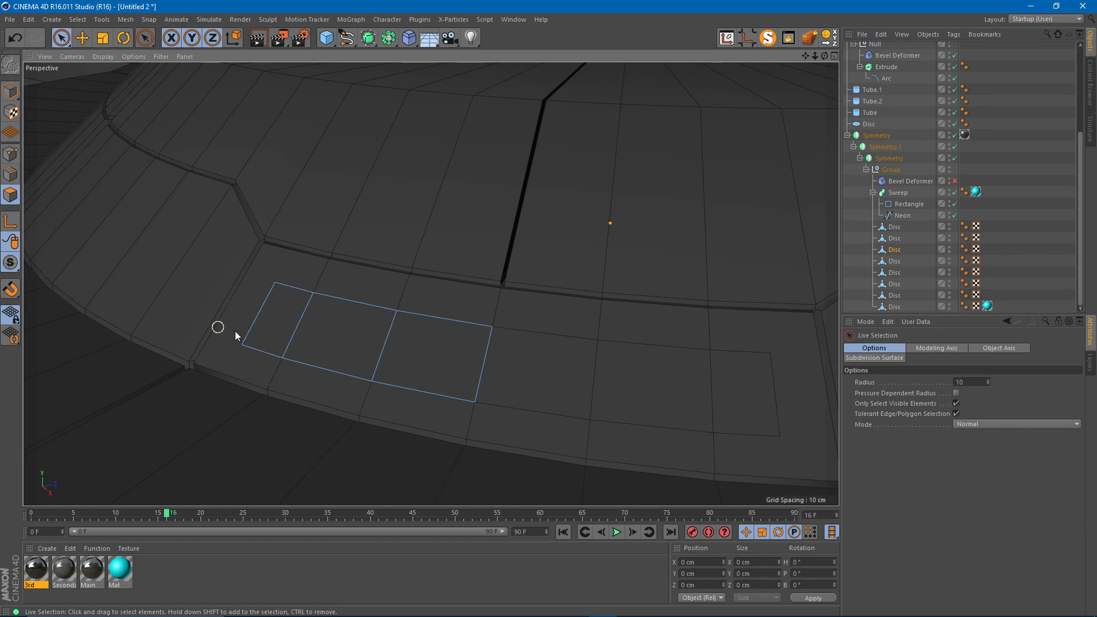
- Optimize the strip's mesh in point mode to remove the stray points left by the deleted polygons
{"action": "key", "text": "Return"}
{"action": "right_click", "coordinate": [392, 189]}
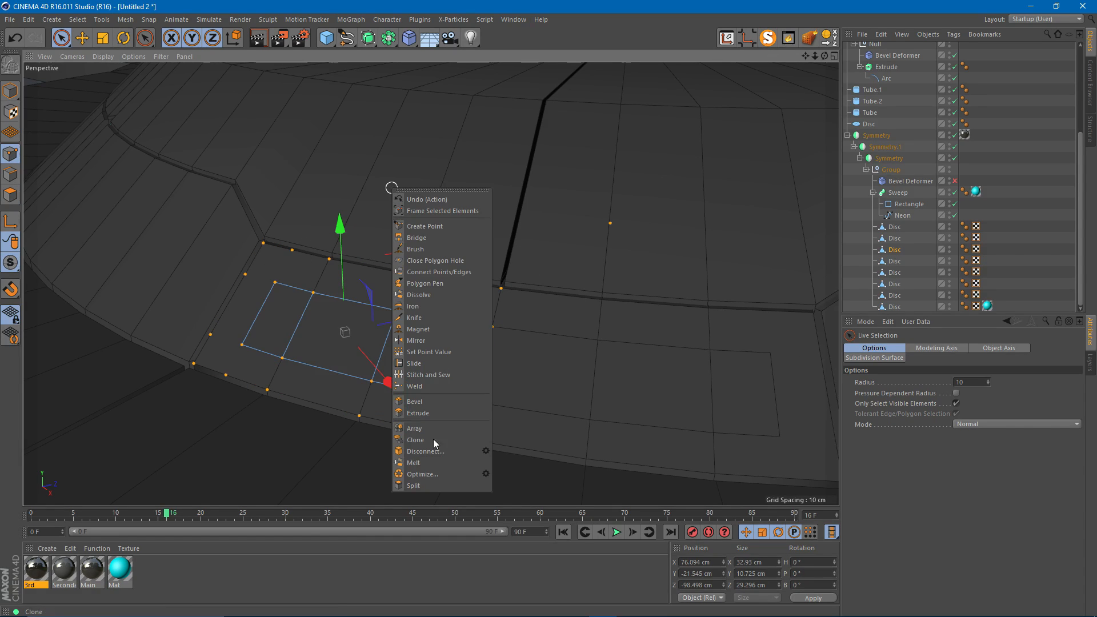
{"action": "left_click", "coordinate": [438, 475]}
{"action": "key", "text": "Return"}
{"action": "key", "text": "Return"}
- Select all polygons of the strip and extrude them slightly outward from the sloped disc panel
{"action": "key", "text": "ctrl+a"}
{"action": "left_click_drag", "start_coordinate": [356, 343], "coordinate": [289, 343], "text": "alt"}
{"action": "left_click_drag", "start_coordinate": [431, 284], "coordinate": [424, 319], "text": "alt"}
{"action": "key", "text": "m"}
{"action": "key", "text": "t"}
{"action": "left_click_drag", "start_coordinate": [520, 403], "coordinate": [588, 403]}
{"action": "left_click_drag", "start_coordinate": [460, 373], "coordinate": [499, 374], "text": "alt"}
{"action": "key", "text": "e"}
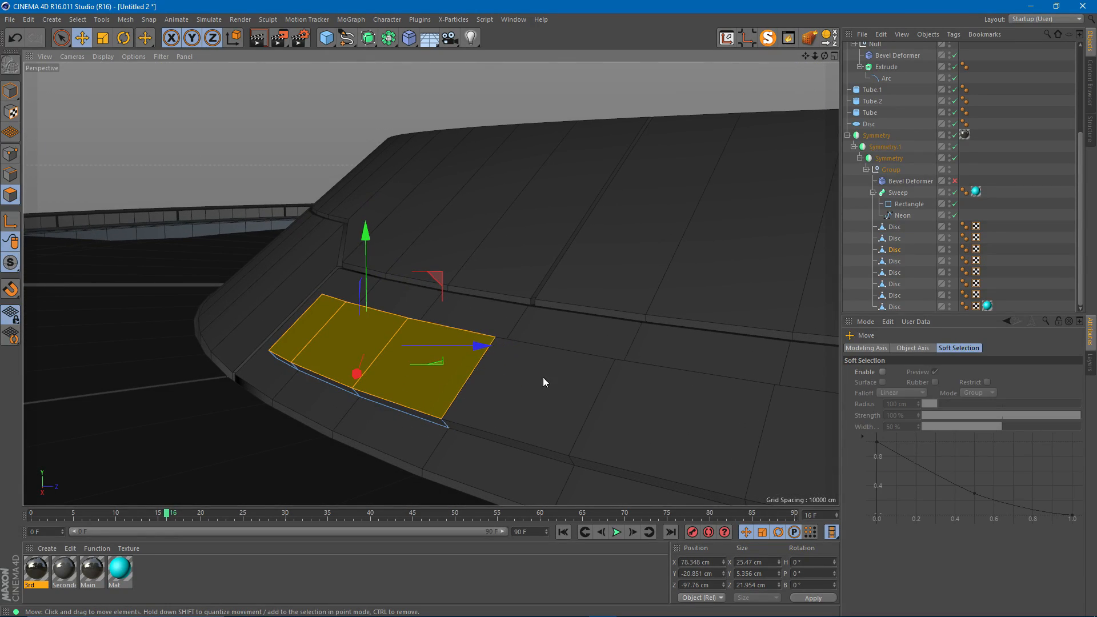
- Isolate the extruded strip, delete its end face at the symmetry seam, and show the whole scene again
{"action": "left_click", "coordinate": [768, 39]}
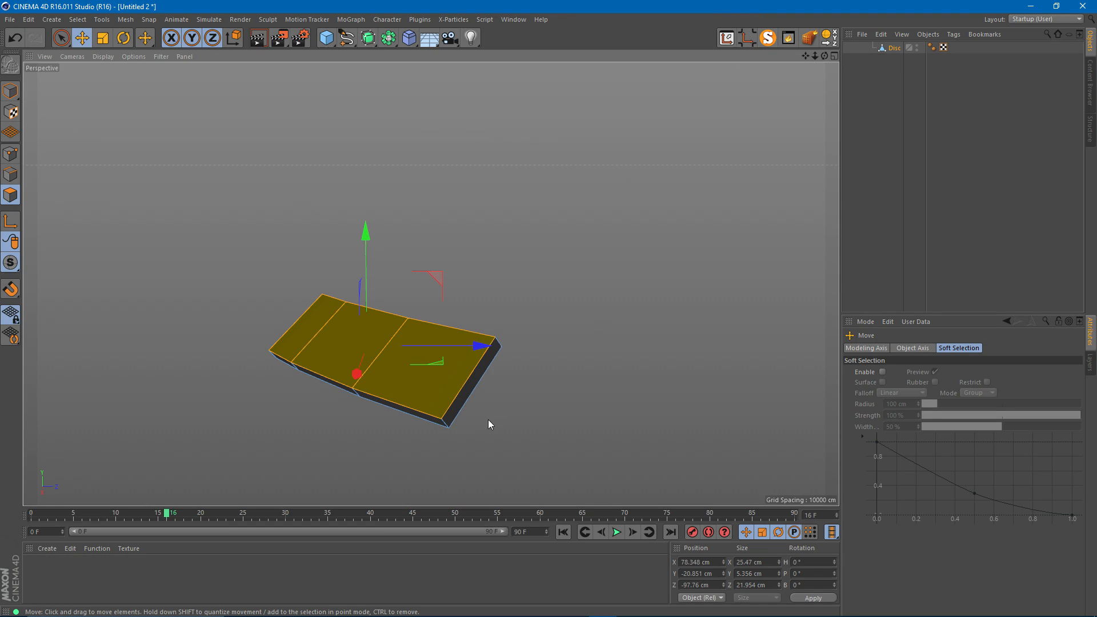
{"action": "left_click", "coordinate": [462, 406]}
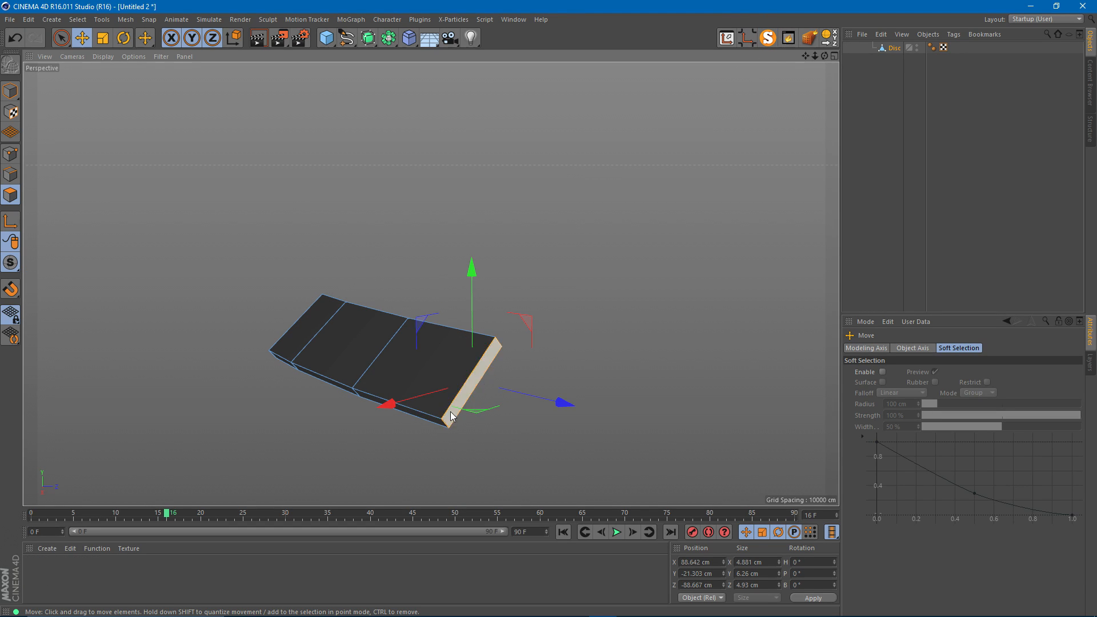
{"action": "left_click", "coordinate": [530, 350]}
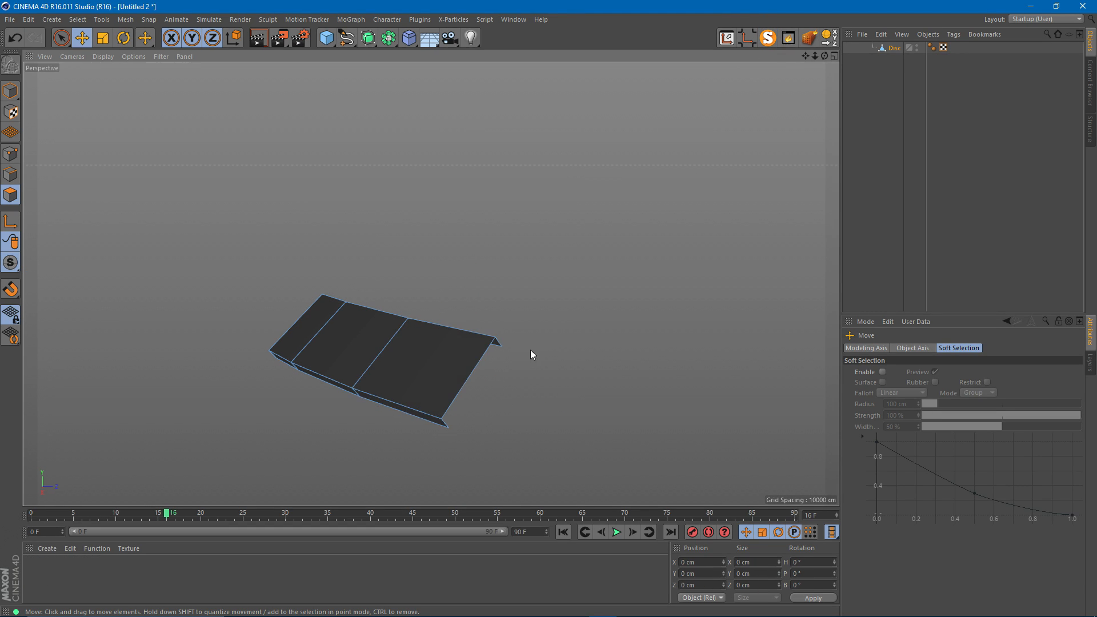
{"action": "left_click", "coordinate": [759, 40]}
- Apply the cyan material Mat to the extruded strip's Disc object
{"action": "scroll", "coordinate": [424, 361], "scroll_direction": "down", "scroll_amount": 1}
{"action": "middle_click_drag", "start_coordinate": [522, 366], "coordinate": [496, 346], "text": "alt"}
{"action": "left_click_drag", "start_coordinate": [123, 570], "coordinate": [929, 280]}
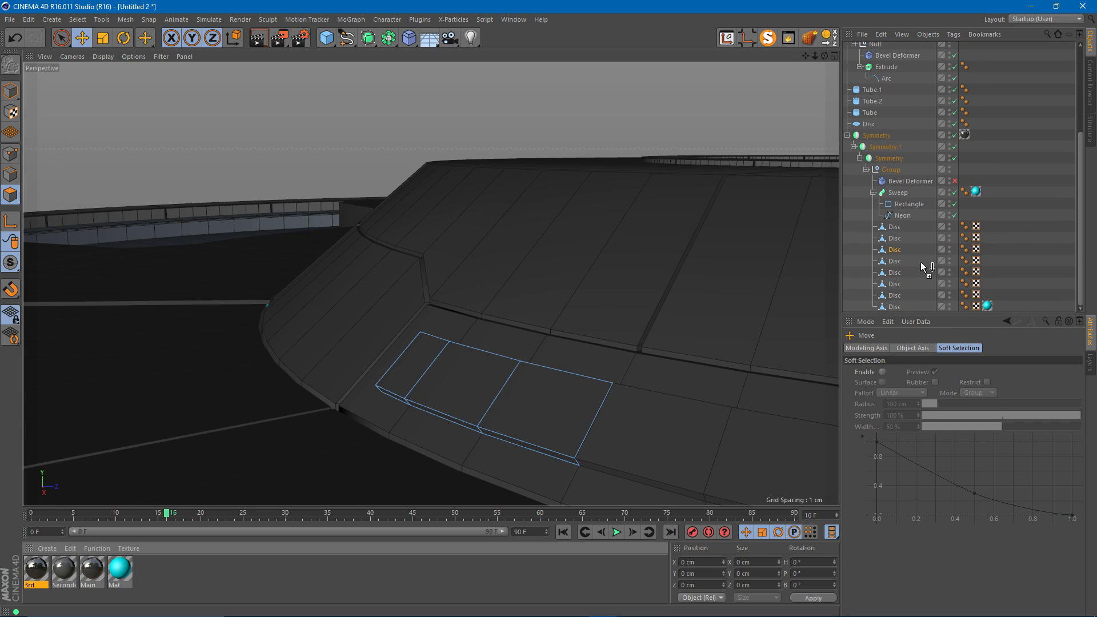
{"action": "left_click_drag", "start_coordinate": [895, 248], "coordinate": [895, 249]}
{"action": "middle_click_drag", "start_coordinate": [527, 361], "coordinate": [400, 359], "text": "alt"}
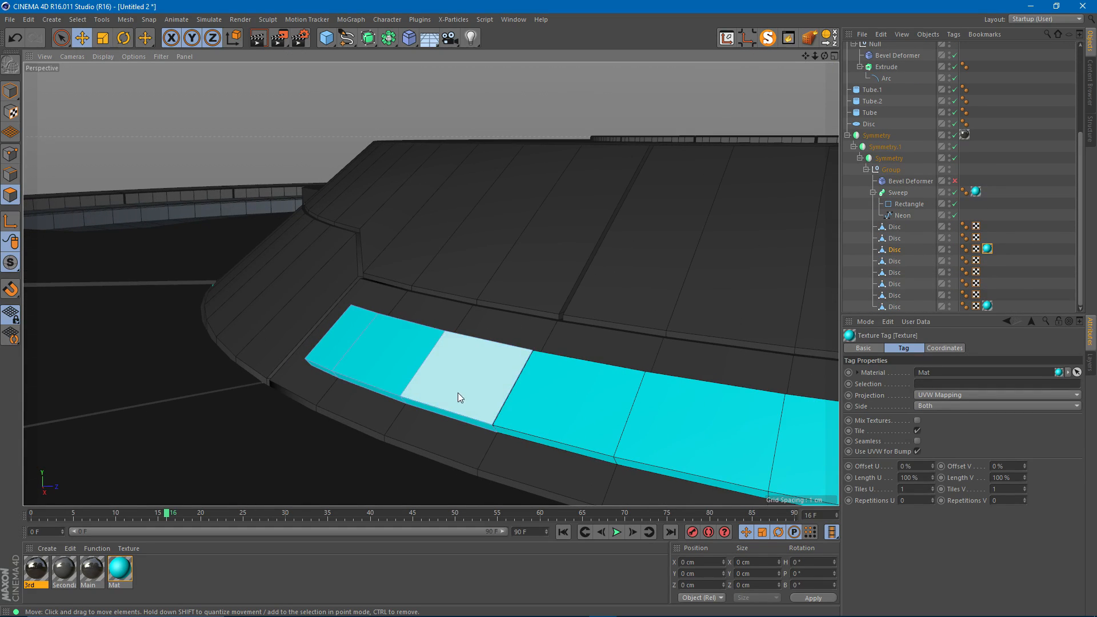
- Switch to edge mode, enable the Bevel Deformer in the Symmetry group and deselect all objects
{"action": "mouse_move", "coordinate": [450, 375]}
{"action": "right_mouse_down", "text": "alt"}
{"action": "mouse_move", "coordinate": [469, 374]}
{"action": "mouse_move", "coordinate": [456, 374]}
{"action": "right_mouse_up", "text": "alt"}
{"action": "key", "text": "Return"}
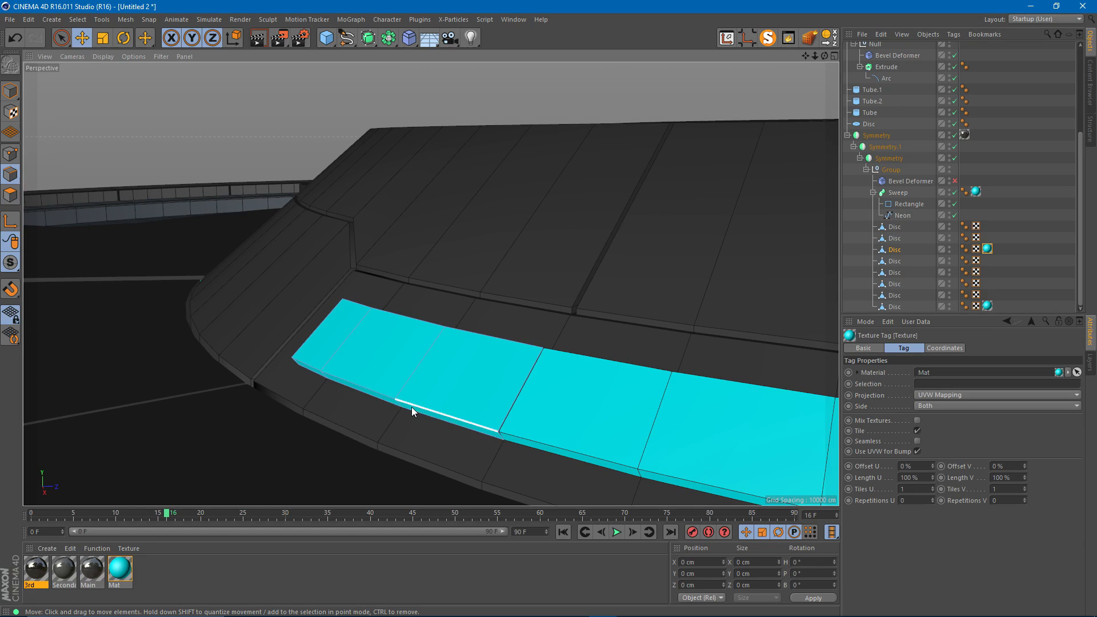
{"action": "left_click", "coordinate": [955, 181]}
{"action": "left_click", "coordinate": [984, 177]}
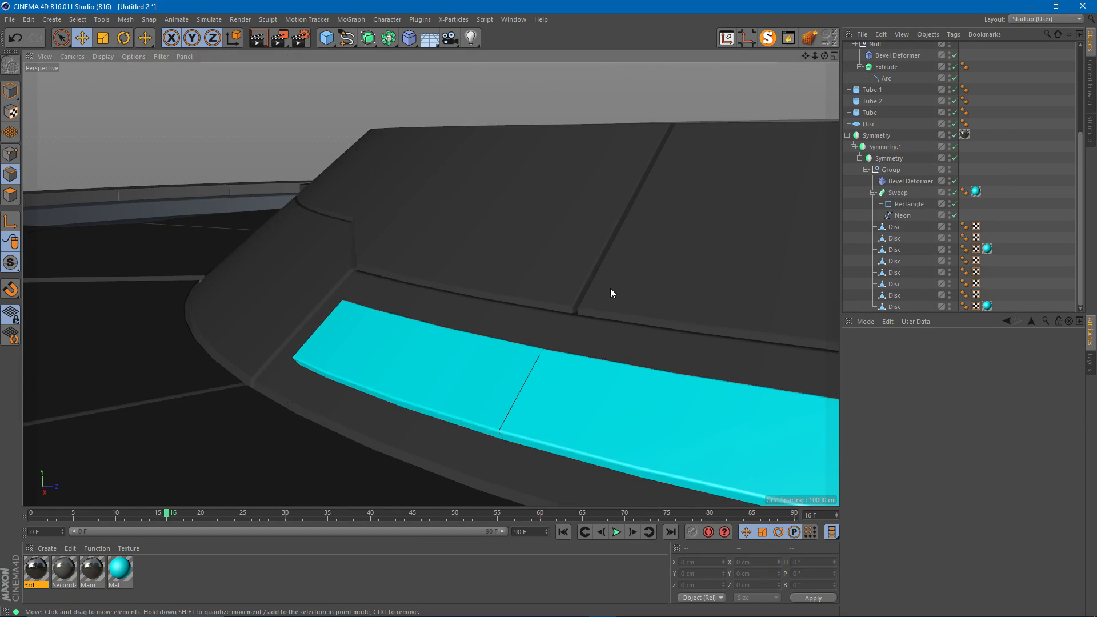
{"action": "right_click_drag", "start_coordinate": [481, 369], "coordinate": [391, 394], "text": "alt"}
{"action": "left_click_drag", "start_coordinate": [391, 393], "coordinate": [562, 269], "text": "alt"}
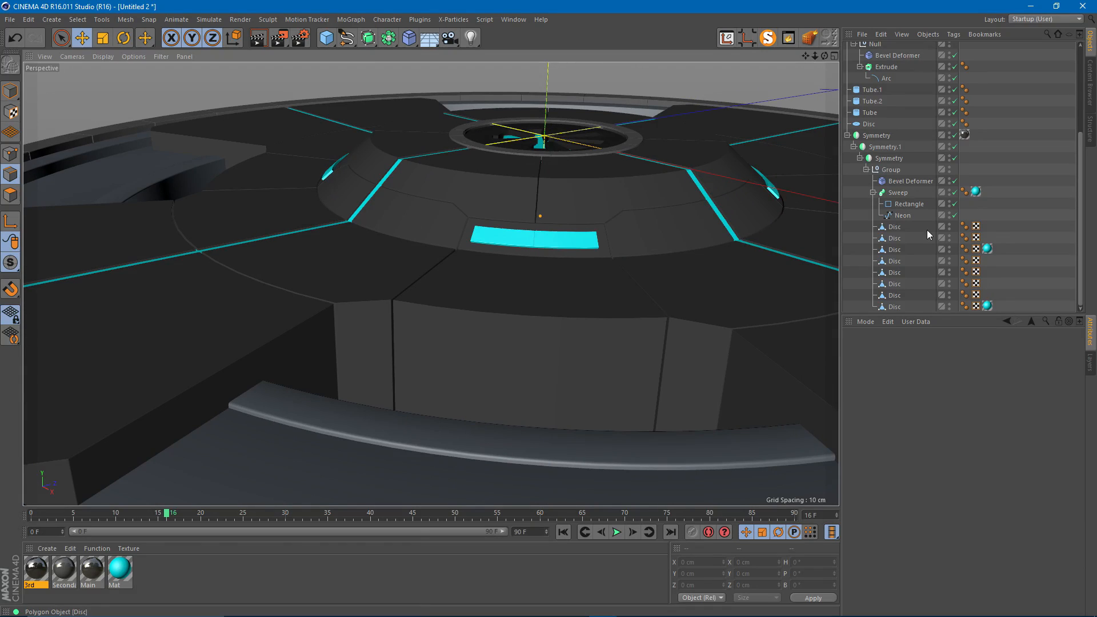
- Chamfer the lower outer corner edge of the cyan strip with a Bevel offset of about 4.82 cm
{"action": "left_click", "coordinate": [899, 248]}
{"action": "left_click_drag", "start_coordinate": [474, 248], "coordinate": [527, 269], "text": "alt"}
{"action": "right_click_drag", "start_coordinate": [527, 269], "coordinate": [800, 257], "text": "alt"}
{"action": "left_click_drag", "start_coordinate": [620, 326], "coordinate": [339, 369], "text": "alt"}
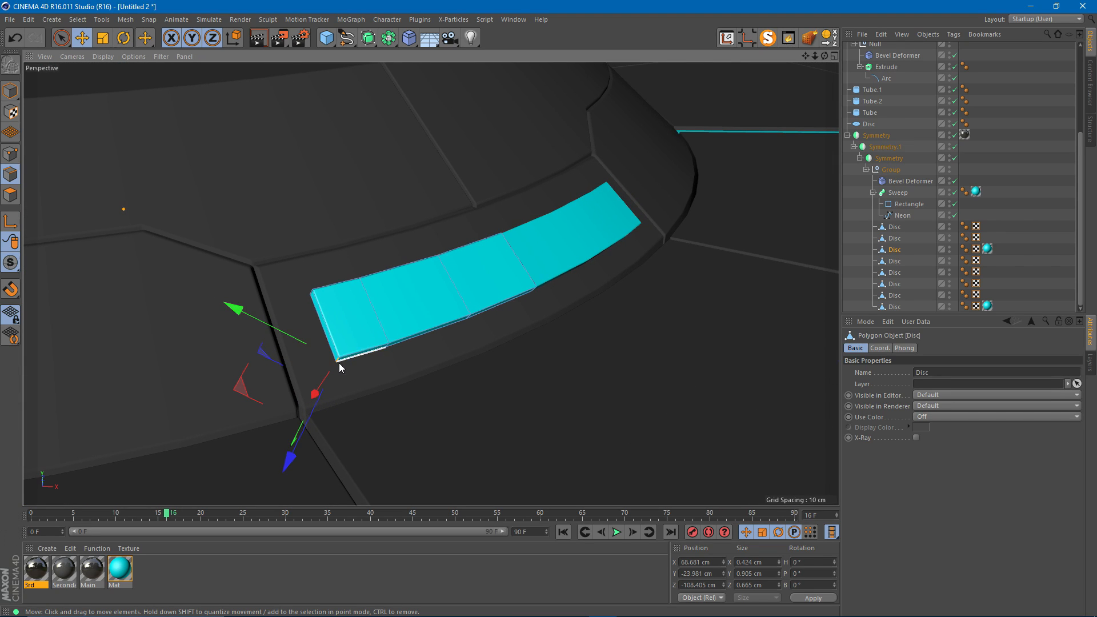
{"action": "key", "text": "m"}
{"action": "key", "text": "s"}
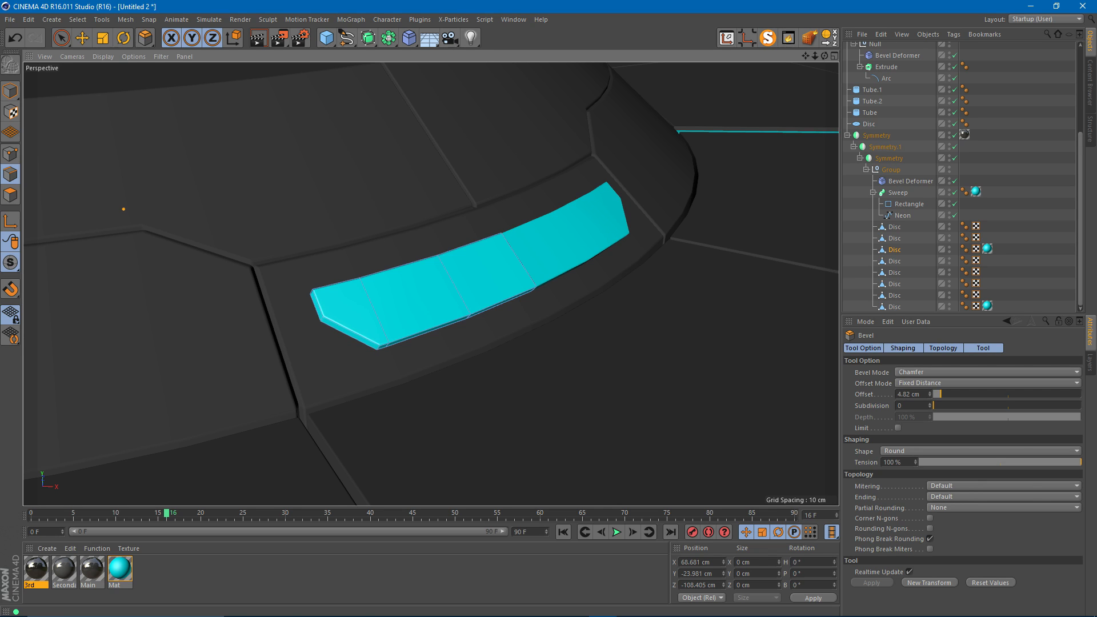
{"action": "key", "text": "ctrl+z"}
{"action": "key", "text": "e"}
- Examine the chamfered cyan strips around the sloped disc from several angles and distances
{"action": "left_click_drag", "start_coordinate": [377, 394], "coordinate": [318, 397], "text": "alt"}
{"action": "right_click_drag", "start_coordinate": [431, 284], "coordinate": [344, 363], "text": "alt"}
{"action": "left_click_drag", "start_coordinate": [342, 365], "coordinate": [303, 369], "text": "alt"}
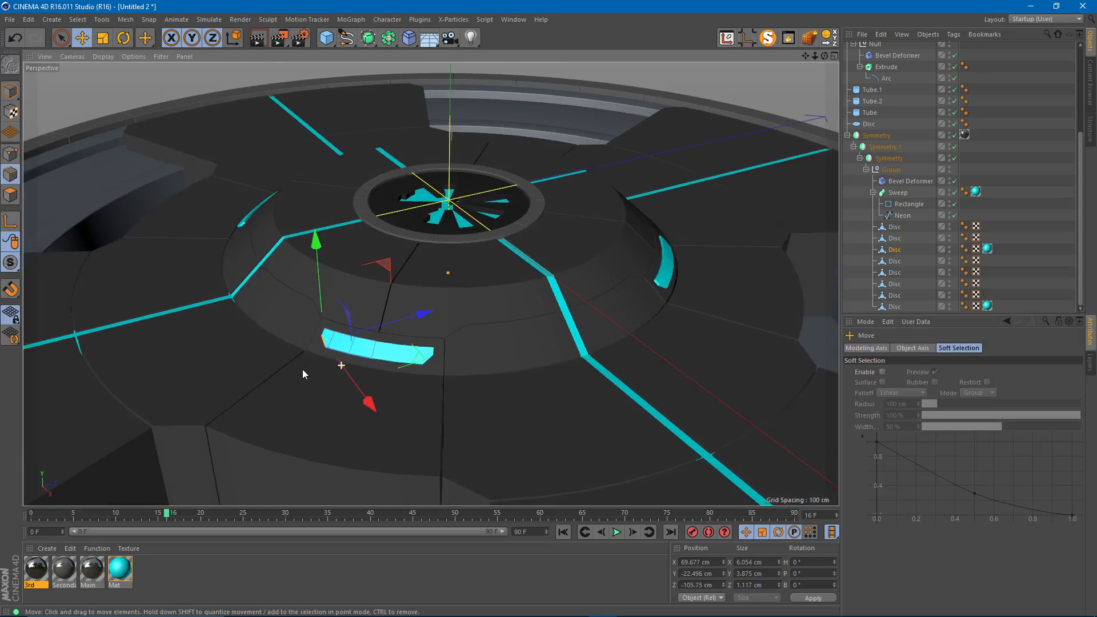
{"action": "middle_click_drag", "start_coordinate": [303, 369], "coordinate": [341, 340], "text": "alt"}
{"action": "left_click_drag", "start_coordinate": [400, 345], "coordinate": [415, 328], "text": "alt"}
{"action": "right_click_drag", "start_coordinate": [415, 305], "coordinate": [354, 339], "text": "alt"}
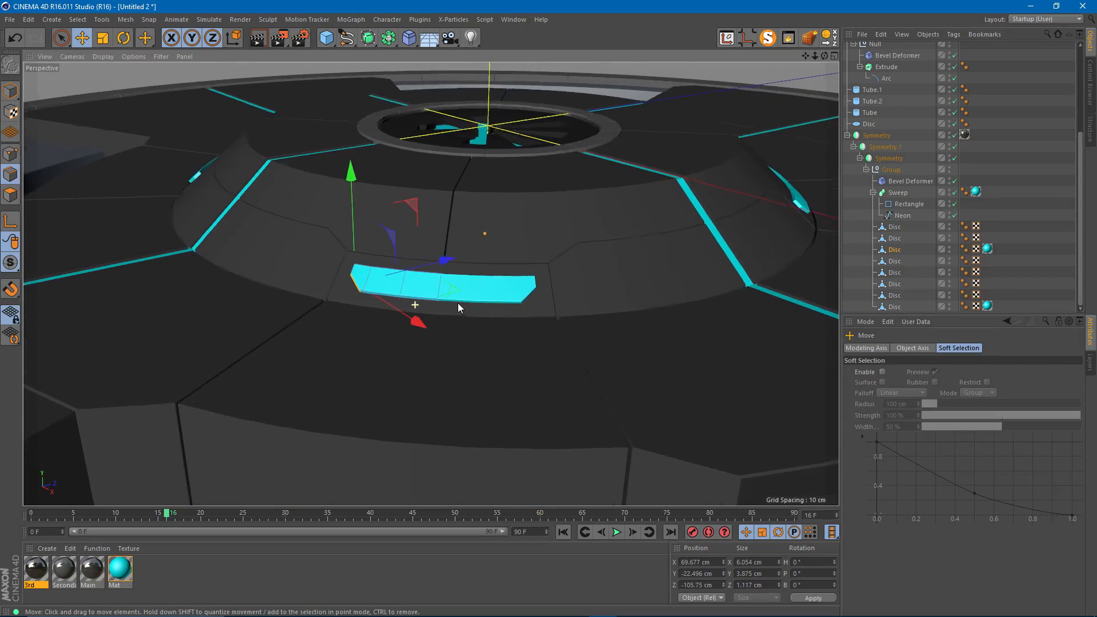
{"action": "middle_click_drag", "start_coordinate": [355, 338], "coordinate": [455, 333], "text": "alt"}
{"action": "left_click_drag", "start_coordinate": [455, 333], "coordinate": [420, 303], "text": "alt"}
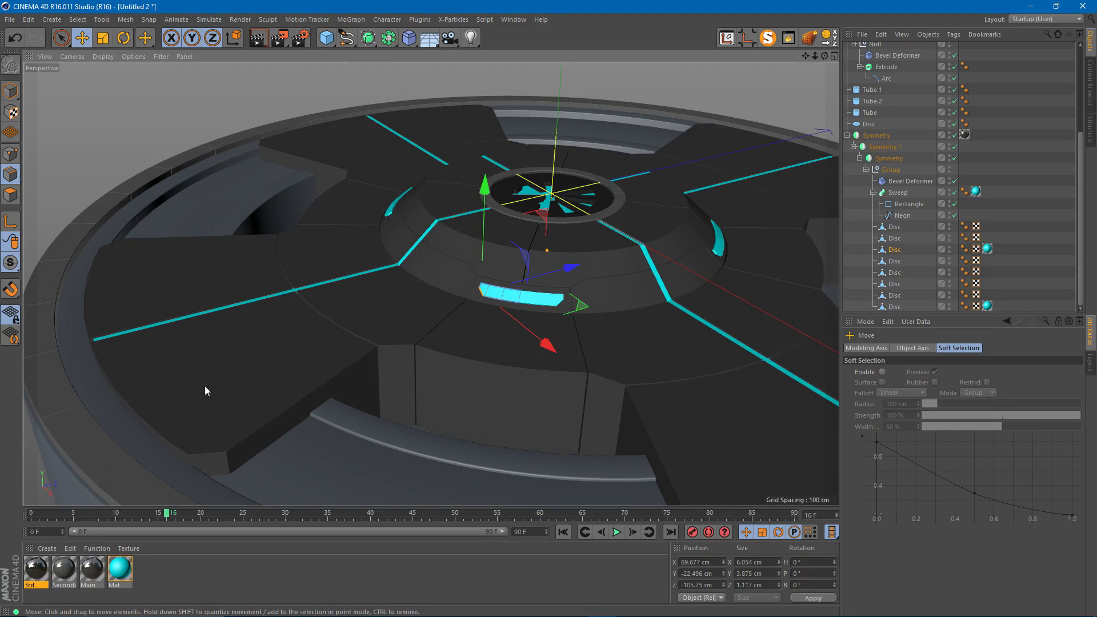
- Select the top polygons of the flat wedge-shaped arm, split them into a separate object and select that new Disc
{"action": "left_click_drag", "start_coordinate": [202, 385], "coordinate": [471, 295], "text": "alt"}
{"action": "left_click_drag", "start_coordinate": [227, 364], "coordinate": [285, 385], "text": "alt"}
{"action": "left_click", "coordinate": [284, 375]}
{"action": "key", "text": "space"}
{"action": "mouse_move", "coordinate": [189, 334]}
{"action": "left_mouse_down"}
{"action": "mouse_move", "coordinate": [326, 399]}
{"action": "mouse_move", "coordinate": [318, 385]}
{"action": "left_mouse_up"}
{"action": "scroll", "coordinate": [318, 383], "scroll_direction": "up", "scroll_amount": 1}
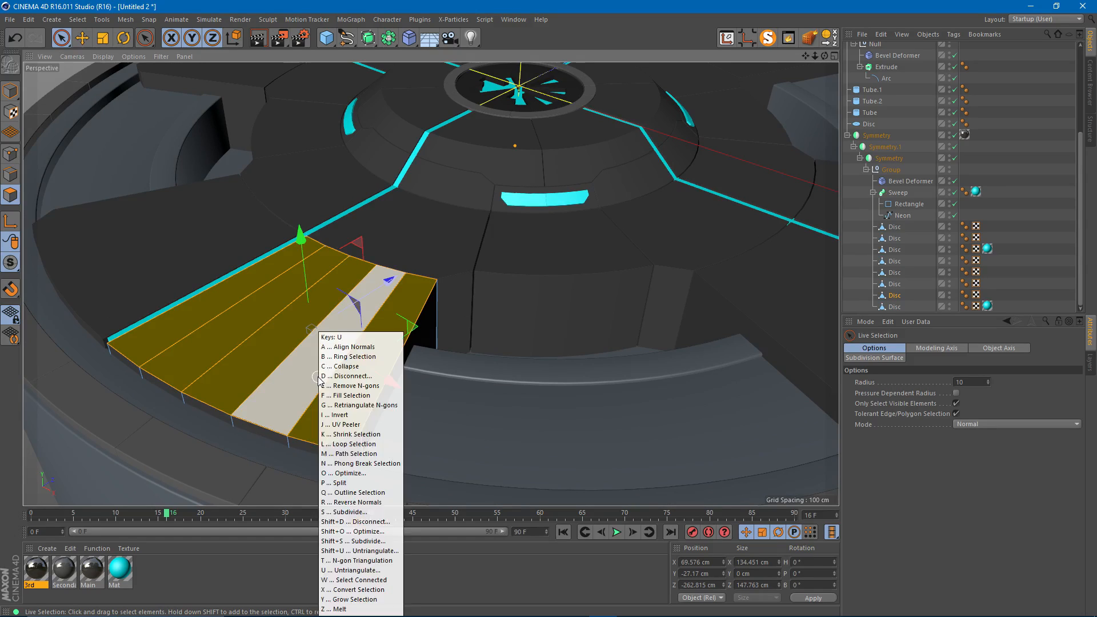
{"action": "scroll", "coordinate": [911, 299], "scroll_direction": "down", "scroll_amount": 1}
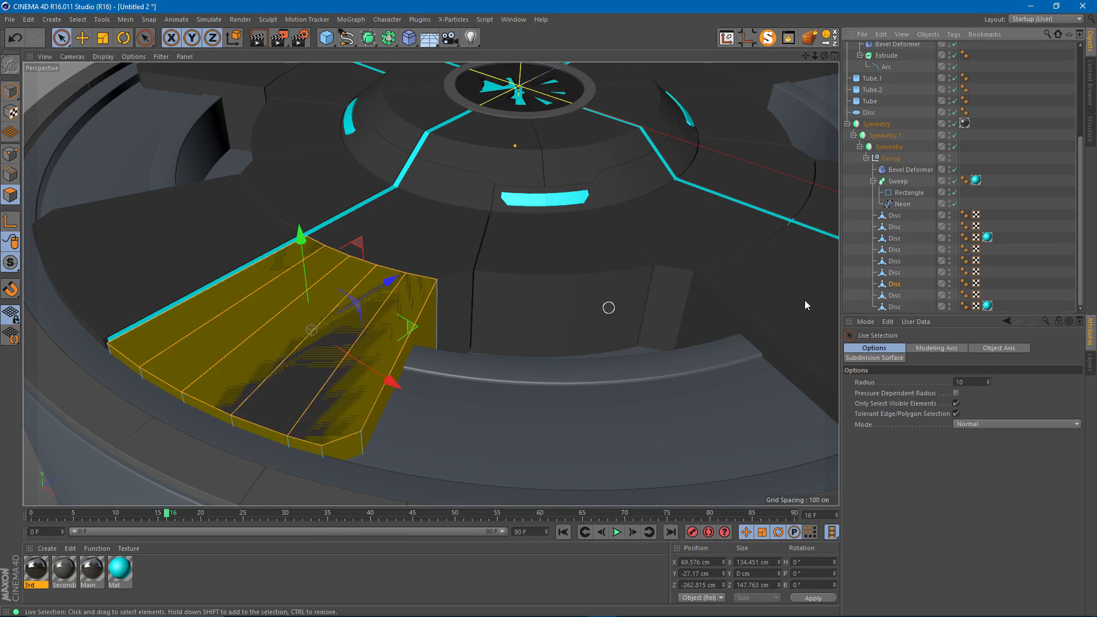
{"action": "left_click", "coordinate": [892, 295]}
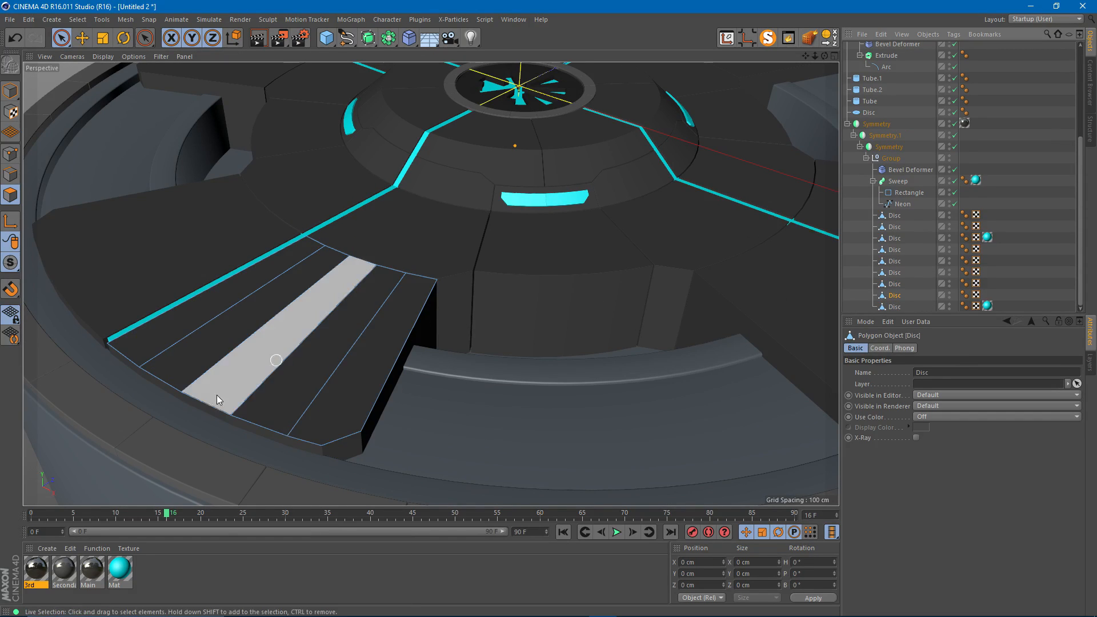
- Disable the Bevel Deformer and cut two lengthwise loops near the outer rim of the split wedge panel
{"action": "left_click", "coordinate": [954, 169]}
{"action": "scroll", "coordinate": [296, 385], "scroll_direction": "up", "scroll_amount": 5}
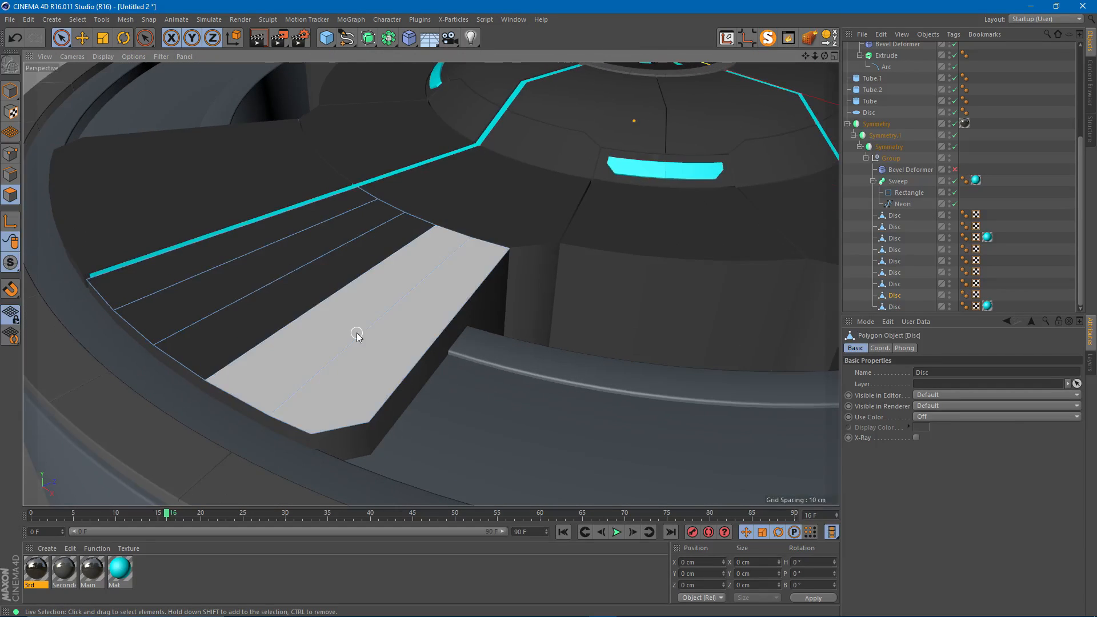
{"action": "key", "text": "k"}
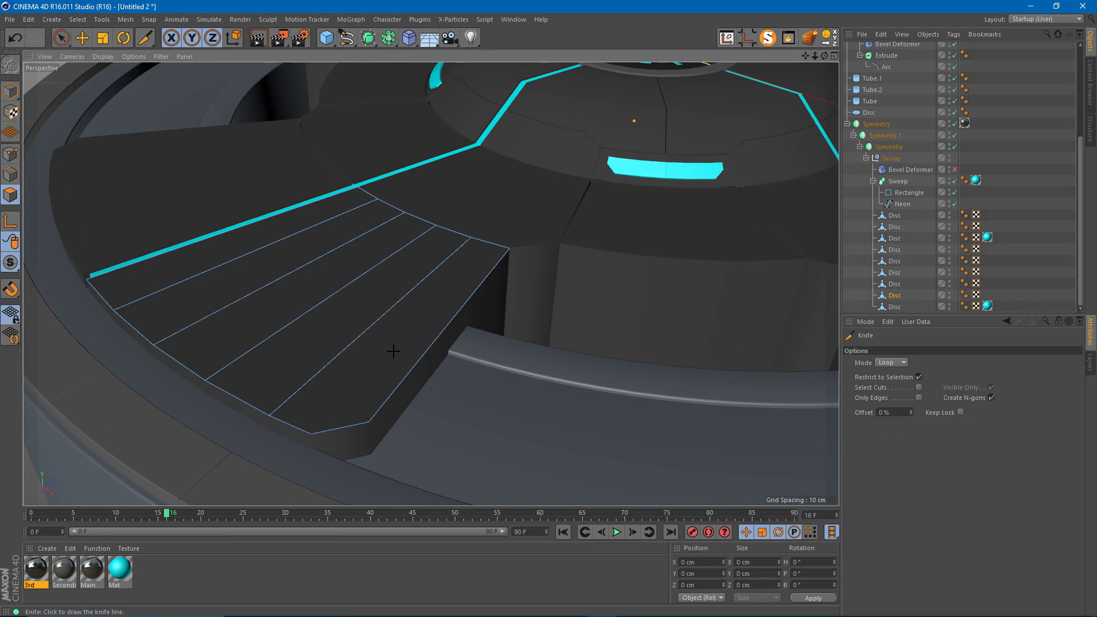
{"action": "left_click", "coordinate": [404, 384]}
{"action": "left_click_drag", "start_coordinate": [309, 395], "coordinate": [269, 395], "text": "alt"}
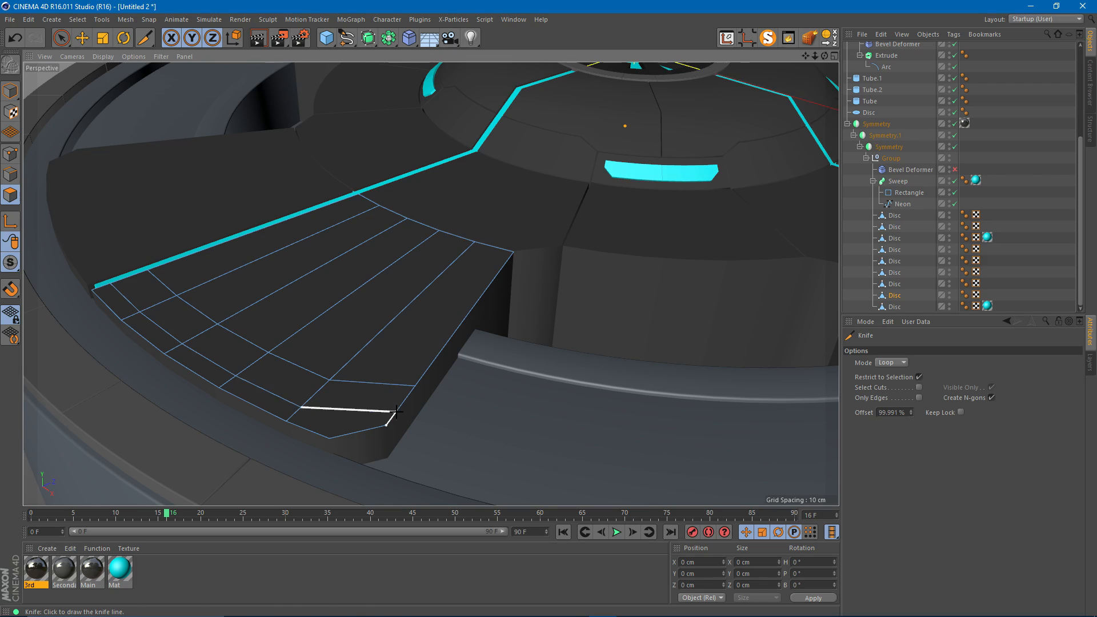
- Delete all wedge panel polygons except three between the two loops, and optimize away the stray points
{"action": "key", "text": "space"}
{"action": "left_click_drag", "start_coordinate": [205, 328], "coordinate": [266, 379]}
{"action": "right_click", "coordinate": [265, 379]}
{"action": "mouse_move", "coordinate": [280, 367]}
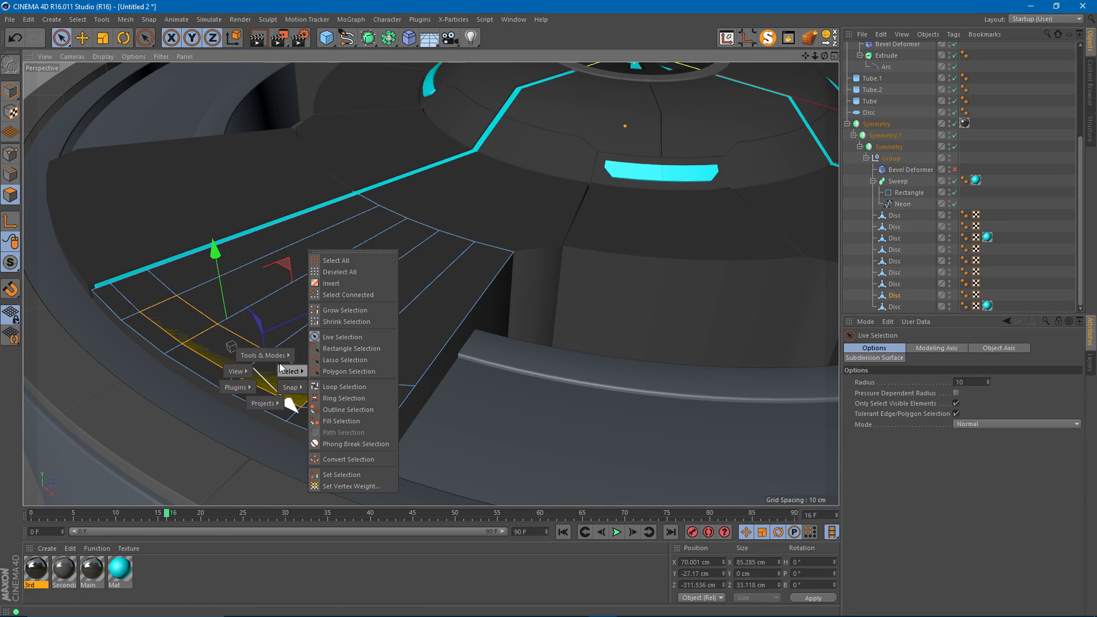
{"action": "left_click", "coordinate": [347, 286]}
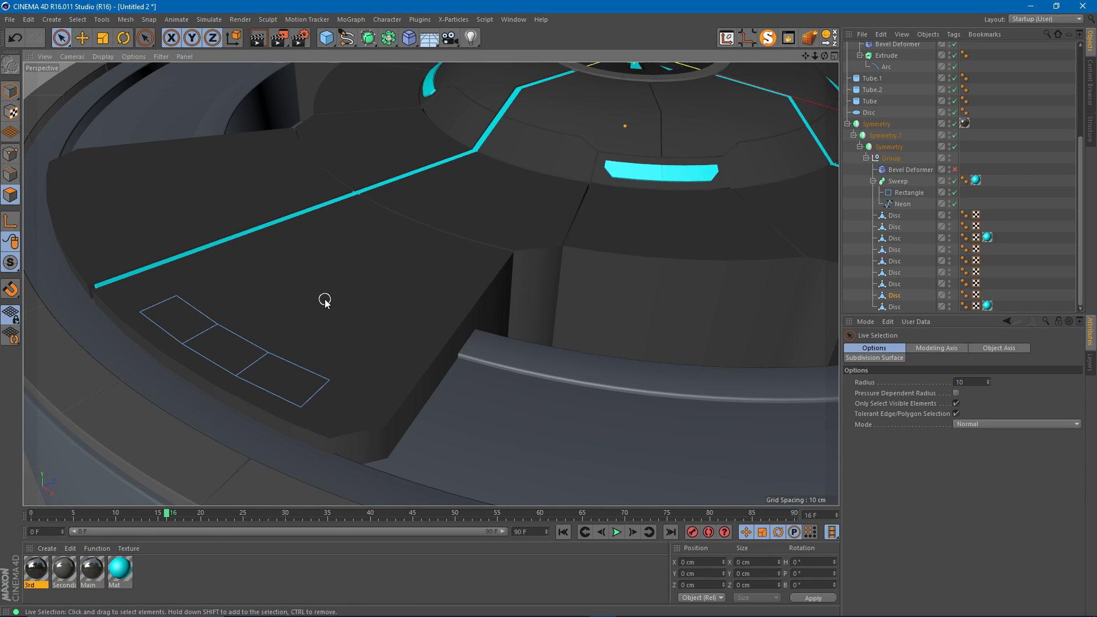
{"action": "right_click", "coordinate": [284, 268]}
{"action": "left_click", "coordinate": [344, 557]}
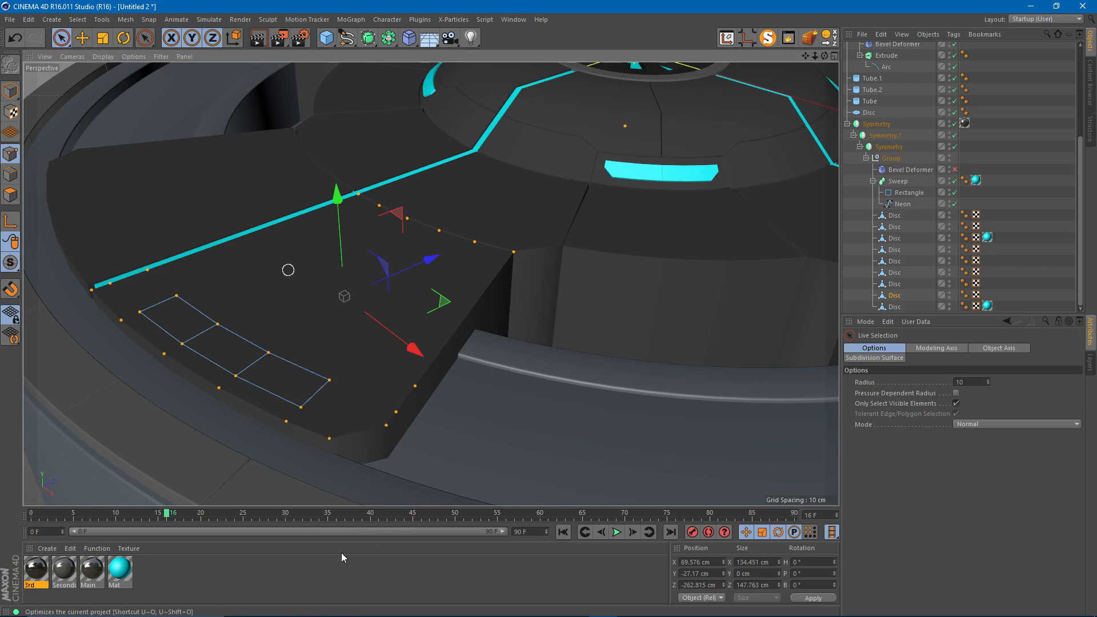
- Extrude the three remaining polygons upward by about 2.7 cm to form a raised strip on the arm
{"action": "left_click_drag", "start_coordinate": [230, 332], "coordinate": [223, 324], "text": "alt"}
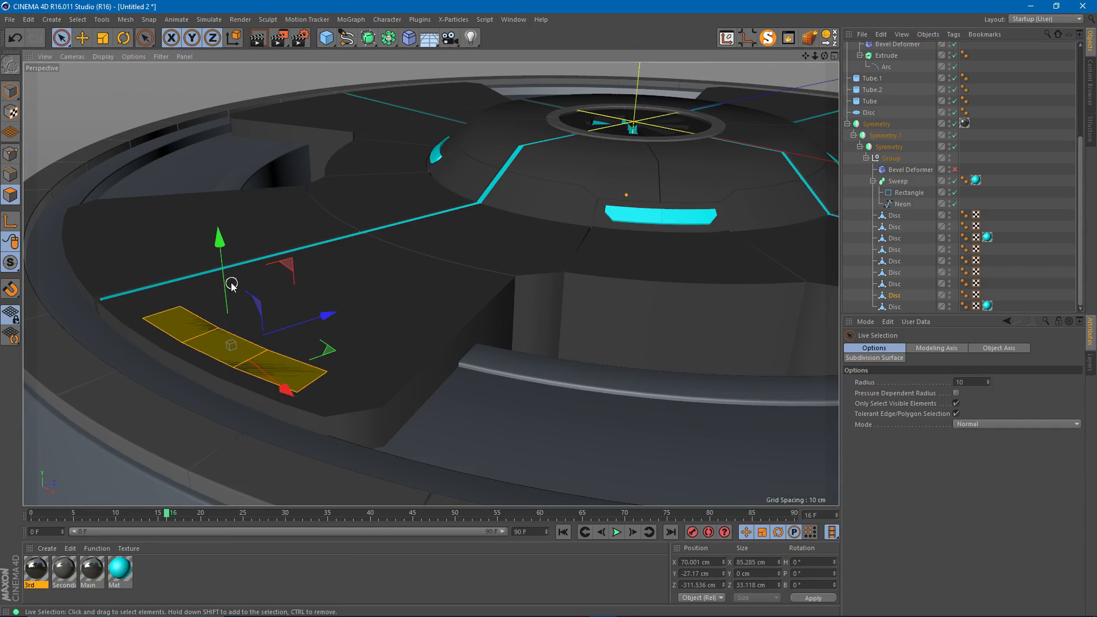
{"action": "left_click_drag", "start_coordinate": [223, 276], "coordinate": [221, 271], "text": "ctrl"}
{"action": "right_click_drag", "start_coordinate": [283, 358], "coordinate": [335, 359], "text": "alt"}
- Chamfer the outer corner edge of the raised strip on the arm with the Bevel tool
{"action": "key", "text": "Return"}
{"action": "key", "text": "e"}
{"action": "left_click", "coordinate": [300, 402]}
{"action": "left_click_drag", "start_coordinate": [333, 408], "coordinate": [362, 385], "text": "alt"}
{"action": "key", "text": "m"}
{"action": "key", "text": "s"}
{"action": "key", "text": "e"}
- Apply the cyan material Mat to the raised arm strip and deselect all objects
{"action": "left_click_drag", "start_coordinate": [120, 573], "coordinate": [893, 296]}
{"action": "left_click", "coordinate": [1009, 240]}
{"action": "right_click_drag", "start_coordinate": [300, 257], "coordinate": [166, 263], "text": "alt"}
{"action": "middle_click_drag", "start_coordinate": [375, 225], "coordinate": [315, 313], "text": "alt"}
{"action": "left_click_drag", "start_coordinate": [314, 313], "coordinate": [400, 266], "text": "alt"}
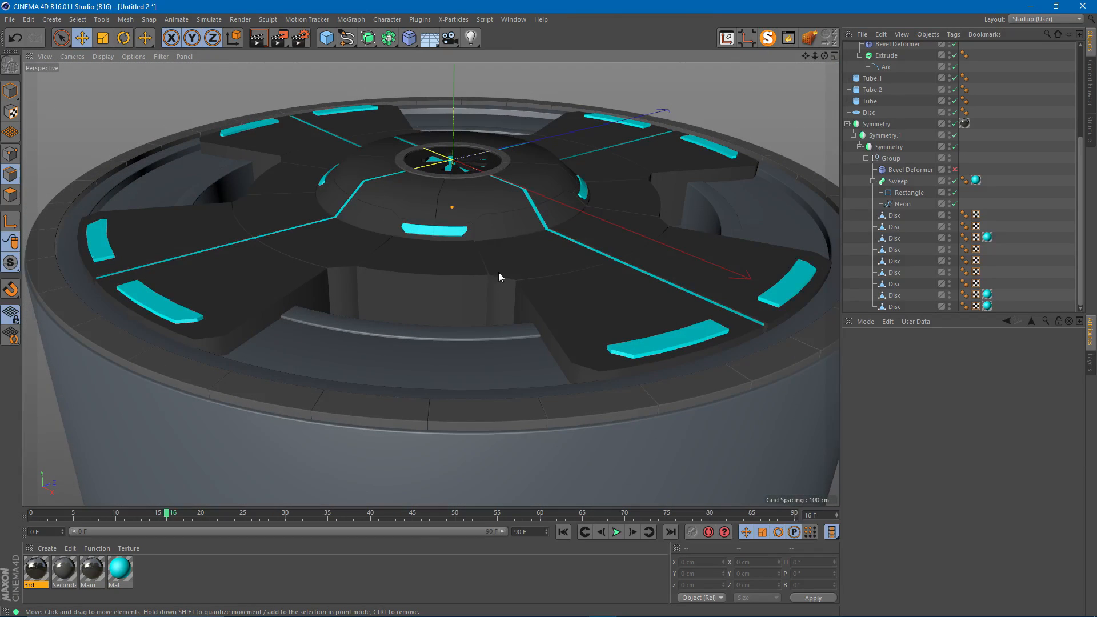
- Select the arm strip's entire mesh, lower it slightly into the arm's top surface, and return to model mode
{"action": "left_click", "coordinate": [894, 296]}
{"action": "right_click_drag", "start_coordinate": [136, 264], "coordinate": [230, 257], "text": "alt"}
{"action": "key", "text": "Return"}
{"action": "key", "text": "ctrl+a"}
{"action": "left_click_drag", "start_coordinate": [211, 232], "coordinate": [213, 237]}
{"action": "key", "text": "Return"}
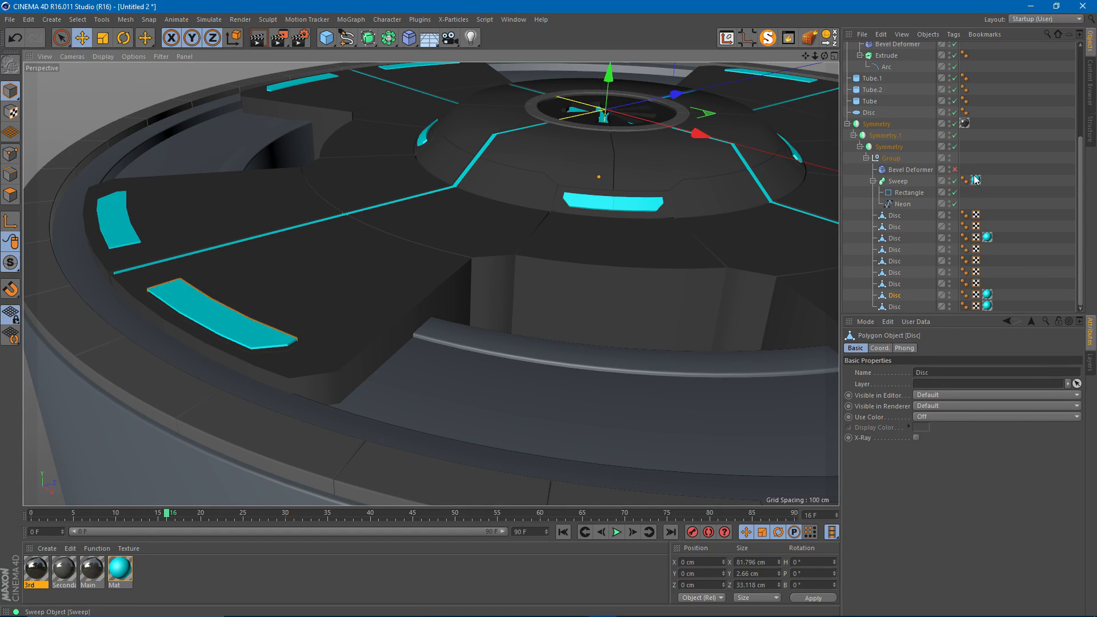
- Re-enable the Bevel Deformer in the arm group and deselect all objects
{"action": "left_click", "coordinate": [955, 170]}
{"action": "left_click", "coordinate": [1000, 171]}
{"action": "left_click_drag", "start_coordinate": [303, 302], "coordinate": [303, 329], "text": "alt"}
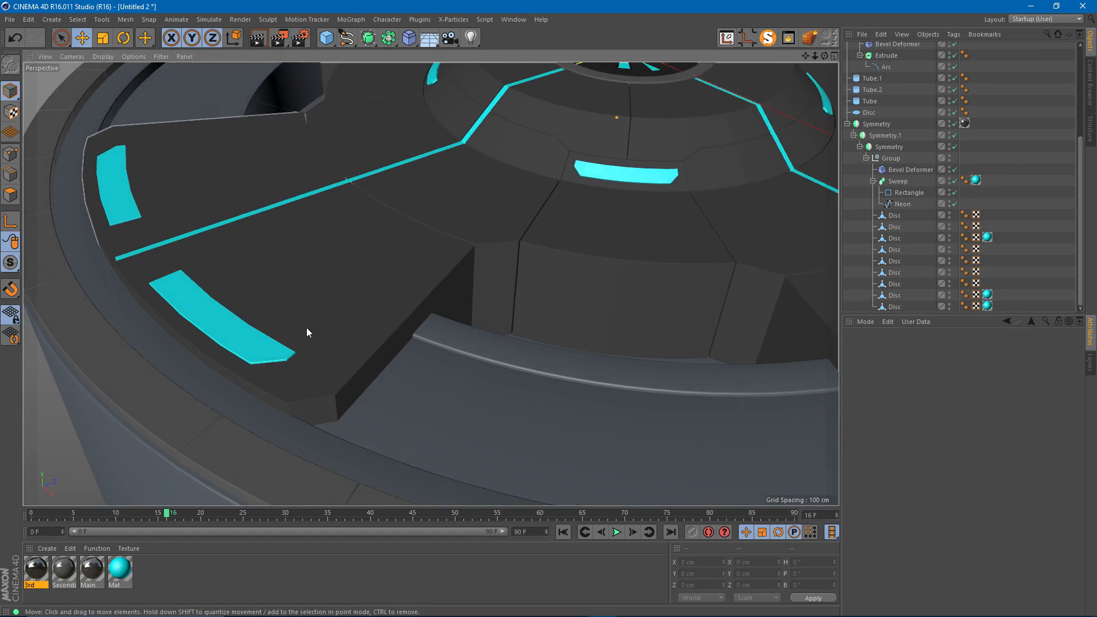
- Inspect the beveled arms, cyan strips and recesses around the central hub from several angles
{"action": "scroll", "coordinate": [364, 320], "scroll_direction": "down", "scroll_amount": 3}
{"action": "left_click_drag", "start_coordinate": [411, 296], "coordinate": [509, 261], "text": "alt"}
{"action": "middle_click_drag", "start_coordinate": [509, 261], "coordinate": [383, 345], "text": "alt"}
{"action": "right_click_drag", "start_coordinate": [417, 328], "coordinate": [334, 345], "text": "alt"}
{"action": "middle_click_drag", "start_coordinate": [355, 341], "coordinate": [341, 371], "text": "alt"}
{"action": "left_click_drag", "start_coordinate": [343, 356], "coordinate": [367, 321], "text": "alt"}
{"action": "right_click_drag", "start_coordinate": [368, 321], "coordinate": [436, 325], "text": "alt"}
{"action": "left_click_drag", "start_coordinate": [436, 325], "coordinate": [409, 329], "text": "alt"}
{"action": "right_click_drag", "start_coordinate": [410, 329], "coordinate": [472, 328], "text": "alt"}
{"action": "left_click_drag", "start_coordinate": [472, 328], "coordinate": [459, 322], "text": "alt"}
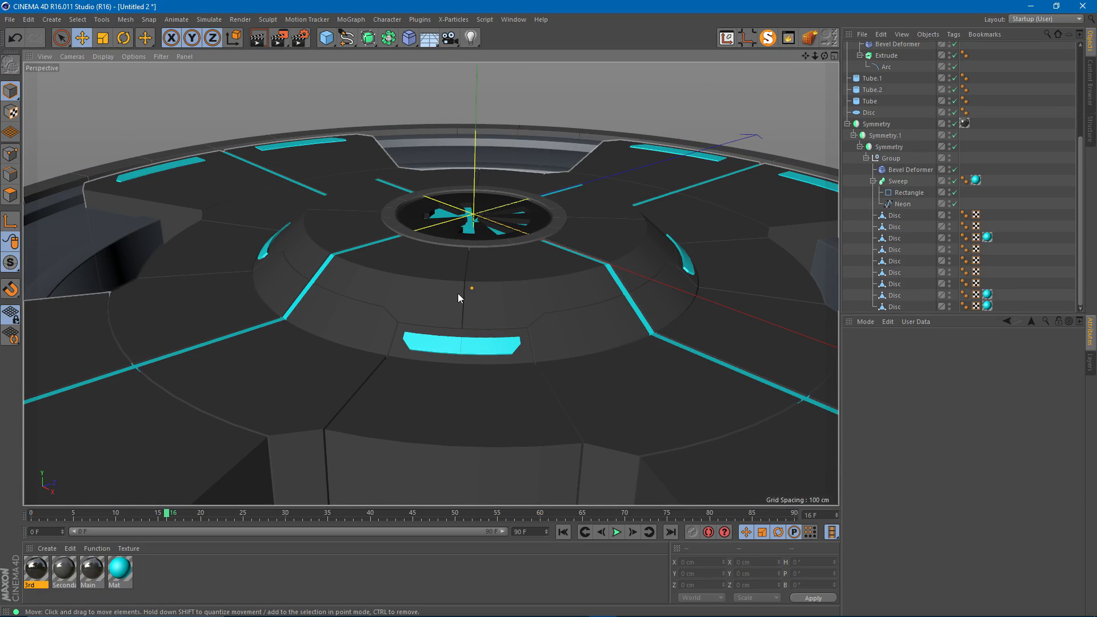
{"action": "middle_click_drag", "start_coordinate": [206, 316], "coordinate": [468, 318], "text": "alt"}
{"action": "left_click_drag", "start_coordinate": [293, 317], "coordinate": [294, 269], "text": "alt"}
- Duplicate the material 3rd, name the copy 4th, and apply it to the tube forming the recess floor
{"action": "left_click", "coordinate": [251, 272]}
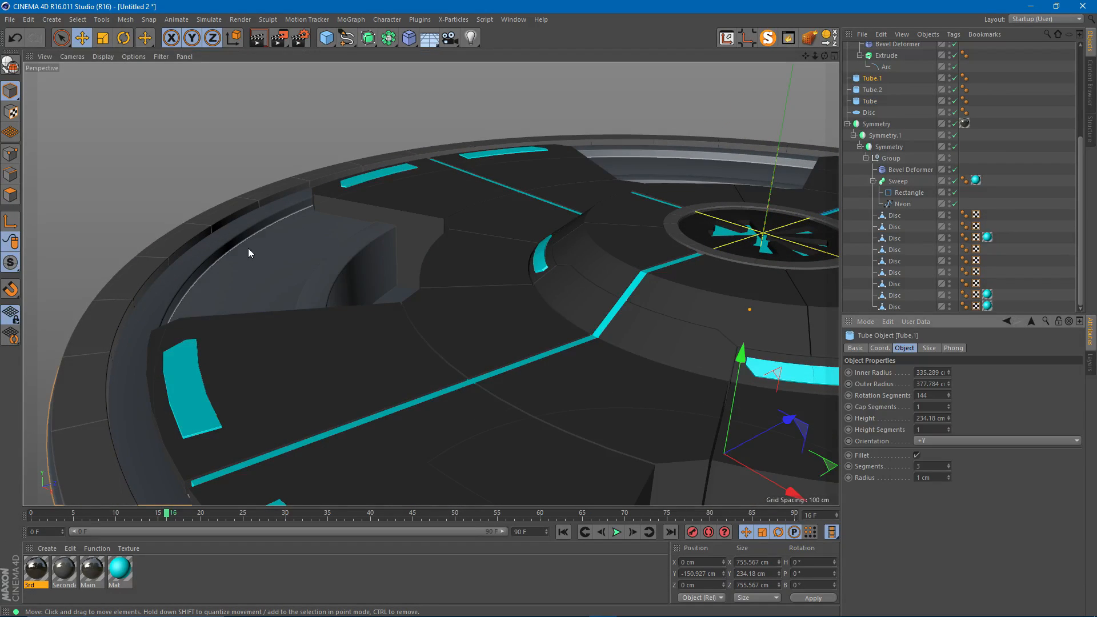
{"action": "scroll", "coordinate": [280, 249], "scroll_direction": "up", "scroll_amount": 3}
{"action": "right_click_drag", "start_coordinate": [326, 264], "coordinate": [298, 267], "text": "alt"}
{"action": "left_click_drag", "start_coordinate": [39, 575], "coordinate": [34, 574], "text": "ctrl"}
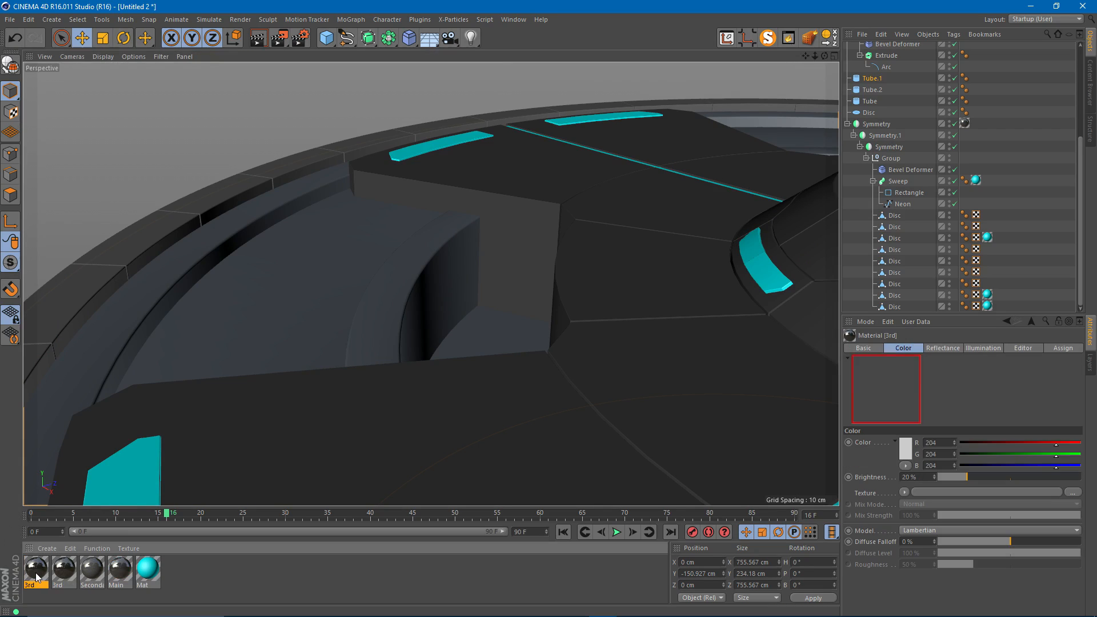
{"action": "double_click", "coordinate": [36, 574]}
{"action": "type", "text": "4th"}
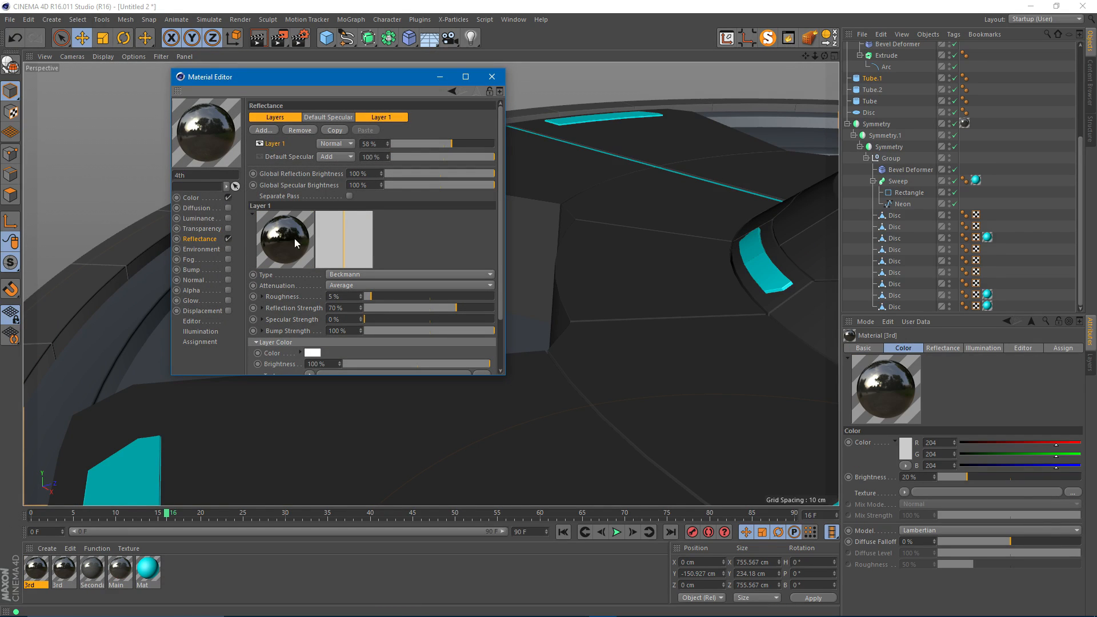
{"action": "left_click", "coordinate": [491, 76]}
{"action": "left_click_drag", "start_coordinate": [68, 553], "coordinate": [288, 325]}
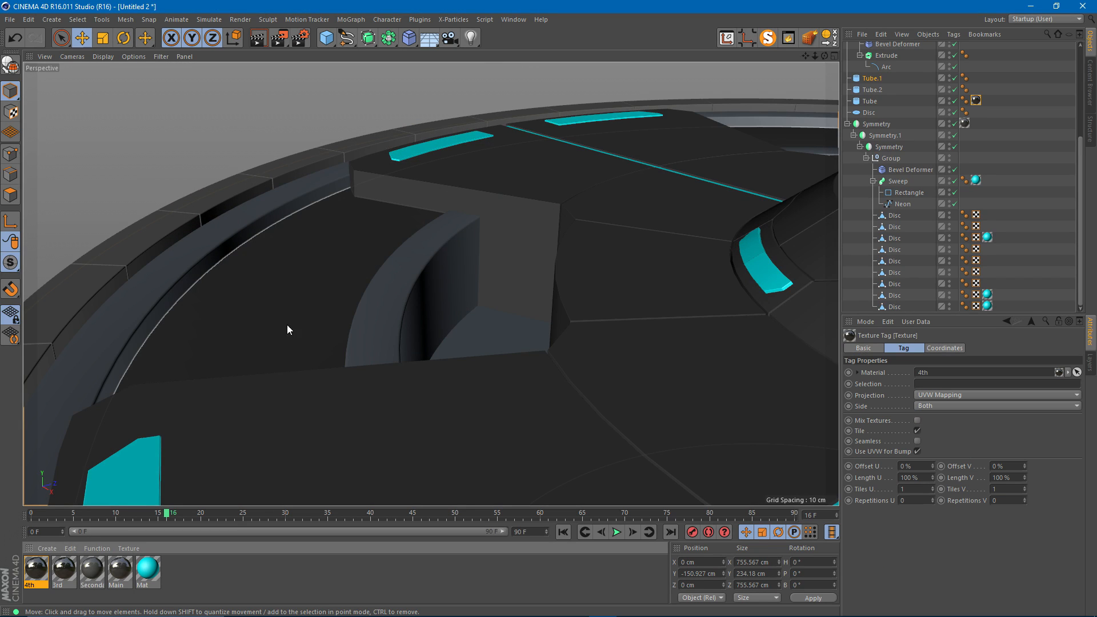
- Enable the bump channel of material 4th and load the Tiles surface shader as its texture
{"action": "double_click", "coordinate": [44, 561]}
{"action": "right_click_drag", "start_coordinate": [734, 223], "coordinate": [550, 268], "text": "alt"}
{"action": "left_click_drag", "start_coordinate": [550, 268], "coordinate": [478, 363], "text": "alt"}
{"action": "left_click_drag", "start_coordinate": [281, 81], "coordinate": [509, 106]}
{"action": "left_click_drag", "start_coordinate": [233, 325], "coordinate": [287, 284], "text": "alt"}
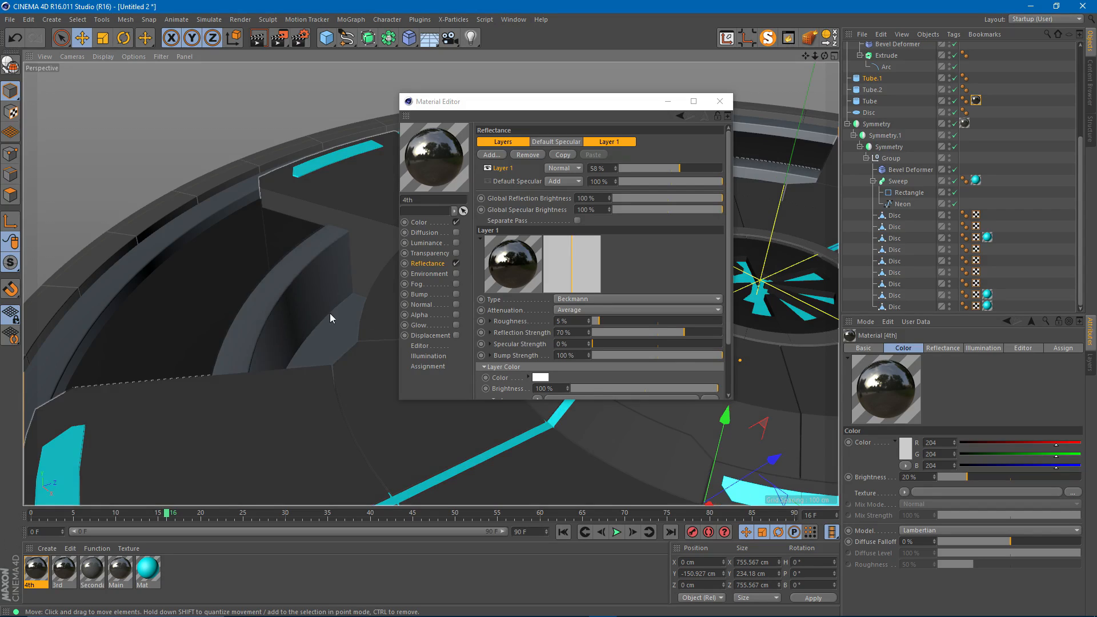
{"action": "left_click", "coordinate": [427, 294]}
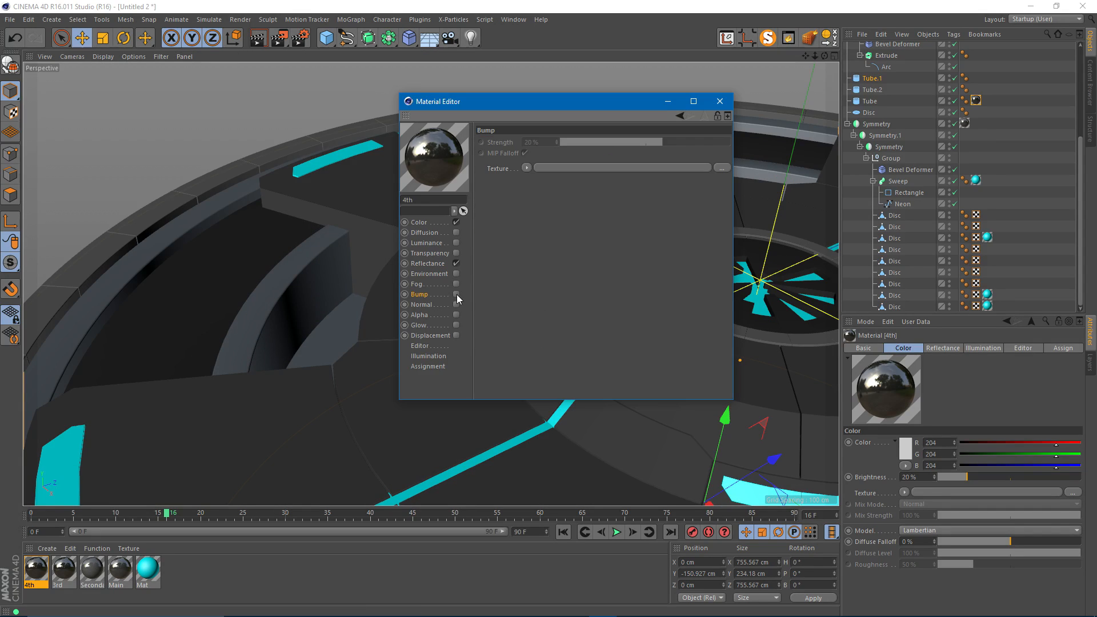
{"action": "left_click", "coordinate": [456, 294]}
{"action": "left_click", "coordinate": [526, 168]}
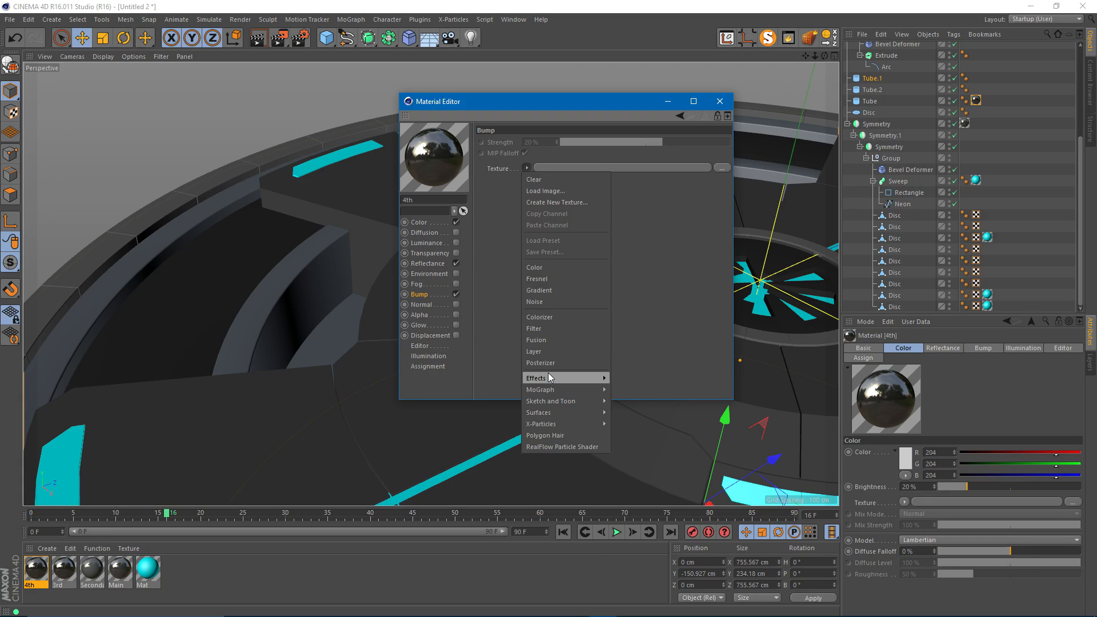
{"action": "mouse_move", "coordinate": [572, 424]}
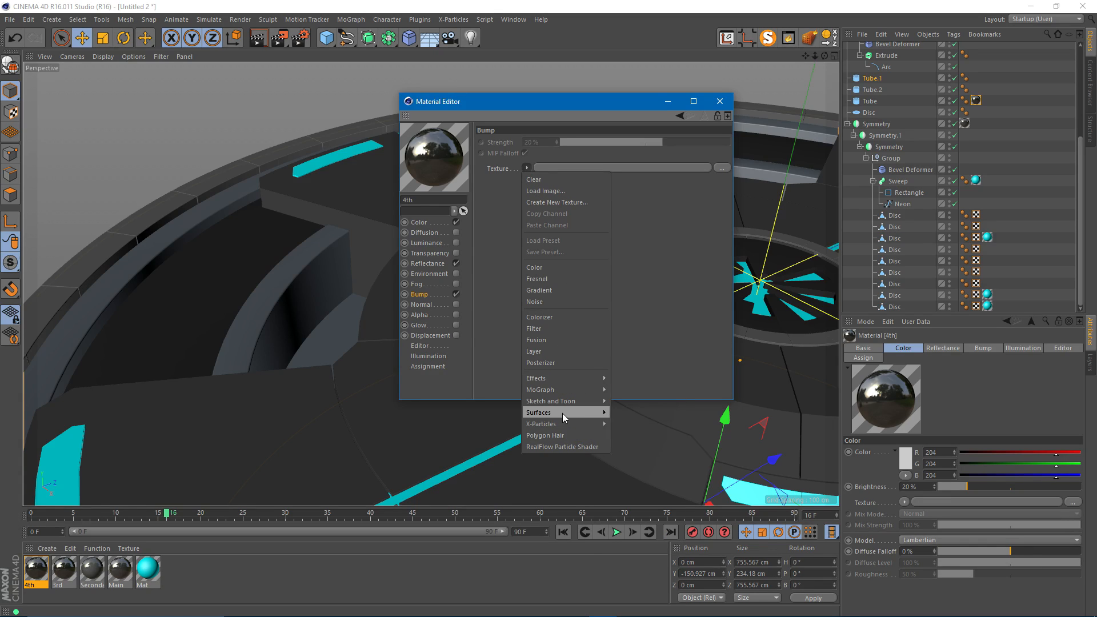
{"action": "left_click", "coordinate": [633, 574]}
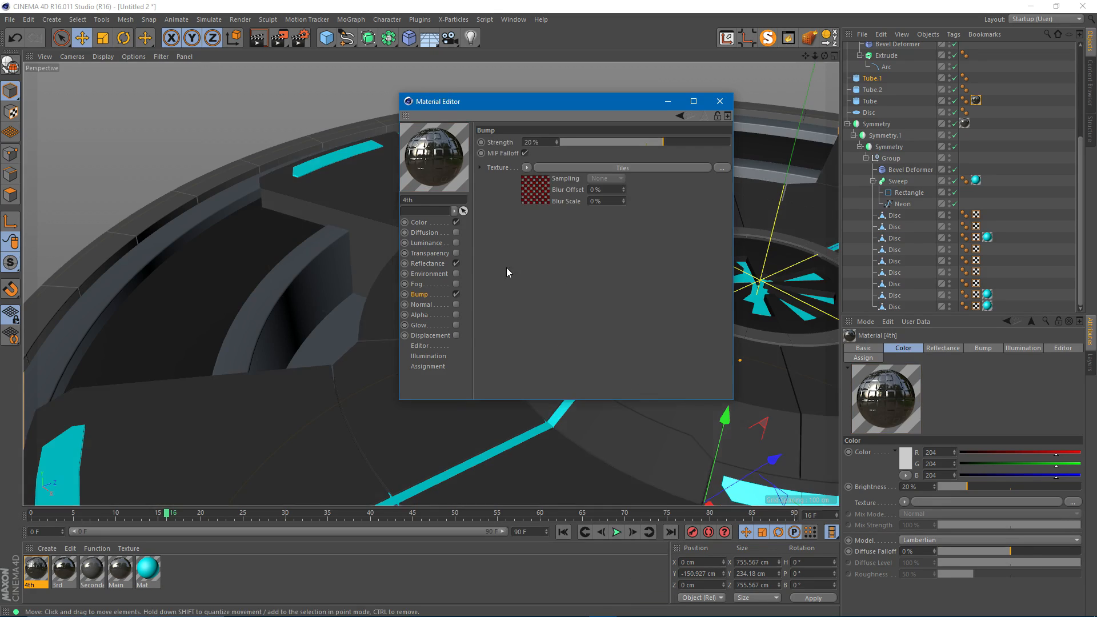
- Set the bump's Tiles shader to the Circles 1 pattern with all three tile colors white
{"action": "left_click", "coordinate": [550, 191]}
{"action": "left_click", "coordinate": [701, 262]}
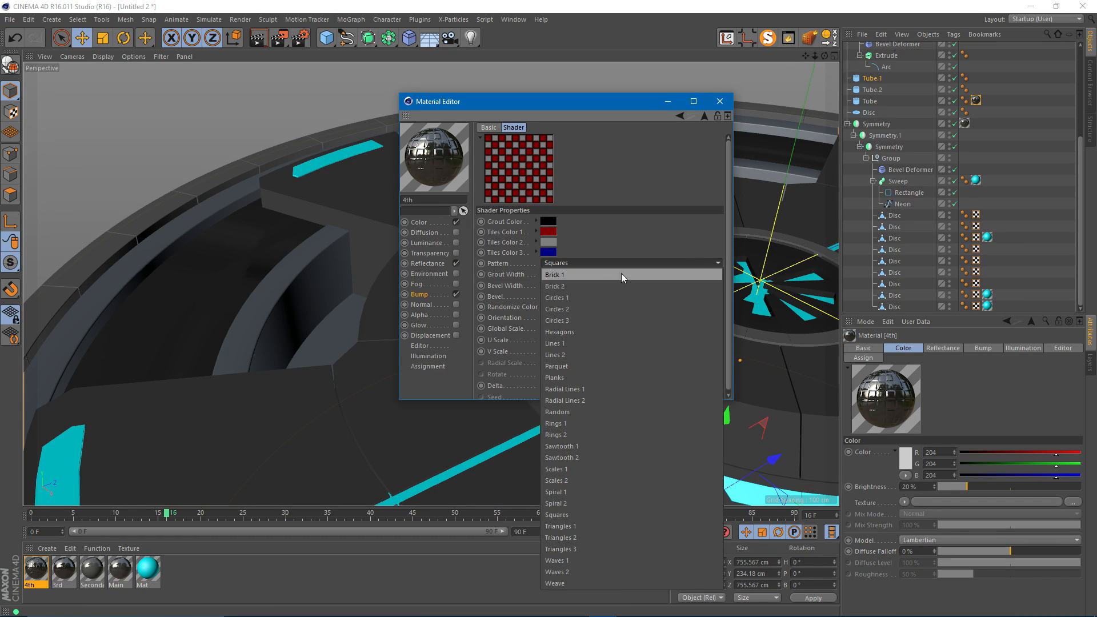
{"action": "left_click", "coordinate": [607, 296]}
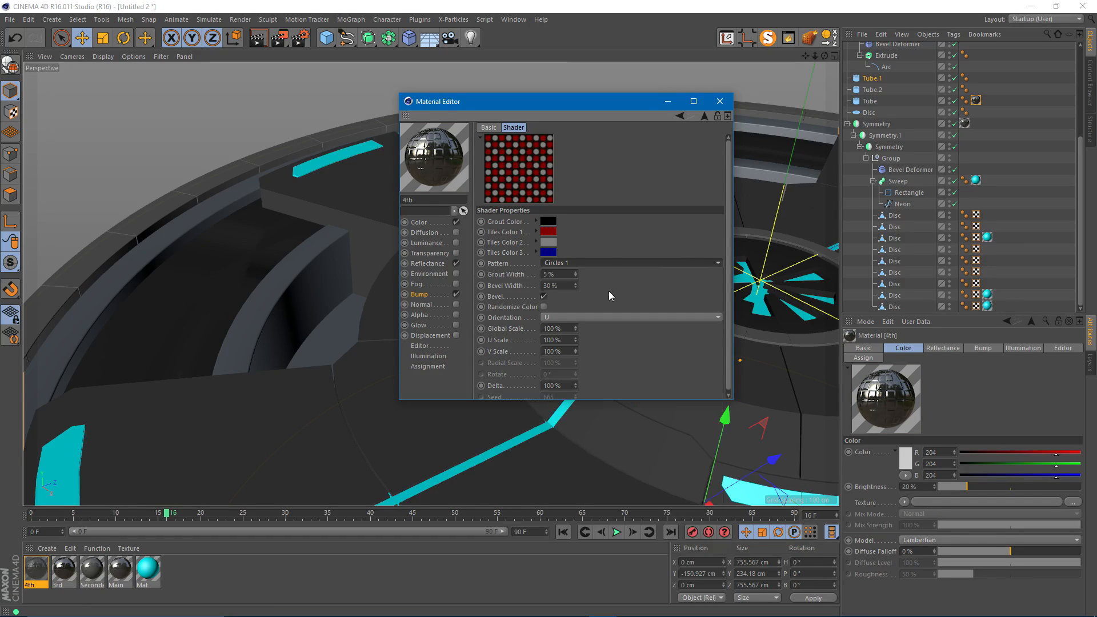
{"action": "left_click", "coordinate": [547, 232]}
{"action": "left_click_drag", "start_coordinate": [546, 239], "coordinate": [450, 171]}
{"action": "left_click", "coordinate": [530, 284]}
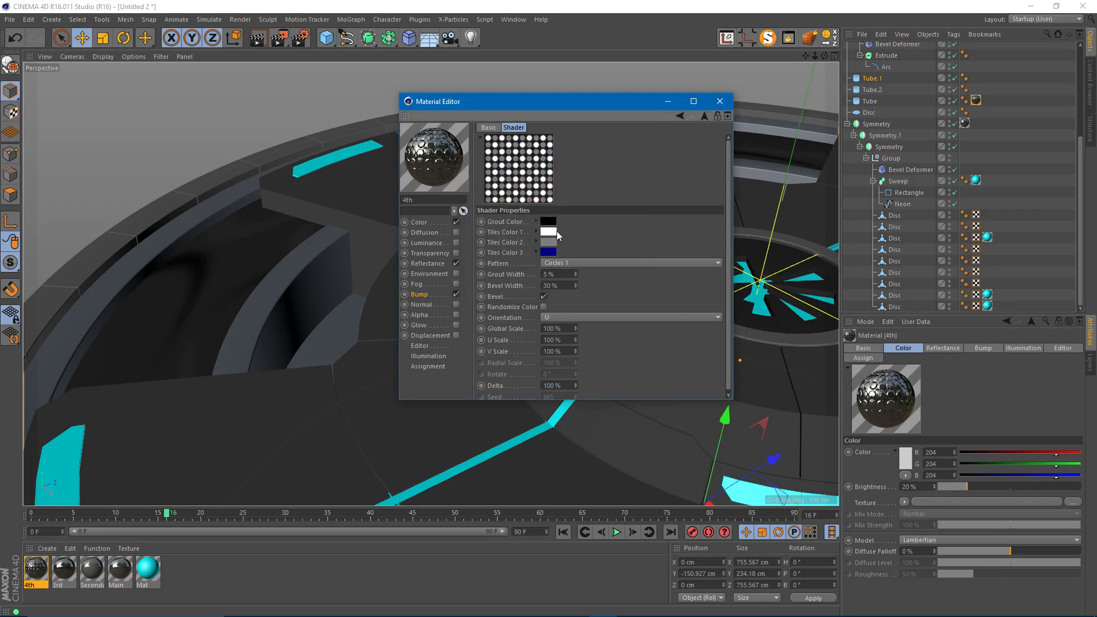
{"action": "left_click_drag", "start_coordinate": [557, 247], "coordinate": [550, 252]}
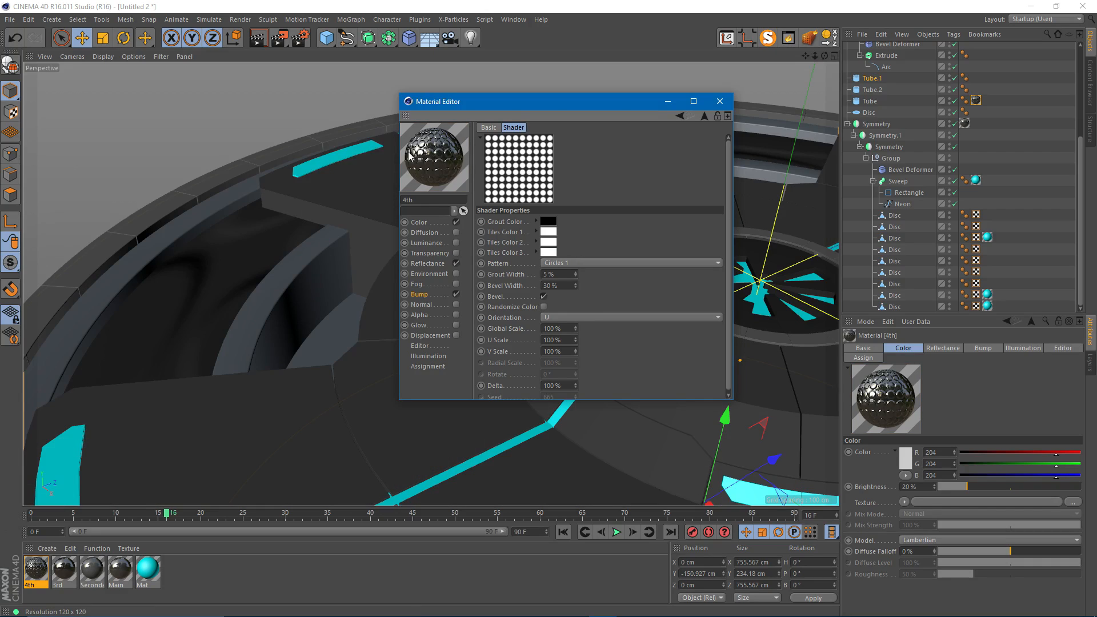
{"action": "left_click", "coordinate": [720, 101]}
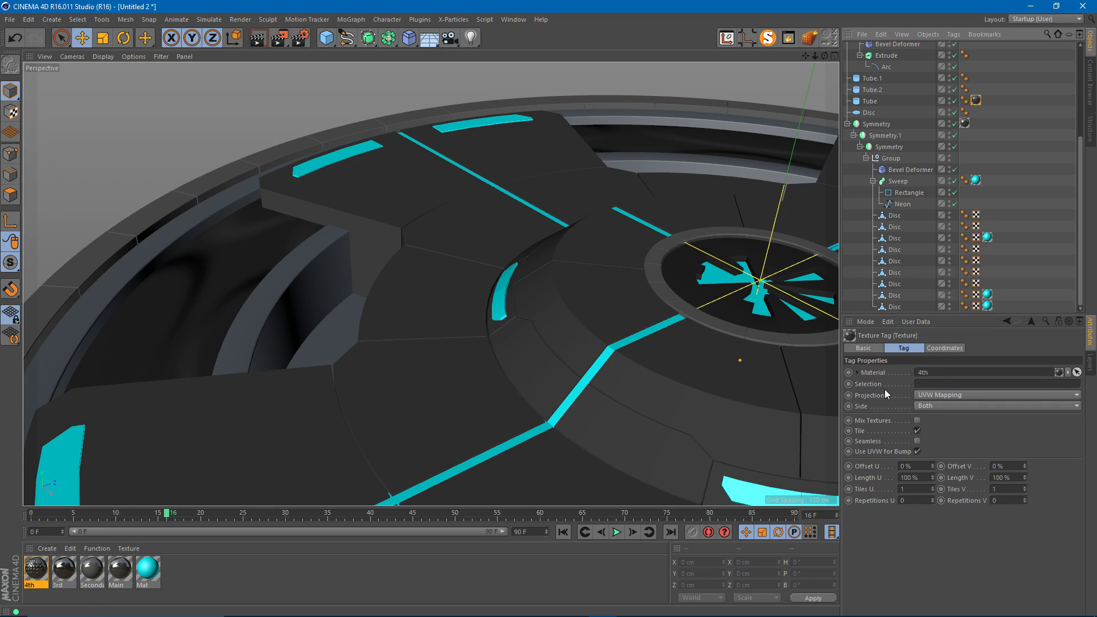
- Set the tube's 4th texture to Cubic projection with 3 tiles in both U and V
{"action": "left_click", "coordinate": [928, 394]}
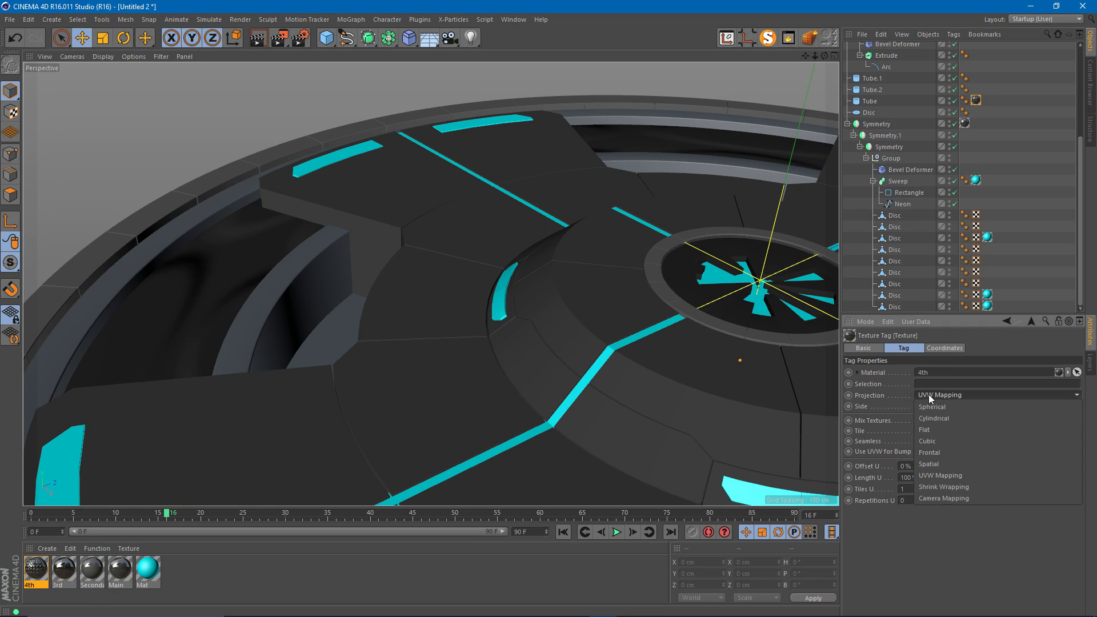
{"action": "left_click", "coordinate": [945, 438]}
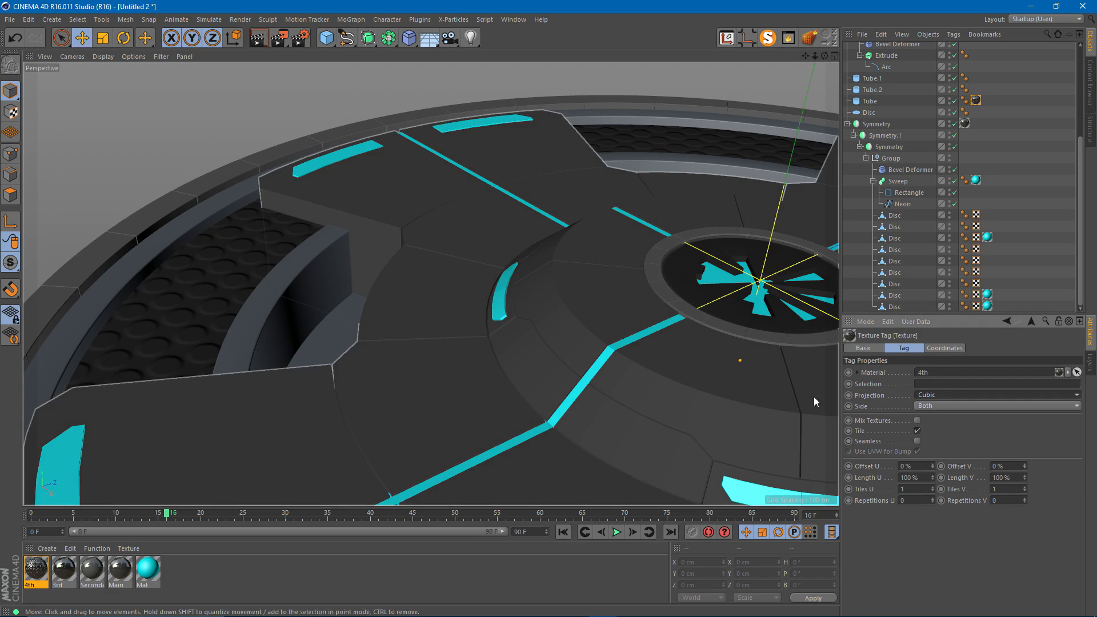
{"action": "left_click", "coordinate": [918, 490]}
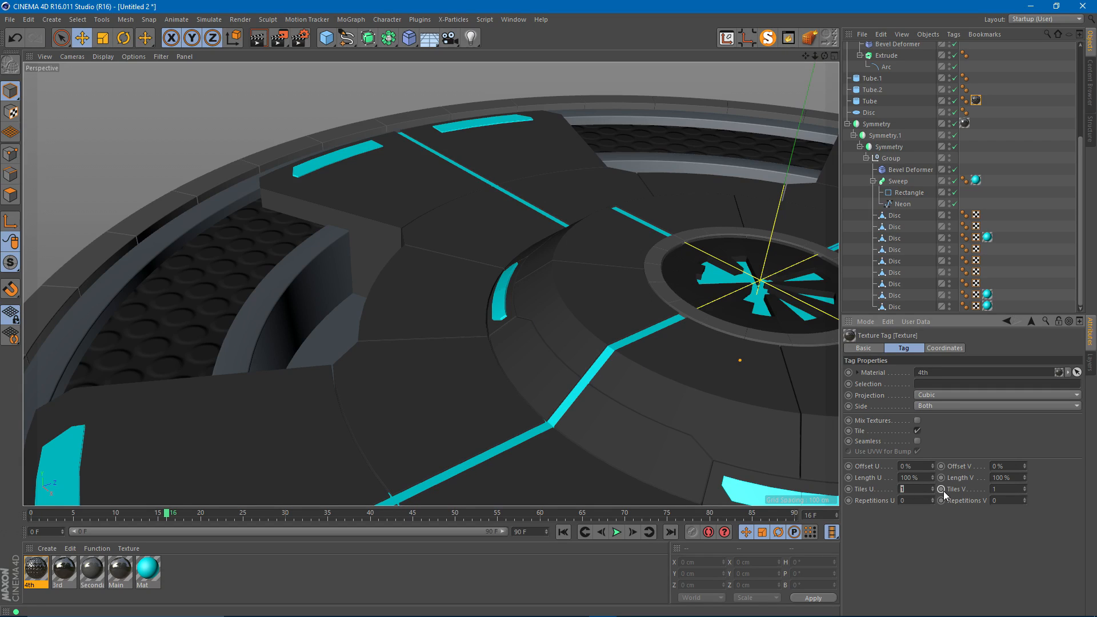
{"action": "type", "text": "3"}
{"action": "key", "text": "Return"}
- Create a new material named base with 8% color brightness and reflectance disabled
{"action": "left_click_drag", "start_coordinate": [215, 311], "coordinate": [350, 353], "text": "alt"}
{"action": "right_click_drag", "start_coordinate": [274, 316], "coordinate": [389, 276], "text": "alt"}
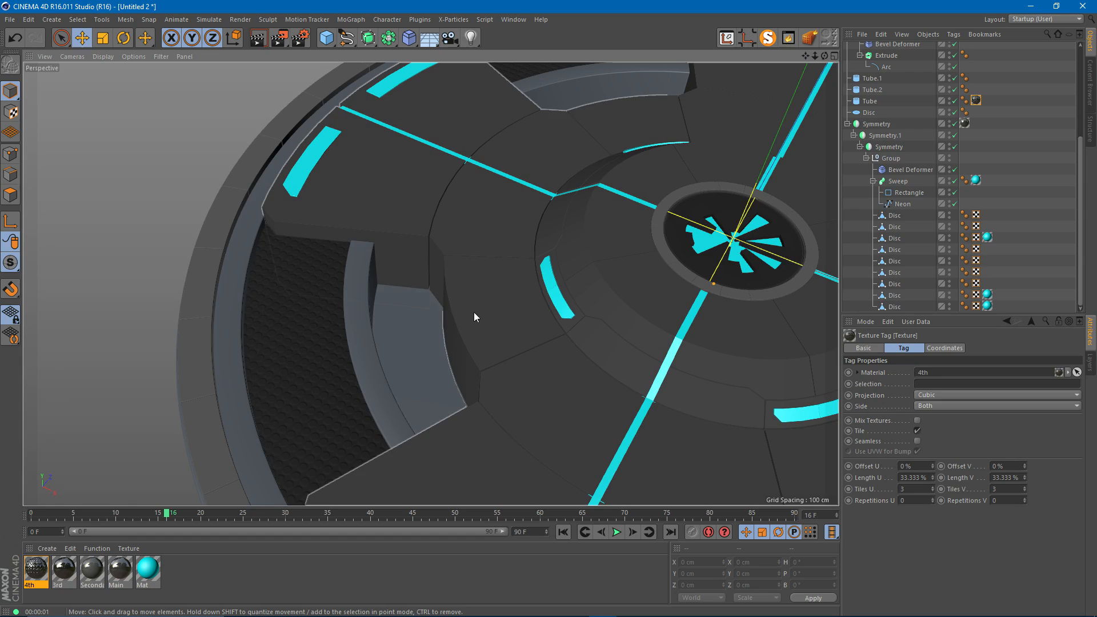
{"action": "right_click_drag", "start_coordinate": [475, 312], "coordinate": [458, 324], "text": "alt"}
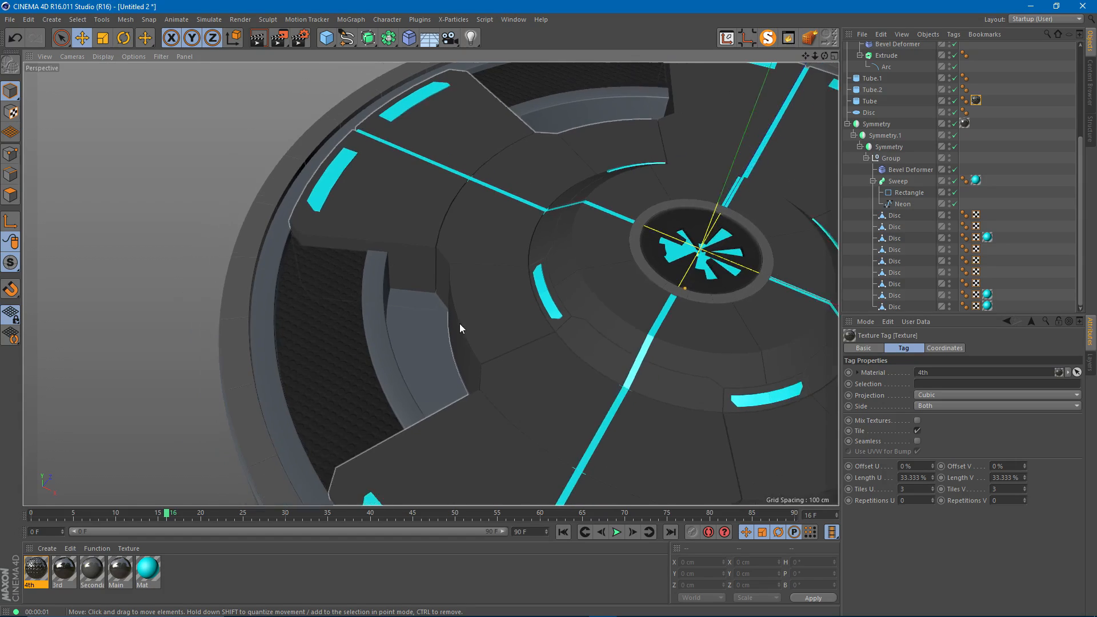
{"action": "left_click_drag", "start_coordinate": [457, 323], "coordinate": [445, 313], "text": "alt"}
{"action": "middle_click_drag", "start_coordinate": [445, 313], "coordinate": [413, 306], "text": "alt"}
{"action": "double_click", "coordinate": [182, 573]}
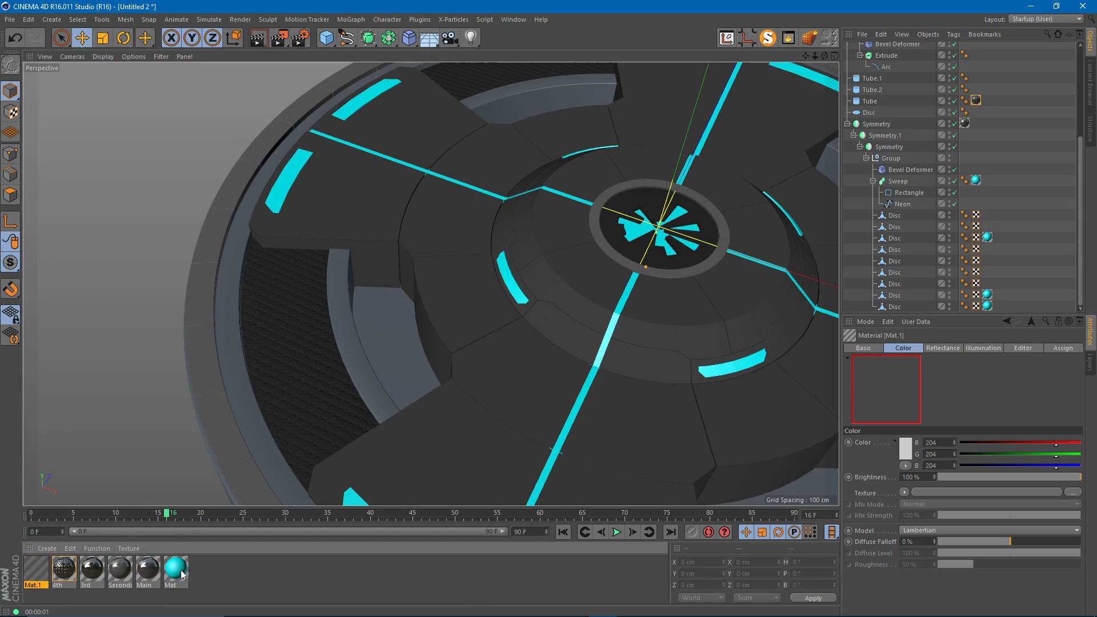
{"action": "double_click", "coordinate": [34, 569]}
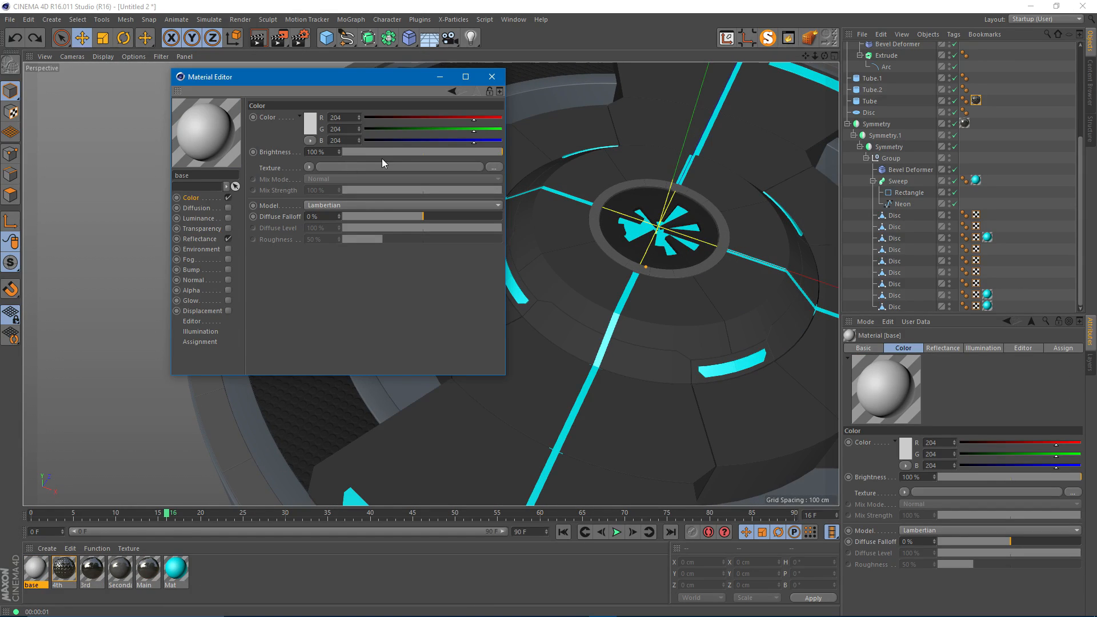
{"action": "left_click_drag", "start_coordinate": [394, 154], "coordinate": [355, 152]}
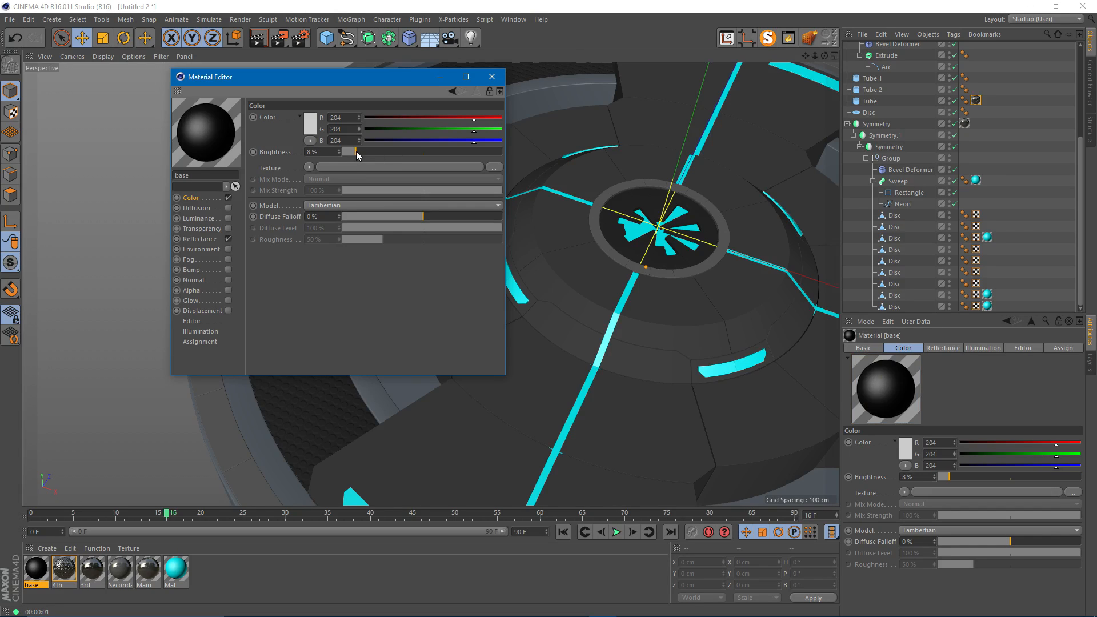
{"action": "left_click", "coordinate": [219, 243]}
{"action": "left_click", "coordinate": [228, 239]}
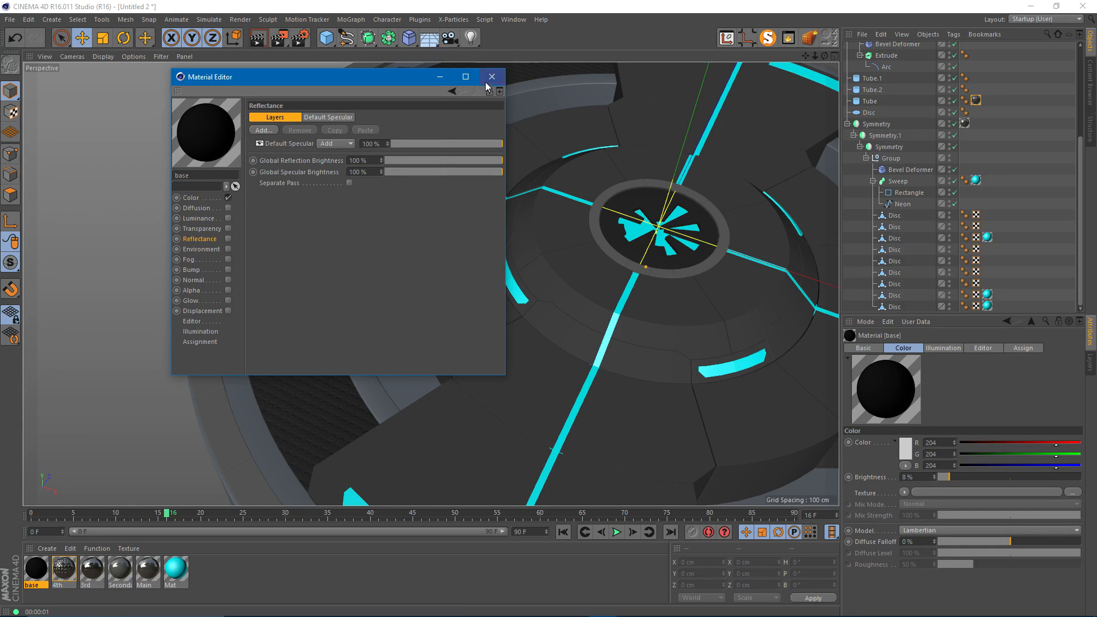
{"action": "left_click", "coordinate": [491, 76]}
- Apply the base material to the disc surface visible beneath the arms inside the recess
{"action": "left_click_drag", "start_coordinate": [43, 566], "coordinate": [394, 334]}
{"action": "left_click_drag", "start_coordinate": [431, 284], "coordinate": [367, 267], "text": "alt"}
{"action": "left_click_drag", "start_coordinate": [348, 312], "coordinate": [351, 341], "text": "alt"}
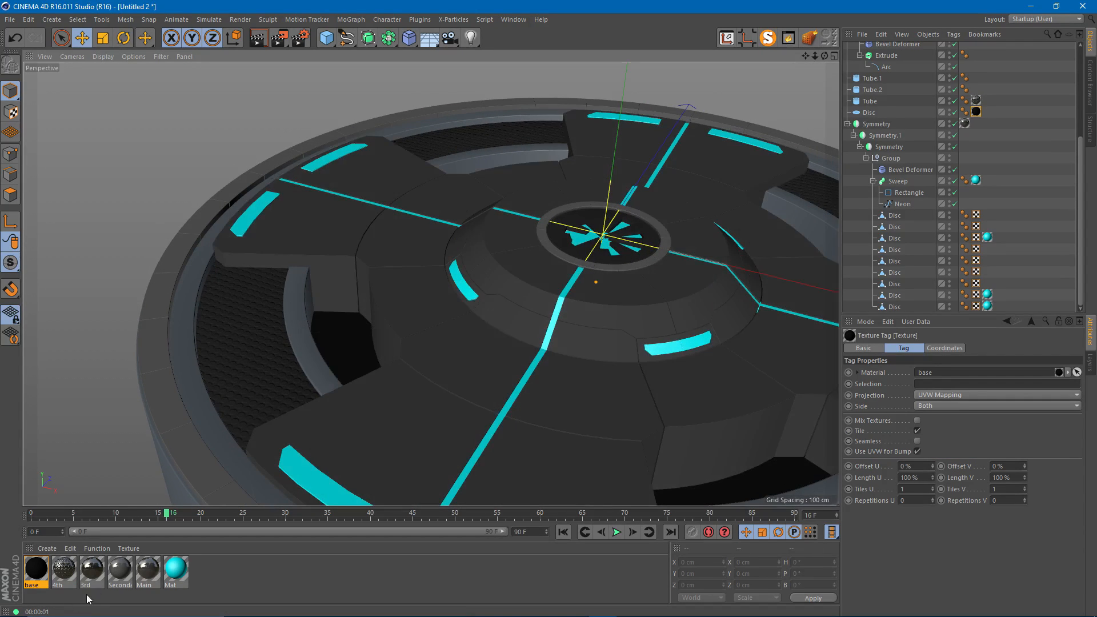
- Duplicate the material 3rd, name the copy 5th, and apply it to the outer wall tube and the inner recess ring
{"action": "left_click", "coordinate": [93, 579]}
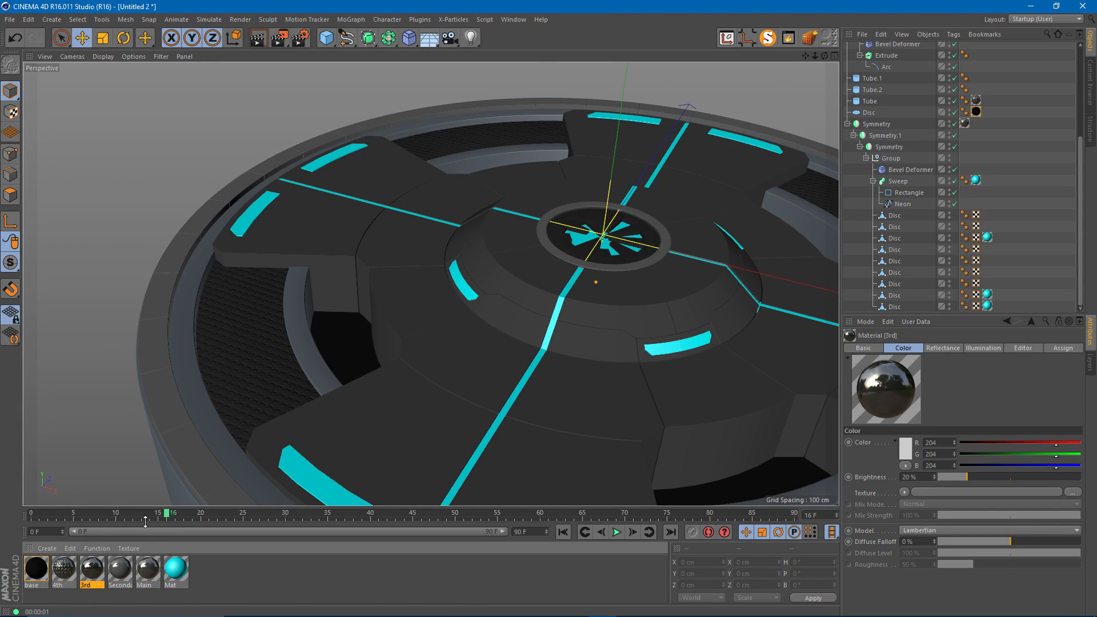
{"action": "left_click_drag", "start_coordinate": [92, 569], "coordinate": [96, 569], "text": "ctrl"}
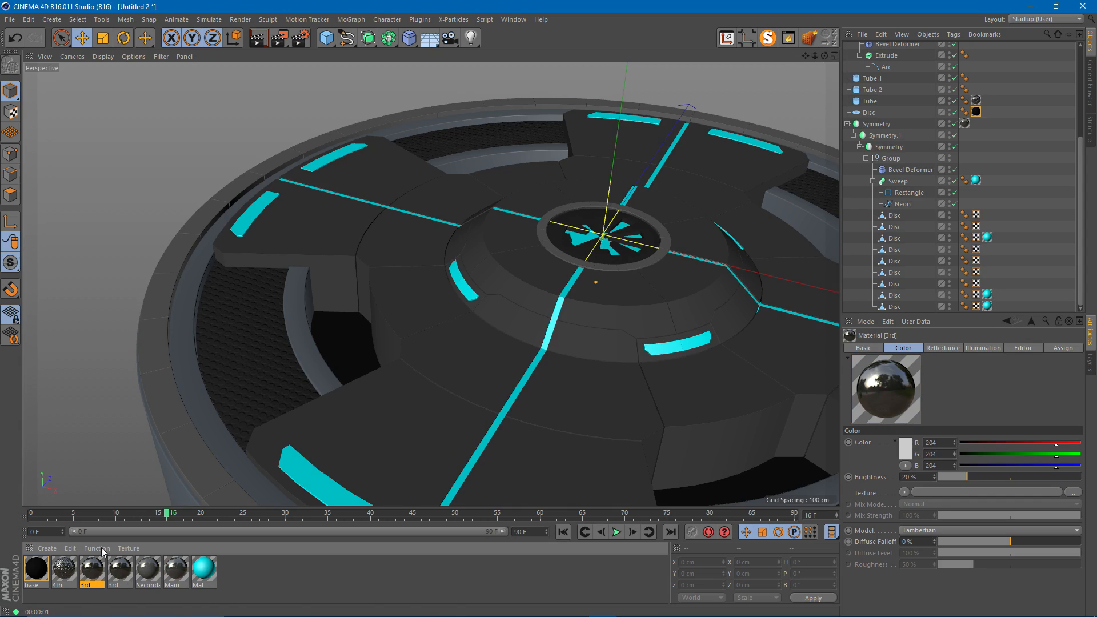
{"action": "double_click", "coordinate": [93, 569]}
{"action": "type", "text": "5th"}
{"action": "left_click", "coordinate": [492, 77]}
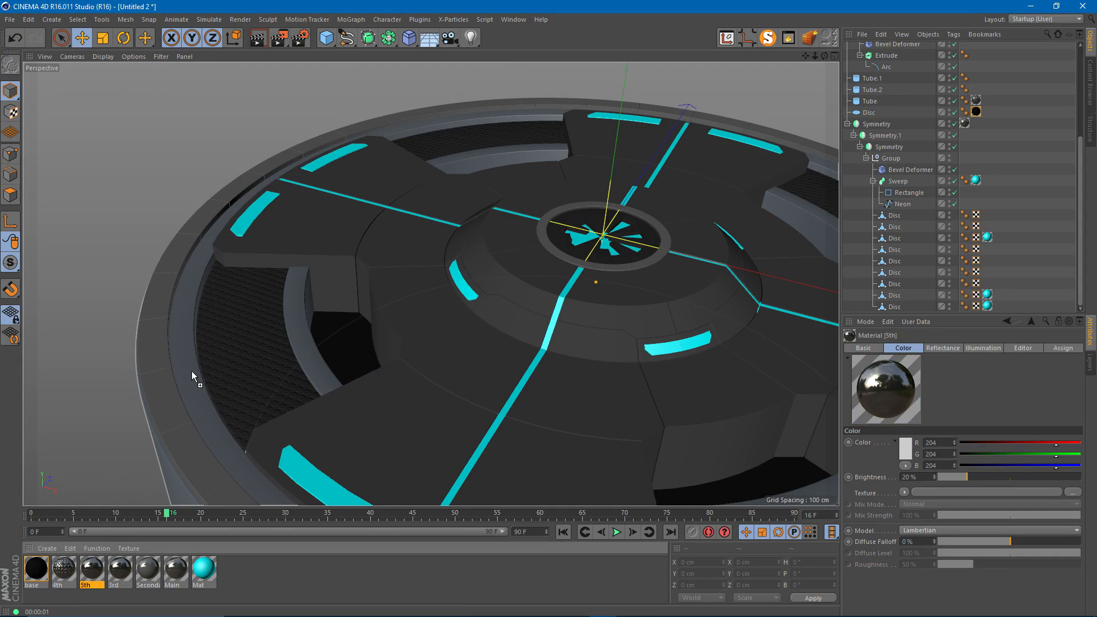
{"action": "left_click_drag", "start_coordinate": [191, 371], "coordinate": [191, 371]}
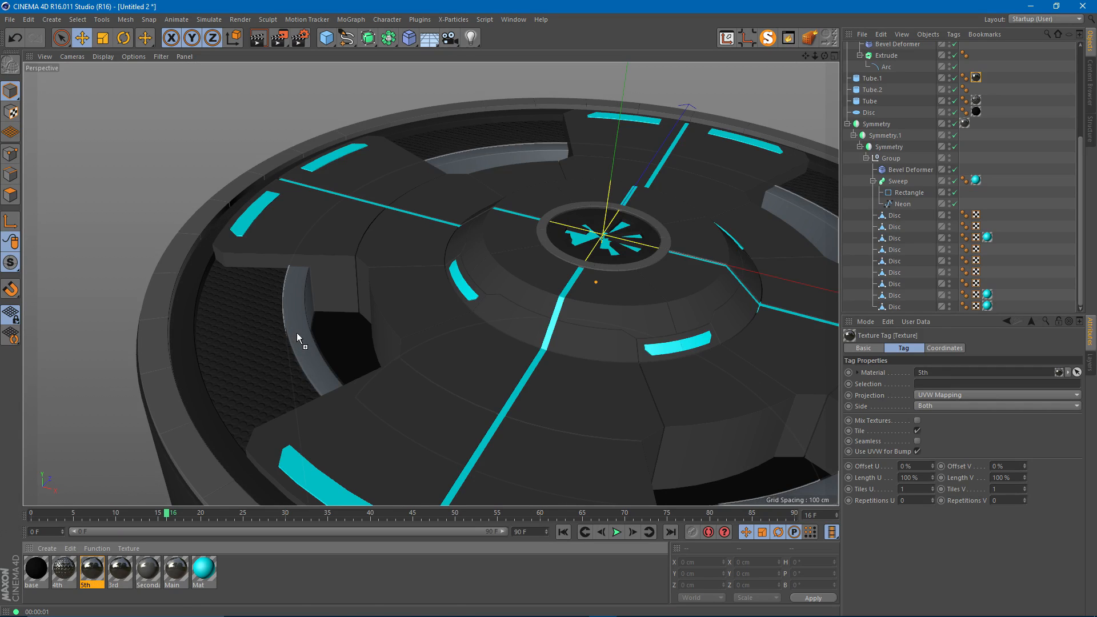
{"action": "left_click_drag", "start_coordinate": [297, 334], "coordinate": [297, 334]}
- Raise the color brightness of material 5th to 52%
{"action": "left_click", "coordinate": [102, 565]}
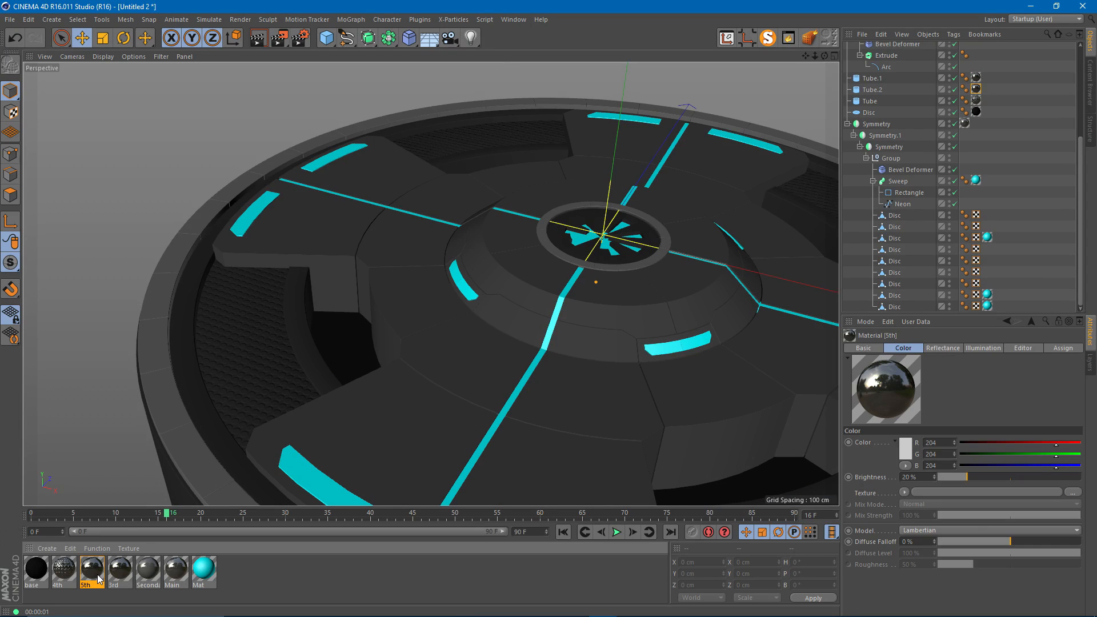
{"action": "double_click", "coordinate": [95, 571]}
{"action": "left_click", "coordinate": [217, 198]}
{"action": "mouse_move", "coordinate": [409, 149]}
{"action": "left_mouse_down"}
{"action": "mouse_move", "coordinate": [436, 152]}
{"action": "mouse_move", "coordinate": [426, 153]}
{"action": "left_mouse_up"}
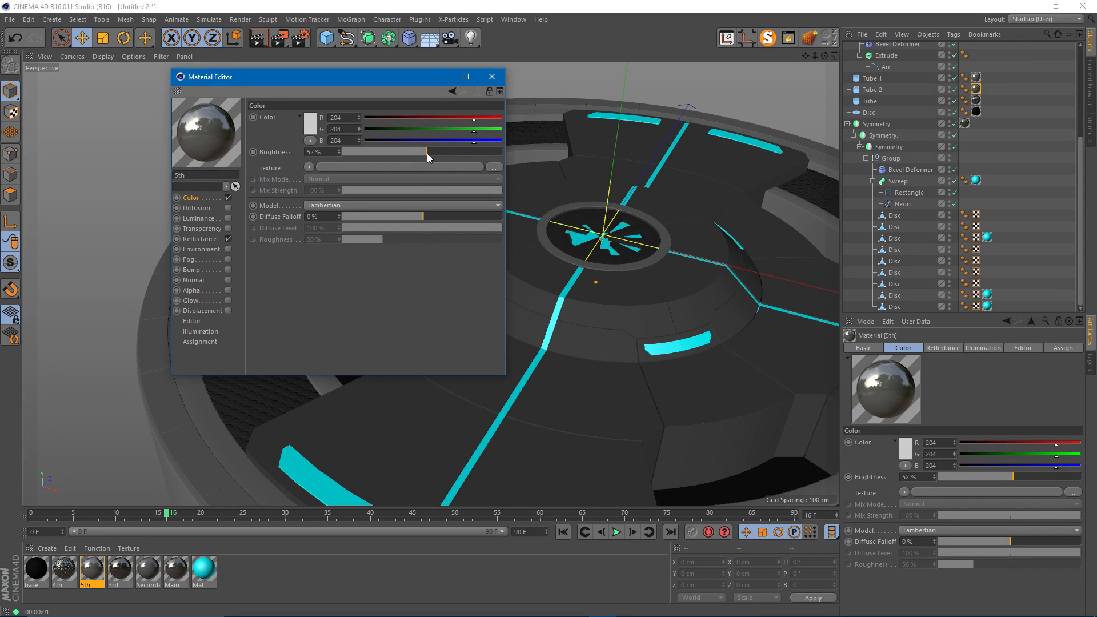
{"action": "left_click", "coordinate": [492, 77]}
{"action": "left_click_drag", "start_coordinate": [459, 254], "coordinate": [498, 245], "text": "alt"}
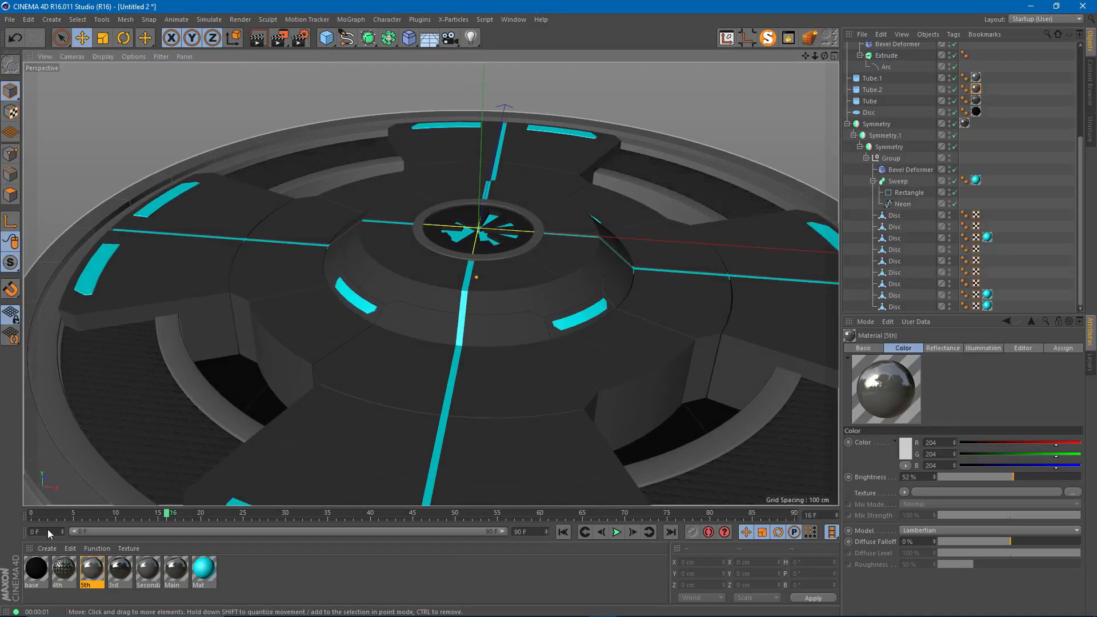
- In the reflectance layer mask of material 5th, set the amount to 37% and the mix strength to 60%
{"action": "left_click", "coordinate": [88, 571]}
{"action": "double_click", "coordinate": [89, 571]}
{"action": "left_click", "coordinate": [200, 239]}
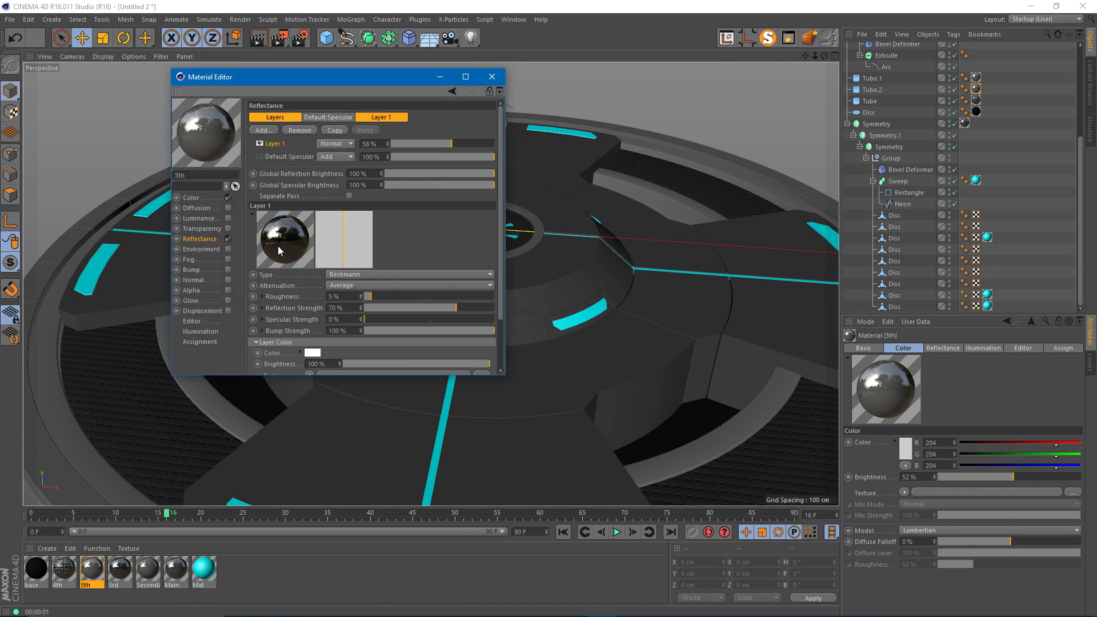
{"action": "scroll", "coordinate": [452, 261], "scroll_direction": "down", "scroll_amount": 2}
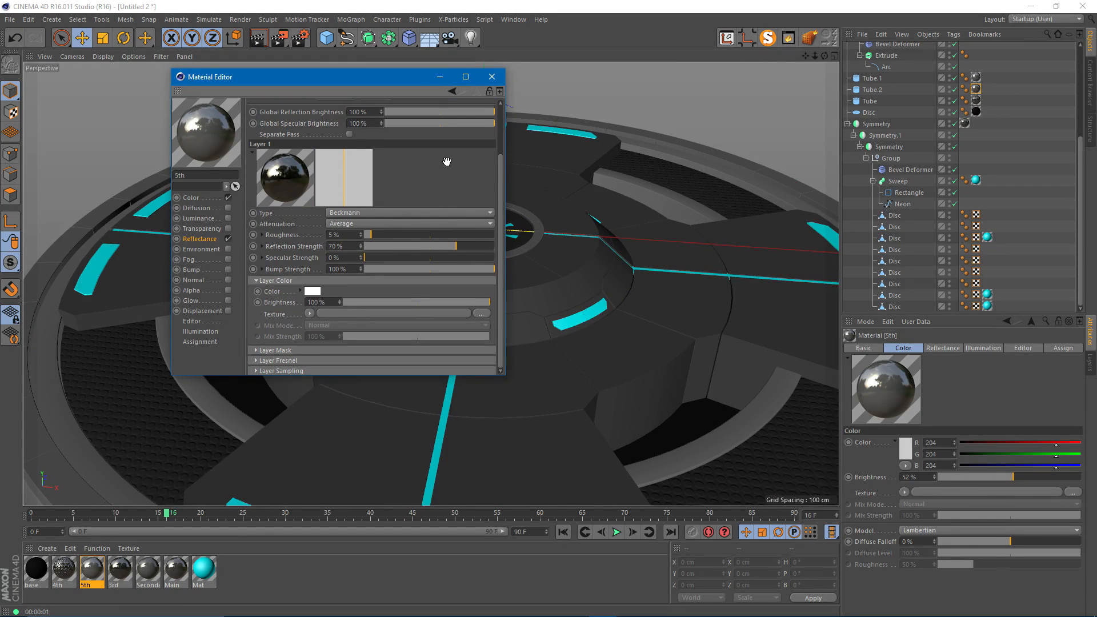
{"action": "left_click", "coordinate": [276, 350]}
{"action": "scroll", "coordinate": [451, 198], "scroll_direction": "down", "scroll_amount": 3}
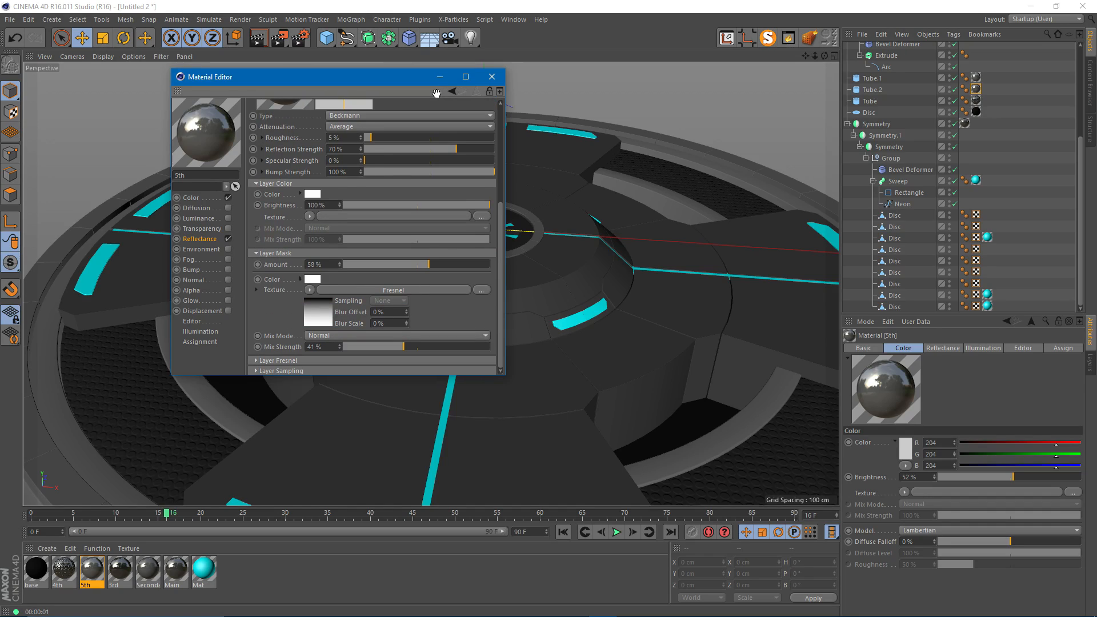
{"action": "left_click_drag", "start_coordinate": [402, 270], "coordinate": [399, 271]}
{"action": "left_click_drag", "start_coordinate": [404, 347], "coordinate": [432, 347]}
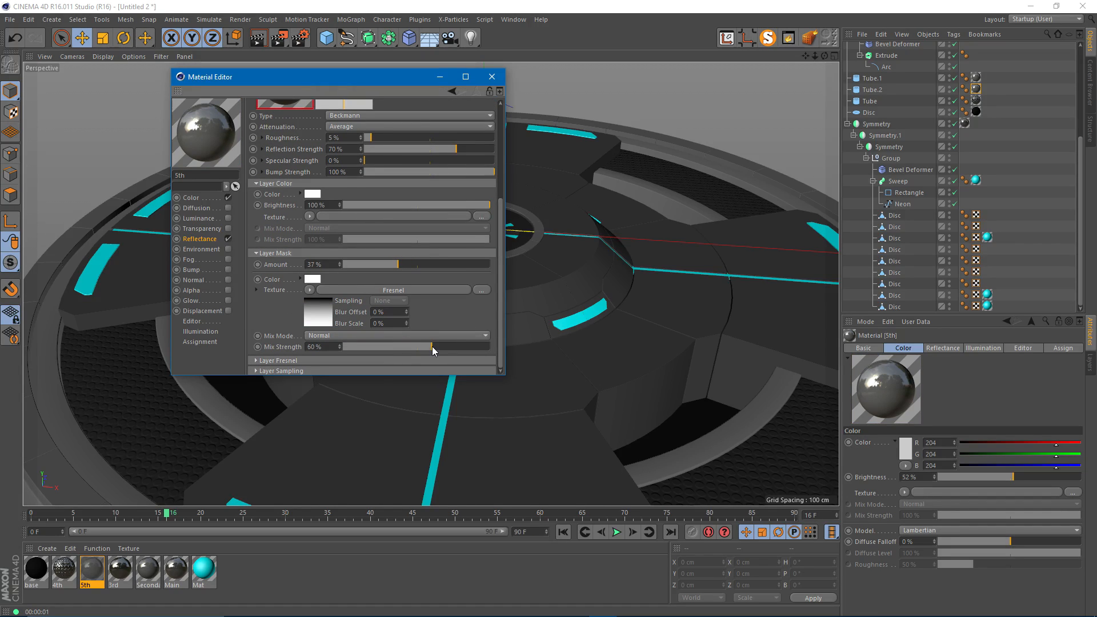
{"action": "left_click", "coordinate": [491, 76]}
- Add a Sky object to the scene
{"action": "left_click_drag", "start_coordinate": [483, 183], "coordinate": [411, 269], "text": "alt"}
{"action": "left_click_drag", "start_coordinate": [573, 103], "coordinate": [434, 266], "text": "alt"}
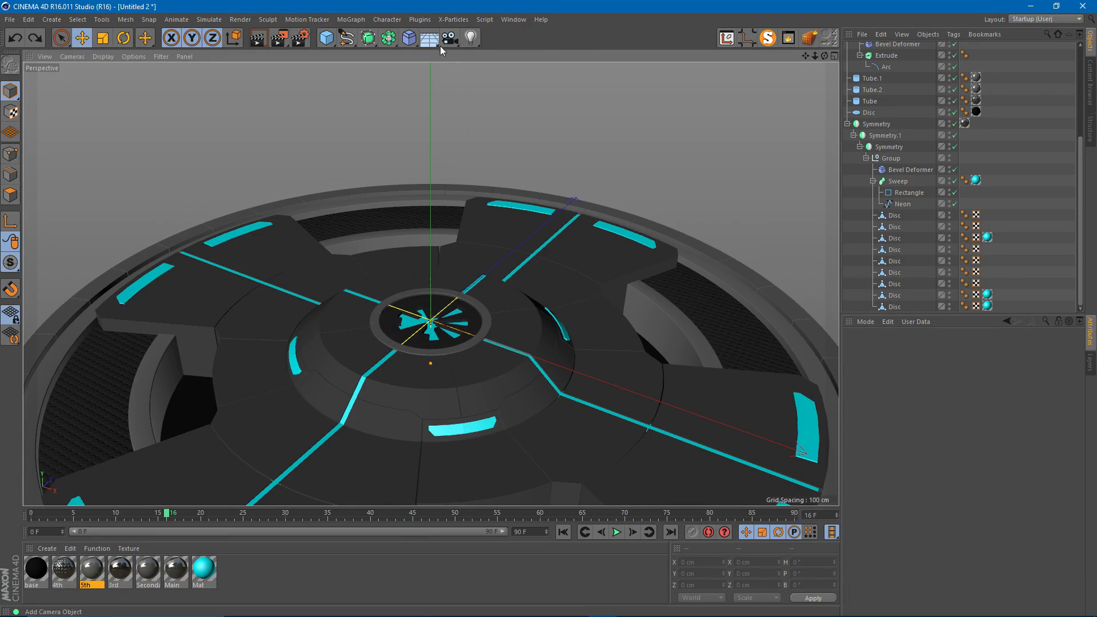
{"action": "left_click", "coordinate": [434, 44]}
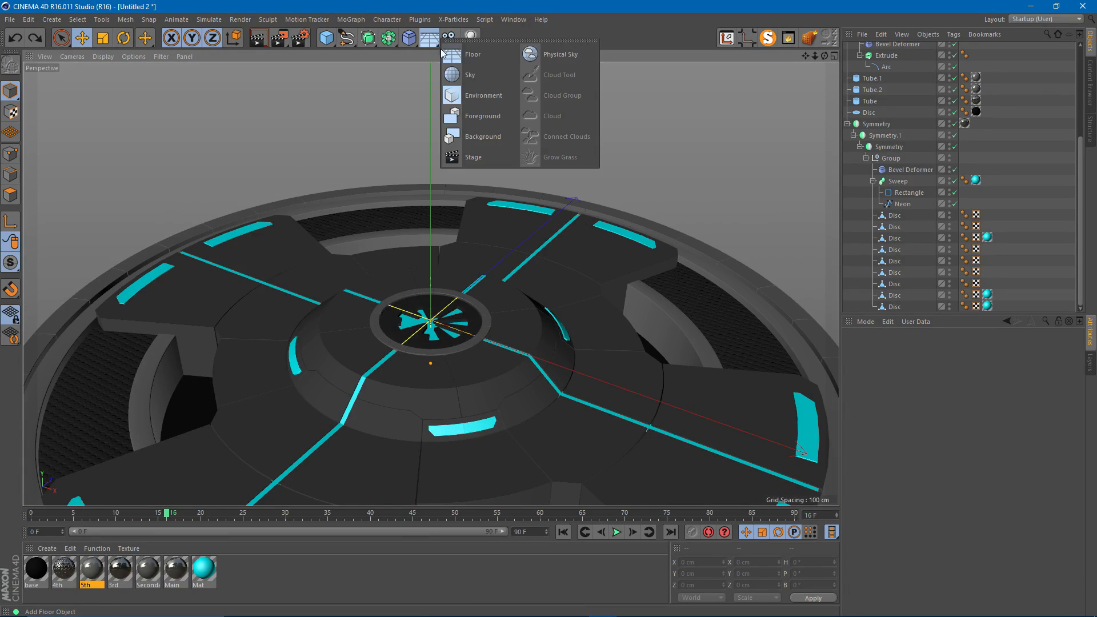
{"action": "left_click", "coordinate": [477, 74]}
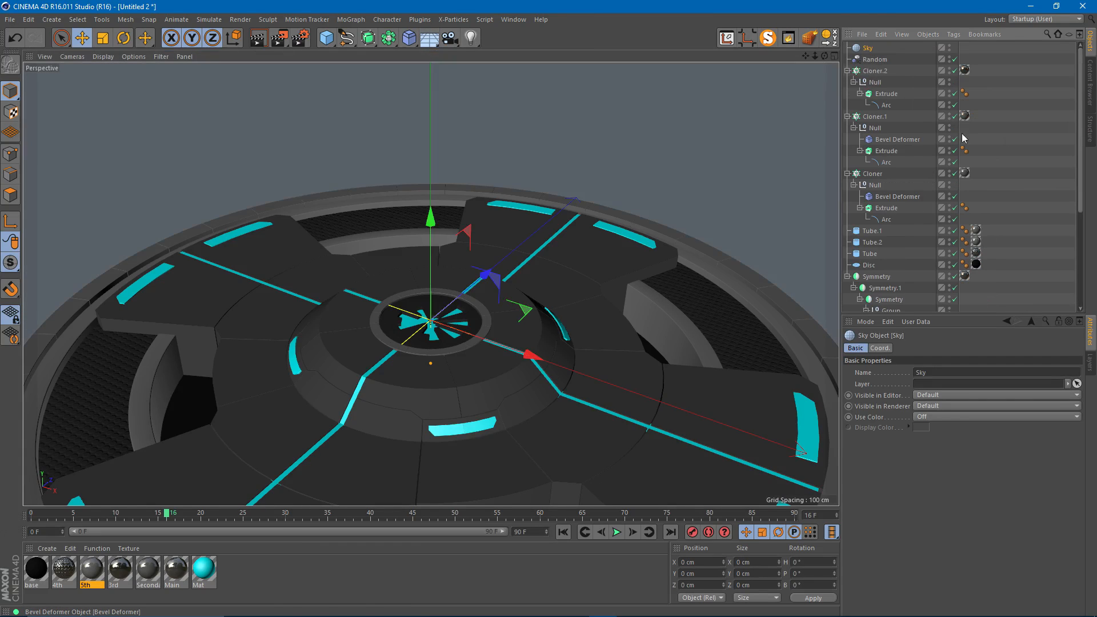
{"action": "scroll", "coordinate": [465, 180], "scroll_direction": "down", "scroll_amount": 2}
{"action": "left_click_drag", "start_coordinate": [409, 215], "coordinate": [381, 208], "text": "alt"}
{"action": "middle_click_drag", "start_coordinate": [382, 208], "coordinate": [485, 228], "text": "alt"}
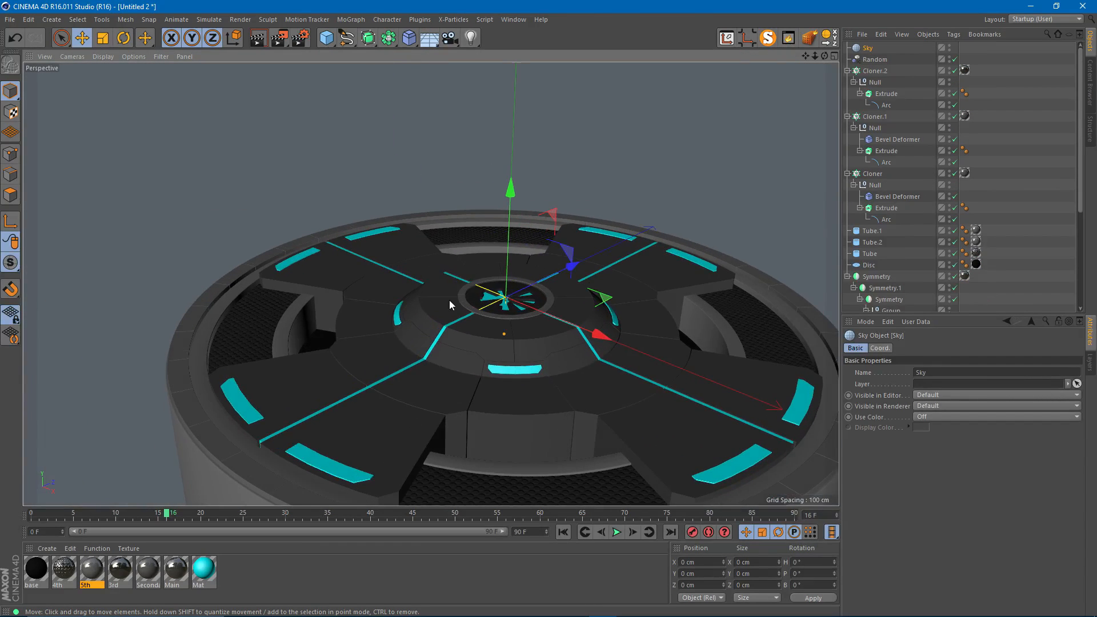
{"action": "middle_click_drag", "start_coordinate": [457, 290], "coordinate": [433, 276], "text": "alt"}
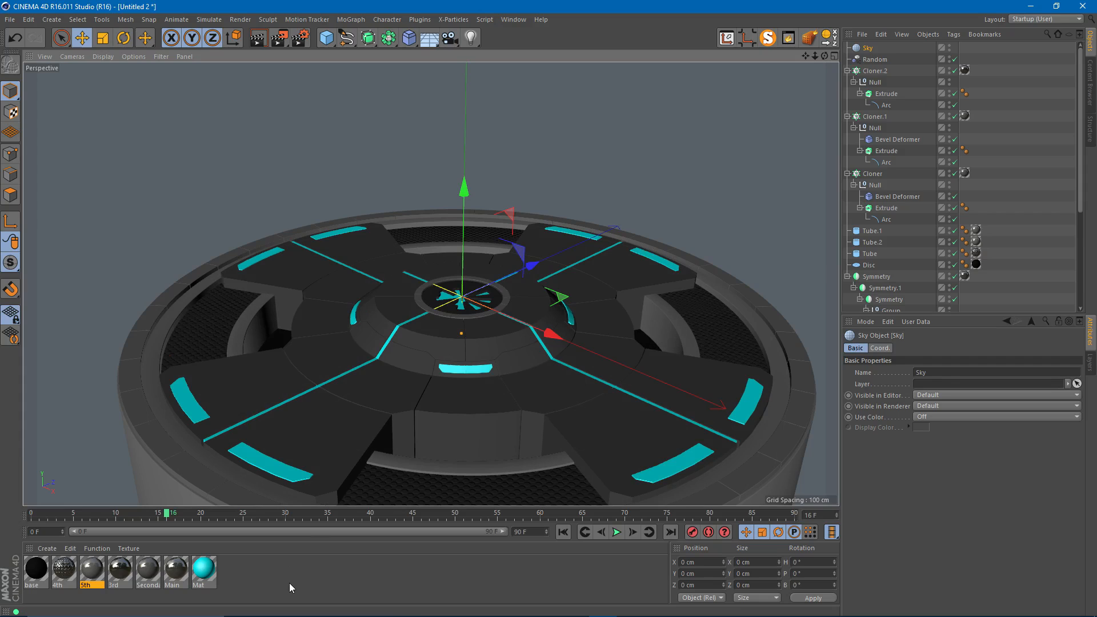
- Create a new material with only the luminance channel enabled, disabling color and reflectance
{"action": "double_click", "coordinate": [290, 580]}
{"action": "double_click", "coordinate": [36, 571]}
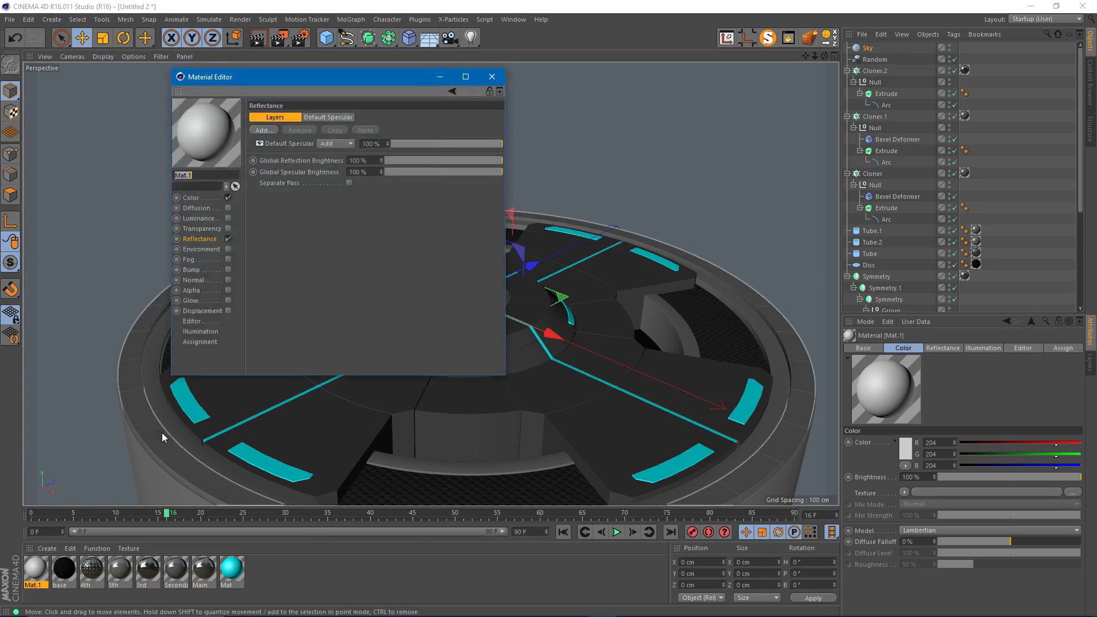
{"action": "left_click", "coordinate": [228, 218]}
{"action": "left_click", "coordinate": [229, 238]}
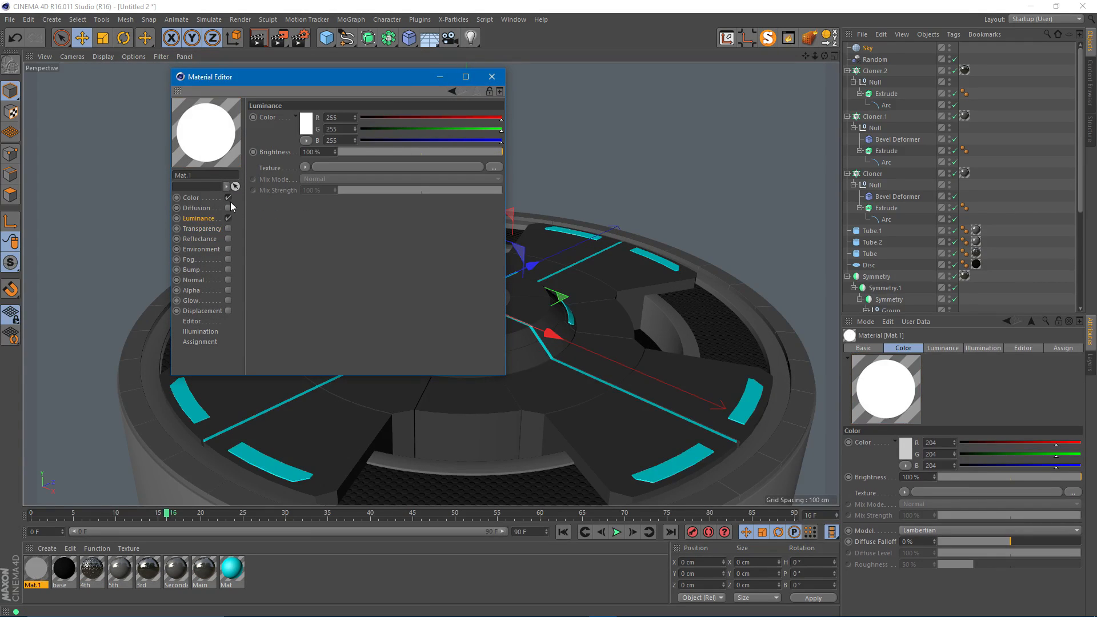
{"action": "left_click", "coordinate": [228, 198]}
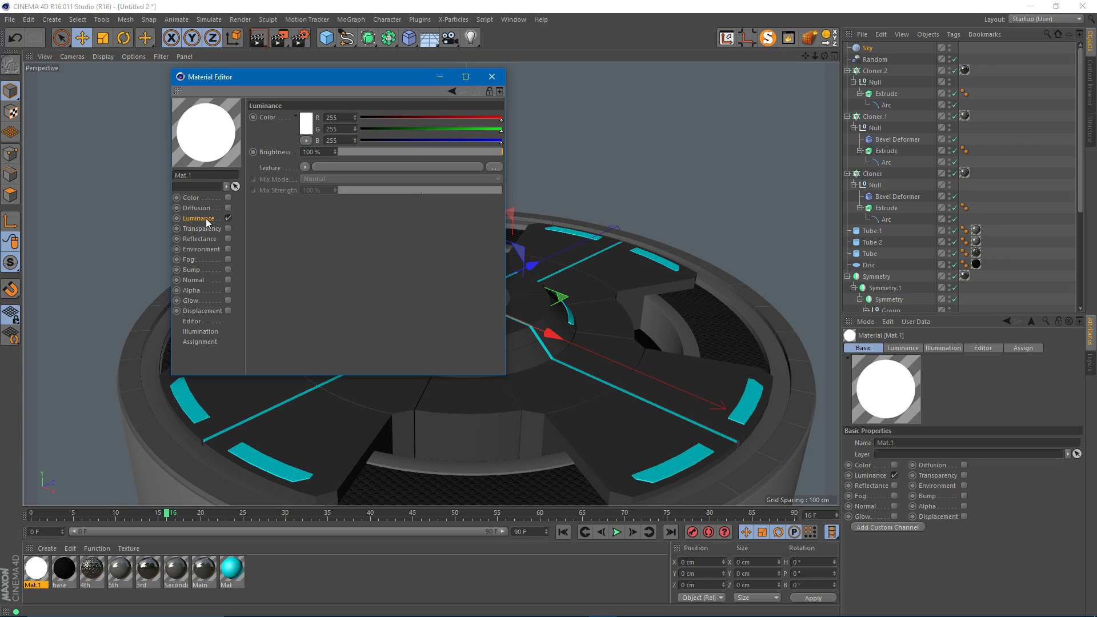
- Load studio028.exr from the HDRI folder as the luminance texture, without copying the image to the project location
{"action": "left_click", "coordinate": [307, 169]}
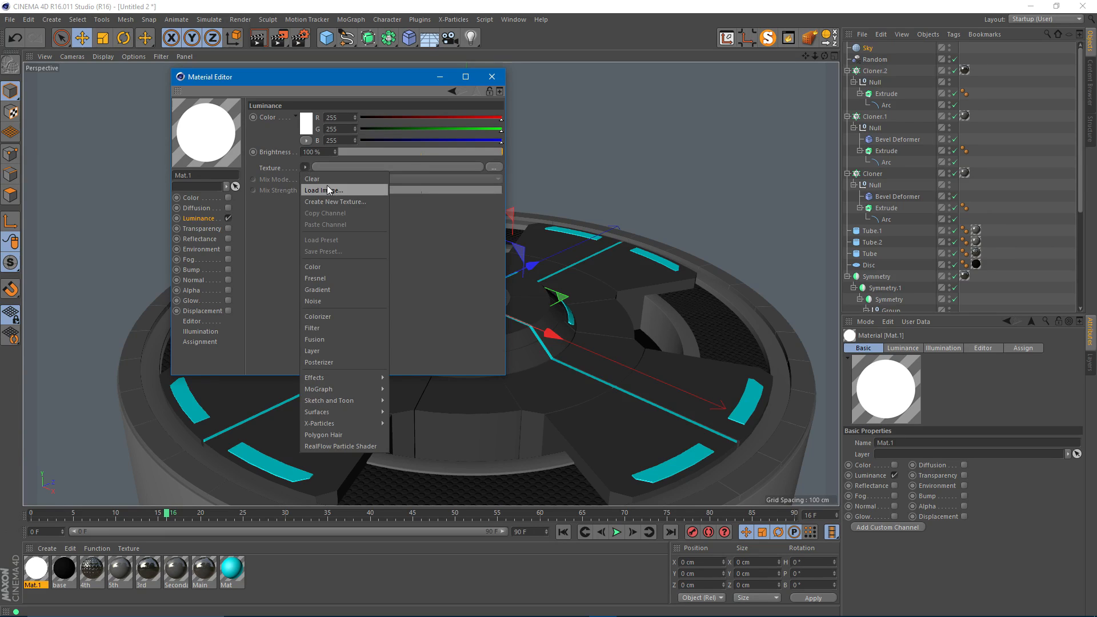
{"action": "left_click", "coordinate": [326, 185]}
{"action": "left_click", "coordinate": [227, 426]}
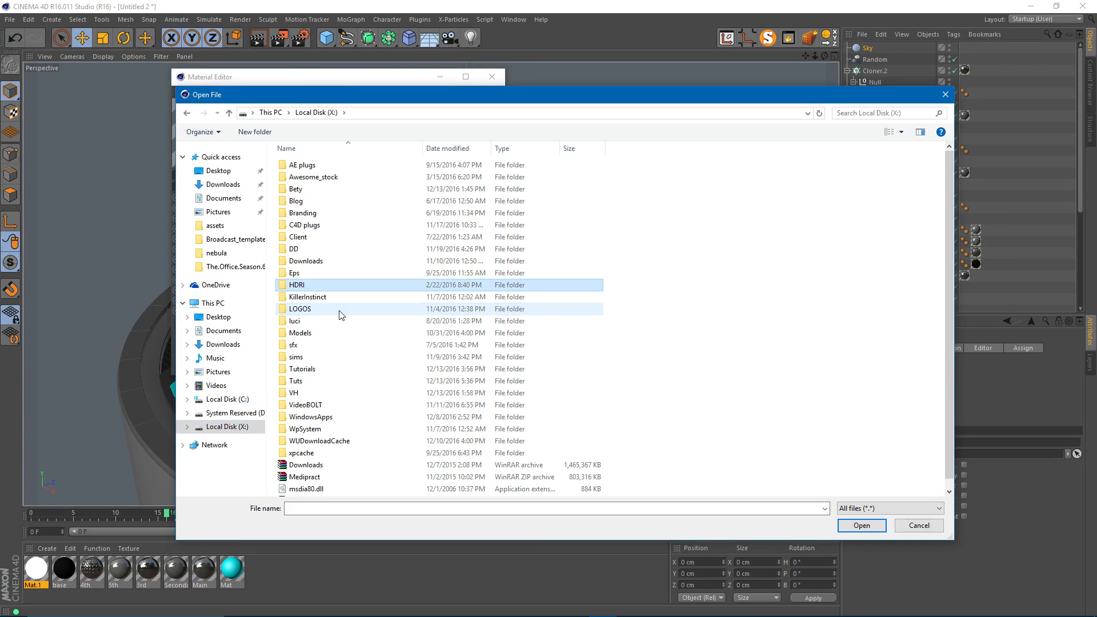
{"action": "double_click", "coordinate": [300, 286]}
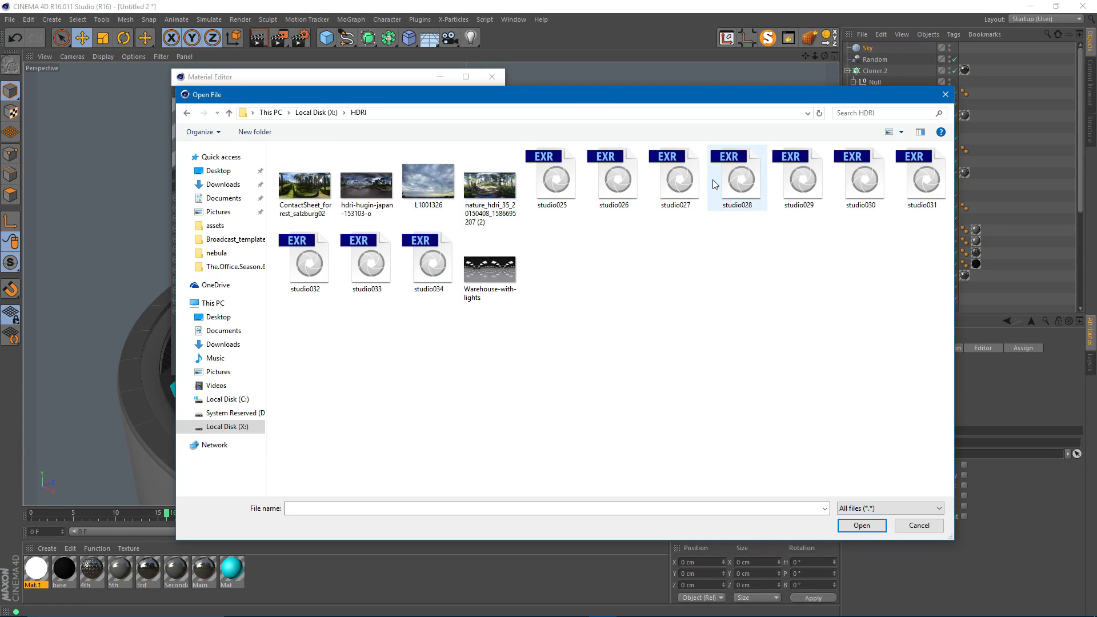
{"action": "double_click", "coordinate": [741, 177]}
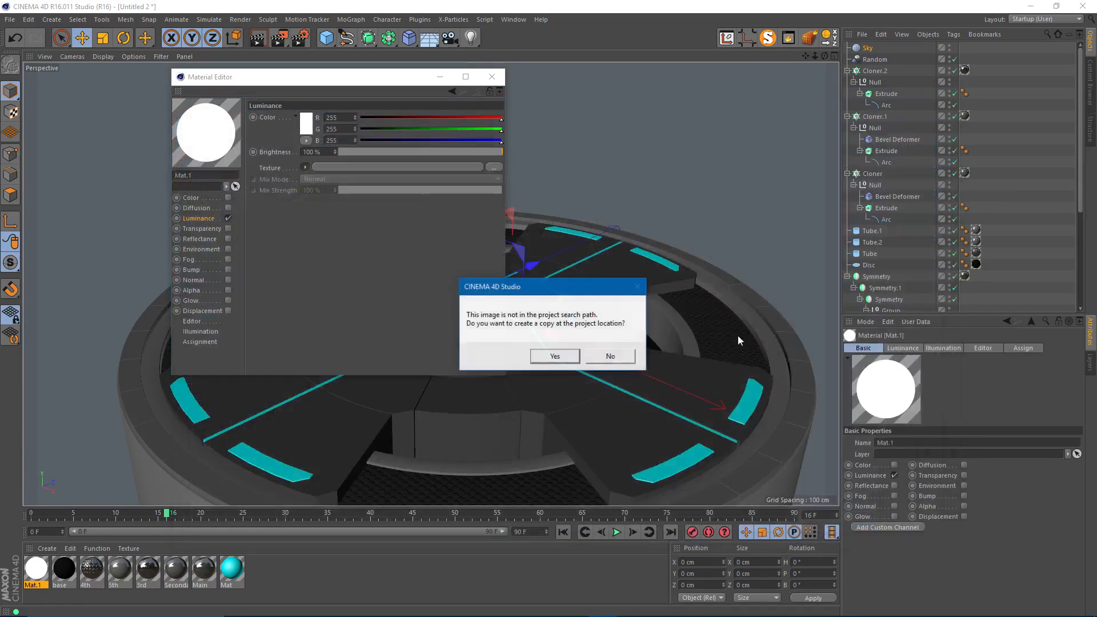
{"action": "left_click", "coordinate": [613, 355]}
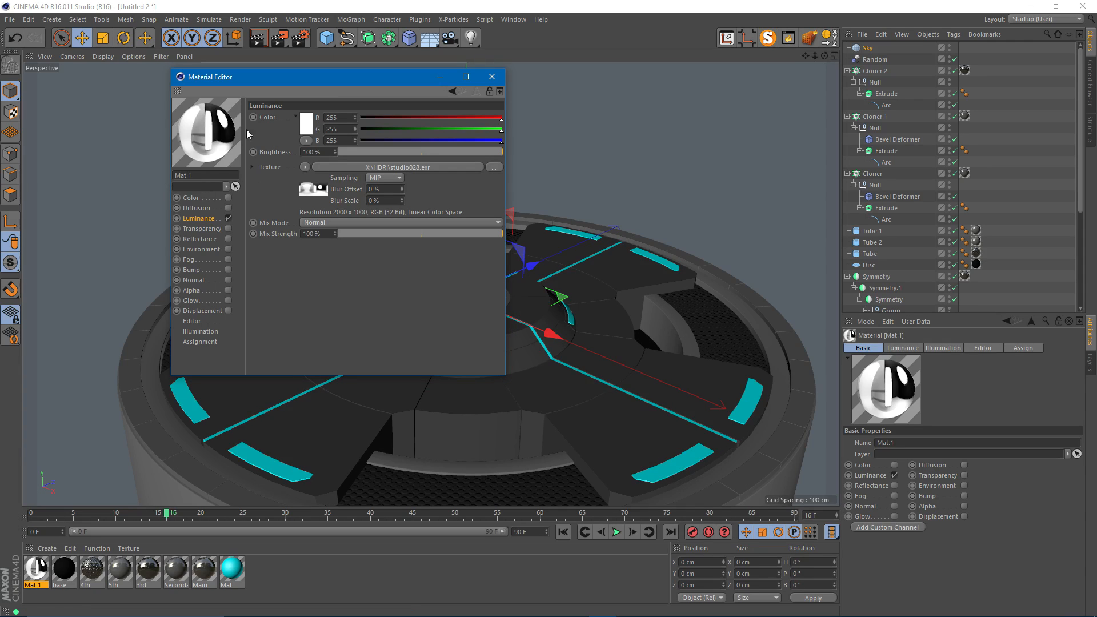
- Apply the studio028 luminance material to the Sky object and close the material settings
{"action": "left_click_drag", "start_coordinate": [35, 576], "coordinate": [122, 236]}
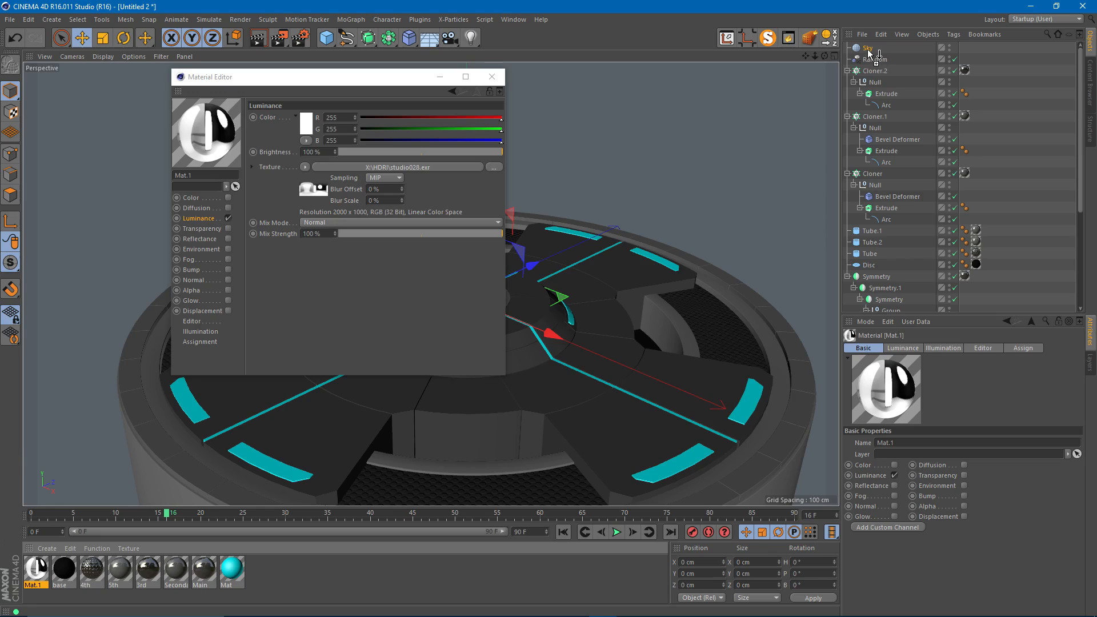
{"action": "left_click_drag", "start_coordinate": [871, 53], "coordinate": [870, 52]}
{"action": "left_click", "coordinate": [491, 77]}
- Add a Compositing tag to the Sky object and disable Seen by Camera
{"action": "left_click_drag", "start_coordinate": [539, 221], "coordinate": [657, 176], "text": "alt"}
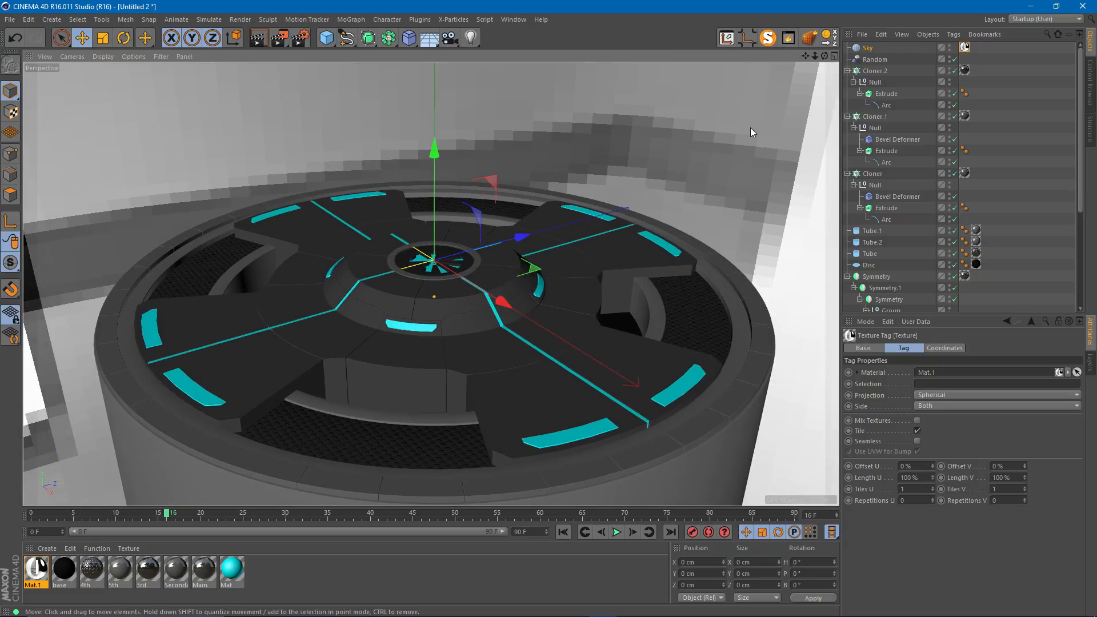
{"action": "left_click", "coordinate": [867, 48]}
{"action": "right_click", "coordinate": [866, 50]}
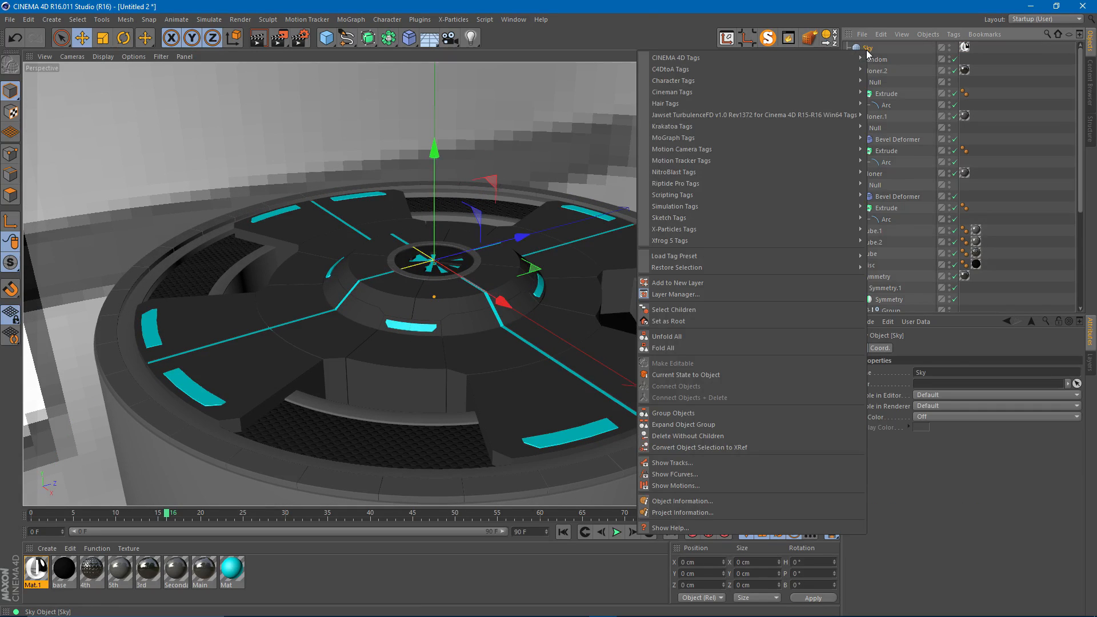
{"action": "mouse_move", "coordinate": [842, 57]}
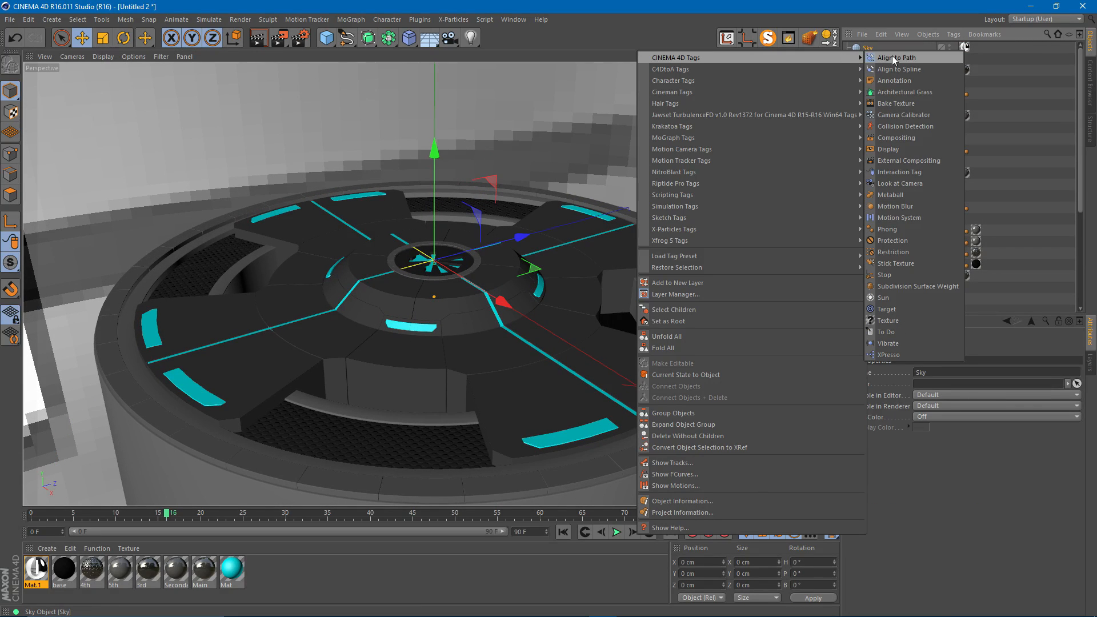
{"action": "left_click", "coordinate": [903, 138]}
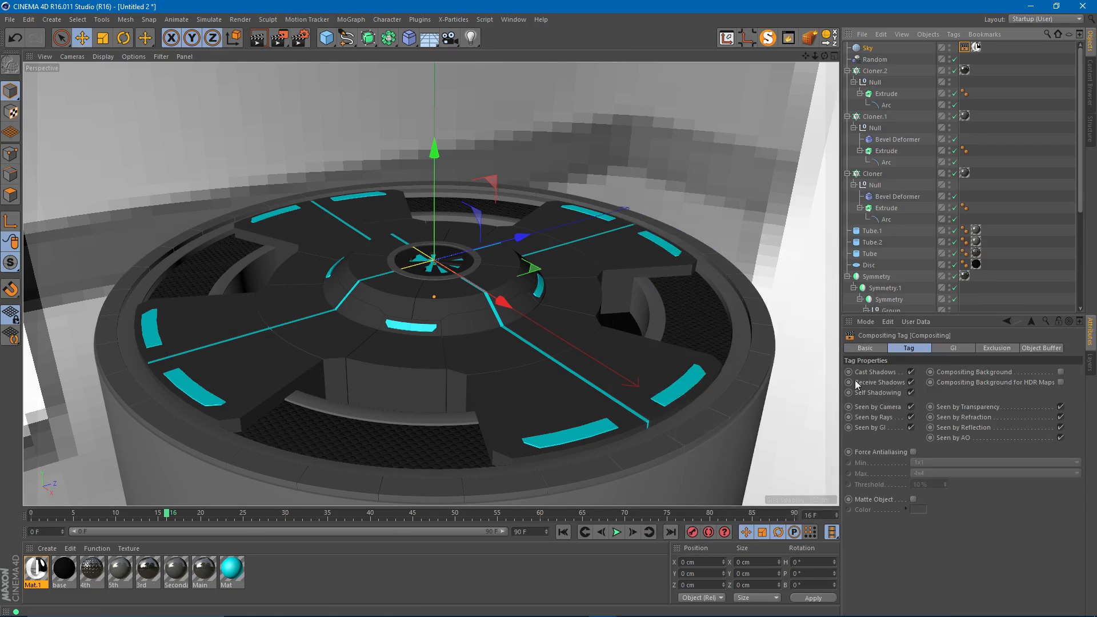
{"action": "left_click", "coordinate": [911, 407]}
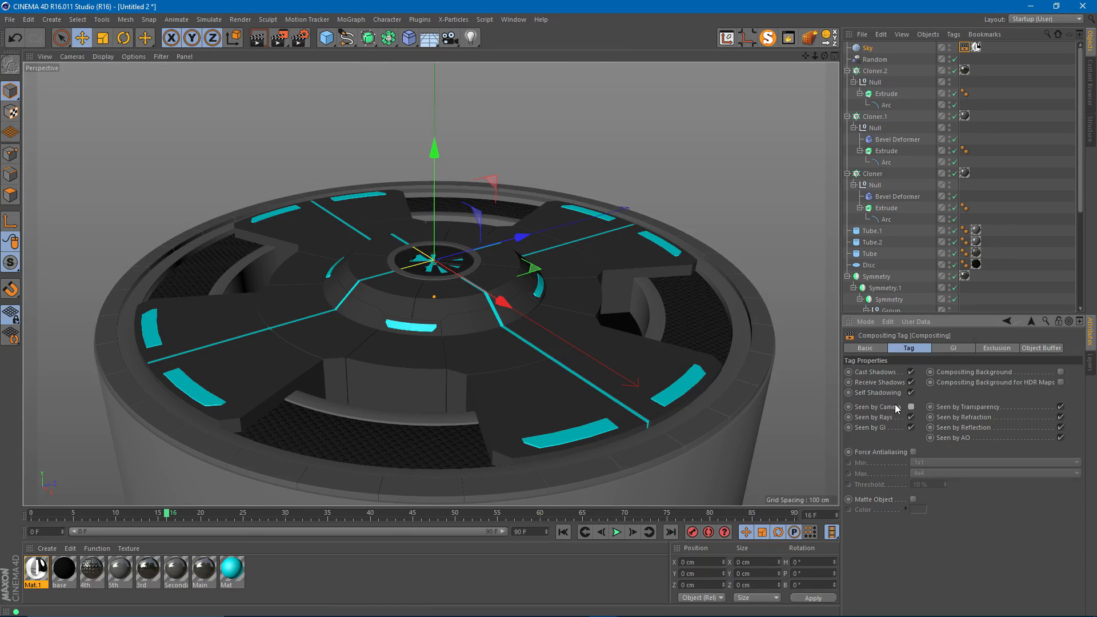
- Render the perspective view to check the sky reflections on the model
{"action": "left_click", "coordinate": [997, 189]}
{"action": "left_click_drag", "start_coordinate": [451, 302], "coordinate": [440, 225], "text": "alt"}
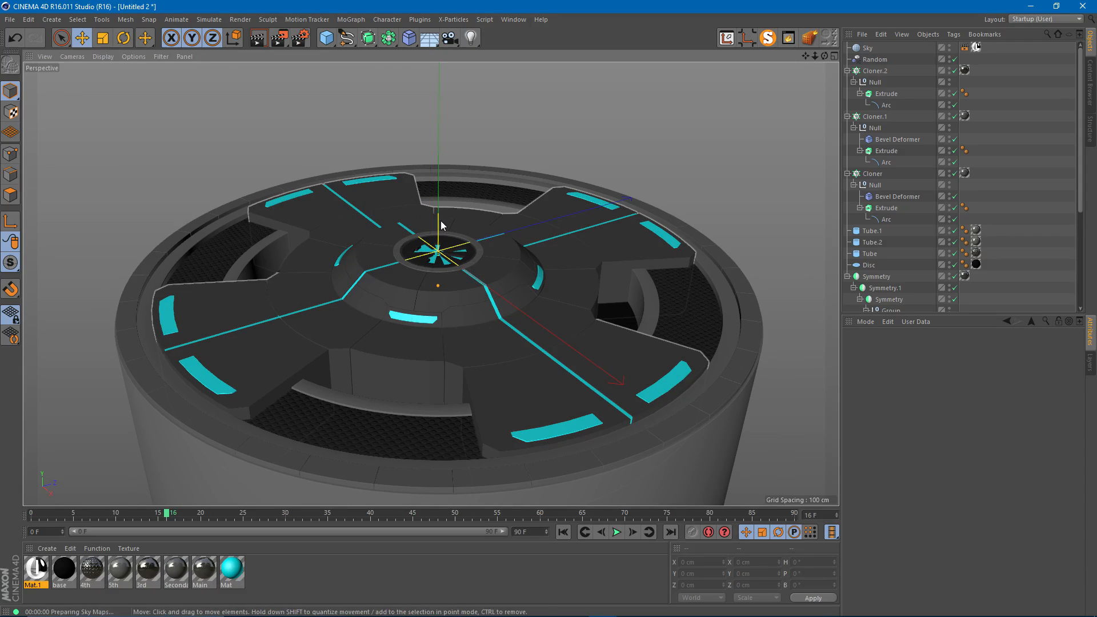
{"action": "key", "text": "ctrl+r"}
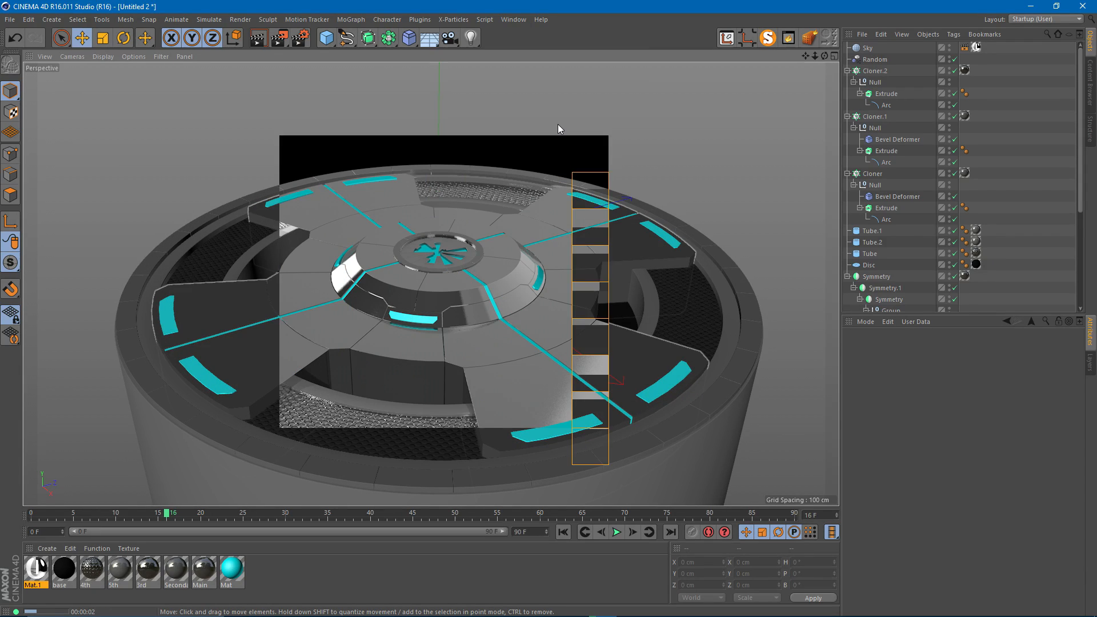
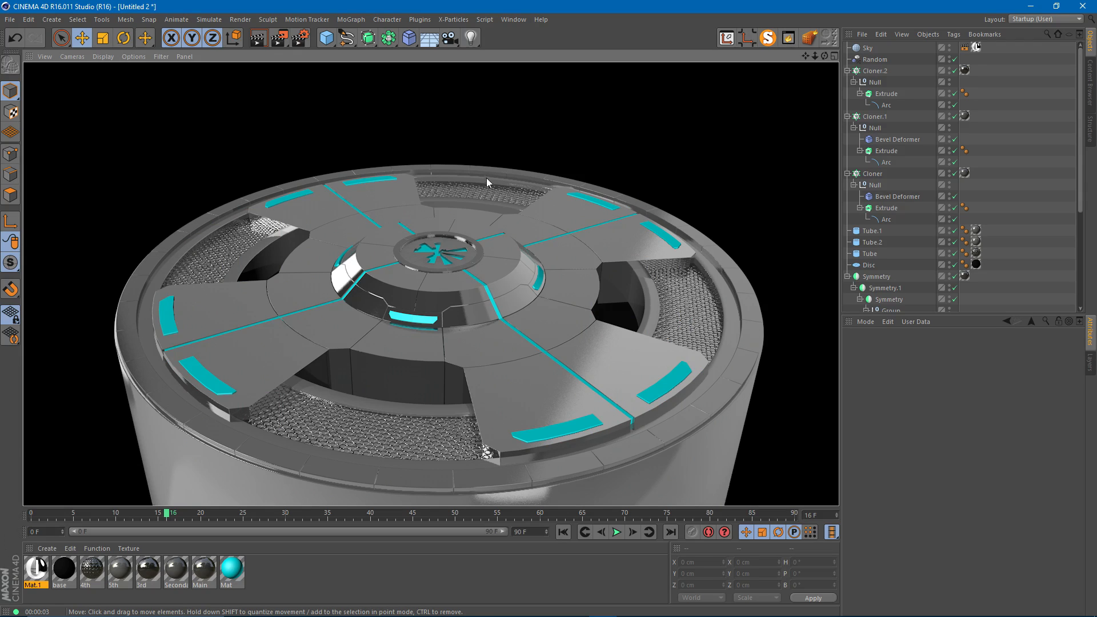
- Add an omni light and raise it above the model's centre to a height of about 214 cm
{"action": "left_click", "coordinate": [476, 36]}
{"action": "scroll", "coordinate": [458, 212], "scroll_direction": "down", "scroll_amount": 3}
{"action": "left_click_drag", "start_coordinate": [430, 242], "coordinate": [420, 128]}
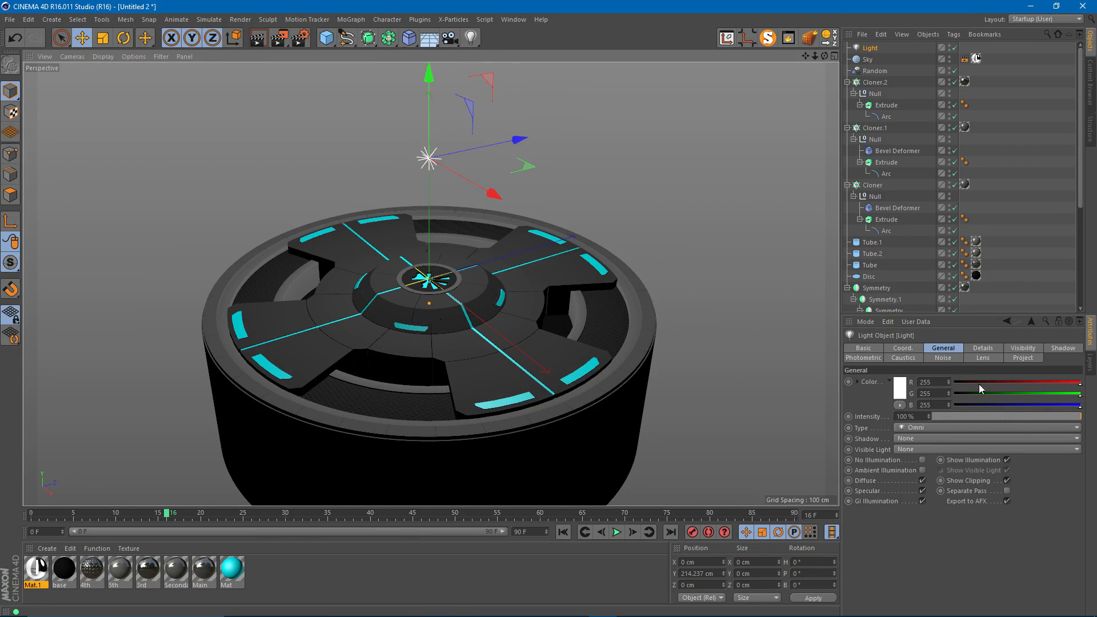
{"action": "scroll", "coordinate": [422, 284], "scroll_direction": "up", "scroll_amount": 3}
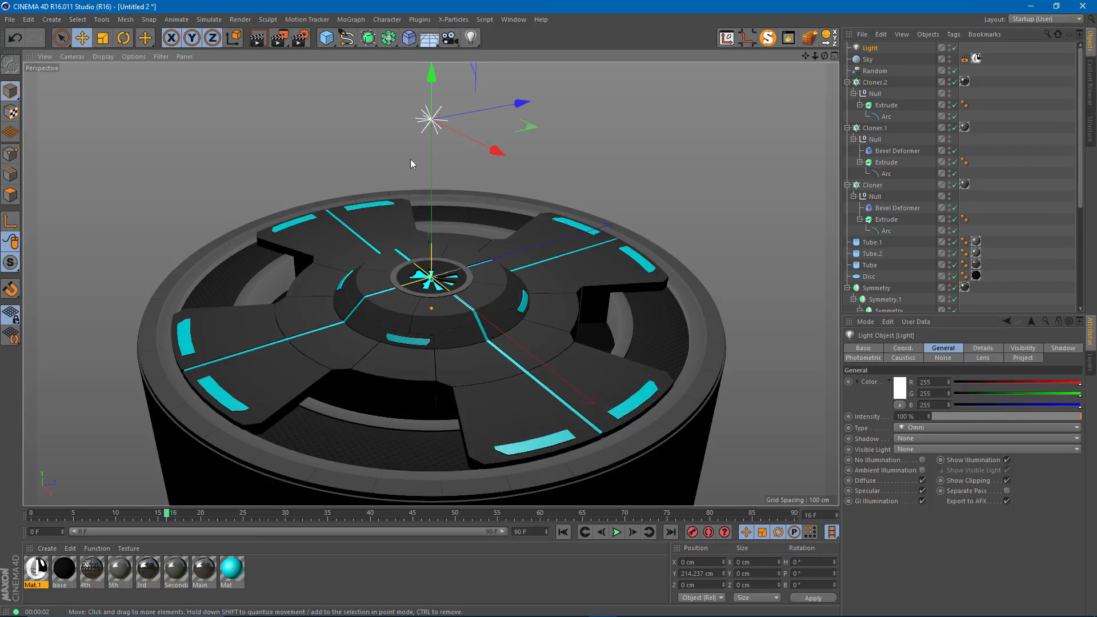
- Set the light's falloff to Inverse Square (Physically Accurate) and enlarge its decay radius to about 629 cm
{"action": "left_click", "coordinate": [982, 348]}
{"action": "left_click", "coordinate": [989, 451]}
{"action": "left_click", "coordinate": [966, 475]}
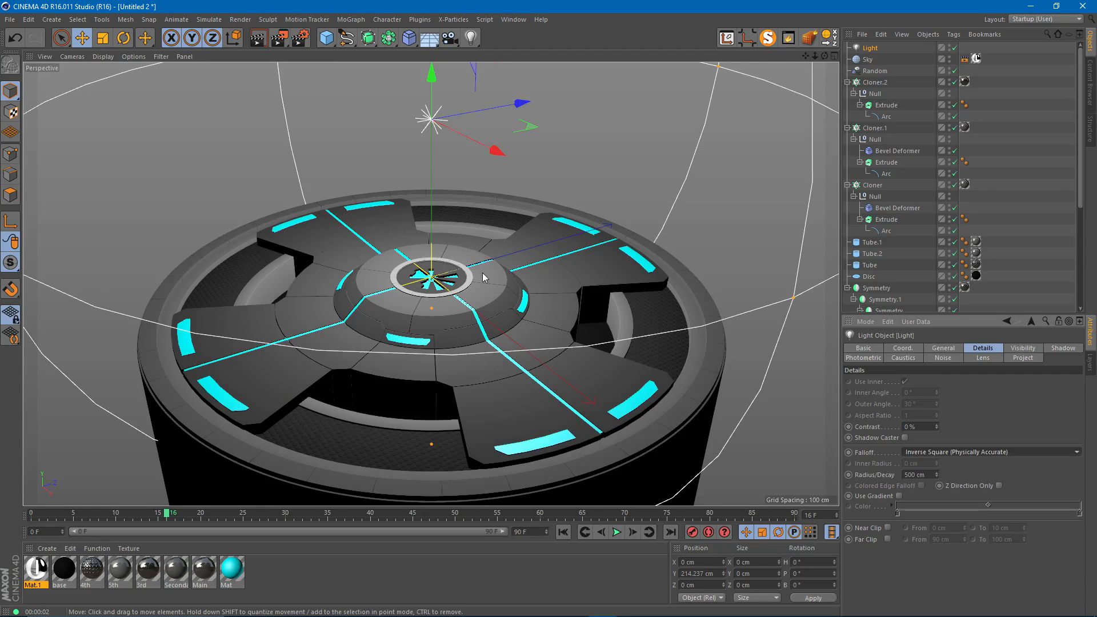
{"action": "left_click_drag", "start_coordinate": [487, 278], "coordinate": [515, 272], "text": "alt"}
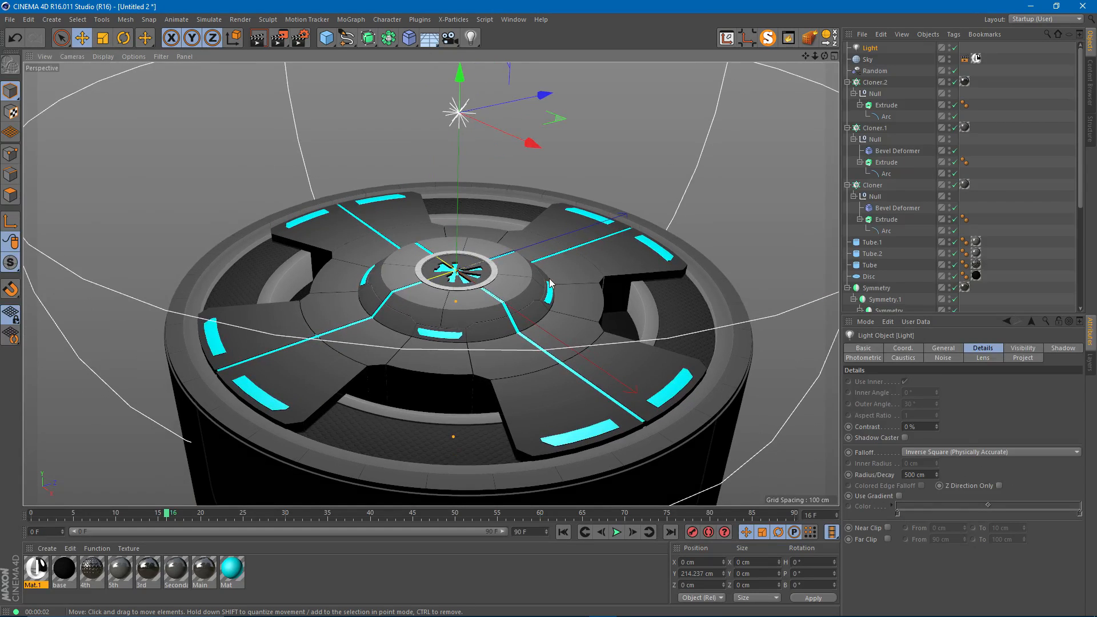
{"action": "scroll", "coordinate": [552, 283], "scroll_direction": "down", "scroll_amount": 6}
{"action": "left_click_drag", "start_coordinate": [687, 133], "coordinate": [717, 127]}
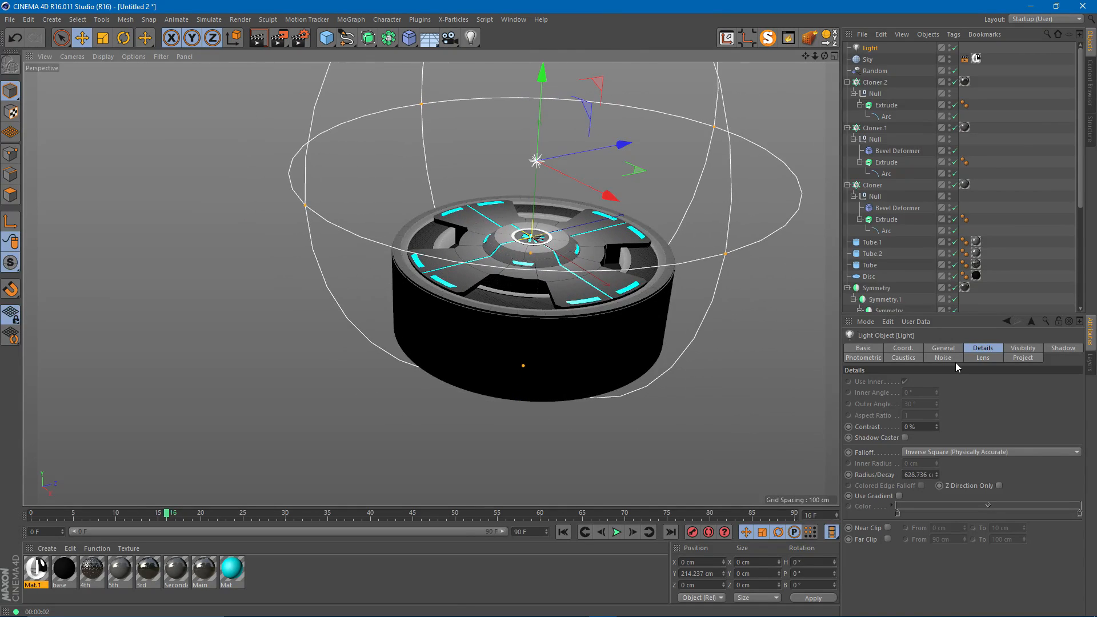
- Lower the light's intensity to 72%
{"action": "left_click", "coordinate": [942, 349]}
{"action": "left_click_drag", "start_coordinate": [1051, 417], "coordinate": [1040, 416]}
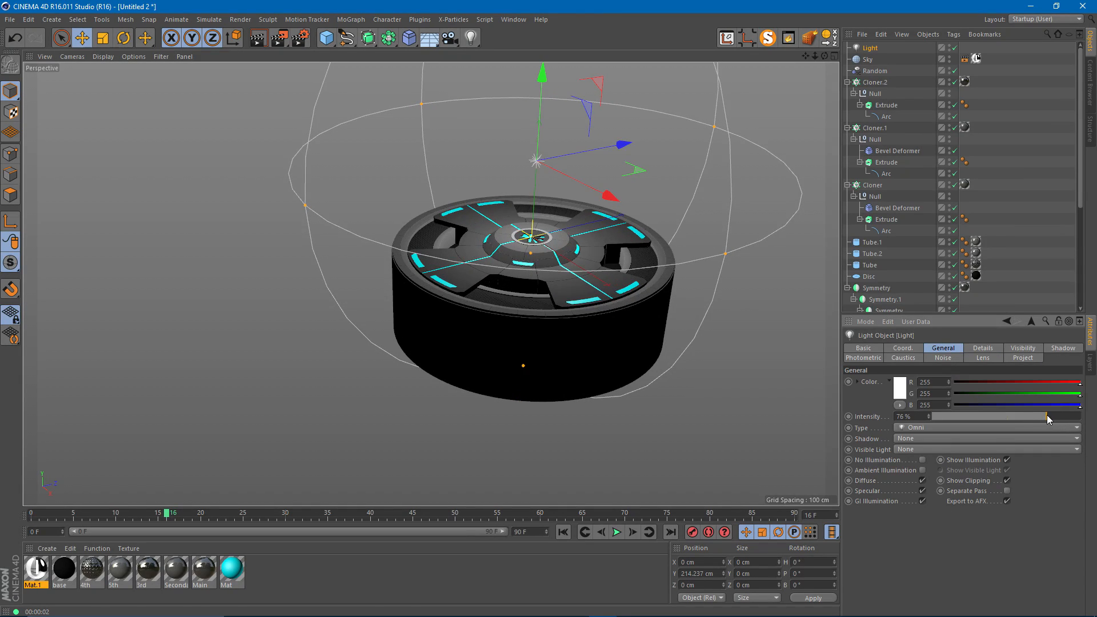
{"action": "scroll", "coordinate": [642, 214], "scroll_direction": "up", "scroll_amount": 6}
{"action": "scroll", "coordinate": [642, 214], "scroll_direction": "up", "scroll_amount": 4}
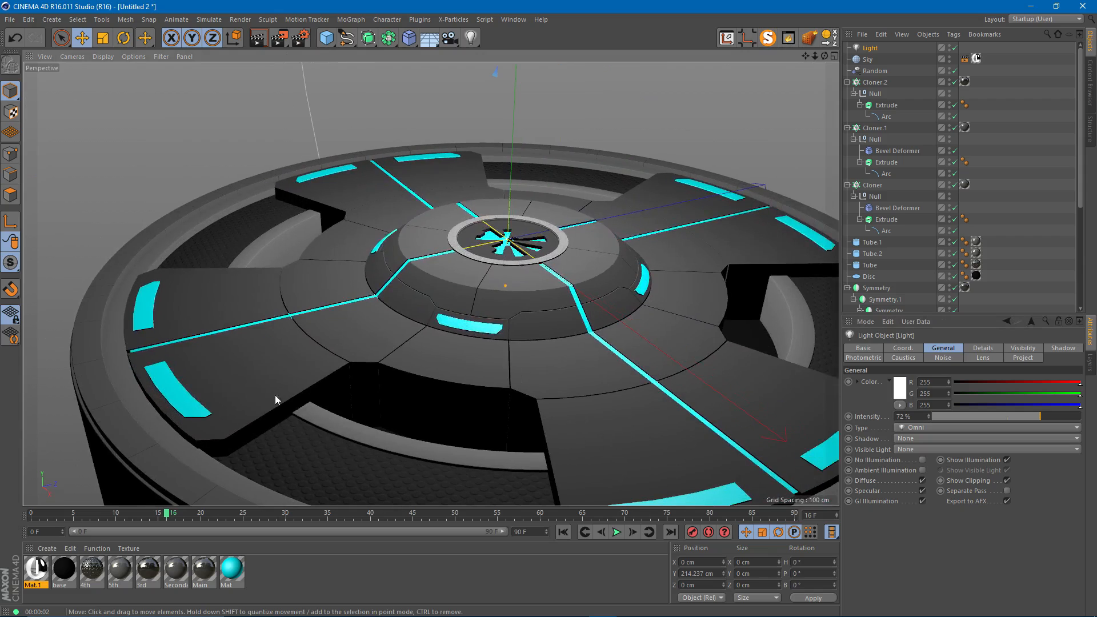
- Rename the sky material HDRI and set the exposure of its luminance image to -3.72
{"action": "double_click", "coordinate": [46, 572]}
{"action": "type", "text": "HDRI"}
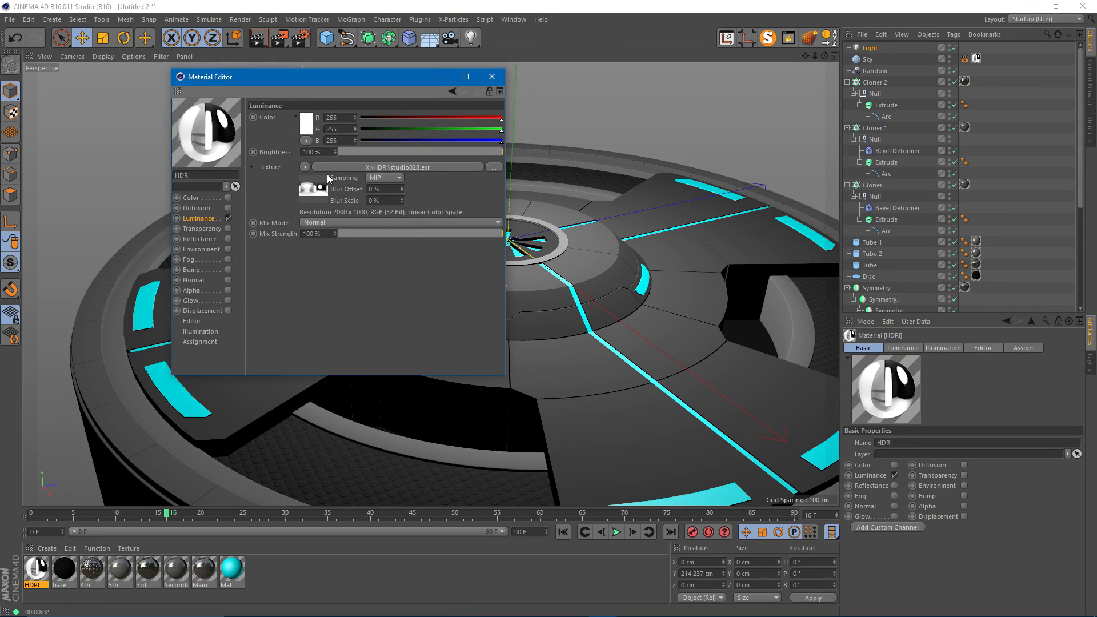
{"action": "left_click", "coordinate": [314, 194]}
{"action": "left_click_drag", "start_coordinate": [314, 75], "coordinate": [798, 105]}
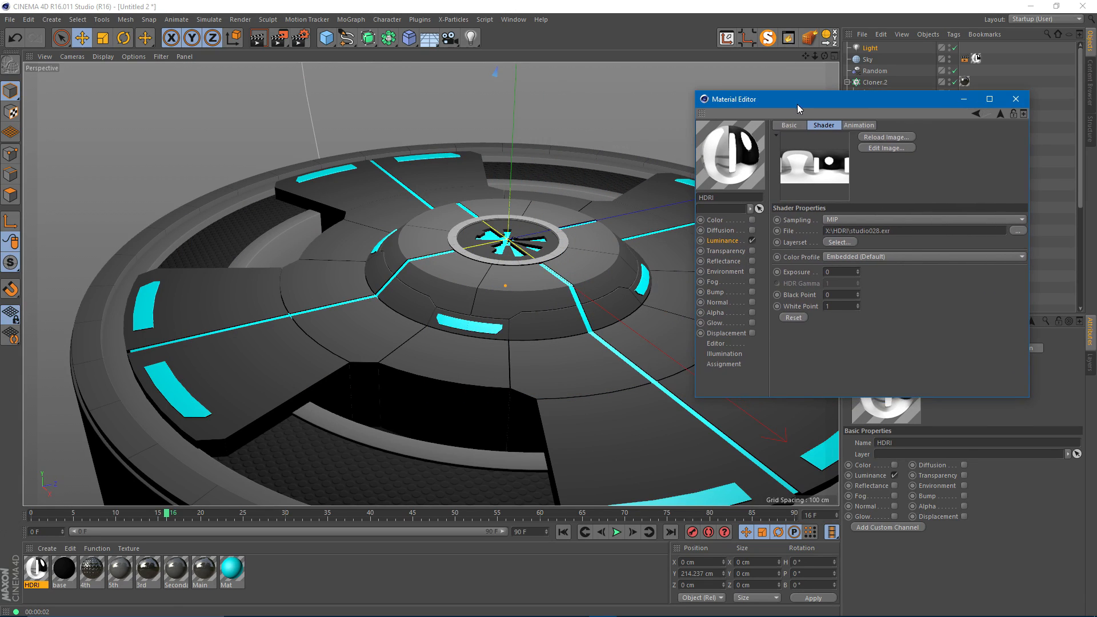
{"action": "left_click_drag", "start_coordinate": [857, 272], "coordinate": [858, 269]}
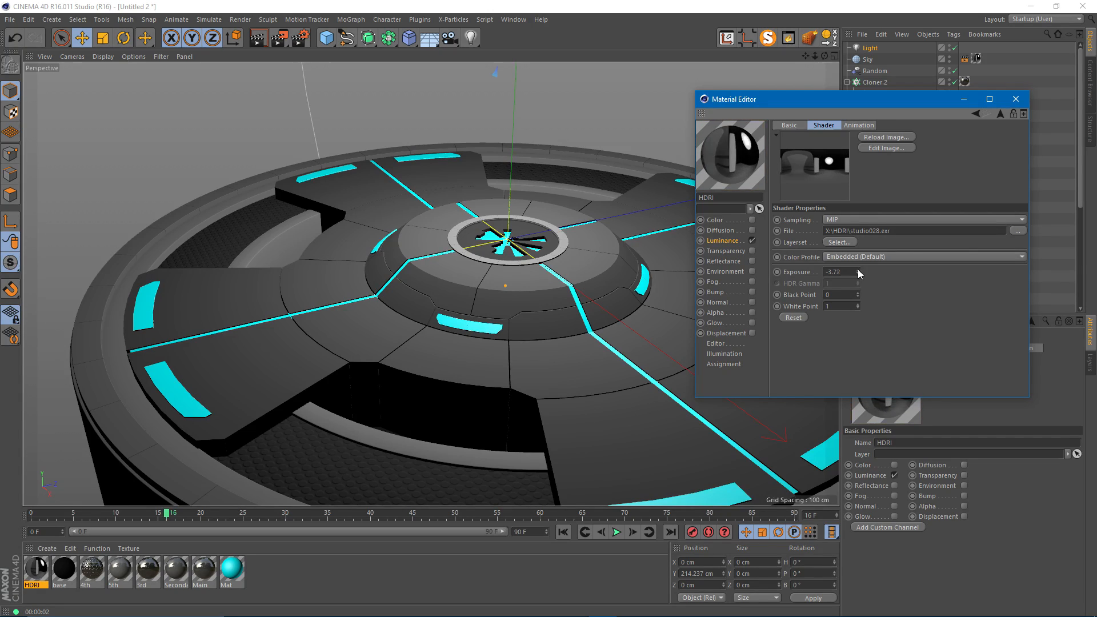
{"action": "left_click", "coordinate": [1015, 100]}
- Render the perspective view to check the sky reflections at the reduced HDRI exposure
{"action": "left_click_drag", "start_coordinate": [393, 207], "coordinate": [544, 128], "text": "alt"}
{"action": "key", "text": "ctrl+r"}
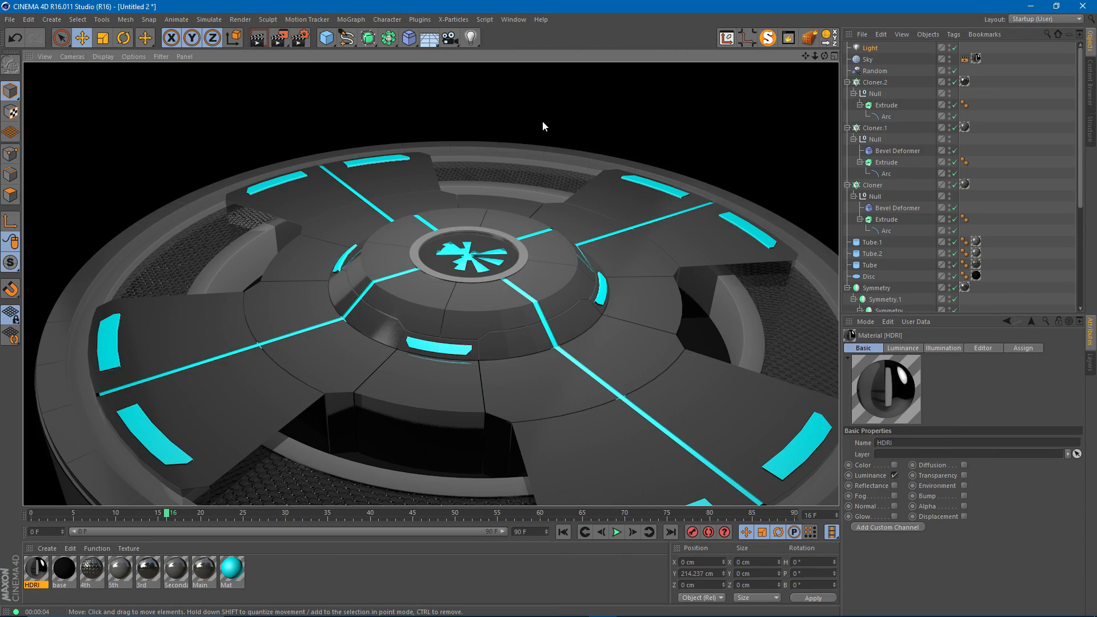
{"action": "left_click_drag", "start_coordinate": [463, 183], "coordinate": [454, 185], "text": "alt"}
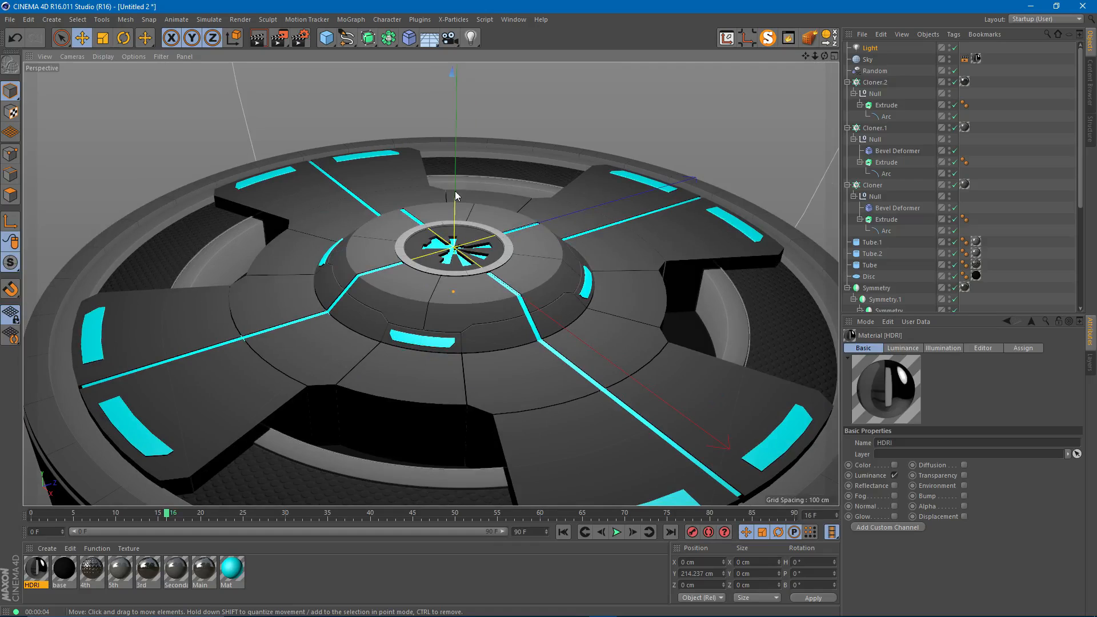
- Switch the renderer to Physical and set its sampling quality to Medium
{"action": "key", "text": "ctrl+b"}
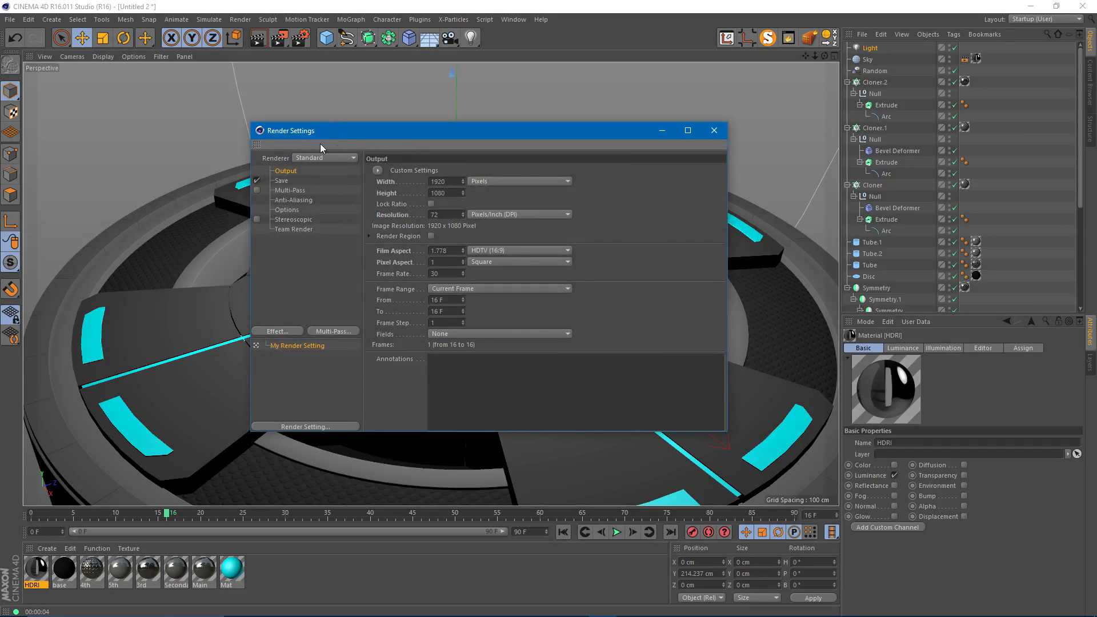
{"action": "left_click_drag", "start_coordinate": [324, 129], "coordinate": [560, 113]}
{"action": "left_click", "coordinate": [552, 140]}
{"action": "left_click", "coordinate": [559, 162]}
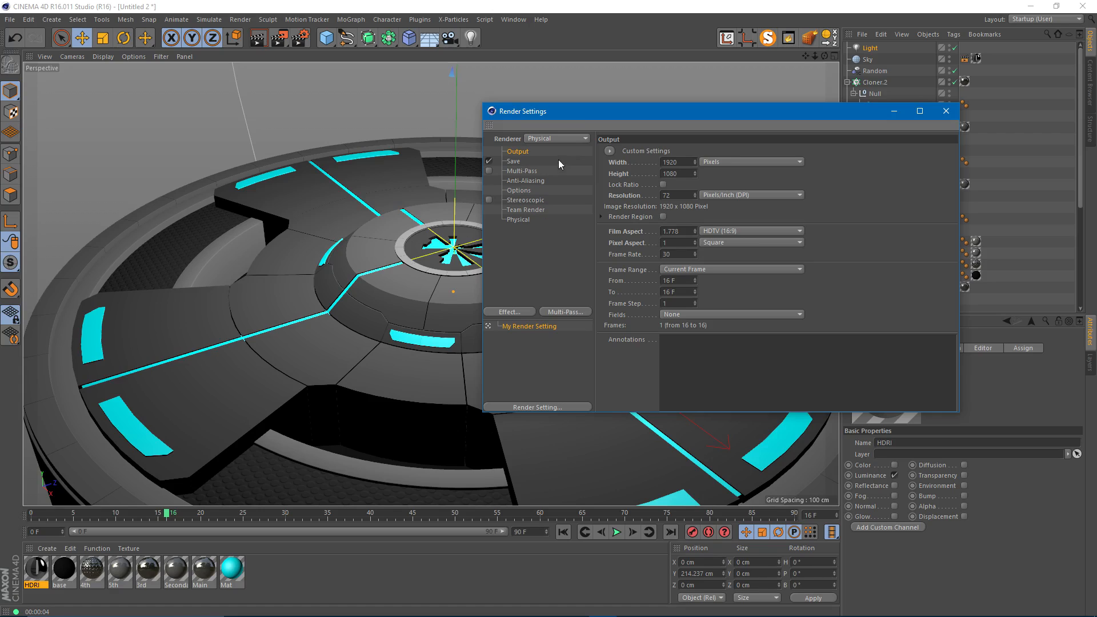
{"action": "left_click", "coordinate": [517, 221]}
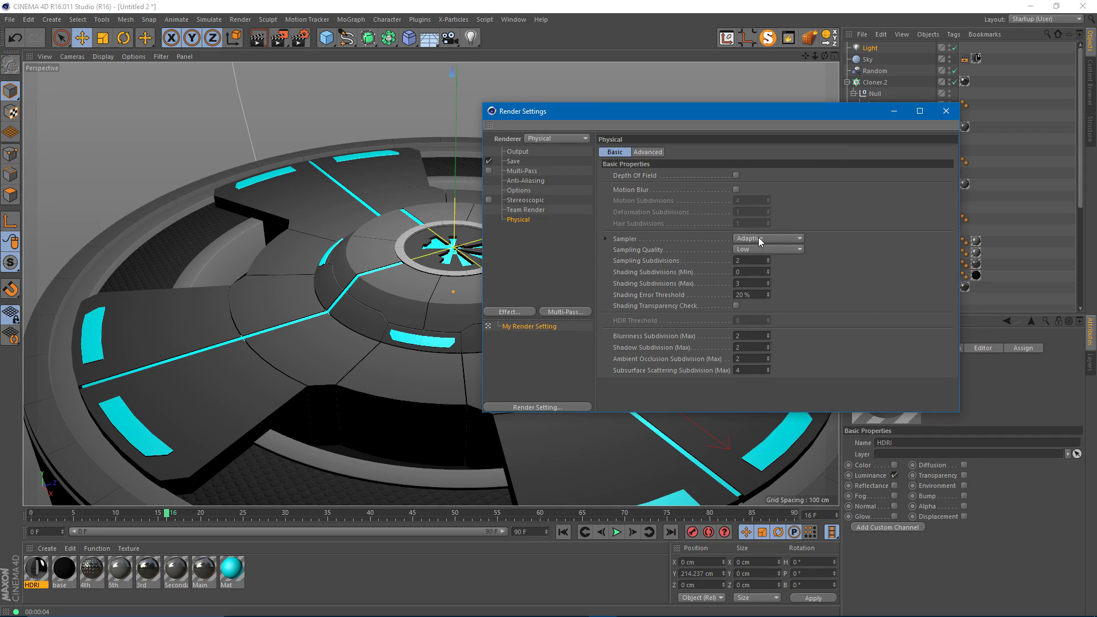
{"action": "left_click", "coordinate": [778, 249]}
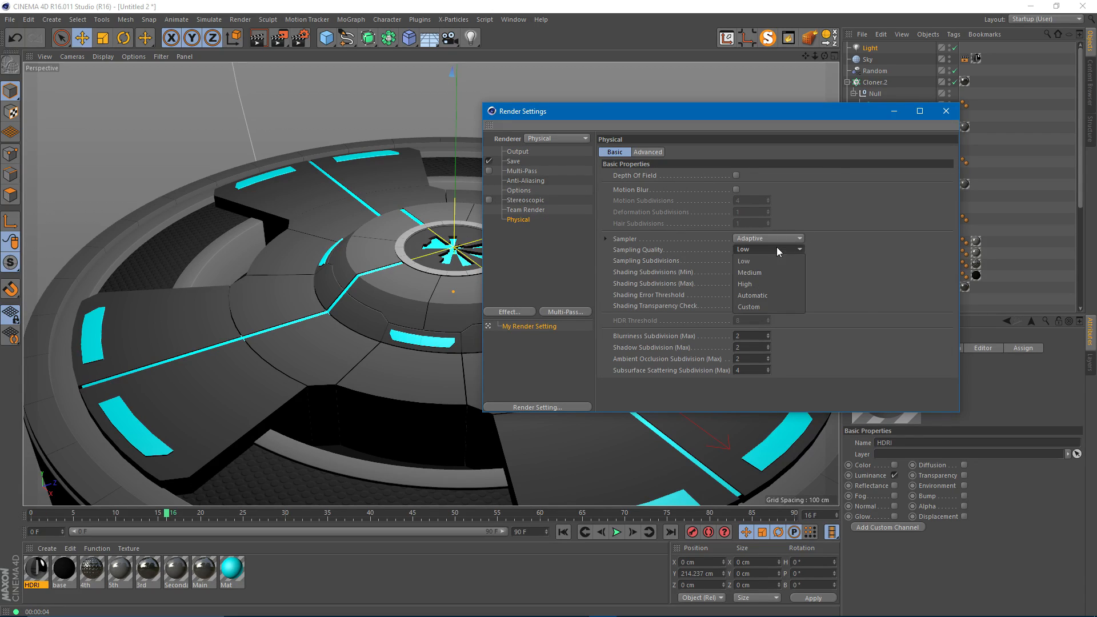
{"action": "left_click", "coordinate": [749, 272]}
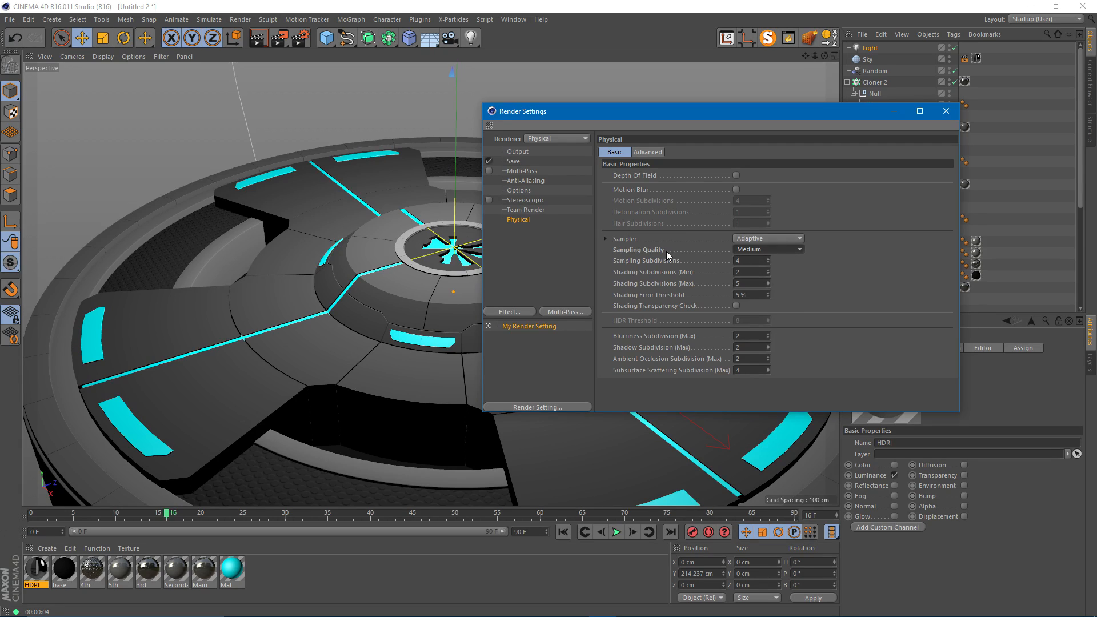
- Add the Ambient Occlusion effect to the render settings
{"action": "right_click", "coordinate": [543, 245]}
{"action": "left_click", "coordinate": [589, 321]}
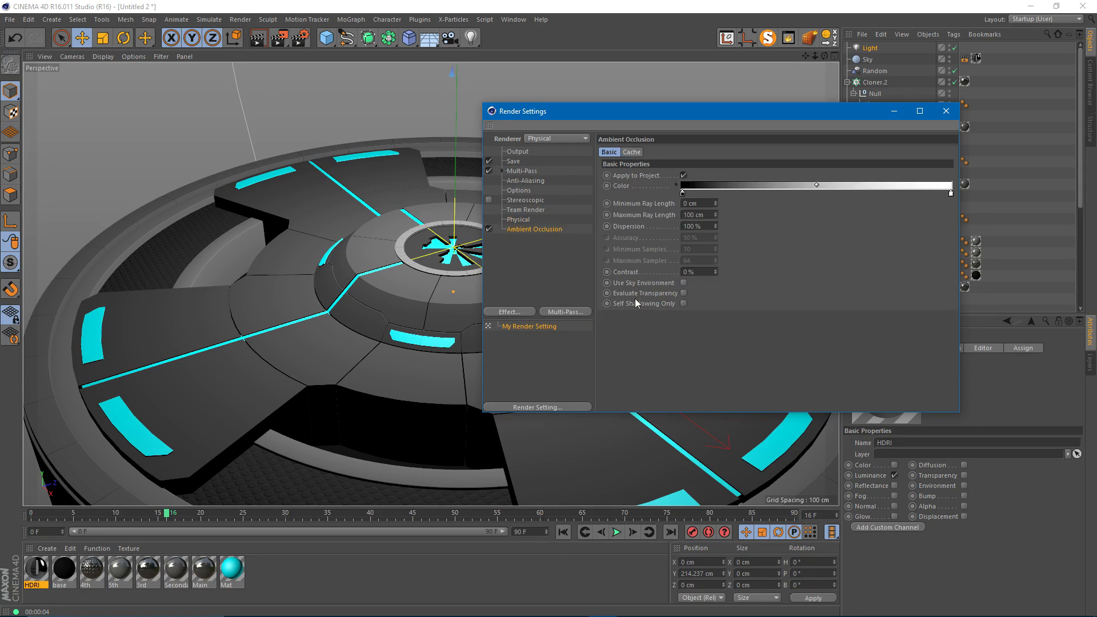
{"action": "left_click", "coordinate": [947, 111]}
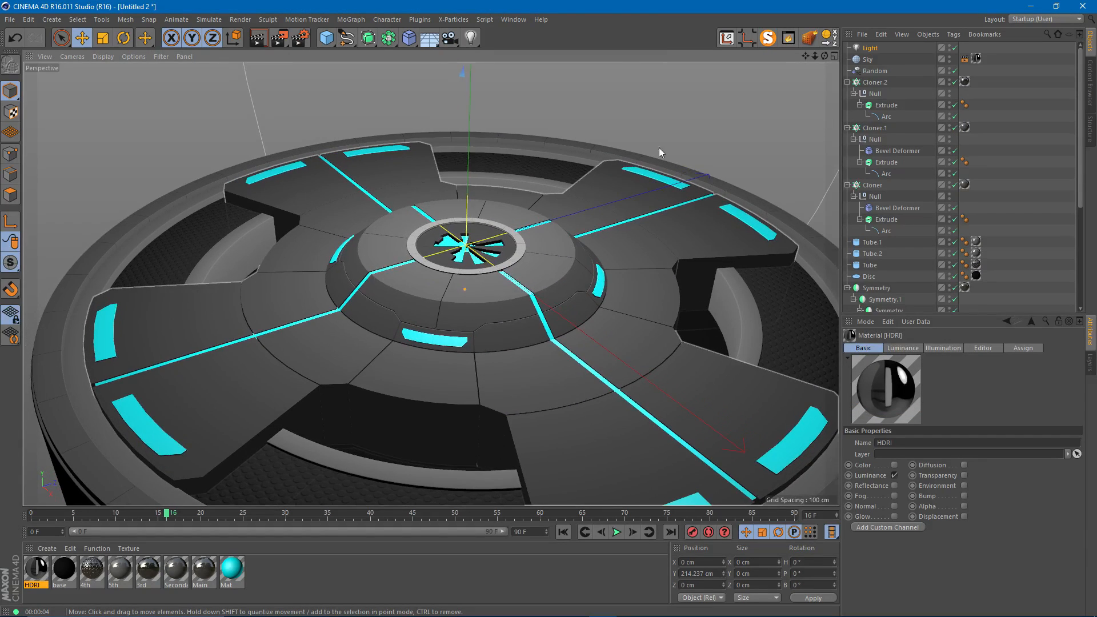
- Add a second omni light at the model's centre and place it inside a new Cloner
{"action": "scroll", "coordinate": [559, 196], "scroll_direction": "down", "scroll_amount": 5}
{"action": "left_click", "coordinate": [341, 122]}
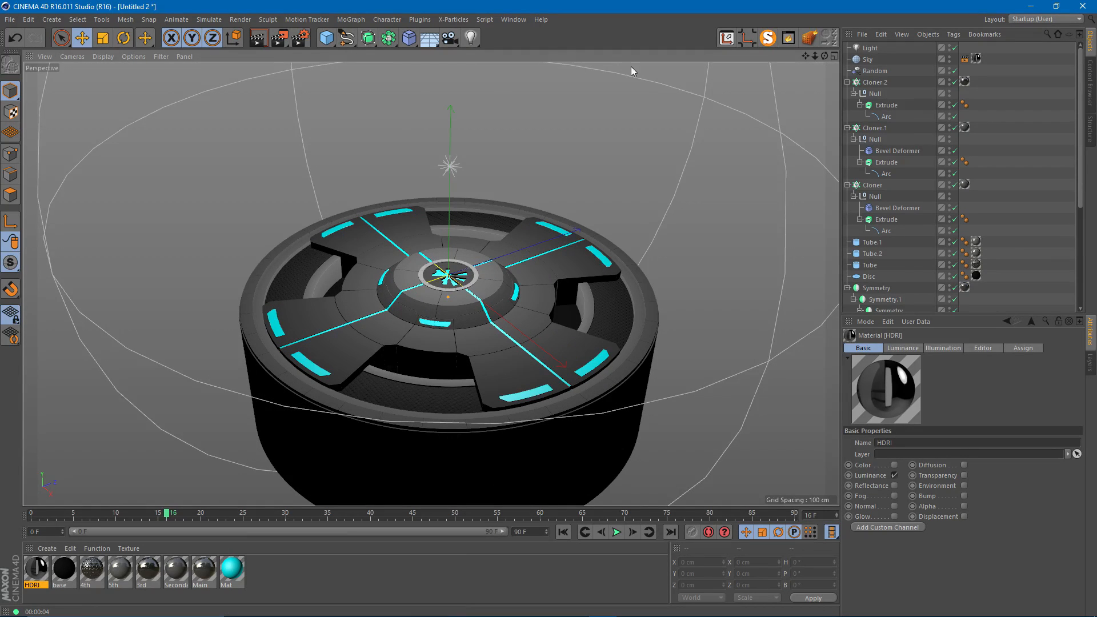
{"action": "left_click", "coordinate": [472, 38]}
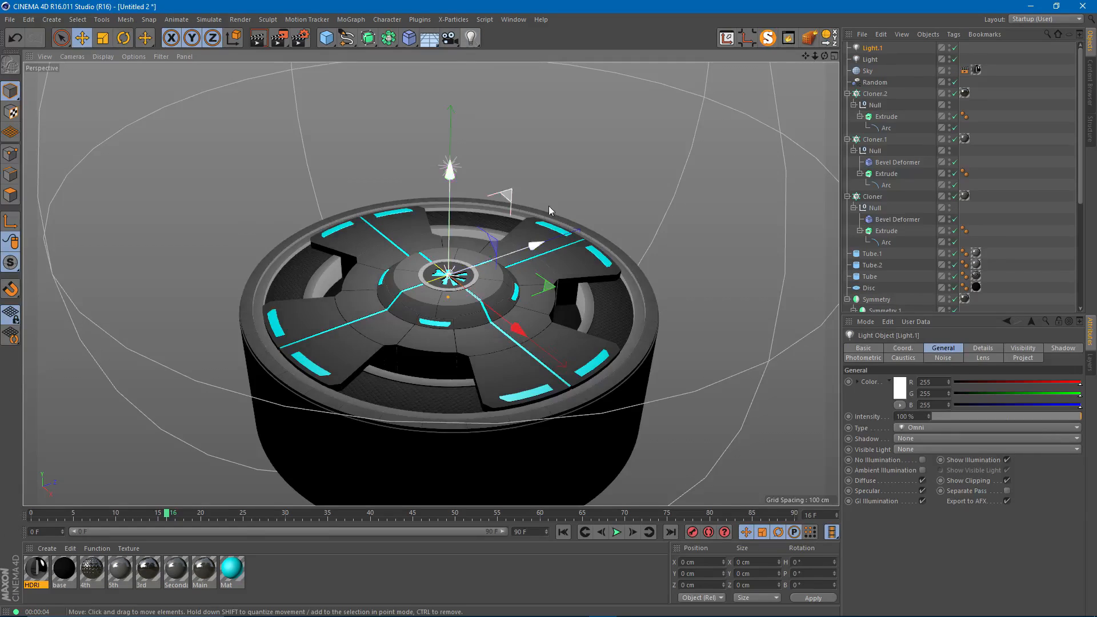
{"action": "left_click", "coordinate": [351, 19]}
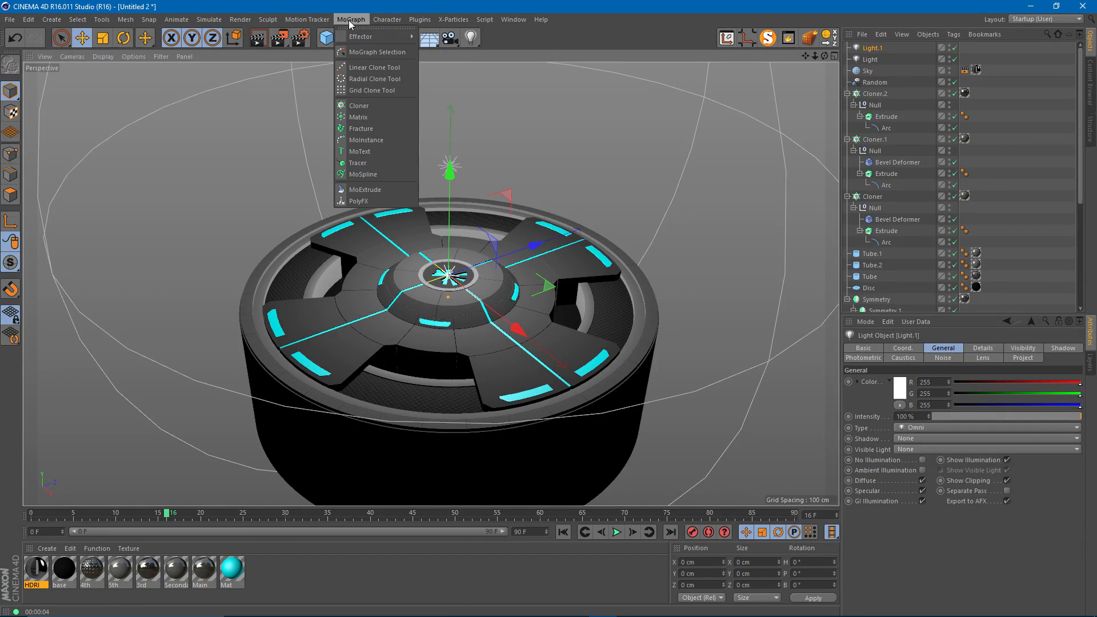
{"action": "left_click", "coordinate": [359, 106], "text": "alt"}
- Set the light cloner to Radial mode in the XZ plane with 6 clones and a radius of about 703 cm
{"action": "left_click", "coordinate": [897, 372]}
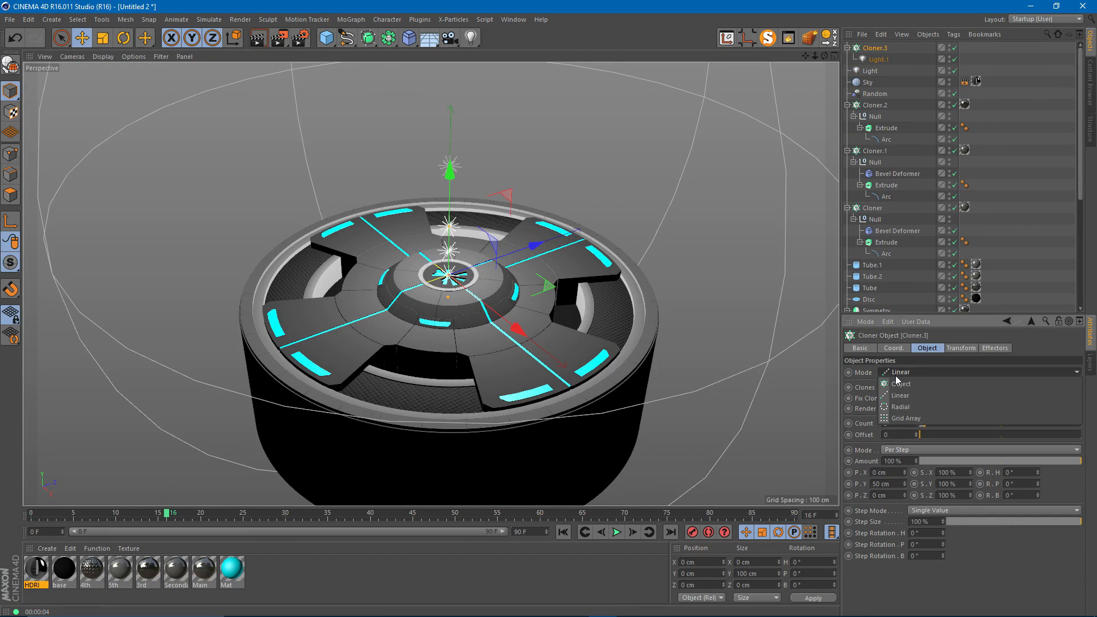
{"action": "left_click", "coordinate": [900, 406]}
{"action": "mouse_move", "coordinate": [917, 438]}
{"action": "left_mouse_down"}
{"action": "mouse_move", "coordinate": [1003, 431]}
{"action": "mouse_move", "coordinate": [975, 433]}
{"action": "left_mouse_up"}
{"action": "left_click", "coordinate": [886, 446]}
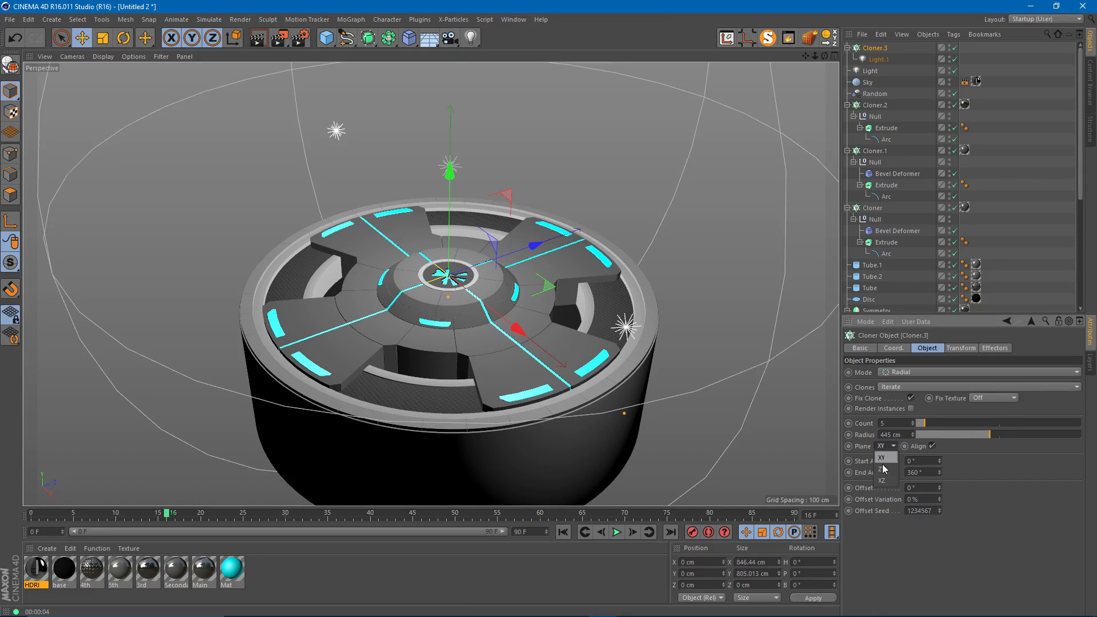
{"action": "left_click", "coordinate": [887, 479]}
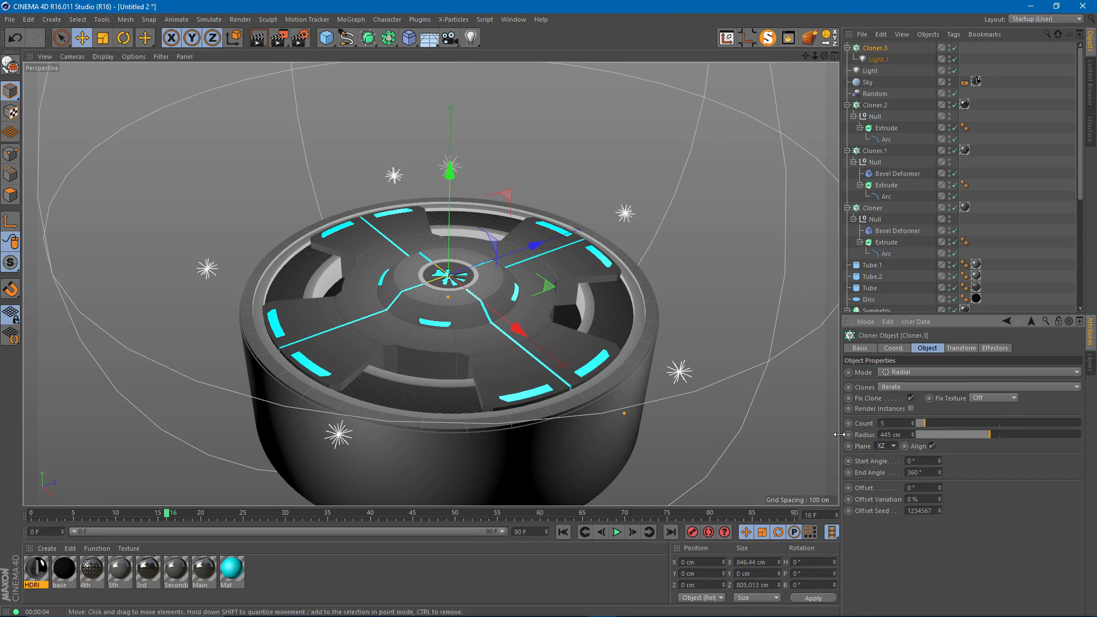
{"action": "left_click", "coordinate": [913, 421]}
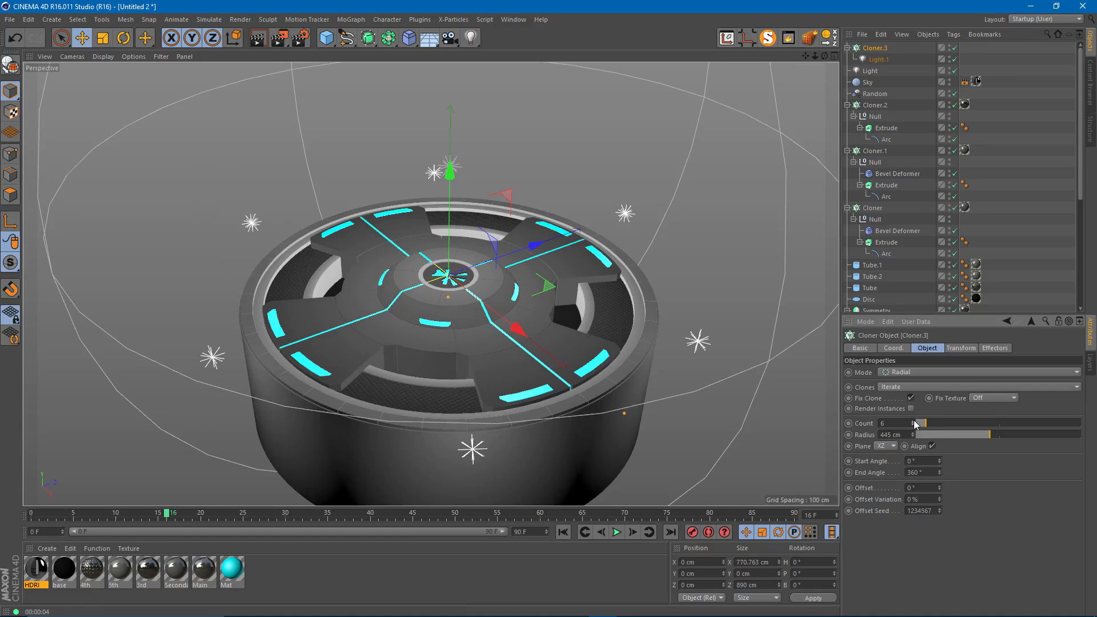
{"action": "left_click", "coordinate": [1021, 435]}
{"action": "left_click_drag", "start_coordinate": [1022, 437], "coordinate": [1033, 436]}
- Lower the intensity of the cloned ring light to about 30%
{"action": "left_click", "coordinate": [879, 61]}
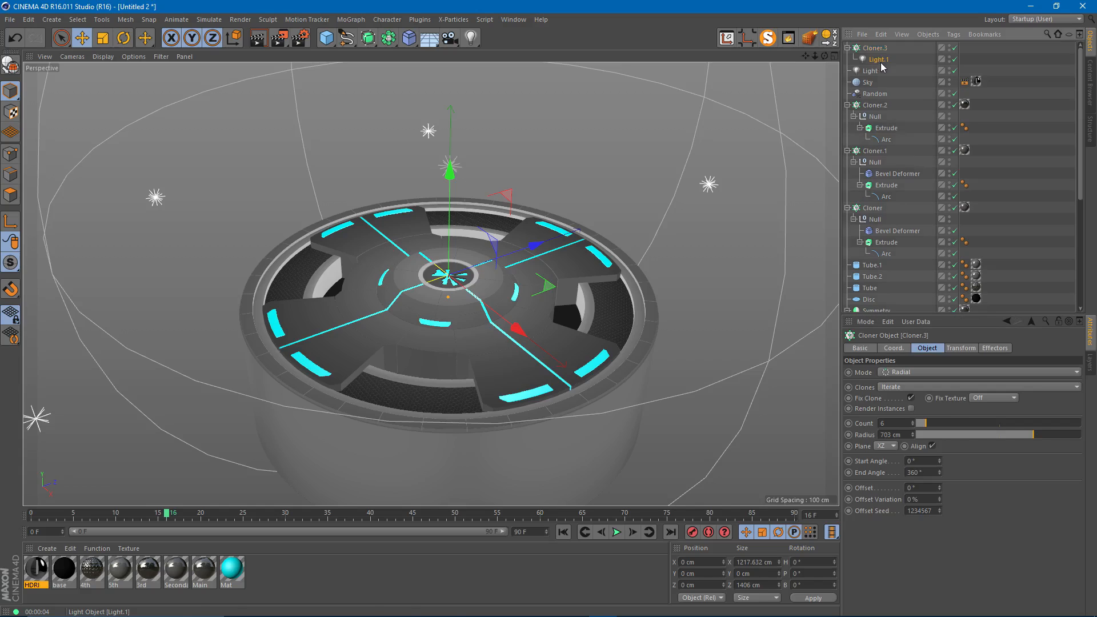
{"action": "left_click_drag", "start_coordinate": [553, 213], "coordinate": [553, 202], "text": "alt"}
{"action": "middle_click_drag", "start_coordinate": [553, 202], "coordinate": [622, 191], "text": "alt"}
{"action": "mouse_move", "coordinate": [980, 419]}
{"action": "left_mouse_down"}
{"action": "mouse_move", "coordinate": [936, 423]}
{"action": "mouse_move", "coordinate": [976, 411]}
{"action": "left_mouse_up"}
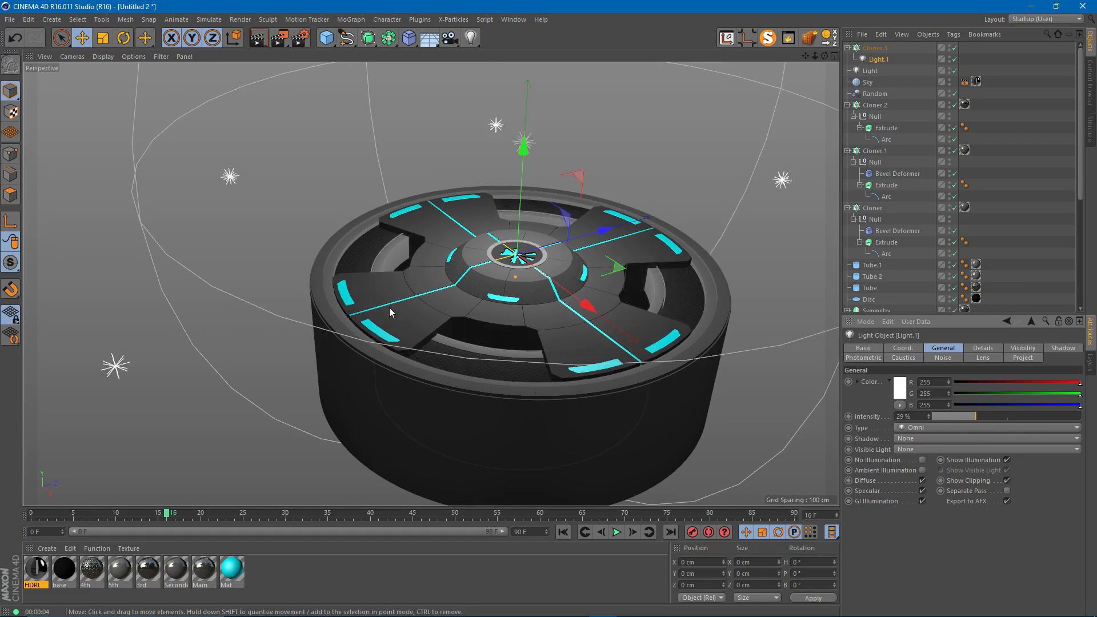
{"action": "left_click_drag", "start_coordinate": [983, 417], "coordinate": [980, 417]}
- Frame the top of the model and render the view to check the ring of lights
{"action": "right_click_drag", "start_coordinate": [493, 261], "coordinate": [539, 250], "text": "alt"}
{"action": "middle_click_drag", "start_coordinate": [539, 250], "coordinate": [499, 257], "text": "alt"}
{"action": "left_click_drag", "start_coordinate": [498, 257], "coordinate": [591, 156], "text": "alt"}
{"action": "left_click", "coordinate": [591, 143]}
{"action": "key", "text": "ctrl+r"}
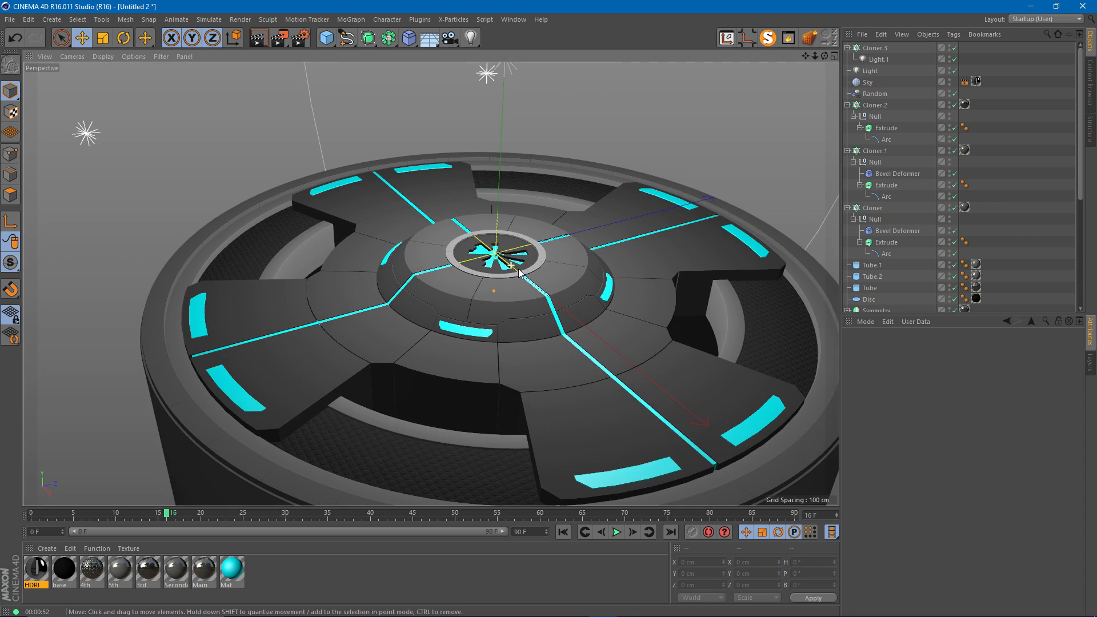
- Reduce the layer mask amount of the Main material's reflection and set its Fresnel mix strength to about 32%
{"action": "left_click_drag", "start_coordinate": [577, 262], "coordinate": [458, 261], "text": "alt"}
{"action": "left_click_drag", "start_coordinate": [291, 310], "coordinate": [283, 334], "text": "alt"}
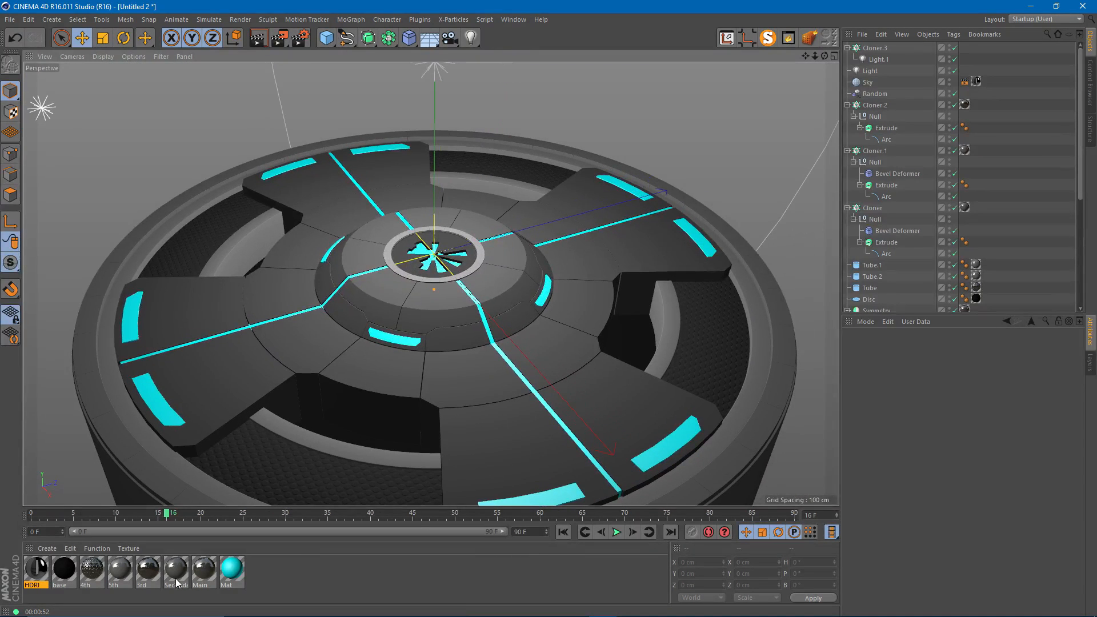
{"action": "double_click", "coordinate": [201, 569]}
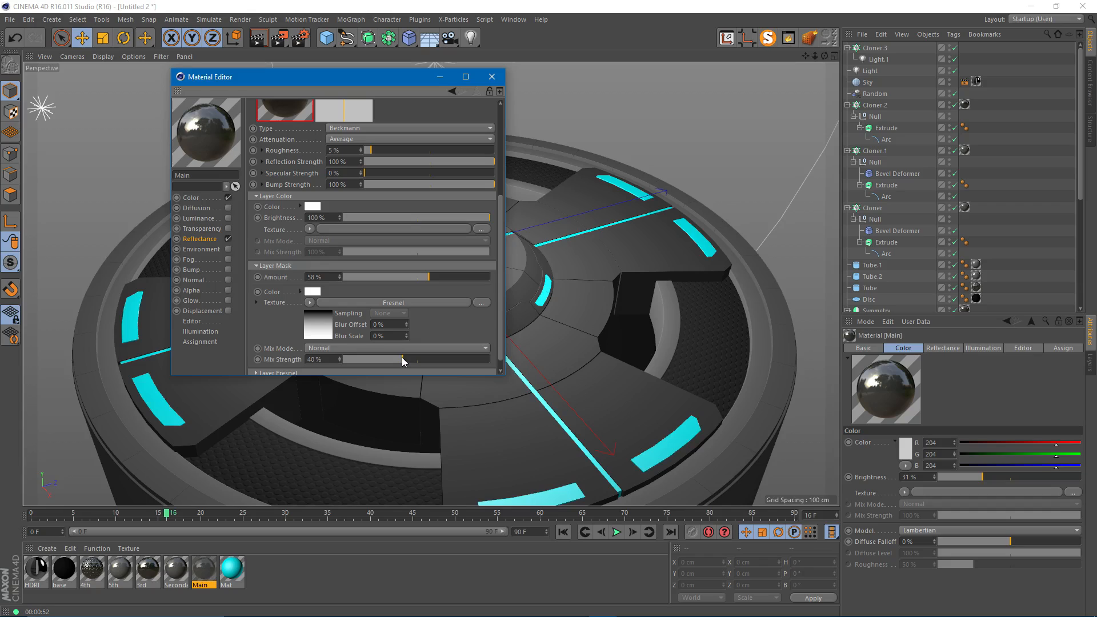
{"action": "left_click_drag", "start_coordinate": [403, 361], "coordinate": [376, 370]}
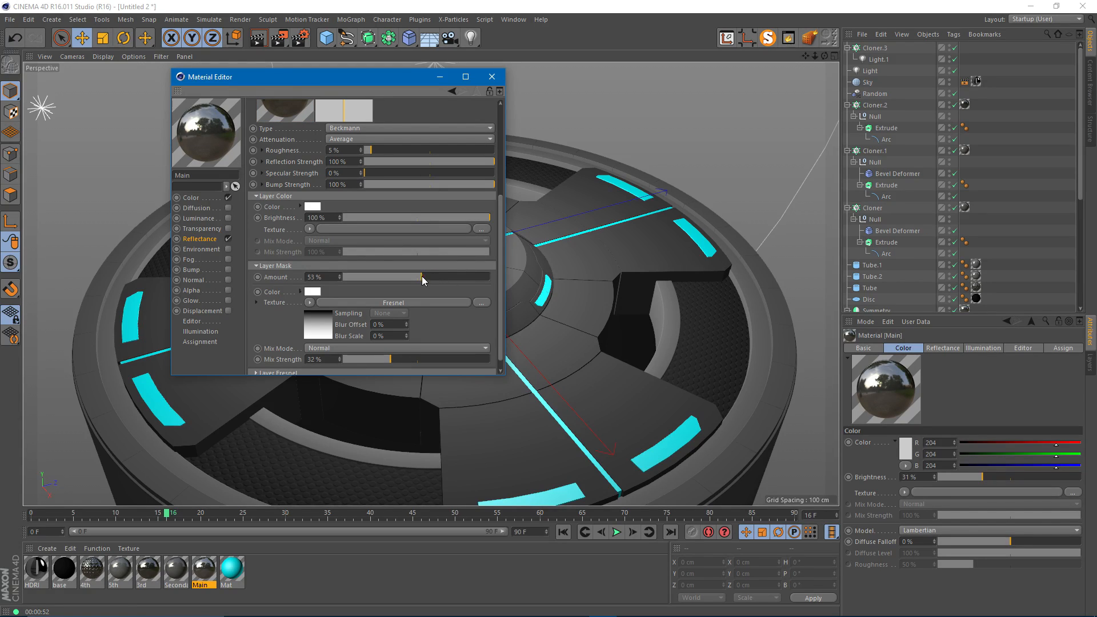
{"action": "scroll", "coordinate": [411, 273], "scroll_direction": "down", "scroll_amount": 1}
{"action": "left_click_drag", "start_coordinate": [411, 272], "coordinate": [416, 230]}
{"action": "left_click", "coordinate": [492, 77]}
- Change the original light above the model's centre to an area light
{"action": "right_click_drag", "start_coordinate": [416, 229], "coordinate": [455, 216], "text": "alt"}
{"action": "middle_click_drag", "start_coordinate": [454, 214], "coordinate": [454, 221], "text": "alt"}
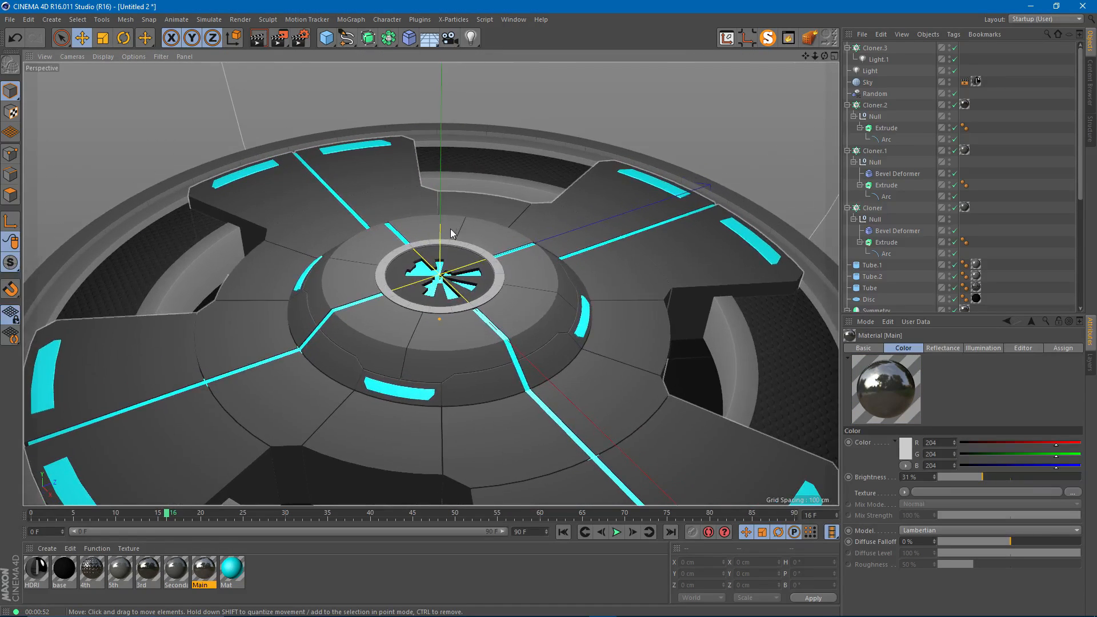
{"action": "left_click_drag", "start_coordinate": [445, 231], "coordinate": [454, 224], "text": "alt"}
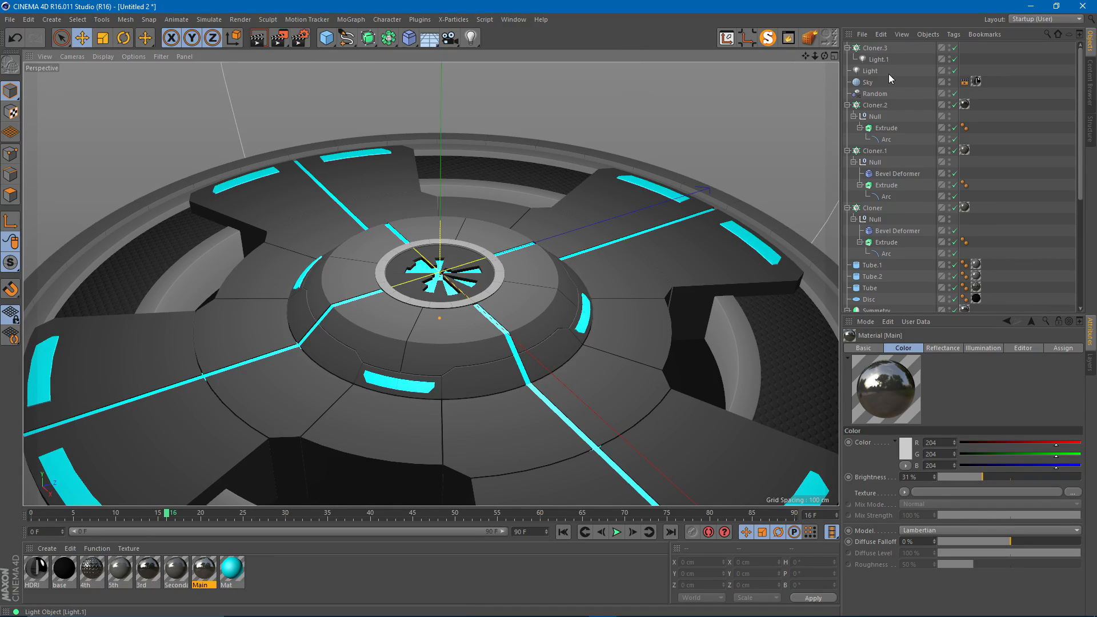
{"action": "left_click", "coordinate": [868, 72]}
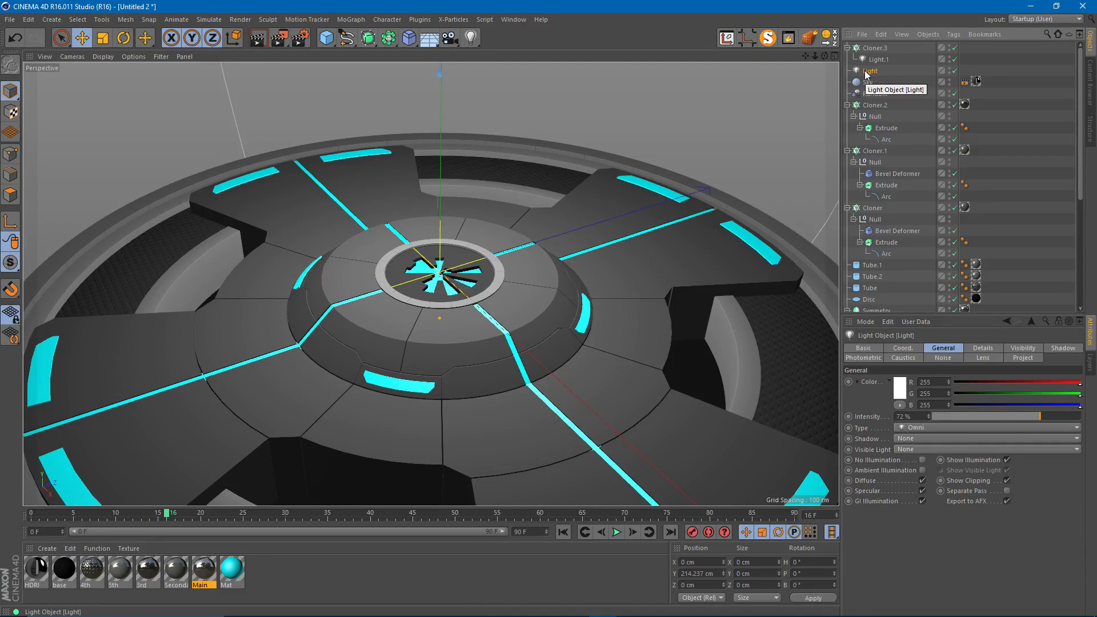
{"action": "scroll", "coordinate": [518, 129], "scroll_direction": "down", "scroll_amount": 3}
{"action": "middle_click_drag", "start_coordinate": [443, 132], "coordinate": [430, 198], "text": "alt"}
{"action": "left_click_drag", "start_coordinate": [430, 198], "coordinate": [451, 184], "text": "alt"}
{"action": "left_click", "coordinate": [908, 439]}
{"action": "left_click", "coordinate": [933, 474]}
- Rotate the area light's pitch to 90° and raise it to a height of about 242 cm
{"action": "left_click_drag", "start_coordinate": [464, 224], "coordinate": [487, 226], "text": "alt"}
{"action": "key", "text": "r"}
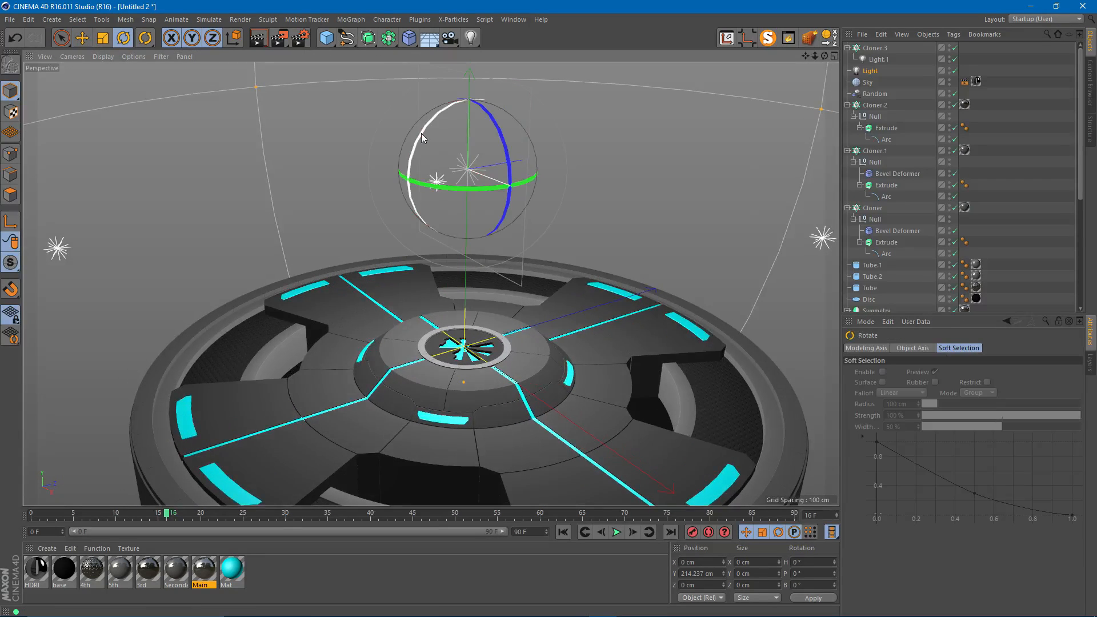
{"action": "left_click_drag", "start_coordinate": [428, 124], "coordinate": [414, 237]}
{"action": "key", "text": "e"}
{"action": "left_click_drag", "start_coordinate": [465, 112], "coordinate": [468, 86]}
- Scale up the area light above the model
{"action": "scroll", "coordinate": [378, 174], "scroll_direction": "down", "scroll_amount": 3}
{"action": "key", "text": "t"}
{"action": "left_click_drag", "start_coordinate": [307, 183], "coordinate": [476, 181]}
{"action": "scroll", "coordinate": [468, 189], "scroll_direction": "down", "scroll_amount": 2}
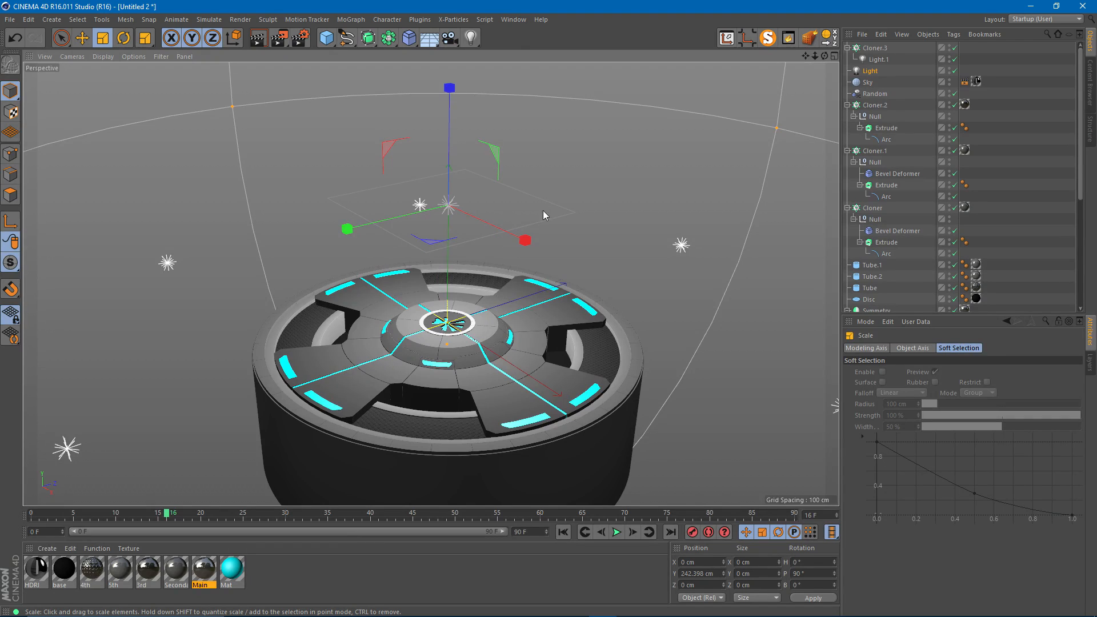
{"action": "left_click_drag", "start_coordinate": [335, 173], "coordinate": [286, 200]}
{"action": "left_click_drag", "start_coordinate": [725, 148], "coordinate": [679, 172]}
- Render a close view of the model's top to the Picture Viewer, inspect its surfaces and close the render
{"action": "right_click_drag", "start_coordinate": [431, 284], "coordinate": [461, 302], "text": "alt"}
{"action": "middle_click_drag", "start_coordinate": [461, 302], "coordinate": [429, 285], "text": "alt"}
{"action": "right_click_drag", "start_coordinate": [429, 285], "coordinate": [527, 190], "text": "alt"}
{"action": "middle_click_drag", "start_coordinate": [527, 191], "coordinate": [531, 143], "text": "alt"}
{"action": "key", "text": "shift+r"}
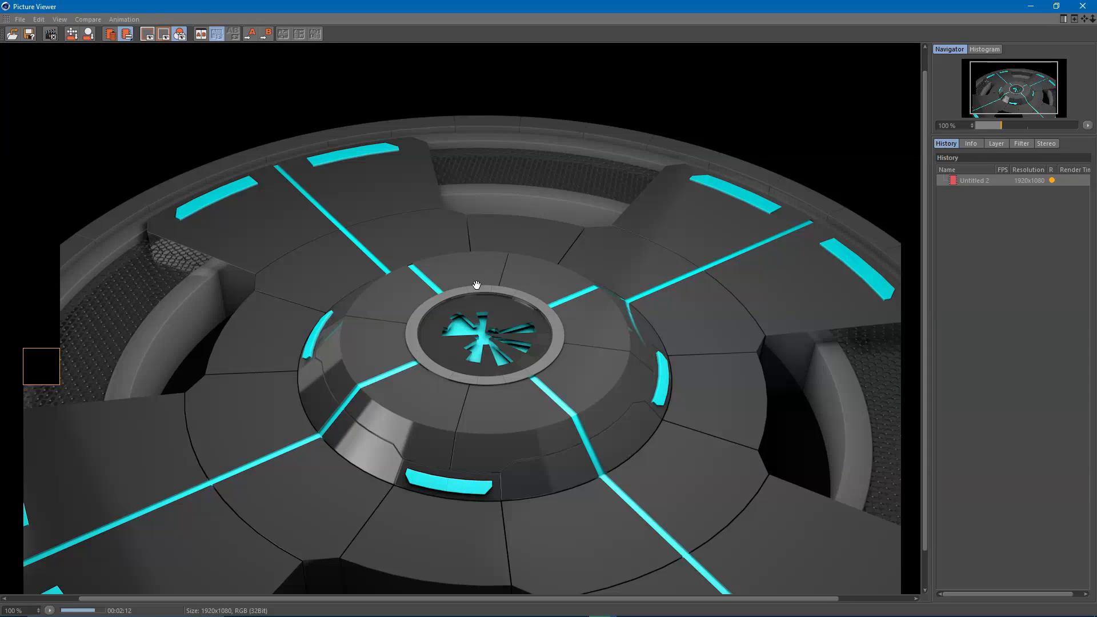
{"action": "left_click_drag", "start_coordinate": [469, 298], "coordinate": [521, 194]}
{"action": "left_click_drag", "start_coordinate": [402, 176], "coordinate": [401, 176]}
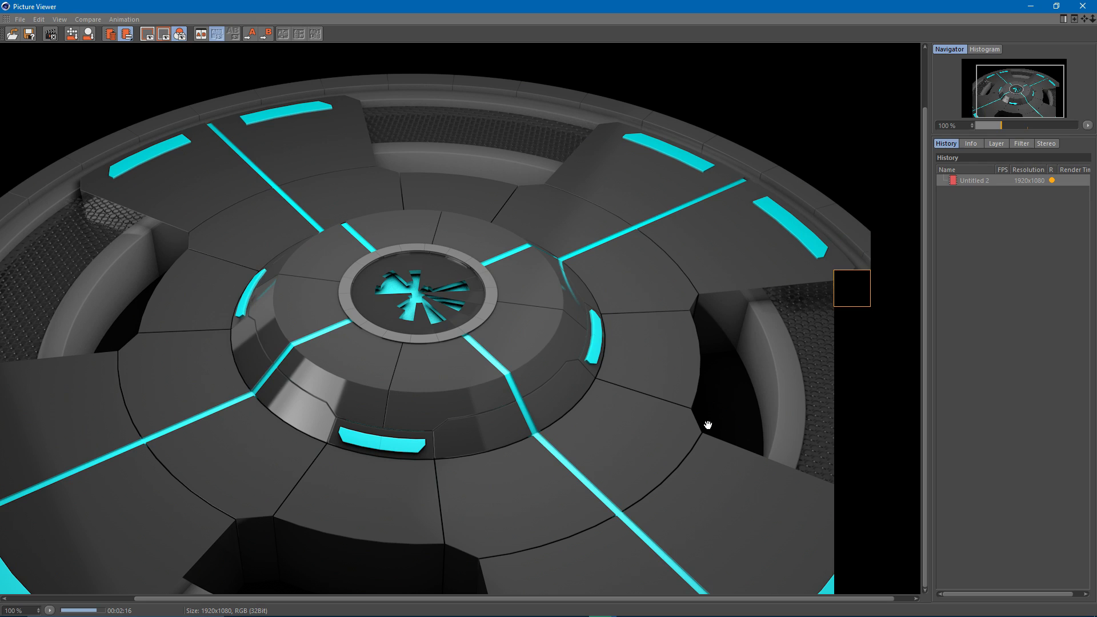
{"action": "left_click_drag", "start_coordinate": [729, 371], "coordinate": [732, 396]}
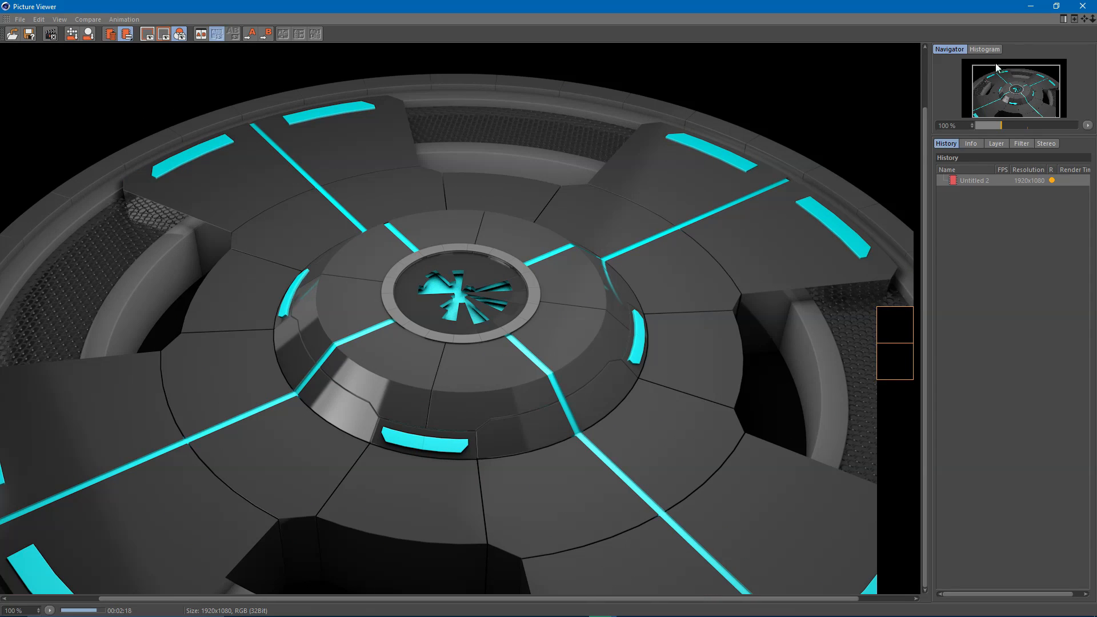
{"action": "left_click", "coordinate": [1082, 6]}
{"action": "left_click", "coordinate": [559, 358]}
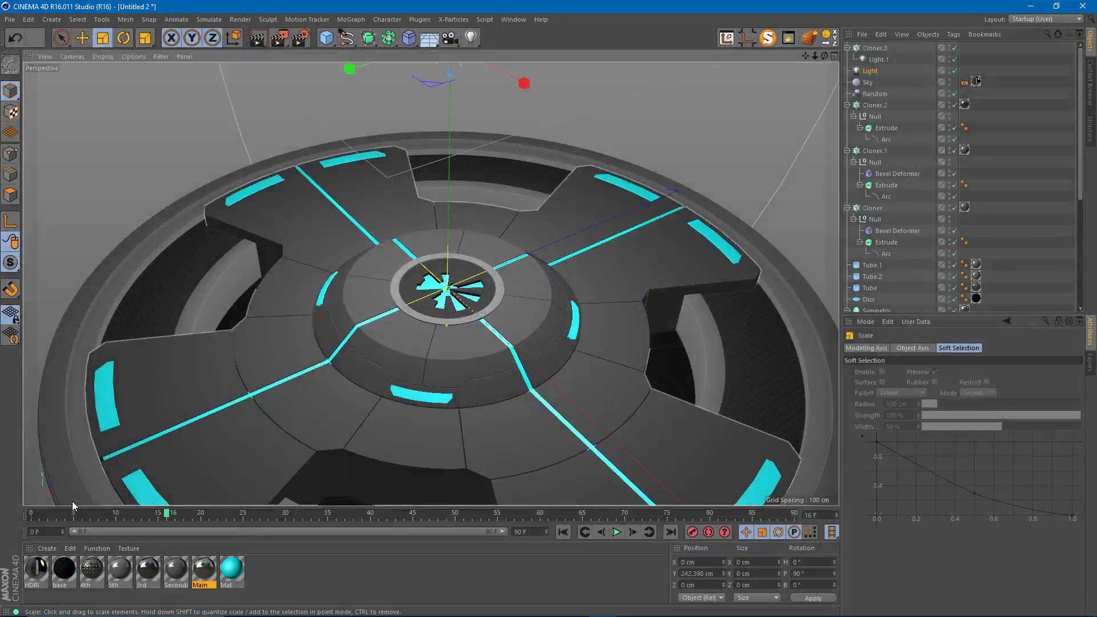
- Raise the base material's colour brightness to 36%
{"action": "double_click", "coordinate": [64, 568]}
{"action": "left_click", "coordinate": [201, 199]}
{"action": "left_click_drag", "start_coordinate": [371, 153], "coordinate": [400, 155]}
{"action": "left_click", "coordinate": [492, 77]}
{"action": "left_click", "coordinate": [674, 144]}
{"action": "scroll", "coordinate": [386, 245], "scroll_direction": "down", "scroll_amount": 5}
{"action": "left_click_drag", "start_coordinate": [404, 294], "coordinate": [403, 207], "text": "alt"}
{"action": "left_click_drag", "start_coordinate": [457, 175], "coordinate": [484, 276], "text": "alt"}
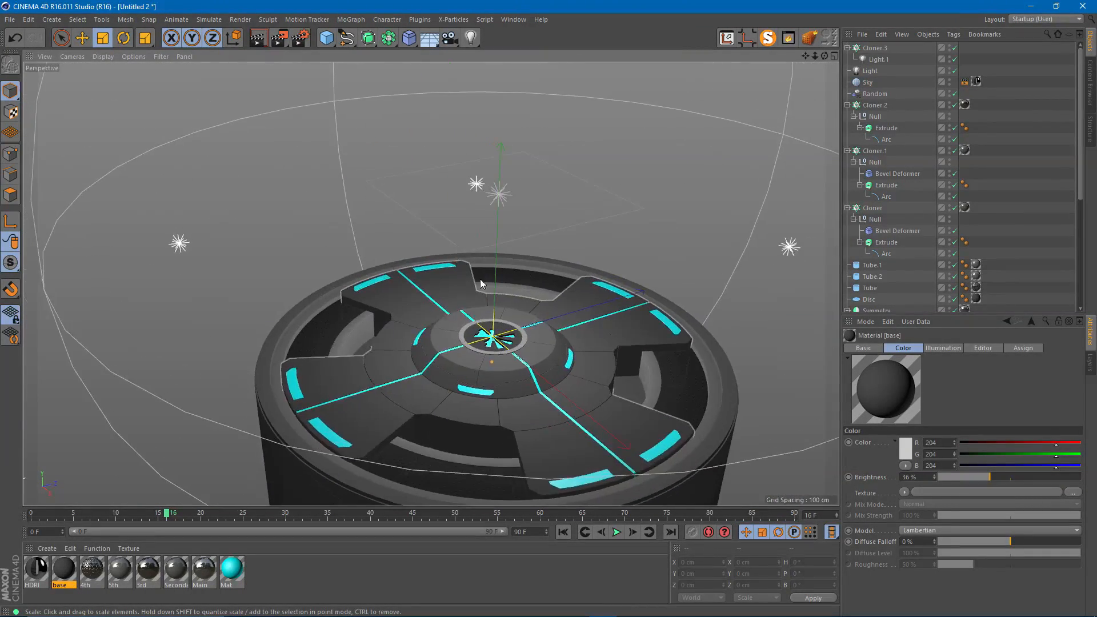
- Add a circle spline at the centre of the model
{"action": "right_click_drag", "start_coordinate": [473, 283], "coordinate": [568, 245], "text": "alt"}
{"action": "middle_click_drag", "start_coordinate": [568, 245], "coordinate": [532, 235], "text": "alt"}
{"action": "left_click", "coordinate": [858, 48]}
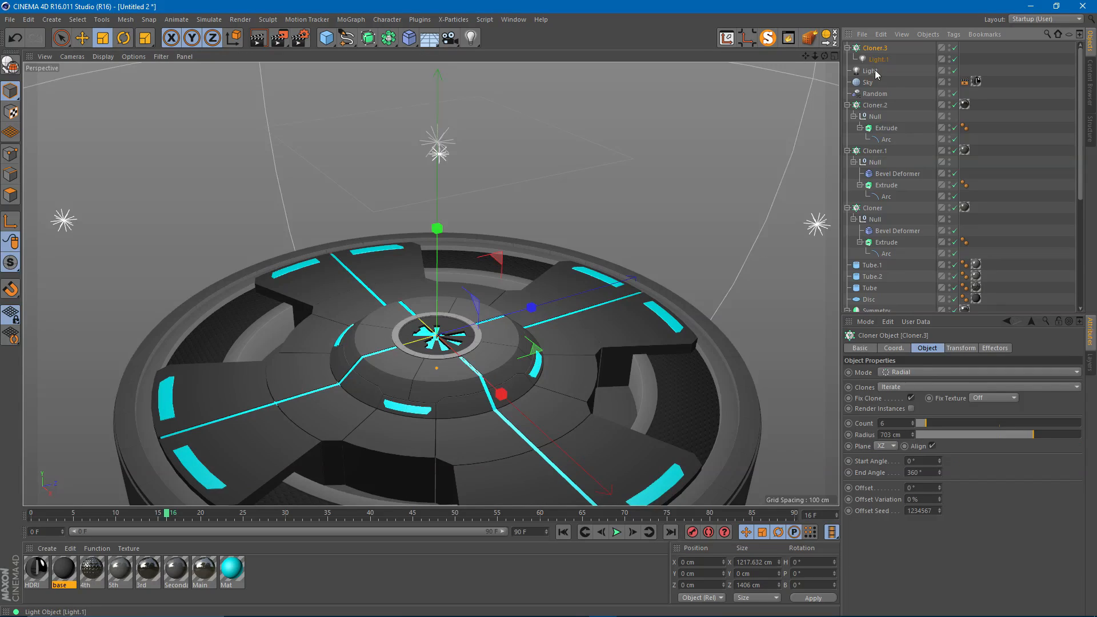
{"action": "left_click", "coordinate": [1030, 117]}
{"action": "middle_click_drag", "start_coordinate": [455, 228], "coordinate": [460, 194], "text": "alt"}
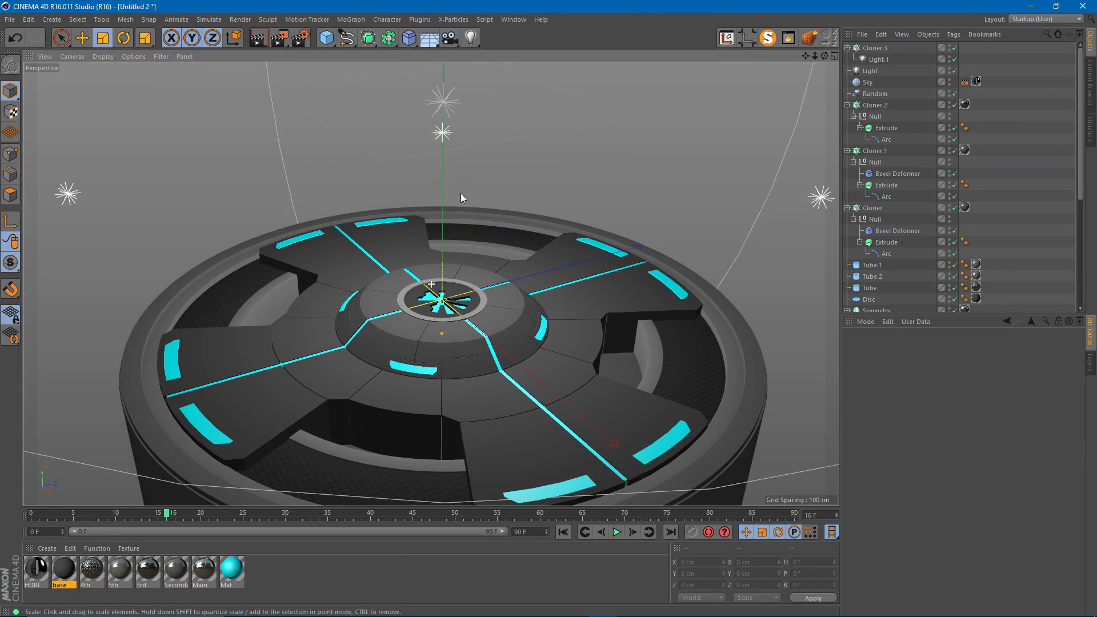
{"action": "left_click", "coordinate": [345, 39]}
{"action": "left_click", "coordinate": [447, 99]}
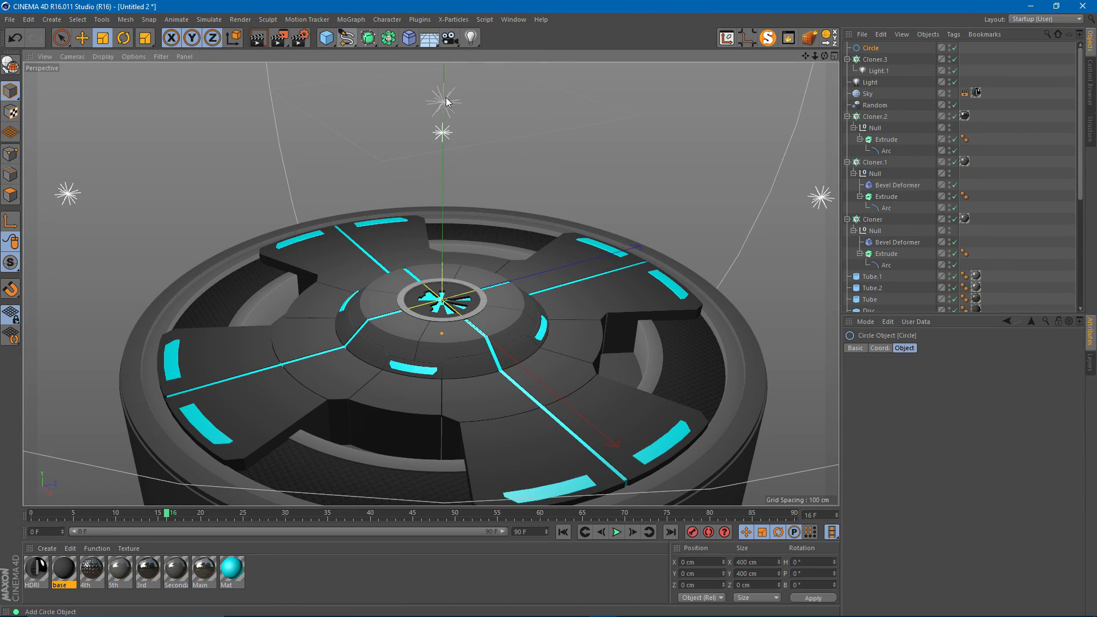
- Lay the circle flat with a 90° pitch, enlarged to about 827 cm across and raised to about 94 cm
{"action": "key", "text": "r"}
{"action": "left_click_drag", "start_coordinate": [425, 246], "coordinate": [377, 331]}
{"action": "key", "text": "t"}
{"action": "left_click_drag", "start_coordinate": [257, 225], "coordinate": [709, 149]}
{"action": "left_click_drag", "start_coordinate": [514, 220], "coordinate": [597, 227], "text": "alt"}
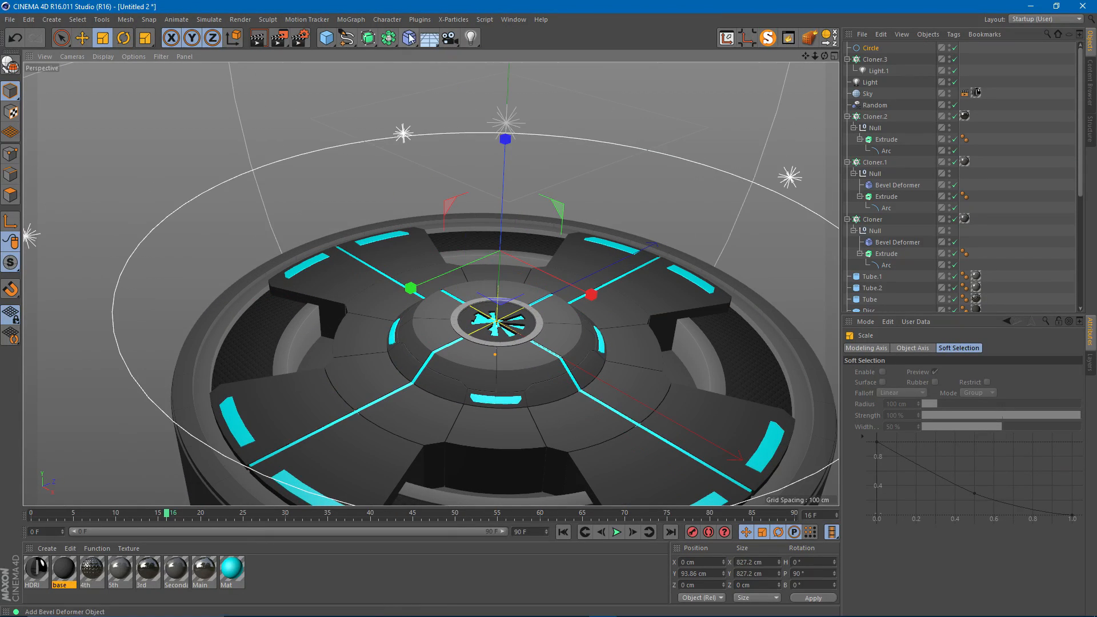
- Add a target camera and adjust the height of its target null above the model
{"action": "left_click", "coordinate": [449, 40]}
{"action": "left_click", "coordinate": [509, 87]}
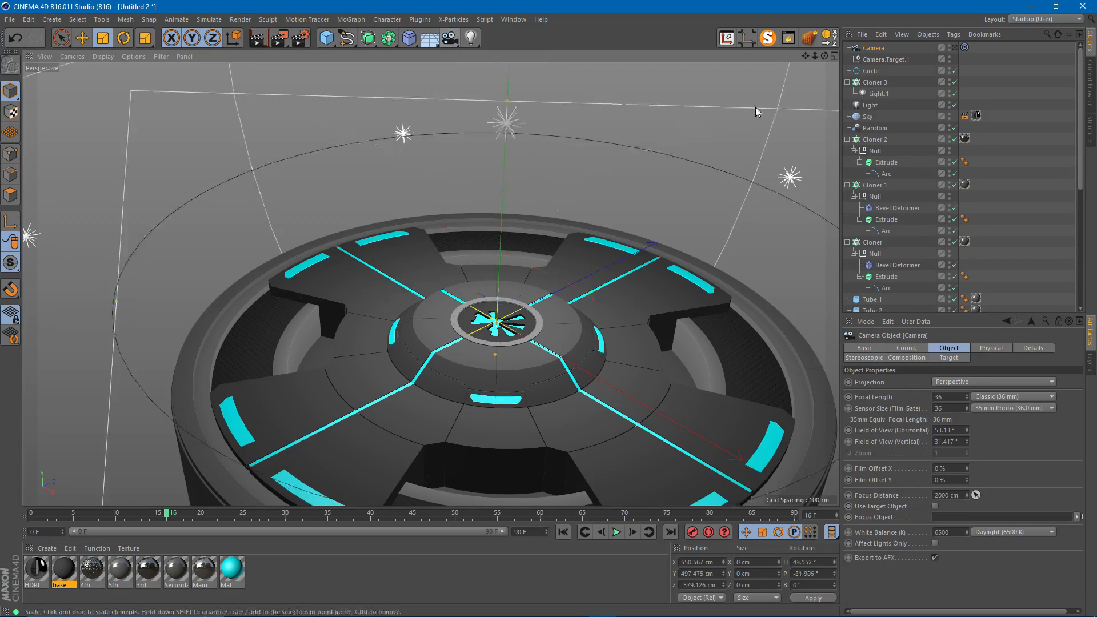
{"action": "left_click", "coordinate": [889, 59]}
{"action": "middle_click_drag", "start_coordinate": [507, 266], "coordinate": [461, 248], "text": "alt"}
{"action": "key", "text": "e"}
{"action": "mouse_move", "coordinate": [455, 222]}
{"action": "left_mouse_down"}
{"action": "mouse_move", "coordinate": [450, 161]}
{"action": "mouse_move", "coordinate": [441, 201]}
{"action": "mouse_move", "coordinate": [452, 208]}
{"action": "left_mouse_up"}
- Add a cube above the iris, scaled to about 91 × 88 × 91 cm at a height of about 74 cm
{"action": "left_click_drag", "start_coordinate": [326, 36], "coordinate": [432, 54]}
{"action": "left_click_drag", "start_coordinate": [439, 164], "coordinate": [438, 120]}
{"action": "key", "text": "t"}
{"action": "left_click_drag", "start_coordinate": [473, 209], "coordinate": [395, 216]}
{"action": "key", "text": "e"}
{"action": "left_click_drag", "start_coordinate": [443, 181], "coordinate": [444, 122]}
{"action": "key", "text": "t"}
{"action": "left_click_drag", "start_coordinate": [519, 126], "coordinate": [461, 190]}
{"action": "middle_click_drag", "start_coordinate": [467, 215], "coordinate": [485, 269], "text": "alt"}
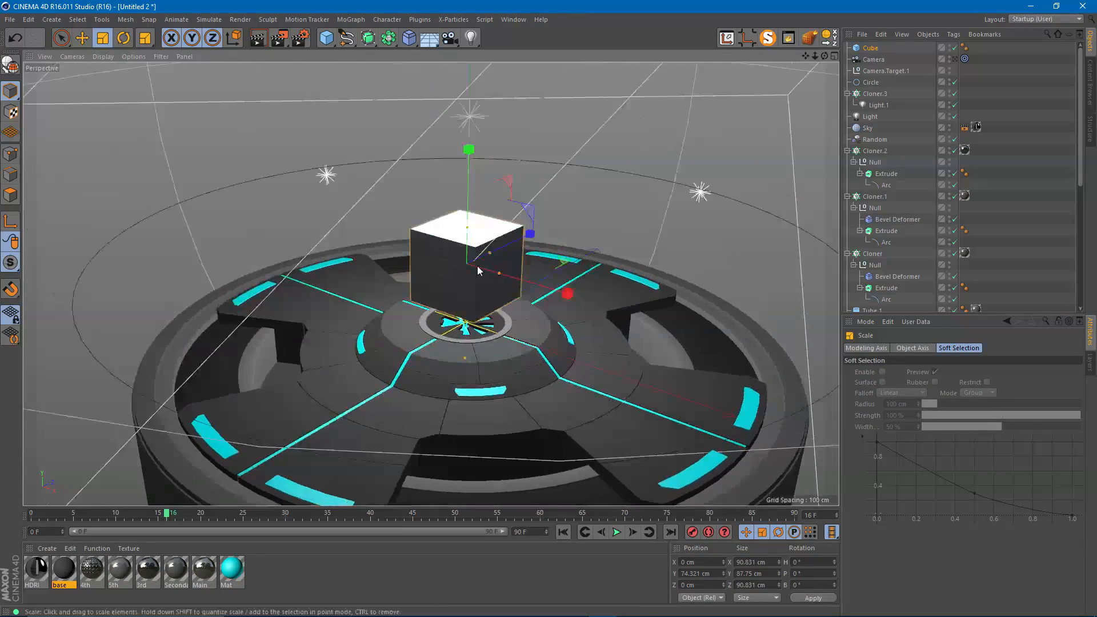
- Make the cube editable and stretch it into a thin upright panel of about 141 × 121 × 18 cm
{"action": "left_click_drag", "start_coordinate": [485, 269], "coordinate": [426, 279], "text": "alt"}
{"action": "right_click_drag", "start_coordinate": [426, 280], "coordinate": [514, 265], "text": "alt"}
{"action": "left_click_drag", "start_coordinate": [514, 265], "coordinate": [535, 248], "text": "alt"}
{"action": "key", "text": "c"}
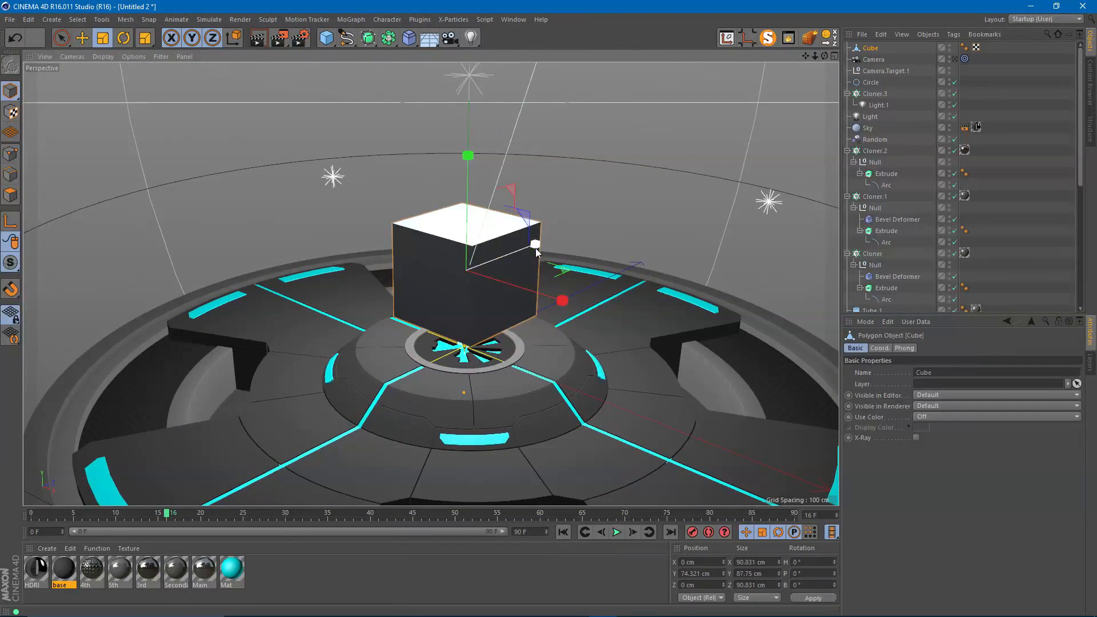
{"action": "key", "text": "t"}
{"action": "left_click_drag", "start_coordinate": [611, 249], "coordinate": [609, 280]}
{"action": "left_click_drag", "start_coordinate": [521, 312], "coordinate": [428, 318], "text": "alt"}
{"action": "left_click_drag", "start_coordinate": [575, 266], "coordinate": [437, 275]}
{"action": "left_click_drag", "start_coordinate": [307, 259], "coordinate": [320, 240]}
{"action": "left_click_drag", "start_coordinate": [392, 154], "coordinate": [399, 119]}
{"action": "left_click_drag", "start_coordinate": [444, 221], "coordinate": [571, 265], "text": "alt"}
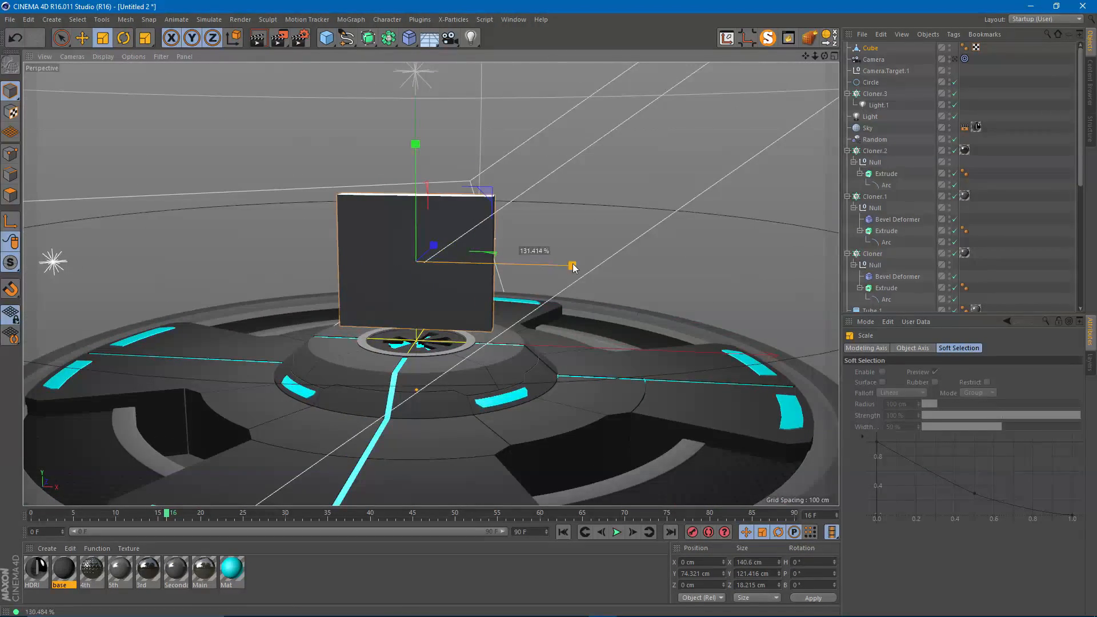
- Lower the camera's target null to about -3 cm at the iris and raise the thin panel slightly
{"action": "key", "text": "e"}
{"action": "left_click_drag", "start_coordinate": [434, 257], "coordinate": [517, 230], "text": "alt"}
{"action": "left_click", "coordinate": [882, 72]}
{"action": "left_click_drag", "start_coordinate": [475, 171], "coordinate": [477, 240]}
{"action": "left_click_drag", "start_coordinate": [472, 325], "coordinate": [463, 311], "text": "alt"}
{"action": "right_click_drag", "start_coordinate": [462, 308], "coordinate": [452, 313], "text": "alt"}
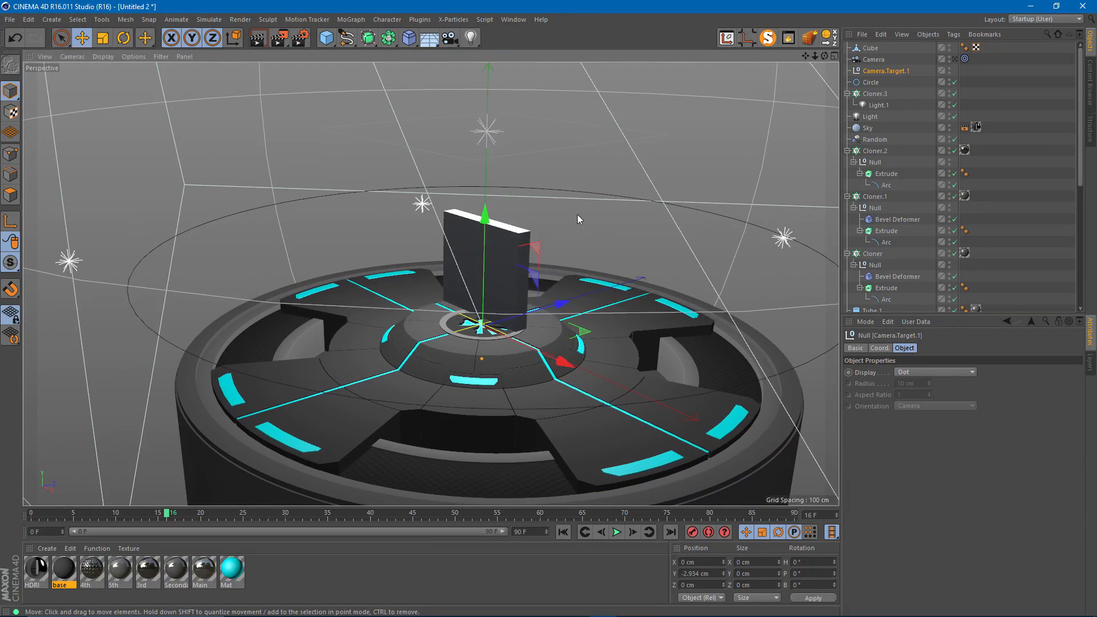
{"action": "left_click", "coordinate": [521, 247]}
{"action": "mouse_move", "coordinate": [485, 201]}
{"action": "left_mouse_down"}
{"action": "mouse_move", "coordinate": [484, 177]}
{"action": "mouse_move", "coordinate": [498, 203]}
{"action": "mouse_move", "coordinate": [503, 194]}
{"action": "mouse_move", "coordinate": [485, 187]}
{"action": "left_mouse_up"}
- Add an Align to Spline tag to the camera with the circle as its spline path
{"action": "left_click", "coordinate": [873, 60]}
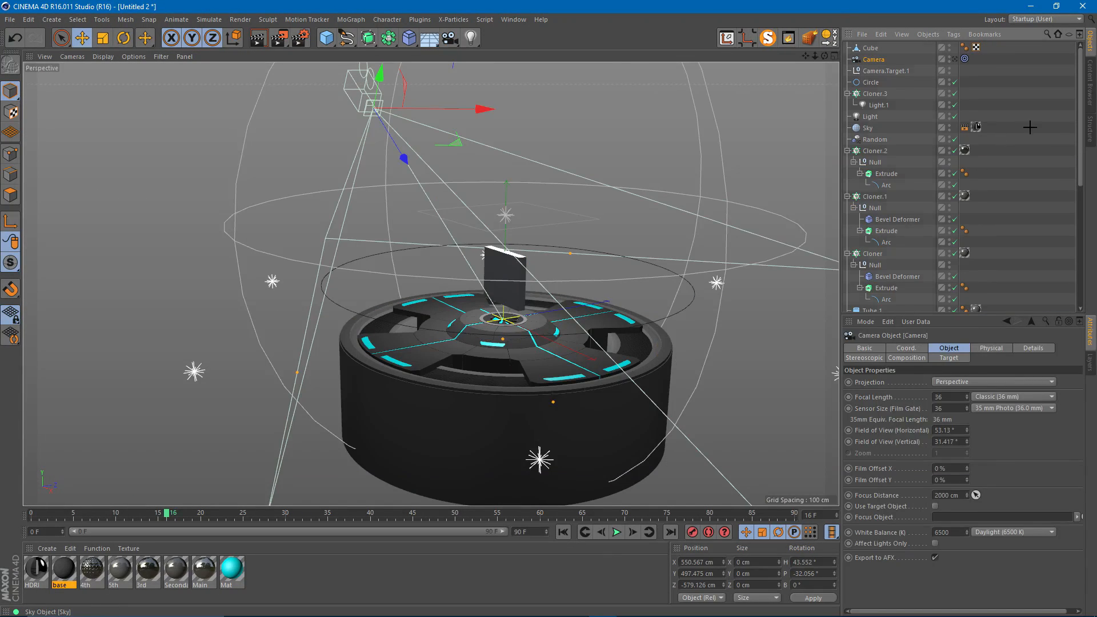
{"action": "right_click", "coordinate": [874, 60]}
{"action": "mouse_move", "coordinate": [858, 73]}
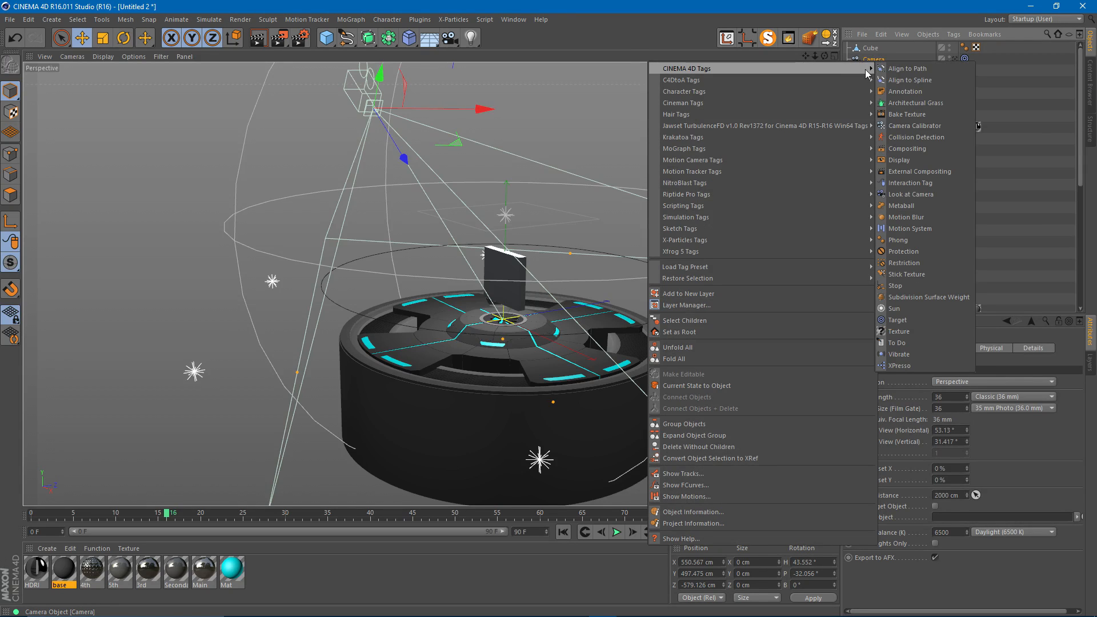
{"action": "left_click", "coordinate": [915, 81]}
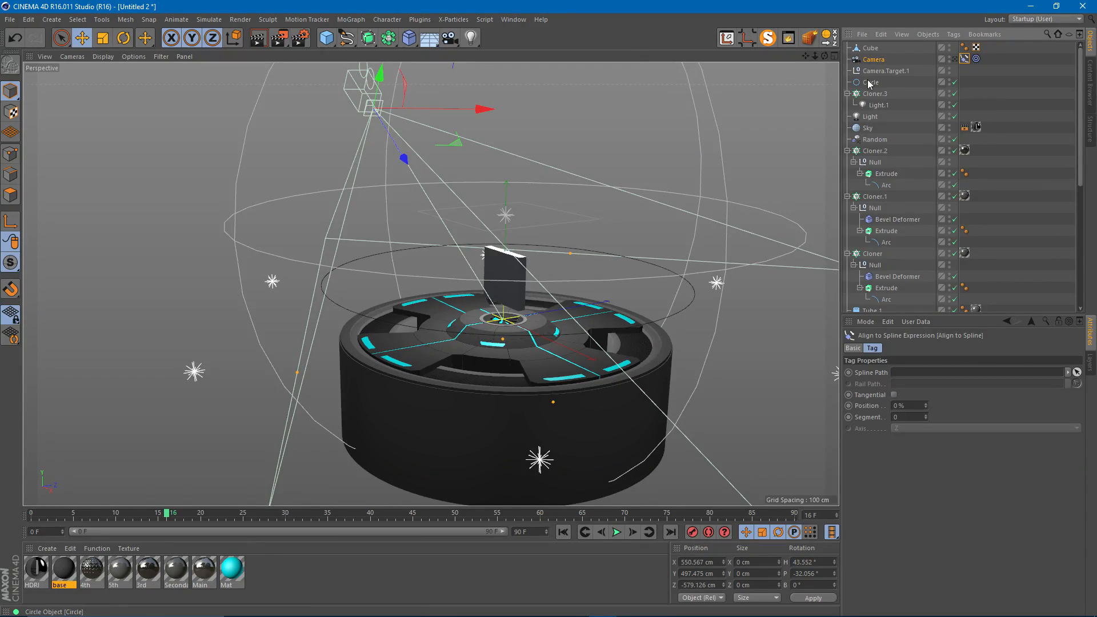
{"action": "left_click_drag", "start_coordinate": [507, 264], "coordinate": [548, 294], "text": "alt"}
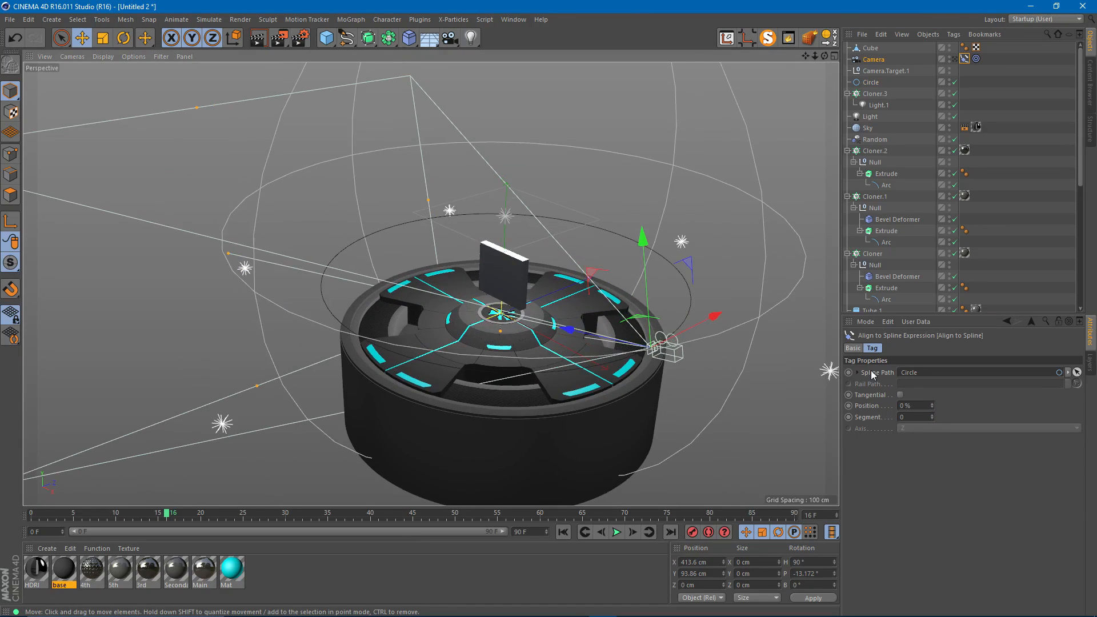
- Try shifting the camera along the circle with the tag's position value, and undo it
{"action": "mouse_move", "coordinate": [925, 405]}
{"action": "left_mouse_down"}
{"action": "mouse_move", "coordinate": [925, 363]}
{"action": "mouse_move", "coordinate": [925, 404]}
{"action": "mouse_move", "coordinate": [925, 386]}
{"action": "mouse_move", "coordinate": [925, 395]}
{"action": "left_mouse_up"}
{"action": "key", "text": "ctrl+z"}
{"action": "left_click_drag", "start_coordinate": [428, 331], "coordinate": [496, 278], "text": "alt"}
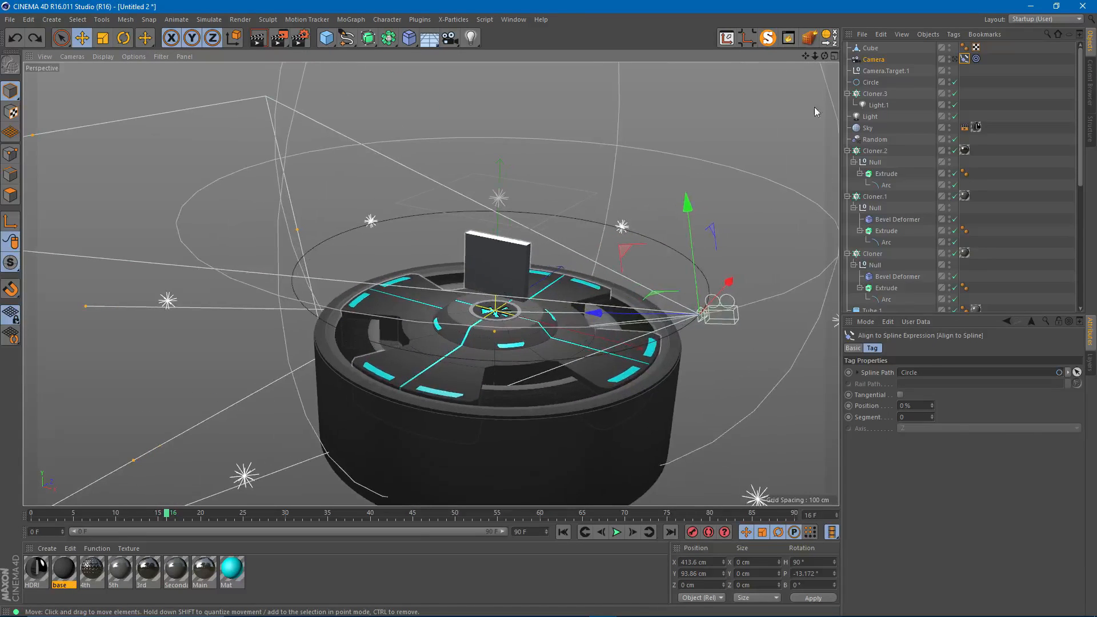
- Rotate the circle's bank to -84° to shift the camera's starting point
{"action": "left_click", "coordinate": [868, 84]}
{"action": "left_click", "coordinate": [880, 349]}
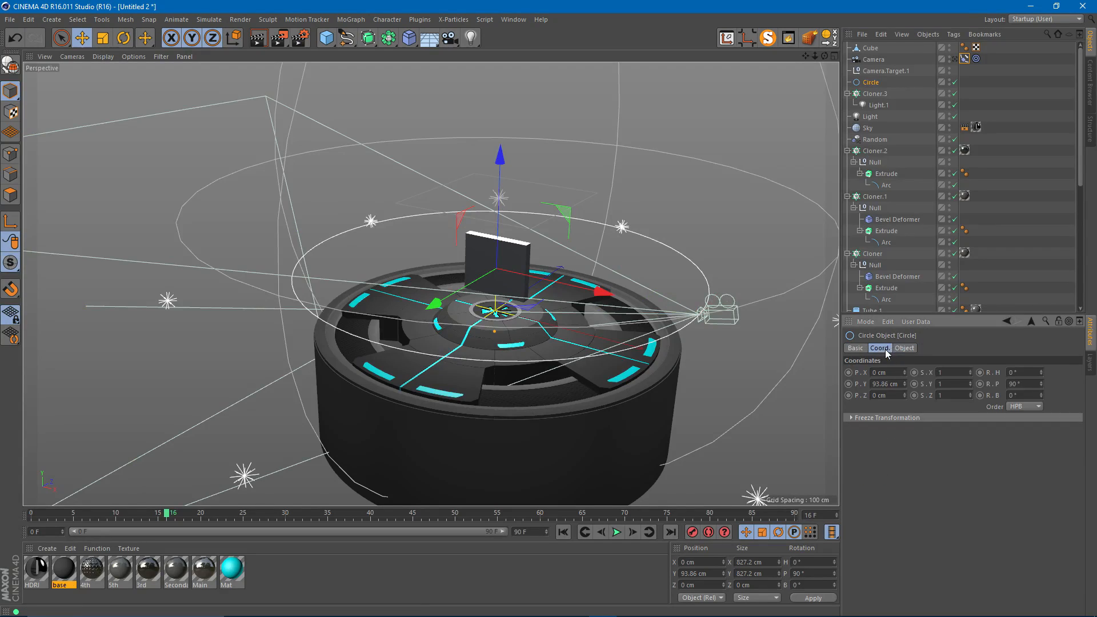
{"action": "left_click_drag", "start_coordinate": [1041, 395], "coordinate": [1041, 423]}
- Try running the camera's Align to Spline position up to 100%, and undo it
{"action": "left_click", "coordinate": [965, 58]}
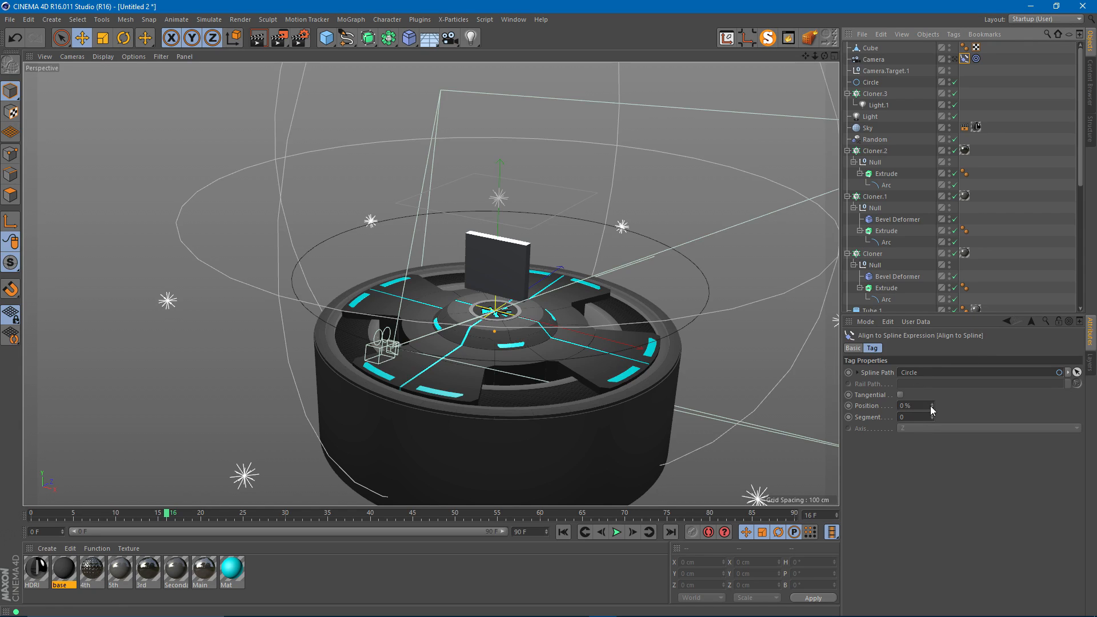
{"action": "left_click", "coordinate": [885, 71]}
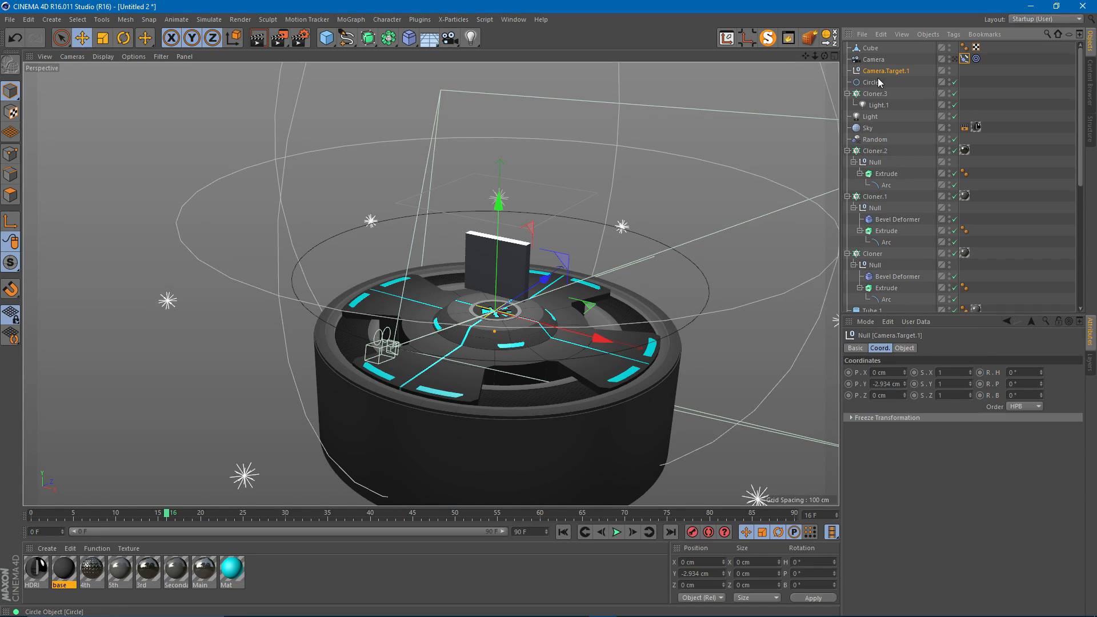
{"action": "left_click", "coordinate": [964, 58]}
{"action": "left_click_drag", "start_coordinate": [932, 406], "coordinate": [932, 346]}
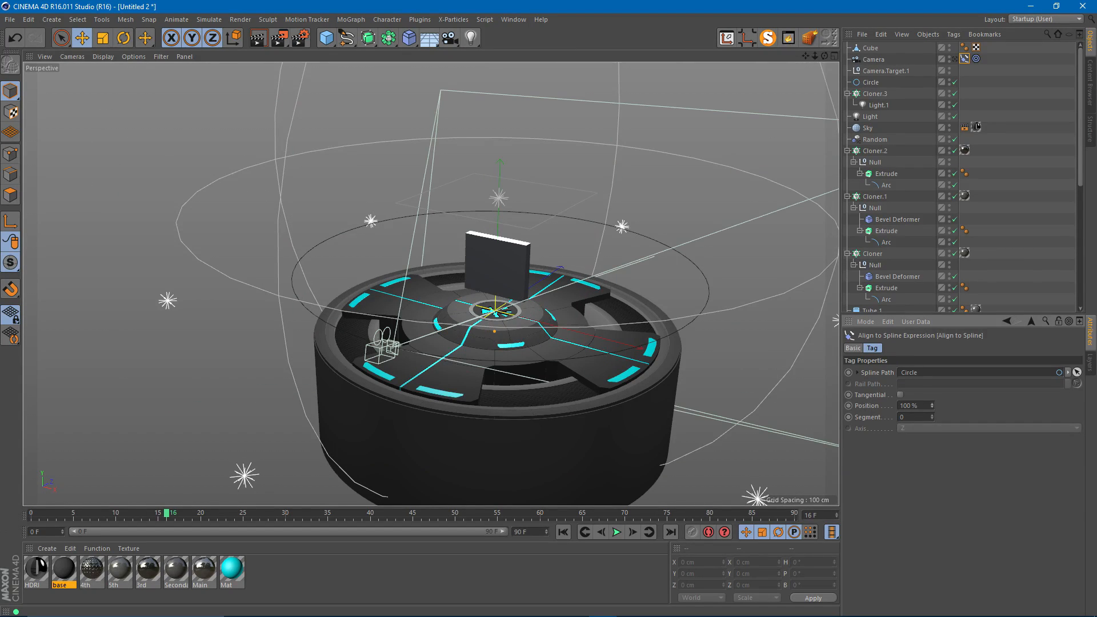
{"action": "key", "text": "ctrl+z"}
- Set the circle's bank rotation to -40° and check the camera's placement around the model
{"action": "left_click", "coordinate": [871, 84]}
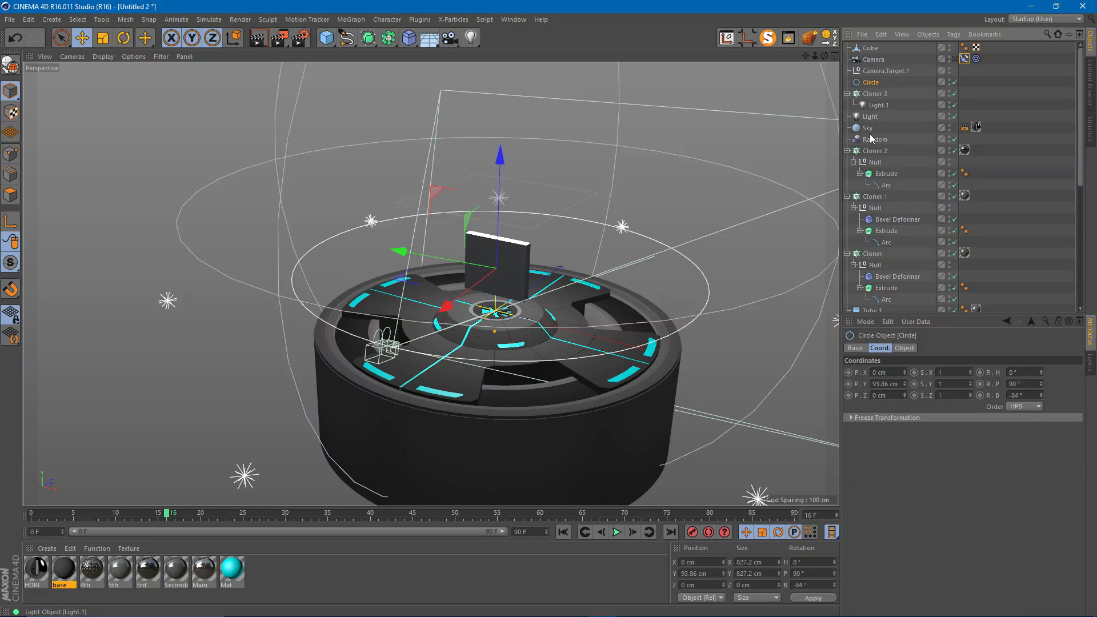
{"action": "left_click_drag", "start_coordinate": [1041, 395], "coordinate": [1041, 531]}
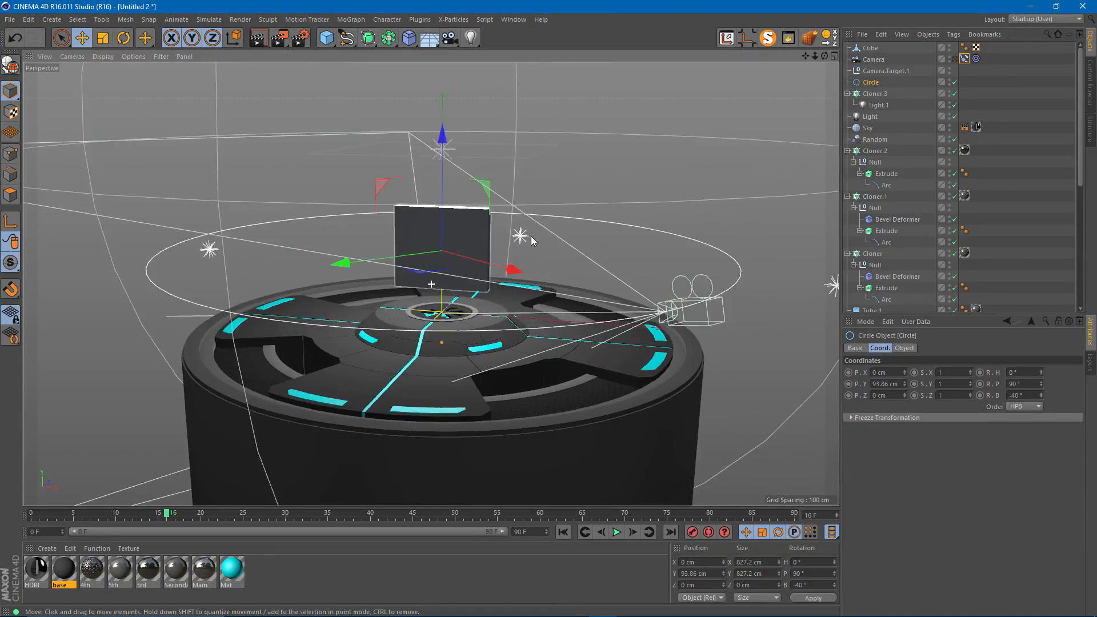
{"action": "left_click_drag", "start_coordinate": [531, 241], "coordinate": [467, 284], "text": "alt"}
{"action": "middle_click_drag", "start_coordinate": [475, 251], "coordinate": [478, 294], "text": "alt"}
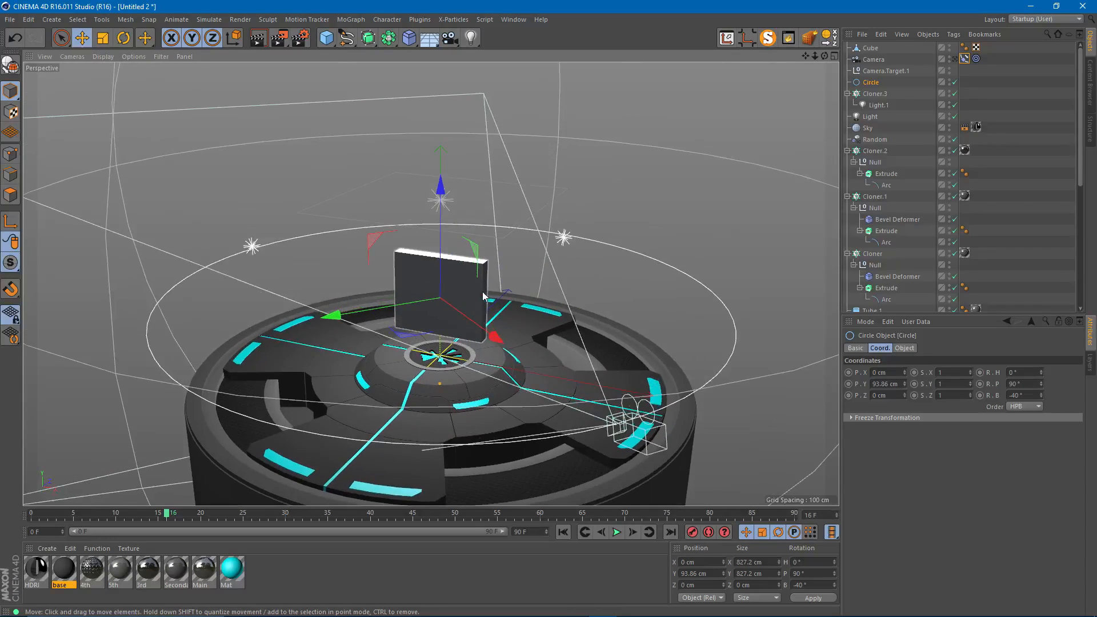
{"action": "left_click_drag", "start_coordinate": [557, 279], "coordinate": [520, 289], "text": "alt"}
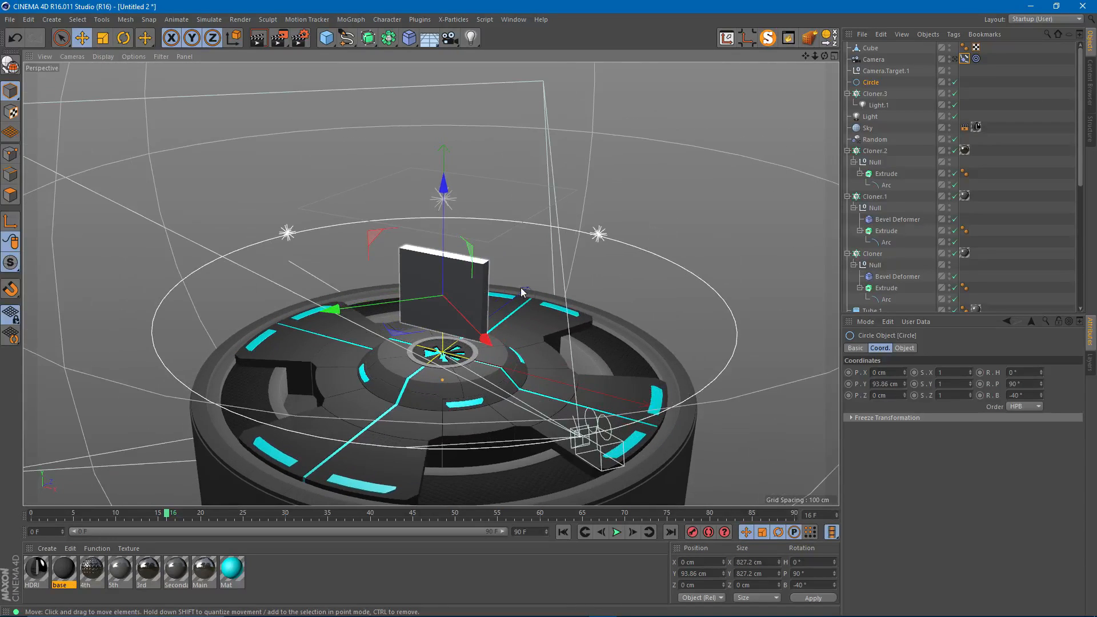
- Extend the project length to 180 frames and show the full range in the timeline
{"action": "double_click", "coordinate": [537, 531]}
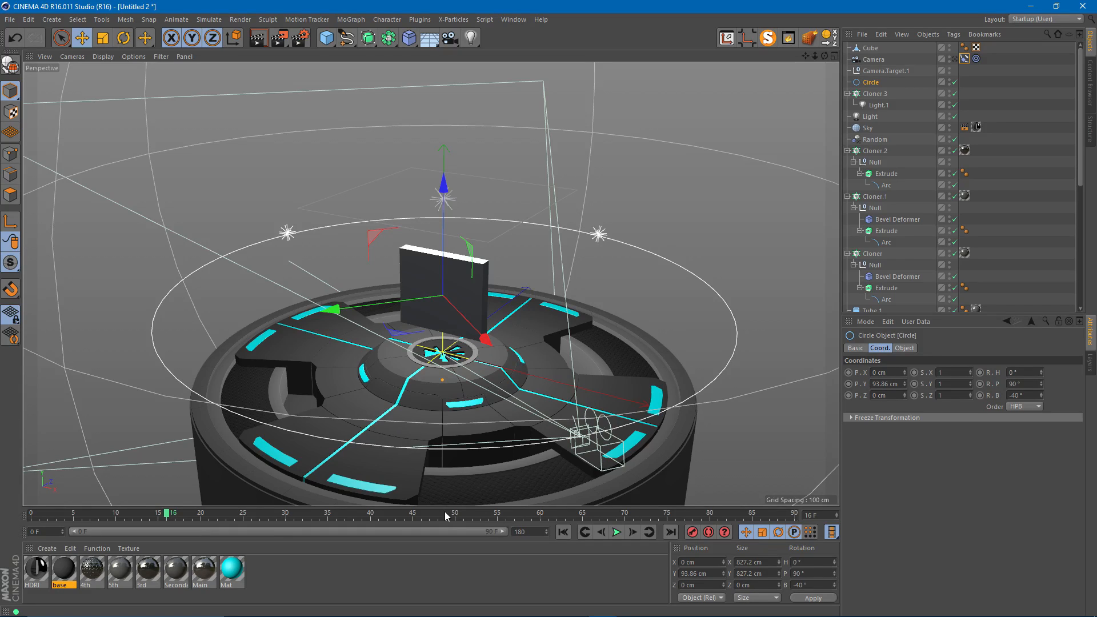
{"action": "key", "text": "Return"}
{"action": "left_click_drag", "start_coordinate": [324, 536], "coordinate": [516, 540]}
- Move the ending keyframe of the iris arc in Cloner.2 to frame 50 and scrub through the opening
{"action": "mouse_move", "coordinate": [34, 518]}
{"action": "left_mouse_down"}
{"action": "mouse_move", "coordinate": [175, 520]}
{"action": "mouse_move", "coordinate": [50, 519]}
{"action": "left_mouse_up"}
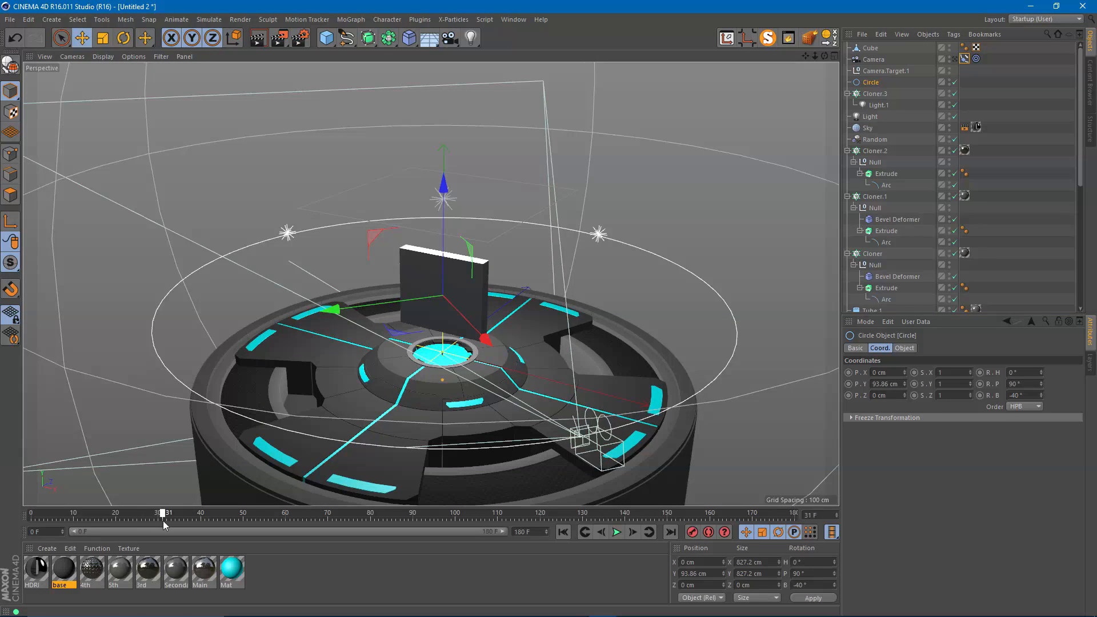
{"action": "left_click_drag", "start_coordinate": [162, 520], "coordinate": [112, 518]}
{"action": "left_click", "coordinate": [469, 309]}
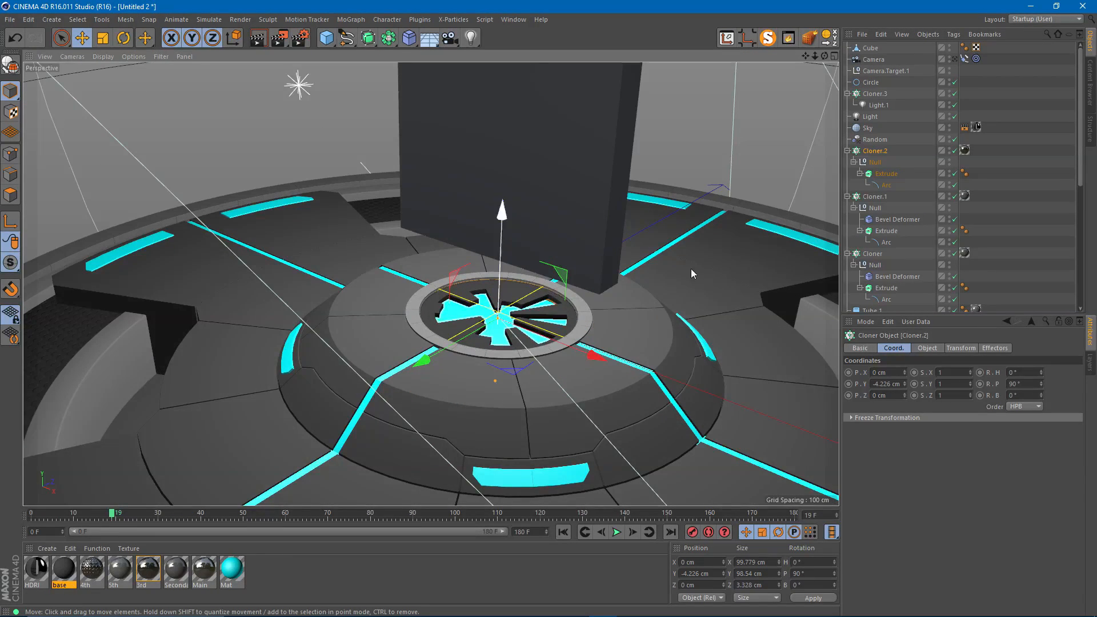
{"action": "left_click", "coordinate": [886, 185]}
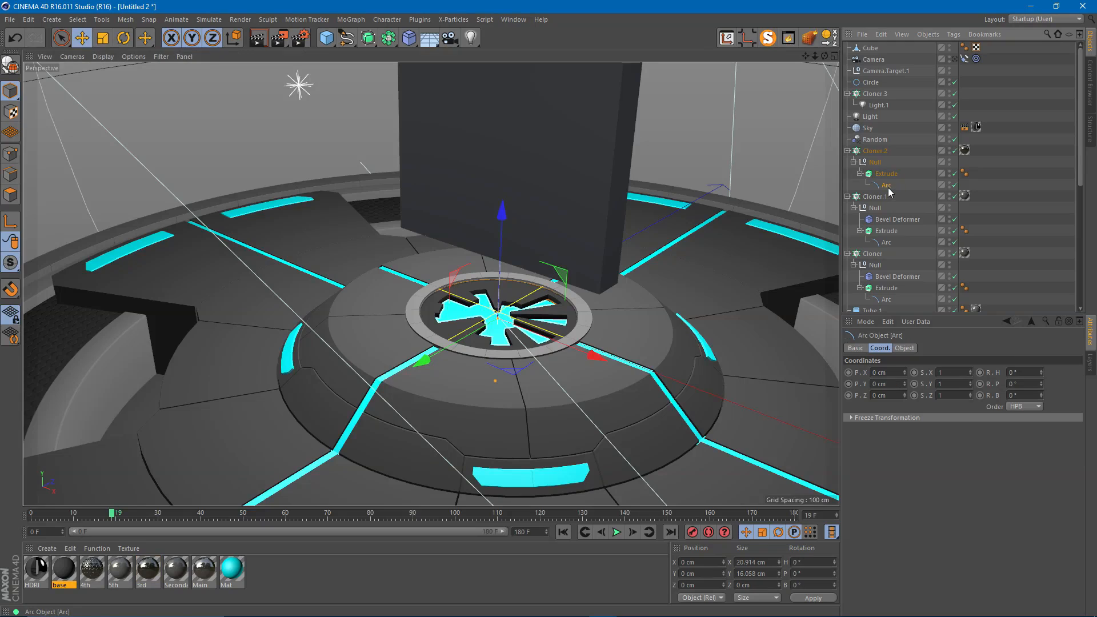
{"action": "left_click_drag", "start_coordinate": [159, 520], "coordinate": [234, 522]}
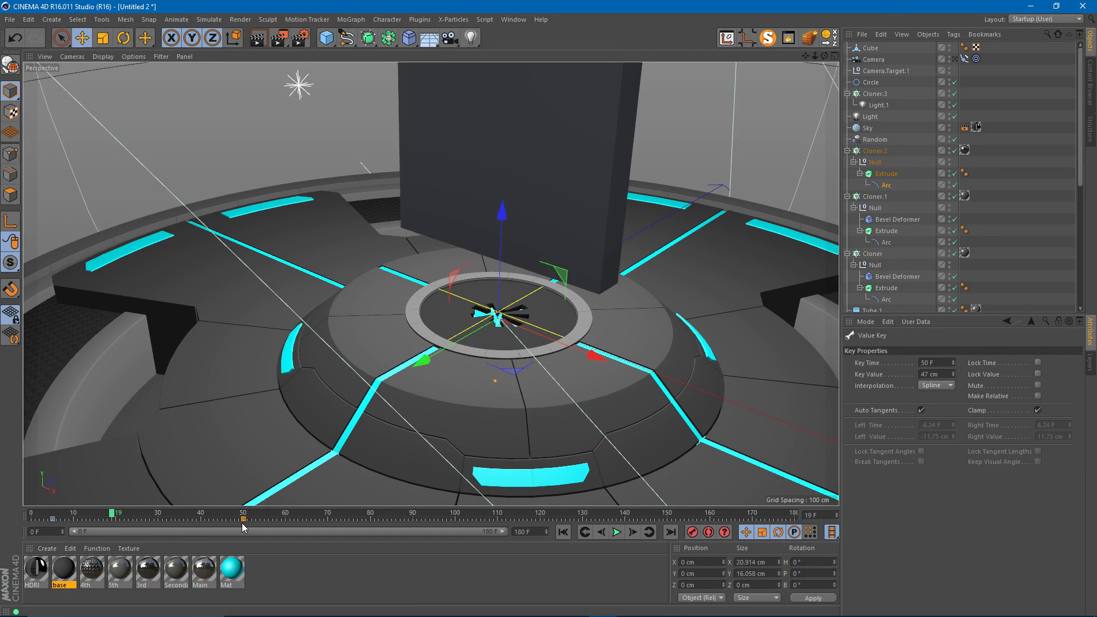
{"action": "left_click_drag", "start_coordinate": [125, 517], "coordinate": [200, 515]}
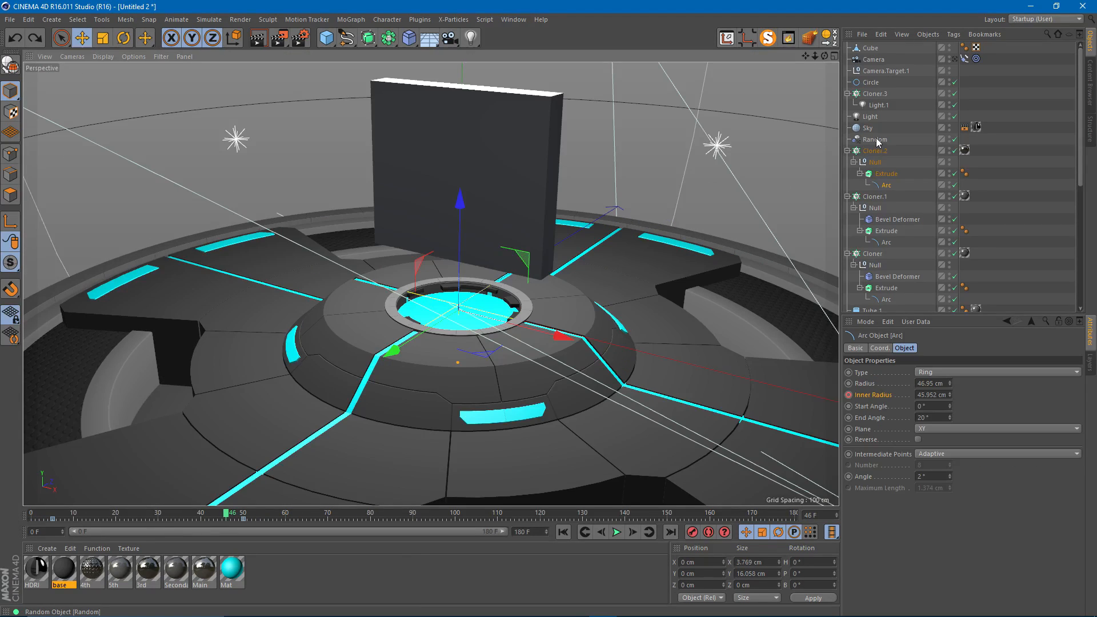
- Increase the Random effector's time offset to about 13 frames and scrub through the iris animation
{"action": "left_click", "coordinate": [876, 139]}
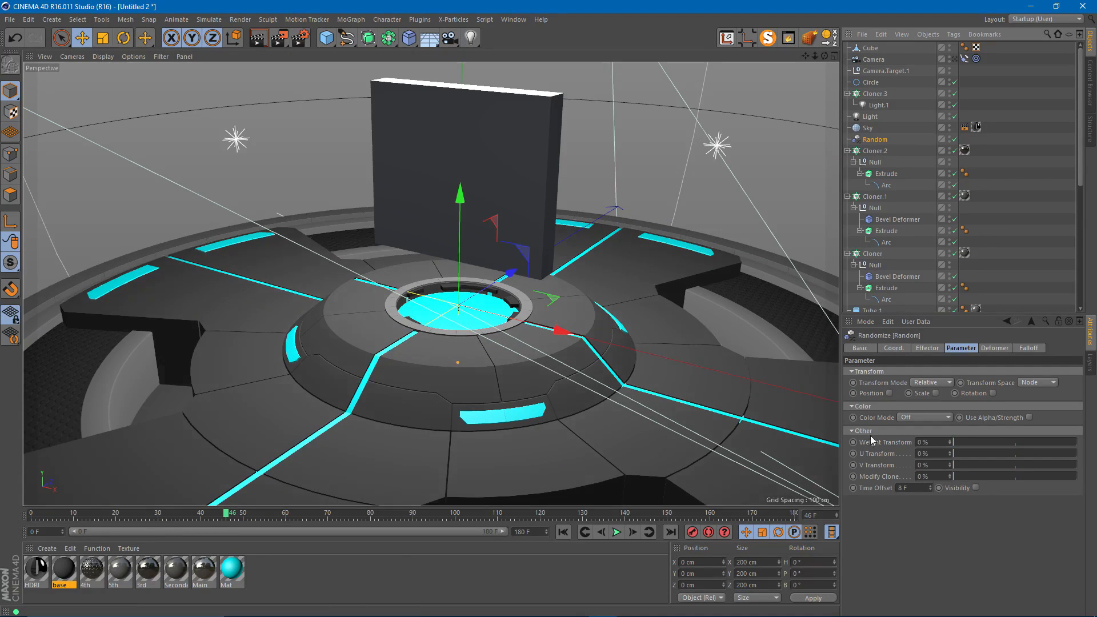
{"action": "left_click", "coordinate": [930, 485]}
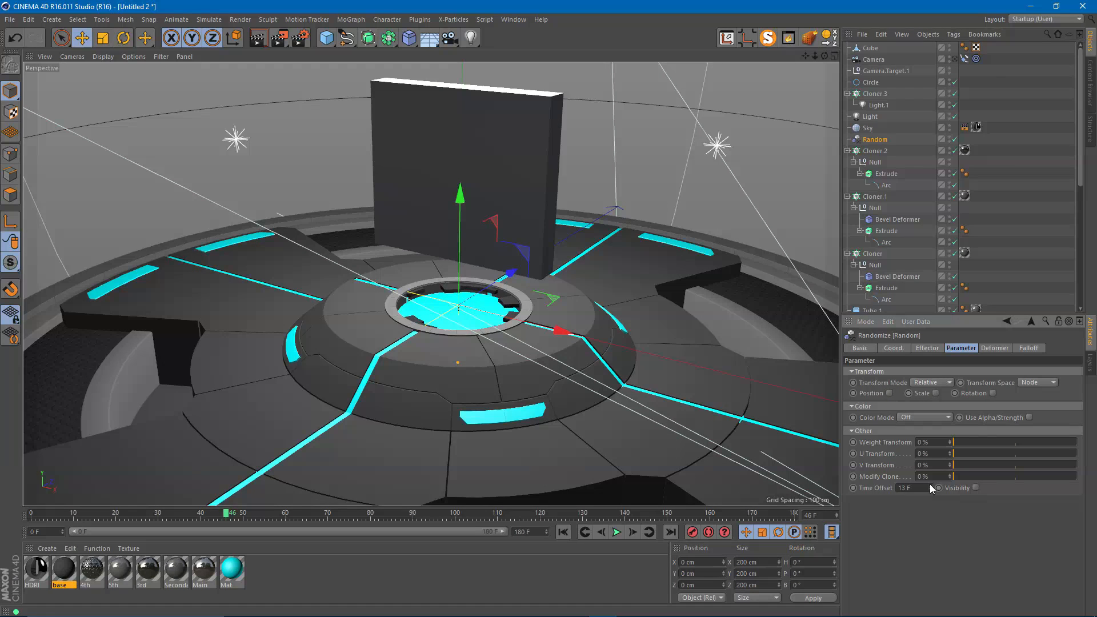
{"action": "left_click", "coordinate": [930, 485]}
{"action": "left_click_drag", "start_coordinate": [552, 338], "coordinate": [407, 353], "text": "alt"}
{"action": "left_click_drag", "start_coordinate": [216, 511], "coordinate": [140, 514]}
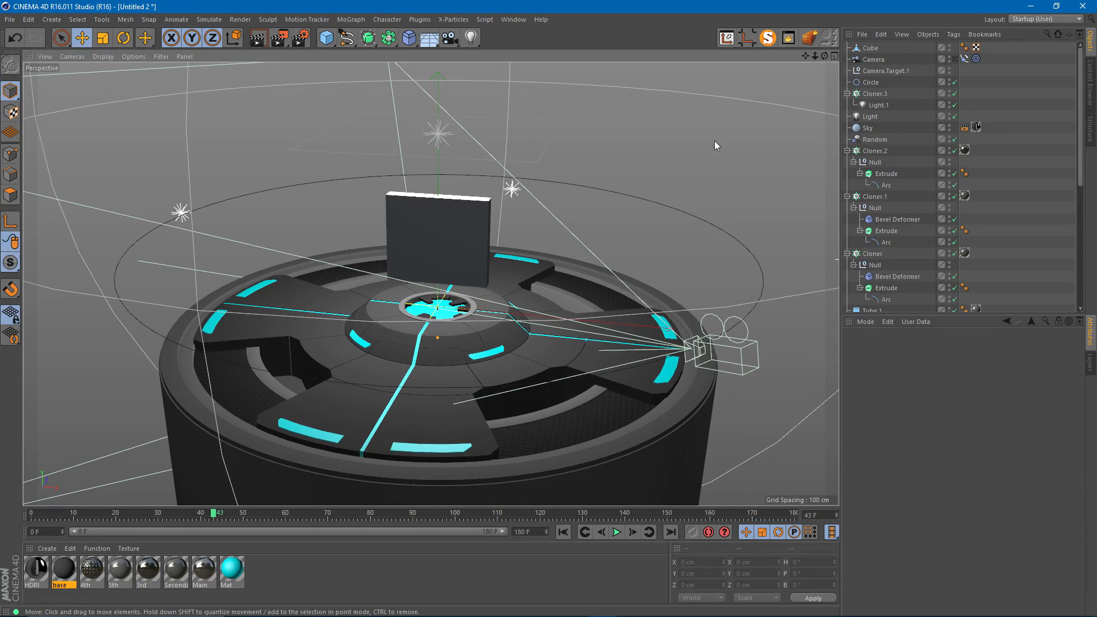
- Raise the circle path to a height of about 420 cm above the model
{"action": "left_click", "coordinate": [870, 84]}
{"action": "left_click_drag", "start_coordinate": [451, 269], "coordinate": [434, 201], "text": "alt"}
{"action": "scroll", "coordinate": [447, 266], "scroll_direction": "down", "scroll_amount": 4}
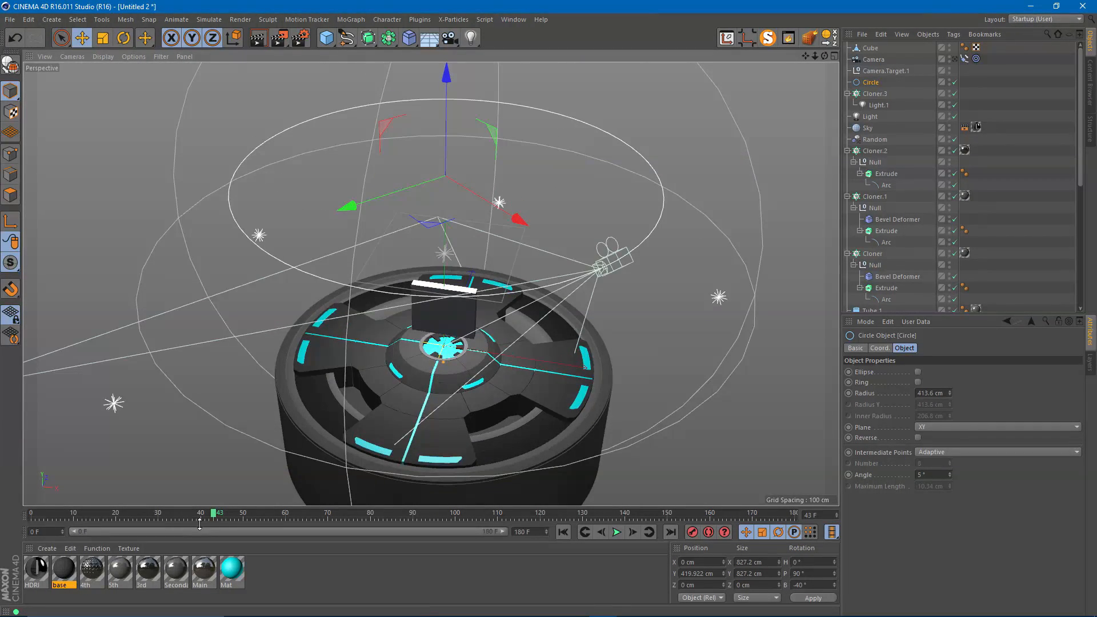
- At frame 0, reduce the circle's radius to 115.6 cm and select the camera
{"action": "left_click_drag", "start_coordinate": [174, 512], "coordinate": [3, 514]}
{"action": "mouse_move", "coordinate": [444, 240]}
{"action": "left_mouse_down", "text": "alt"}
{"action": "mouse_move", "coordinate": [483, 255]}
{"action": "mouse_move", "coordinate": [453, 235]}
{"action": "left_mouse_up", "text": "alt"}
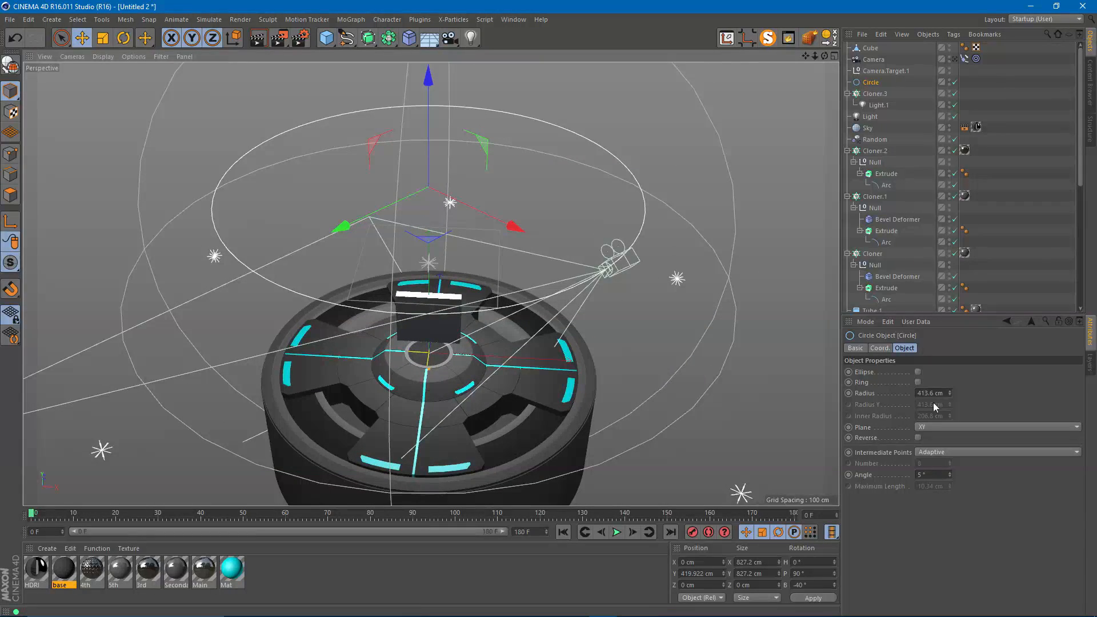
{"action": "left_click_drag", "start_coordinate": [952, 396], "coordinate": [952, 466]}
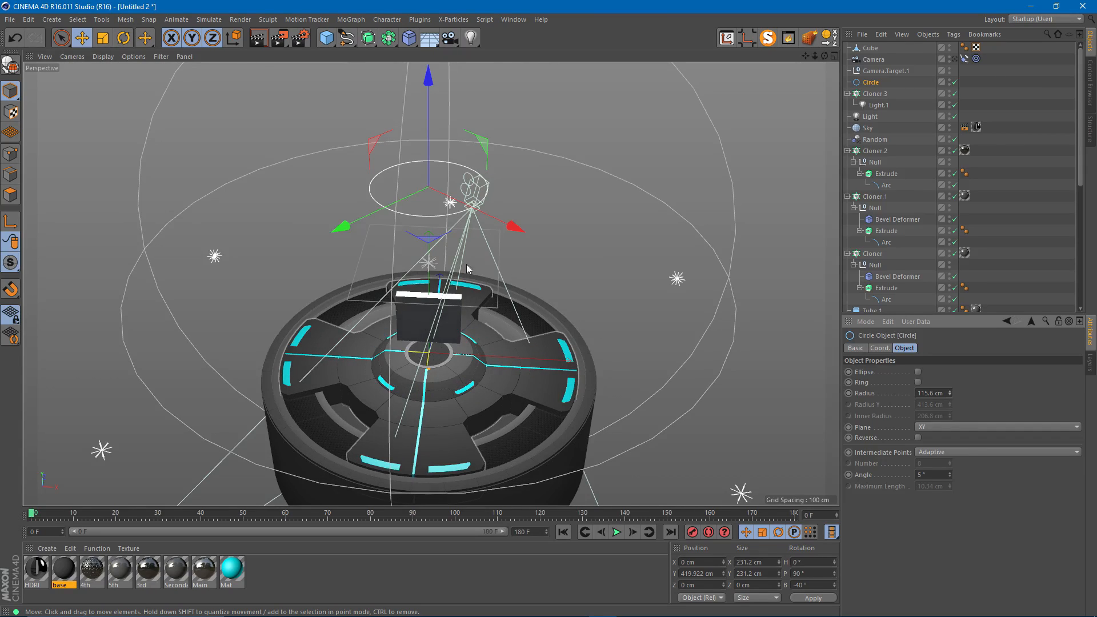
{"action": "left_click", "coordinate": [874, 60]}
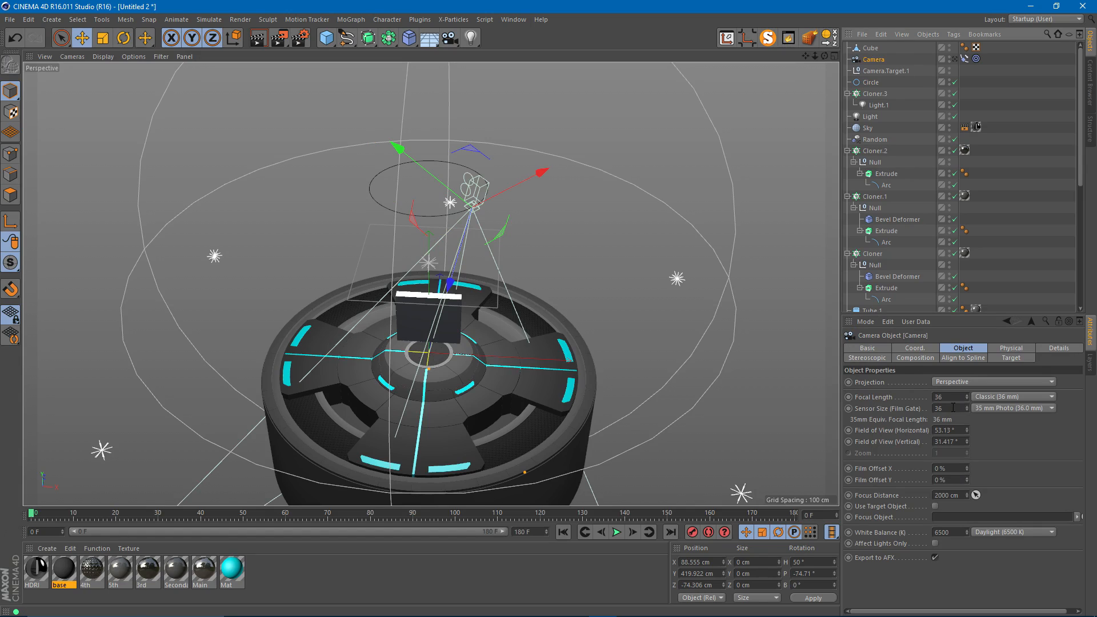
- Set the camera's horizontal field of view to 85° and preview the animation through the camera before returning to frame 0
{"action": "left_click", "coordinate": [962, 431]}
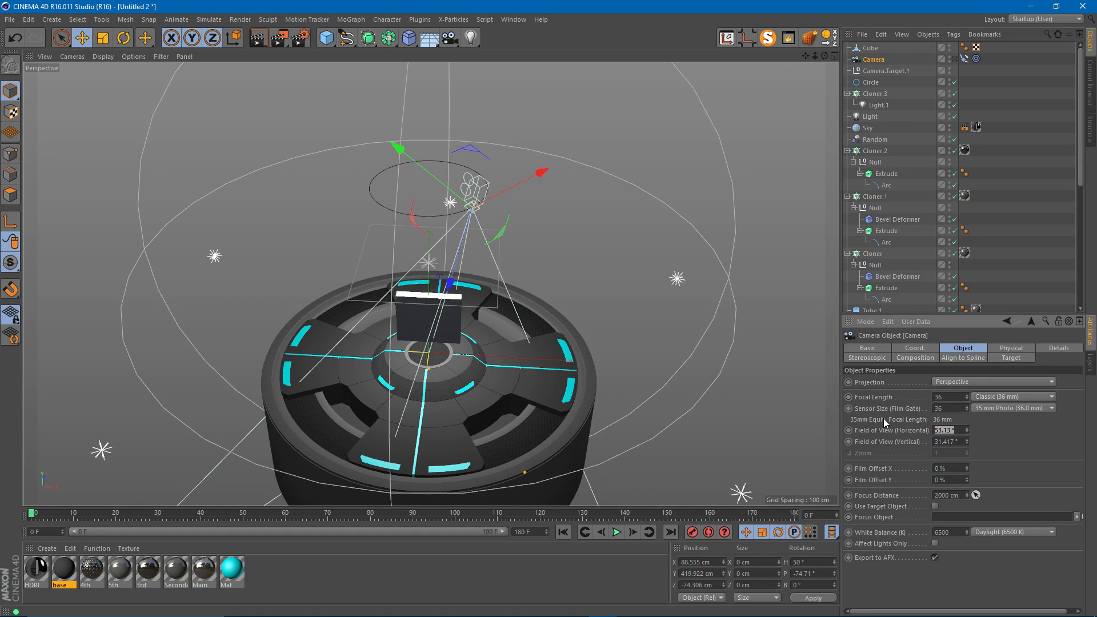
{"action": "type", "text": "85"}
{"action": "key", "text": "Return"}
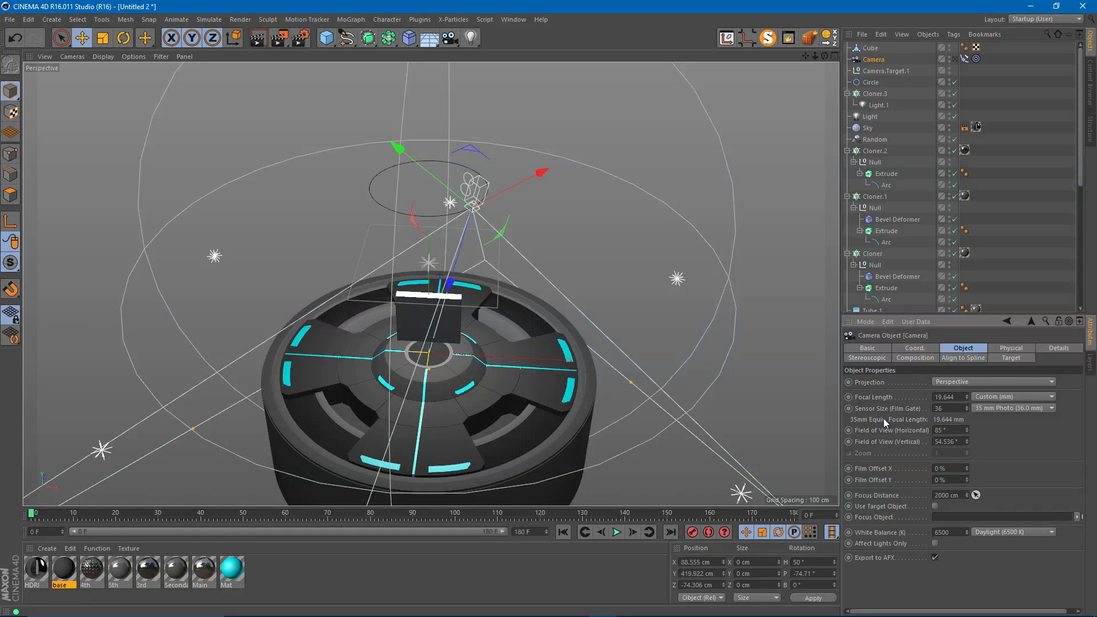
{"action": "left_click", "coordinate": [951, 60]}
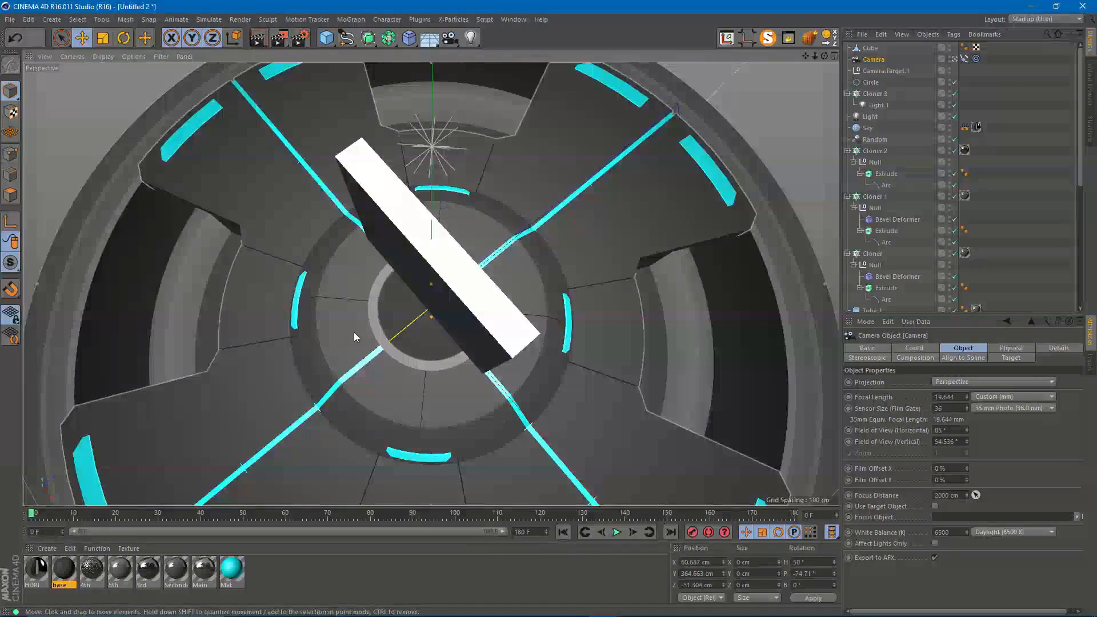
{"action": "key", "text": "F8"}
{"action": "left_click", "coordinate": [954, 59]}
{"action": "left_click_drag", "start_coordinate": [935, 431], "coordinate": [990, 433]}
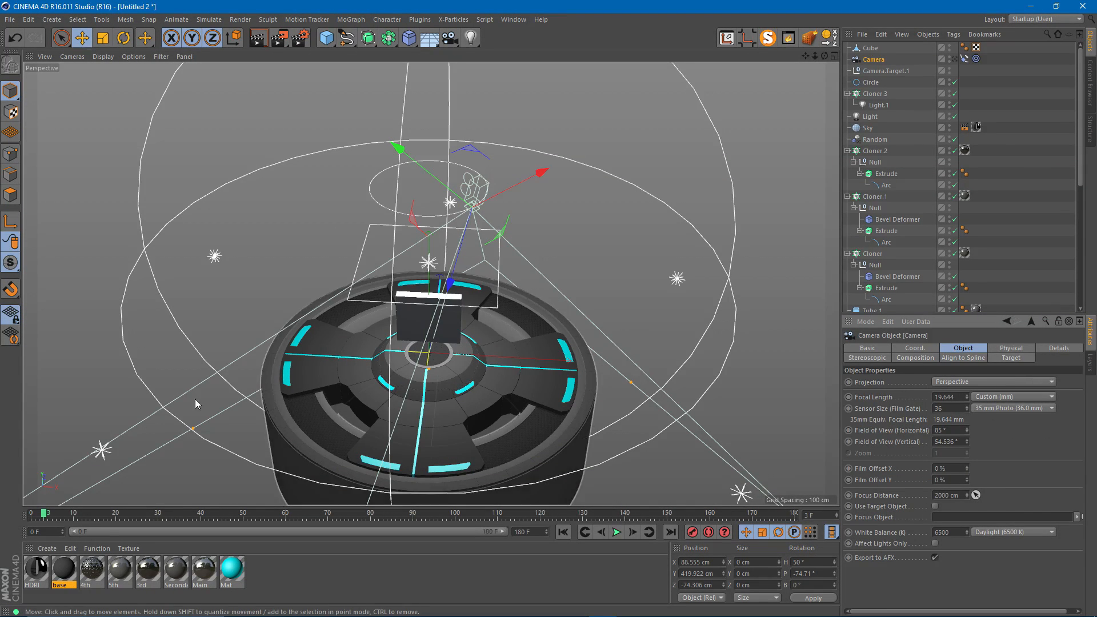
{"action": "left_click", "coordinate": [31, 515]}
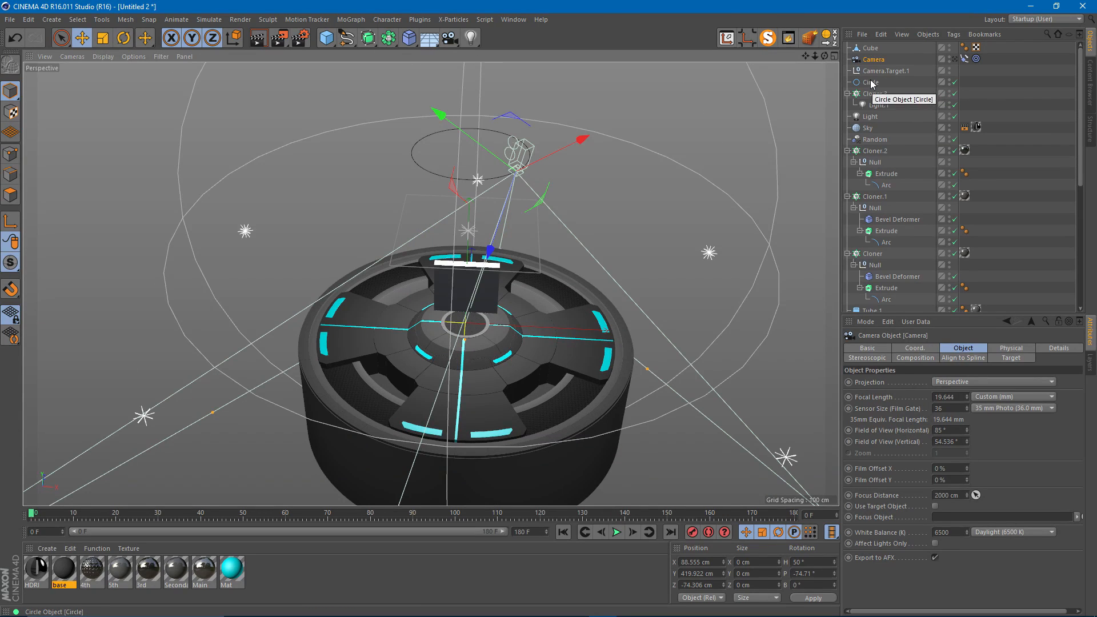
- Keyframe the circle path's height at frame 0, and lower it to about 91 cm with a keyframe at frame 50
{"action": "left_click", "coordinate": [870, 83]}
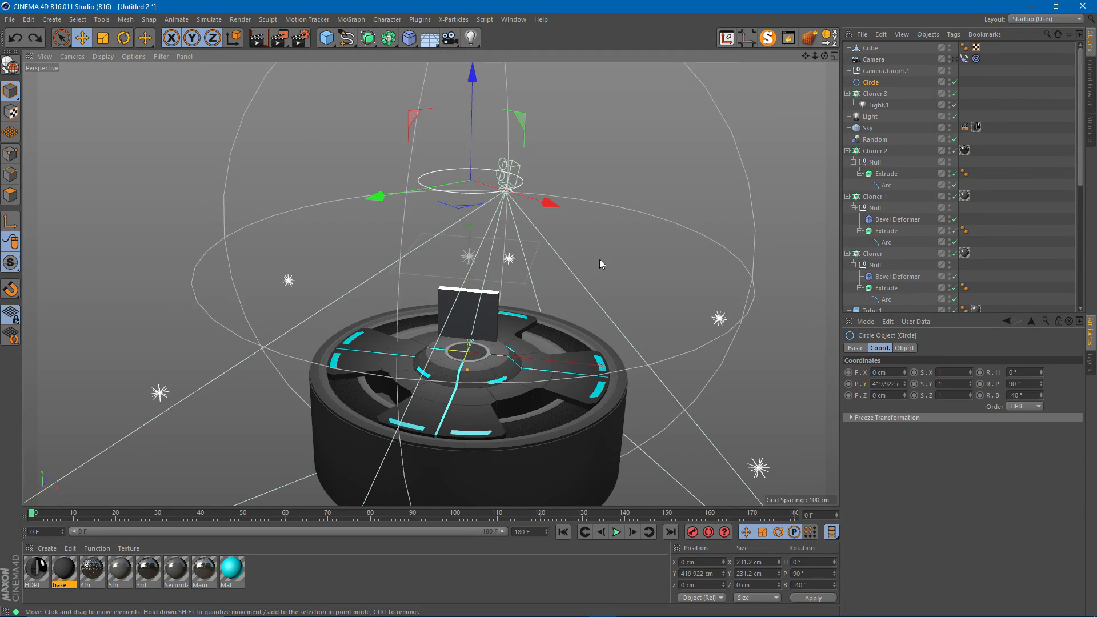
{"action": "left_click", "coordinate": [849, 383]}
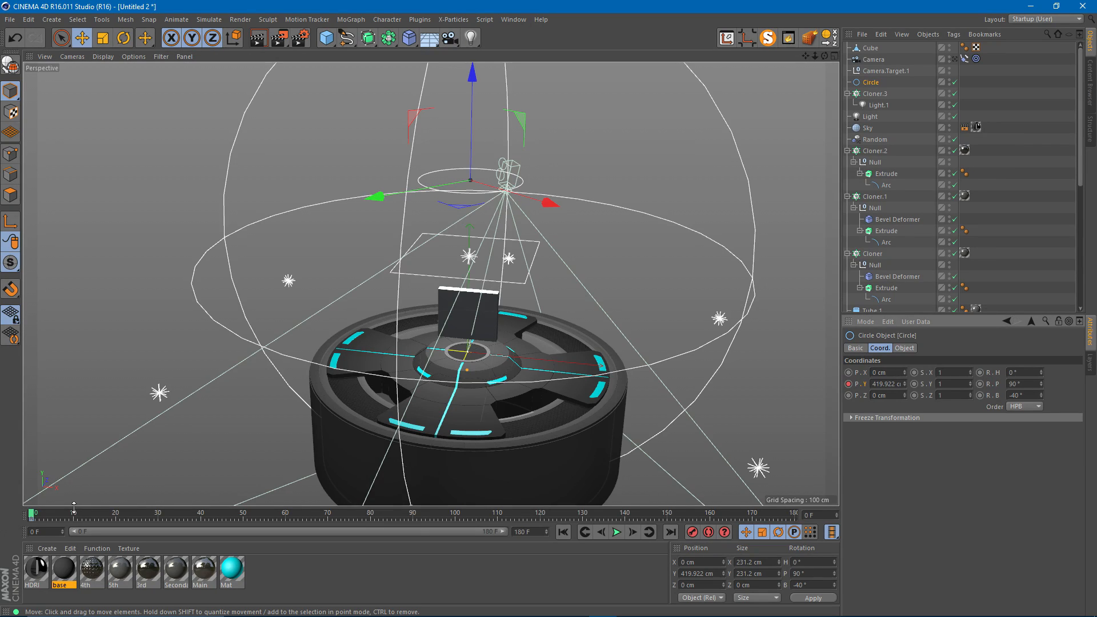
{"action": "left_click_drag", "start_coordinate": [66, 517], "coordinate": [244, 514]}
{"action": "left_click_drag", "start_coordinate": [471, 92], "coordinate": [486, 276]}
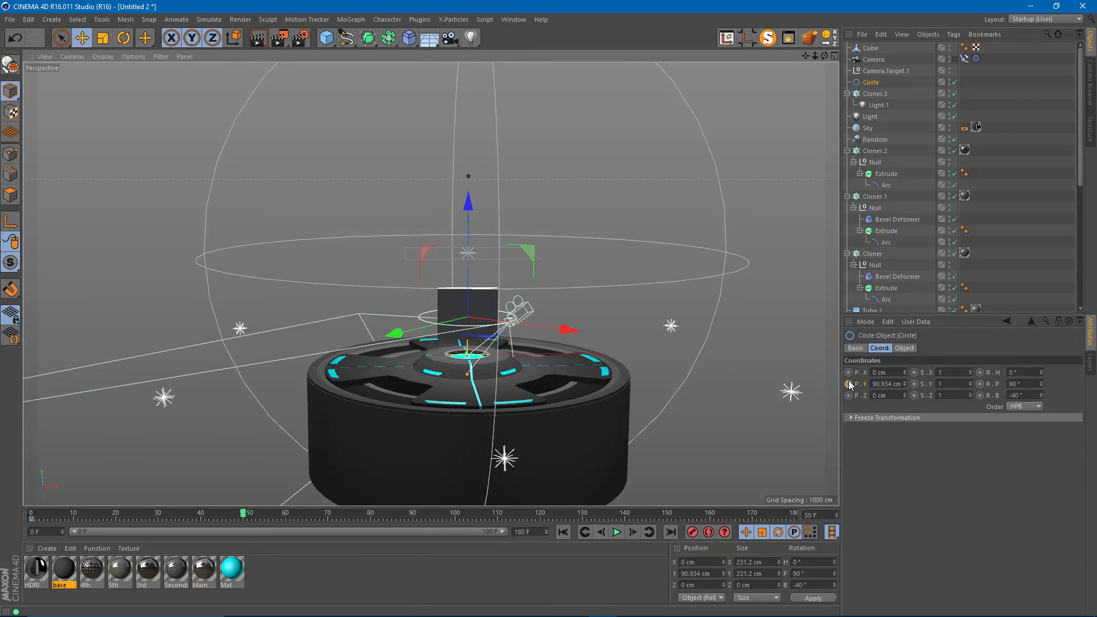
{"action": "left_click", "coordinate": [849, 384]}
{"action": "scroll", "coordinate": [566, 320], "scroll_direction": "up", "scroll_amount": 5}
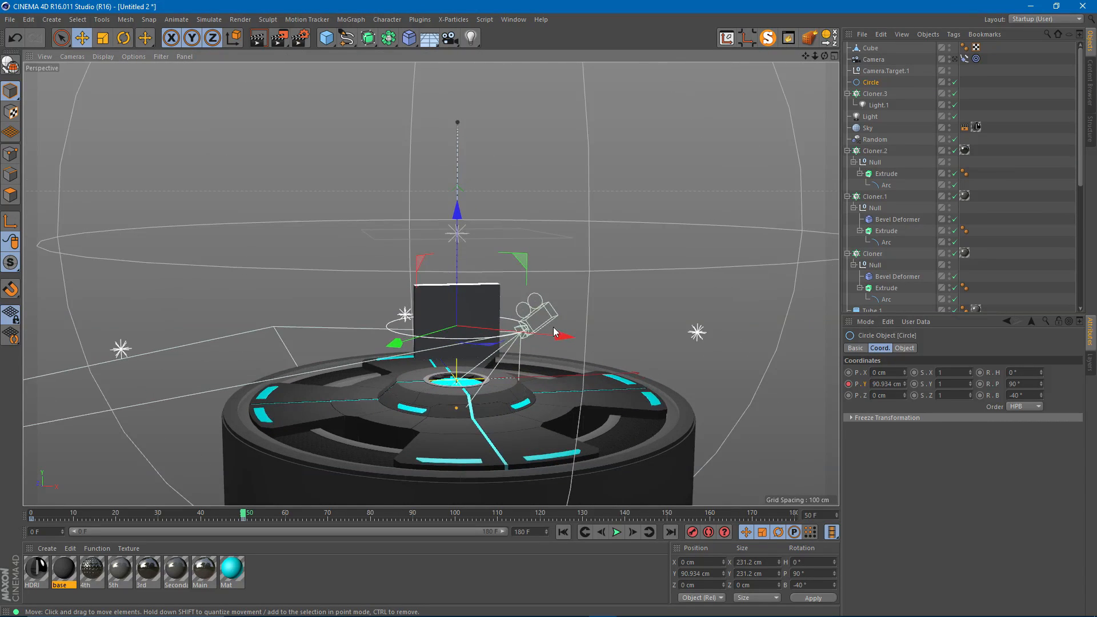
{"action": "left_click_drag", "start_coordinate": [518, 331], "coordinate": [378, 401], "text": "alt"}
{"action": "left_click_drag", "start_coordinate": [233, 517], "coordinate": [3, 517]}
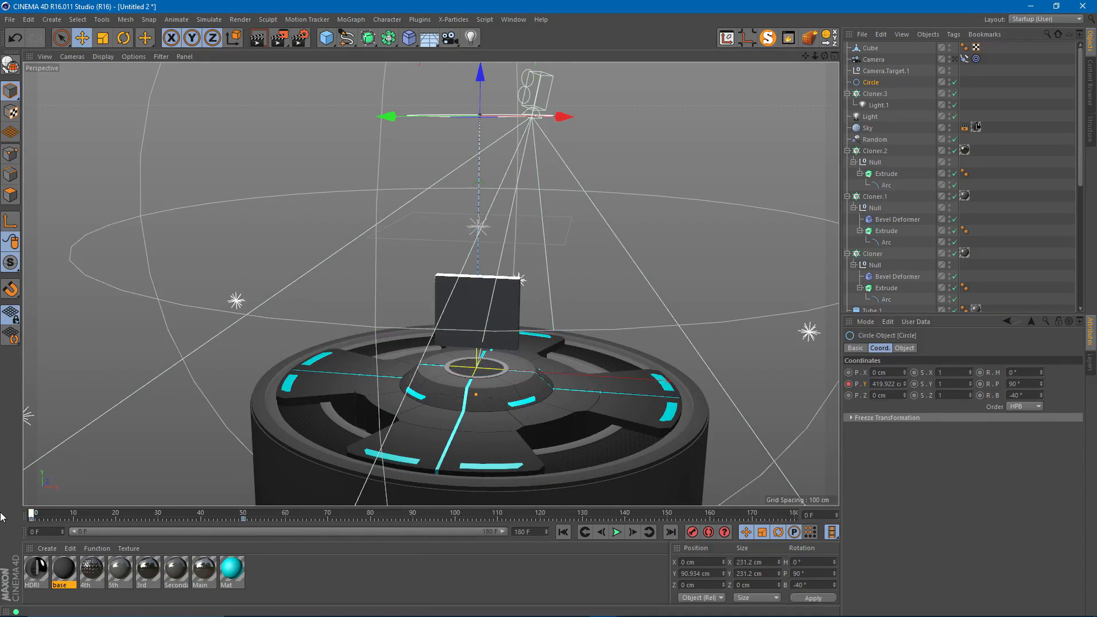
- Keyframe the circle's radius at 115.6 cm on frame 0 and at 308.6 cm on frame 50
{"action": "left_click", "coordinate": [905, 349]}
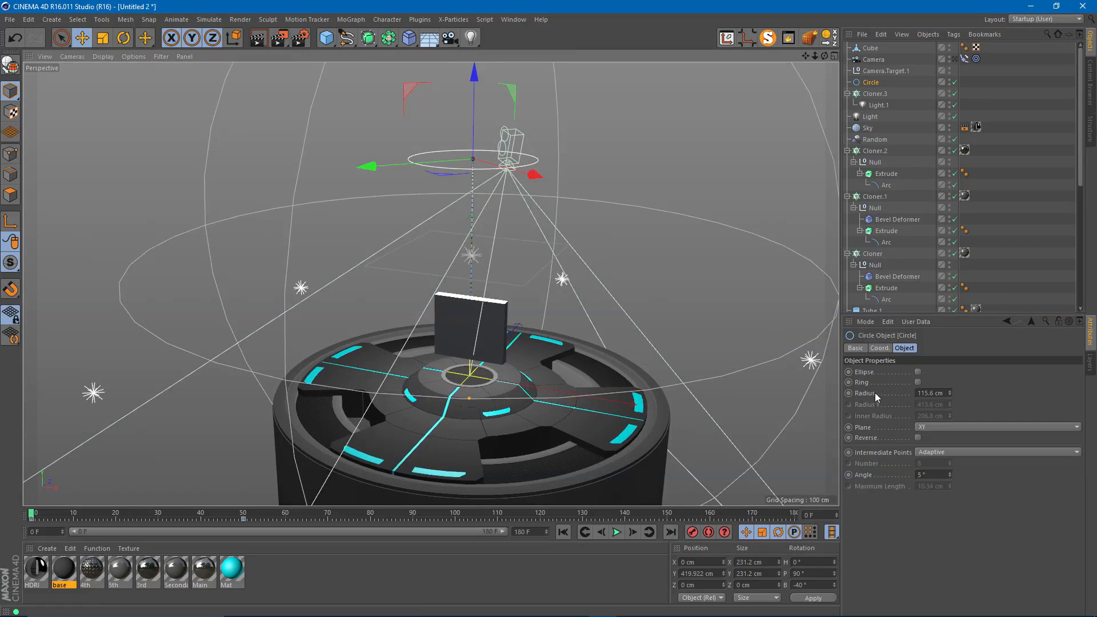
{"action": "left_click", "coordinate": [849, 393], "text": "ctrl"}
{"action": "left_click_drag", "start_coordinate": [47, 519], "coordinate": [242, 525]}
{"action": "mouse_move", "coordinate": [949, 393]}
{"action": "left_mouse_down"}
{"action": "mouse_move", "coordinate": [950, 337]}
{"action": "mouse_move", "coordinate": [950, 377]}
{"action": "left_mouse_up"}
{"action": "left_click", "coordinate": [849, 393], "text": "ctrl"}
{"action": "left_click_drag", "start_coordinate": [600, 367], "coordinate": [537, 369], "text": "alt"}
{"action": "mouse_move", "coordinate": [225, 517]}
{"action": "left_mouse_down"}
{"action": "mouse_move", "coordinate": [63, 519]}
{"action": "mouse_move", "coordinate": [244, 512]}
{"action": "left_mouse_up"}
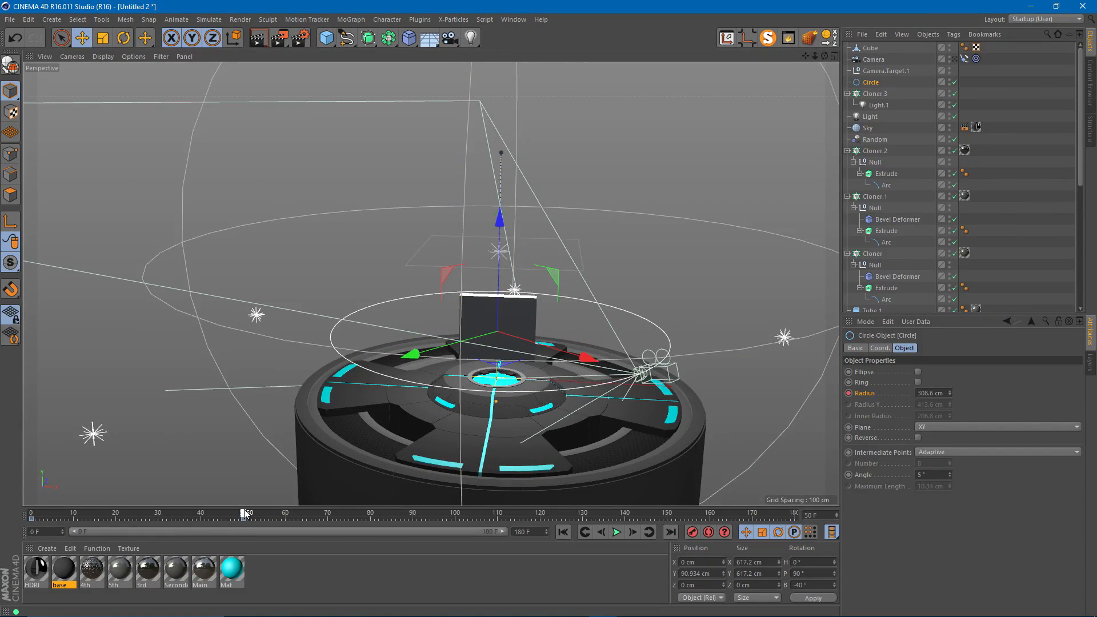
- Animate the circle's bank rotation from 86° at frame 0 to -63° at frame 50
{"action": "left_click", "coordinate": [880, 348]}
{"action": "left_click_drag", "start_coordinate": [193, 515], "coordinate": [2, 518]}
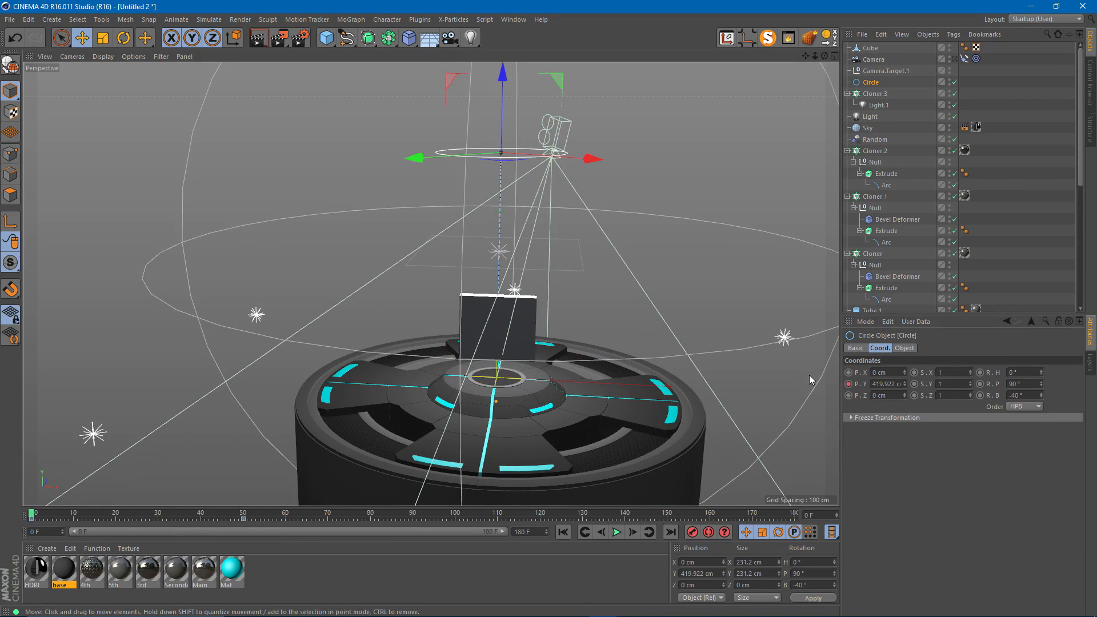
{"action": "left_click_drag", "start_coordinate": [235, 516], "coordinate": [245, 516]}
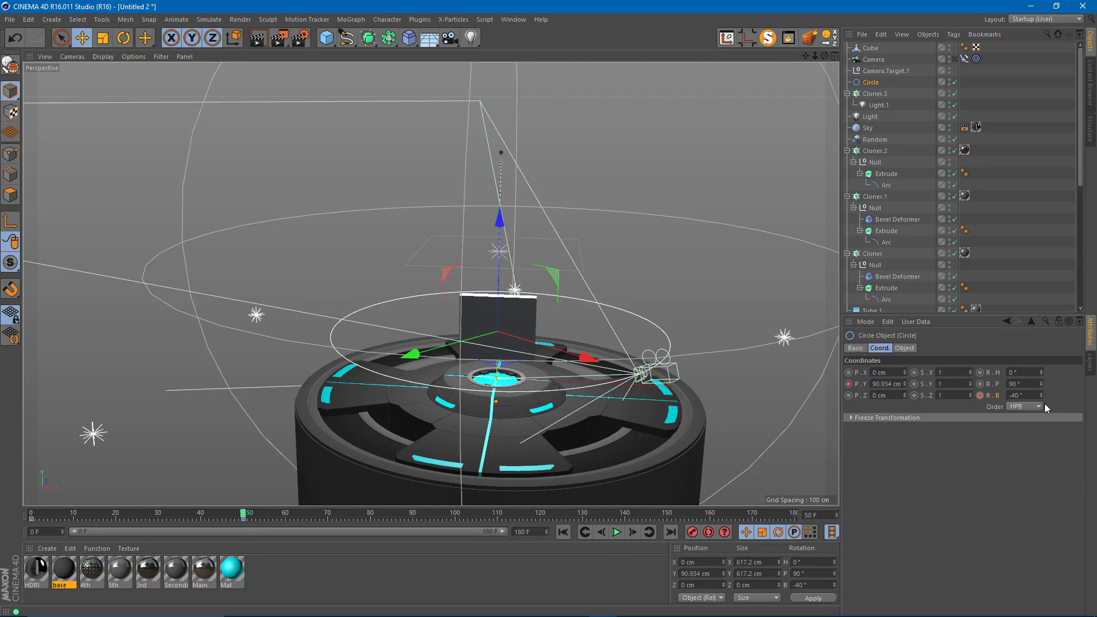
{"action": "left_click_drag", "start_coordinate": [1040, 395], "coordinate": [1041, 410]}
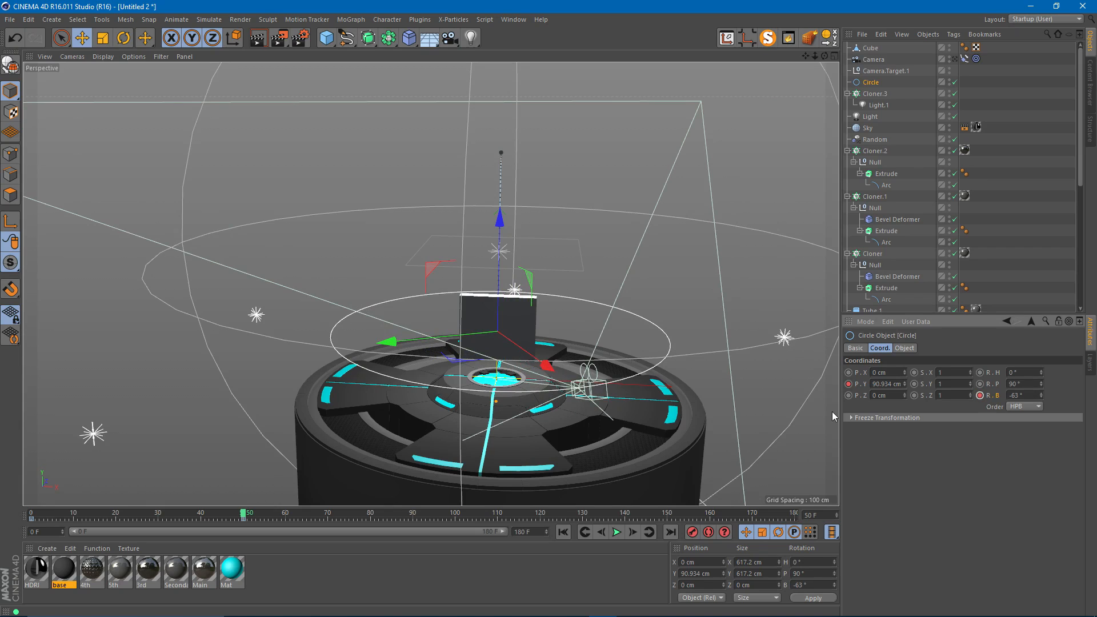
{"action": "left_click_drag", "start_coordinate": [78, 514], "coordinate": [6, 516]}
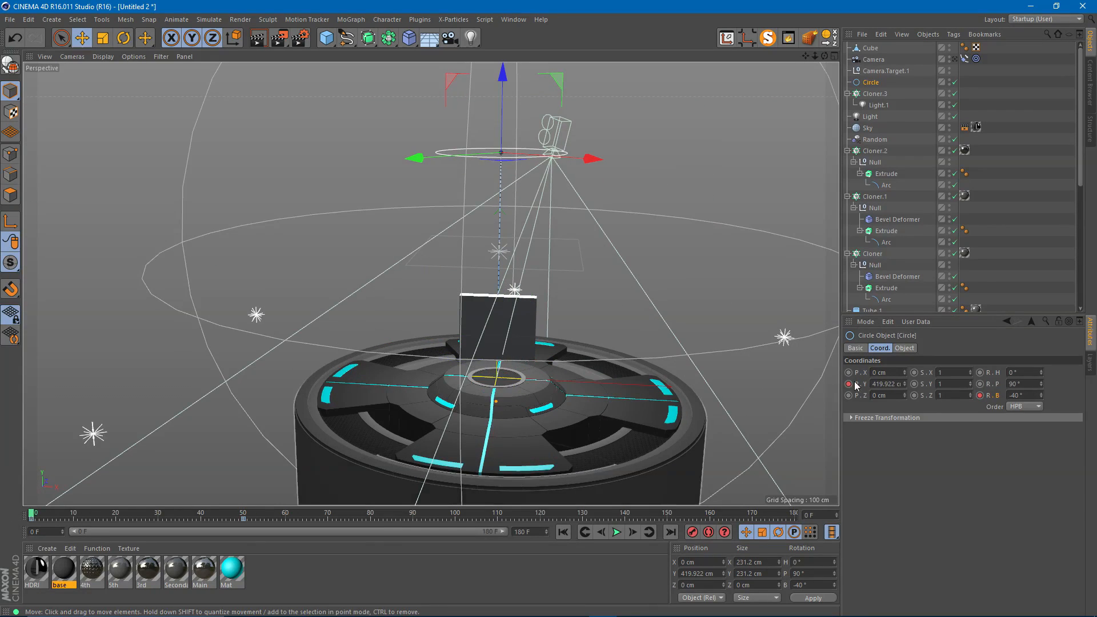
{"action": "left_click_drag", "start_coordinate": [1041, 396], "coordinate": [996, 395]}
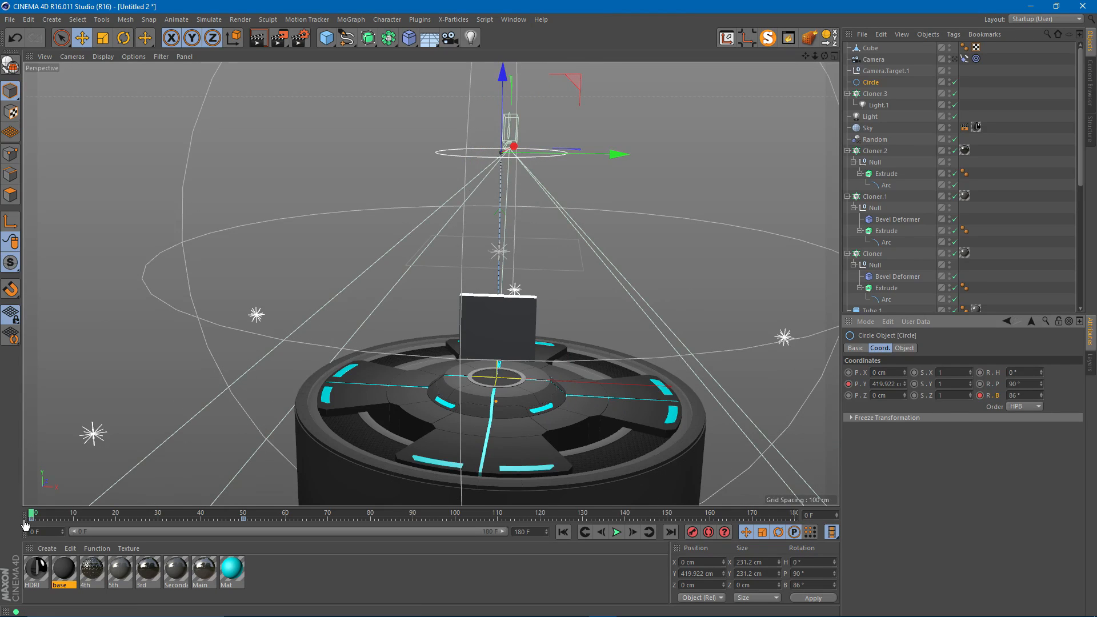
{"action": "left_click_drag", "start_coordinate": [37, 516], "coordinate": [242, 528]}
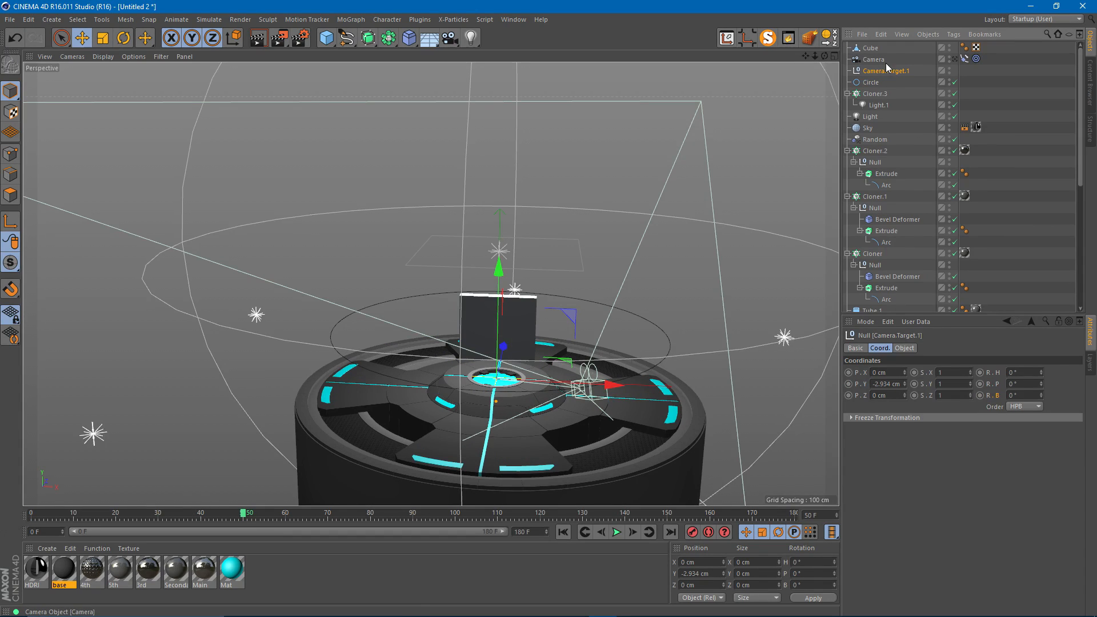
- Keyframe the camera target's height at frame 0, and raise it to about 92 cm with a keyframe at frame 50
{"action": "left_click_drag", "start_coordinate": [242, 514], "coordinate": [0, 524]}
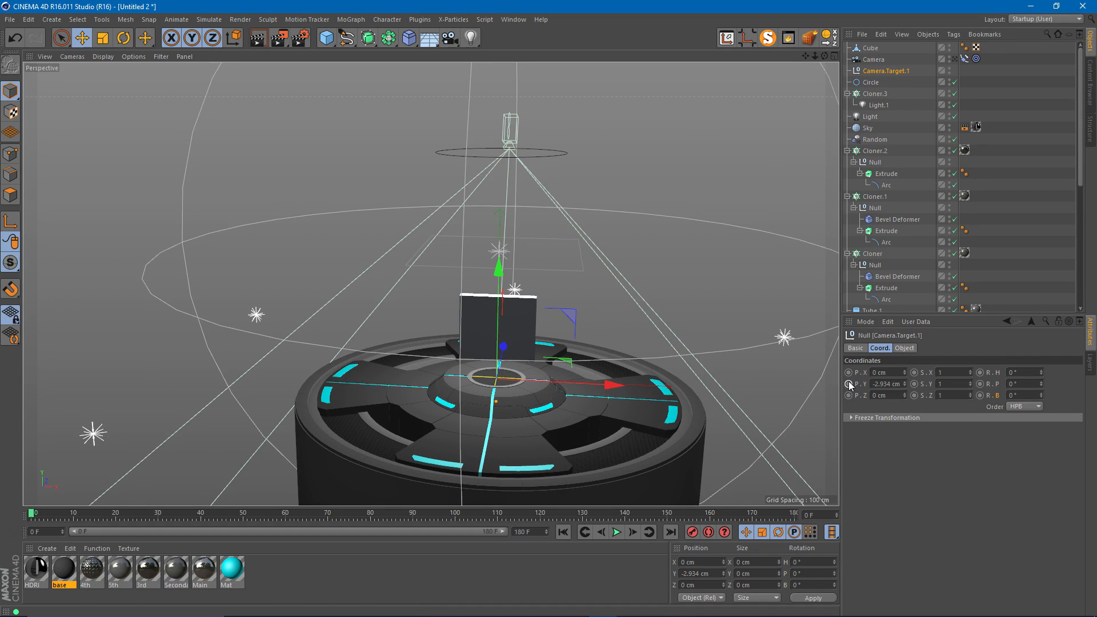
{"action": "left_click", "coordinate": [243, 513]}
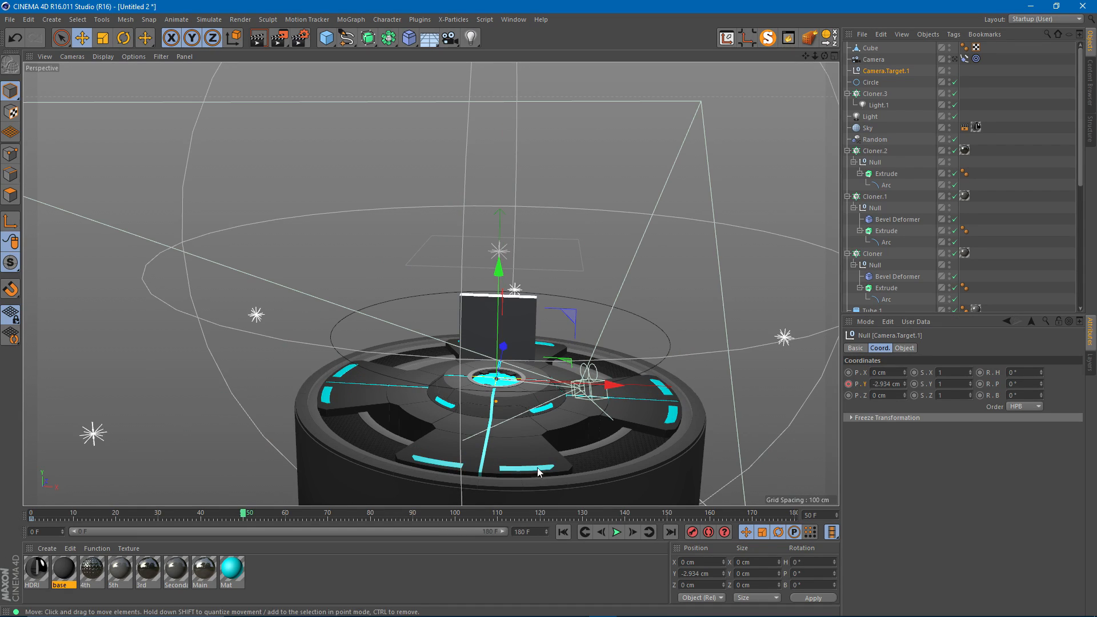
{"action": "left_click_drag", "start_coordinate": [907, 386], "coordinate": [908, 357]}
{"action": "left_click_drag", "start_coordinate": [535, 356], "coordinate": [535, 330], "text": "alt"}
{"action": "scroll", "coordinate": [490, 307], "scroll_direction": "up", "scroll_amount": 1}
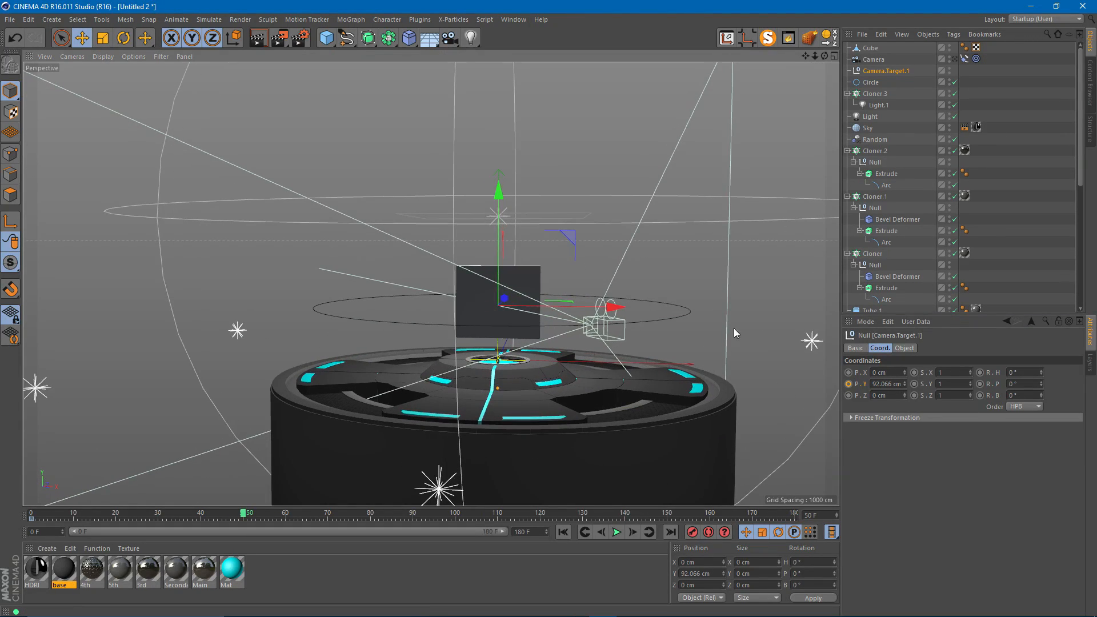
{"action": "scroll", "coordinate": [484, 318], "scroll_direction": "up", "scroll_amount": 1}
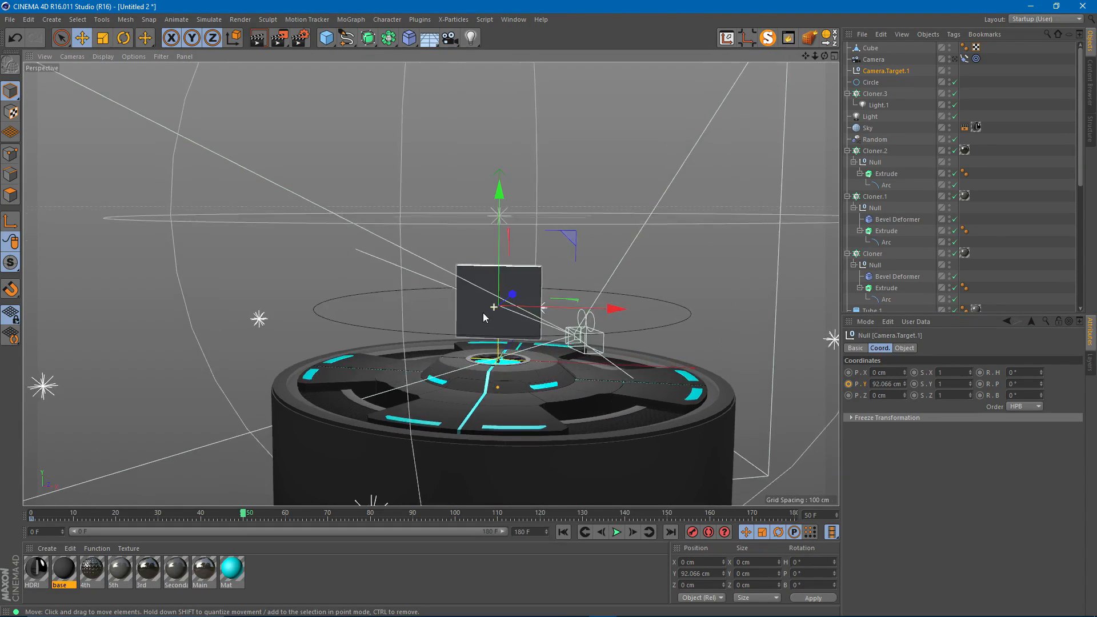
{"action": "left_click", "coordinate": [848, 384]}
{"action": "left_click_drag", "start_coordinate": [240, 517], "coordinate": [263, 520]}
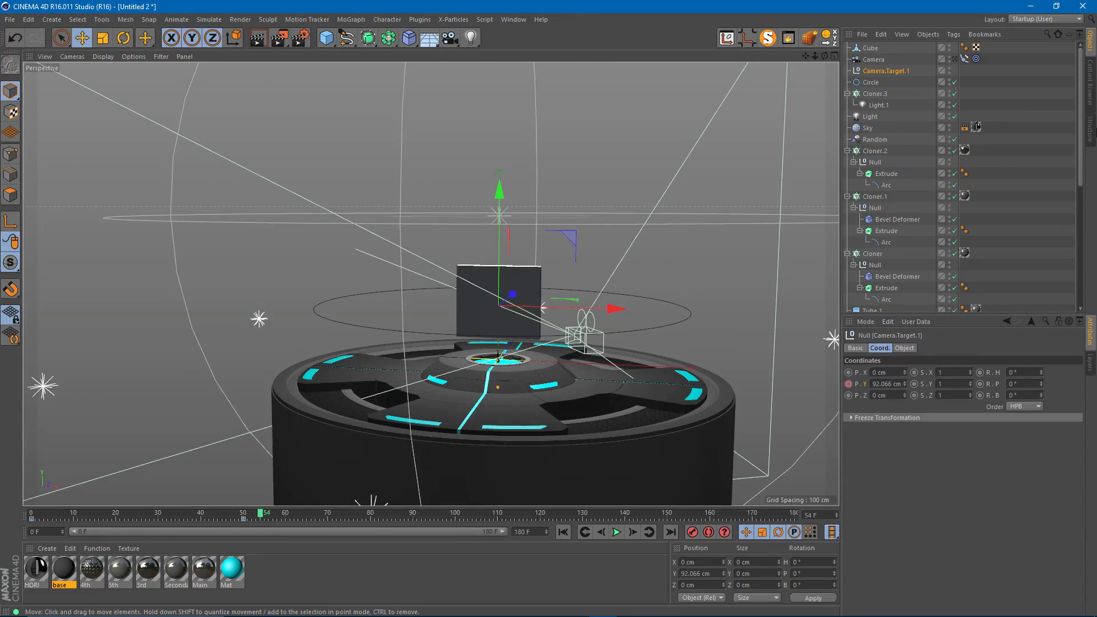
- Play the animation from the start through the camera, and return to the free perspective view
{"action": "left_click", "coordinate": [929, 59]}
{"action": "left_click", "coordinate": [954, 59]}
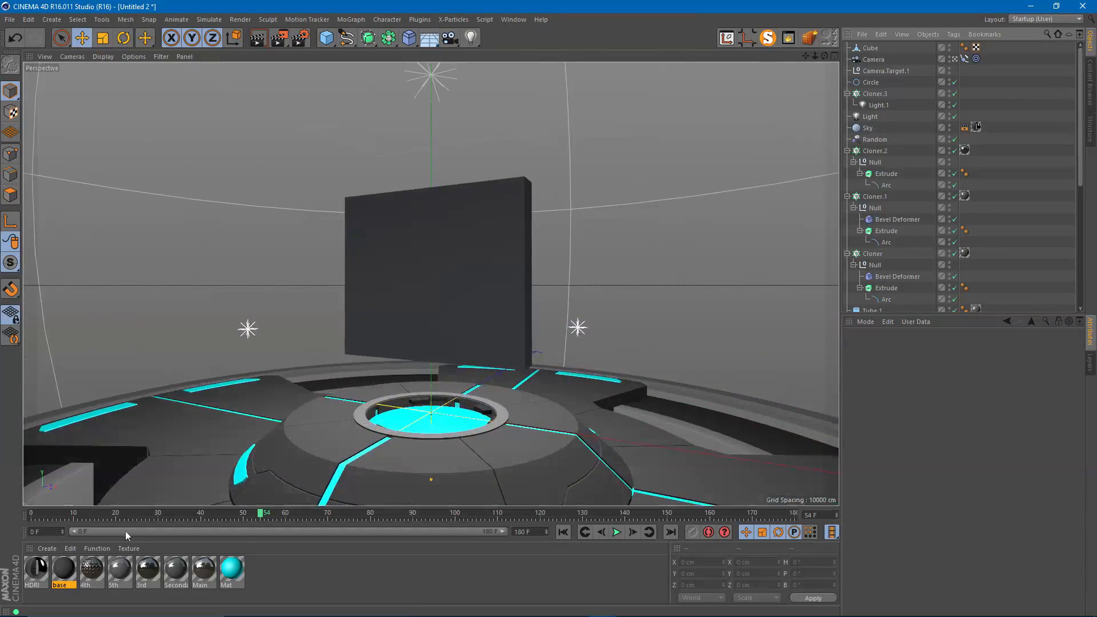
{"action": "left_click", "coordinate": [563, 532]}
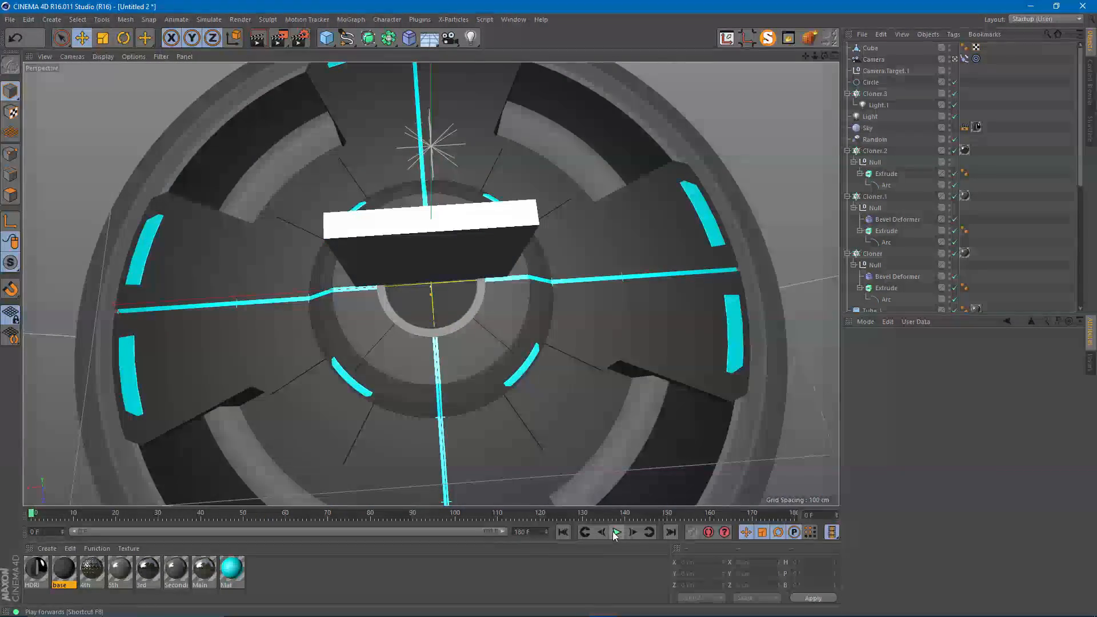
{"action": "left_click", "coordinate": [616, 532]}
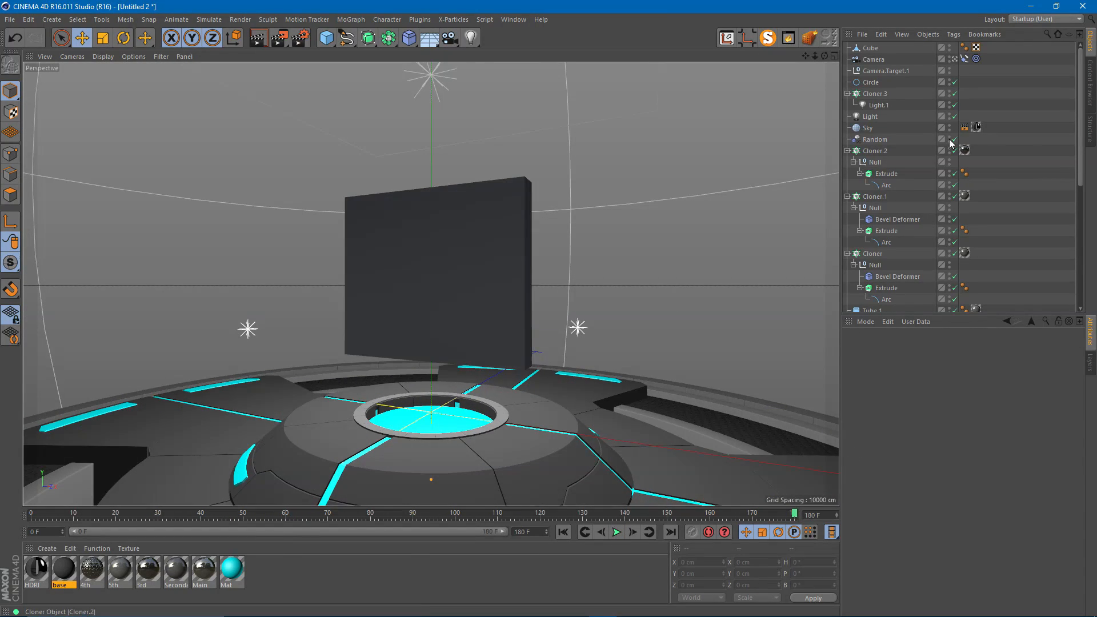
{"action": "left_click", "coordinate": [954, 60]}
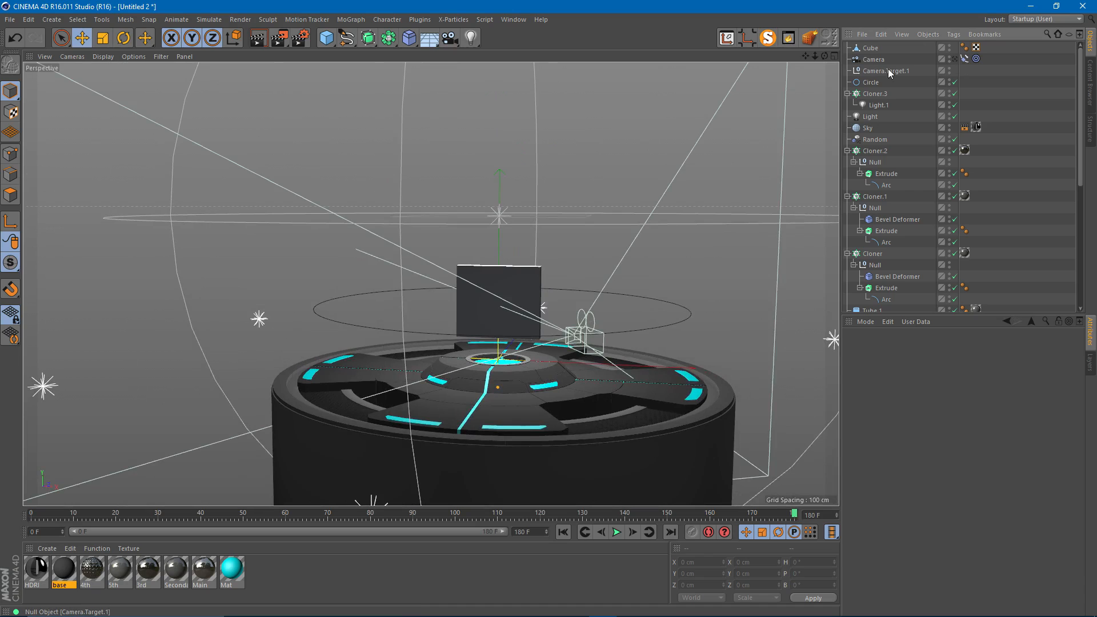
- Set the circle's bank rotation to -131° at frame 180 so the camera keeps circling the panel
{"action": "left_click", "coordinate": [870, 82]}
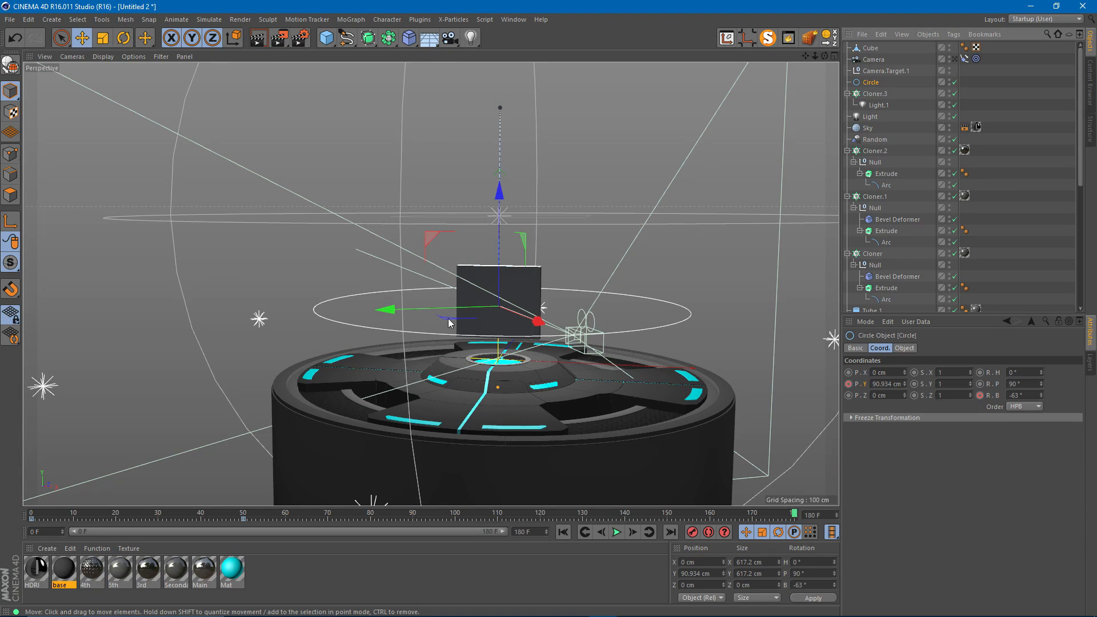
{"action": "left_click_drag", "start_coordinate": [453, 321], "coordinate": [432, 351], "text": "alt"}
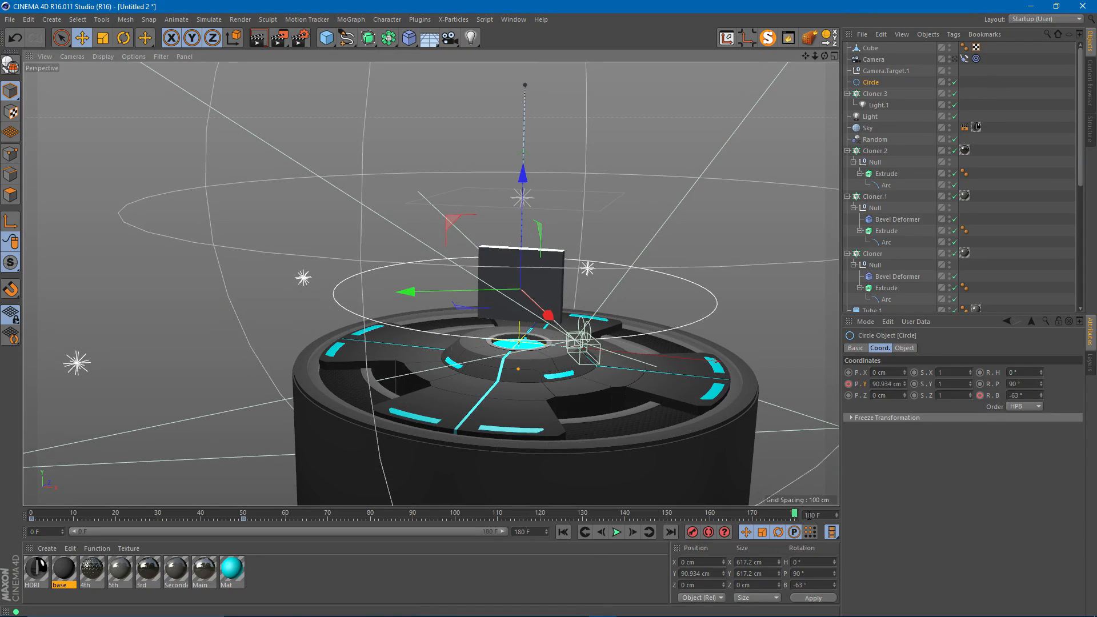
{"action": "left_click_drag", "start_coordinate": [1039, 397], "coordinate": [1039, 437]}
{"action": "left_click_drag", "start_coordinate": [632, 333], "coordinate": [684, 334], "text": "alt"}
{"action": "left_click_drag", "start_coordinate": [1040, 393], "coordinate": [1040, 394]}
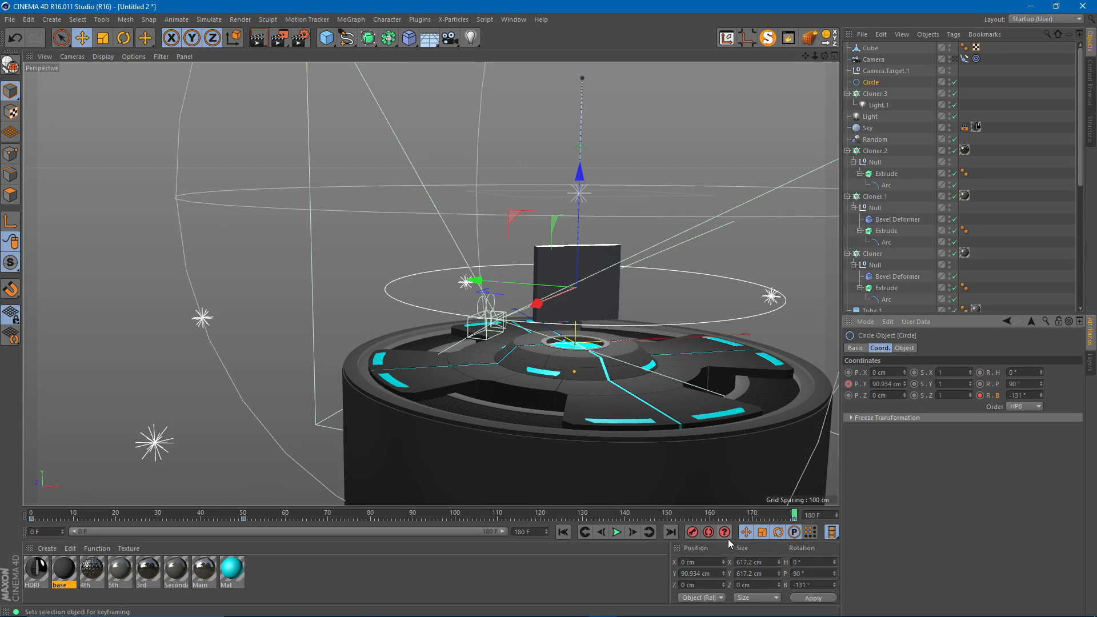
- Preview the orbit through the camera, and lower the circle to a keyframed height of about 13.8 cm at frame 180
{"action": "left_click_drag", "start_coordinate": [905, 384], "coordinate": [905, 411]}
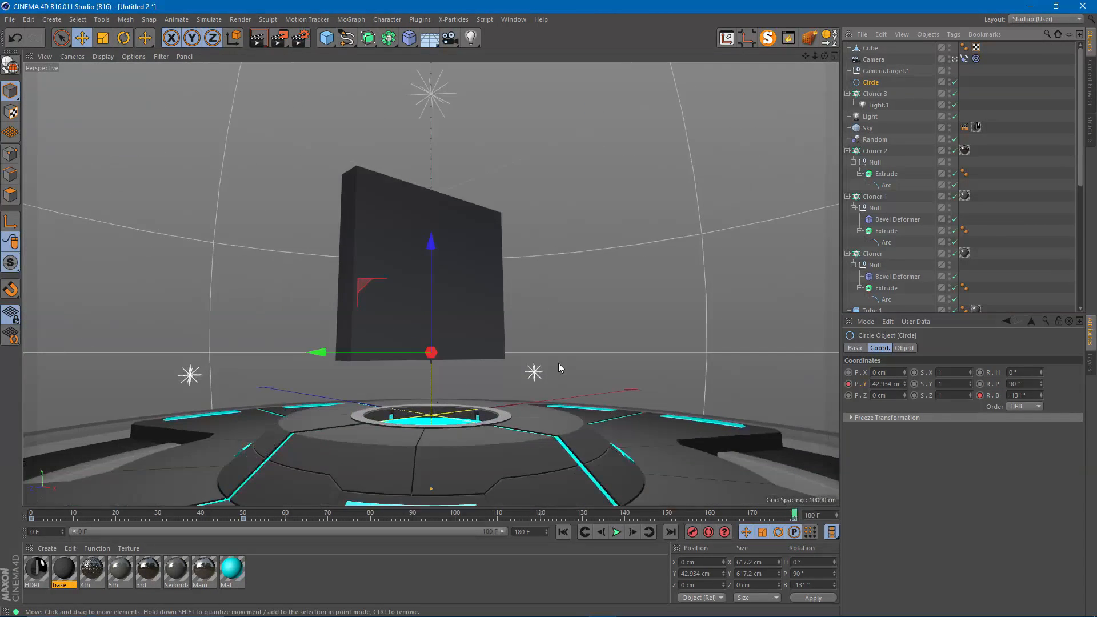
{"action": "left_click", "coordinate": [612, 533]}
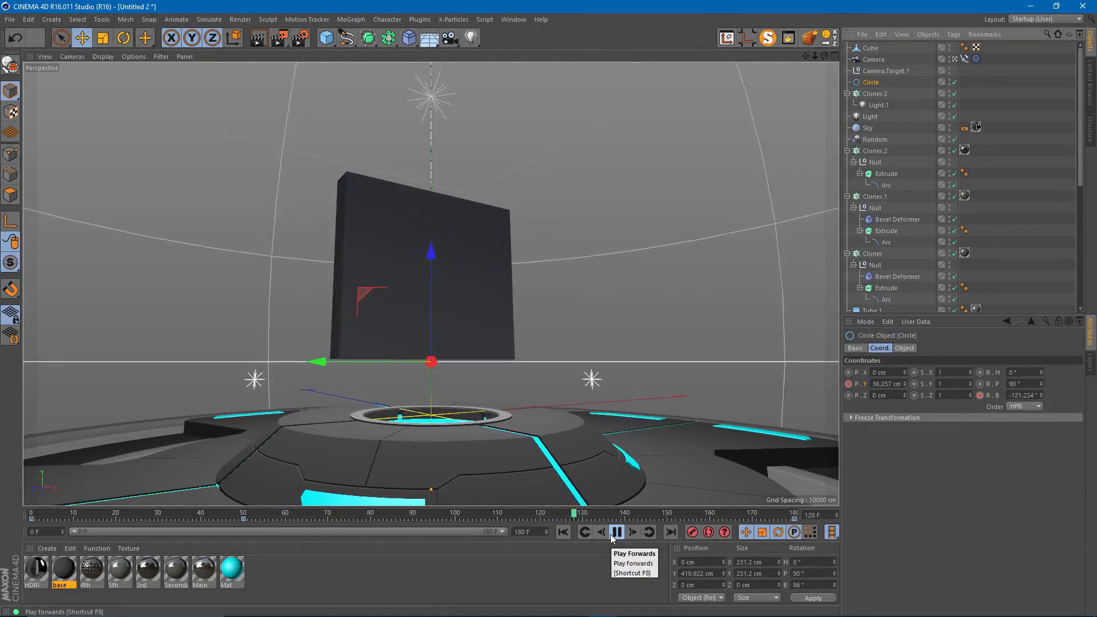
{"action": "left_click_drag", "start_coordinate": [671, 513], "coordinate": [846, 514]}
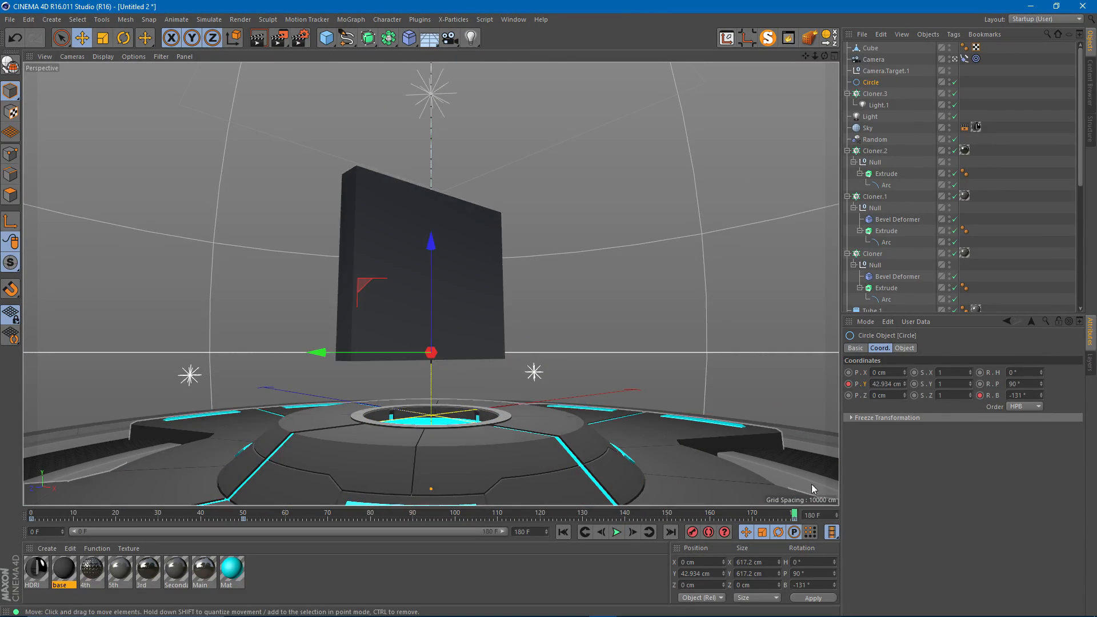
{"action": "mouse_move", "coordinate": [793, 517]}
{"action": "left_mouse_down"}
{"action": "mouse_move", "coordinate": [675, 516]}
{"action": "mouse_move", "coordinate": [797, 518]}
{"action": "left_mouse_up"}
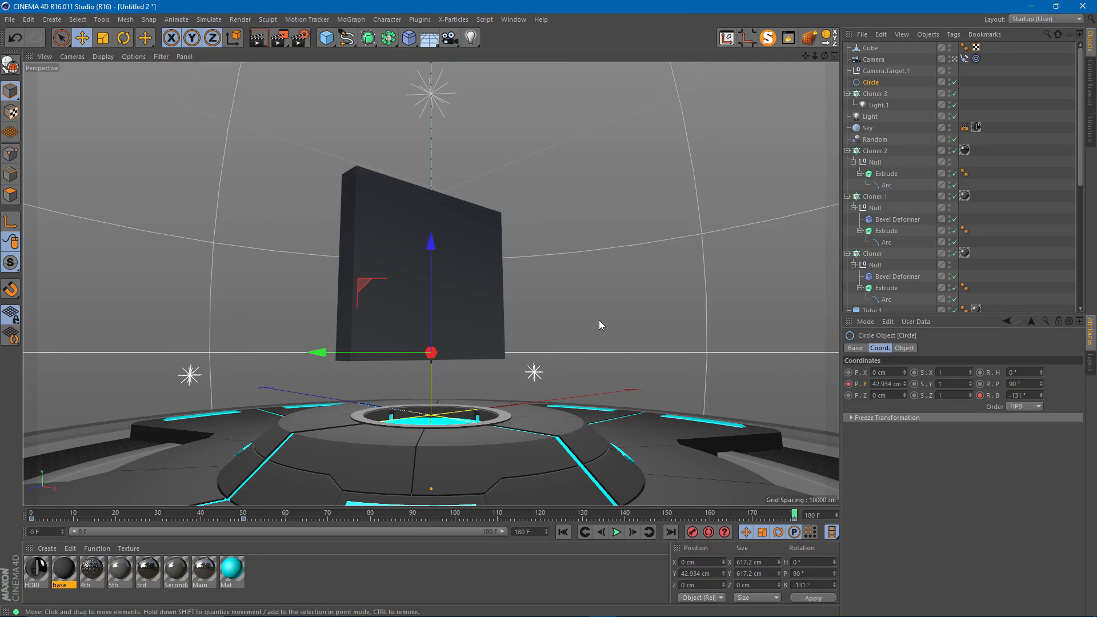
{"action": "left_click_drag", "start_coordinate": [431, 245], "coordinate": [431, 286]}
{"action": "left_click", "coordinate": [849, 384]}
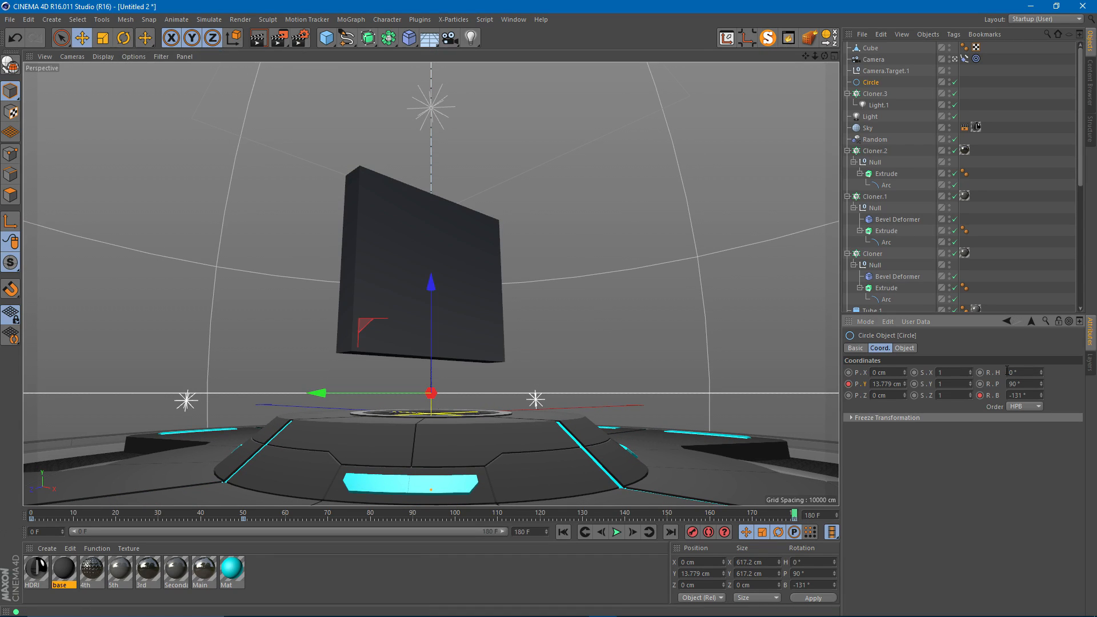
{"action": "left_click", "coordinate": [883, 73]}
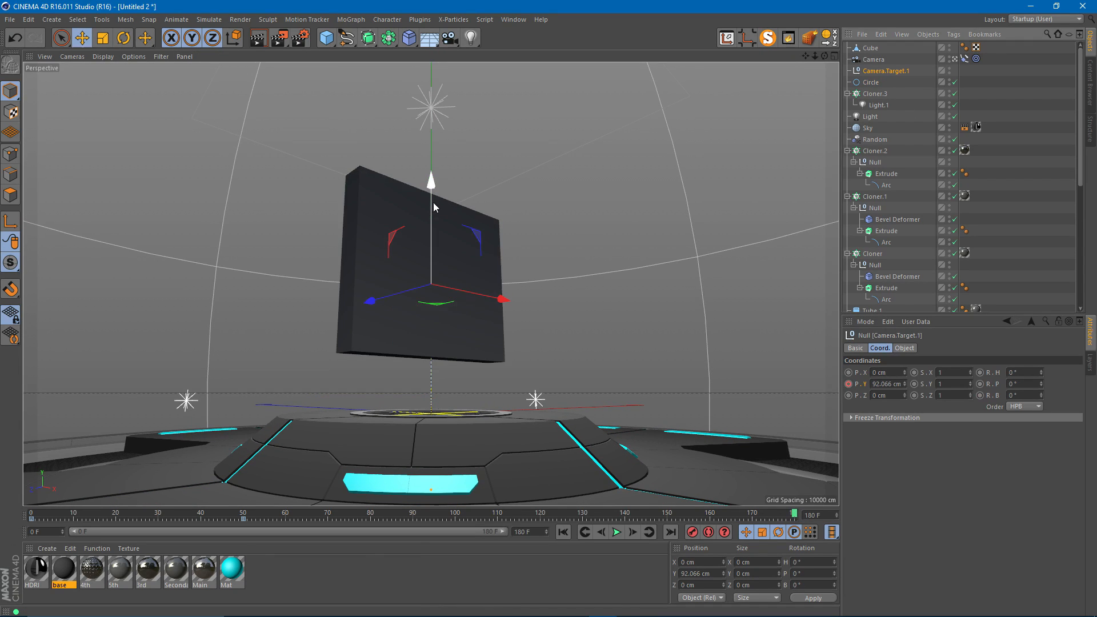
{"action": "left_click_drag", "start_coordinate": [431, 209], "coordinate": [434, 188]}
{"action": "key", "text": "ctrl+z"}
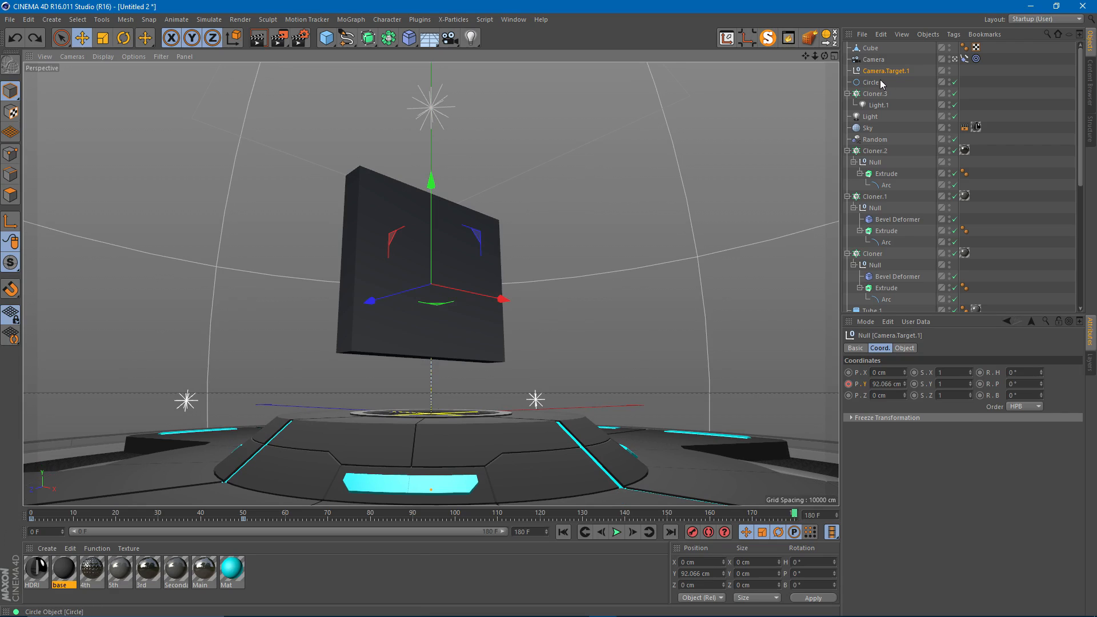
- Tilt the camera by setting its bank rotation to 6°, and scrub back through the animation to check the framing
{"action": "left_click", "coordinate": [877, 60]}
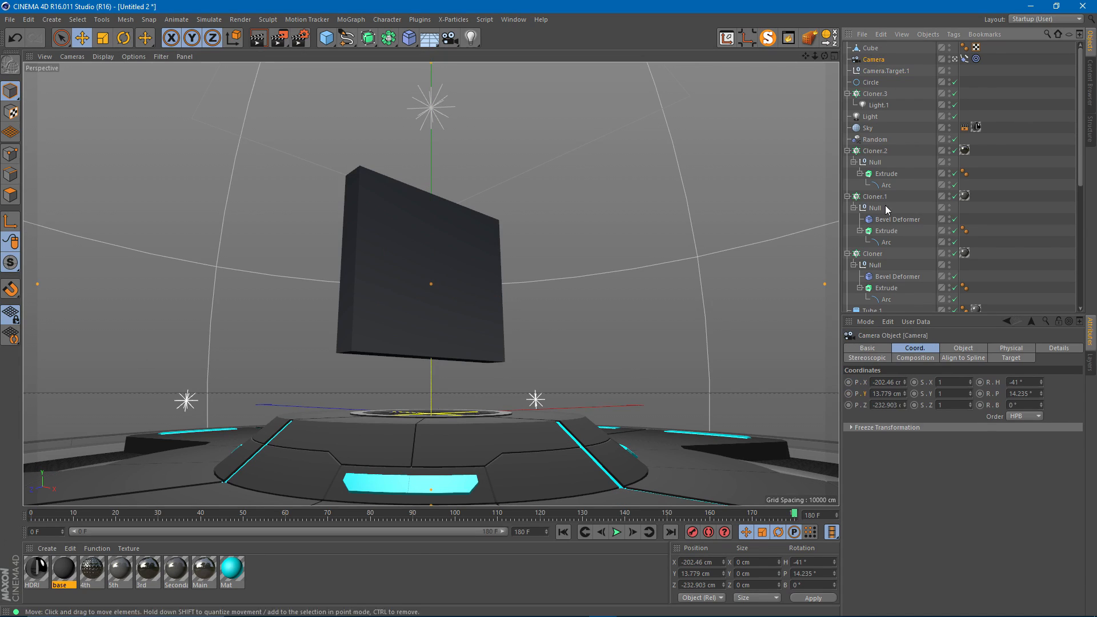
{"action": "left_click_drag", "start_coordinate": [1041, 405], "coordinate": [1042, 404]}
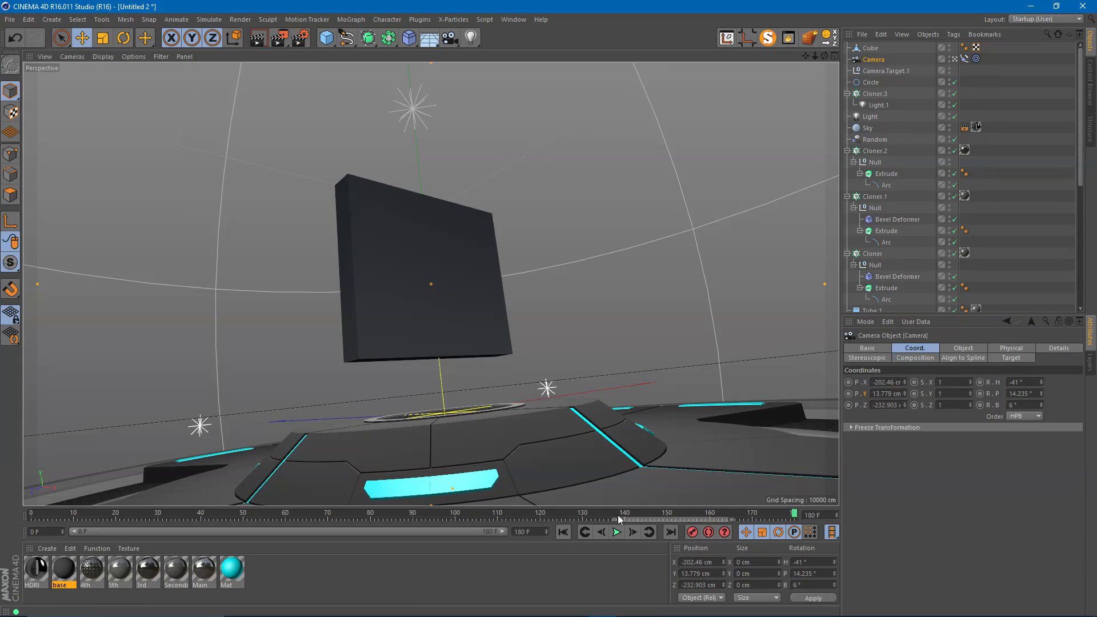
{"action": "left_click_drag", "start_coordinate": [737, 517], "coordinate": [589, 513]}
- Lower the camera target to about 71.7 cm at frame 50, update its height keyframe, and scrub to the end
{"action": "left_click", "coordinate": [889, 71]}
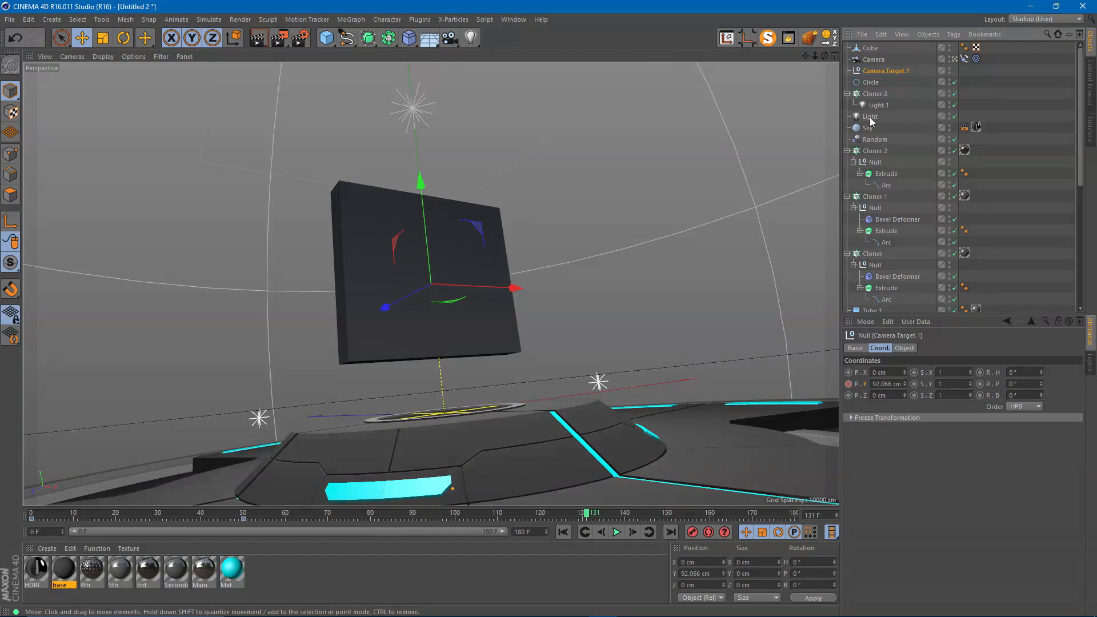
{"action": "left_click", "coordinate": [244, 517]}
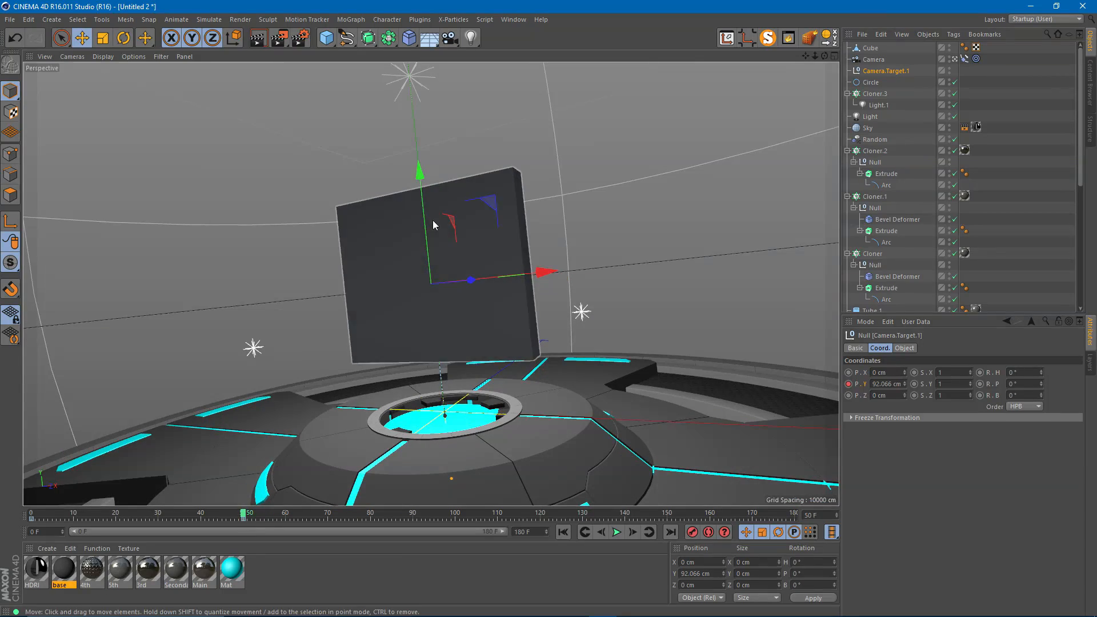
{"action": "left_click_drag", "start_coordinate": [423, 210], "coordinate": [430, 233]}
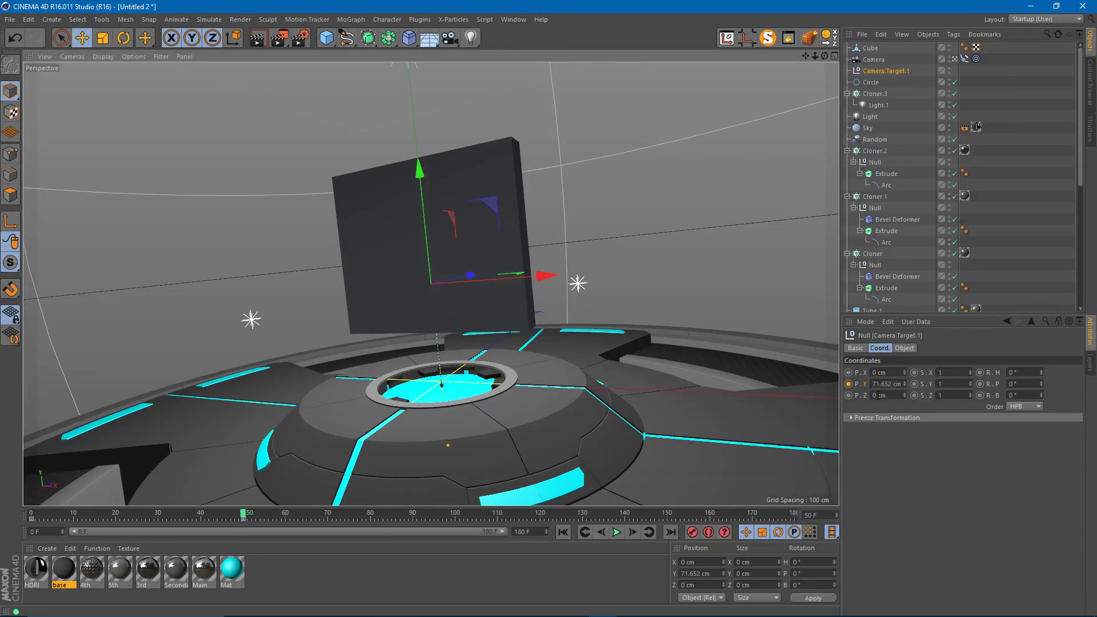
{"action": "left_click", "coordinate": [849, 384]}
{"action": "left_click_drag", "start_coordinate": [244, 513], "coordinate": [848, 499]}
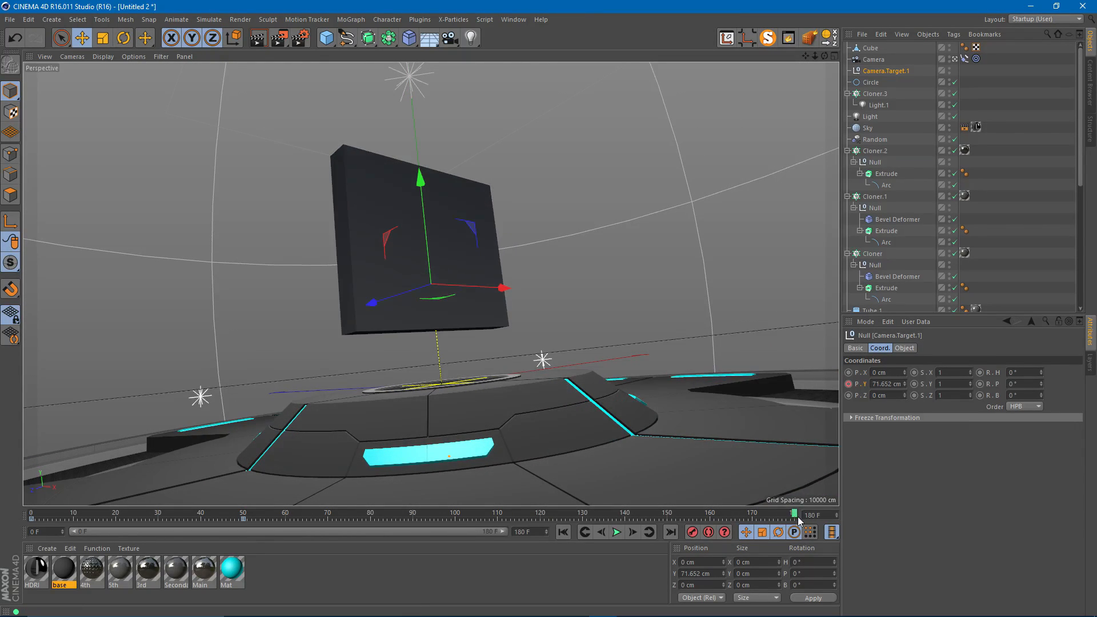
- Raise the circle path to a keyframed height of about 851.9 cm at frame 0, and play the animation
{"action": "left_click_drag", "start_coordinate": [787, 517], "coordinate": [13, 519]}
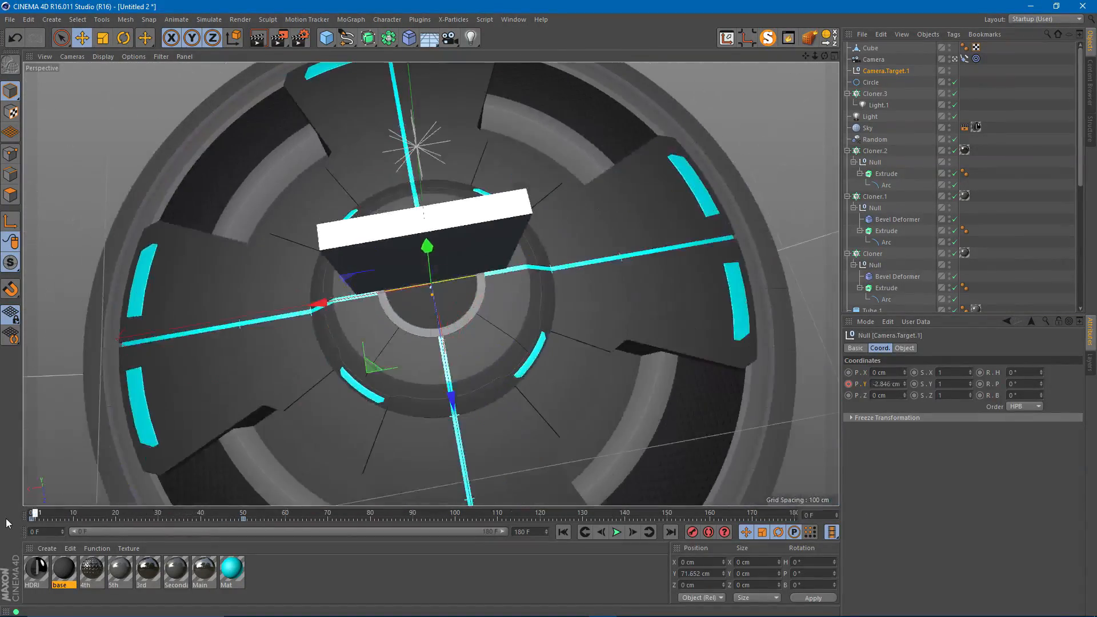
{"action": "left_click", "coordinate": [811, 203]}
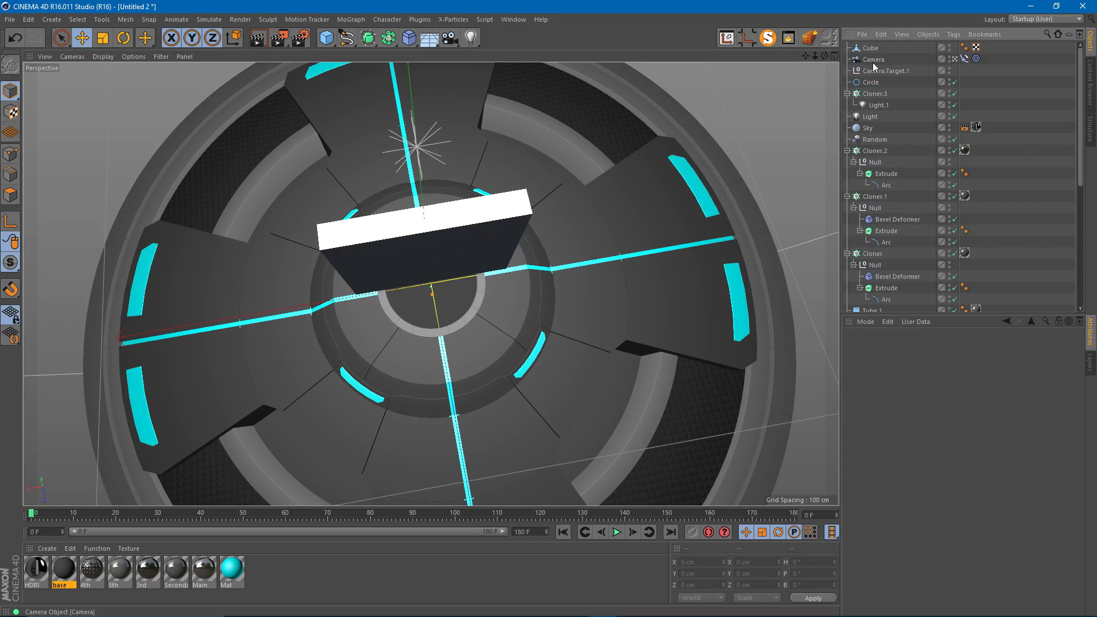
{"action": "left_click", "coordinate": [870, 82]}
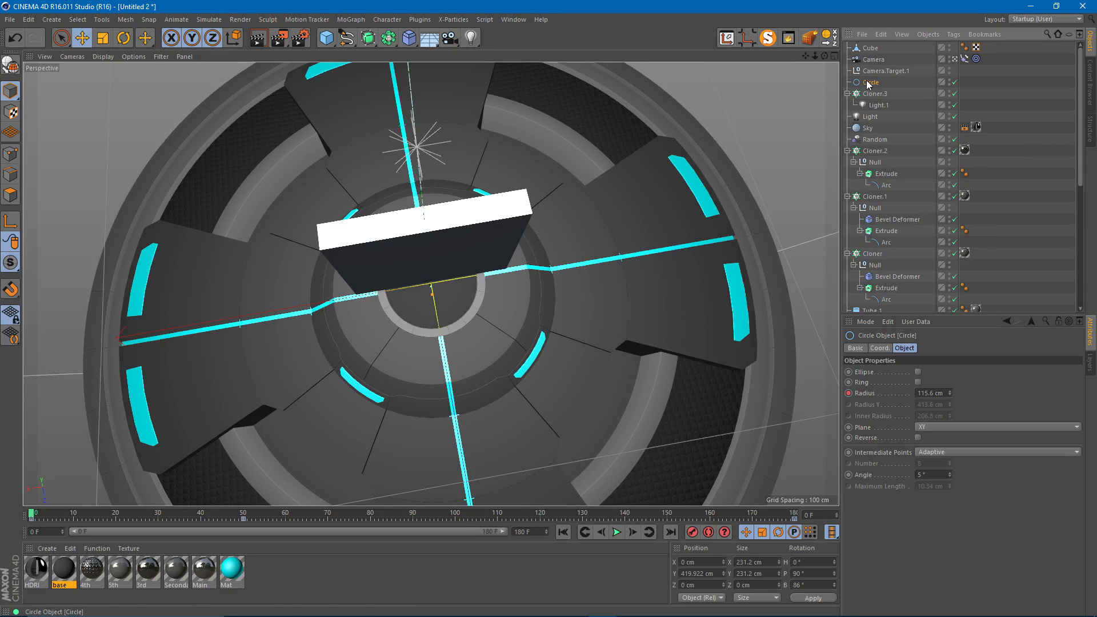
{"action": "left_click", "coordinate": [876, 349]}
{"action": "left_click_drag", "start_coordinate": [904, 382], "coordinate": [904, 280]}
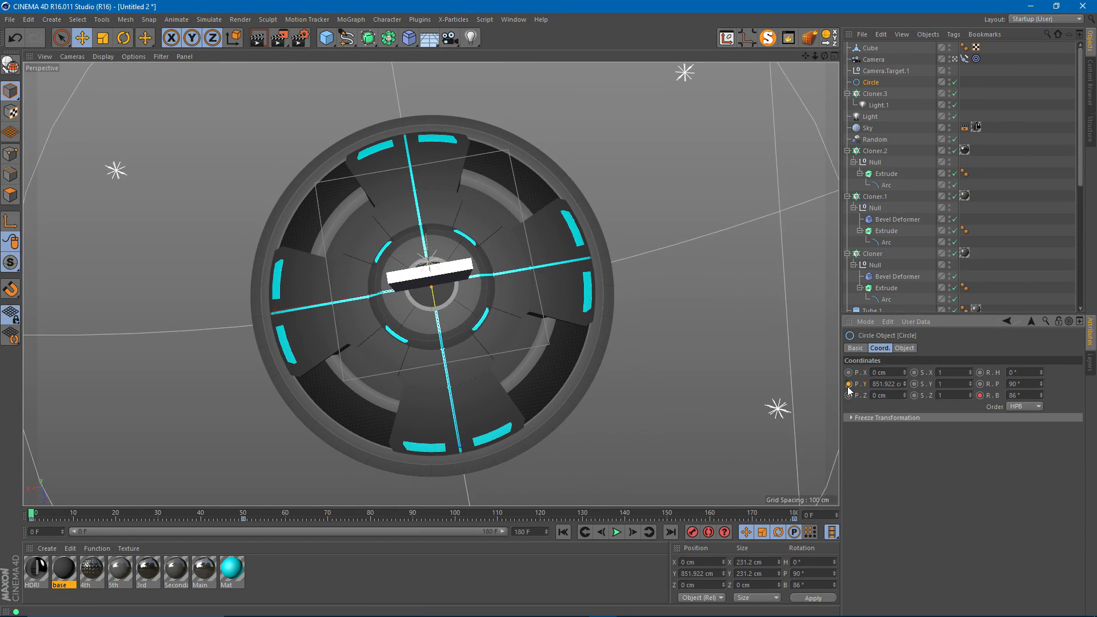
{"action": "left_click_drag", "start_coordinate": [31, 512], "coordinate": [170, 514]}
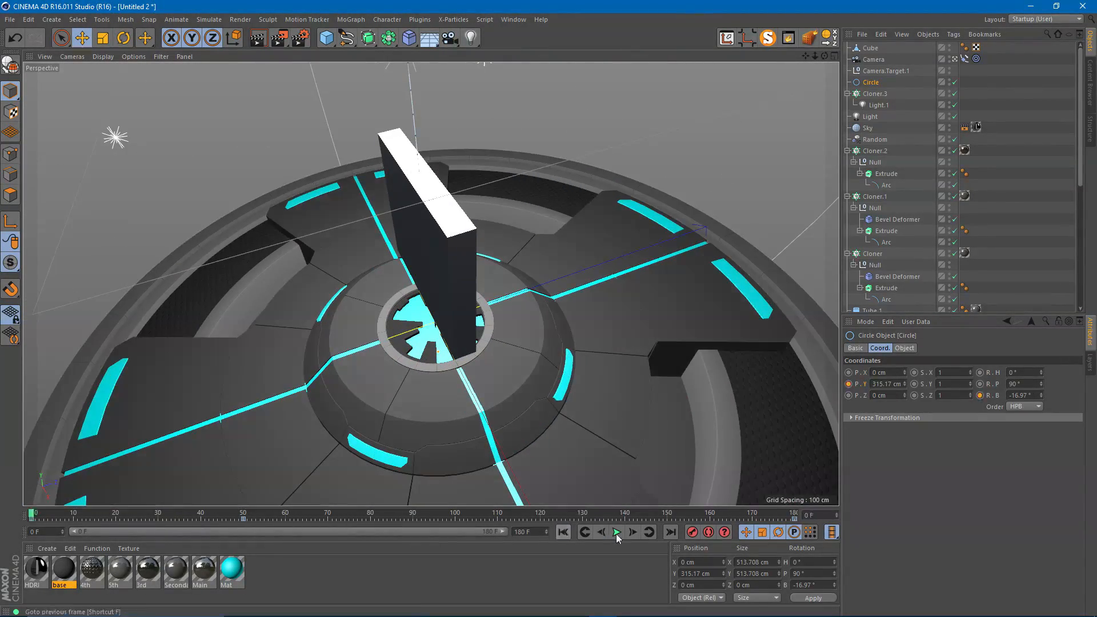
{"action": "left_click", "coordinate": [617, 532]}
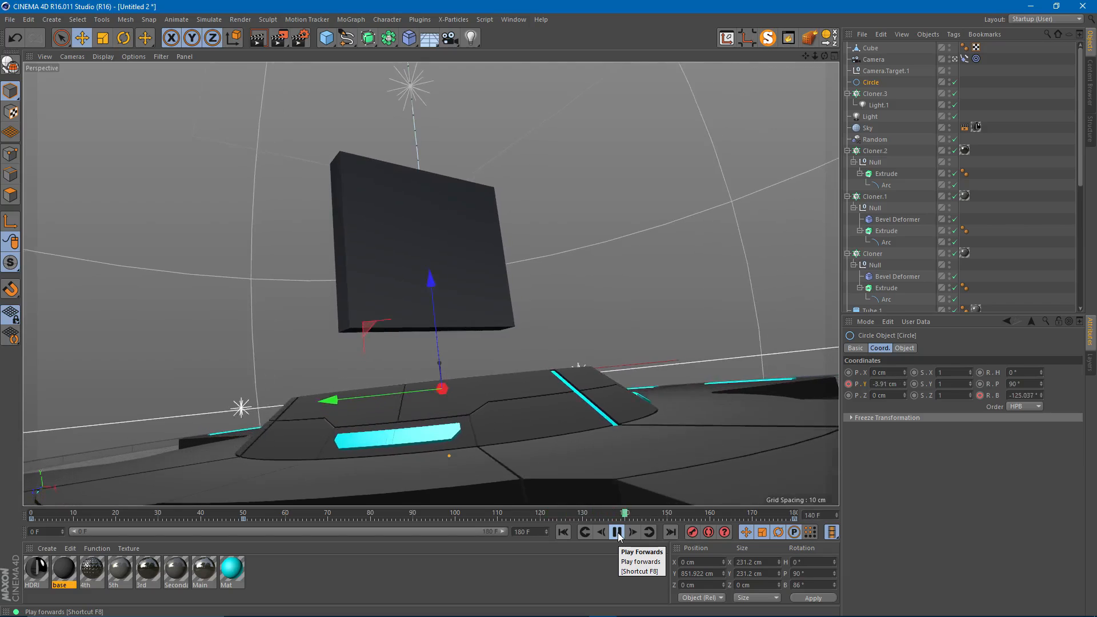
- Rotate the panel's heading to about -10.2° at frame 131, and replay the animation from frame 0
{"action": "left_click_drag", "start_coordinate": [763, 515], "coordinate": [588, 511]}
{"action": "left_click", "coordinate": [447, 221]}
{"action": "key", "text": "r"}
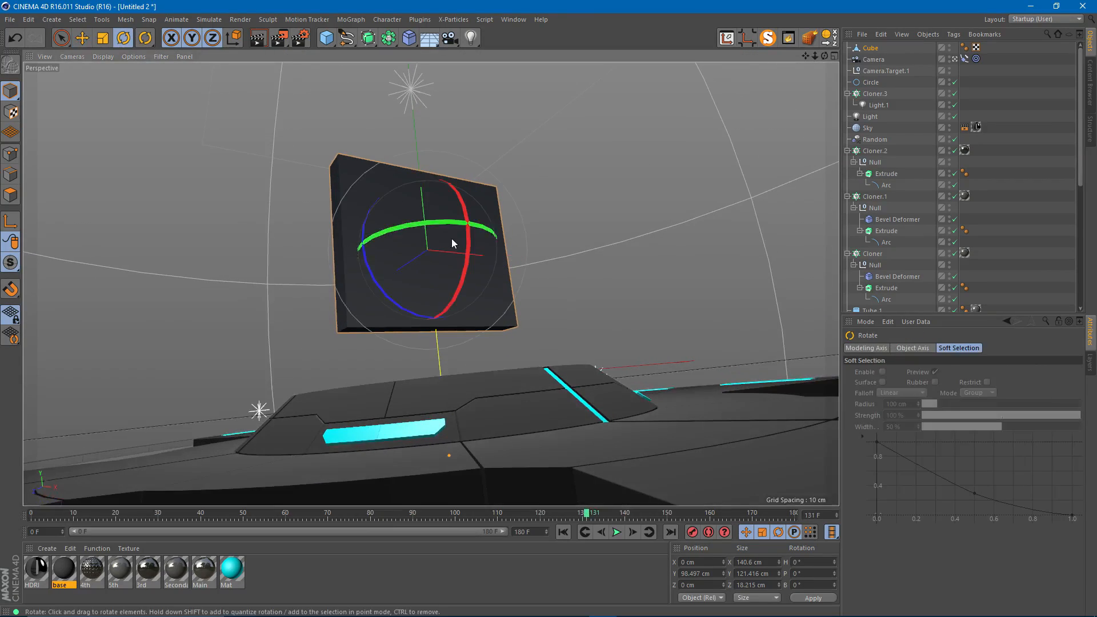
{"action": "left_click_drag", "start_coordinate": [428, 233], "coordinate": [437, 231]}
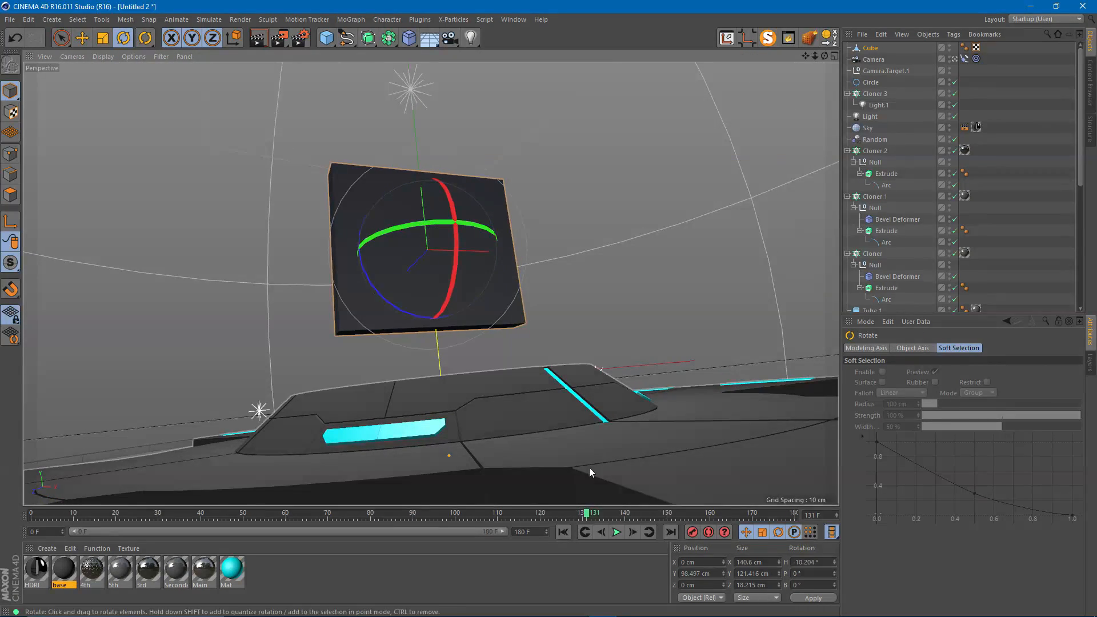
{"action": "left_click_drag", "start_coordinate": [579, 509], "coordinate": [12, 506]}
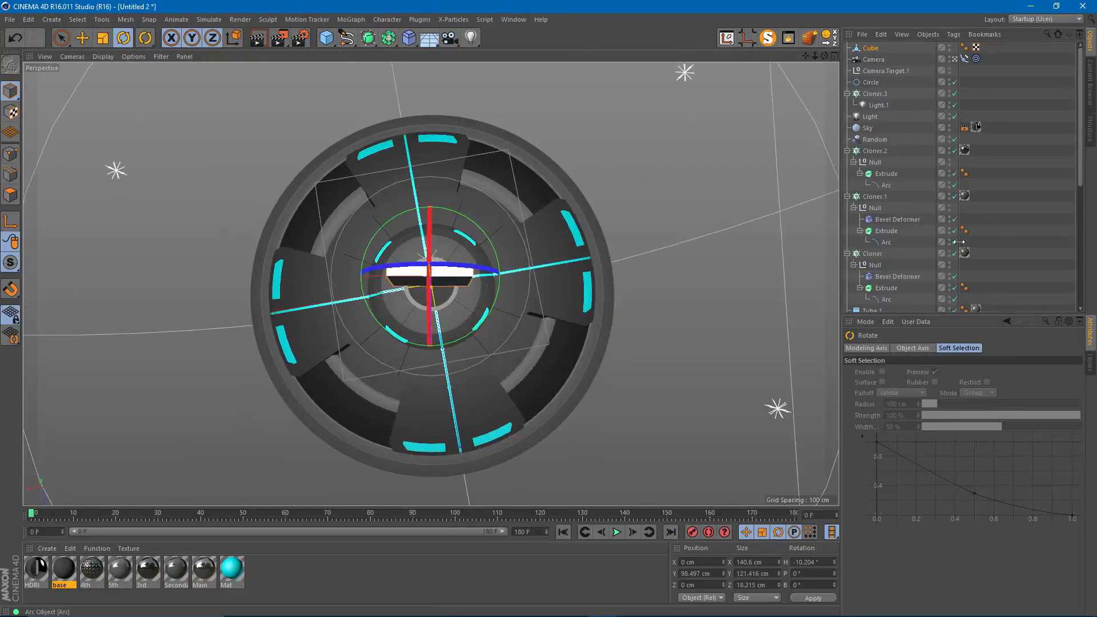
{"action": "left_click", "coordinate": [608, 428]}
{"action": "left_click", "coordinate": [618, 533]}
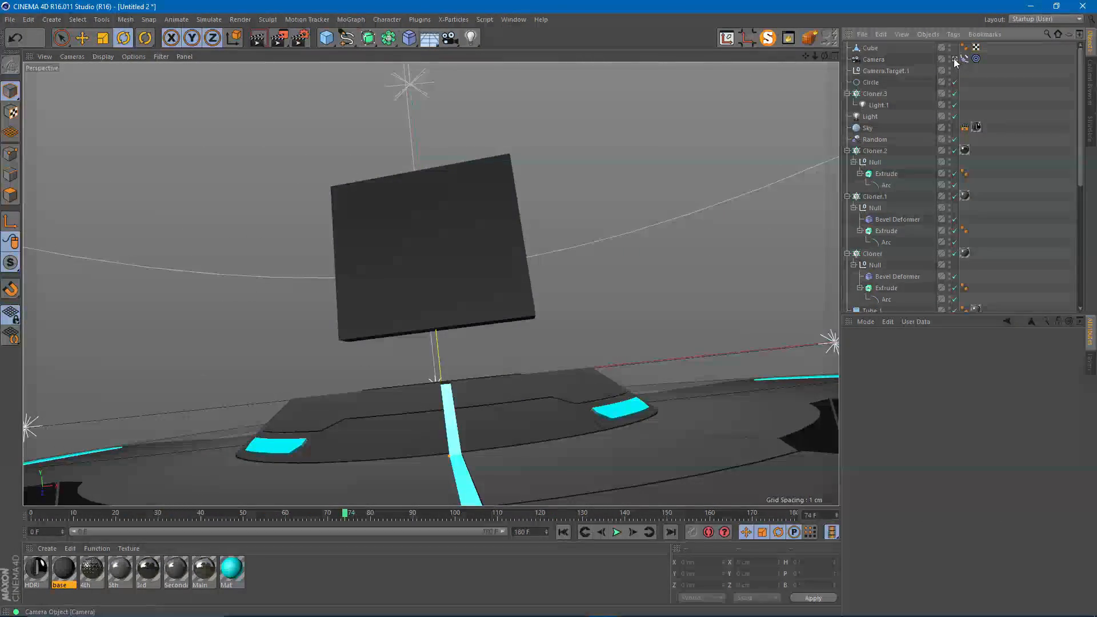
- Leave the camera view and examine the glowing centre of the model up close, along with the 4th material's settings
{"action": "left_click", "coordinate": [954, 59]}
{"action": "left_click_drag", "start_coordinate": [553, 336], "coordinate": [497, 392], "text": "alt"}
{"action": "middle_click_drag", "start_coordinate": [543, 365], "coordinate": [463, 353], "text": "alt"}
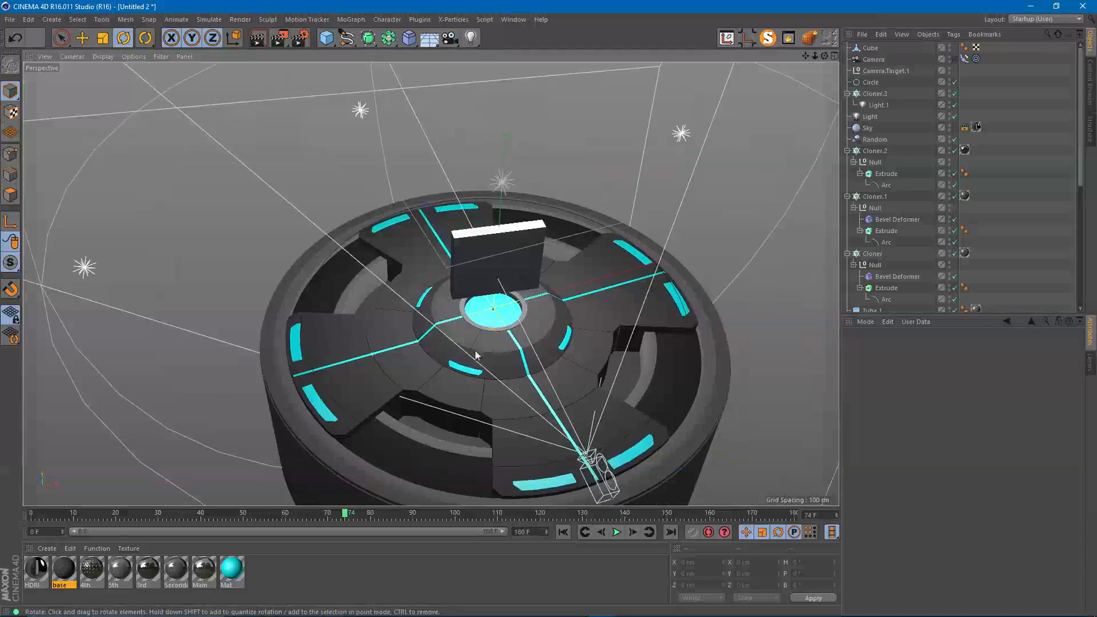
{"action": "scroll", "coordinate": [463, 352], "scroll_direction": "up", "scroll_amount": 5}
{"action": "left_click_drag", "start_coordinate": [539, 299], "coordinate": [503, 299], "text": "alt"}
{"action": "middle_click_drag", "start_coordinate": [503, 299], "coordinate": [436, 357], "text": "alt"}
{"action": "scroll", "coordinate": [423, 362], "scroll_direction": "up", "scroll_amount": 3}
{"action": "left_click_drag", "start_coordinate": [419, 362], "coordinate": [383, 360], "text": "alt"}
{"action": "middle_click_drag", "start_coordinate": [382, 360], "coordinate": [477, 310], "text": "alt"}
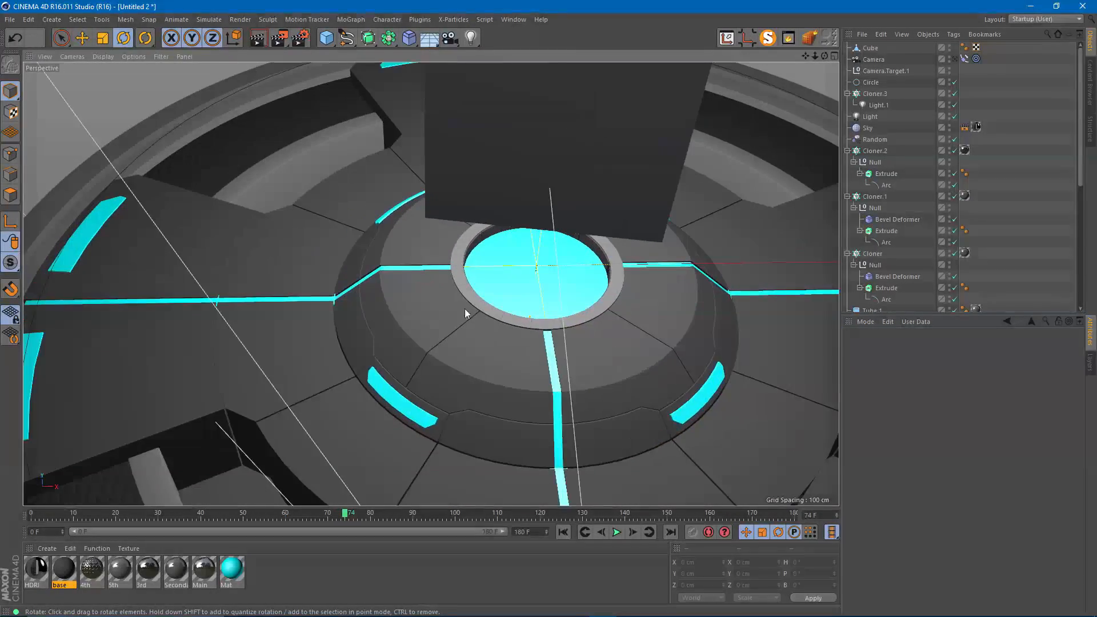
{"action": "double_click", "coordinate": [93, 571]}
{"action": "left_click", "coordinate": [492, 76]}
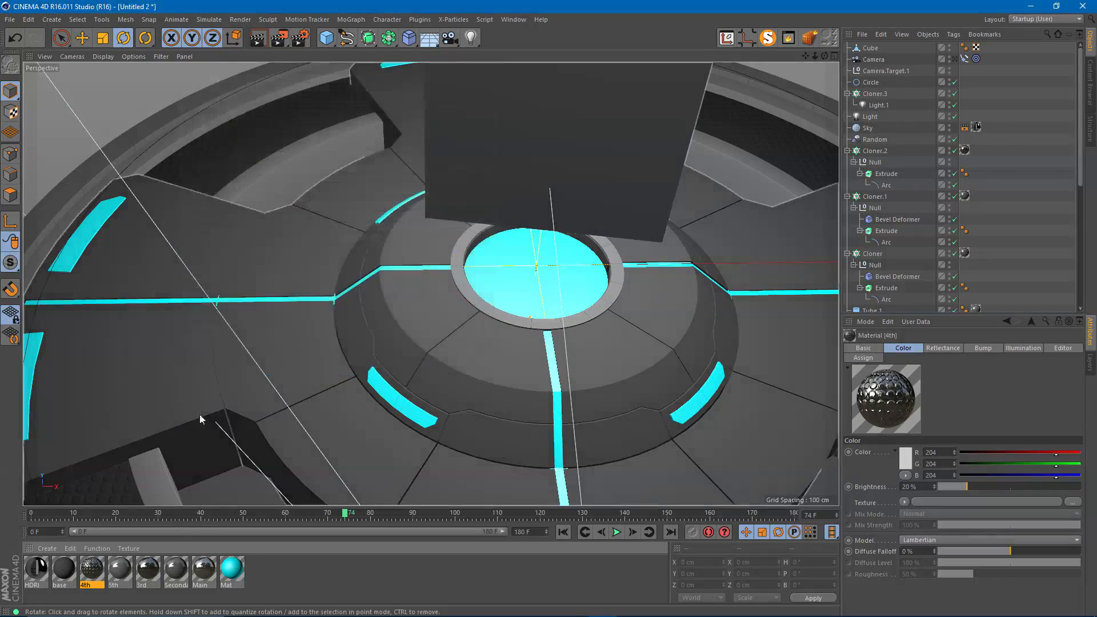
- Add a Beckmann reflectance layer to the cyan Mat material and use a Fresnel texture as its layer mask
{"action": "double_click", "coordinate": [231, 568]}
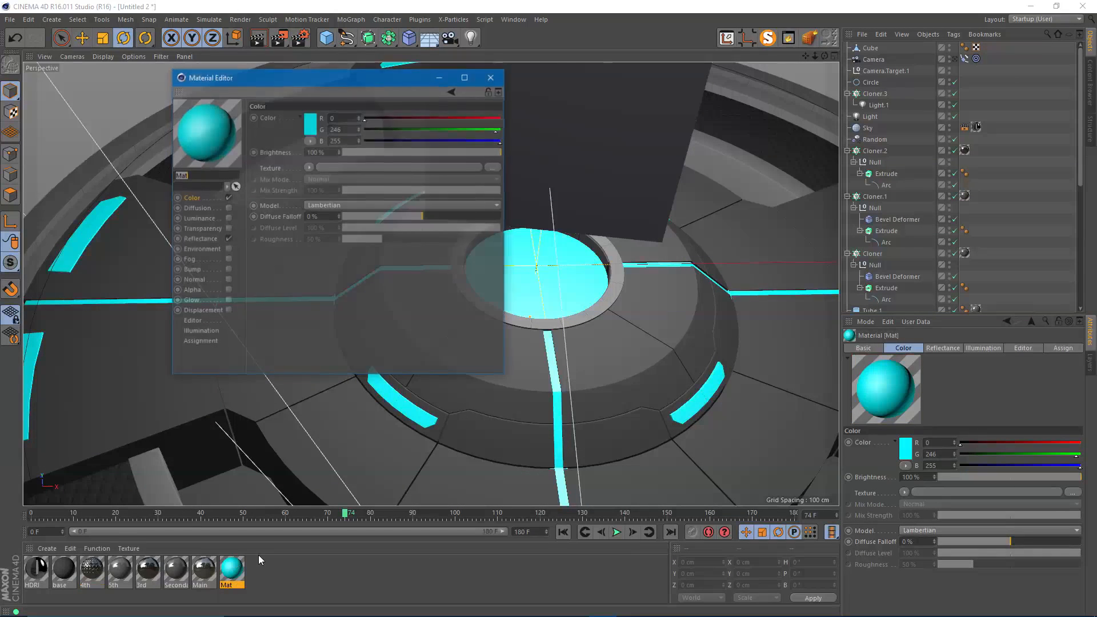
{"action": "left_click", "coordinate": [200, 240]}
{"action": "left_click", "coordinate": [260, 143]}
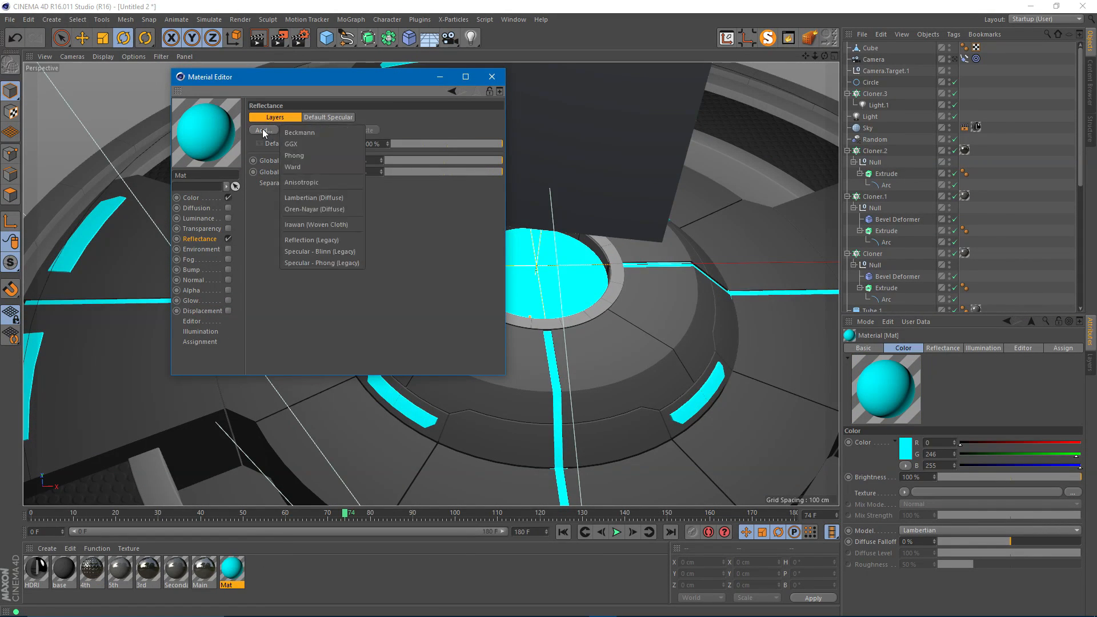
{"action": "left_click", "coordinate": [264, 130]}
{"action": "left_click", "coordinate": [284, 139]}
{"action": "scroll", "coordinate": [435, 199], "scroll_direction": "down", "scroll_amount": 1}
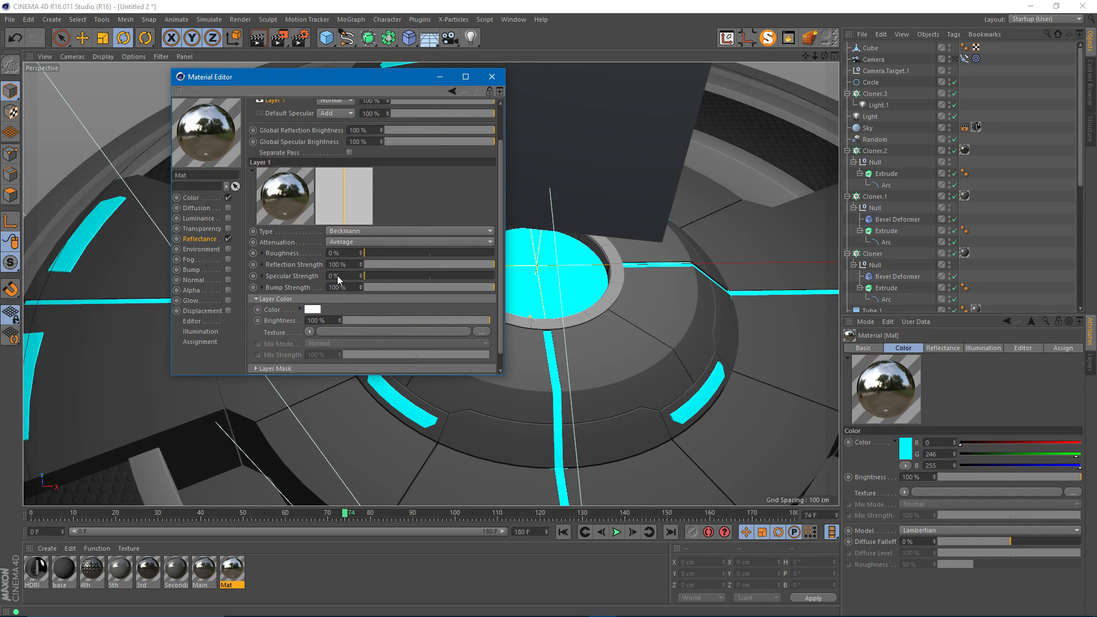
{"action": "scroll", "coordinate": [422, 149], "scroll_direction": "down", "scroll_amount": 1}
{"action": "scroll", "coordinate": [426, 208], "scroll_direction": "down", "scroll_amount": 3}
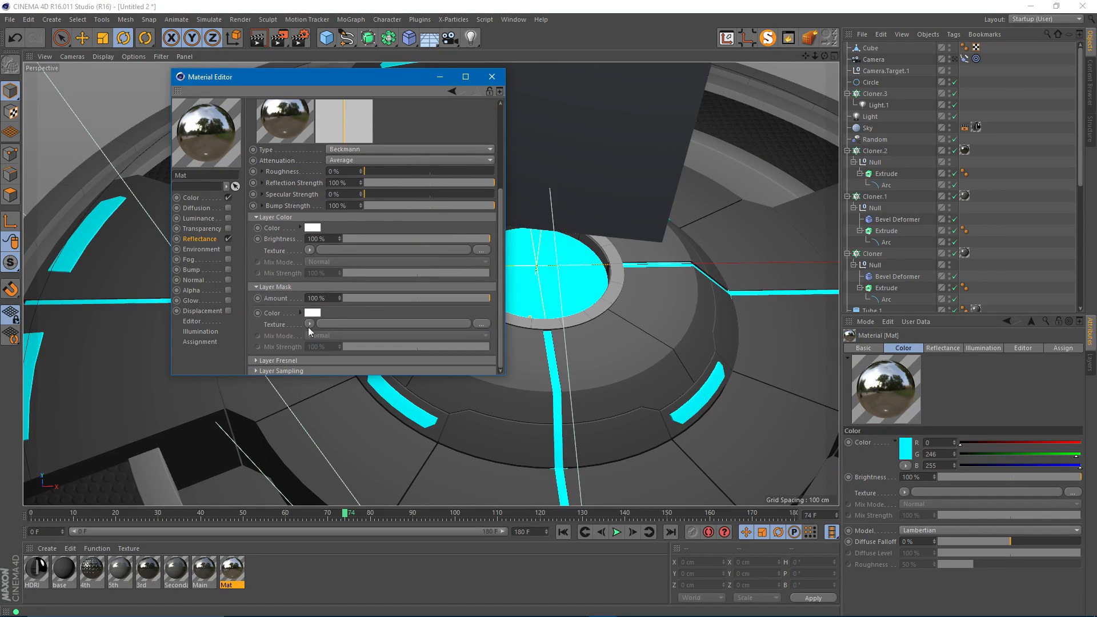
{"action": "left_click", "coordinate": [309, 325]}
{"action": "scroll", "coordinate": [365, 200], "scroll_direction": "down", "scroll_amount": 2}
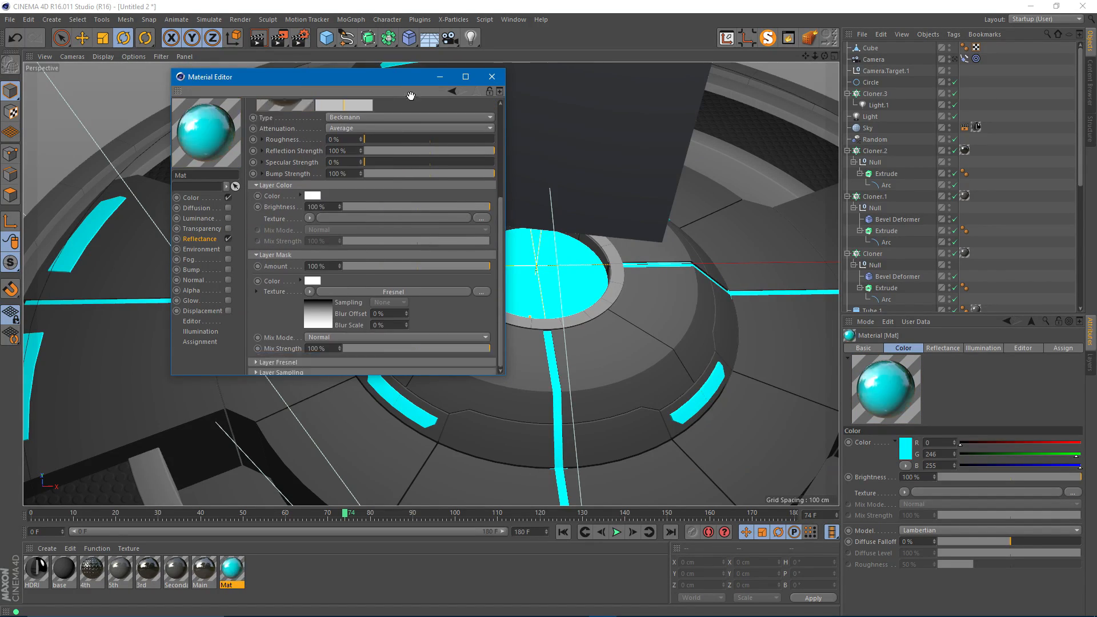
- Set the Beckmann layer's roughness to 3% and its layer strength to about 80%
{"action": "left_click", "coordinate": [412, 264]}
{"action": "left_click", "coordinate": [423, 347]}
{"action": "scroll", "coordinate": [443, 331], "scroll_direction": "up", "scroll_amount": 6}
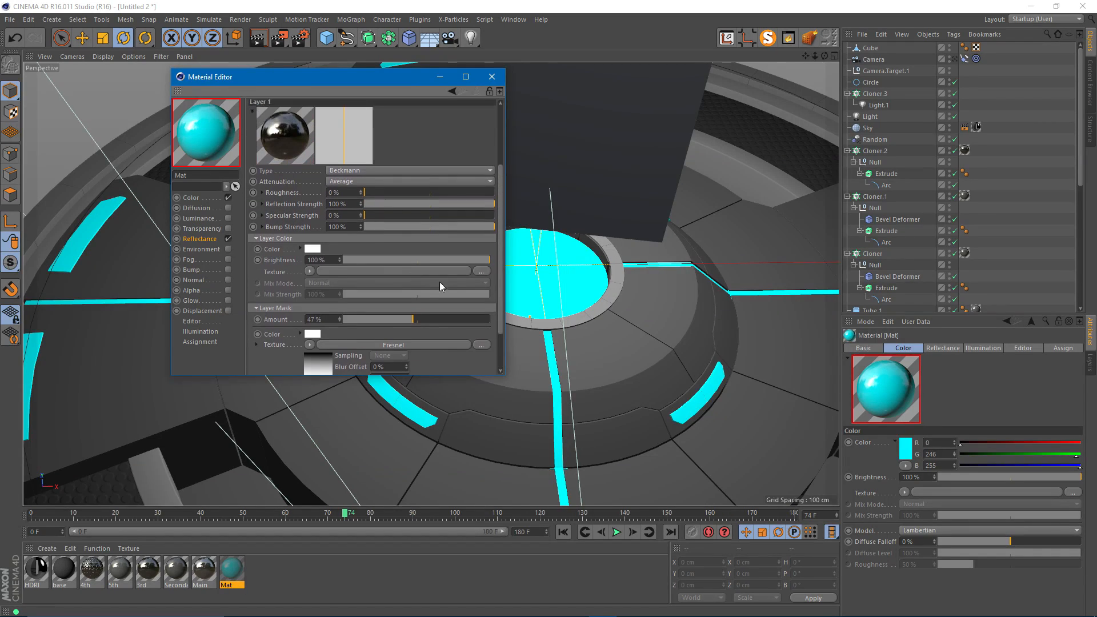
{"action": "left_click", "coordinate": [361, 220]}
{"action": "left_click", "coordinate": [361, 221]}
{"action": "left_click", "coordinate": [361, 221]}
{"action": "scroll", "coordinate": [406, 235], "scroll_direction": "up", "scroll_amount": 5}
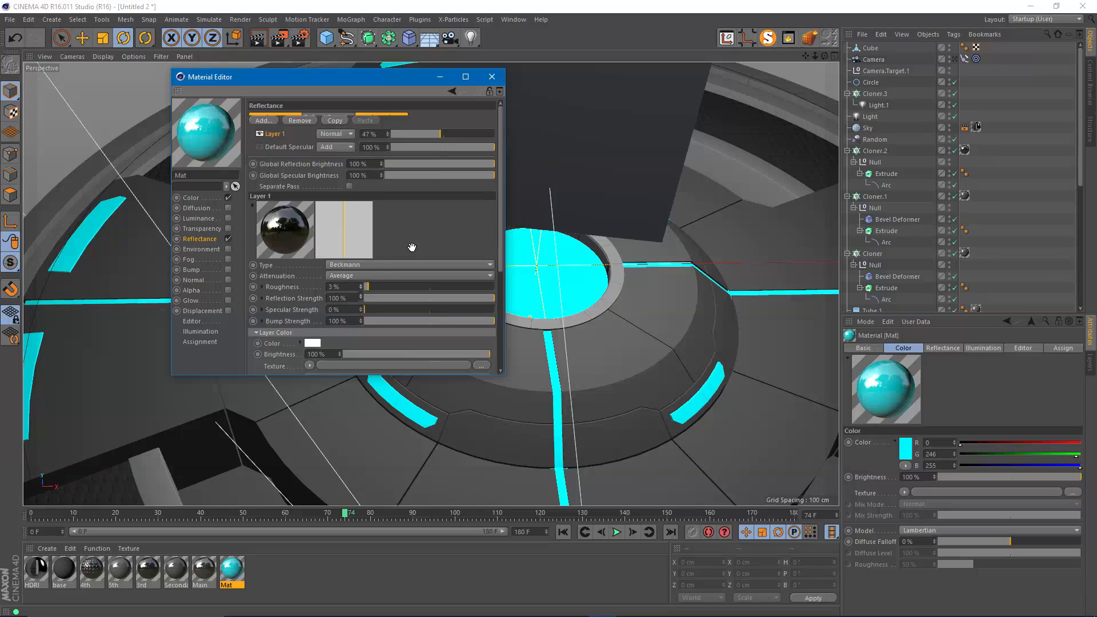
{"action": "scroll", "coordinate": [411, 240], "scroll_direction": "down", "scroll_amount": 2}
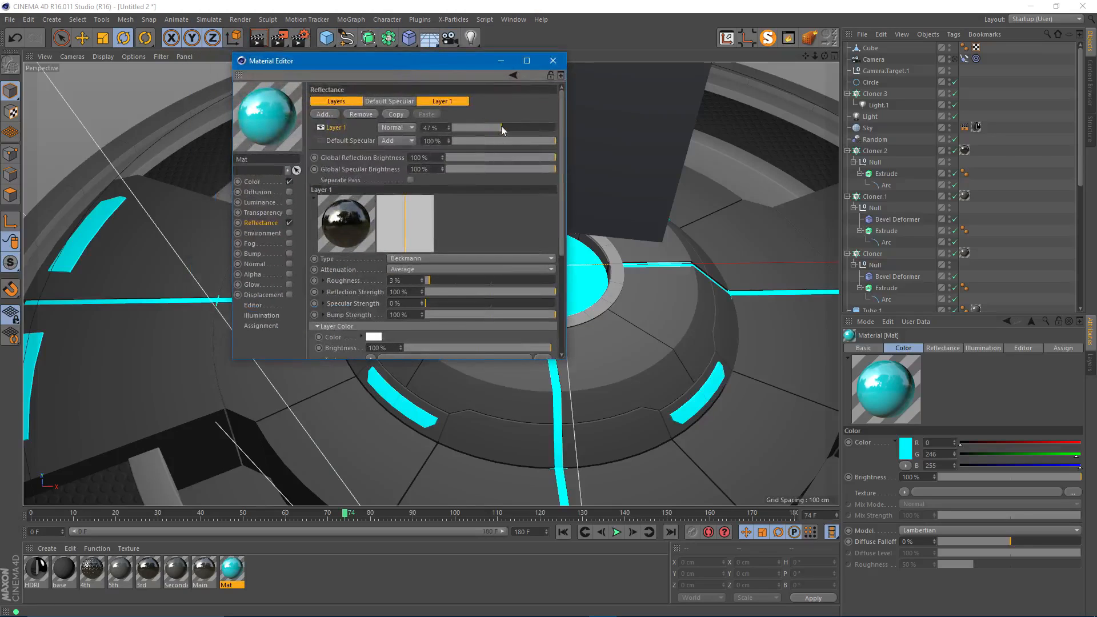
{"action": "left_click_drag", "start_coordinate": [501, 127], "coordinate": [531, 127]}
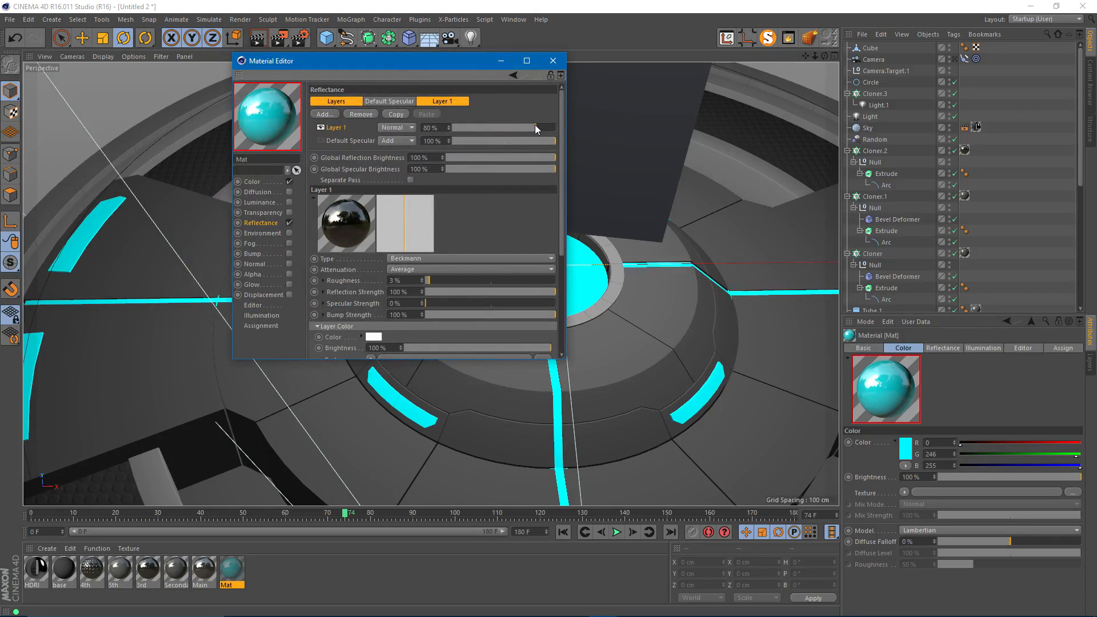
- Enable bump on the Mat material with the Tiles surface shader as its texture
{"action": "left_click", "coordinate": [252, 255]}
{"action": "left_click", "coordinate": [290, 254]}
{"action": "left_click", "coordinate": [360, 127]}
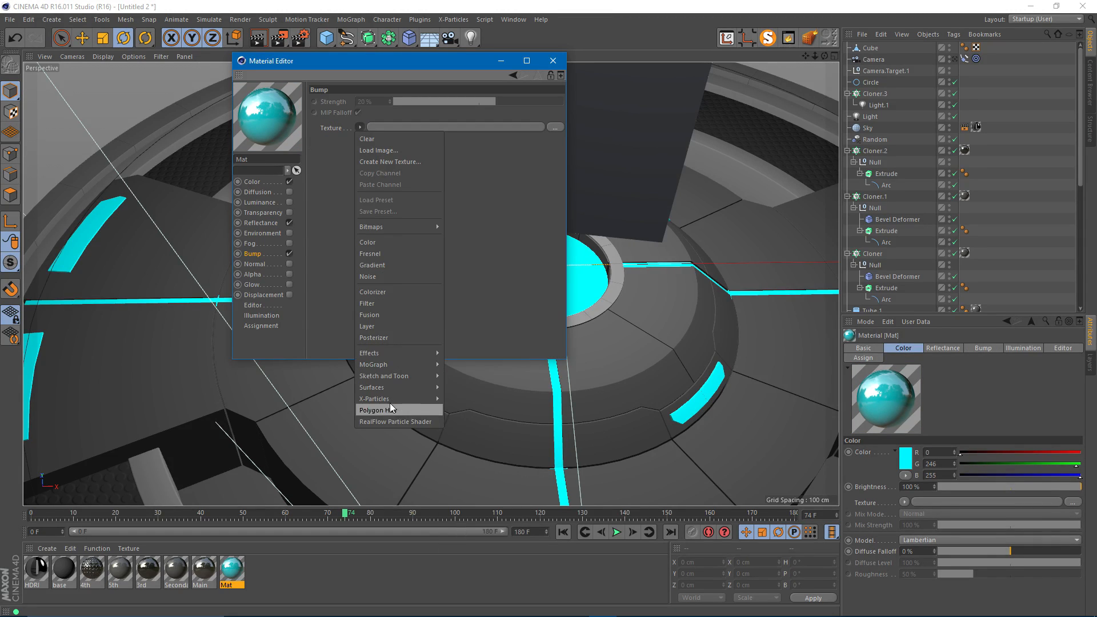
{"action": "mouse_move", "coordinate": [389, 388]}
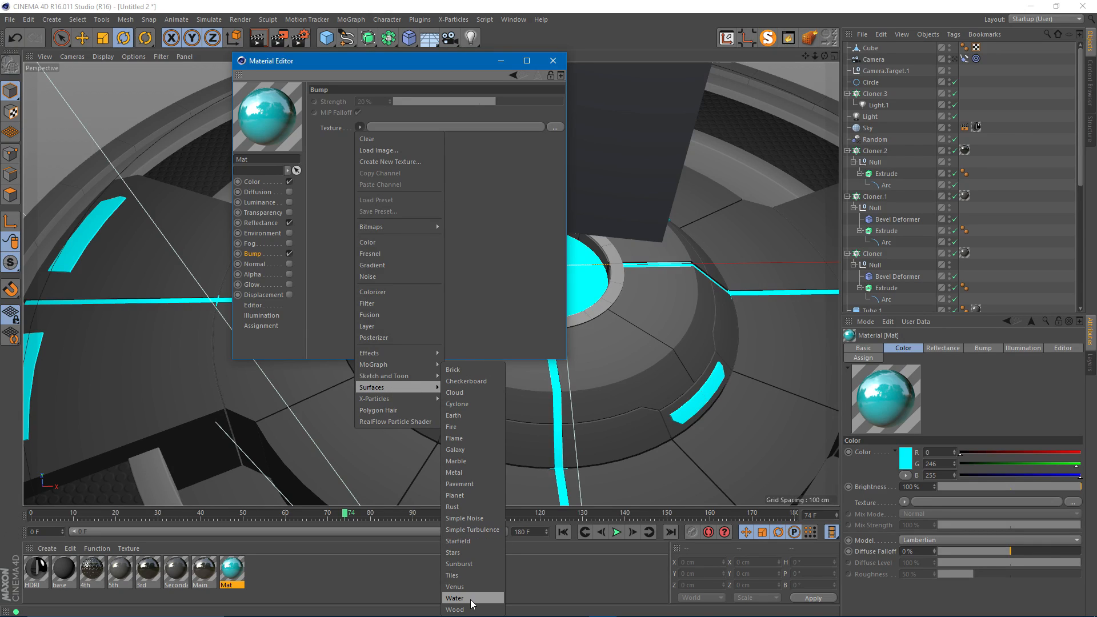
{"action": "left_click", "coordinate": [457, 575]}
- Copy the Tiles bump texture from the 4th material and paste it into the cyan Mat material's bump channel
{"action": "left_click", "coordinate": [94, 569]}
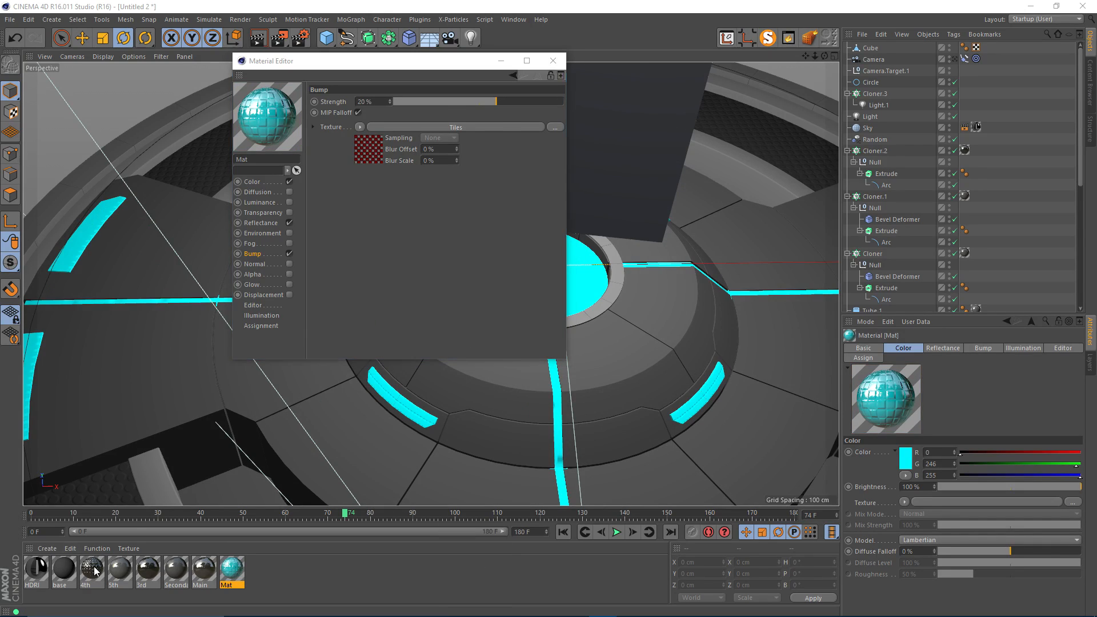
{"action": "left_click", "coordinate": [359, 127]}
{"action": "left_click", "coordinate": [381, 193]}
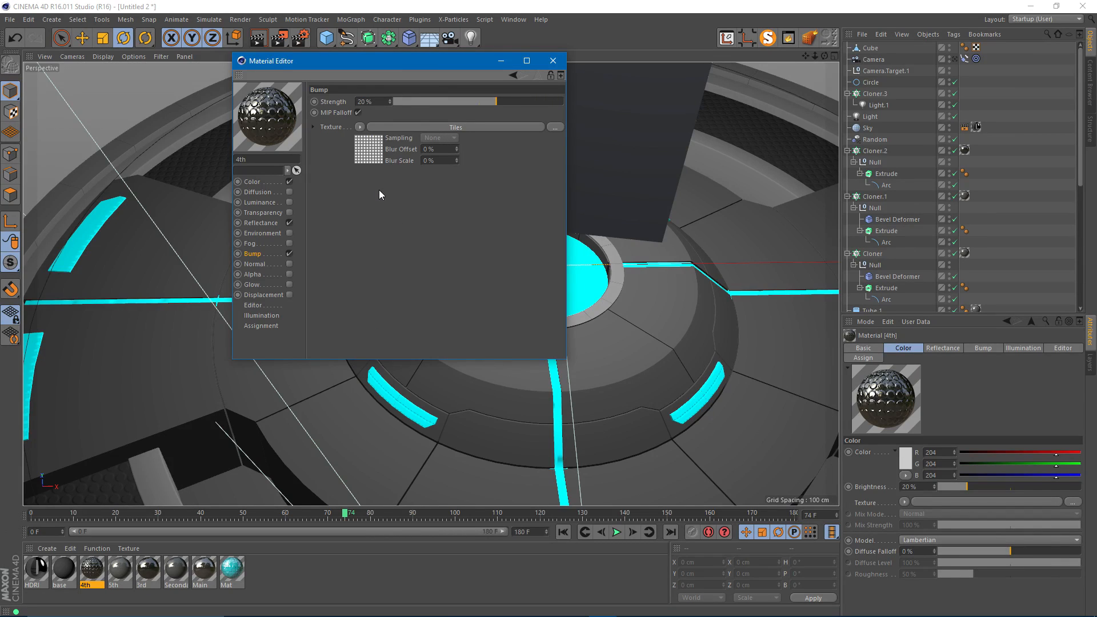
{"action": "left_click", "coordinate": [240, 573]}
{"action": "left_click", "coordinate": [359, 127]}
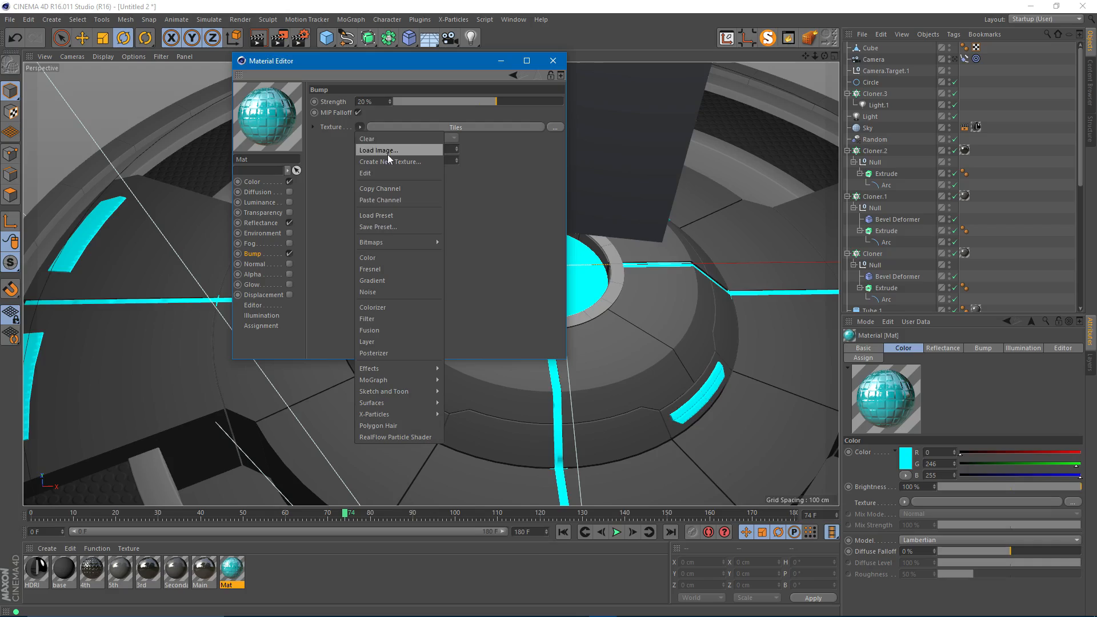
{"action": "left_click", "coordinate": [380, 199]}
{"action": "left_click_drag", "start_coordinate": [342, 60], "coordinate": [429, 81]}
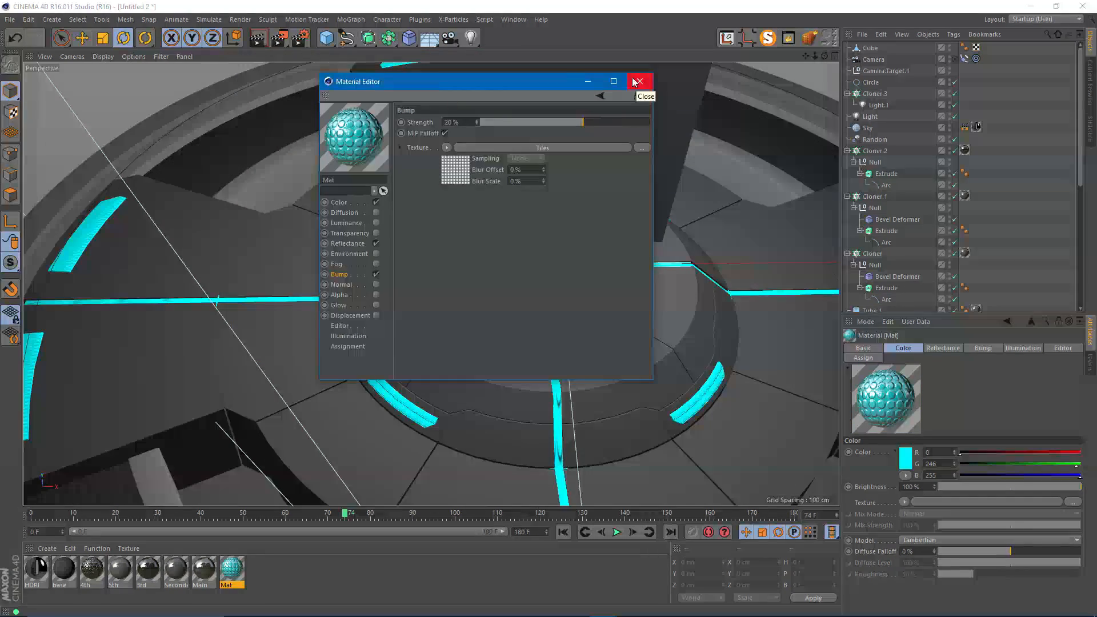
{"action": "left_click", "coordinate": [638, 81]}
- Examine the copied bump pattern on the cyan strips around the dome and outer panels
{"action": "left_click_drag", "start_coordinate": [374, 391], "coordinate": [399, 381], "text": "alt"}
{"action": "right_click_drag", "start_coordinate": [421, 380], "coordinate": [530, 349], "text": "alt"}
{"action": "left_click_drag", "start_coordinate": [384, 382], "coordinate": [375, 360], "text": "alt"}
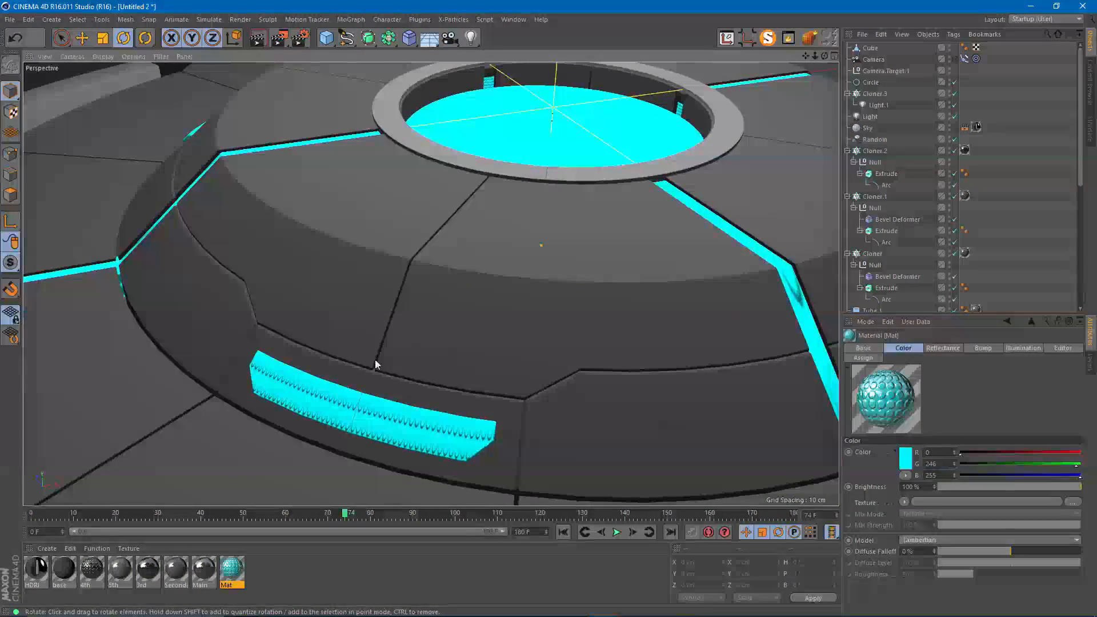
{"action": "middle_click_drag", "start_coordinate": [375, 359], "coordinate": [448, 297], "text": "alt"}
{"action": "left_click_drag", "start_coordinate": [492, 336], "coordinate": [397, 328], "text": "alt"}
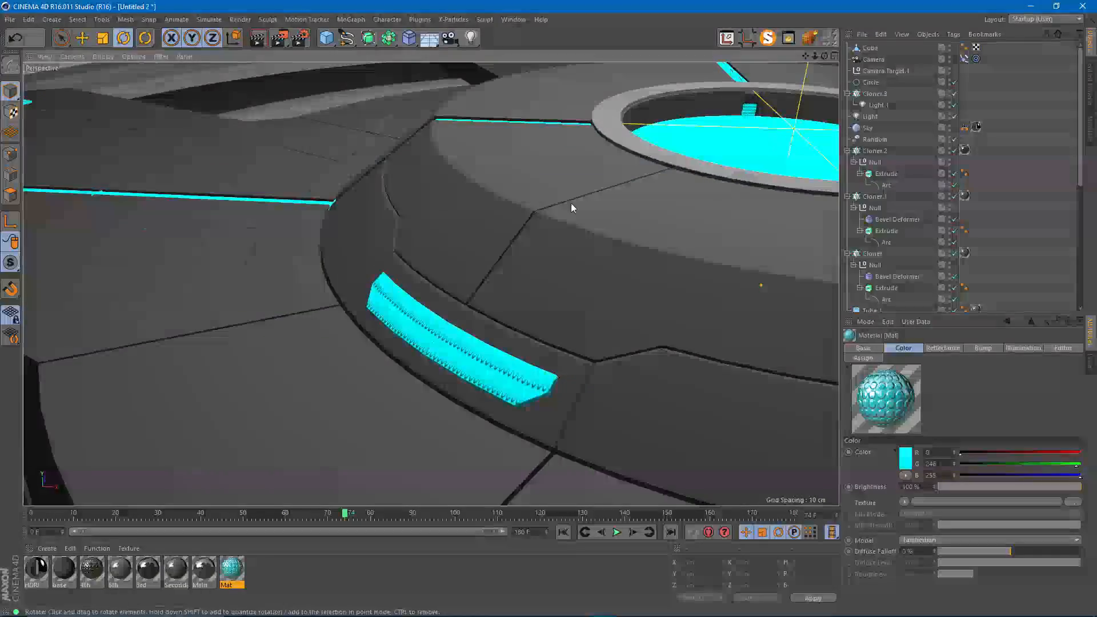
{"action": "middle_click_drag", "start_coordinate": [602, 189], "coordinate": [443, 279], "text": "alt"}
{"action": "right_click_drag", "start_coordinate": [444, 280], "coordinate": [310, 325], "text": "alt"}
{"action": "middle_click_drag", "start_coordinate": [231, 329], "coordinate": [318, 274], "text": "alt"}
{"action": "left_click_drag", "start_coordinate": [242, 301], "coordinate": [310, 338], "text": "alt"}
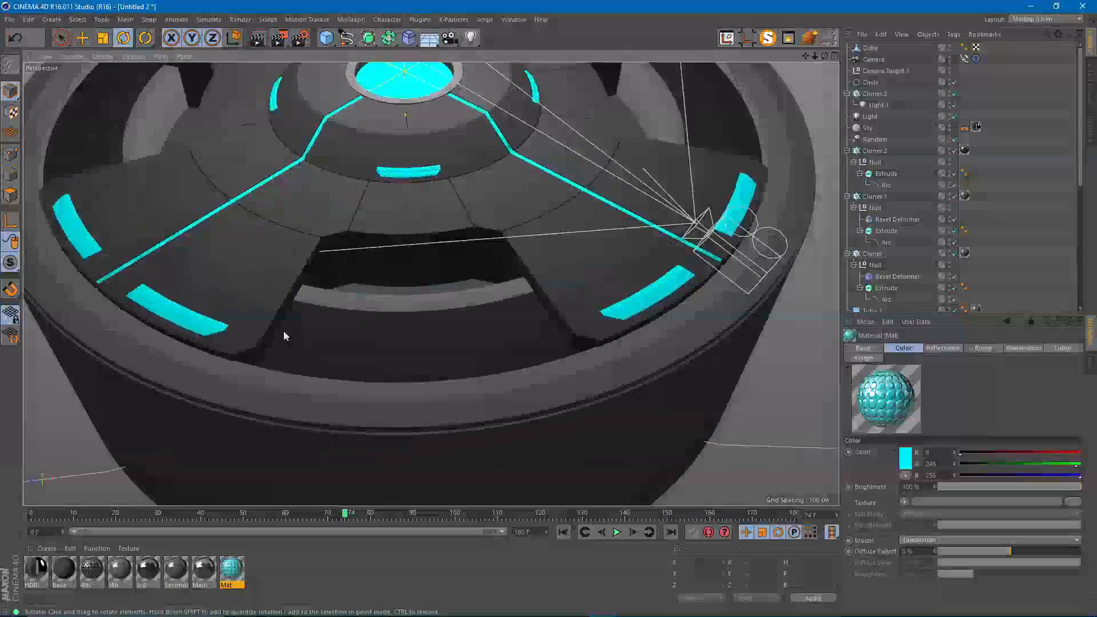
- Set the projection of all the Mat texture tags on the Sweep and Disc objects to Cubic
{"action": "right_click_drag", "start_coordinate": [188, 310], "coordinate": [251, 299], "text": "alt"}
{"action": "left_click", "coordinate": [184, 321]}
{"action": "key", "text": "s"}
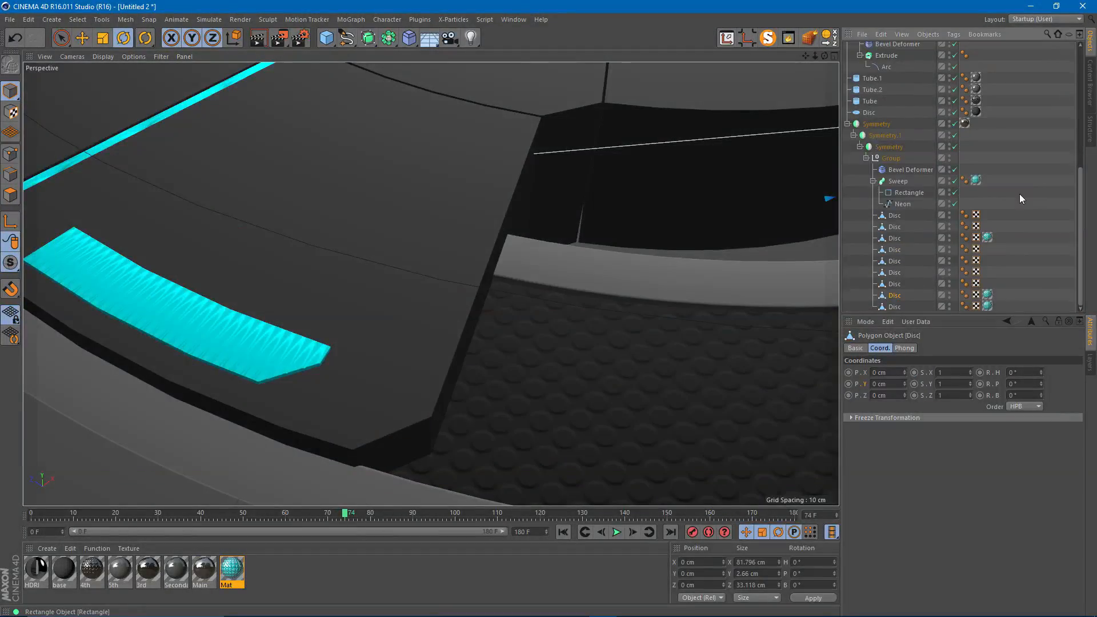
{"action": "left_click", "coordinate": [981, 195]}
{"action": "left_click", "coordinate": [976, 181]}
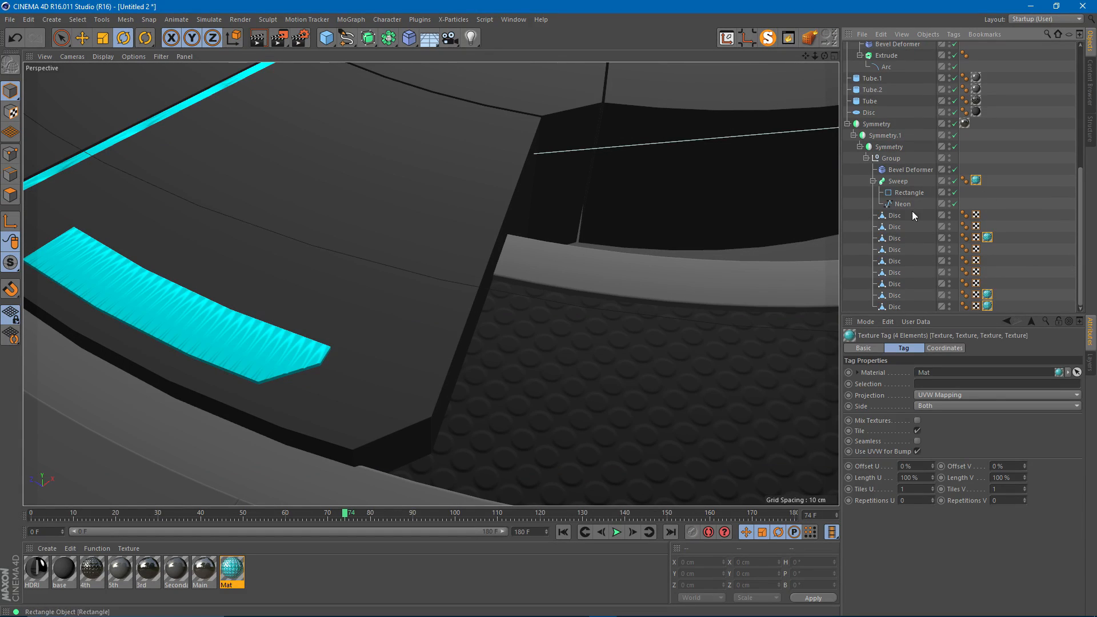
{"action": "left_click", "coordinate": [931, 396]}
{"action": "left_click", "coordinate": [965, 440]}
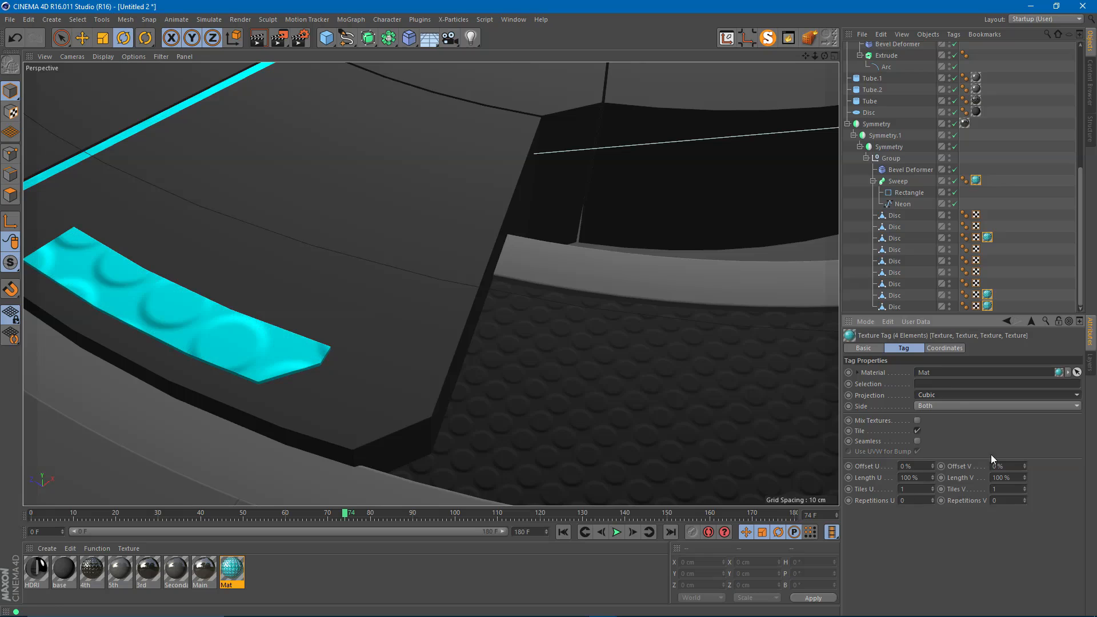
- Set the Mat texture tags' tiling to 5 in both U and V
{"action": "scroll", "coordinate": [428, 236], "scroll_direction": "down", "scroll_amount": 4}
{"action": "left_click_drag", "start_coordinate": [908, 489], "coordinate": [888, 489]}
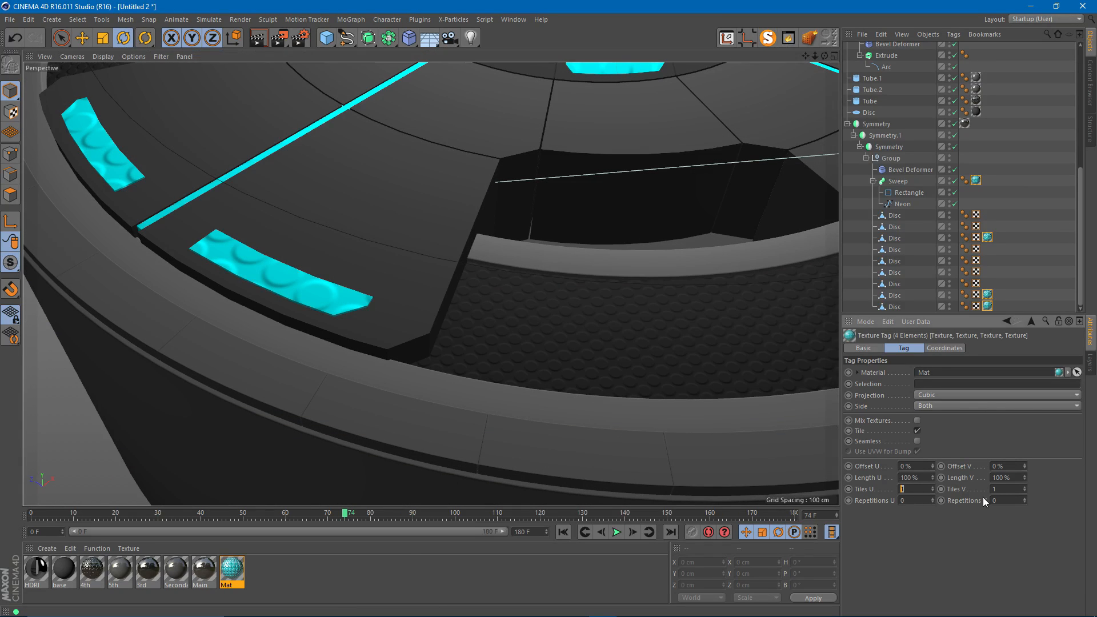
{"action": "type", "text": "5"}
{"action": "key", "text": "Tab"}
{"action": "type", "text": "5"}
{"action": "key", "text": "Return"}
- Examine the scale of the tiled bump on the cyan strips from several angles, both close up and from farther away
{"action": "scroll", "coordinate": [333, 257], "scroll_direction": "up", "scroll_amount": 4}
{"action": "middle_click_drag", "start_coordinate": [430, 284], "coordinate": [473, 380], "text": "alt"}
{"action": "scroll", "coordinate": [529, 211], "scroll_direction": "down", "scroll_amount": 3}
{"action": "middle_click_drag", "start_coordinate": [529, 210], "coordinate": [378, 348], "text": "alt"}
{"action": "left_click_drag", "start_coordinate": [461, 218], "coordinate": [365, 215], "text": "alt"}
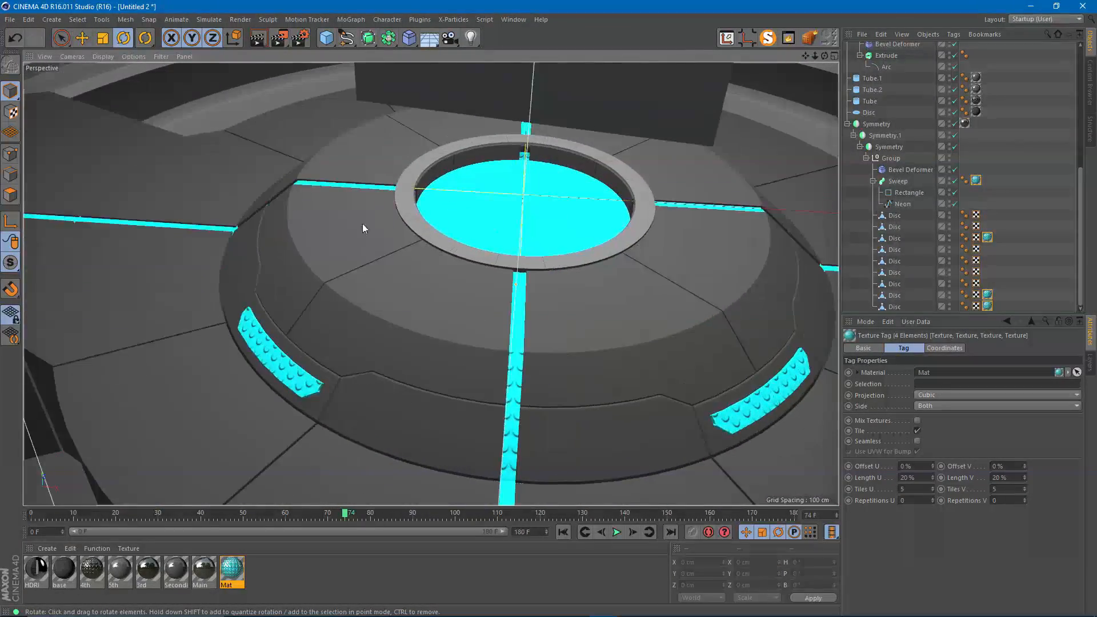
{"action": "right_click_drag", "start_coordinate": [409, 267], "coordinate": [464, 269], "text": "alt"}
{"action": "left_click_drag", "start_coordinate": [473, 269], "coordinate": [409, 248], "text": "alt"}
{"action": "right_click_drag", "start_coordinate": [494, 320], "coordinate": [468, 326], "text": "alt"}
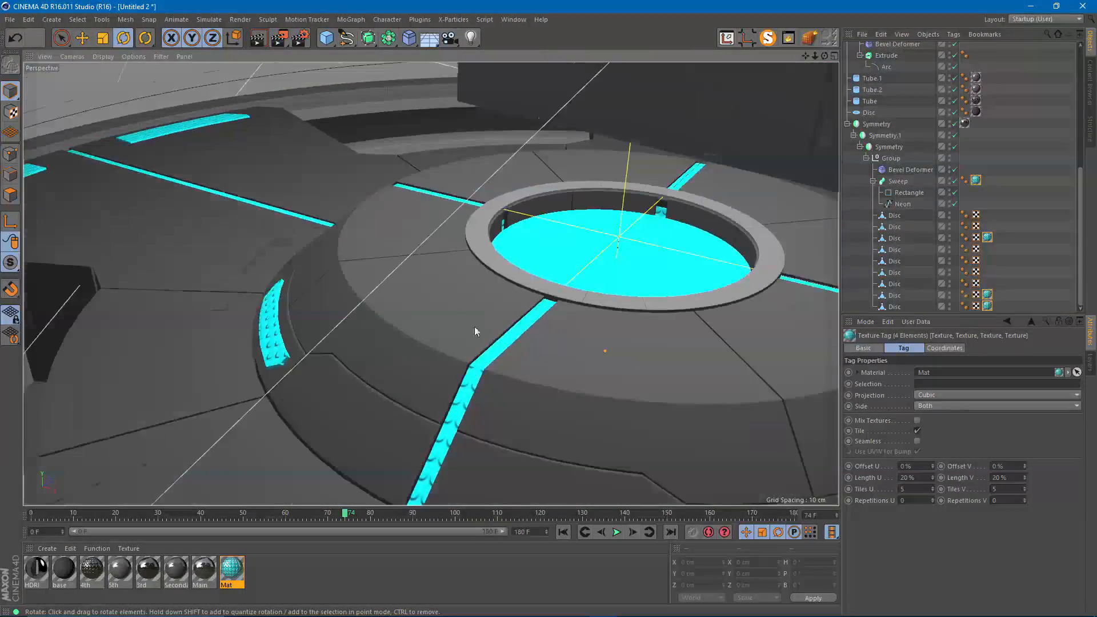
{"action": "left_click_drag", "start_coordinate": [468, 326], "coordinate": [405, 350], "text": "alt"}
{"action": "right_click_drag", "start_coordinate": [406, 350], "coordinate": [382, 323], "text": "alt"}
{"action": "middle_click_drag", "start_coordinate": [382, 324], "coordinate": [417, 306], "text": "alt"}
{"action": "left_click_drag", "start_coordinate": [417, 300], "coordinate": [400, 326], "text": "alt"}
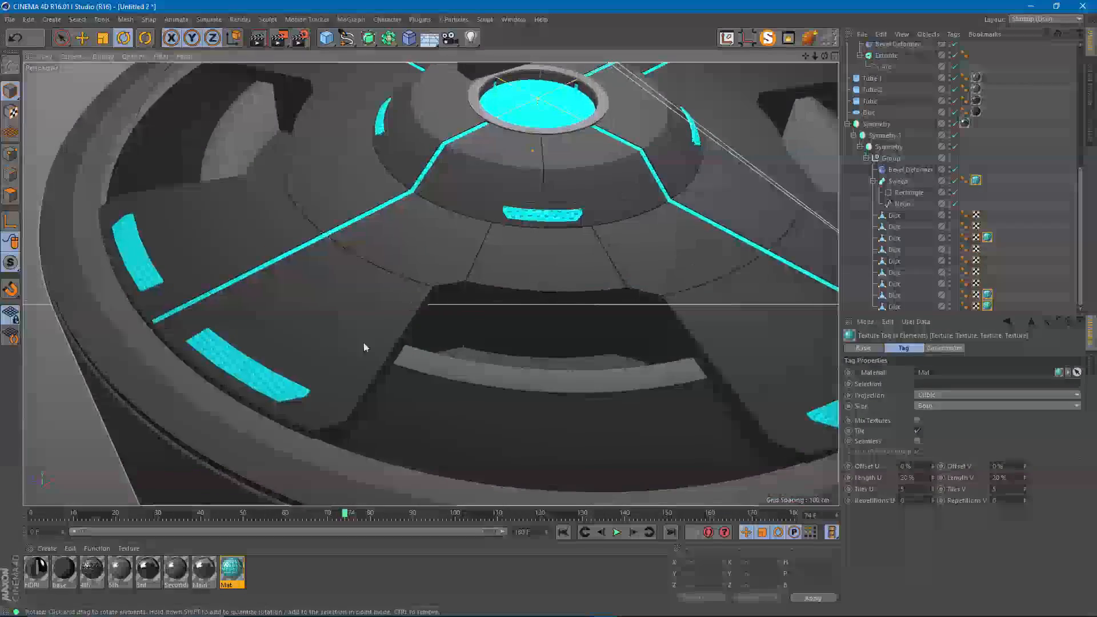
{"action": "right_click_drag", "start_coordinate": [400, 325], "coordinate": [382, 347], "text": "alt"}
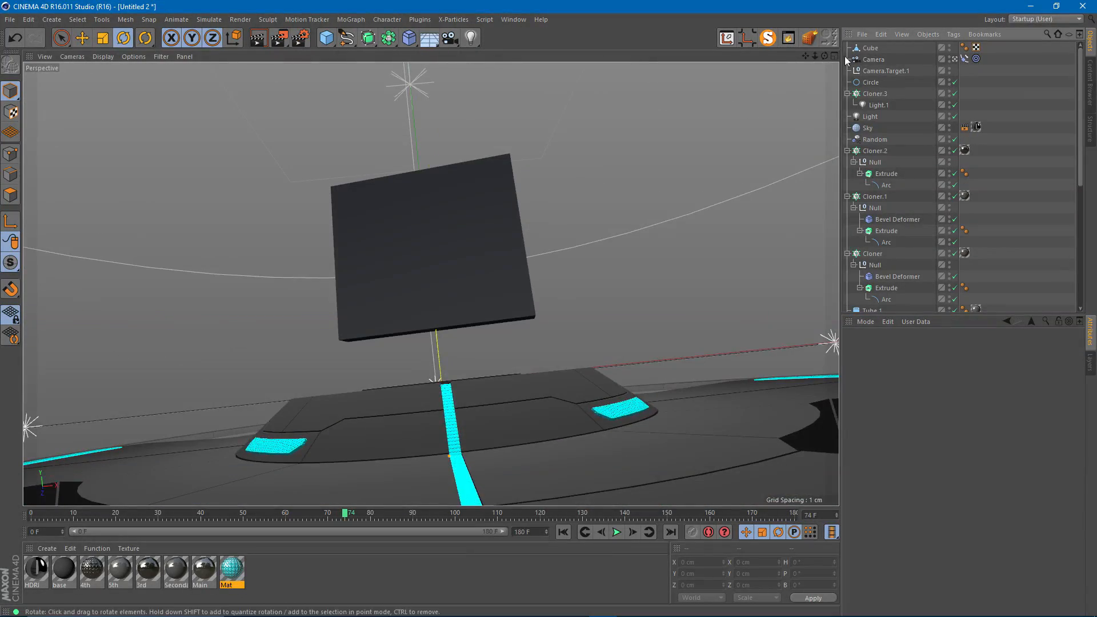
- Hide the Cube panel in the viewport and render, and scrub the animation to frame 147 without it
{"action": "left_click", "coordinate": [878, 48]}
{"action": "left_click", "coordinate": [948, 46]}
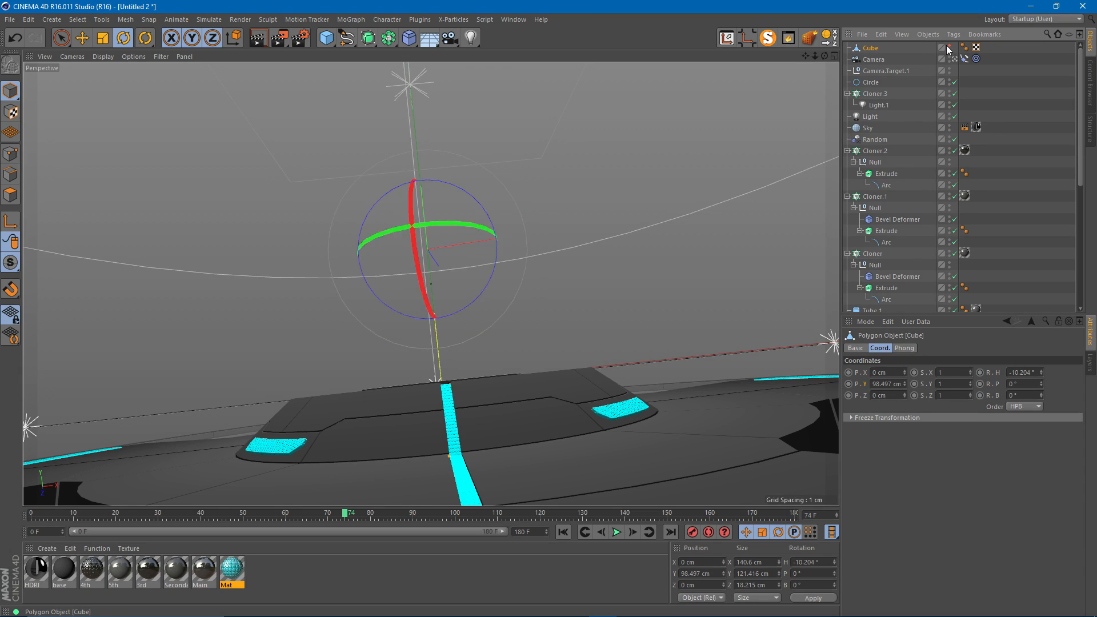
{"action": "left_click", "coordinate": [1012, 106]}
{"action": "left_click_drag", "start_coordinate": [124, 517], "coordinate": [655, 514]}
- In the render settings, use Medium sampling quality for the Physical renderer and turn off Multi-Pass
{"action": "key", "text": "ctrl+b"}
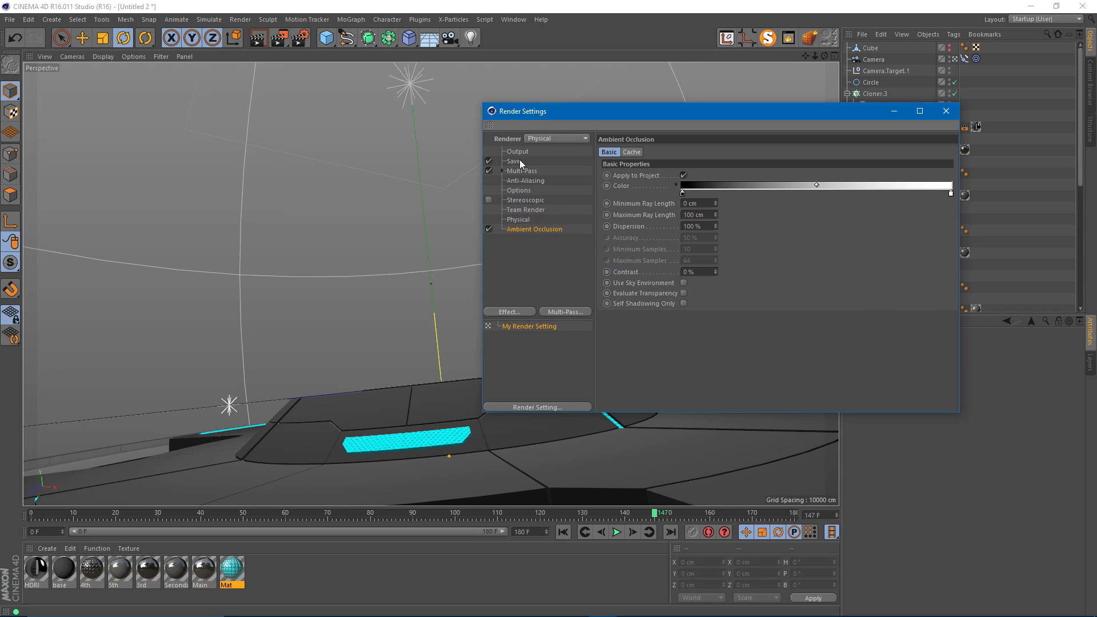
{"action": "left_click", "coordinate": [434, 227]}
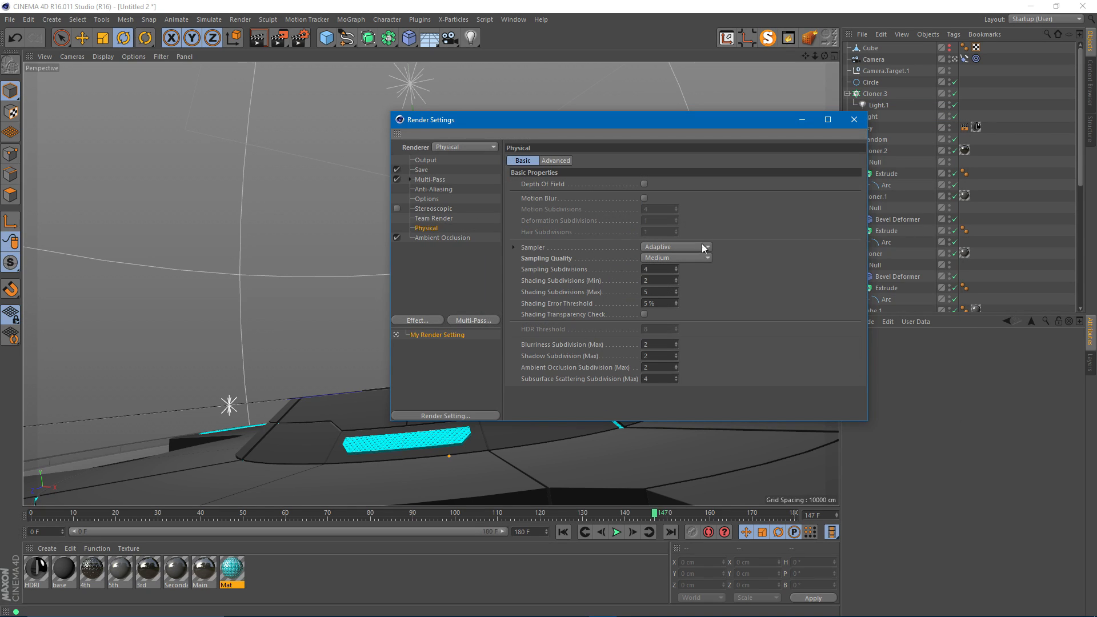
{"action": "left_click", "coordinate": [663, 258]}
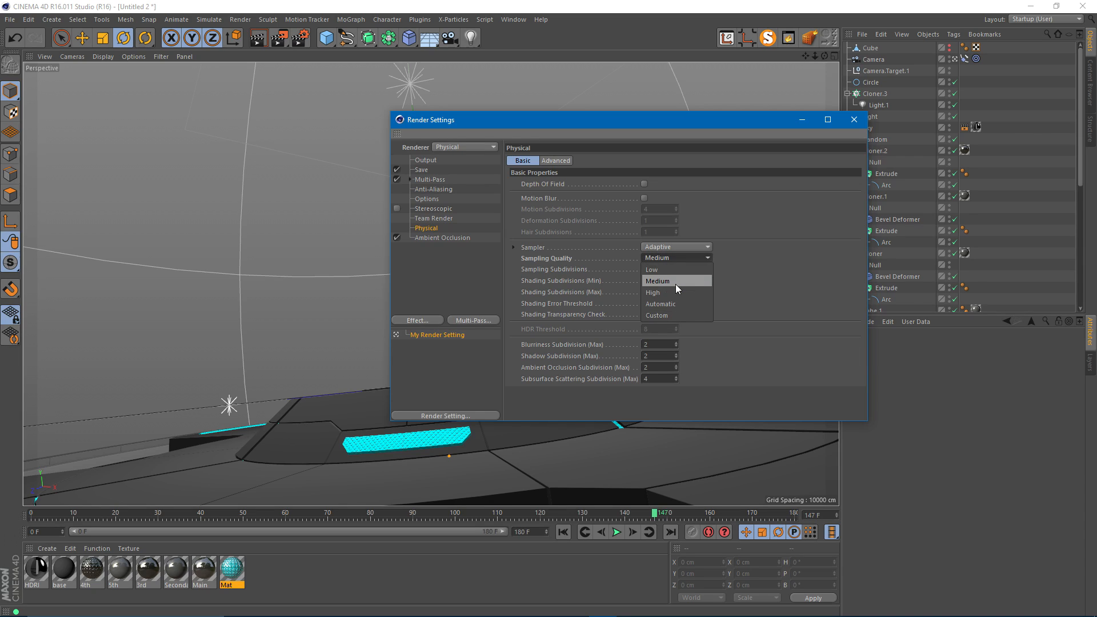
{"action": "left_click", "coordinate": [657, 277]}
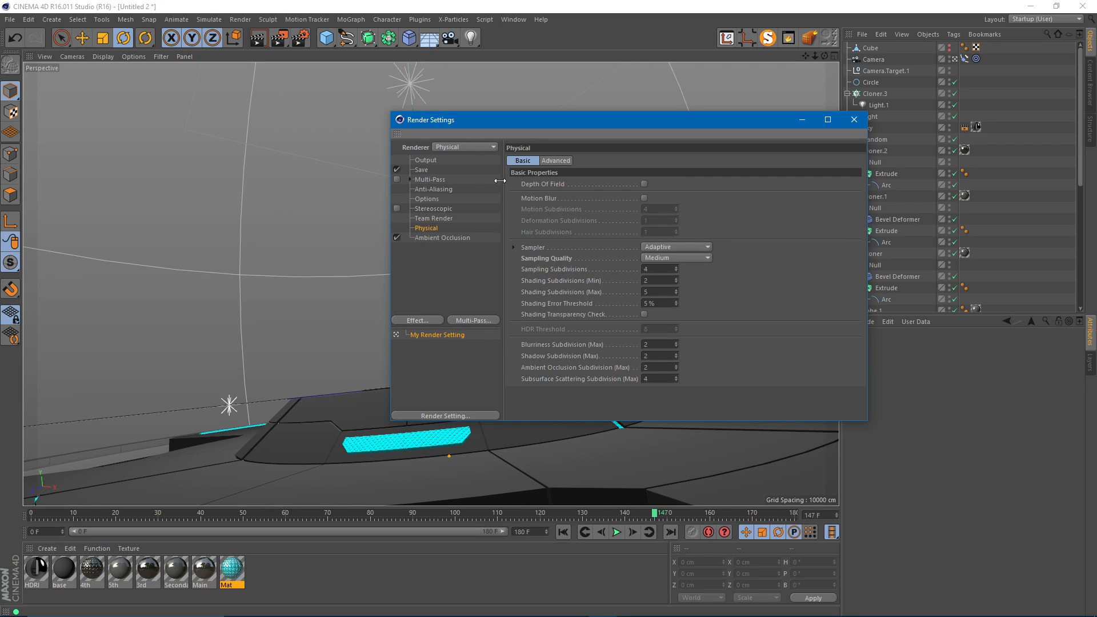
- Set the saved render images to 16 Bit/Channel PNG with Alpha Channel and Straight Alpha enabled
{"action": "left_click", "coordinate": [421, 170]}
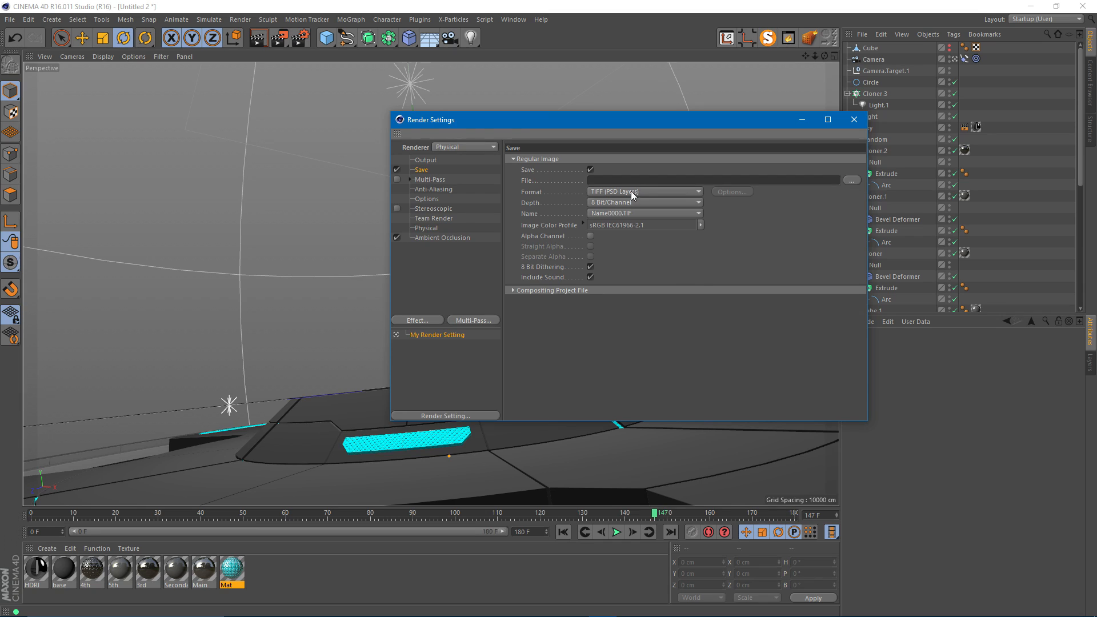
{"action": "left_click", "coordinate": [622, 192]}
{"action": "left_click", "coordinate": [622, 324]}
{"action": "left_click", "coordinate": [590, 236]}
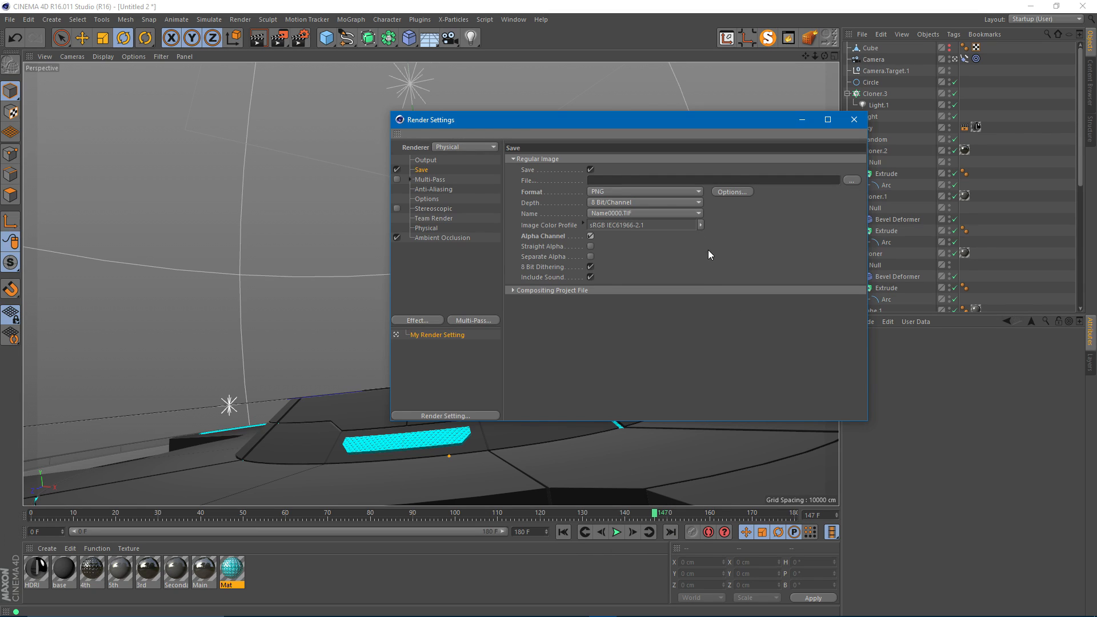
{"action": "left_click", "coordinate": [590, 247]}
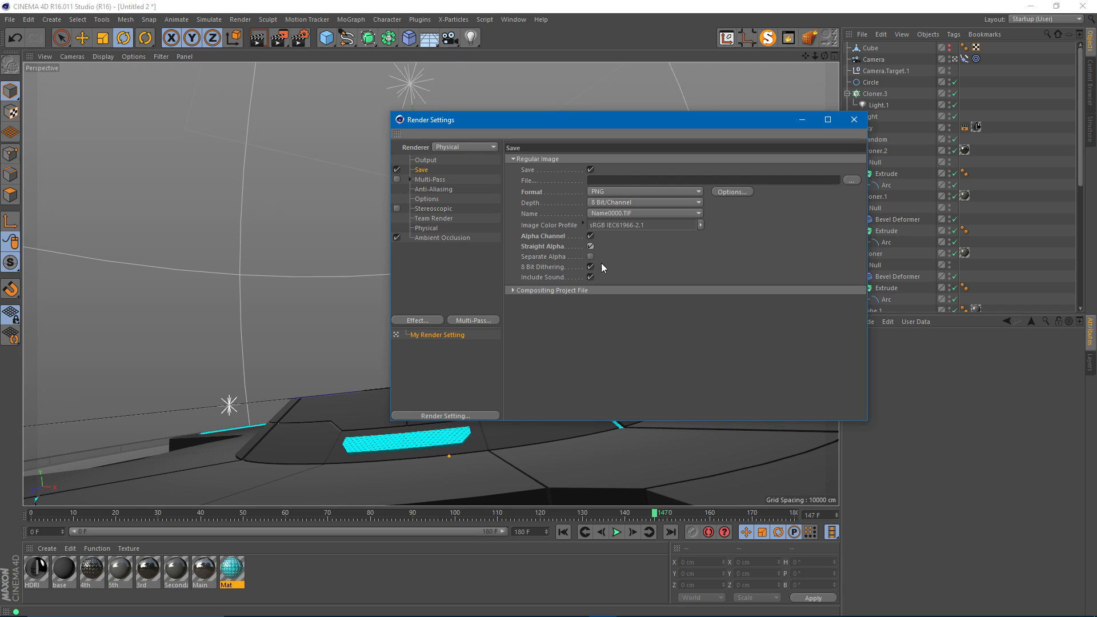
{"action": "left_click", "coordinate": [606, 204]}
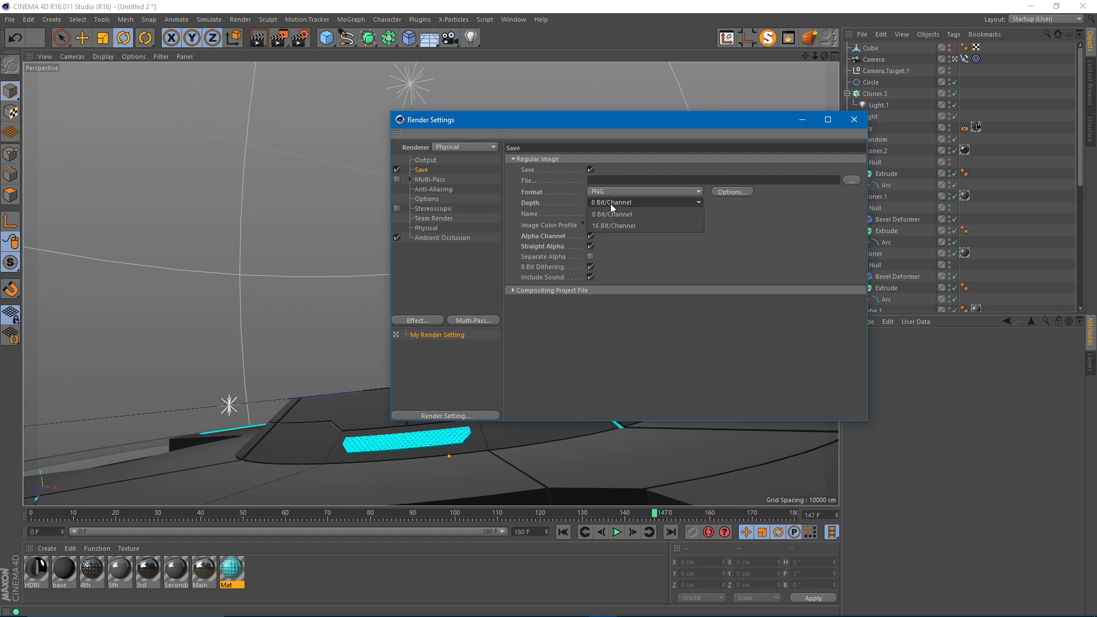
{"action": "left_click", "coordinate": [612, 225]}
- Set the render output file to the name 1 in folder 1 of the neon_intro directory
{"action": "left_click", "coordinate": [852, 180]}
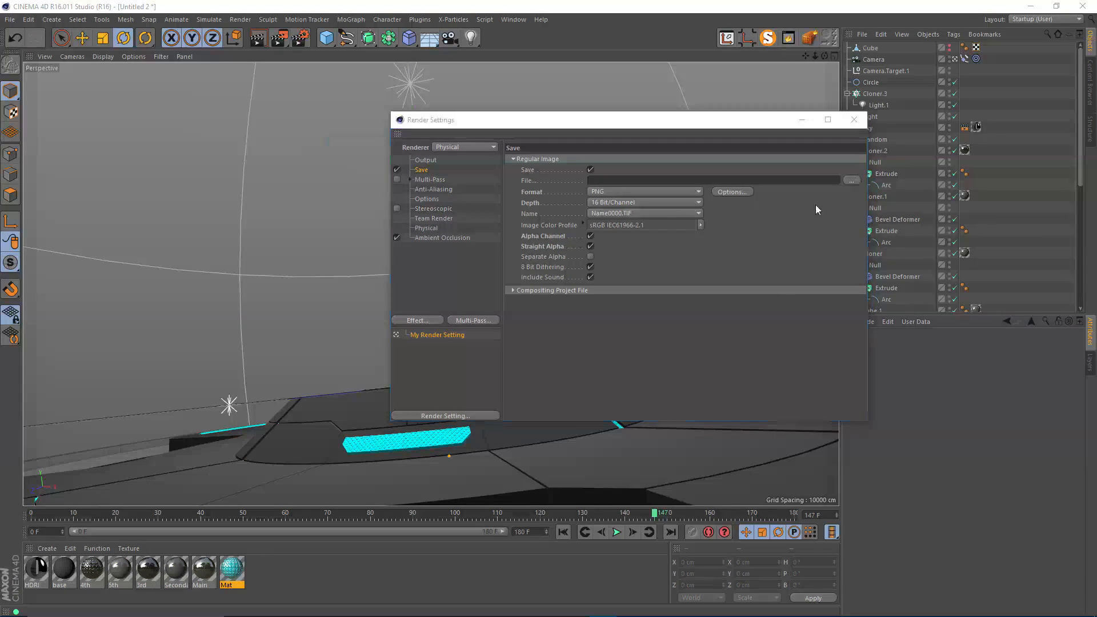
{"action": "left_click", "coordinate": [684, 294]}
{"action": "left_click", "coordinate": [541, 155]}
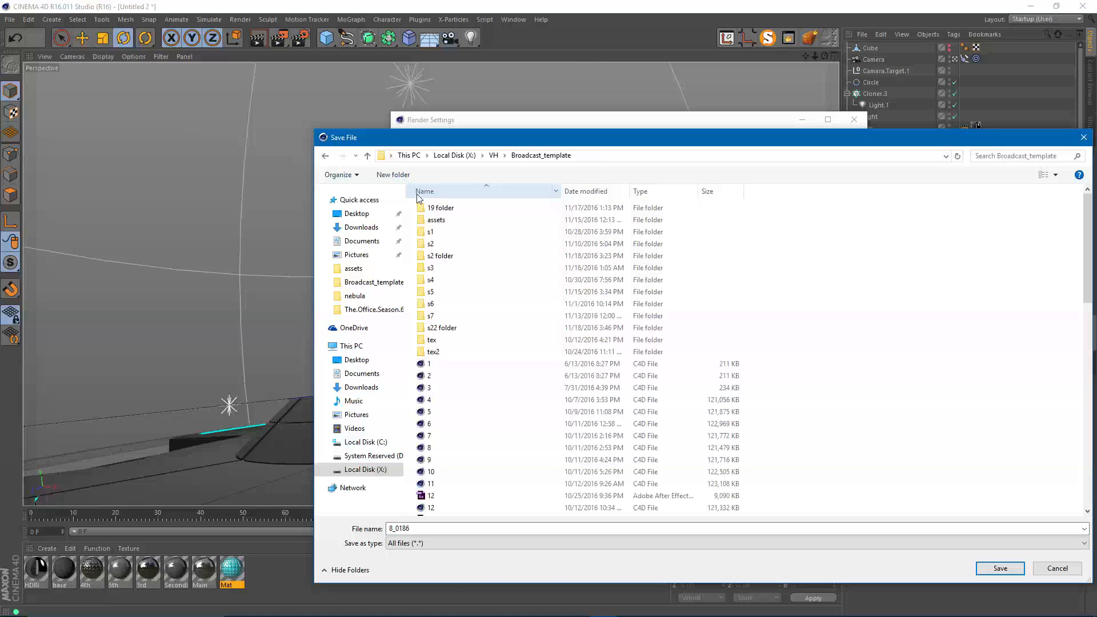
{"action": "key", "text": "alt+Up"}
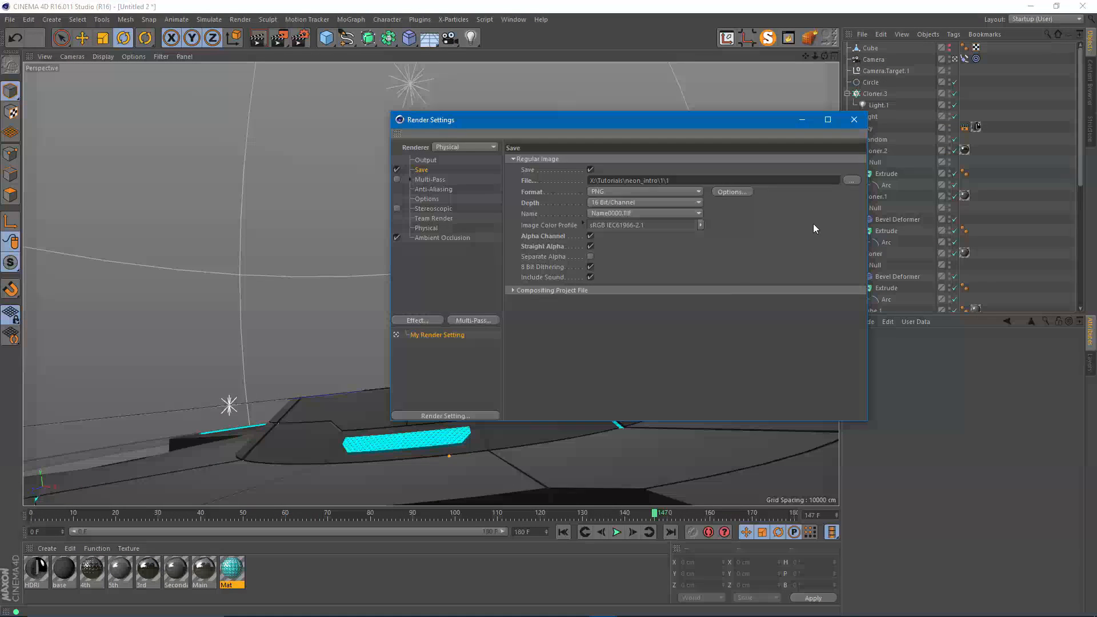
- Set the render output's frame range to All Frames
{"action": "left_click", "coordinate": [424, 160]}
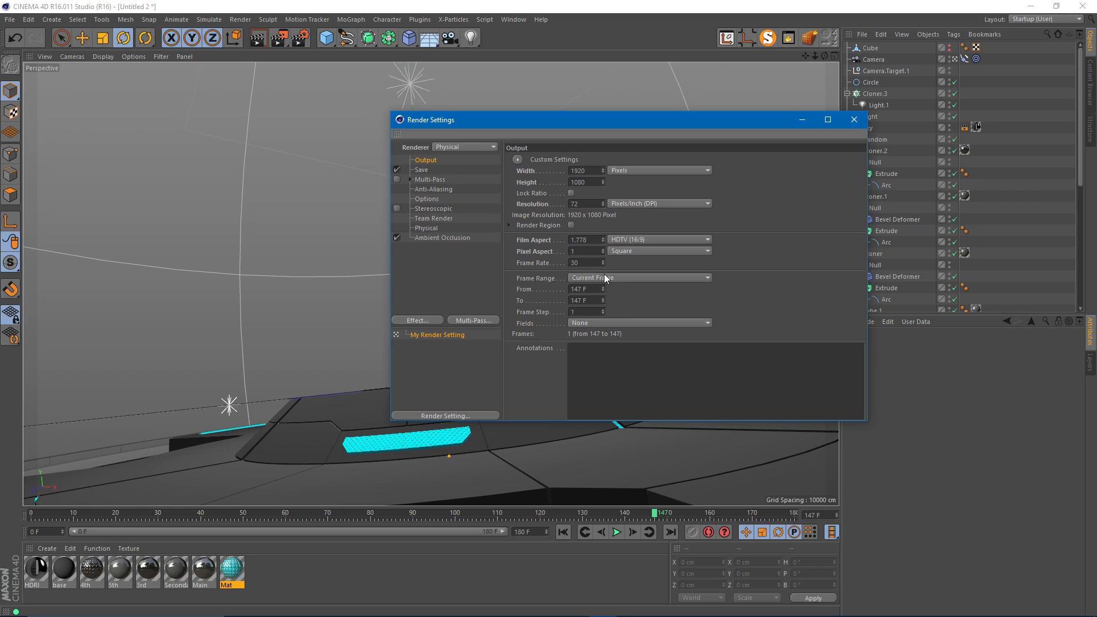
{"action": "left_click", "coordinate": [613, 277]}
{"action": "left_click", "coordinate": [620, 309]}
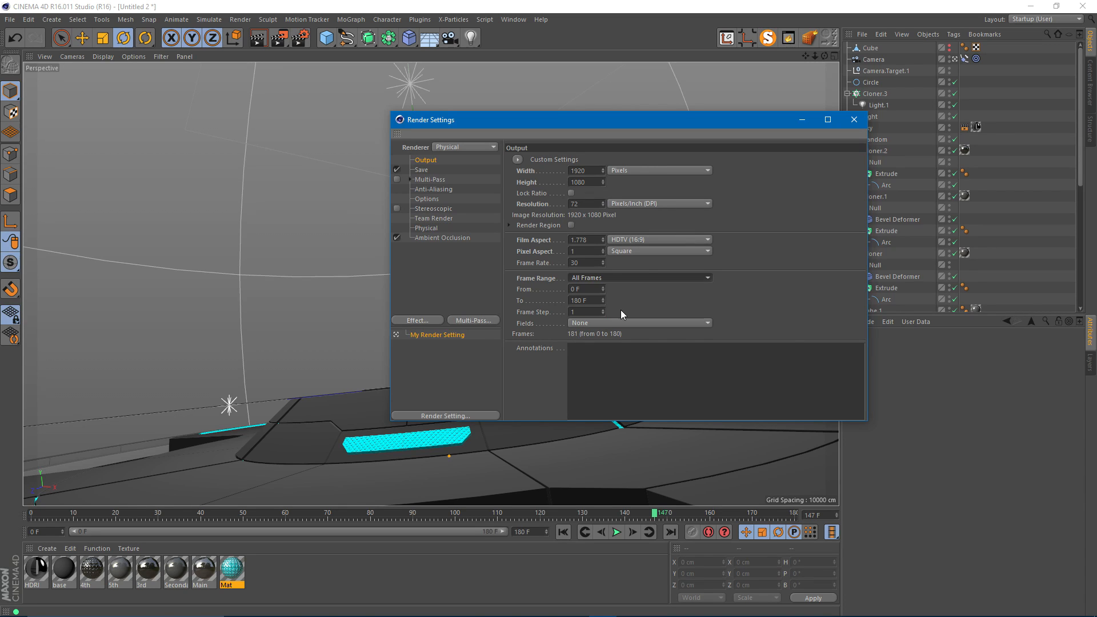
- Leave the render settings and preview the camera animation from frame 71 with the Cube hidden
{"action": "left_click_drag", "start_coordinate": [599, 513], "coordinate": [332, 513]}
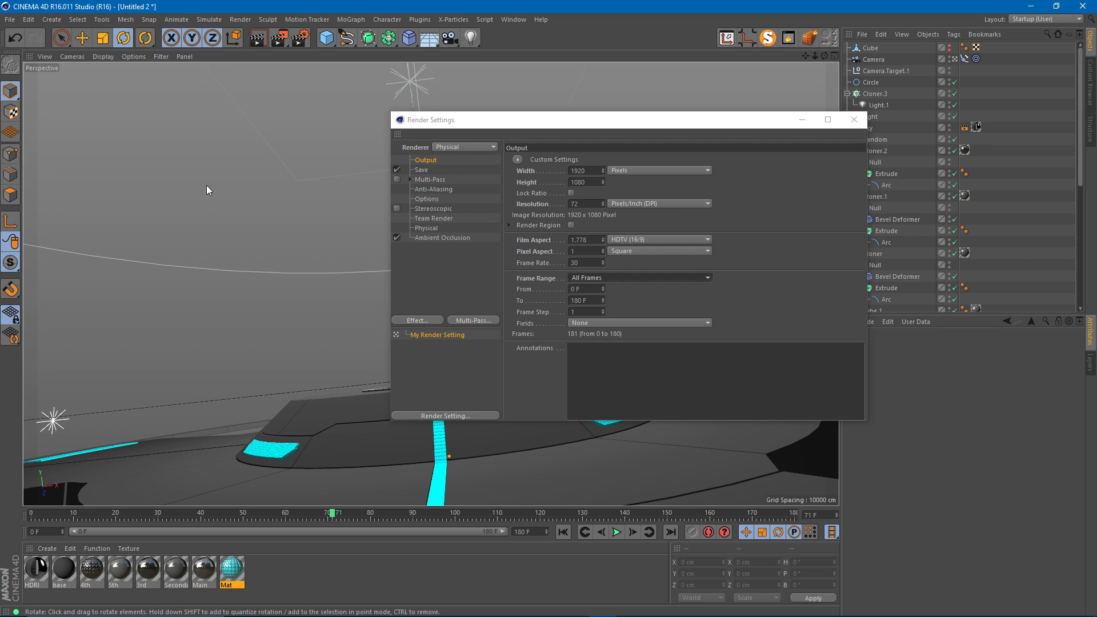
{"action": "left_click", "coordinate": [854, 119]}
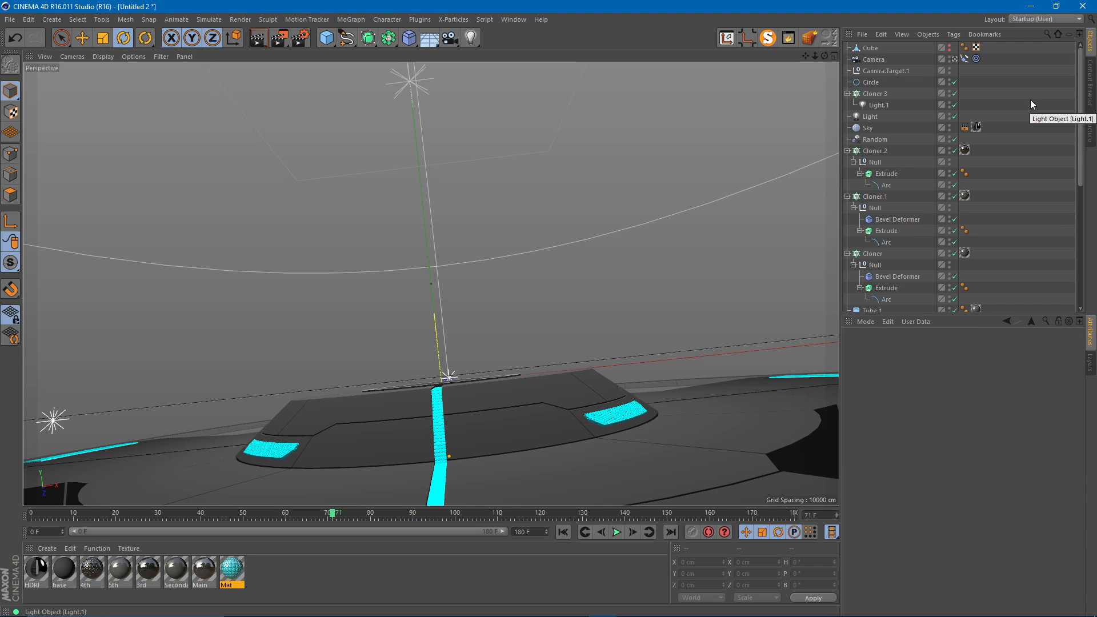
{"action": "key", "text": "F8"}
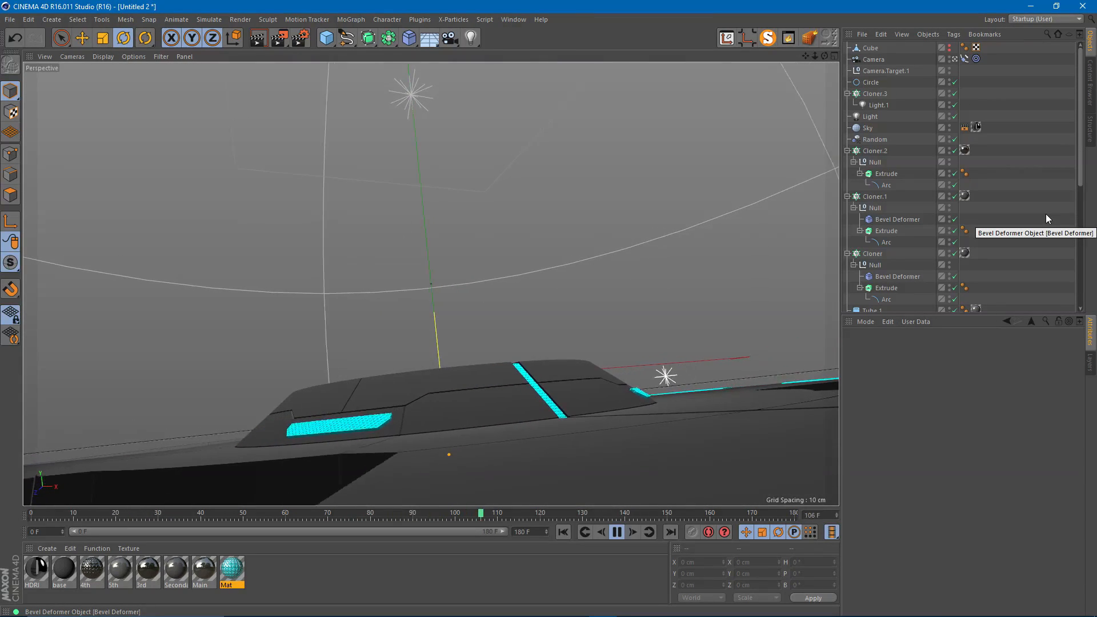